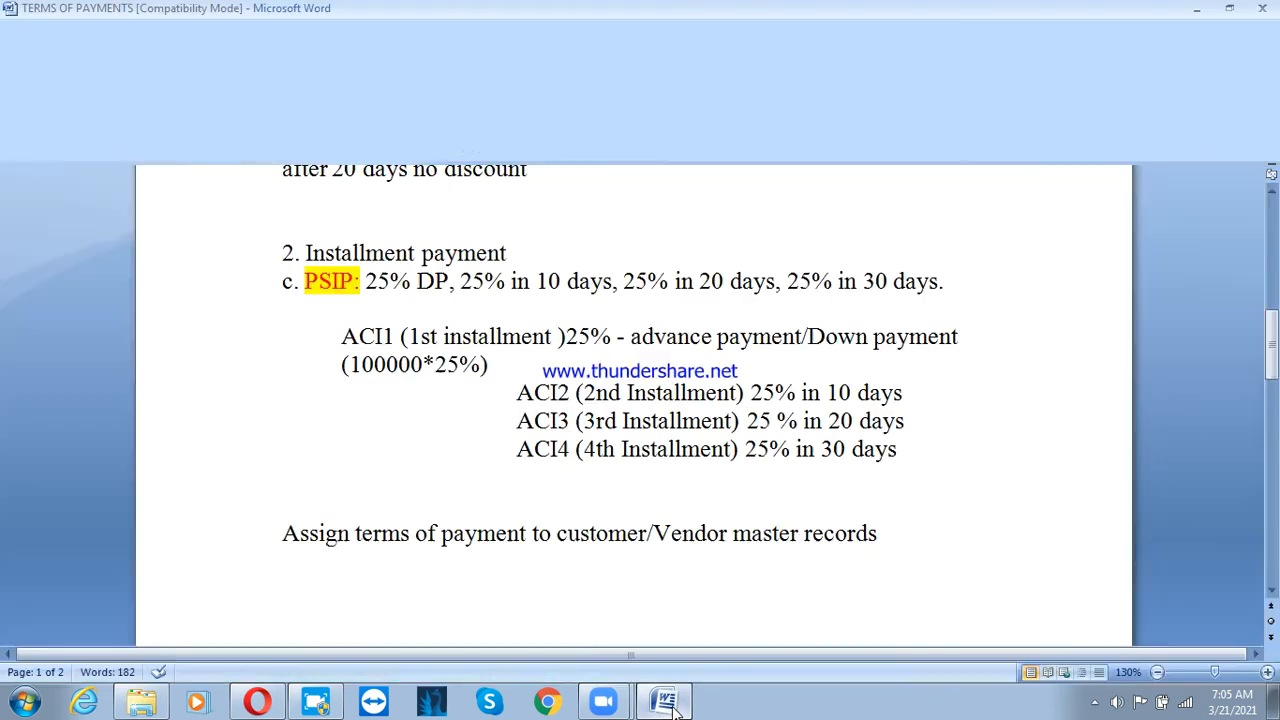
Review the discount and installment payment terms in the TERMS OF PAYMENTS document.
scroll(551, 486, up, 5)
scroll(551, 486, up, 2)
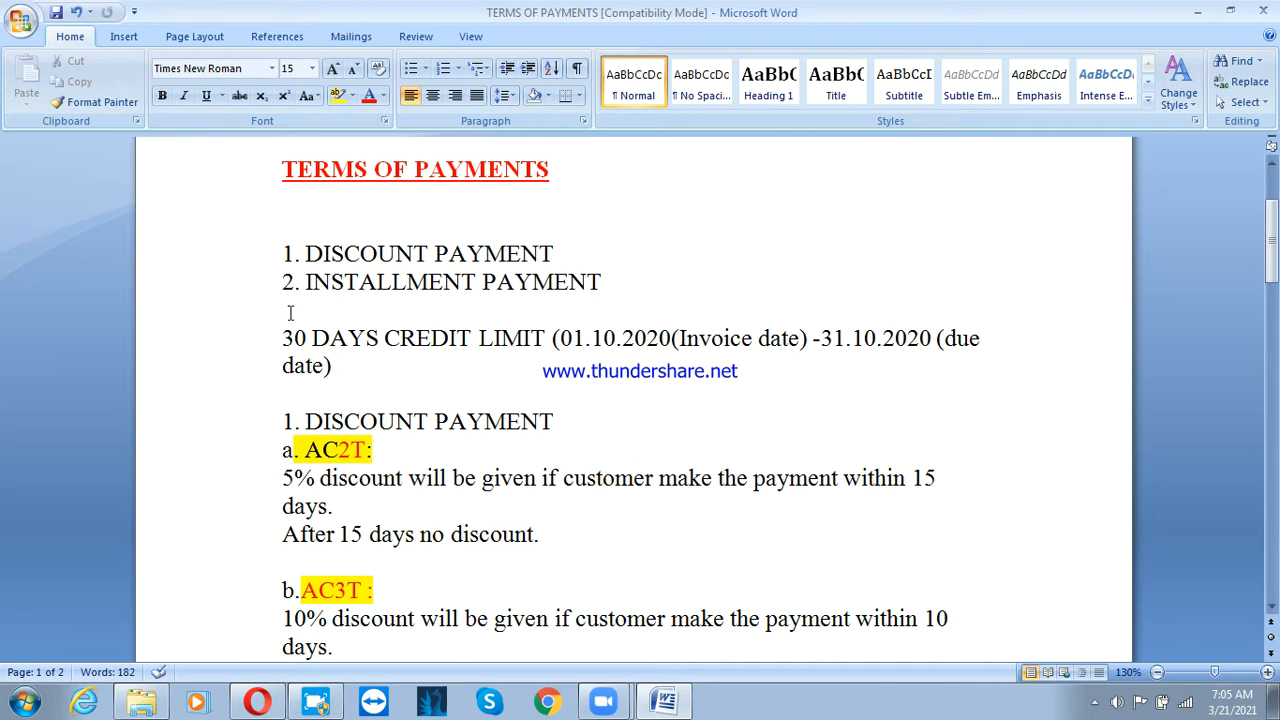
click(285, 255)
scroll(573, 499, down, 5)
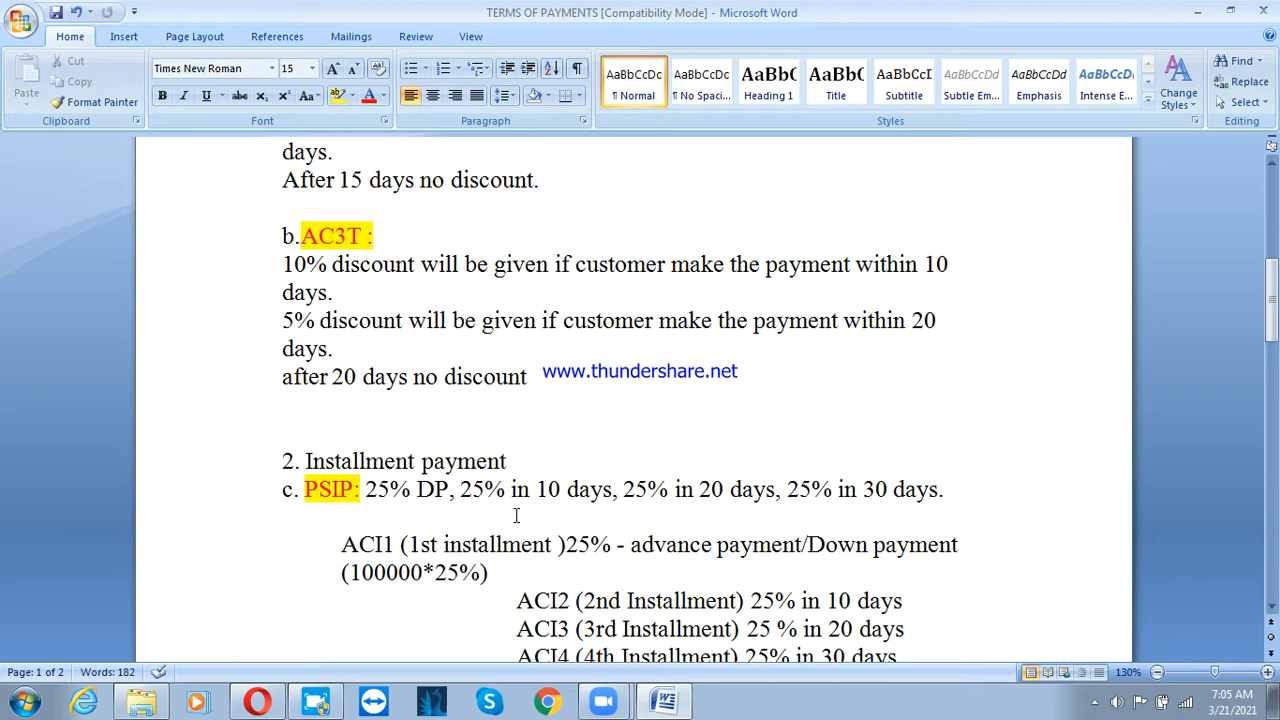
Open a blank Notepad file, place its window over the document and enter the heading "installment payment".
click(25, 703)
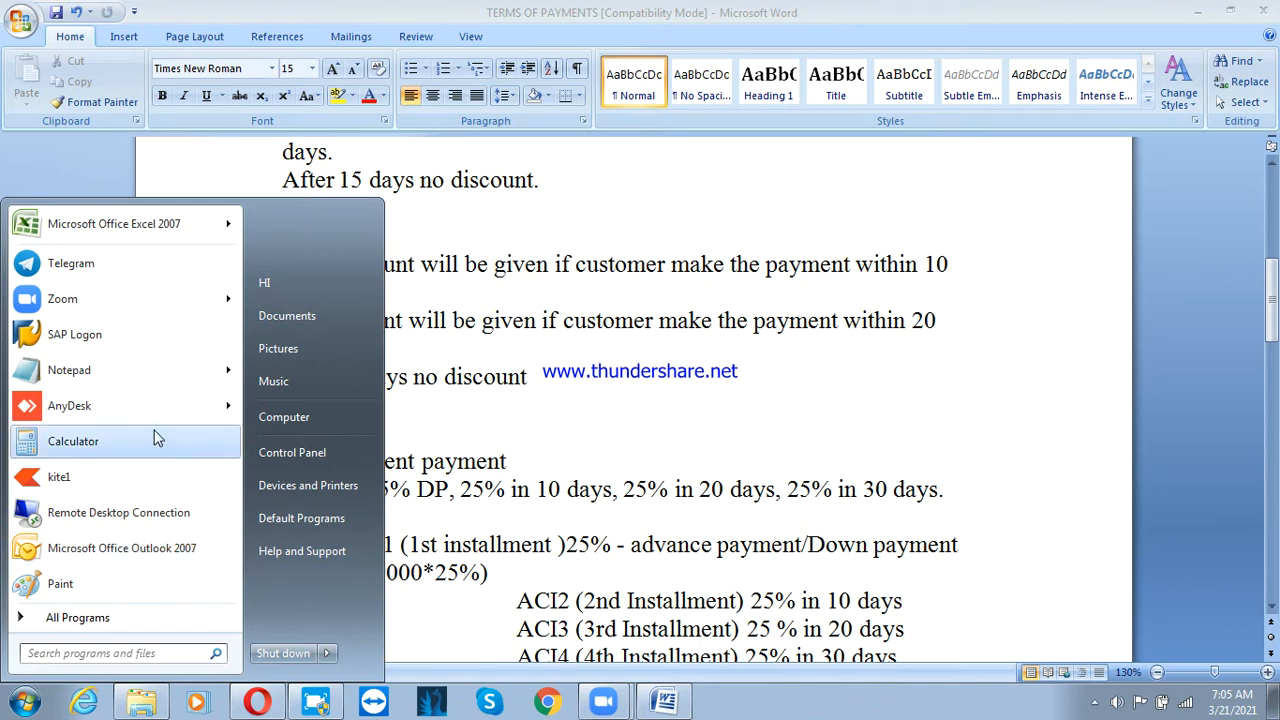
click(138, 368)
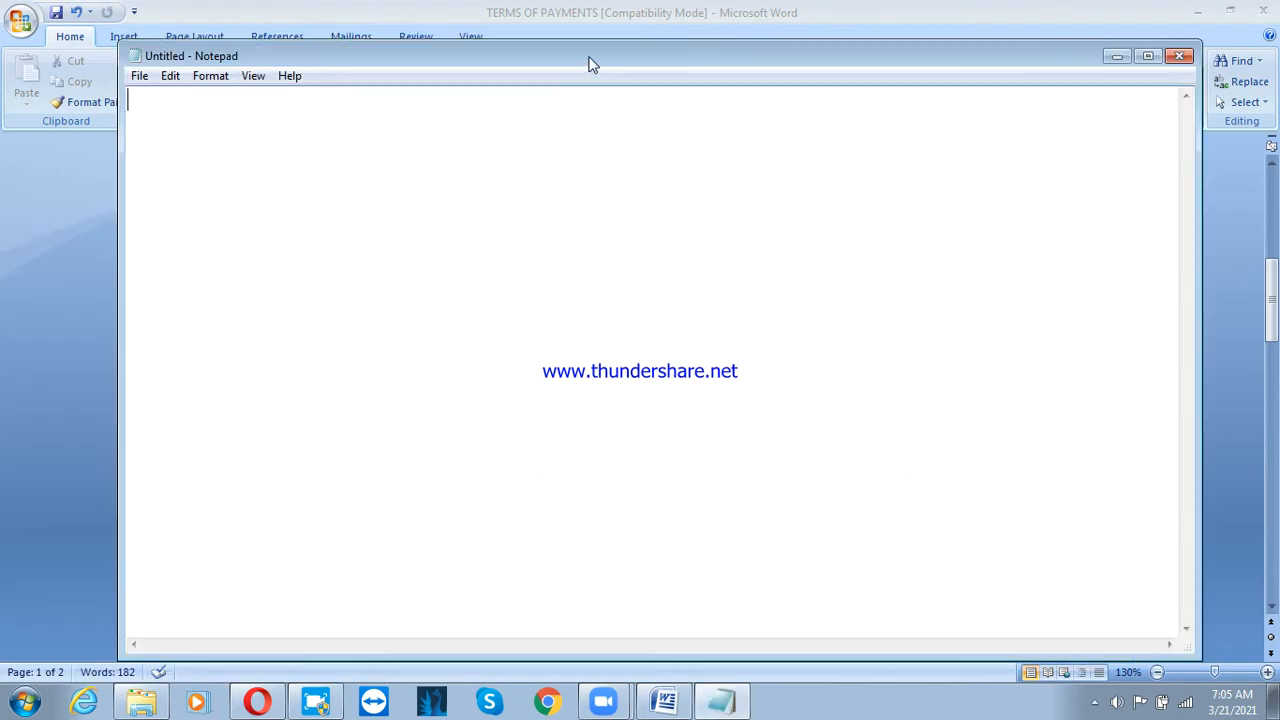
drag(591, 57, 692, 52)
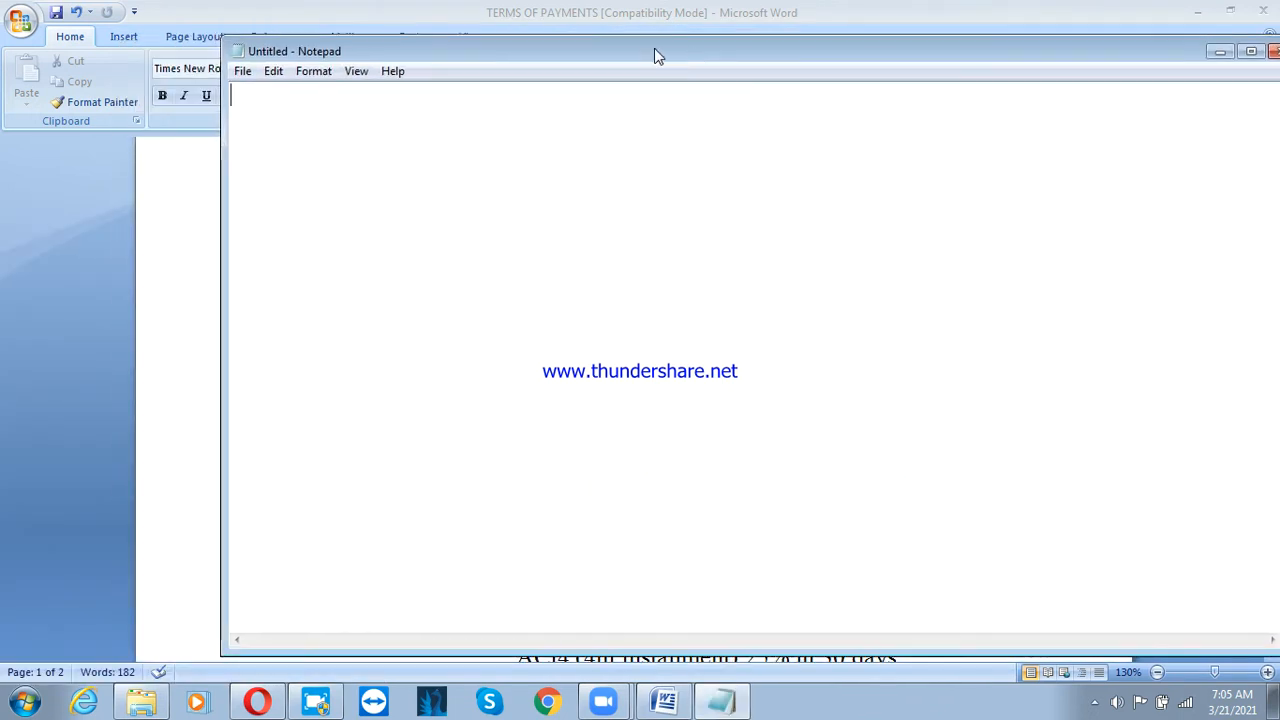
text(inst)
key(BackSpace)
text(s)
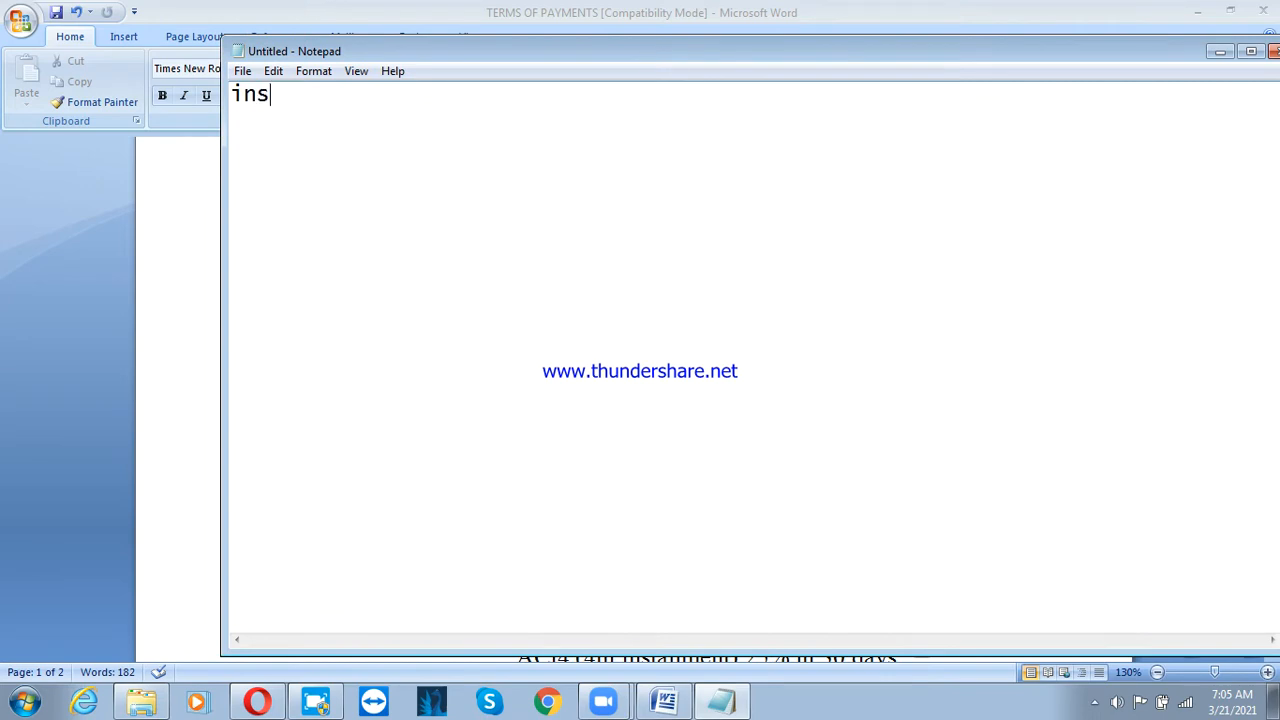
text(tallment pa)
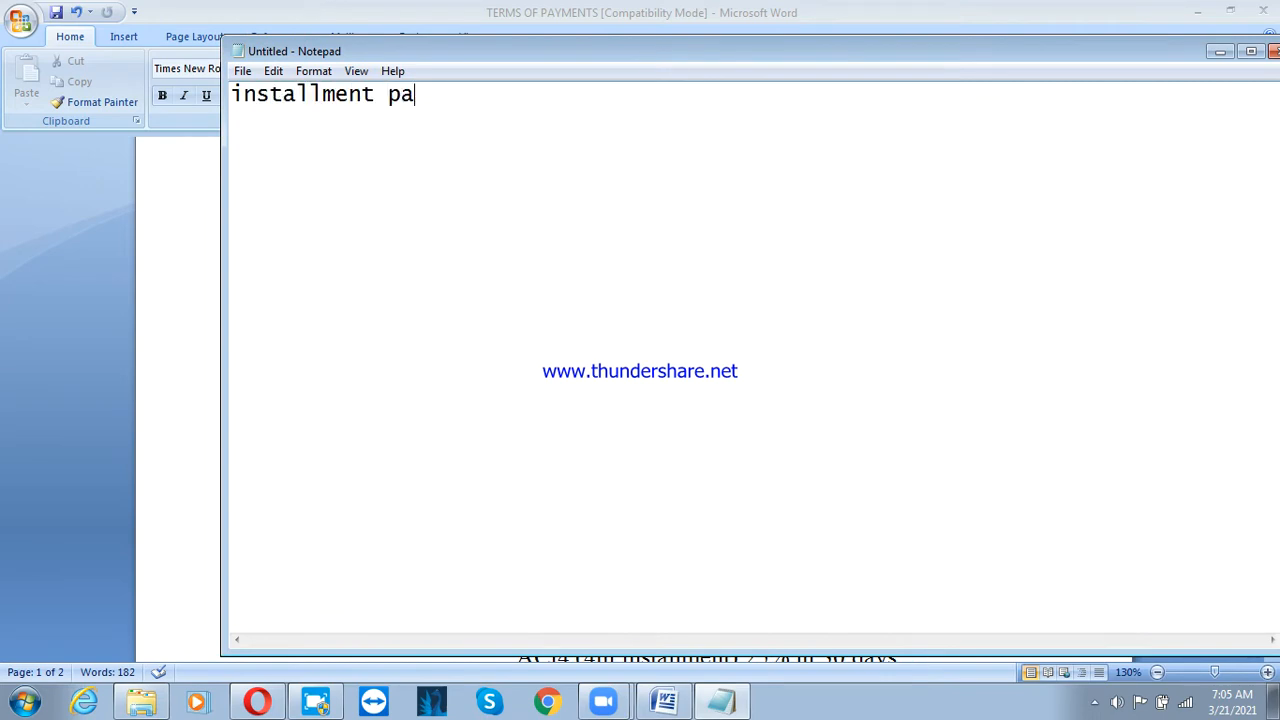
text(yment)
Below the heading, add the line "either installment payment or discount payment to customer." after a blank line.
key(Return)
key(Return)
text(w)
key(BackSpace)
text(either )
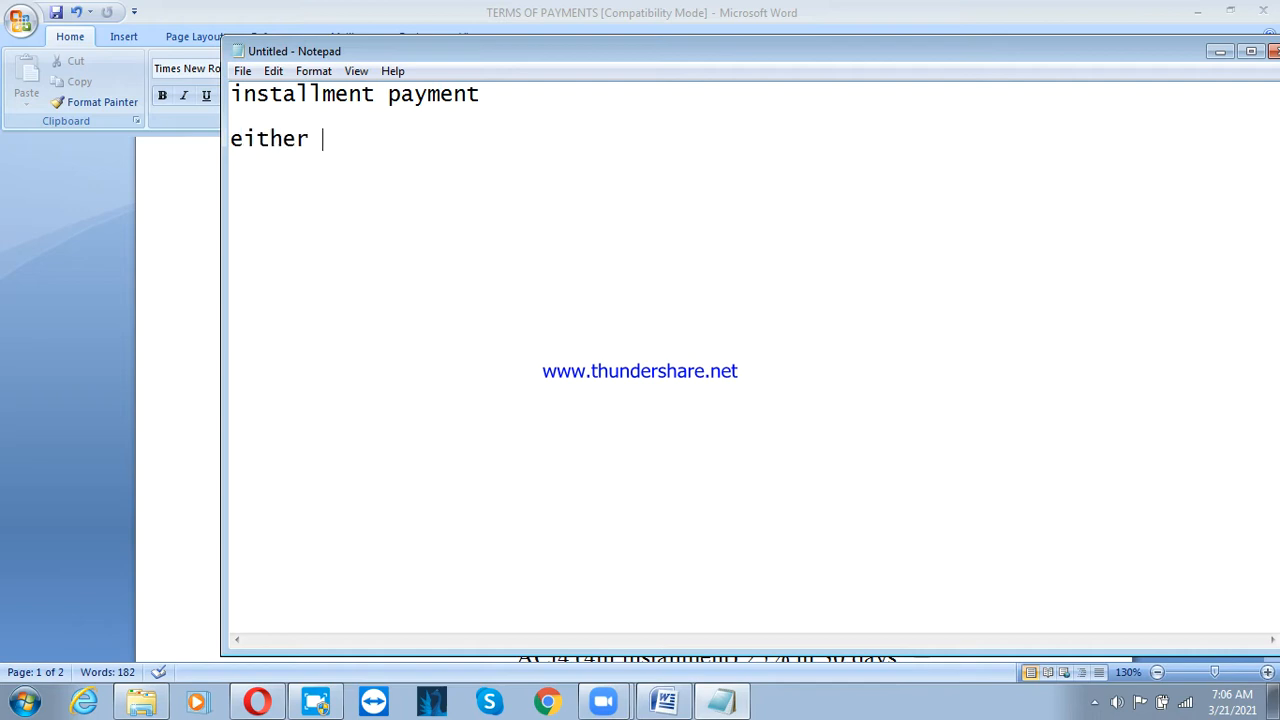
text(installment pa)
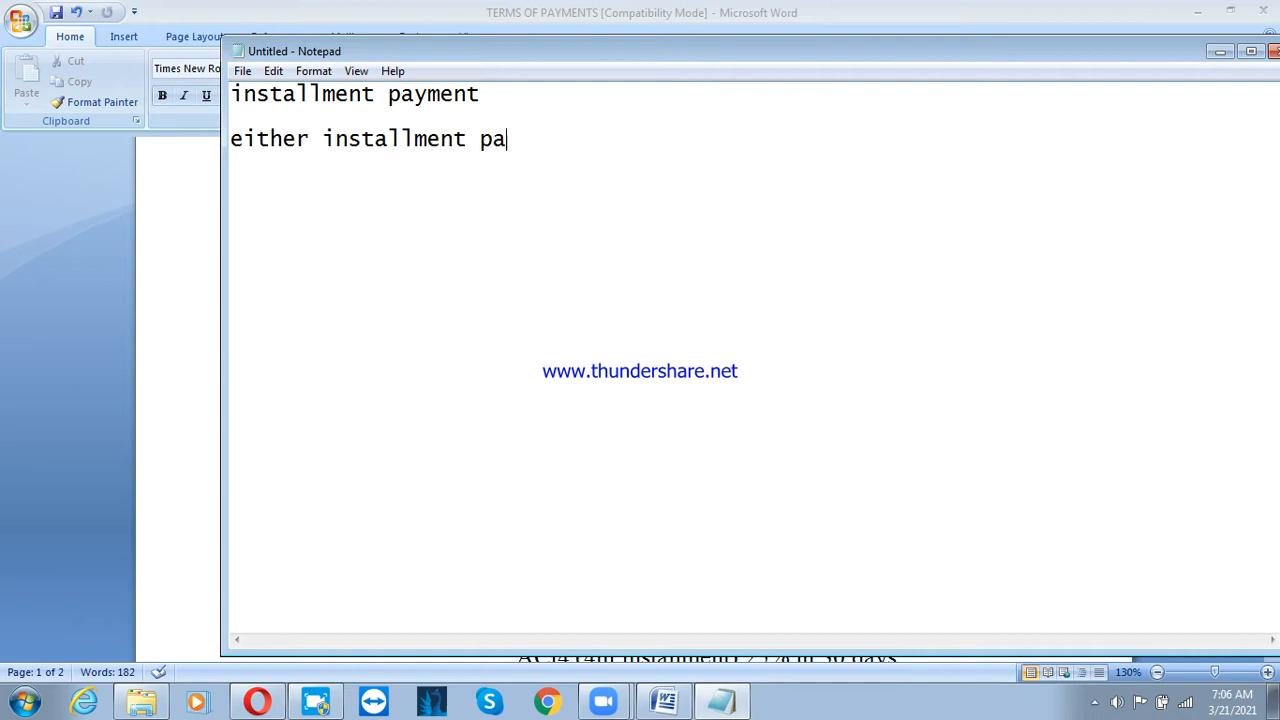
text(yment or )
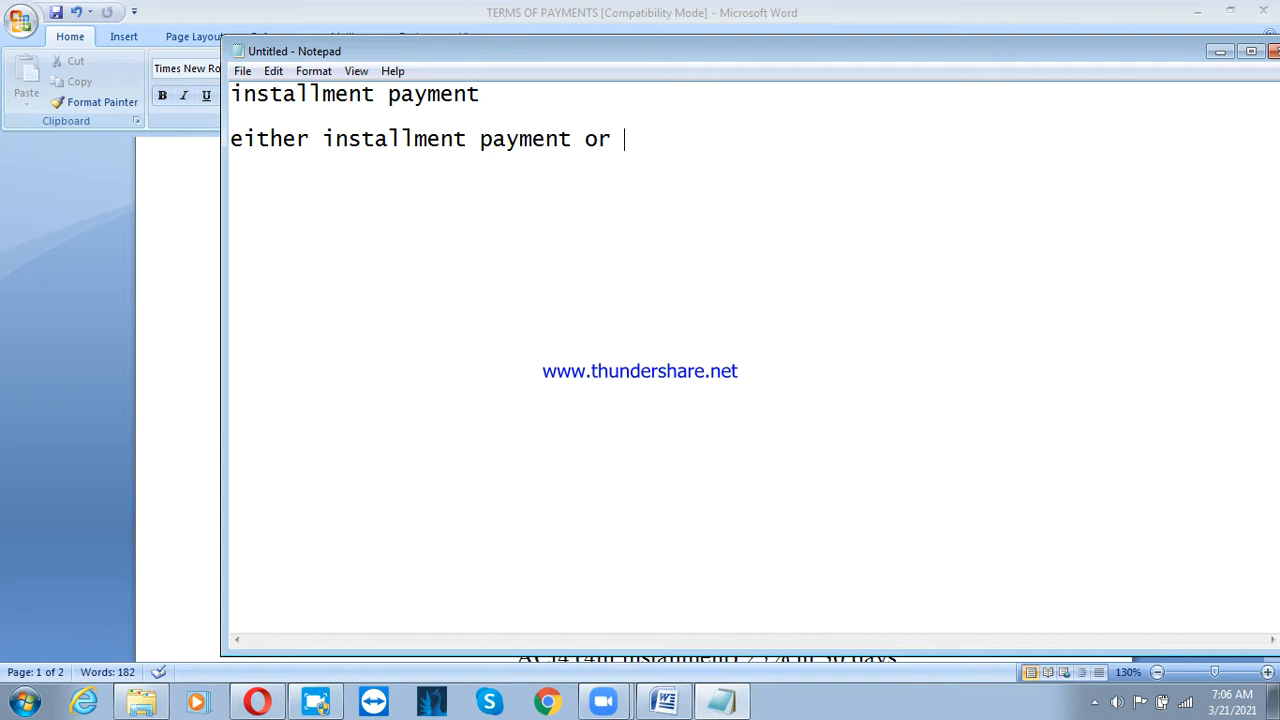
text(discount paym)
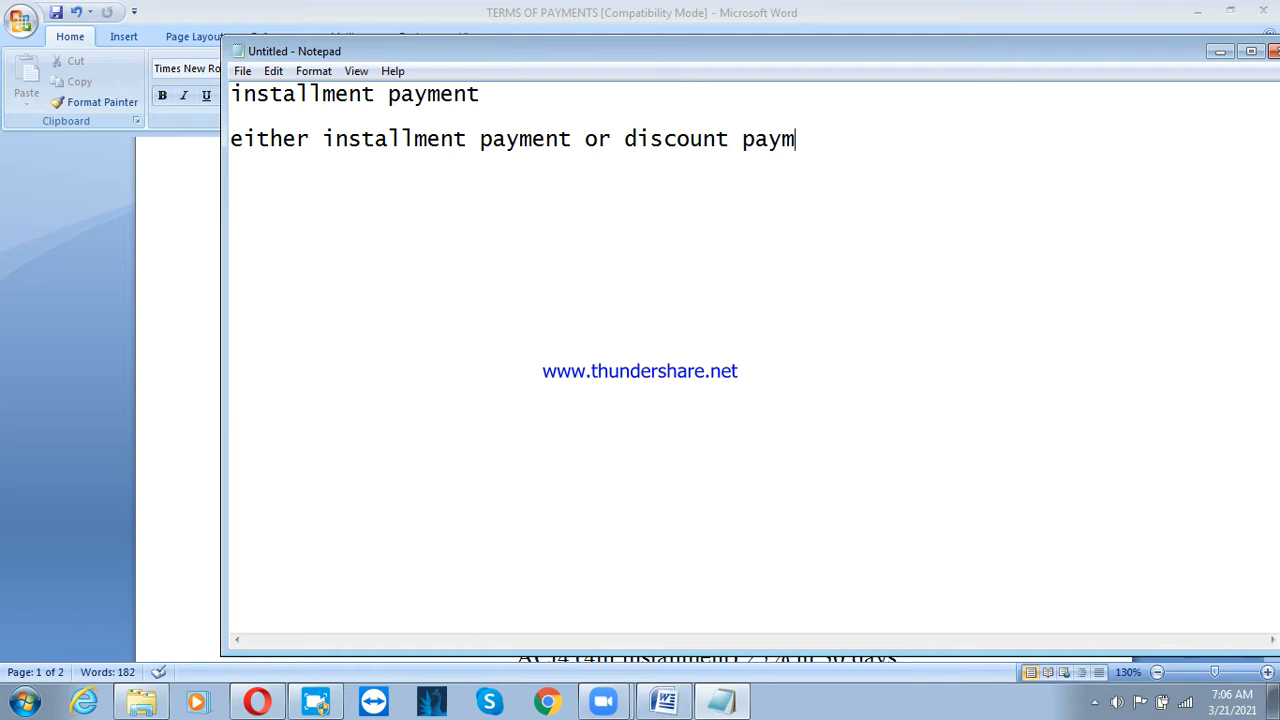
text(ent to customer)
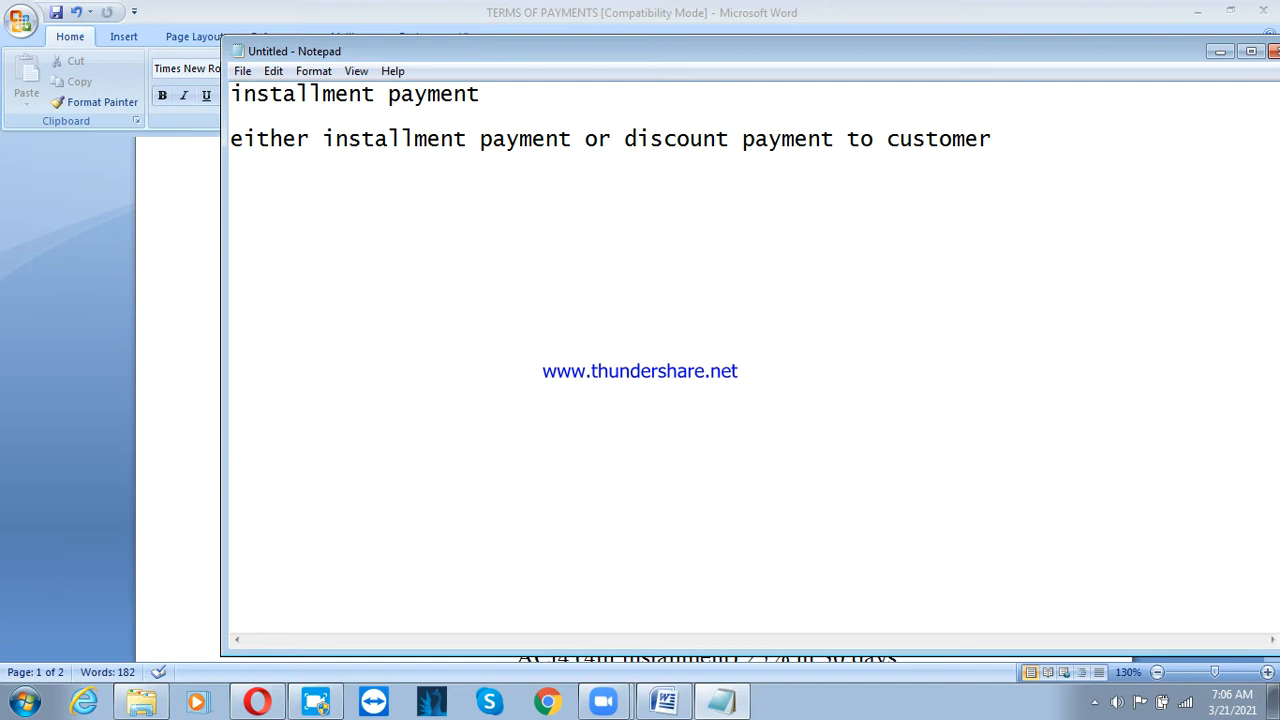
Add the example entry "01.01.2021 - sales invoice 100000" below the customer line, leaving blank lines between.
key(Return)
key(Return)
key(Return)
text(01.01.2021)
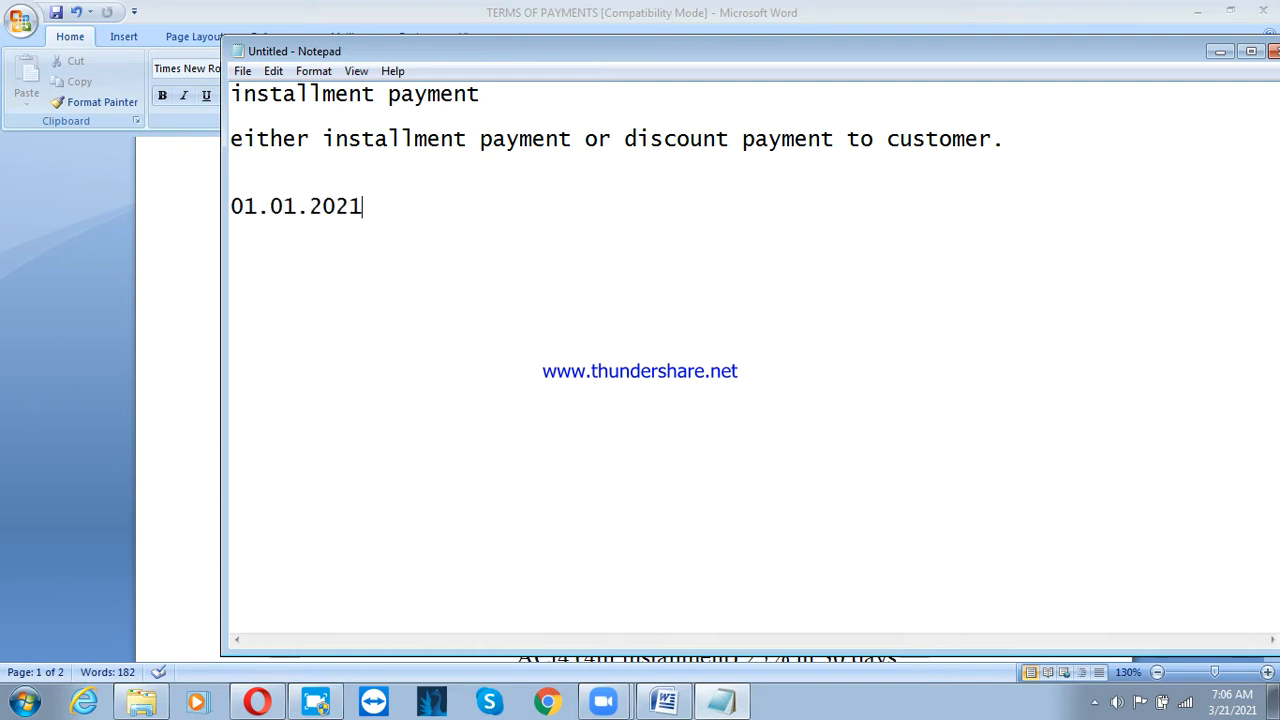
text(  - sales inbvoi)
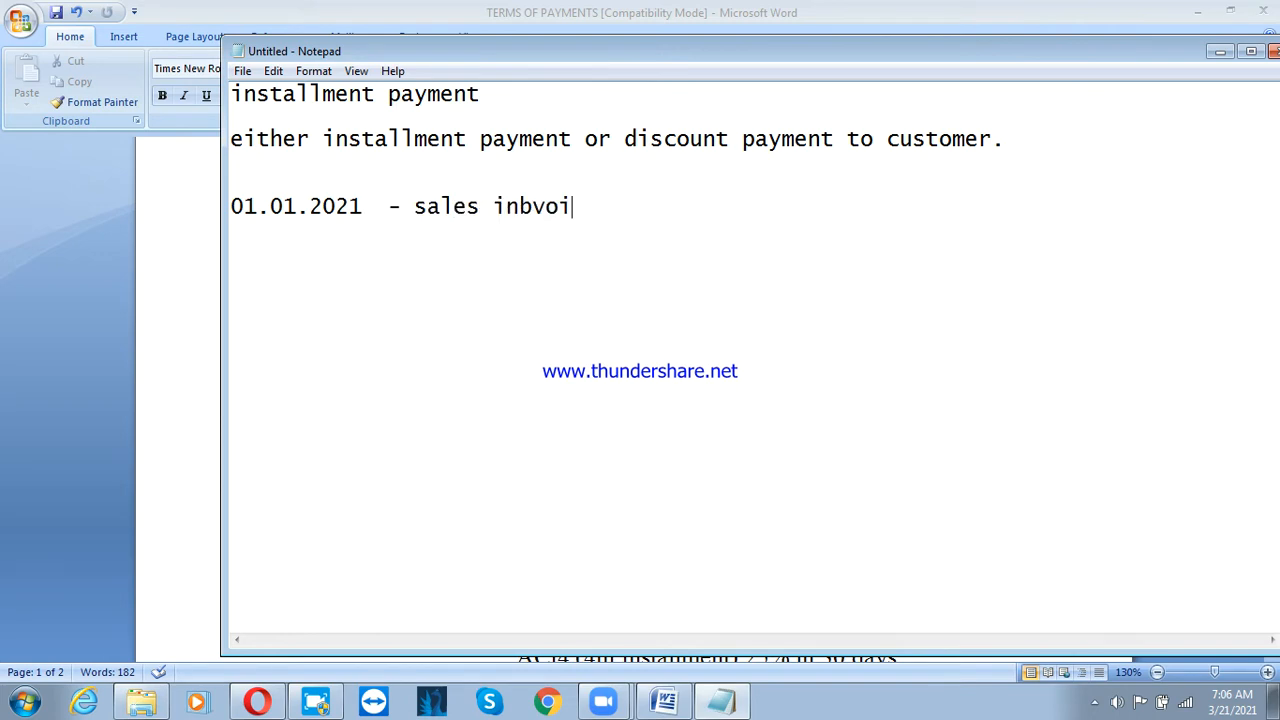
key(BackSpace)
key(BackSpace)
key(BackSpace)
key(BackSpace)
text(voice  100000)
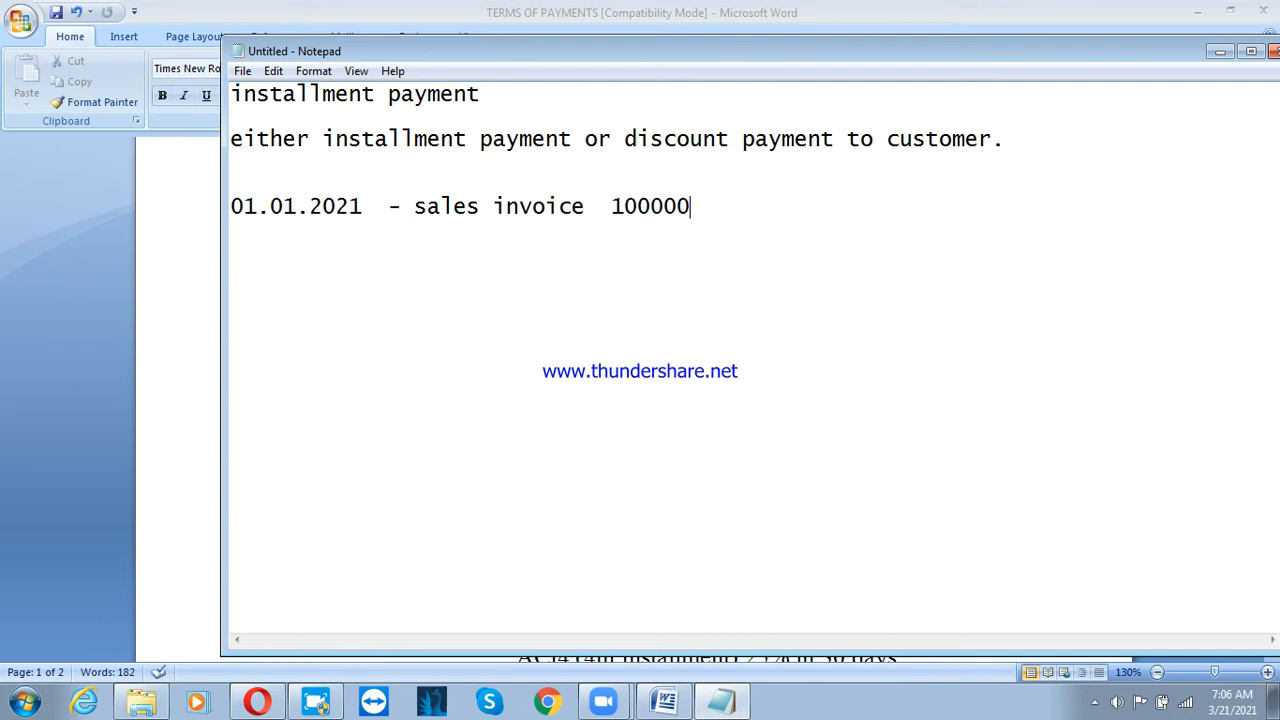
Insert the line "30 days credit" above the sales invoice entry.
key(Return)
key(Up)
key(Up)
text(30 days )
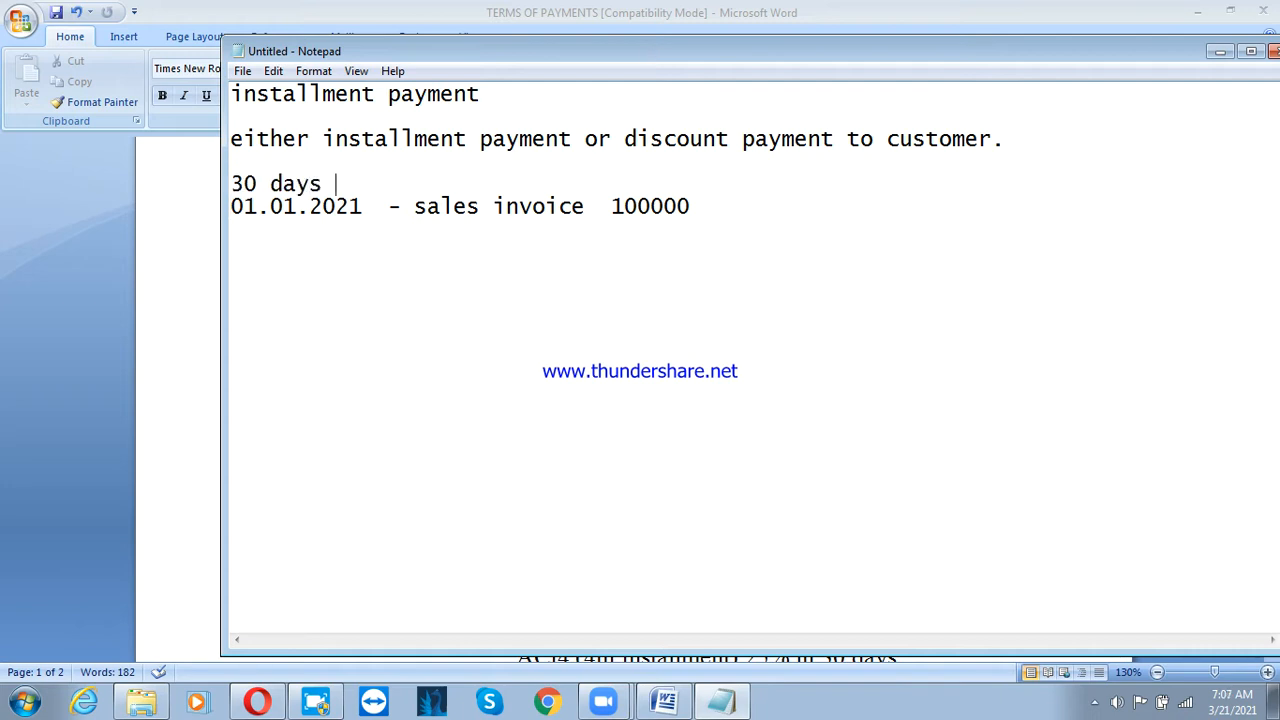
text(credit)
key(Return)
key(End)
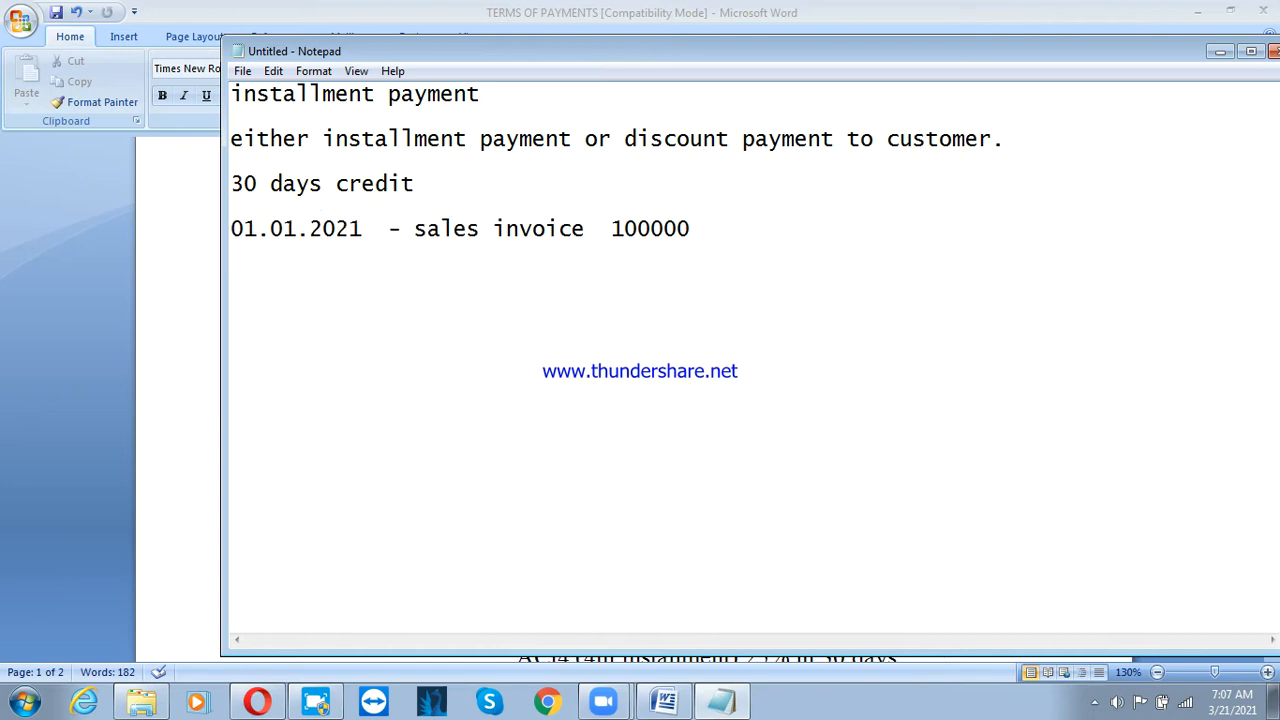
Add the line "4 installment to make the payment" under the credit line, with a blank line before the invoice entry.
key(Return)
key(Up)
key(Up)
text(4 installment ot m)
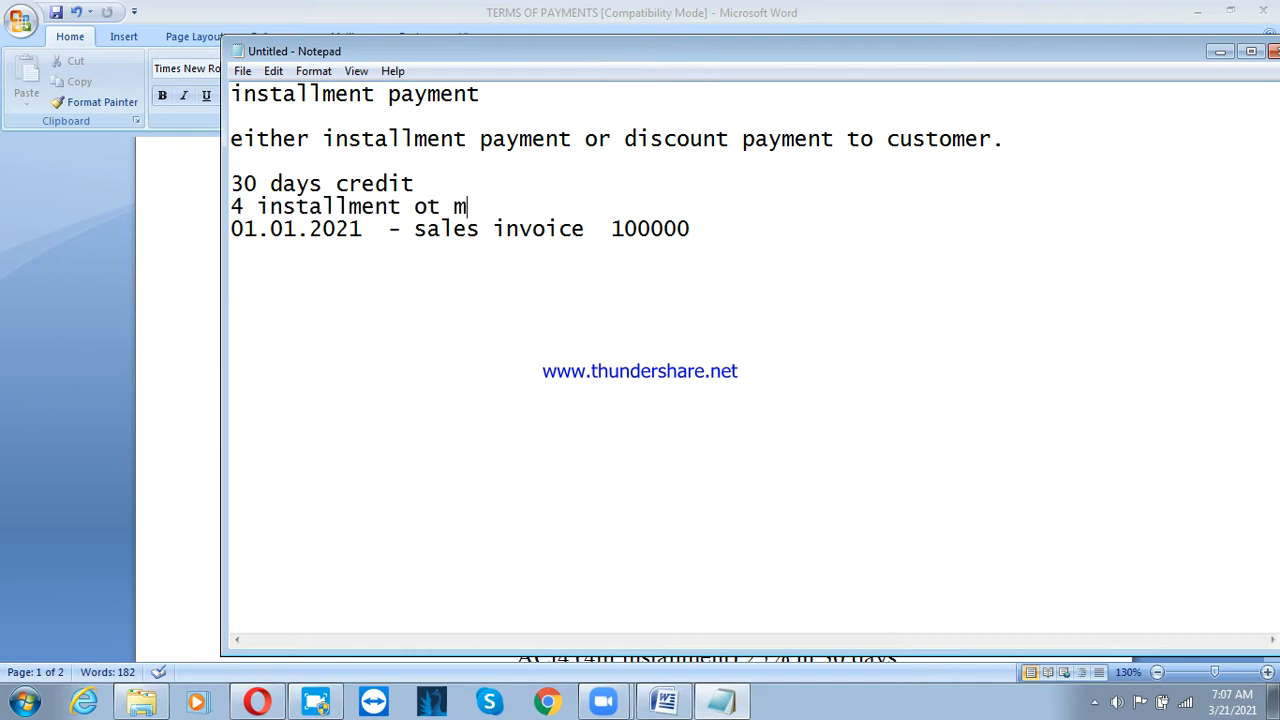
key(BackSpace)
key(BackSpace)
key(BackSpace)
text(t)
key(BackSpace)
key(BackSpace)
text(to make the payment)
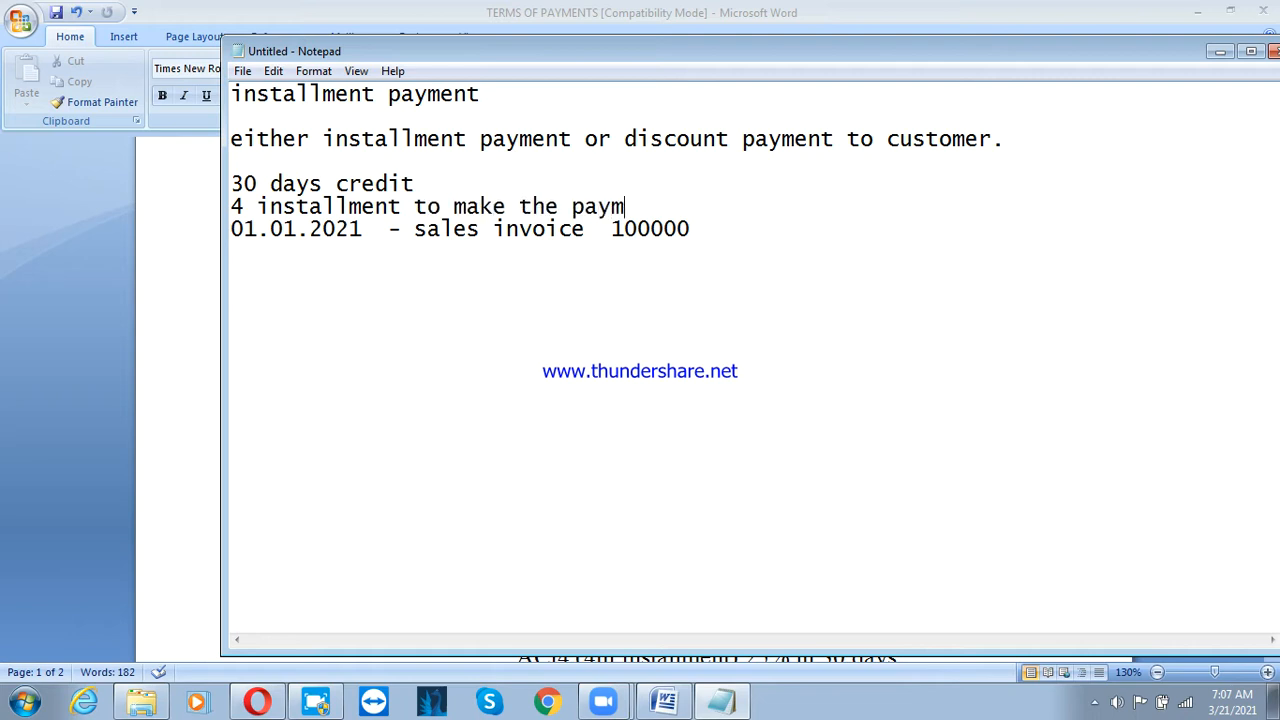
key(Return)
key(Down)
key(Down)
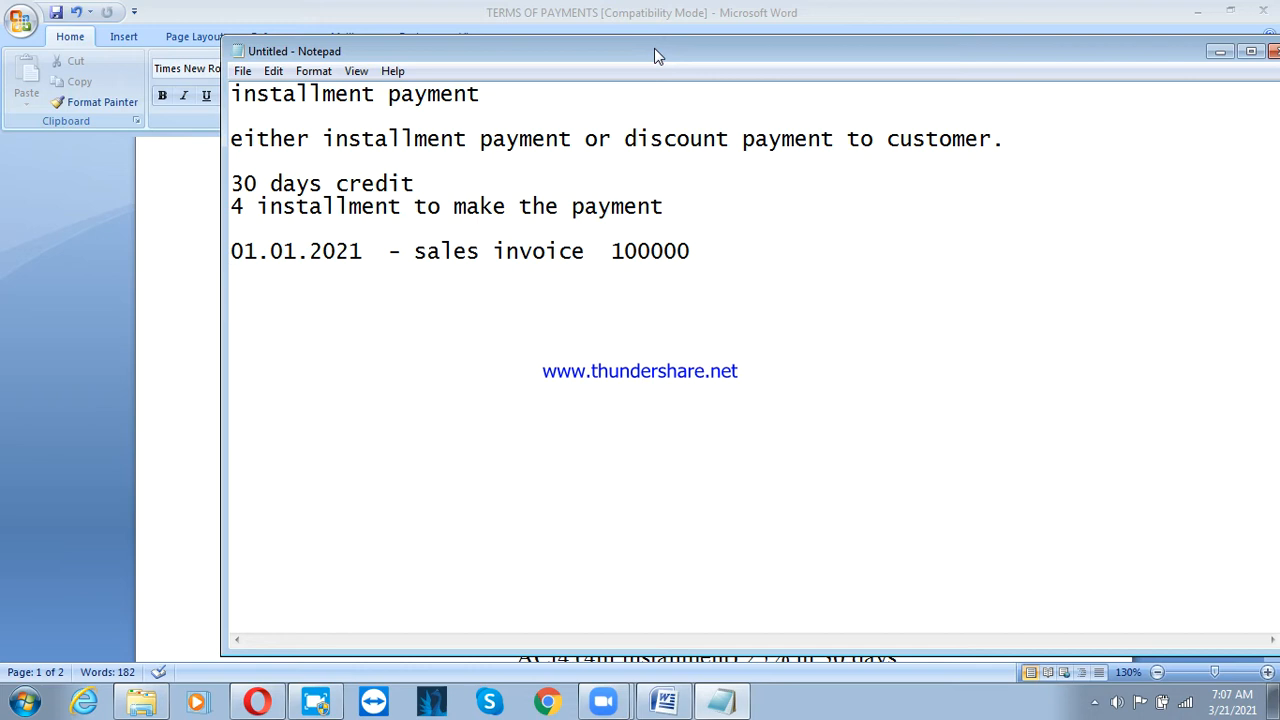
Below the invoice entry, begin the payment term line with "PSIP : 25% Down payment,".
text(25%)
key(Left)
key(Left)
key(Left)
text(PSIP)
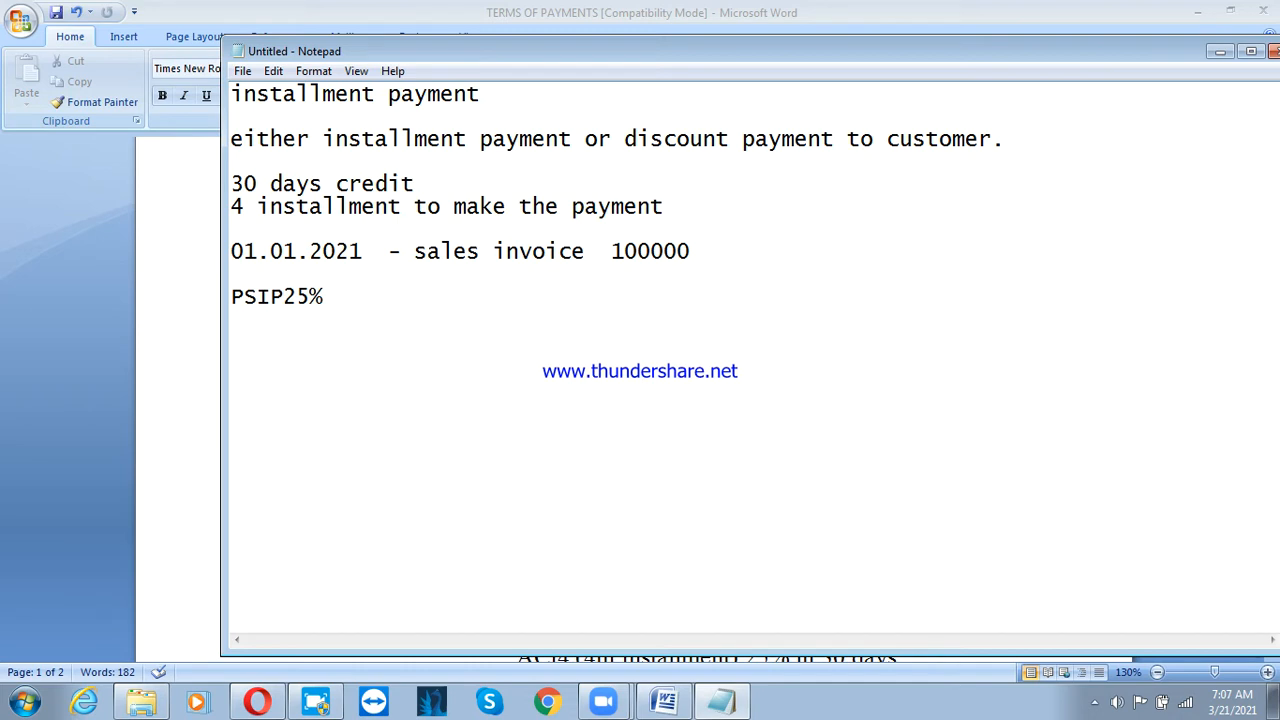
text(:)
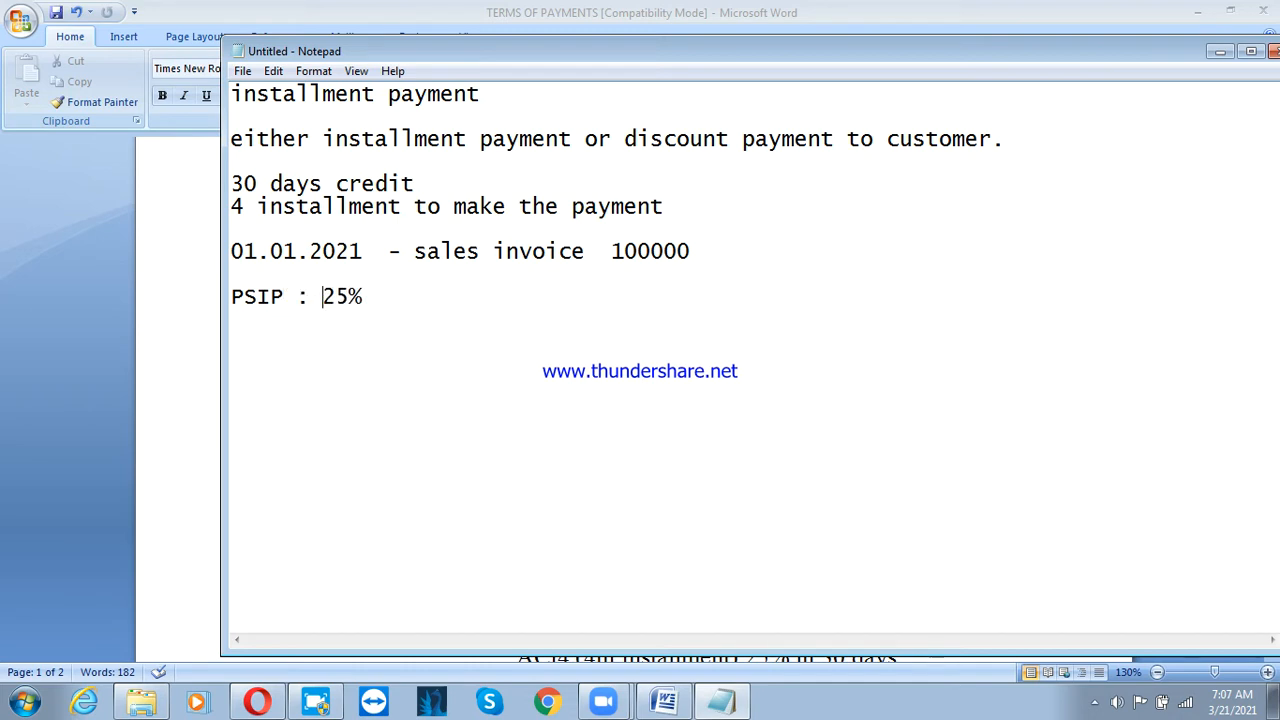
key(Right)
key(Right)
key(Right)
text(Down pa)
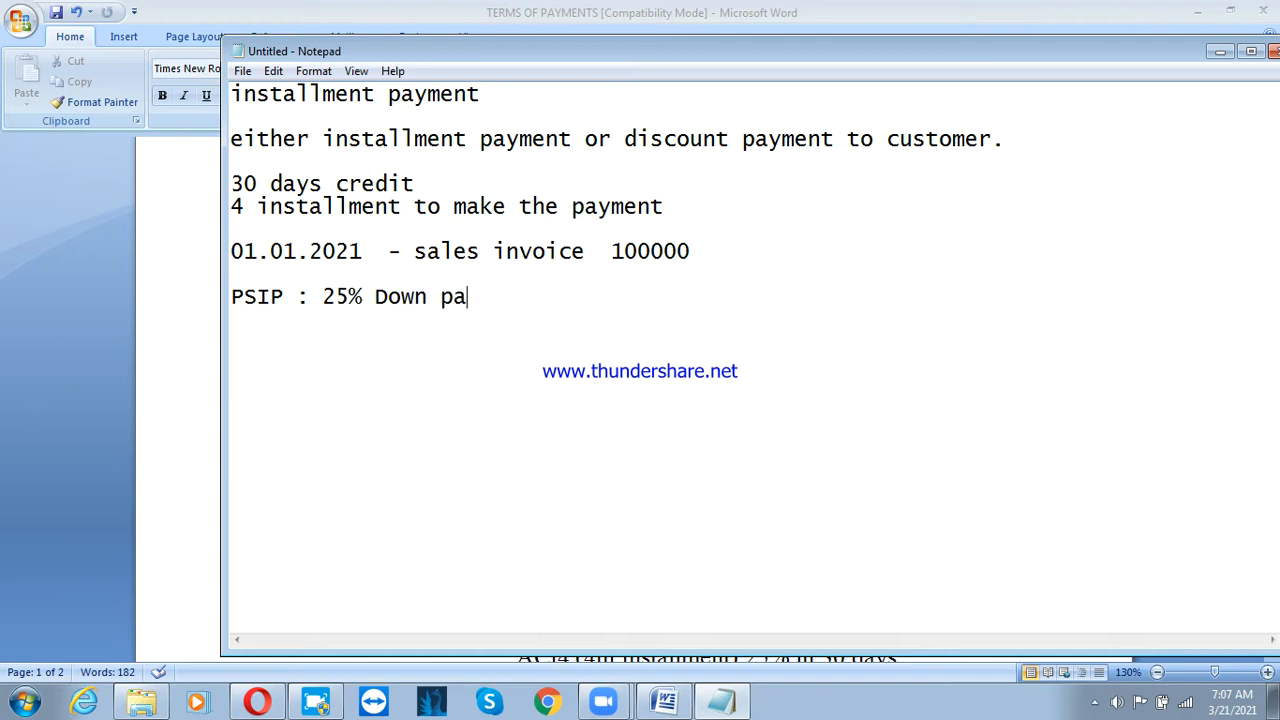
text(yment, 25)
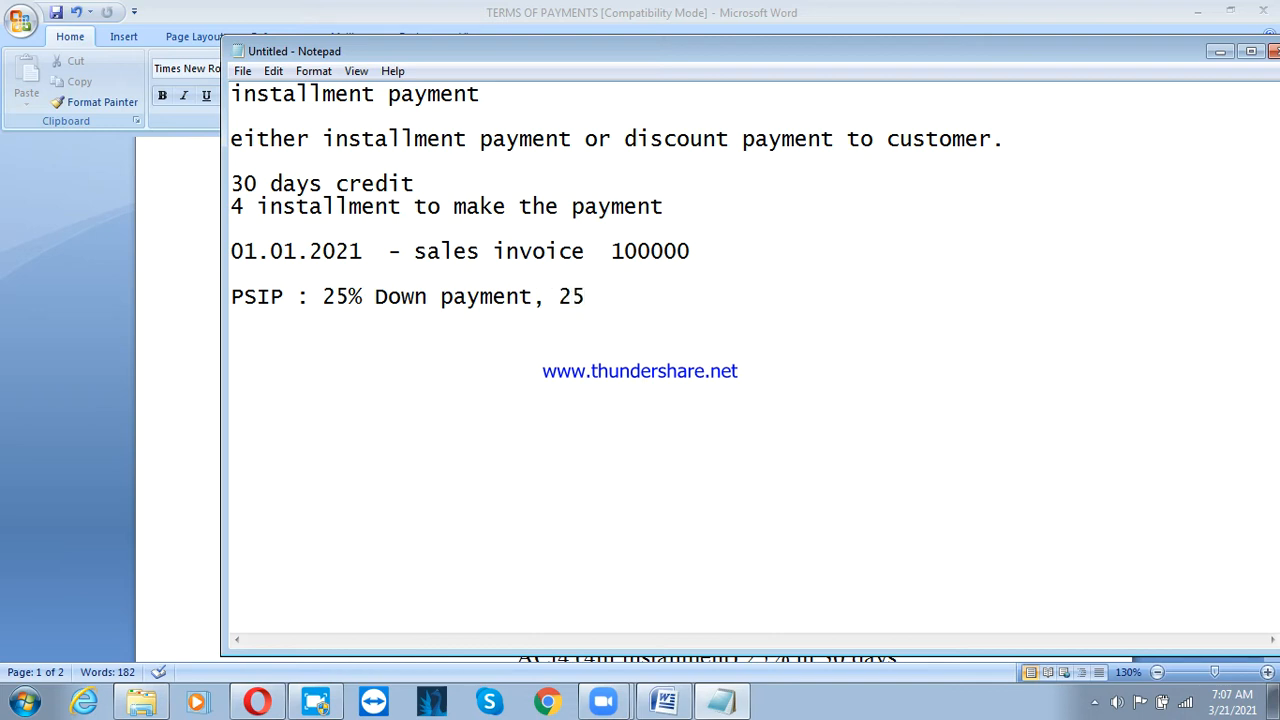
Complete the PSIP line with "25% in 10 days, 25% in 20 days, 25% in 30 days".
text(% in 10 days)
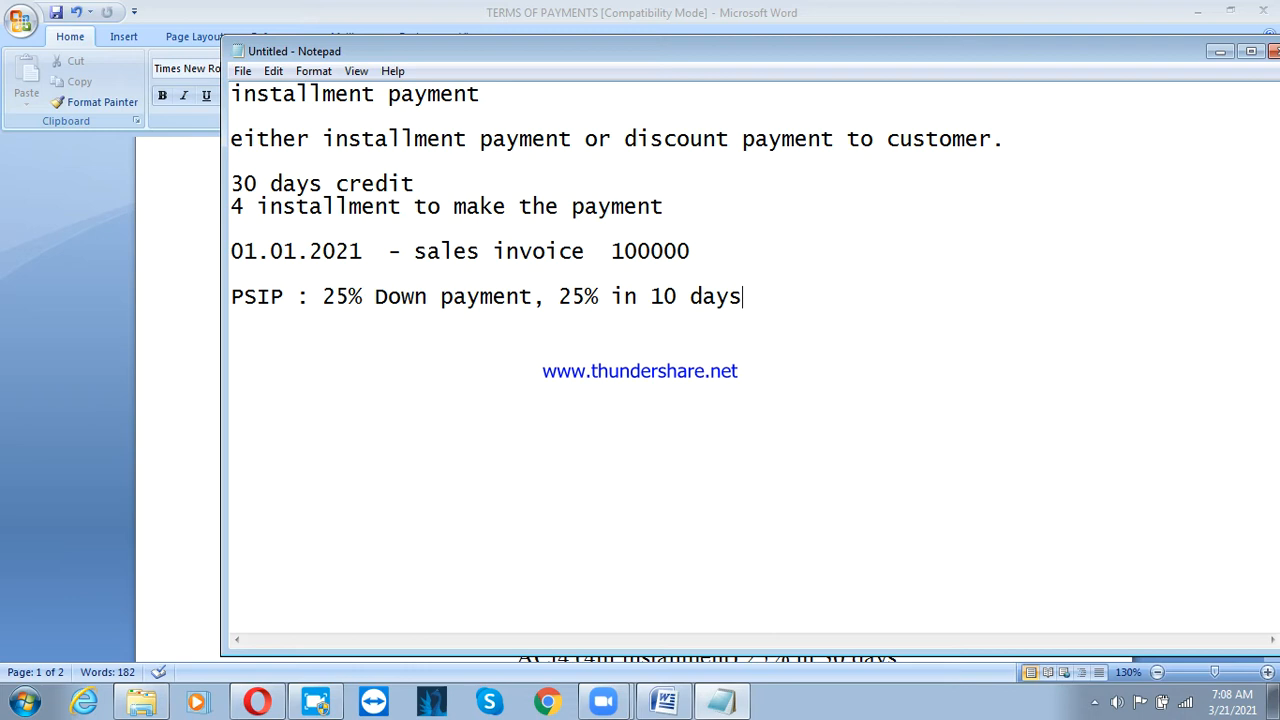
text(,)
text(25% in 20 days)
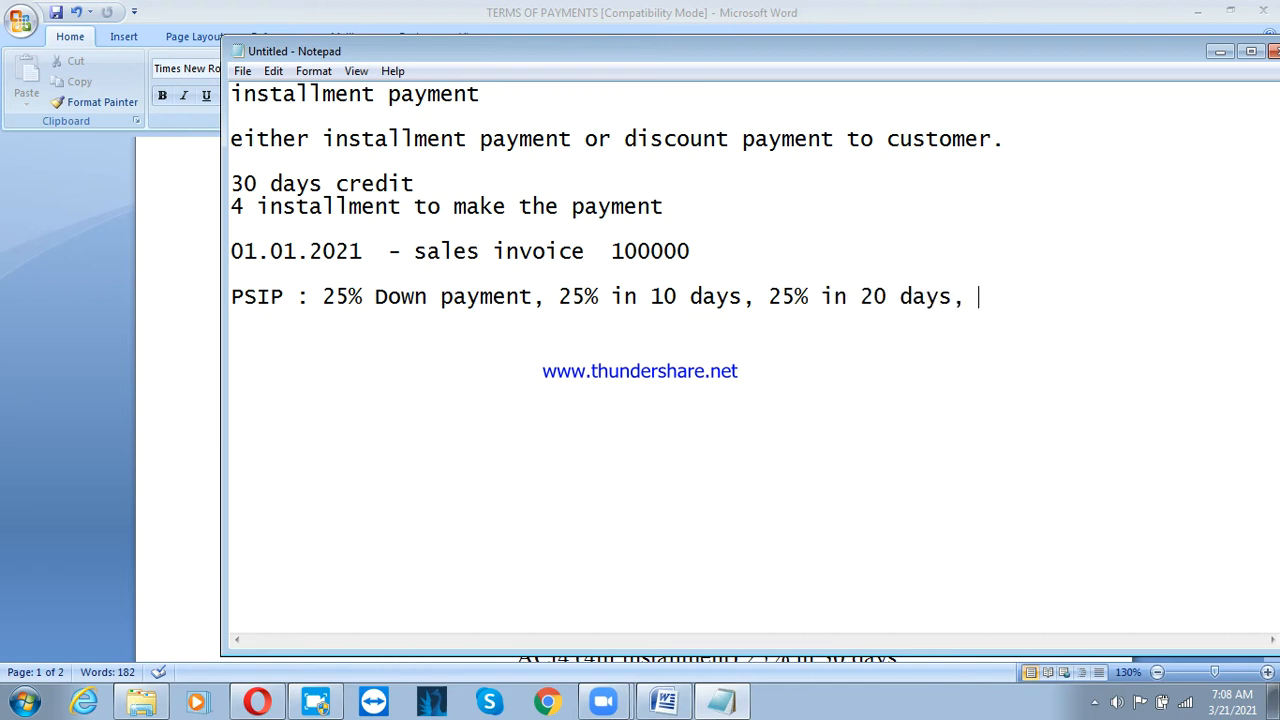
text(, 30 days)
key(BackSpace)
key(Left)
key(Left)
key(Left)
key(Left)
key(Left)
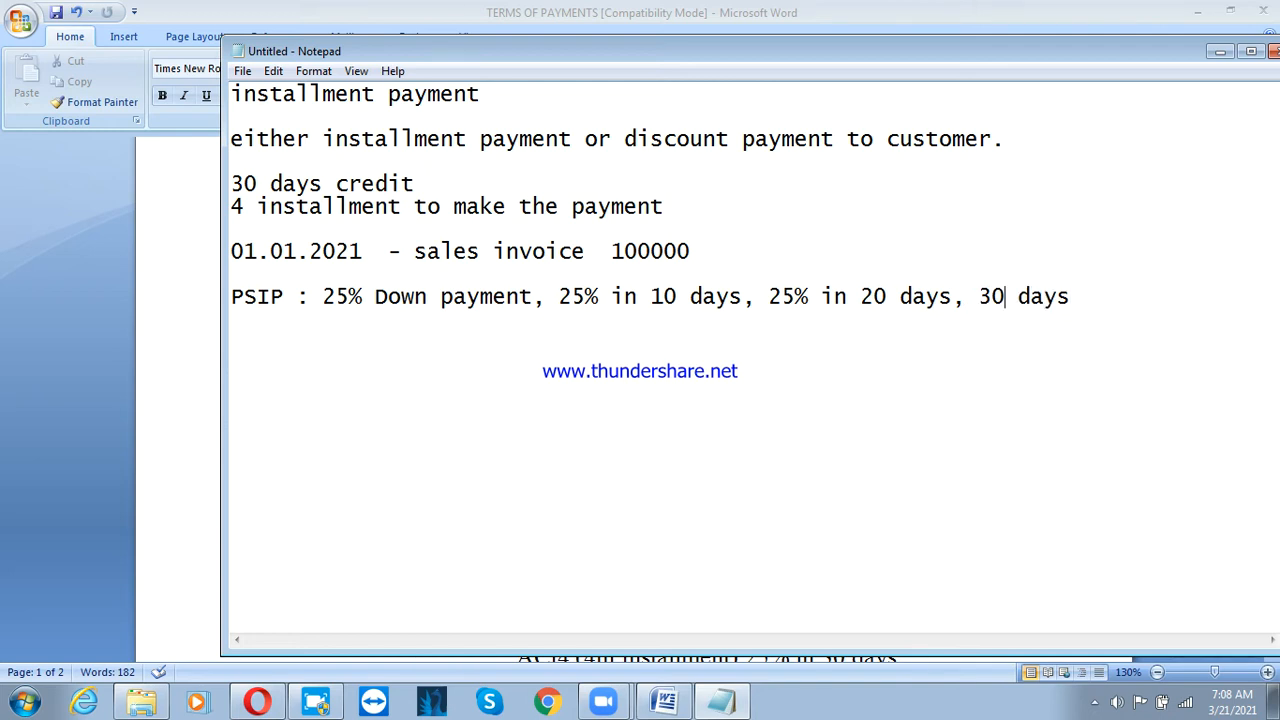
text(25% )
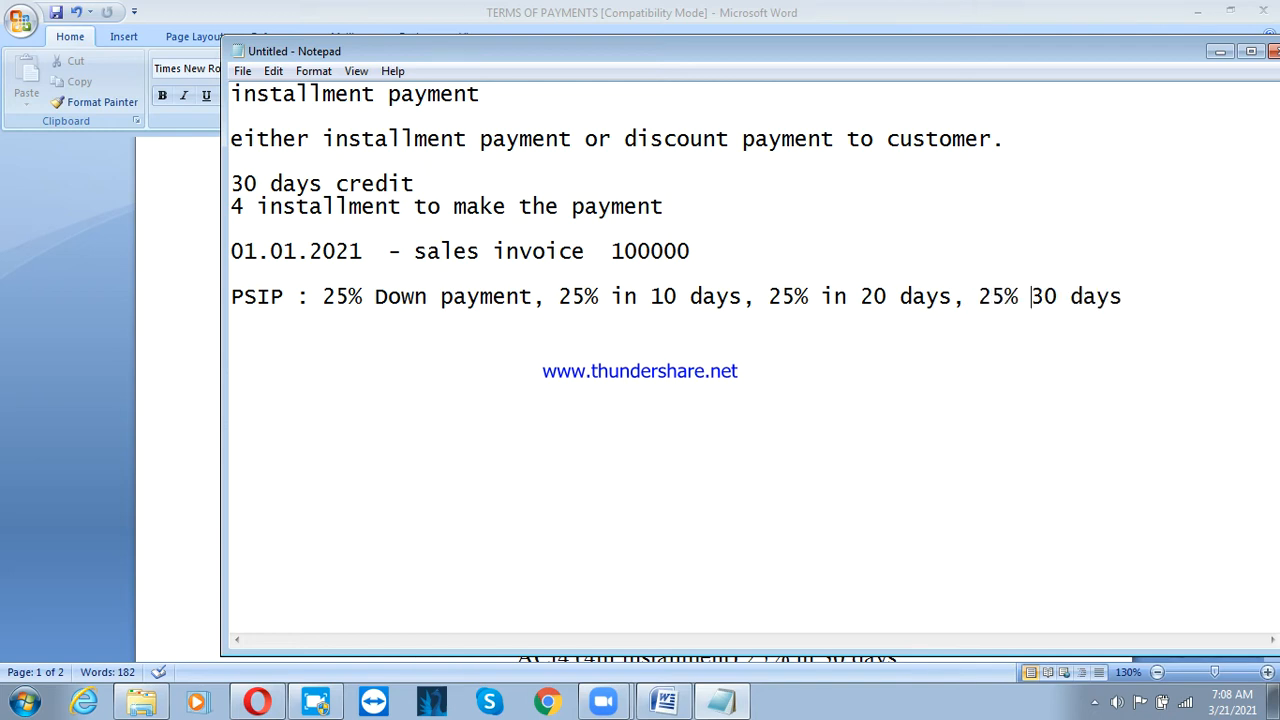
text(in)
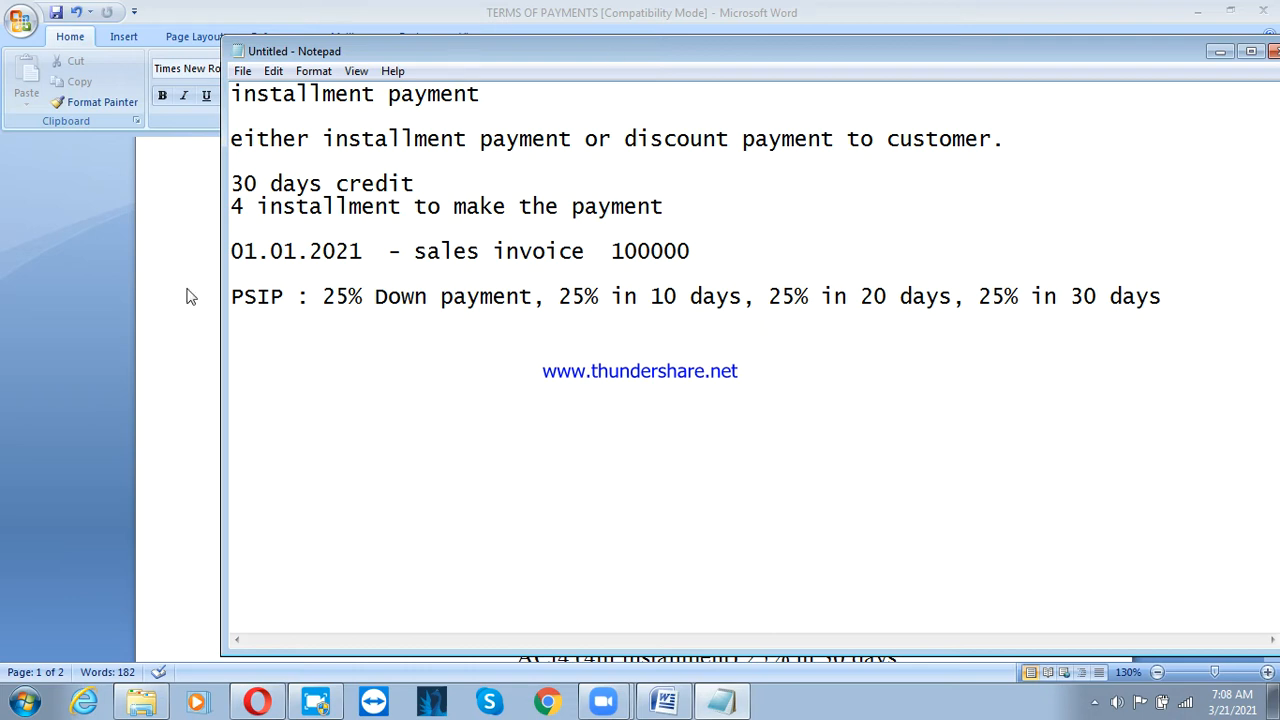
Highlight the PSIP code and its installment breakdown to review them.
drag(235, 300, 278, 308)
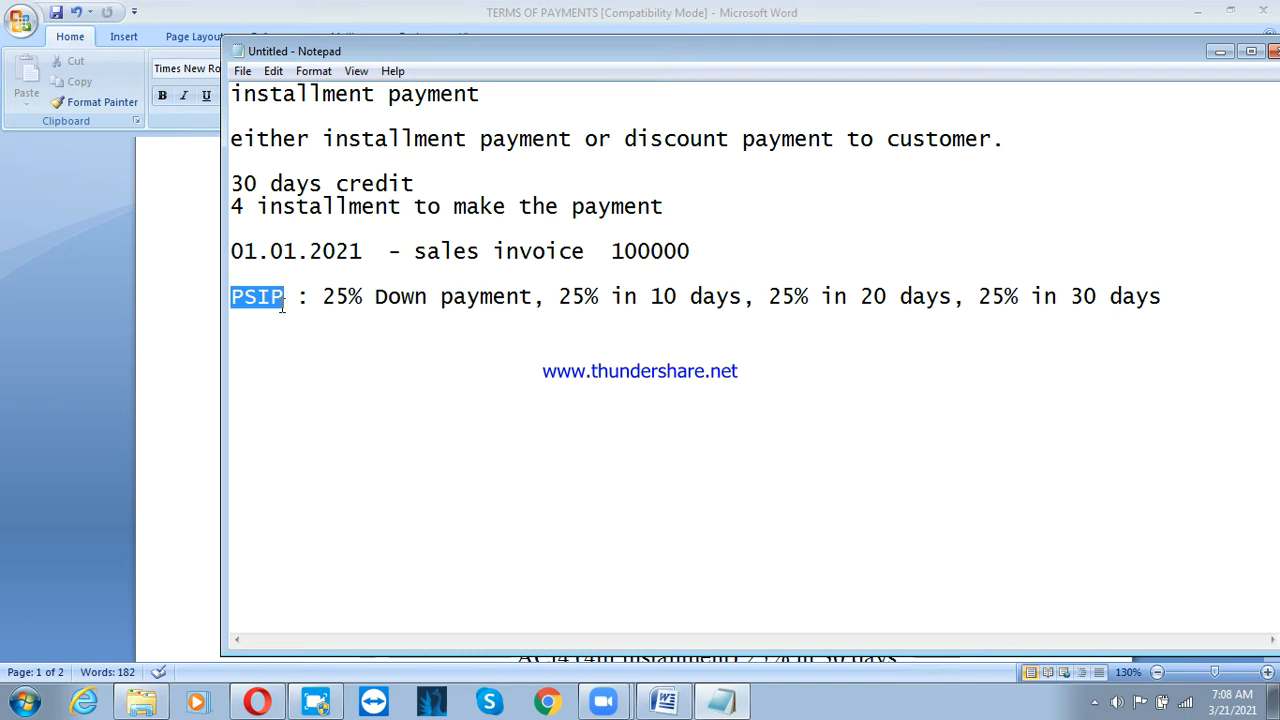
click(300, 325)
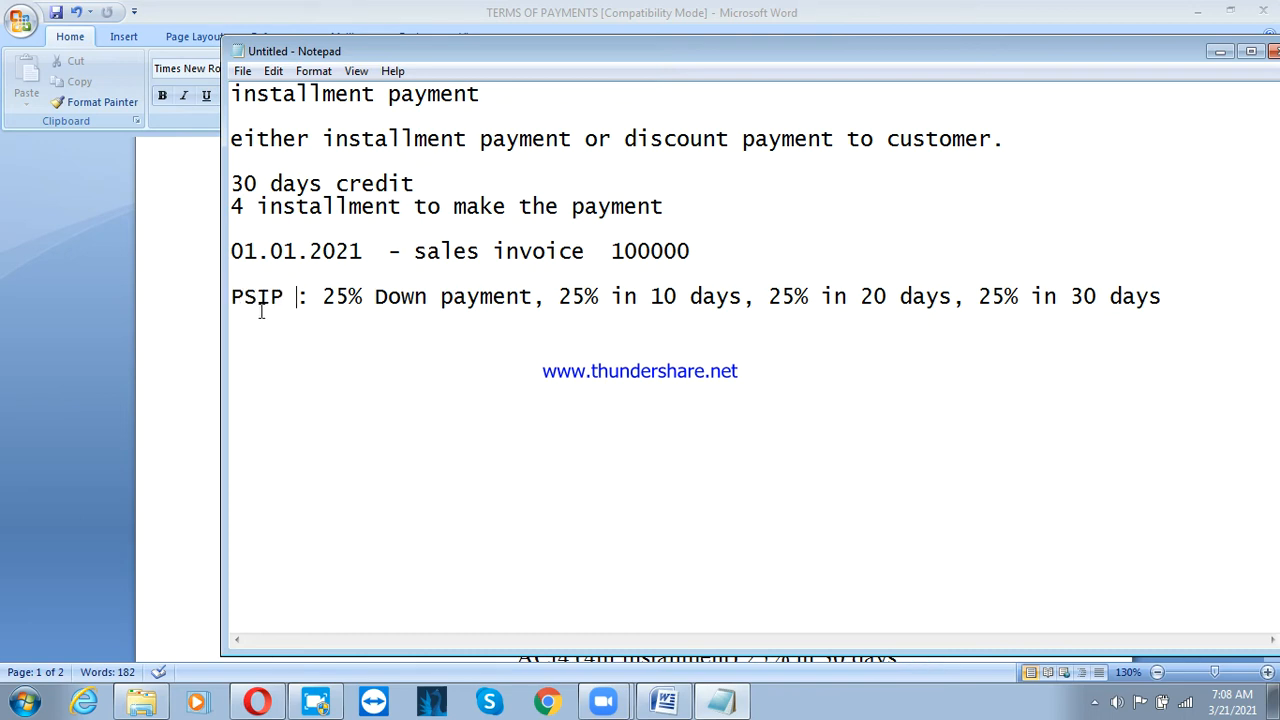
click(283, 302)
drag(336, 296, 1108, 353)
click(1193, 310)
drag(325, 298, 1160, 329)
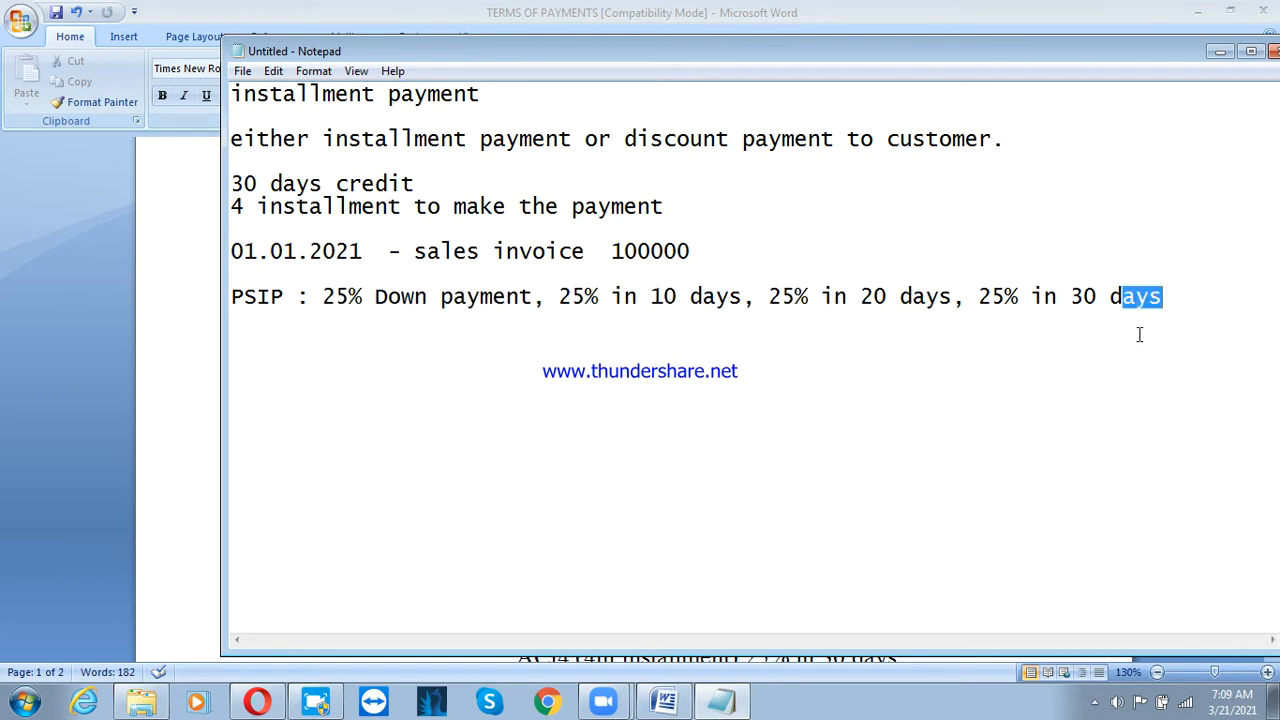
Add an indented "PSI1 :" line below the PSIP line, separated by a blank line.
click(1200, 292)
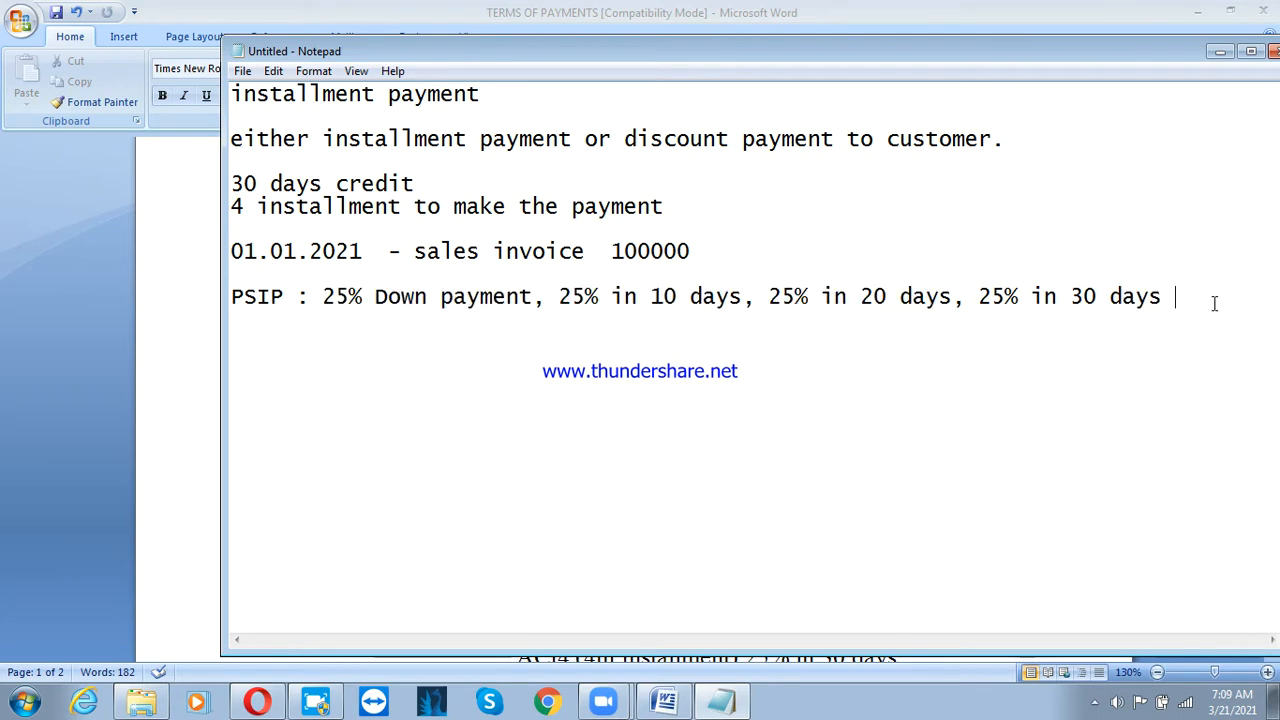
key(Return)
key(Tab)
text(PSI1 :)
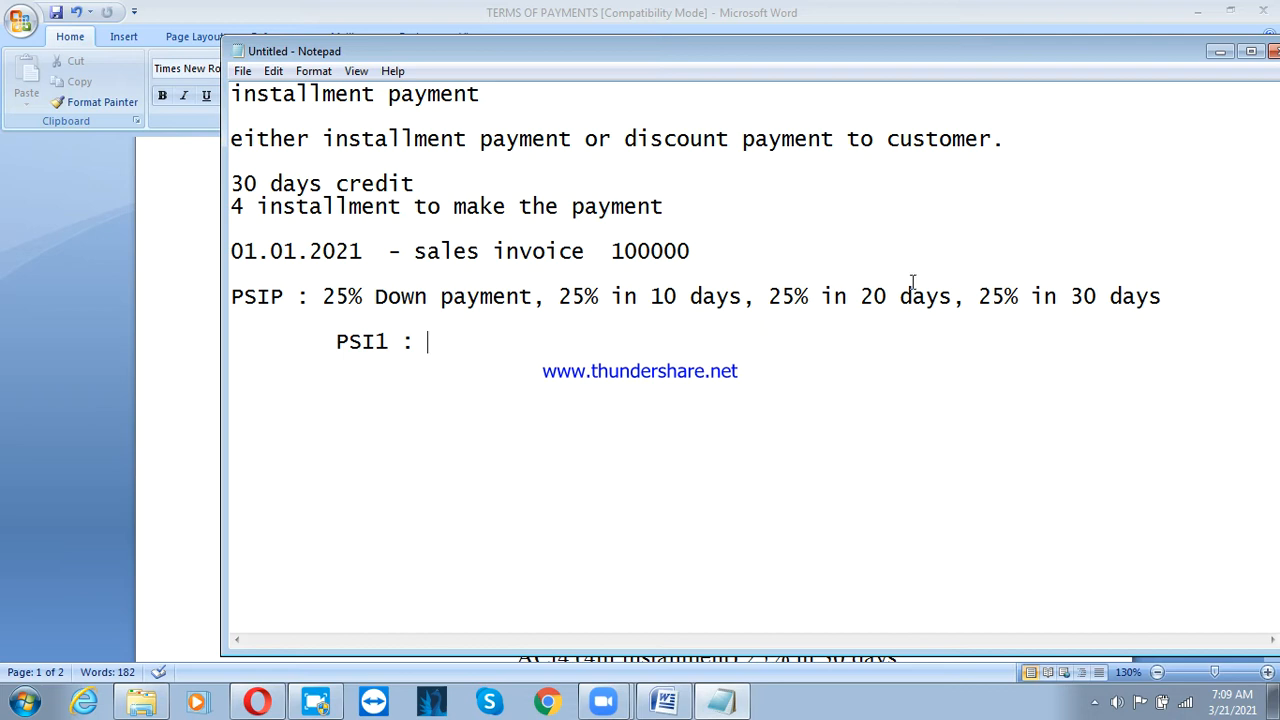
Insert "(main condition)" directly after PSIP, and reposition and widen the Notepad window to fit the longer line.
click(284, 300)
text((main co)
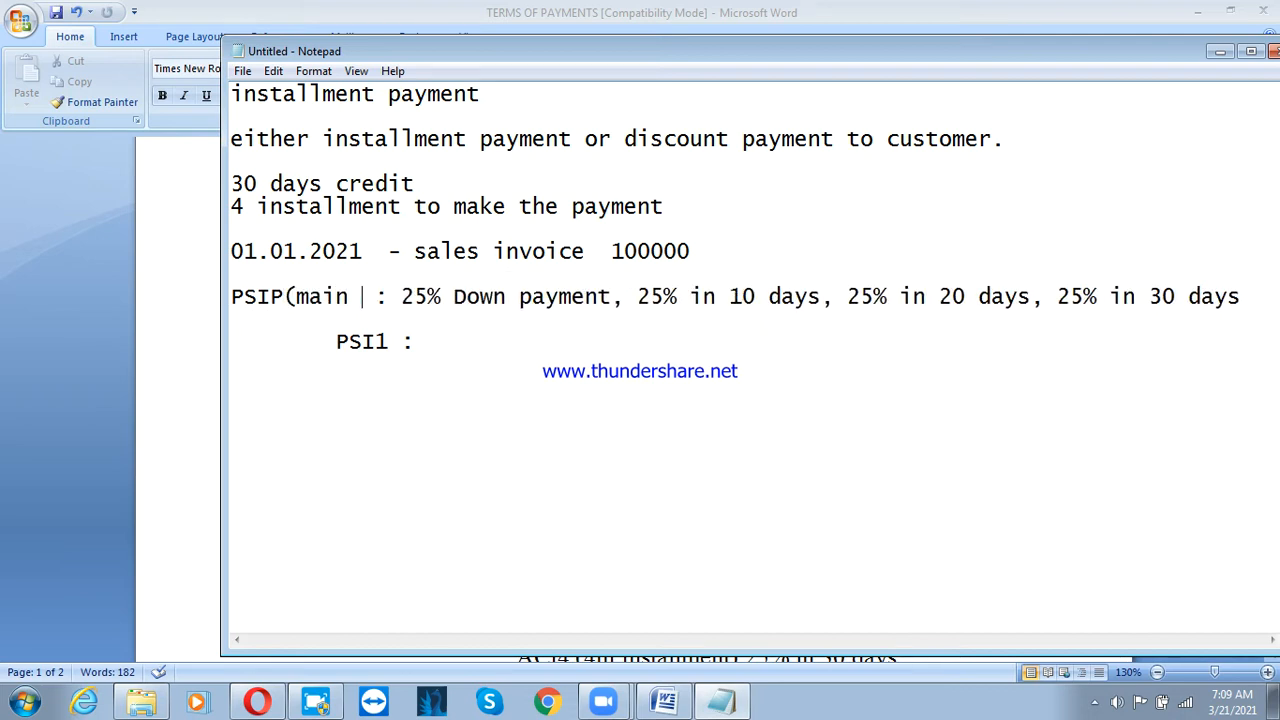
text(ndit)
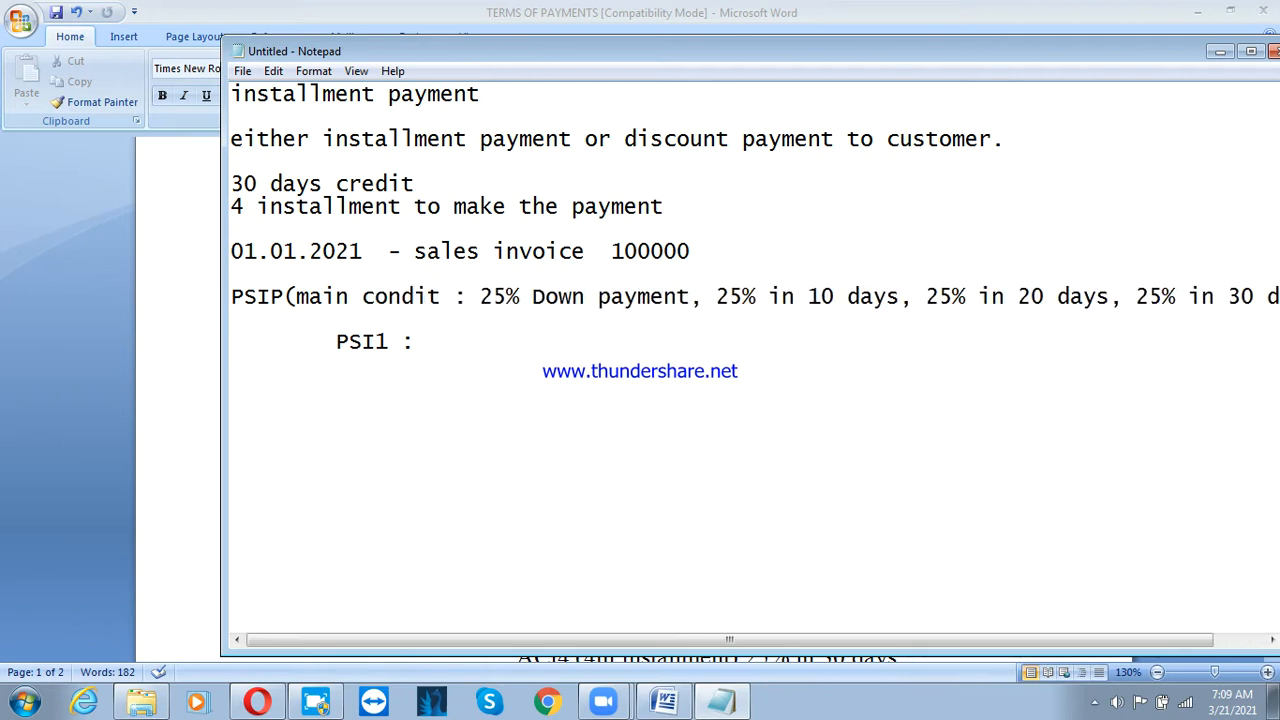
text(ion))
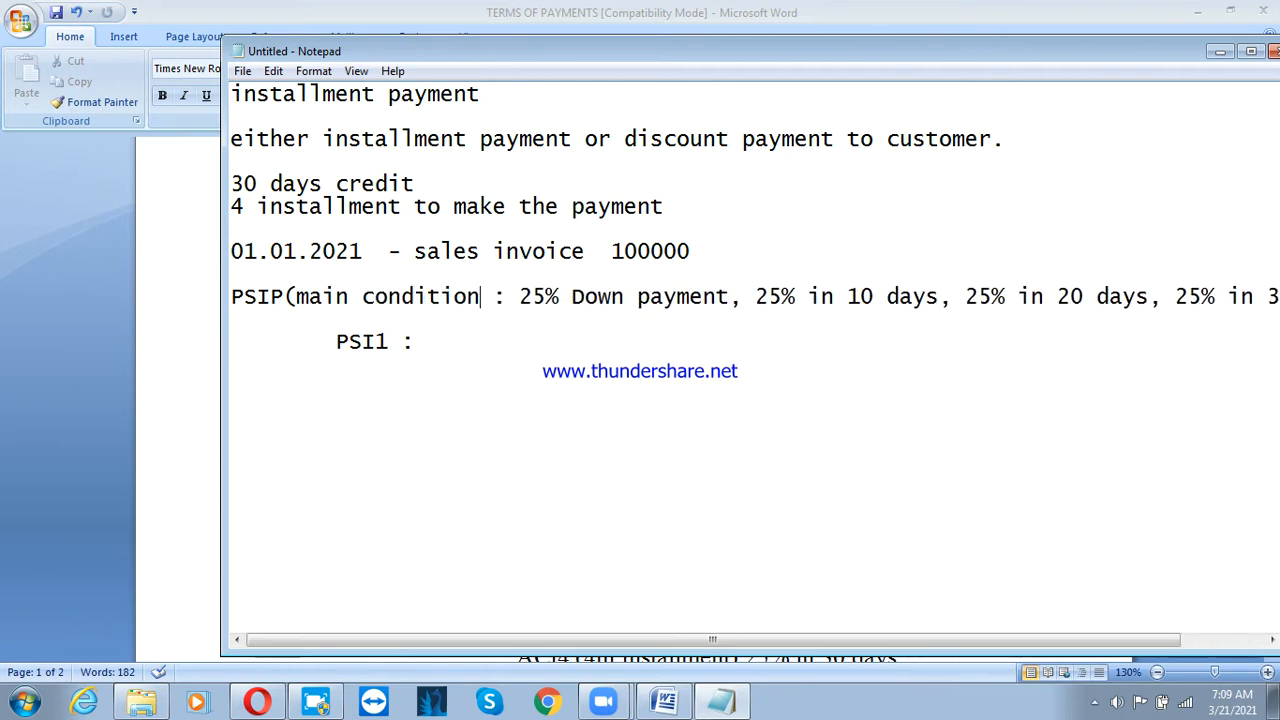
drag(450, 51, 306, 48)
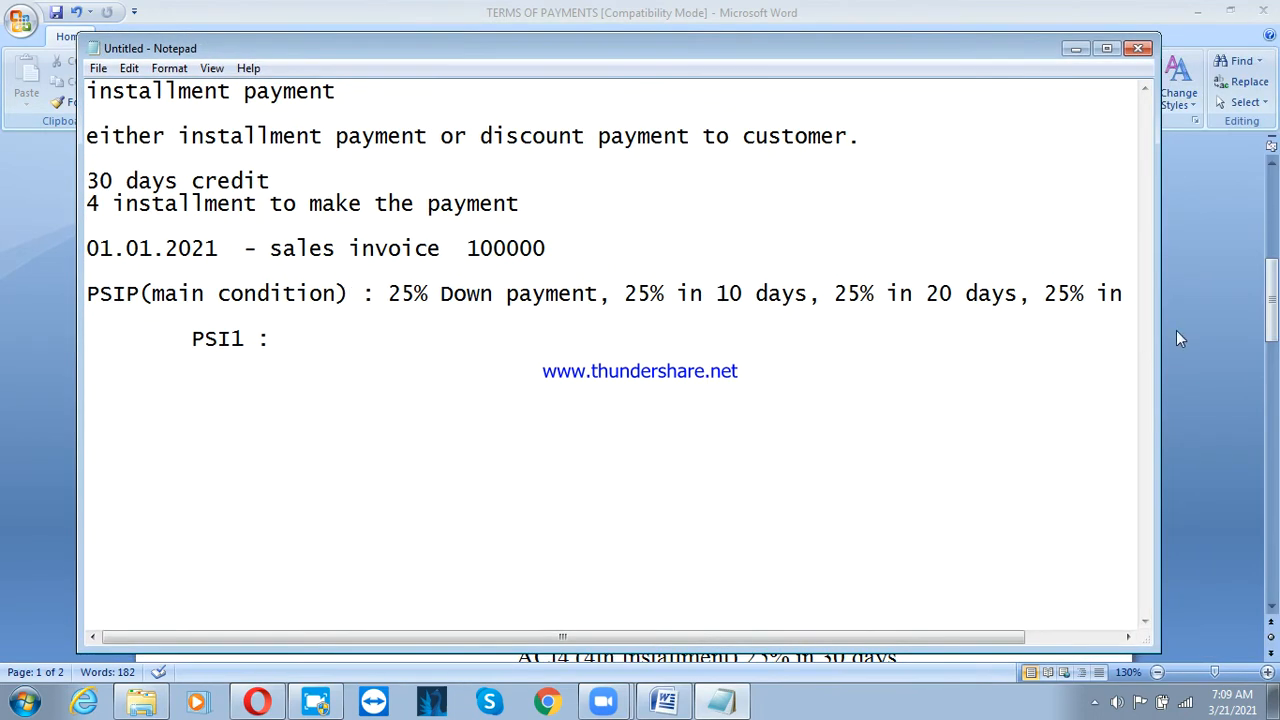
drag(1158, 318, 1245, 323)
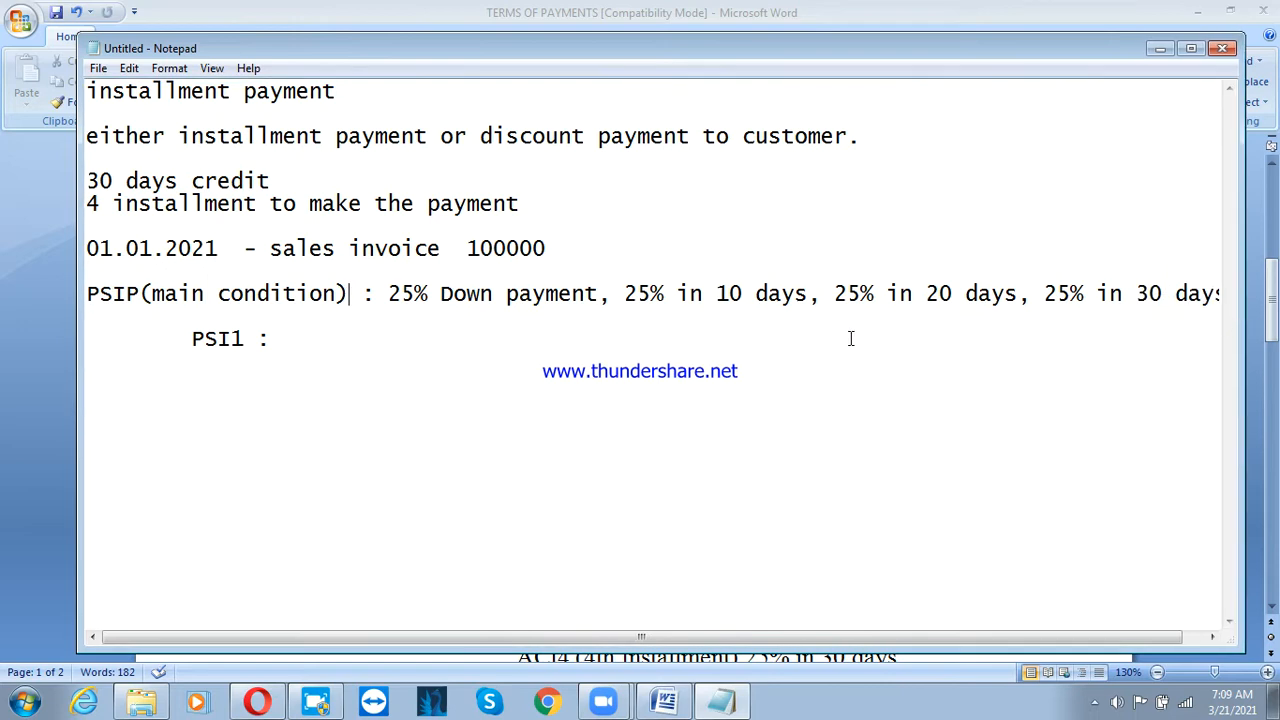
Complete the PSI1 line with "25% down payment /advance payment" and start a new line below it.
click(377, 346)
text(25% down)
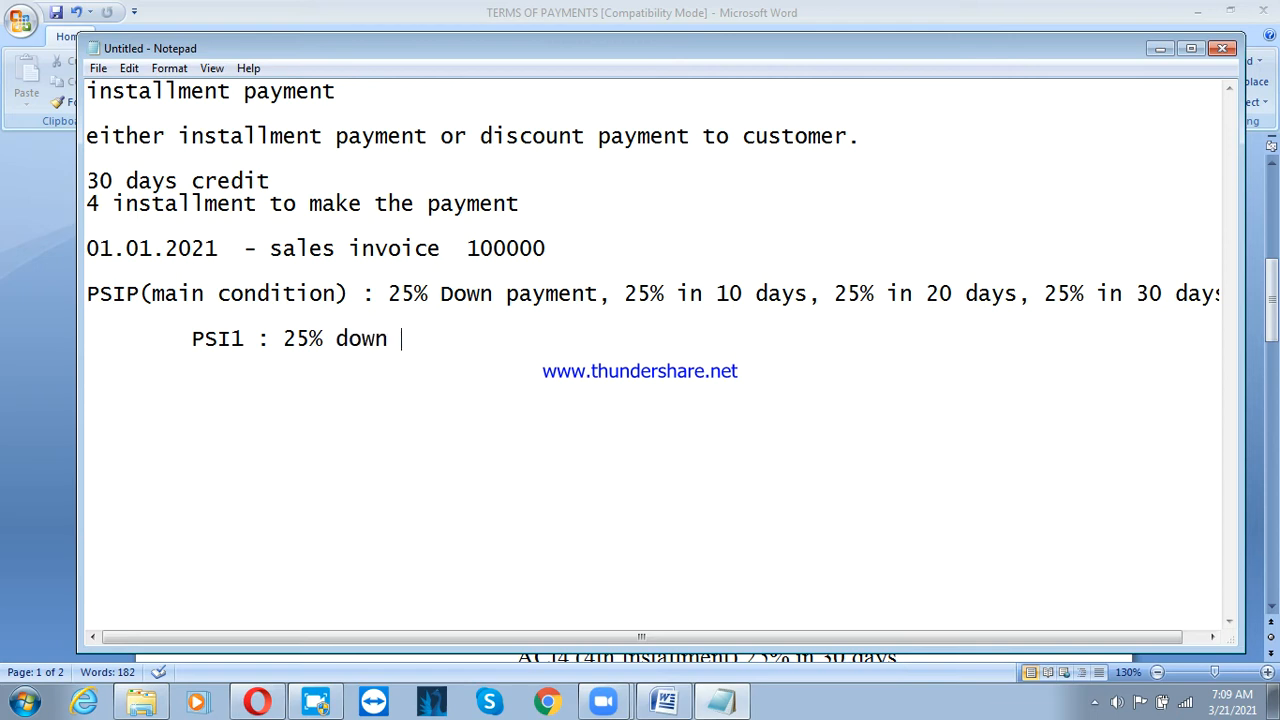
text( payment)
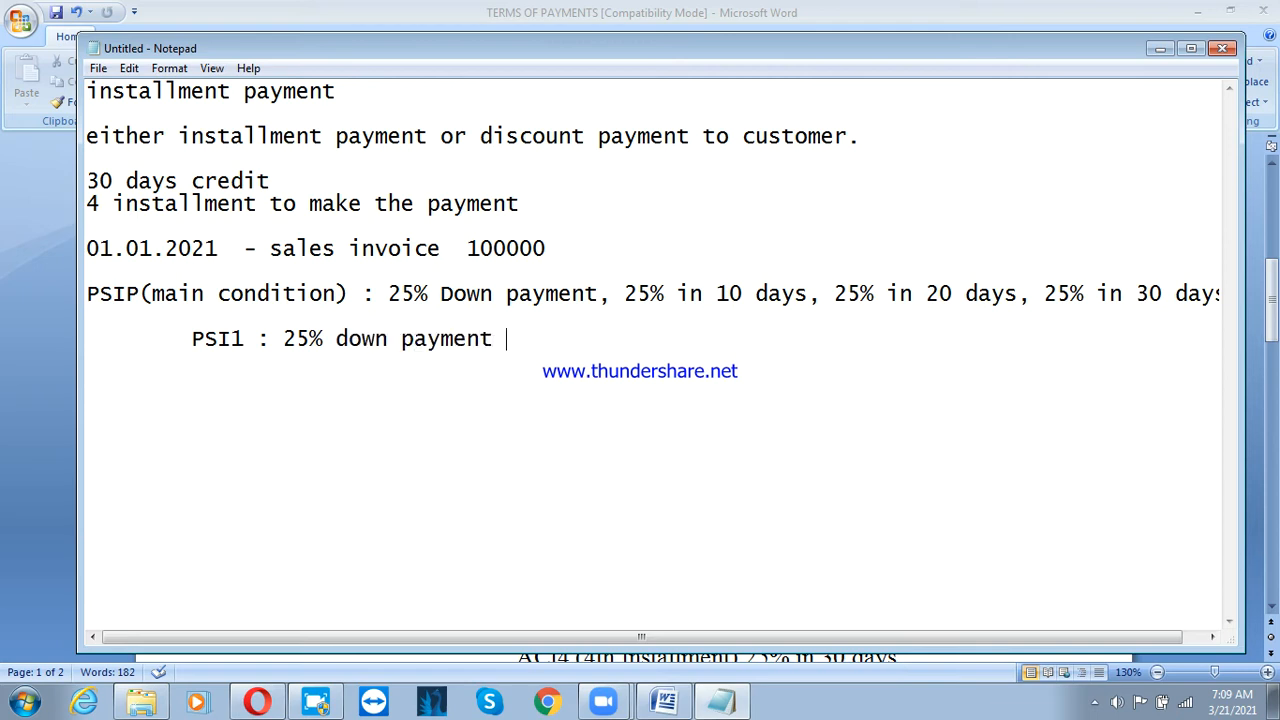
text( /advance)
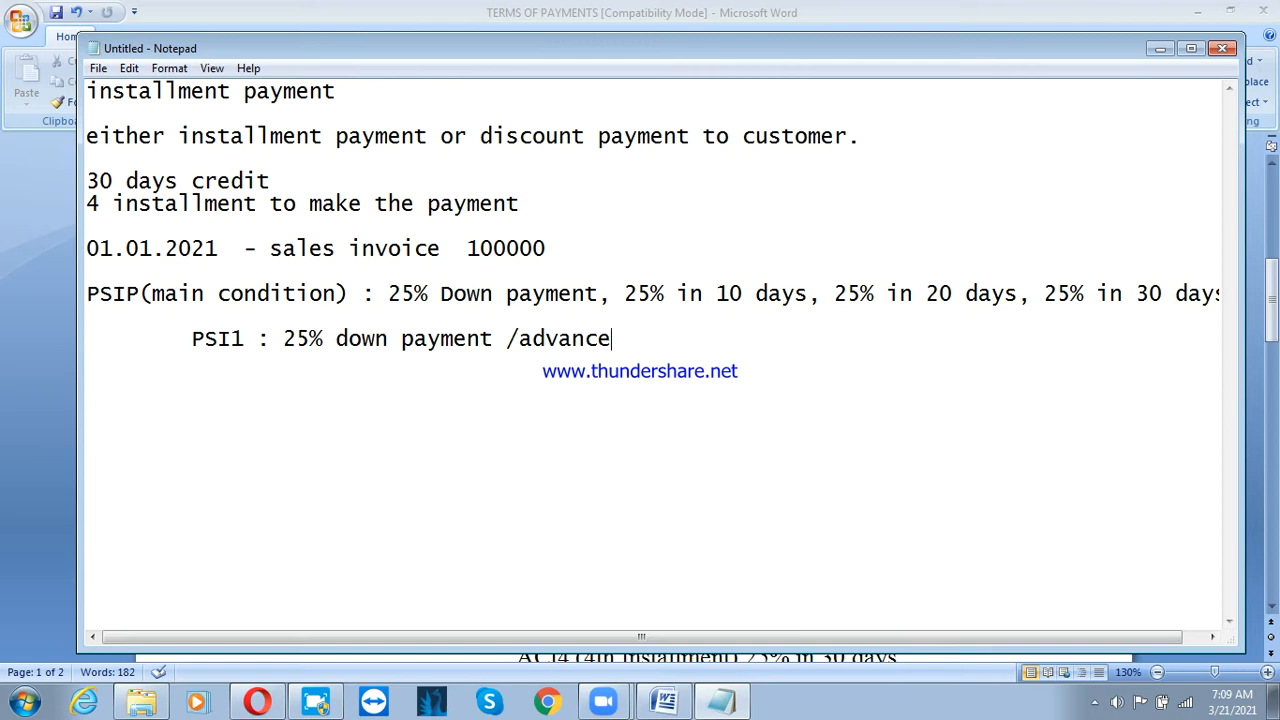
text( payment)
key(Return)
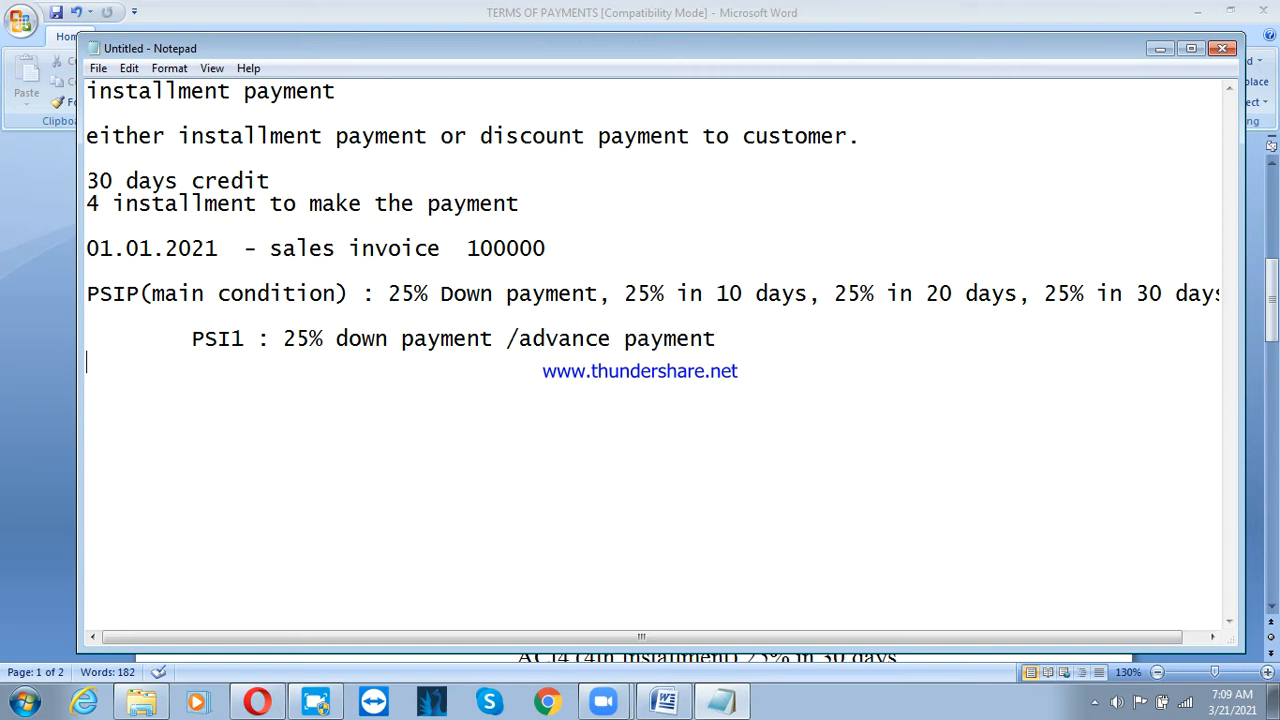
Add the indented line "PSI2 : 25% in 10 days" below the PSI1 line.
text(PSI2)
key(Tab)
text(: 25% )
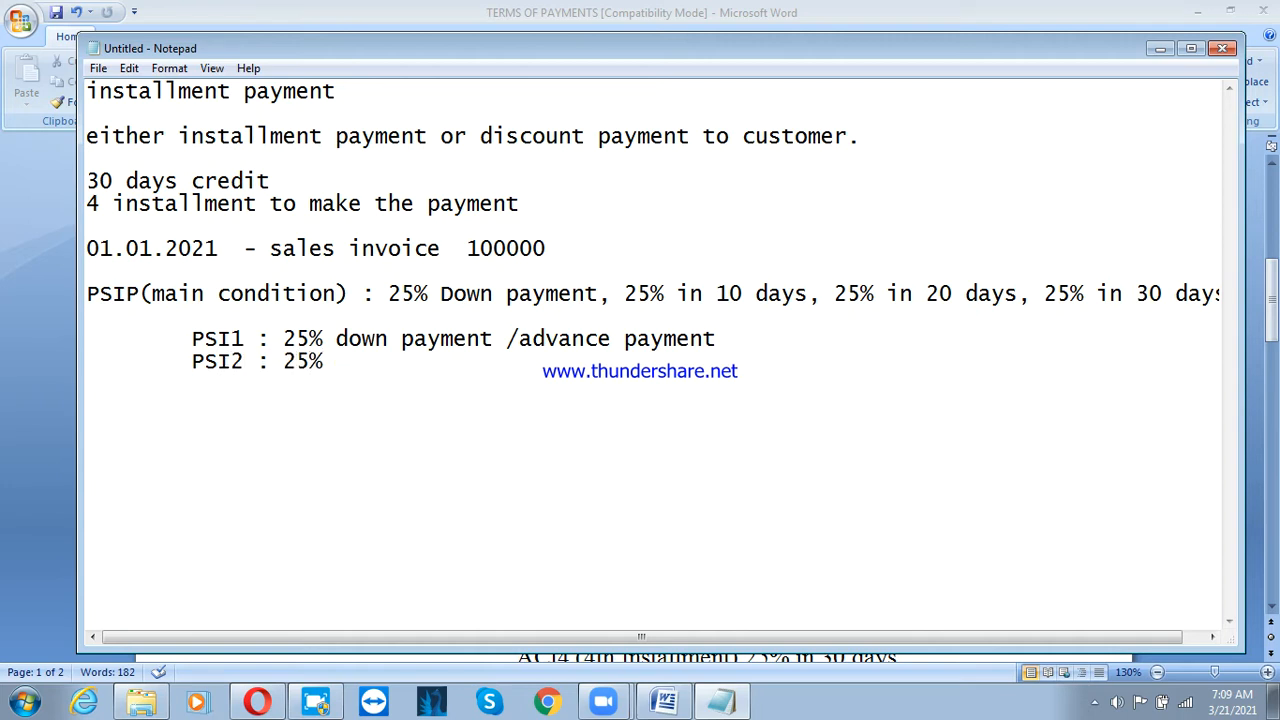
text(in 10 days)
key(Return)
key(Tab)
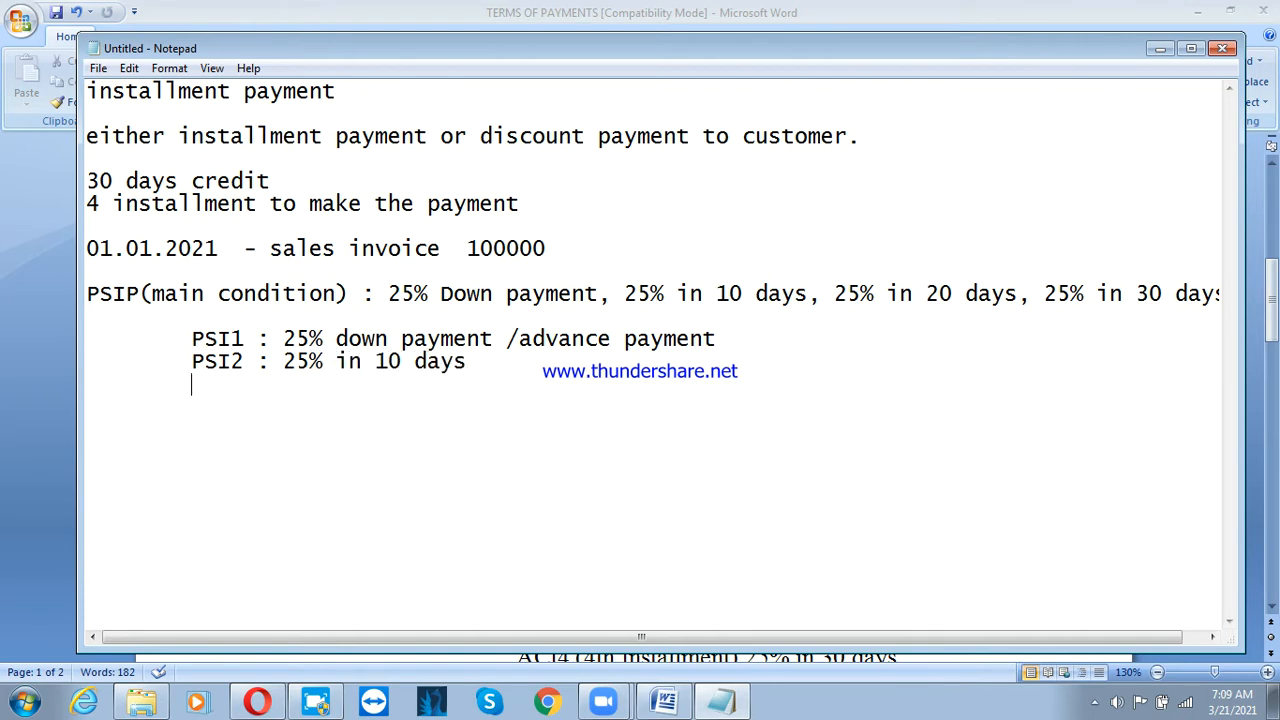
Add the indented line "PSI3 : 25% in 20 days" below the PSI2 line.
text(PSO)
key(BackSpace)
text(I3 : 25% )
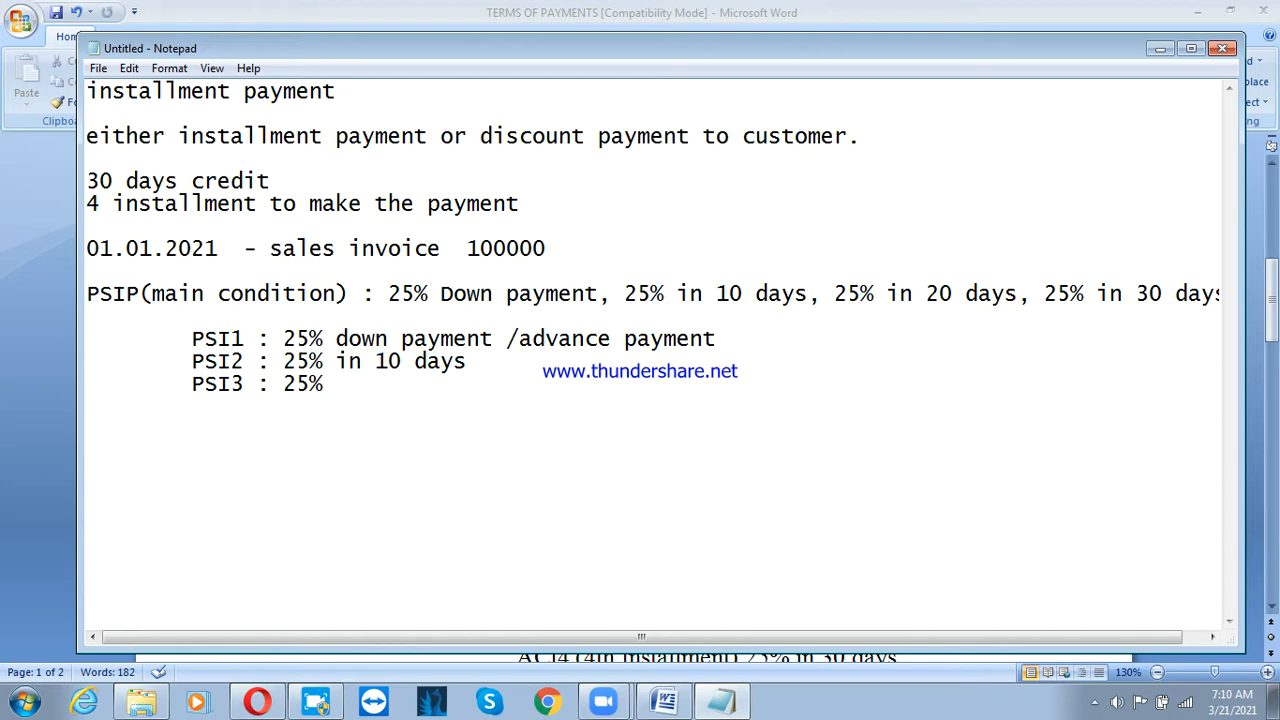
text(in 20)
key(Tab)
text(days)
key(Tab)
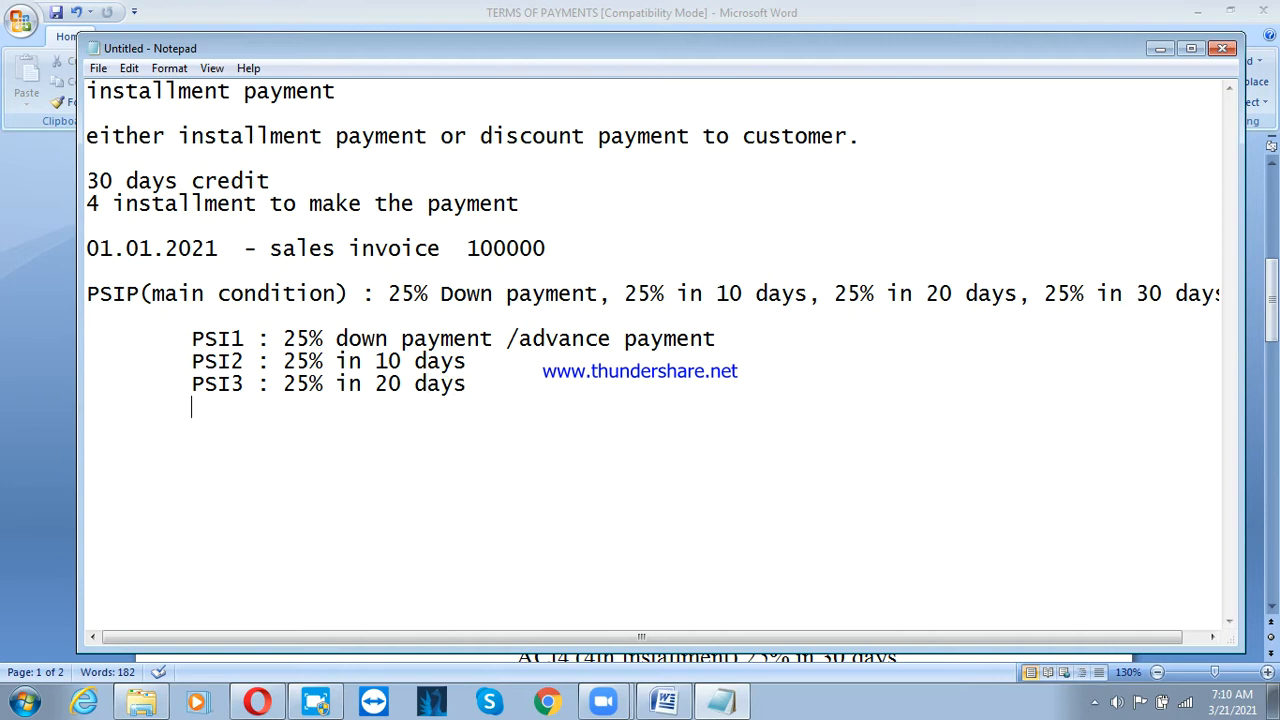
Add the indented line "PSI4 : 25% in 30 days" below the PSI3 line.
text(PSI4 :   25% in)
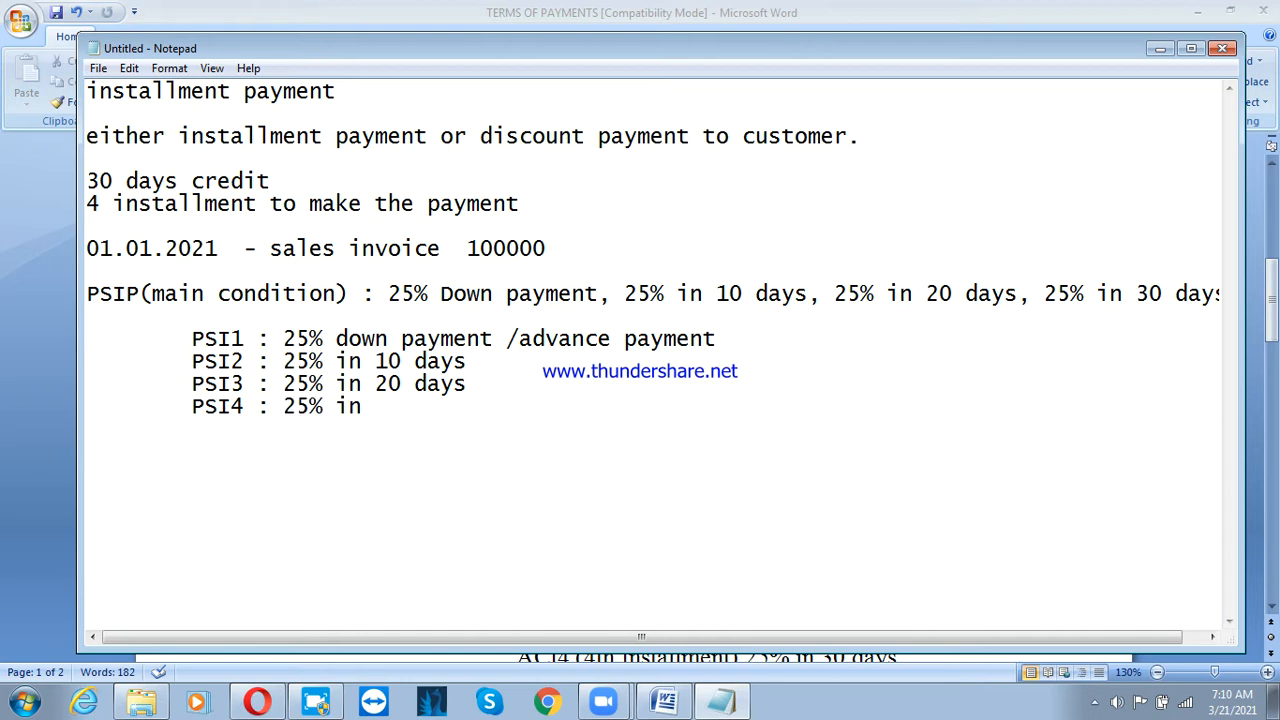
text( 30 da)
text(sy)
key(BackSpace)
key(BackSpace)
text(ys)
Append "(sub-condition)" to the end of the PSI1 line.
click(762, 336)
text((sub)
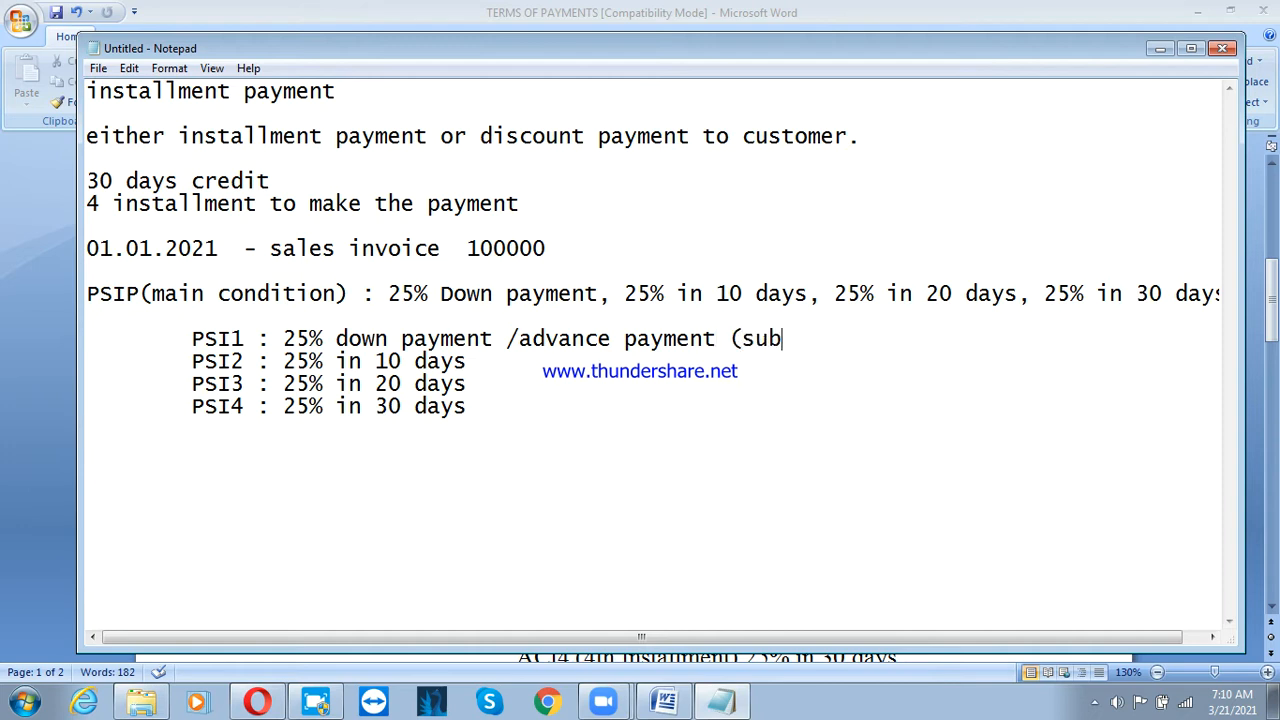
text(-condtio)
key(BackSpace)
key(BackSpace)
key(BackSpace)
text(ition))
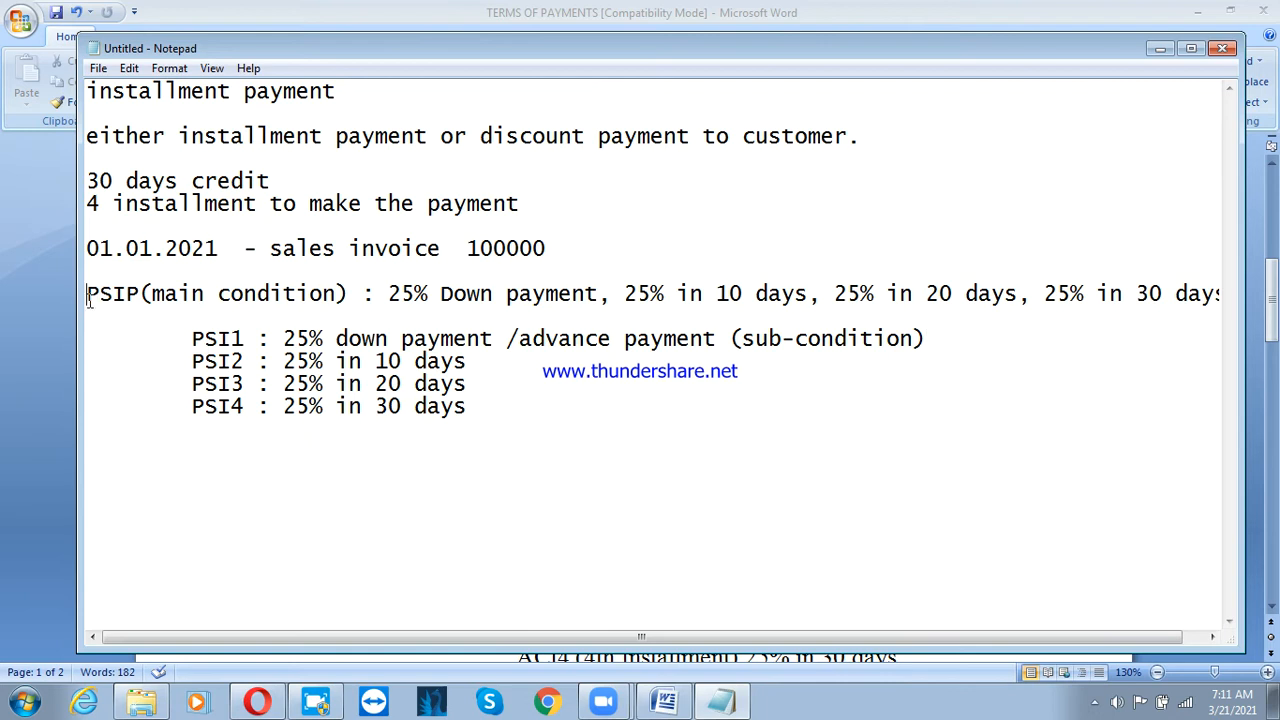
Add a "Configs :" heading below the PSI4 line, separated from it by blank lines.
drag(88, 295, 126, 299)
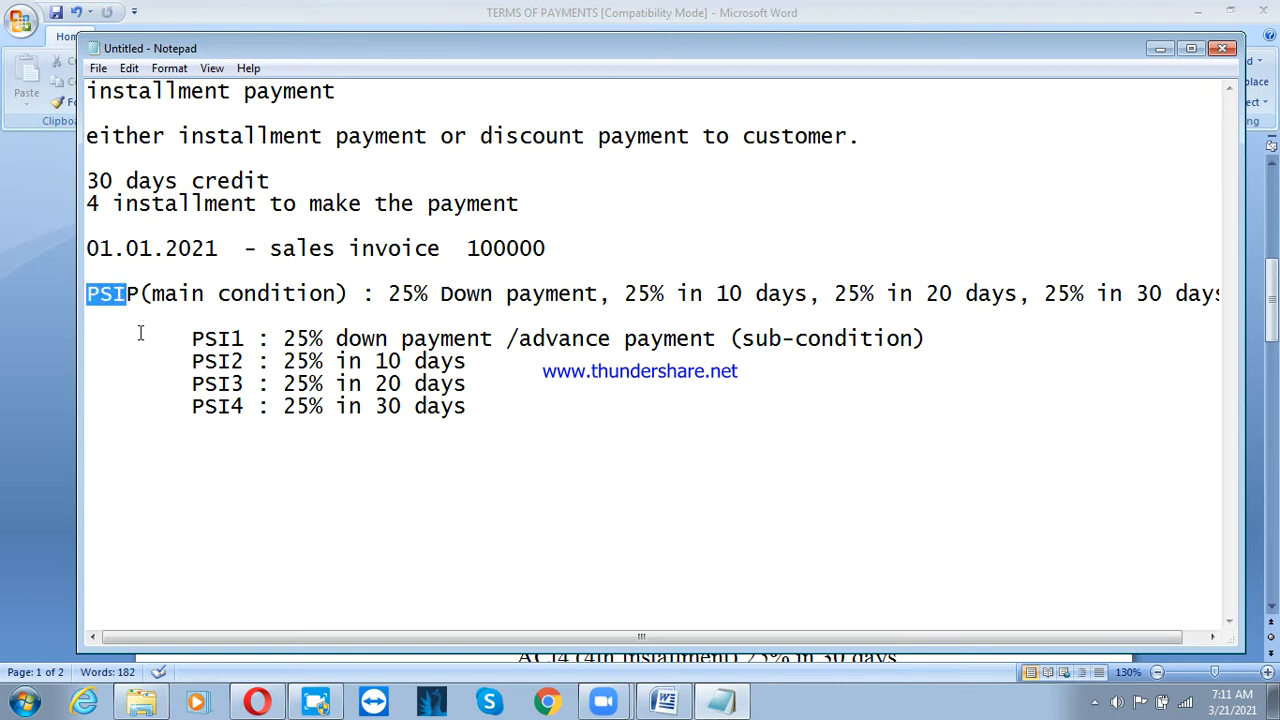
click(140, 334)
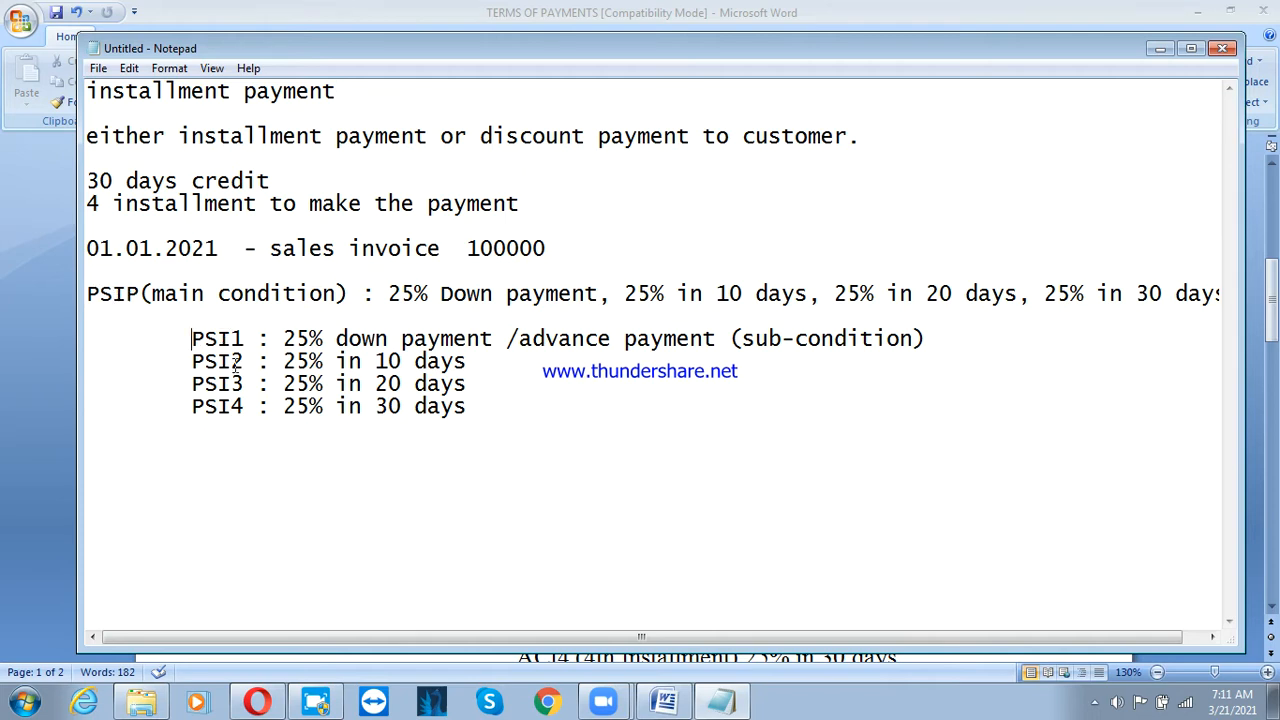
click(510, 413)
key(Return)
text(1)
key(BackSpace)
text(Confit)
key(BackSpace)
text(g)
key(BackSpace)
key(BackSpace)
text(s :)
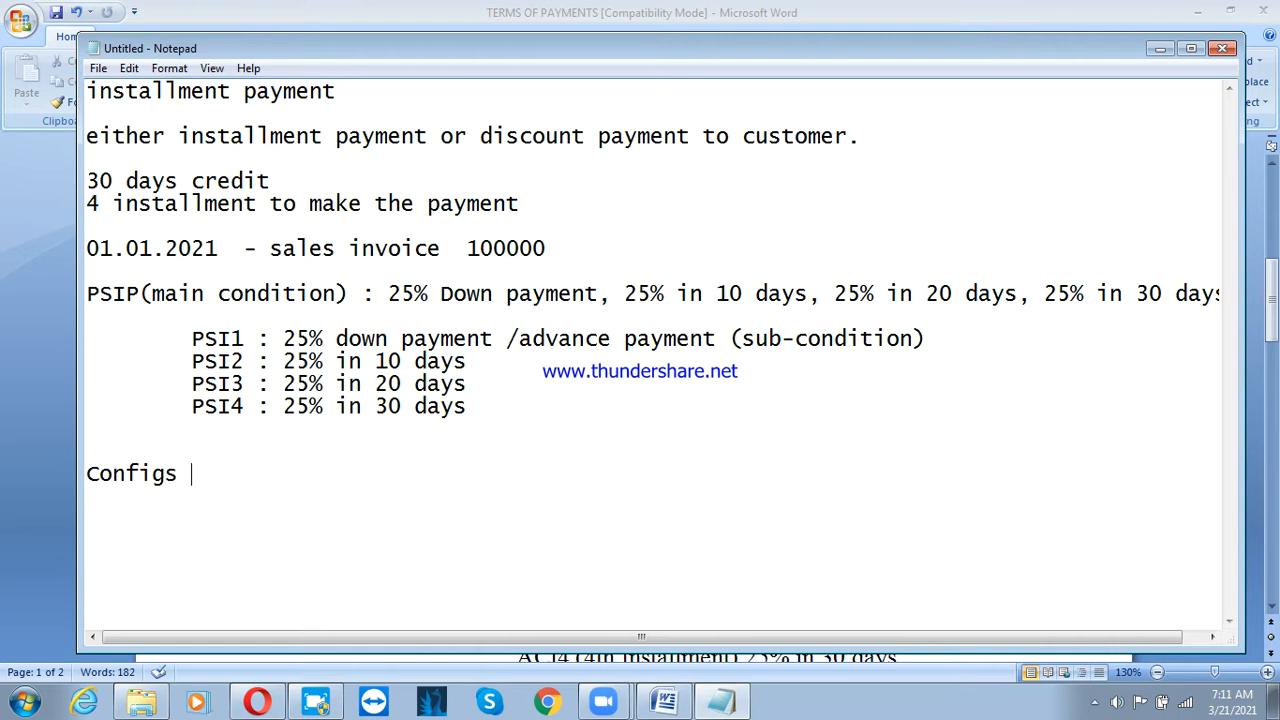
Below the Configs heading, add the first list item "1. Maintain terms of payment for installment", leaving a blank line above it.
key(Return)
key(Return)
text(1. Maintain terms fo)
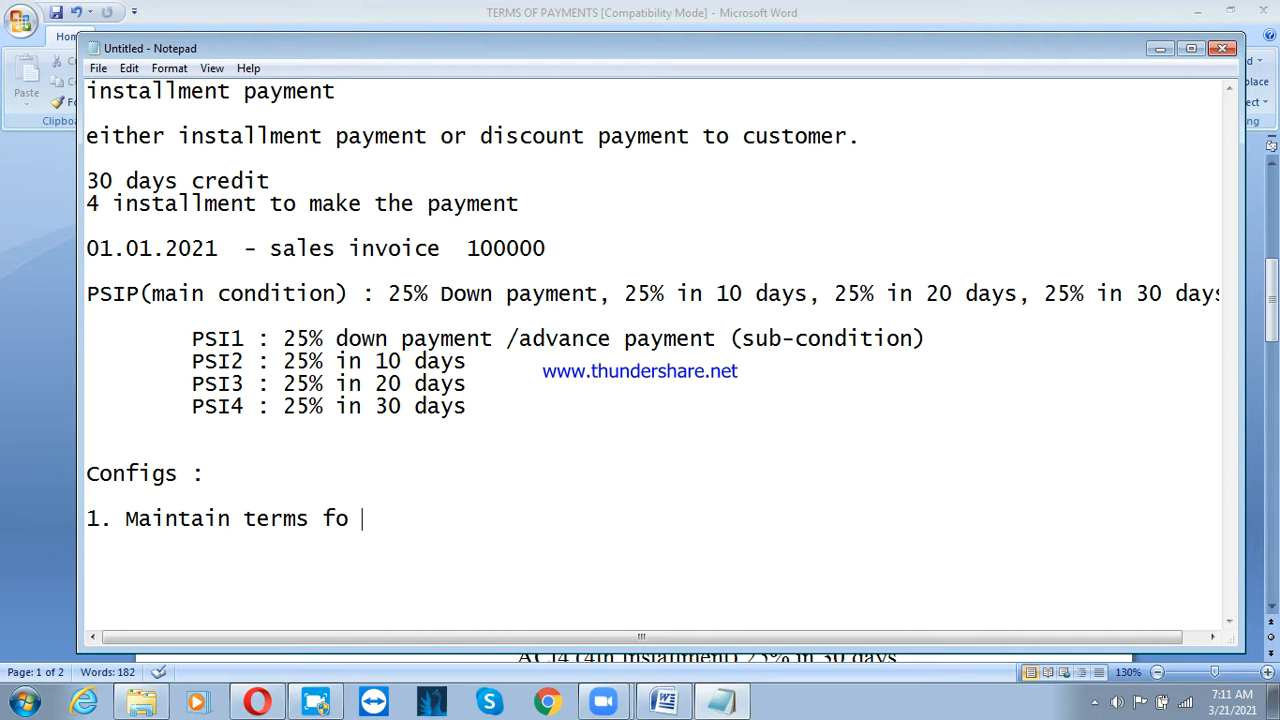
key(BackSpace)
key(BackSpace)
key(BackSpace)
text(of payment for installment)
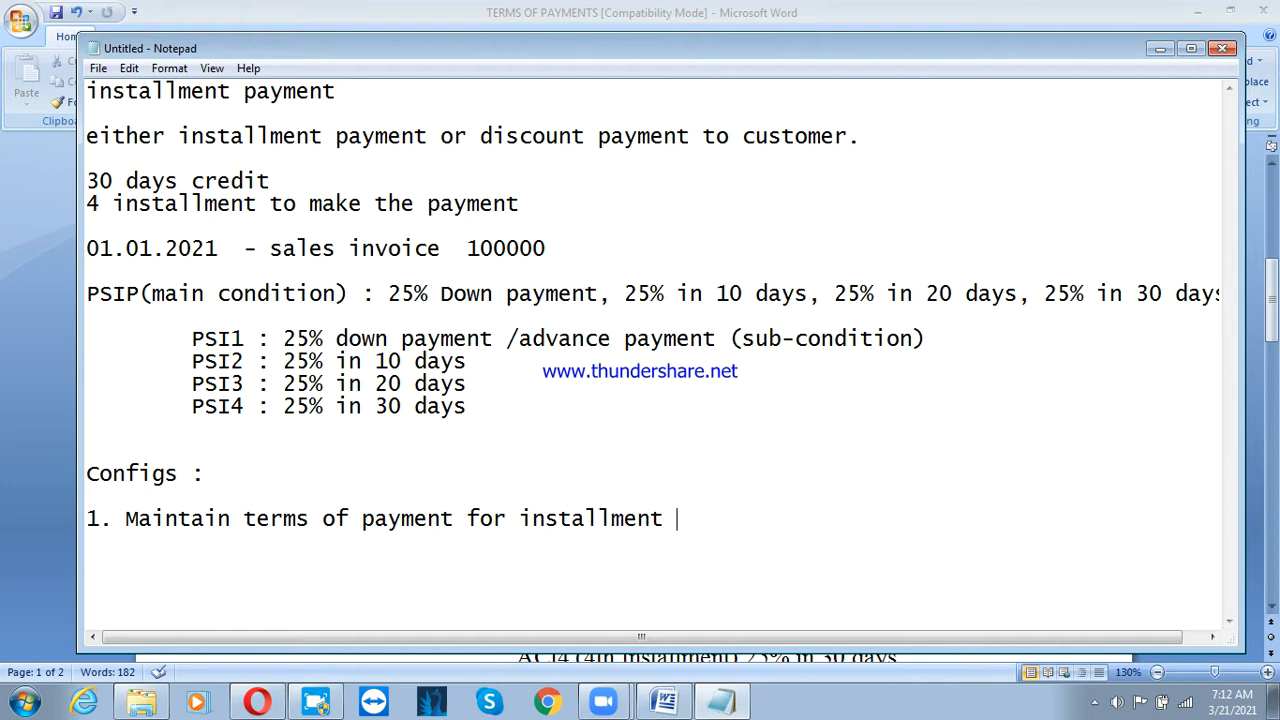
Add the second list item "2. Assign installment (sub-condition) with main condition".
key(Return)
text(2)
text(. Assign inst)
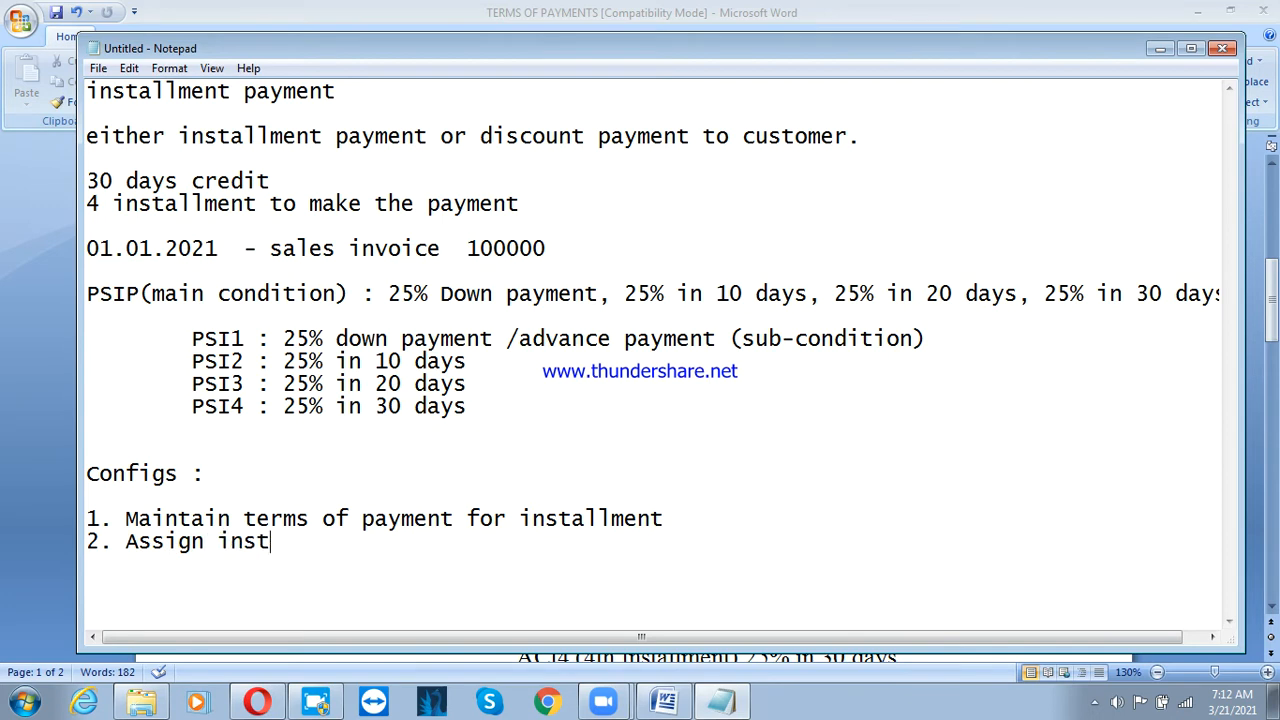
text(allment )
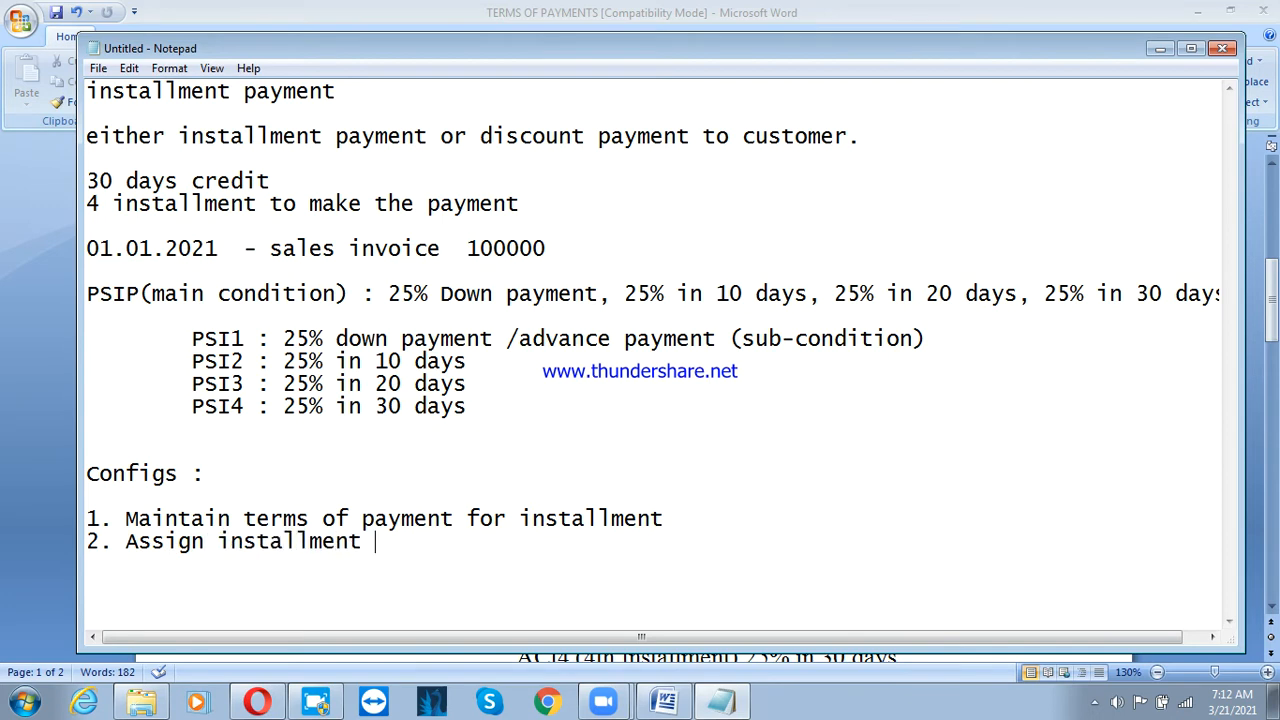
text((sub-ci)
text(n)
key(BackSpace)
key(BackSpace)
text(ondition) with)
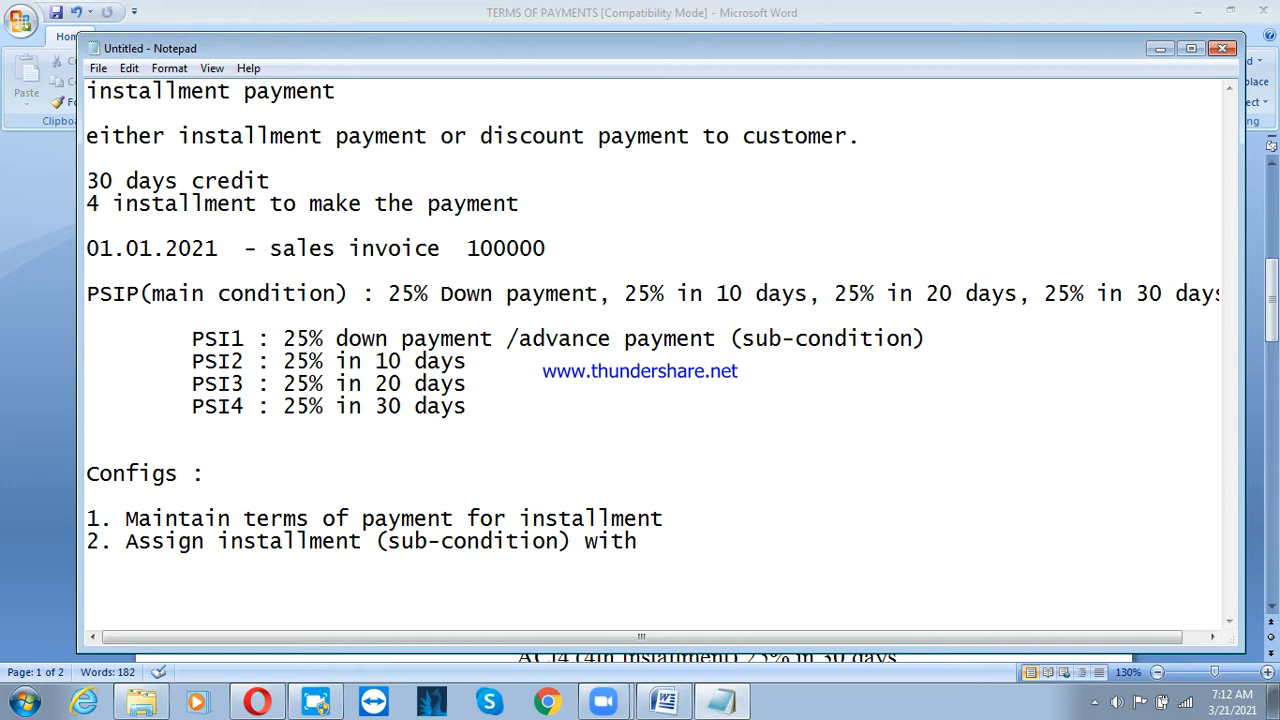
text(main condition)
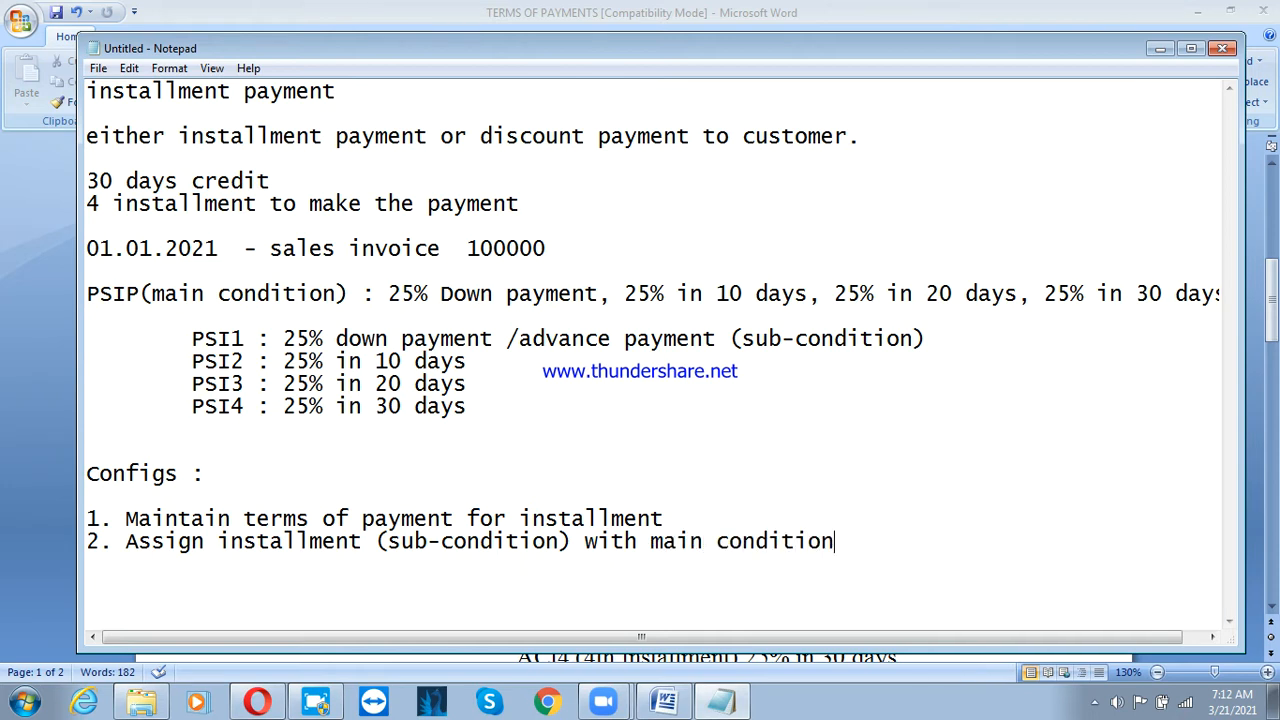
Add the third list item "3. Special Gl Indicator" to the Configs list.
key(Return)
text(3.)
text(Special )
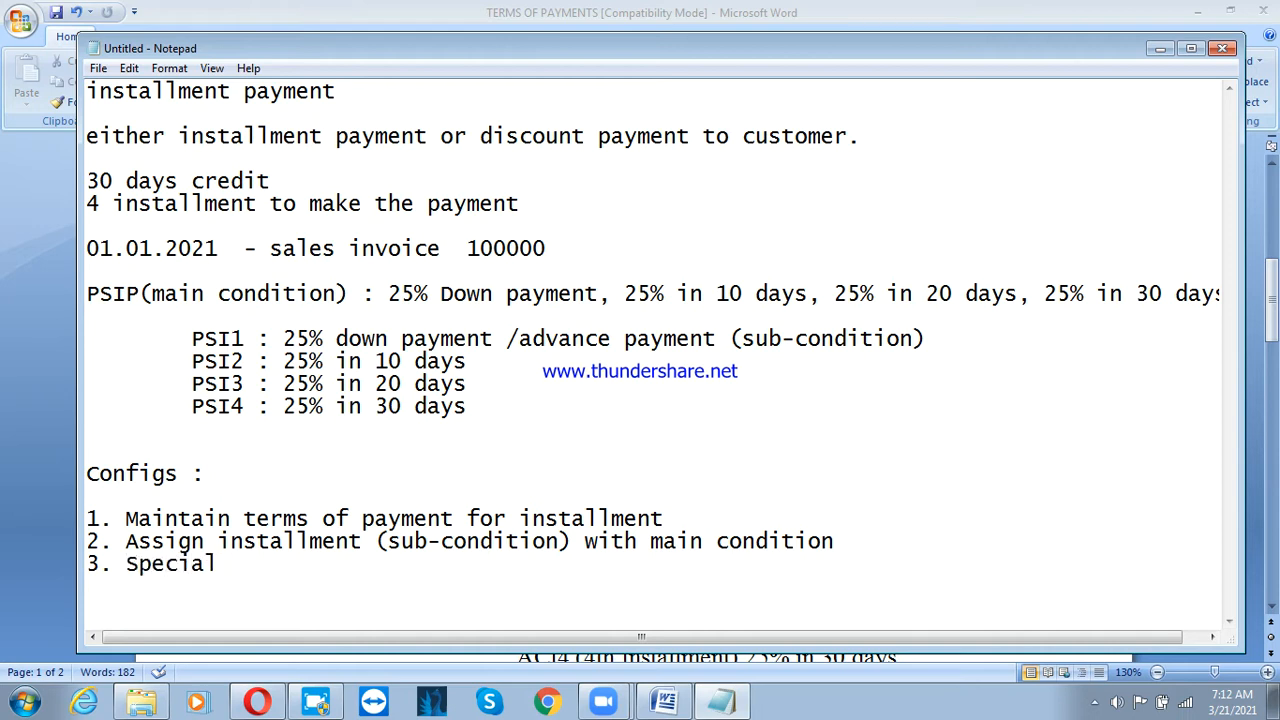
text(Gl Indica)
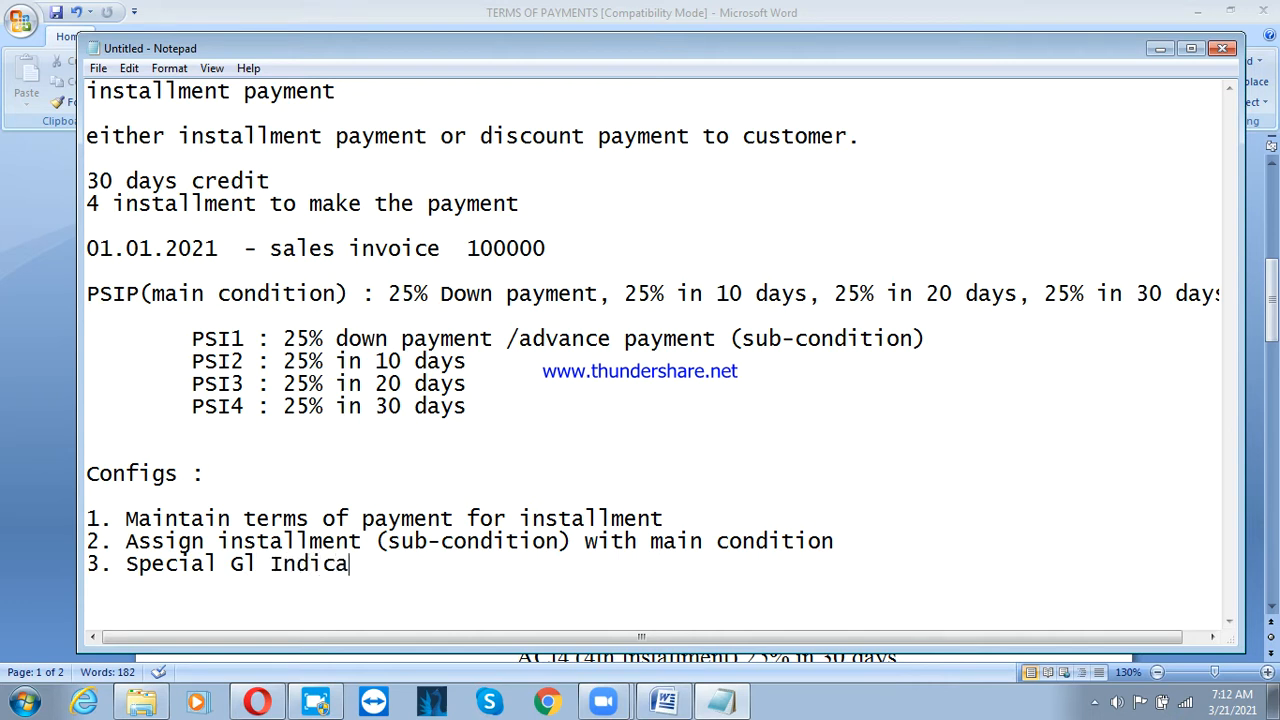
text(tor)
key(BackSpace)
key(BackSpace)
text(tor)
click(222, 540)
click(390, 565)
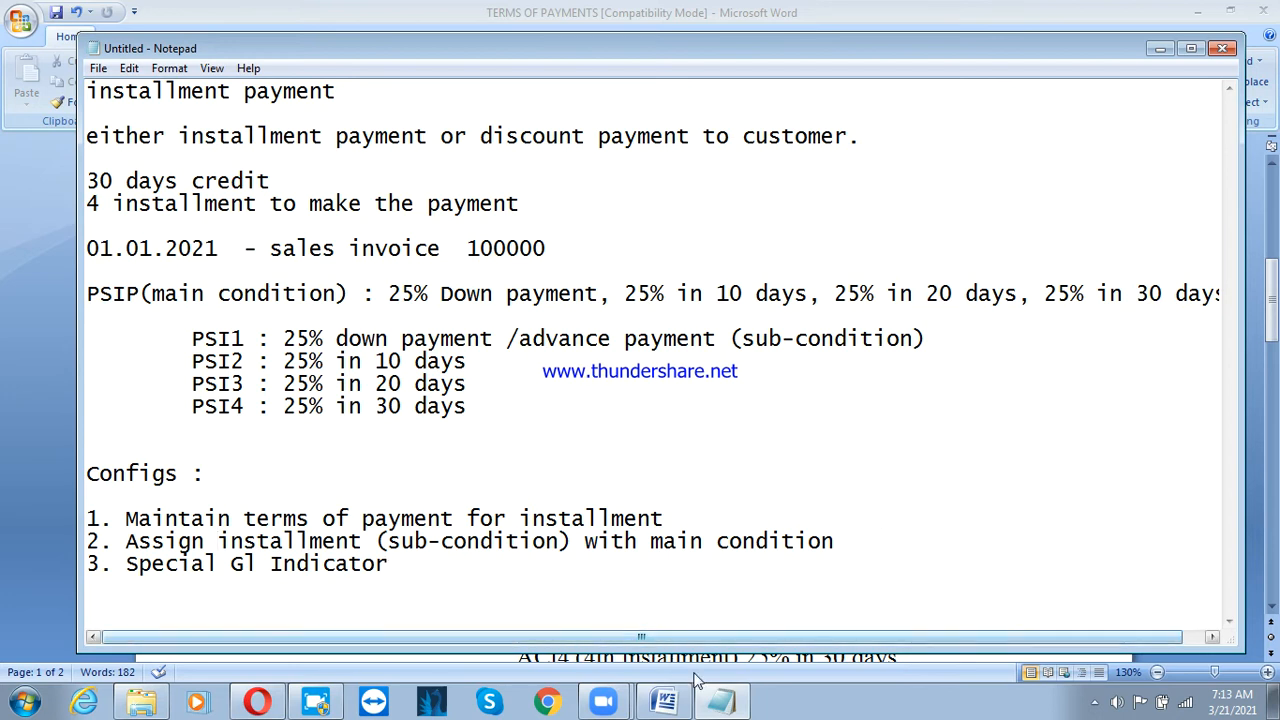
Minimize Word and Notepad, then launch SAP Logon and open the SAP system's logon screen.
click(1195, 12)
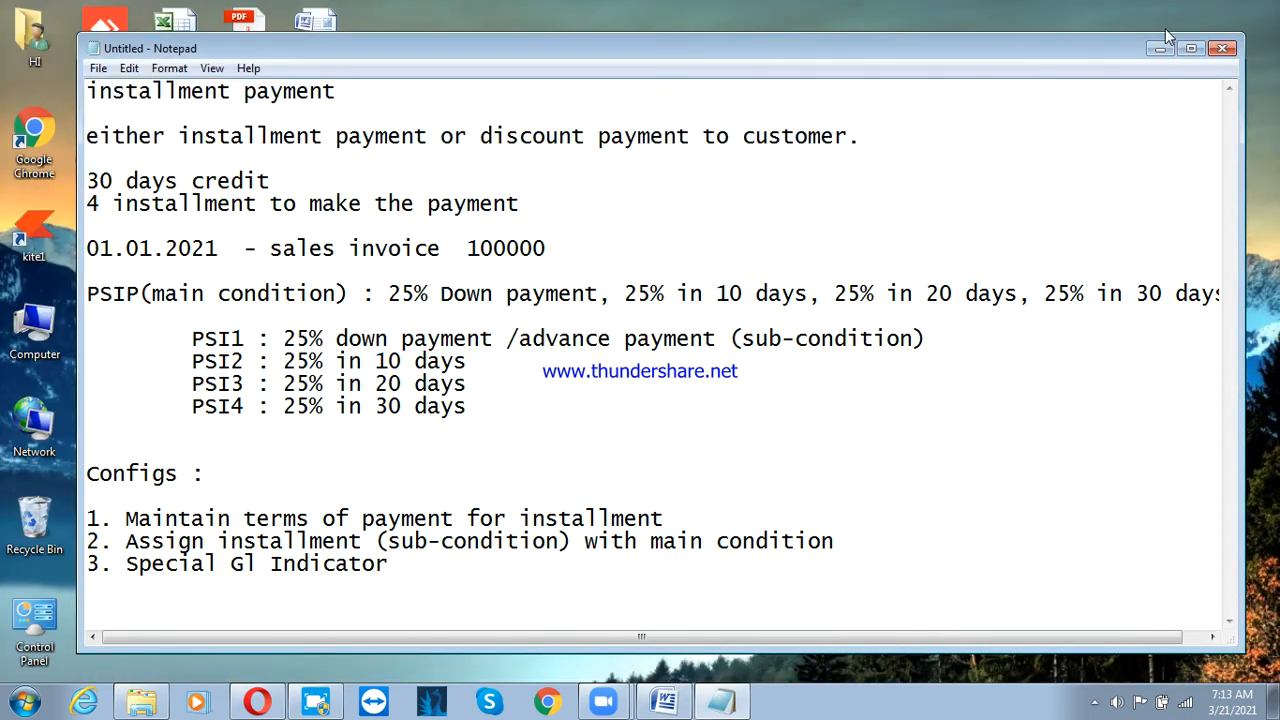
click(1160, 47)
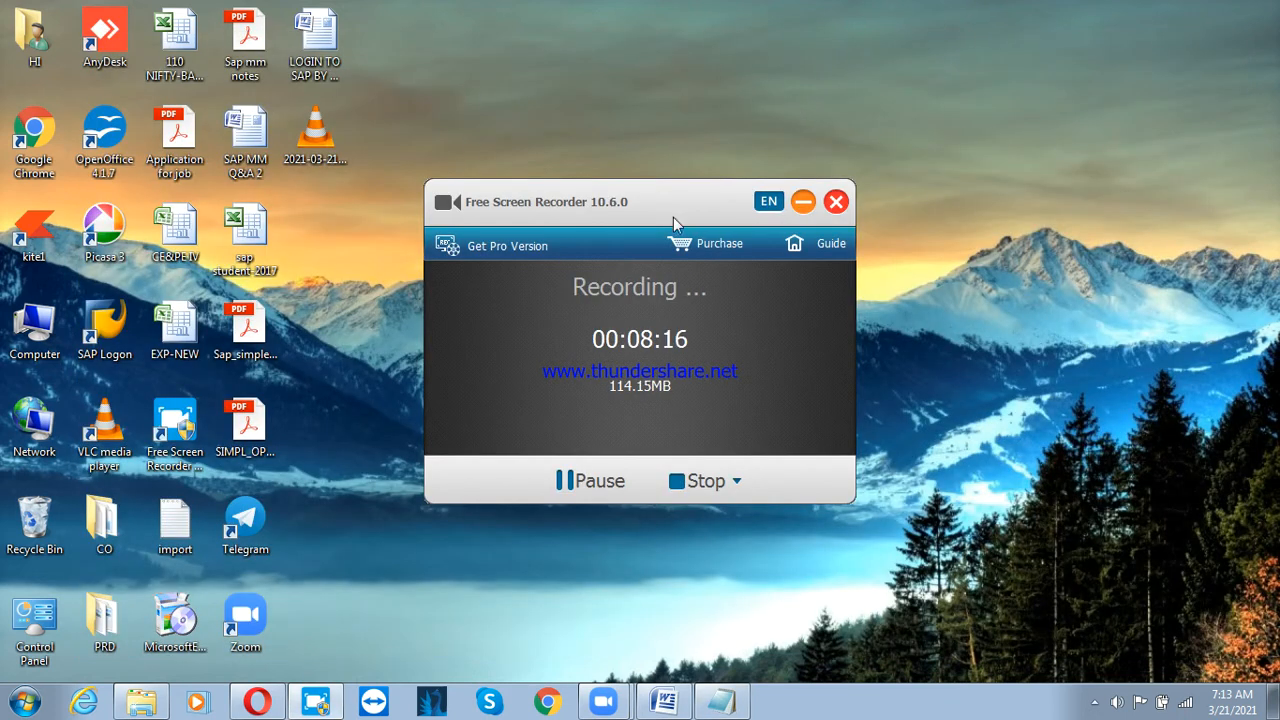
double_click(106, 330)
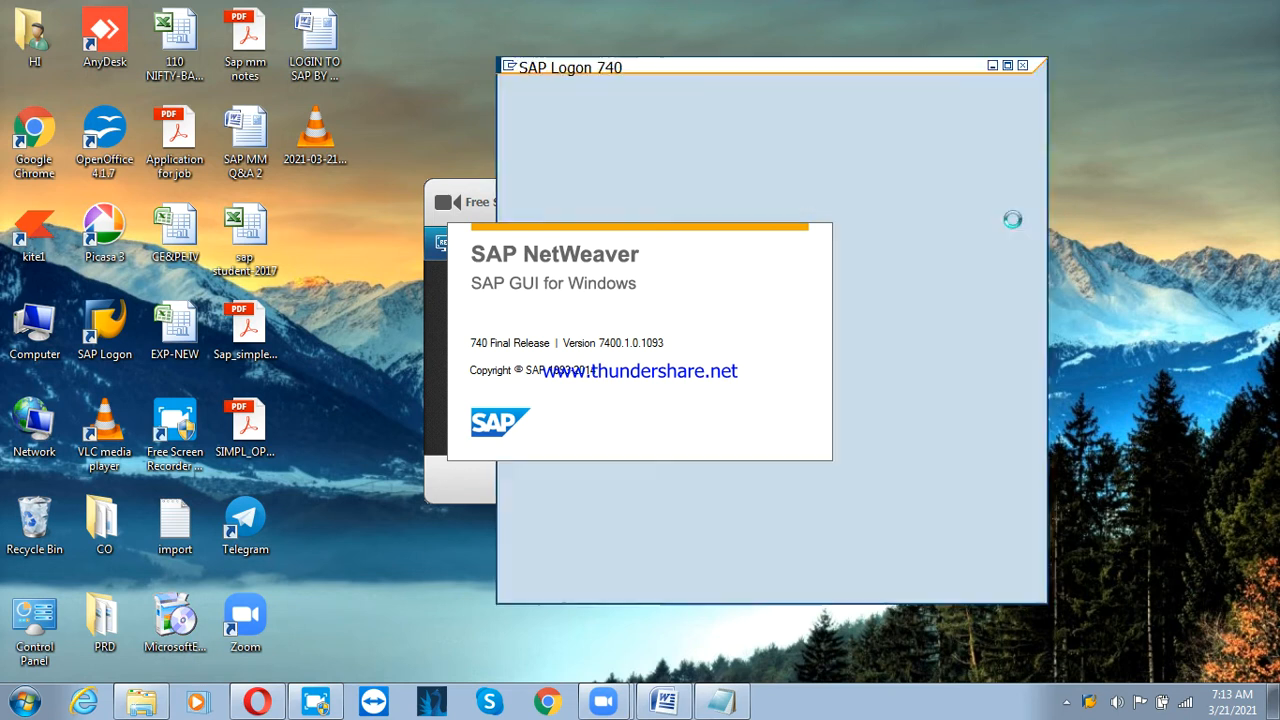
click(544, 98)
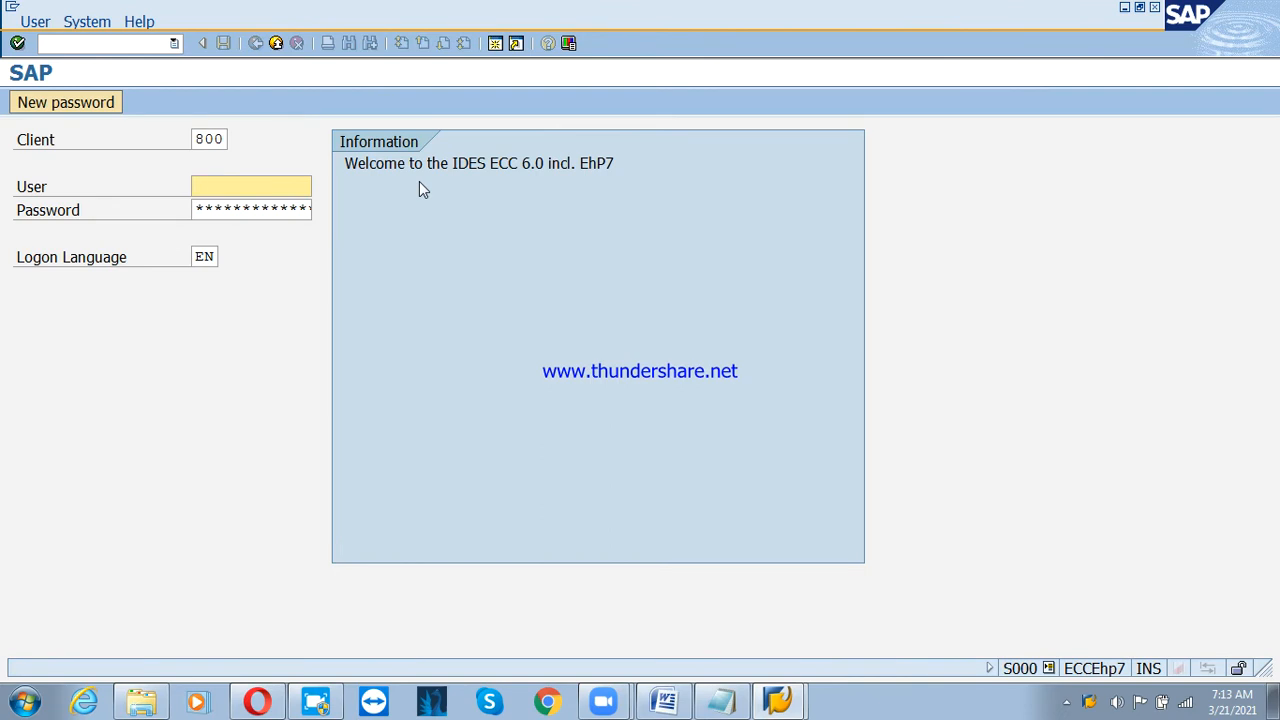
Log on to SAP client 800 as user3, entering the account password.
text(user)
key(Down)
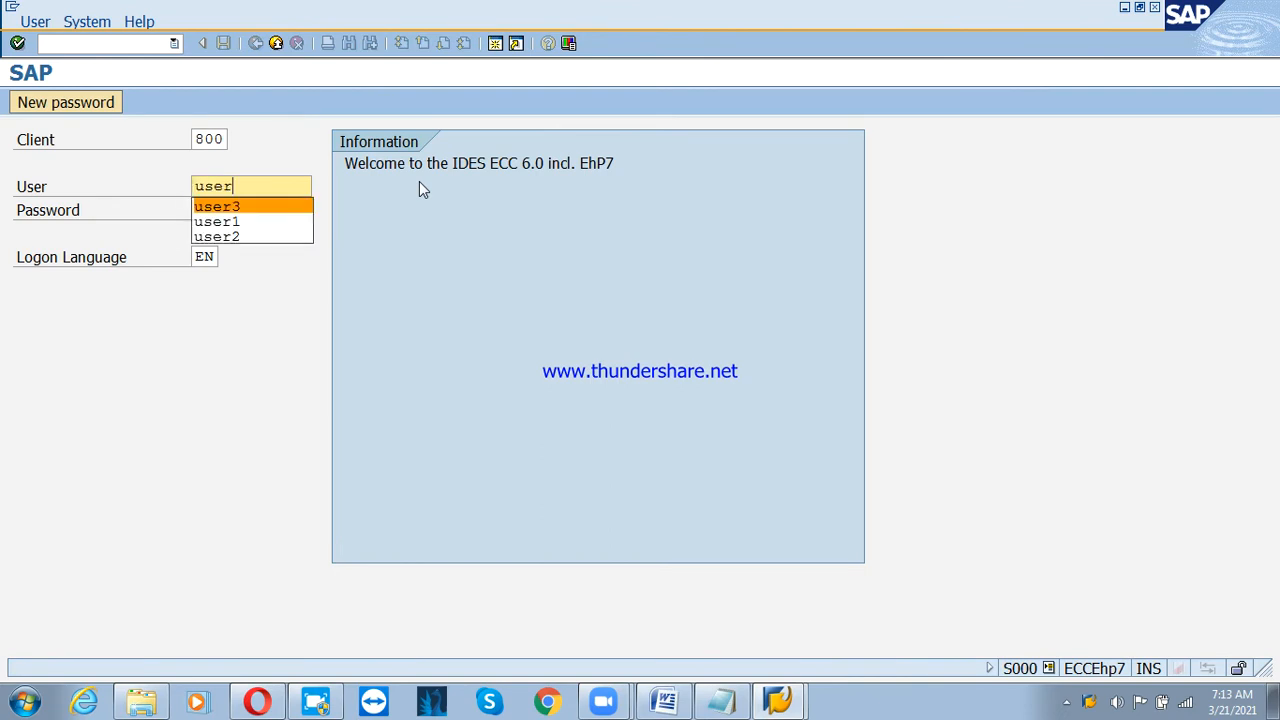
key(Return)
key(Tab)
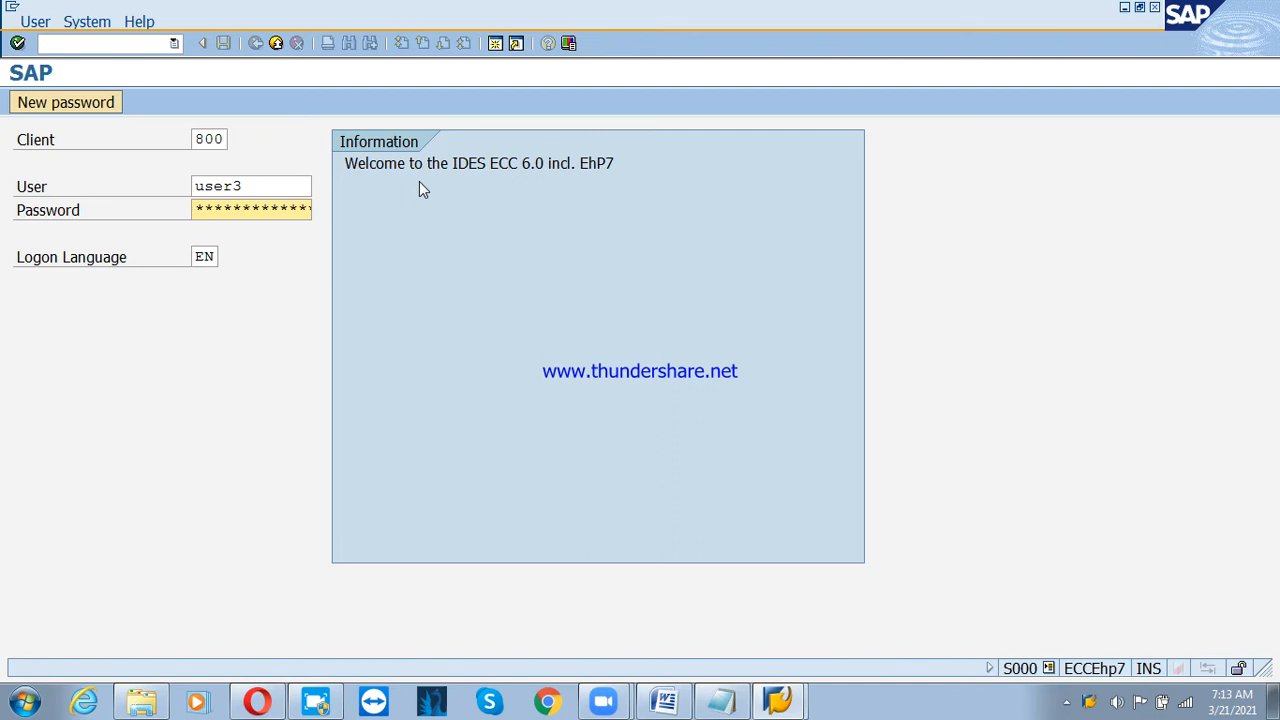
text(******)
key(Return)
key(Return)
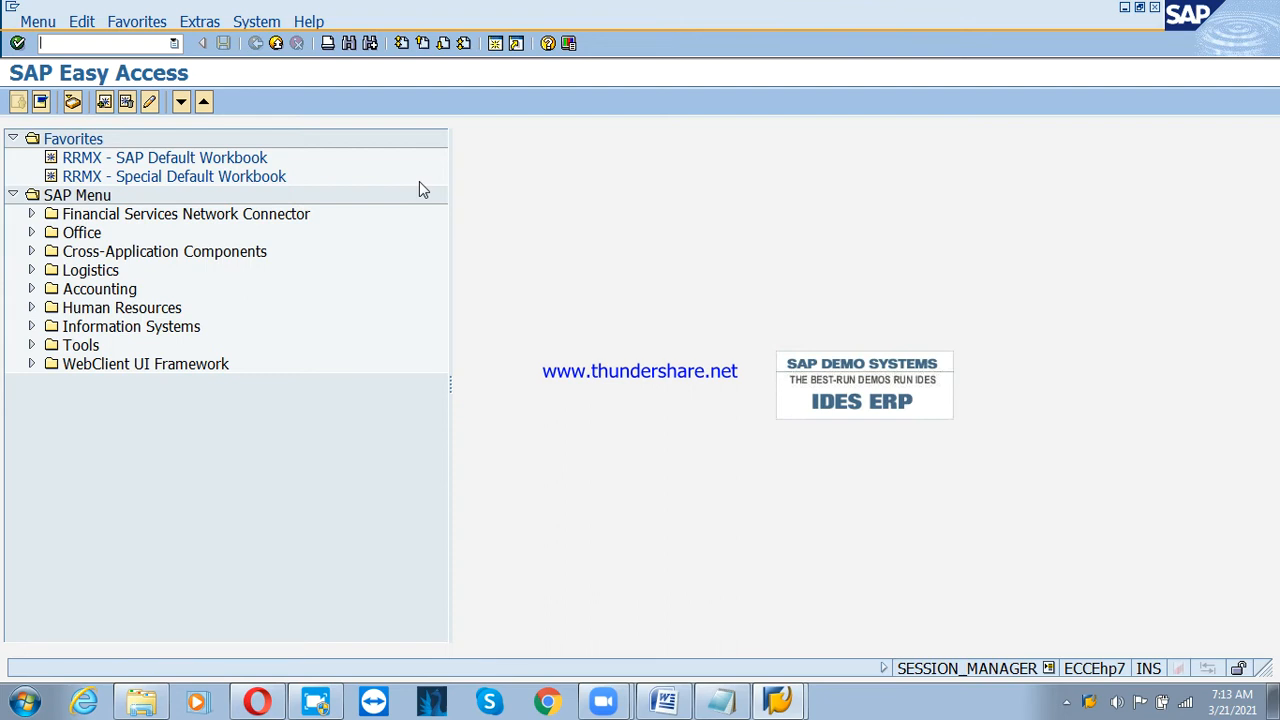
Open the SPRO implementation guide and display the IMG Activity keys as additional information, widening their column.
text(spro)
key(Return)
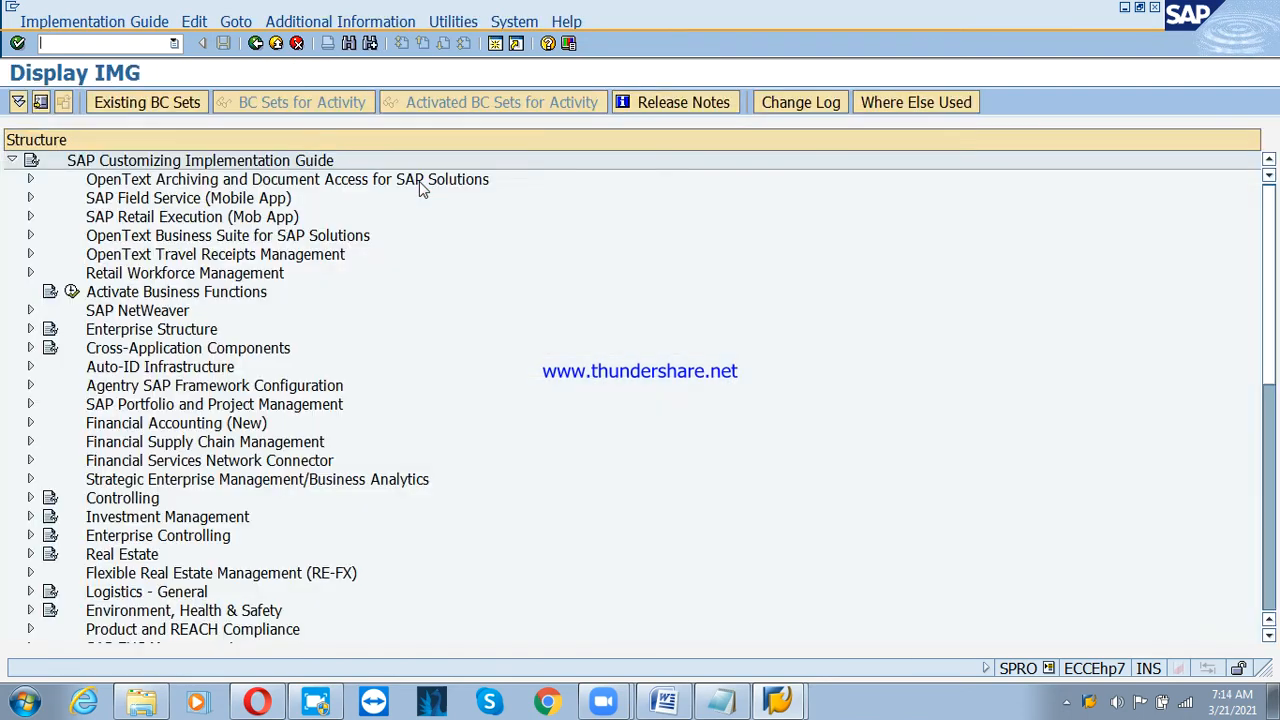
click(352, 22)
mouse_move(373, 43)
mouse_move(543, 63)
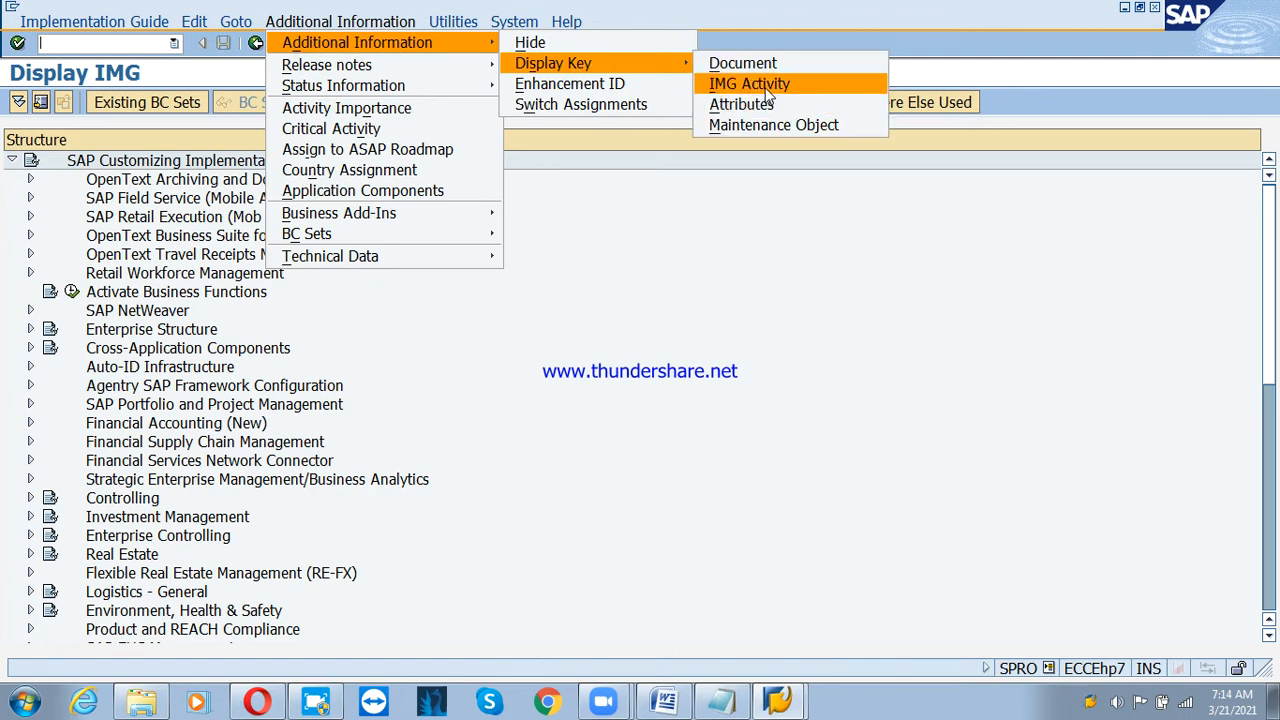
click(758, 83)
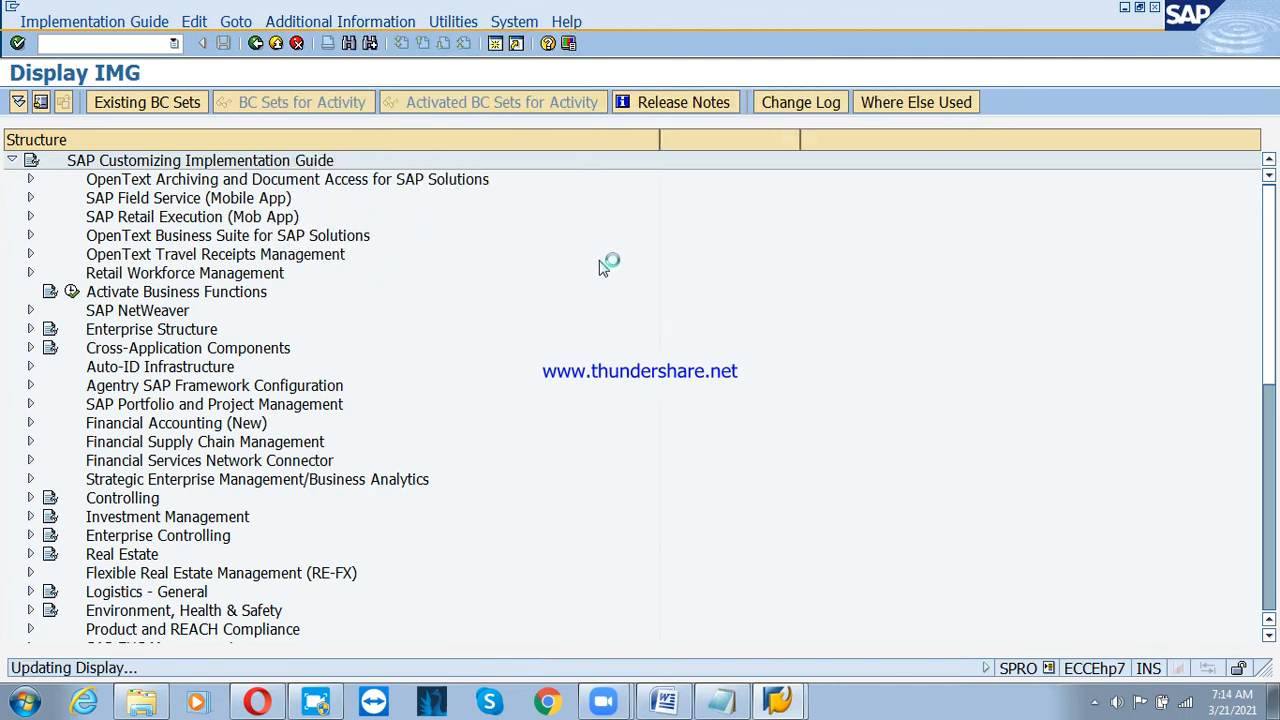
drag(829, 142, 944, 146)
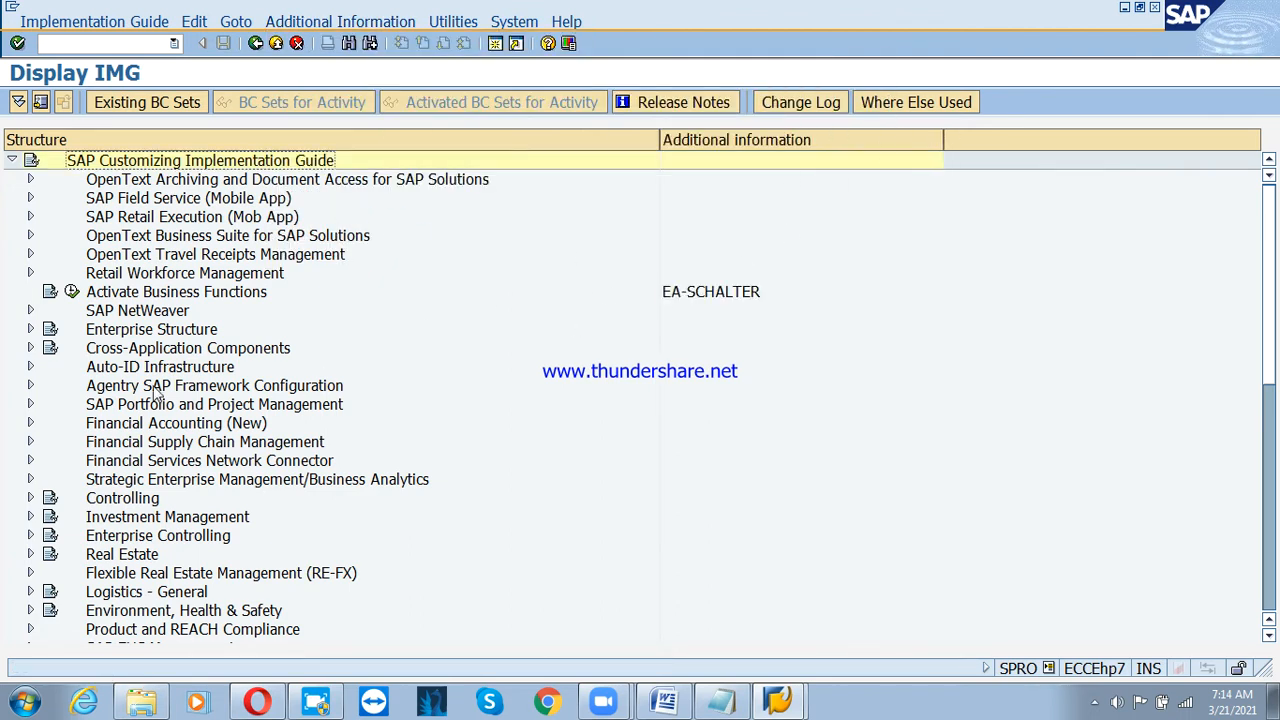
Expand Financial Accounting (New) and its Accounts Receivable and Accounts Payable node in the implementation guide.
click(161, 424)
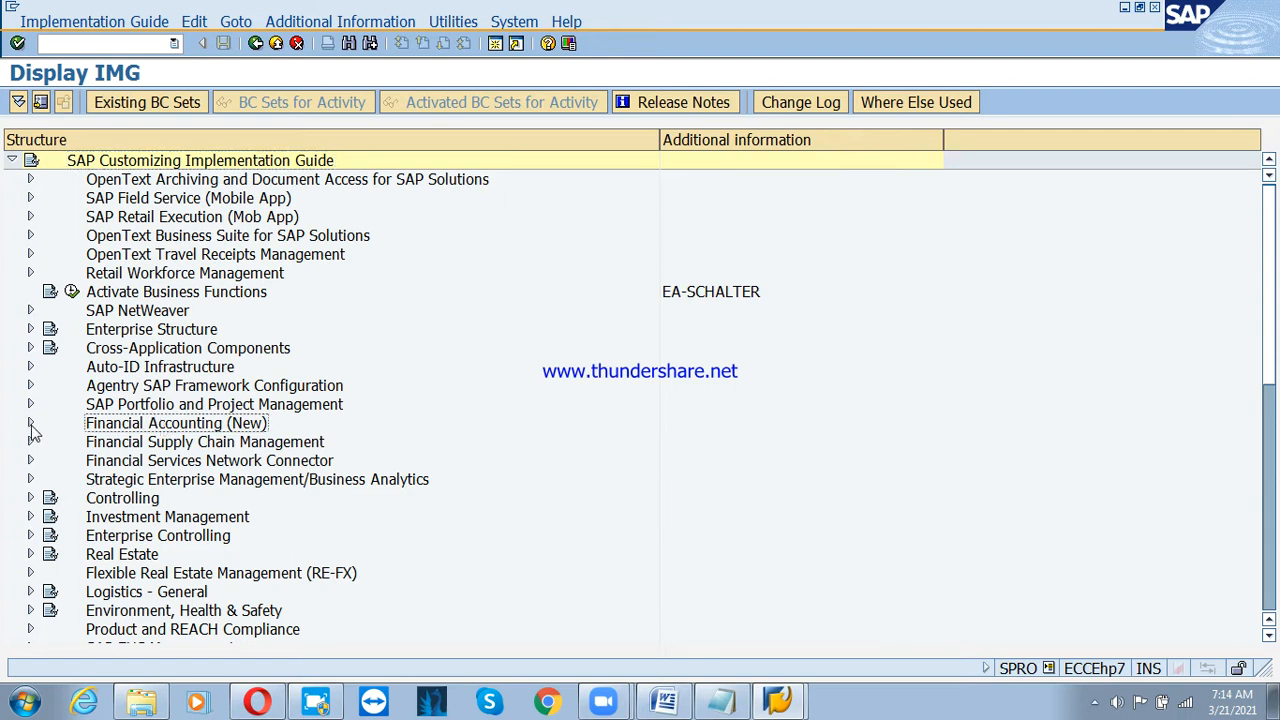
click(30, 423)
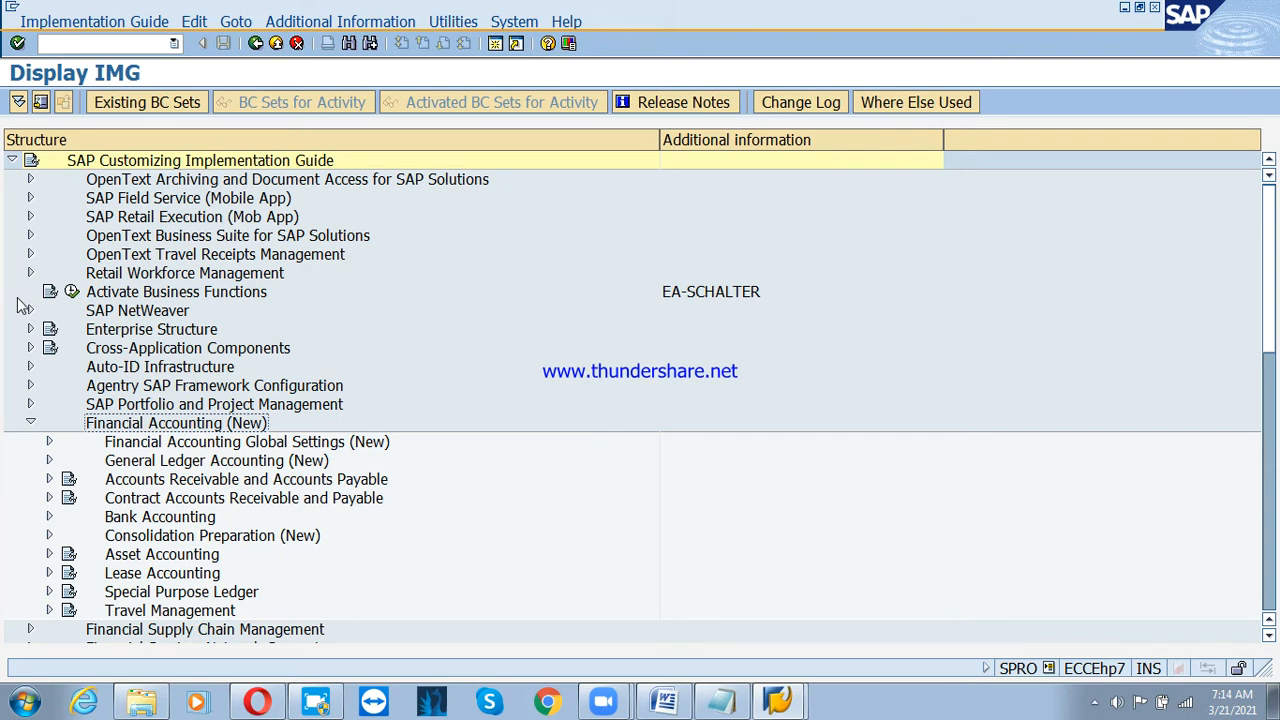
key(Down)
key(Down)
key(Down)
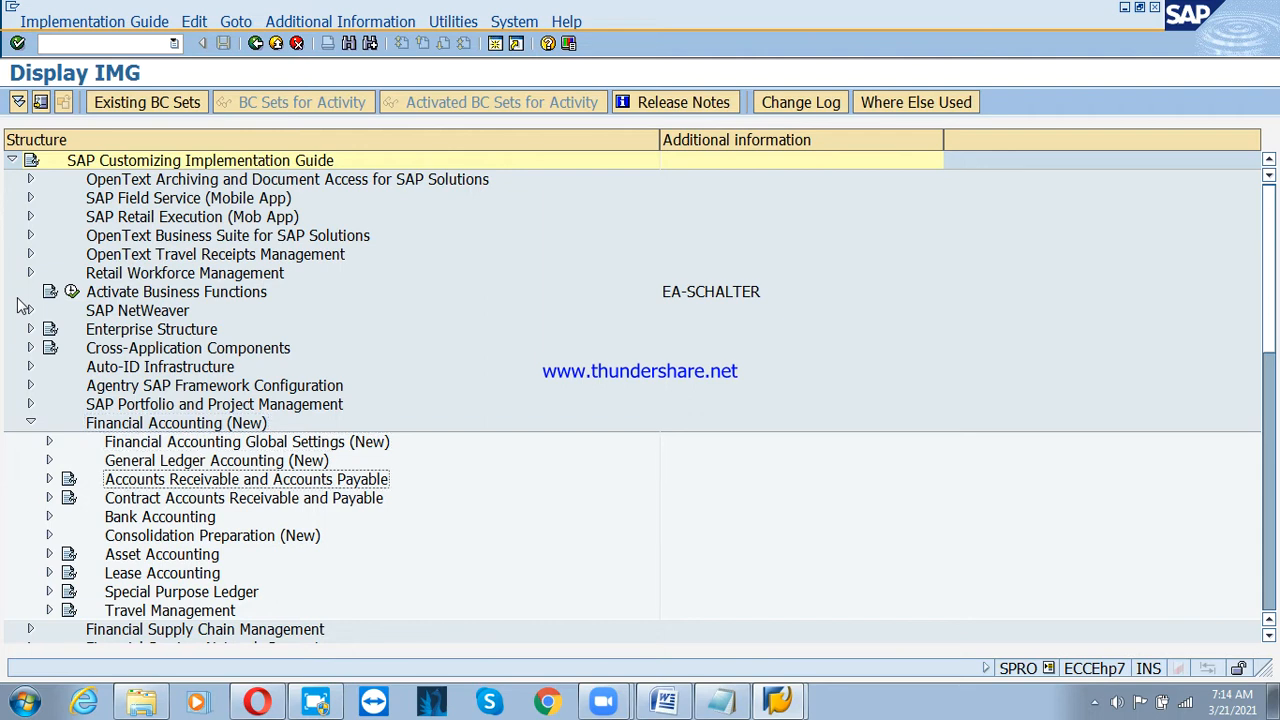
key(Right)
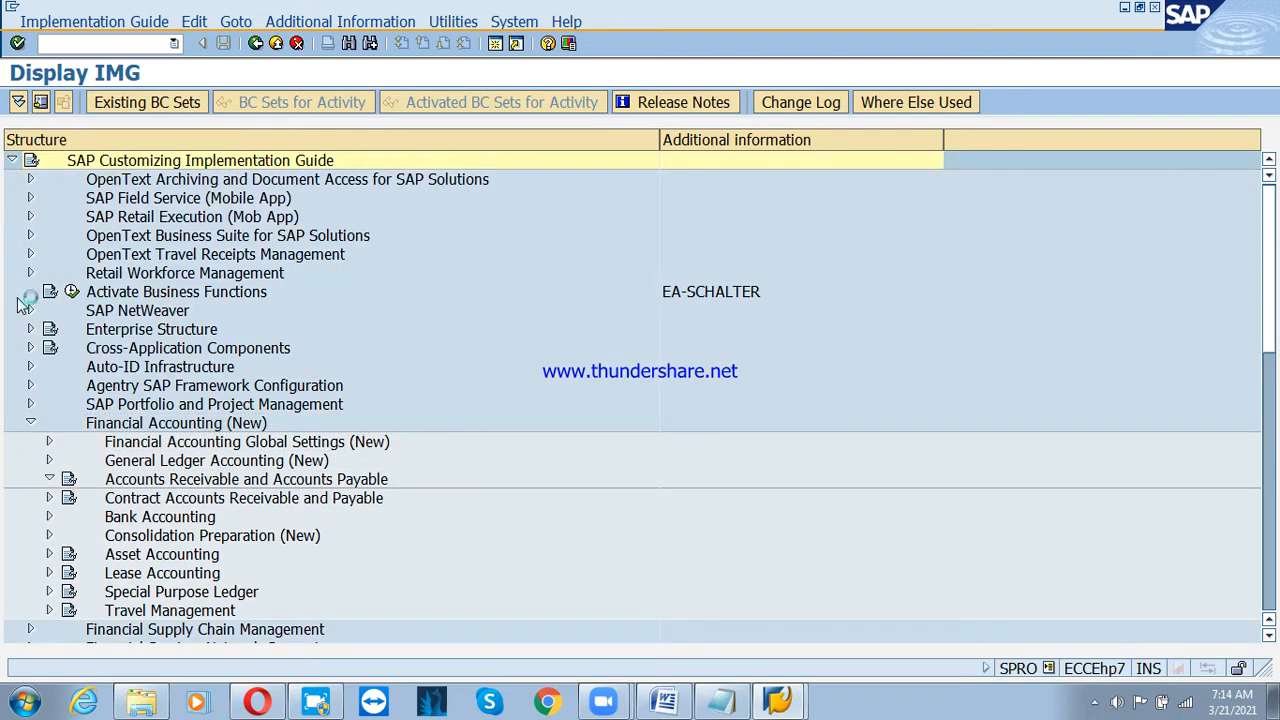
Expand Business Transactions under Accounts Receivable and Accounts Payable, including its Outgoing Invoices/Credit Memos node.
key(Down)
key(Down)
key(Down)
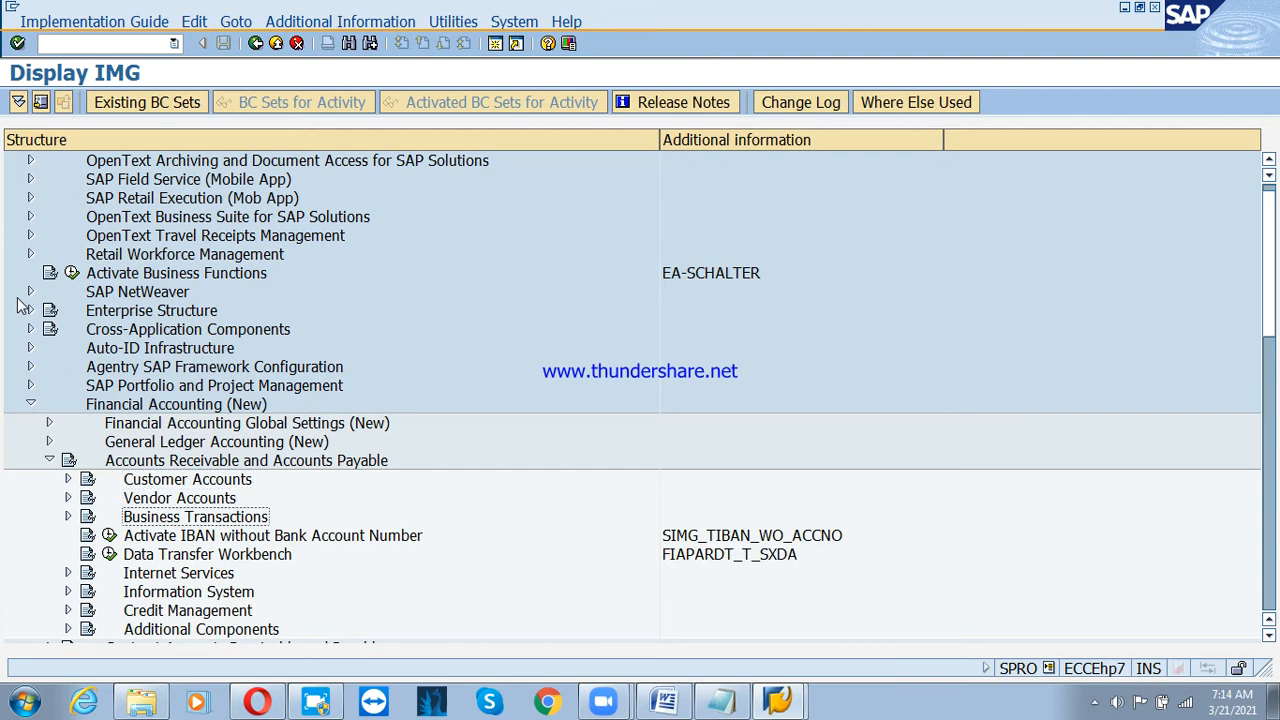
key(Right)
key(Down)
key(Down)
key(Down)
key(Down)
key(Right)
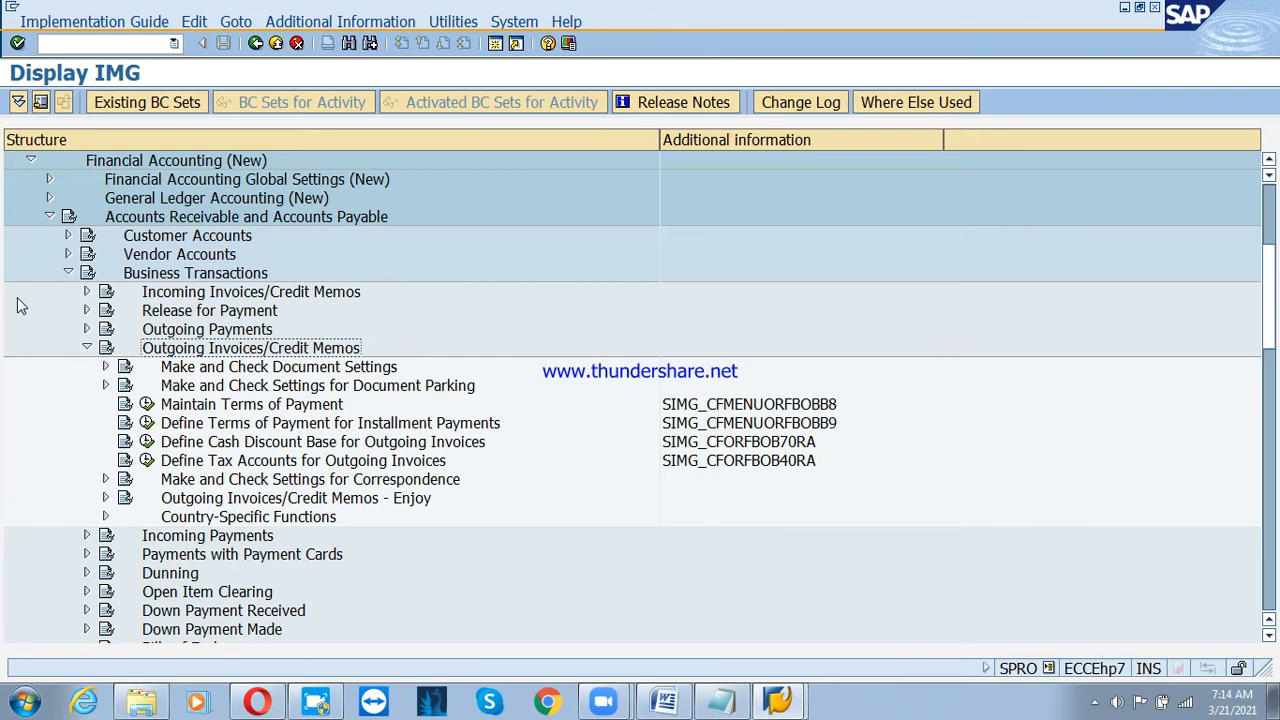
Execute the Maintain Terms of Payment activity and create a new entry with the payment terms key PSIP.
click(209, 406)
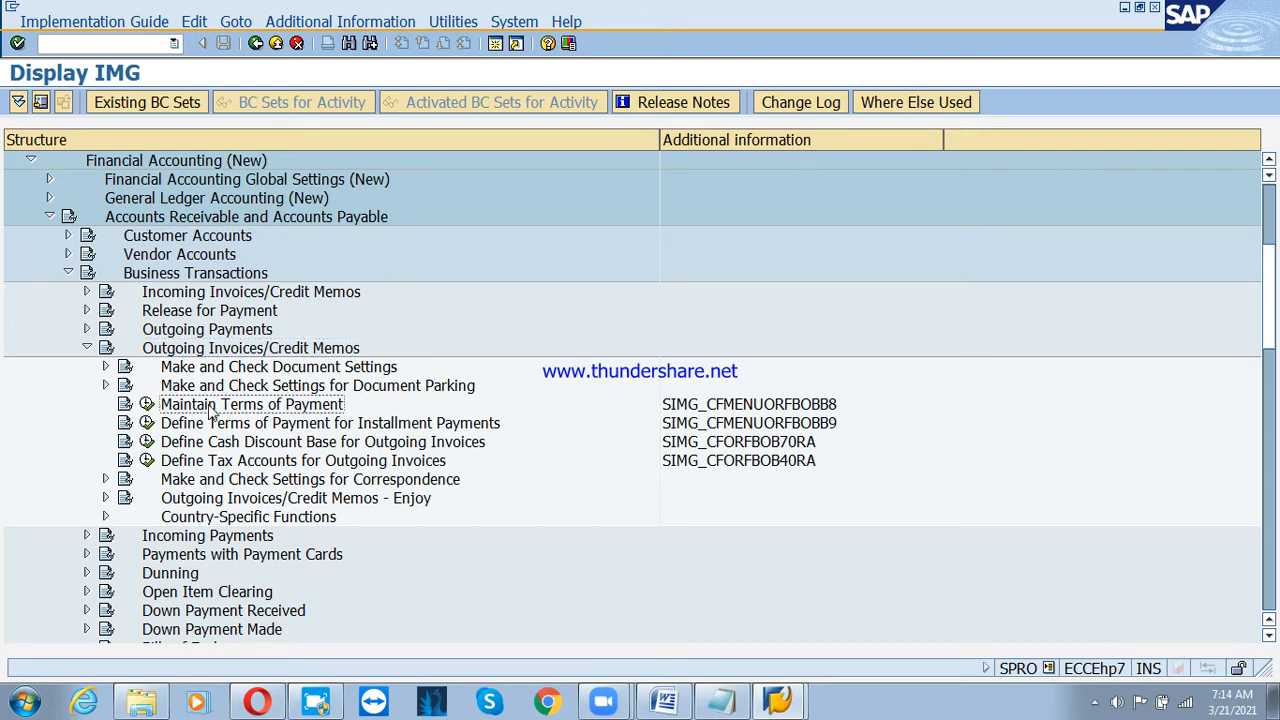
click(145, 404)
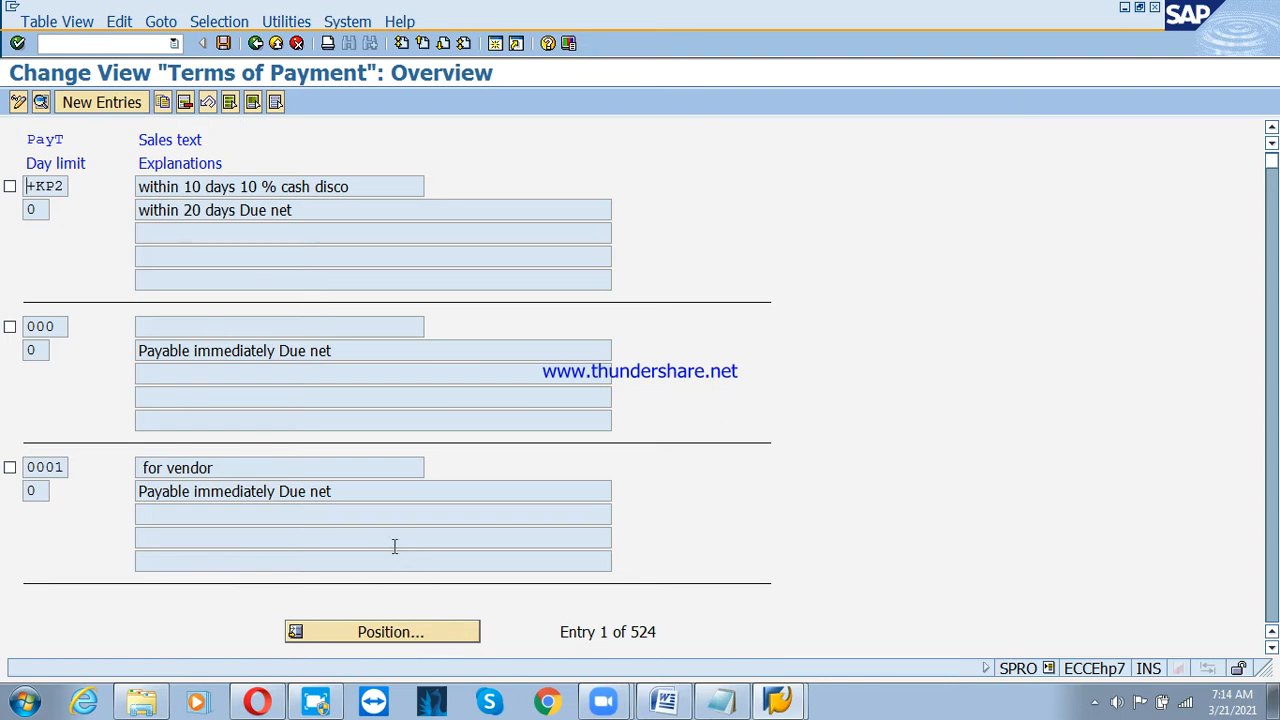
click(108, 103)
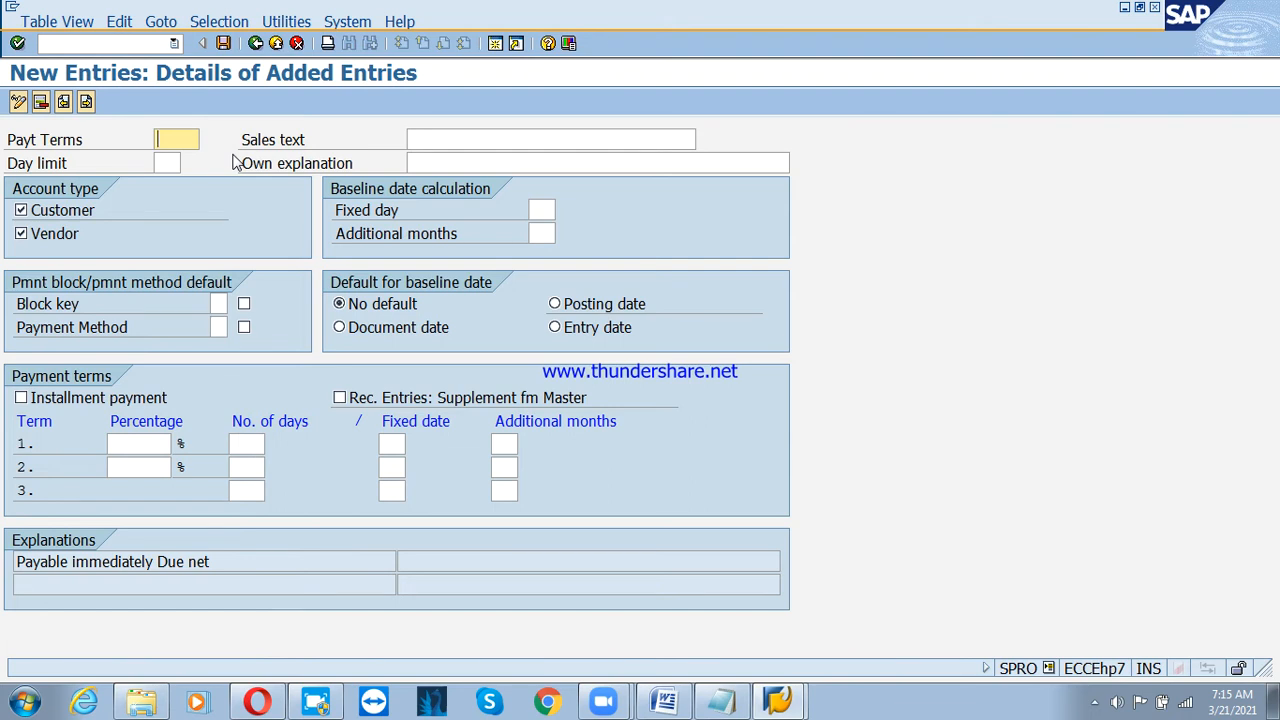
text(PSI)
key(Tab)
key(Tab)
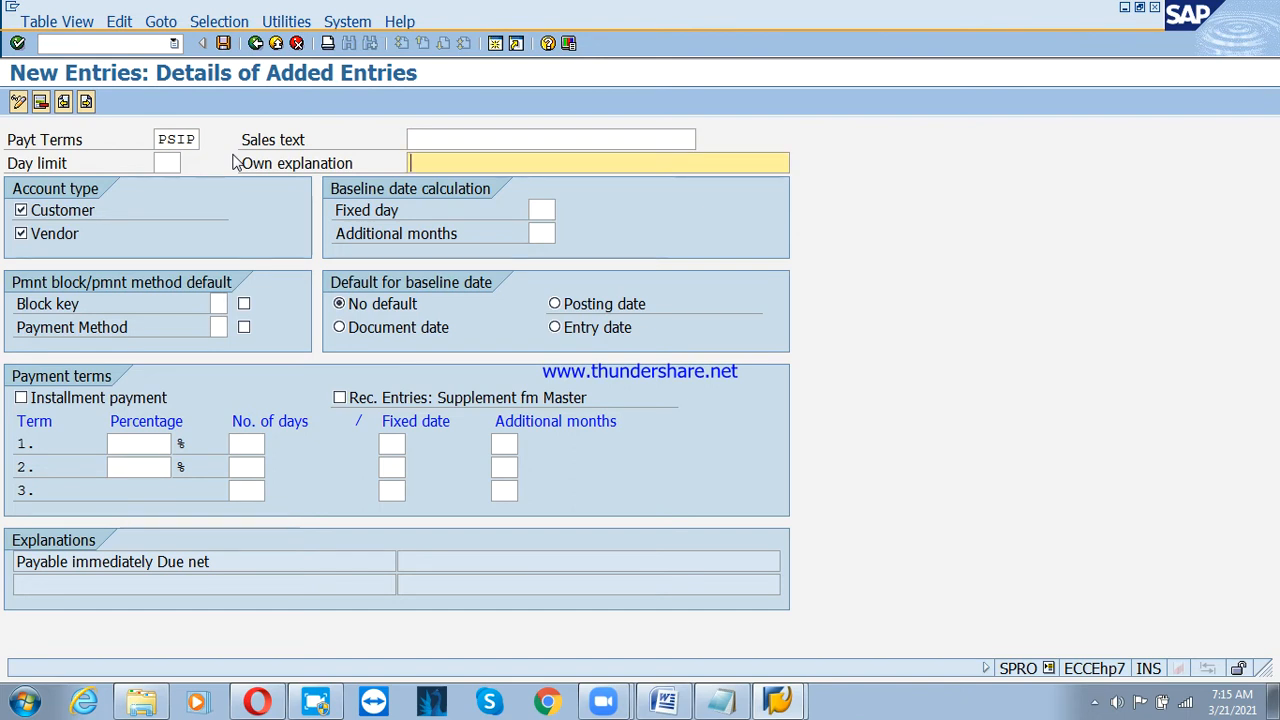
Enter "25% DP, 25% in 10 d, 25% in 20 d, 25% in 30 days" as PSIP's own explanation.
text(25% DP)
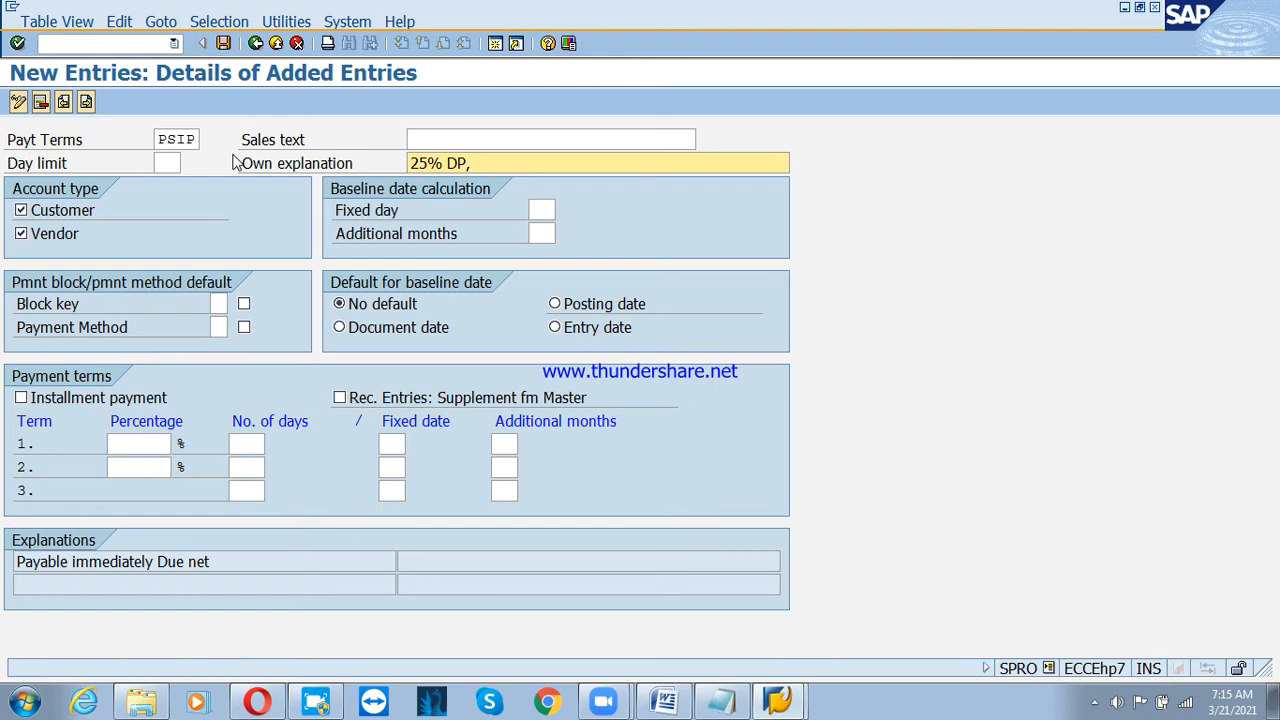
text(, 25% in 1d)
key(BackSpace)
text(0 d, 25% )
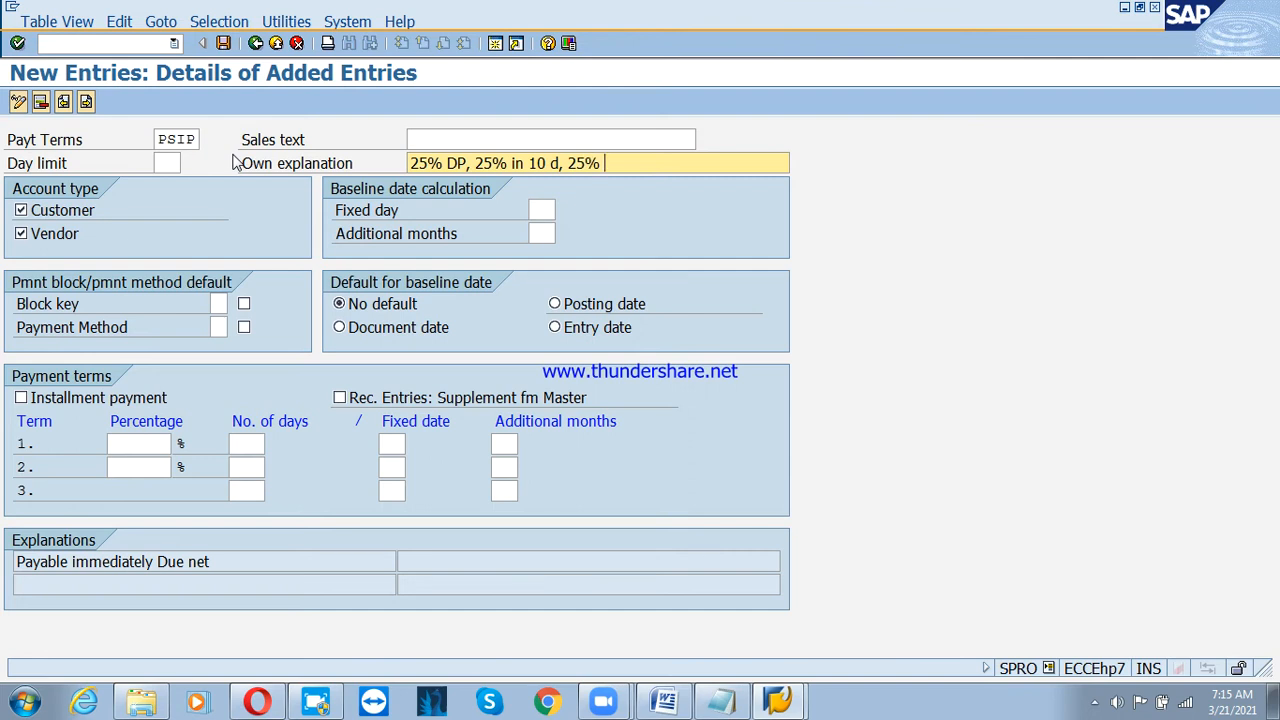
text(in 20 d, 3)
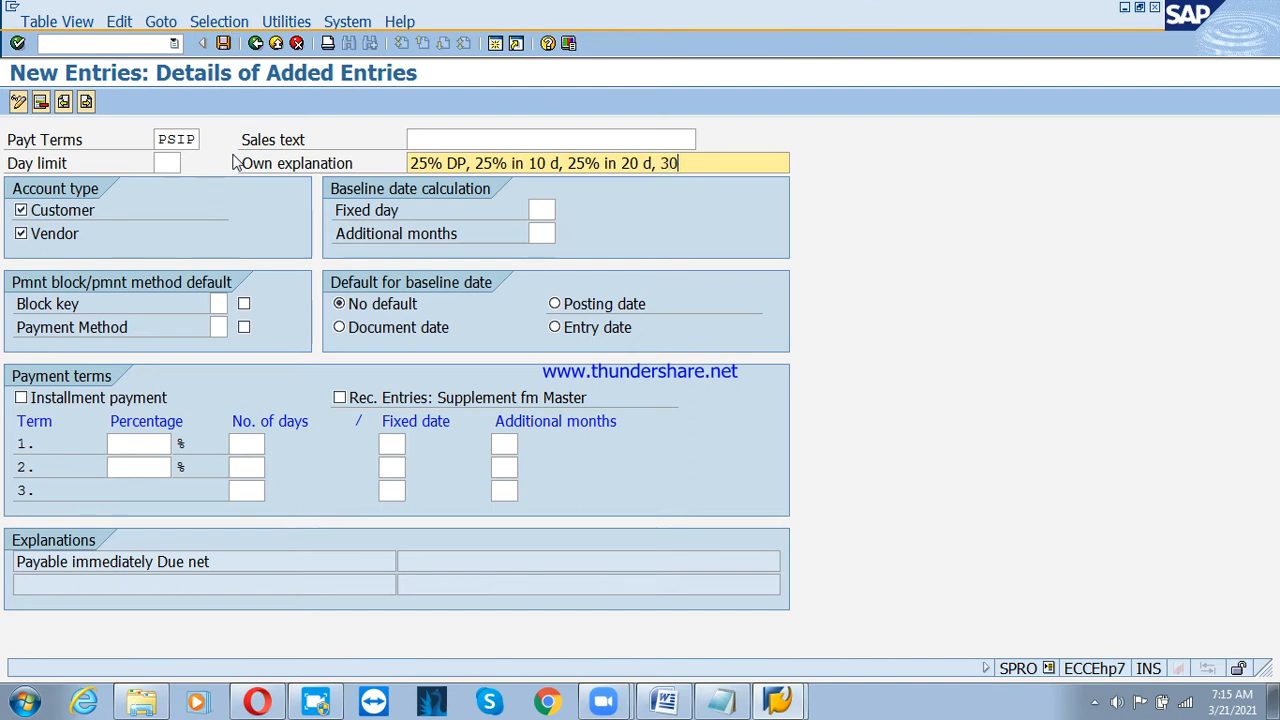
key(BackSpace)
text(25)
text(% in )
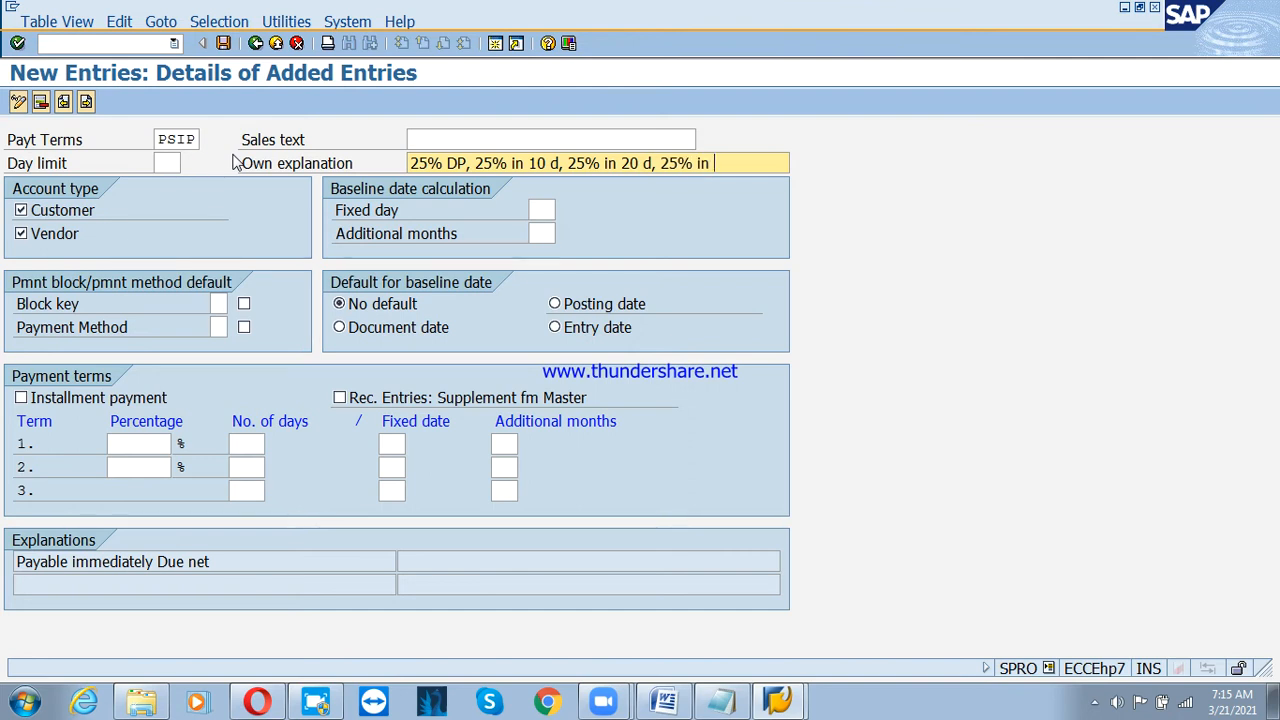
text(30 days)
Set PSIP's default for baseline date to Document date and mark it as an installment payment.
click(545, 215)
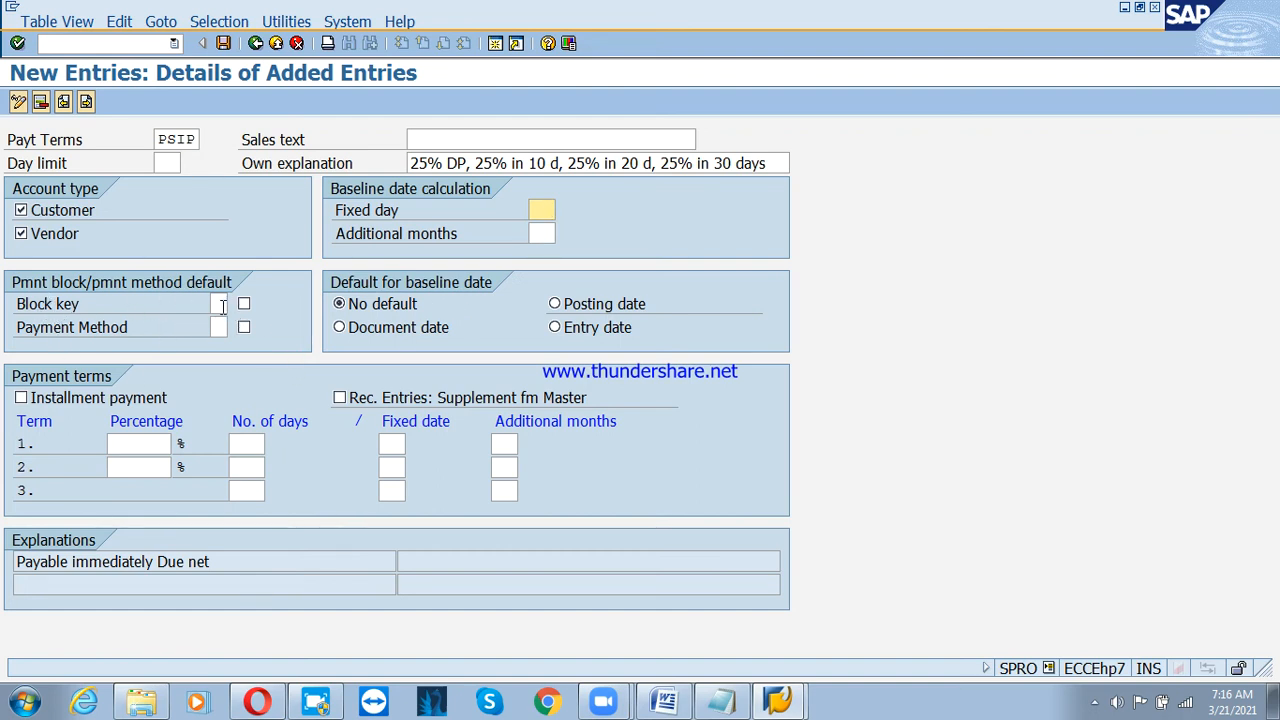
click(164, 139)
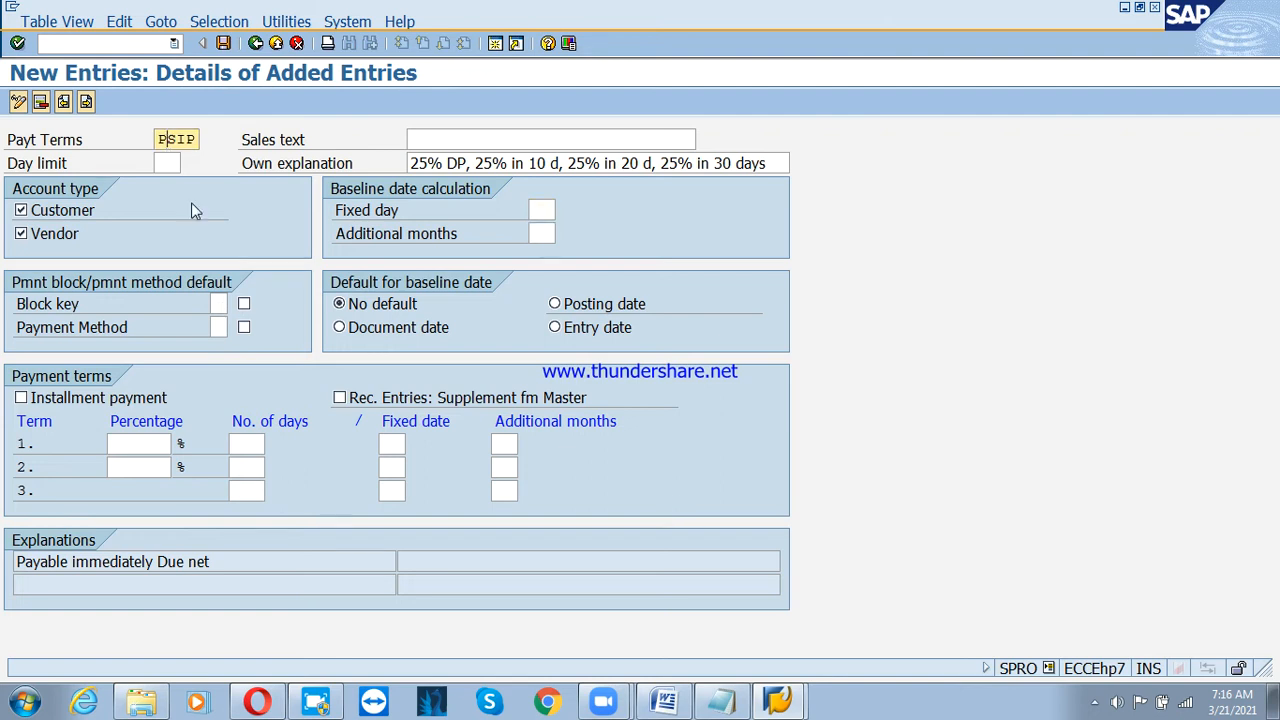
click(217, 303)
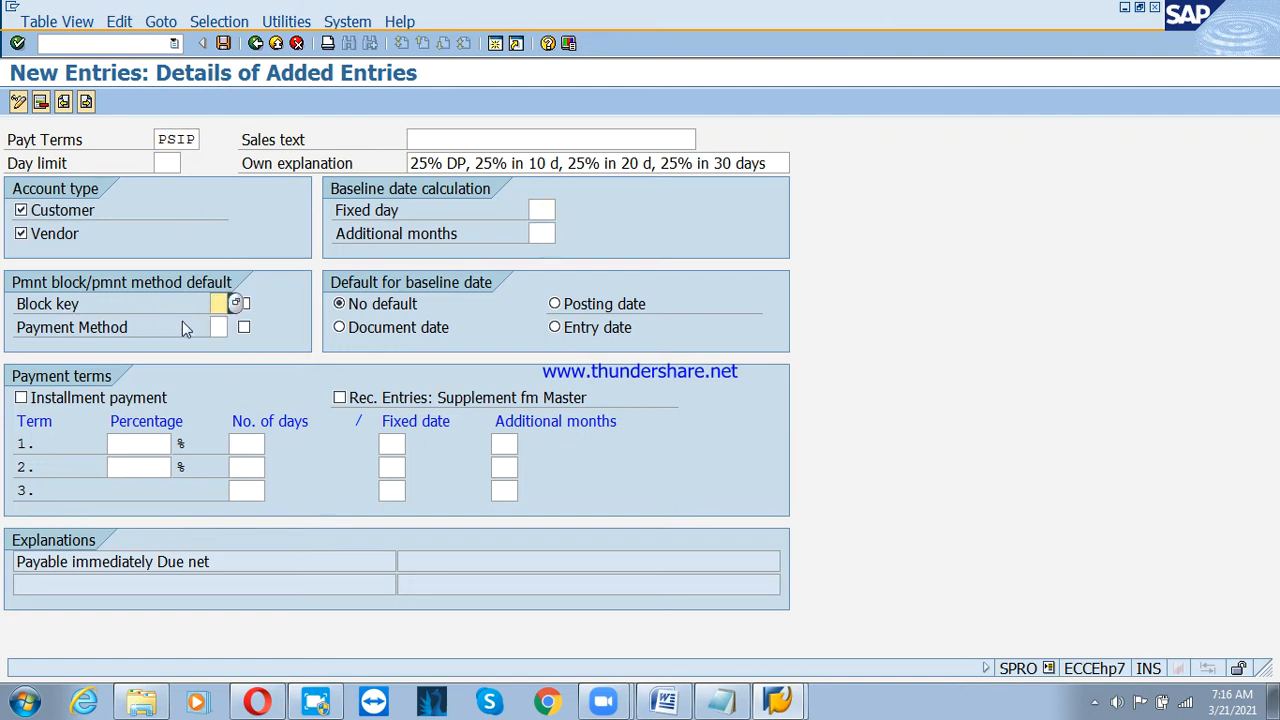
click(71, 328)
click(220, 327)
click(380, 332)
click(60, 397)
drag(410, 163, 773, 163)
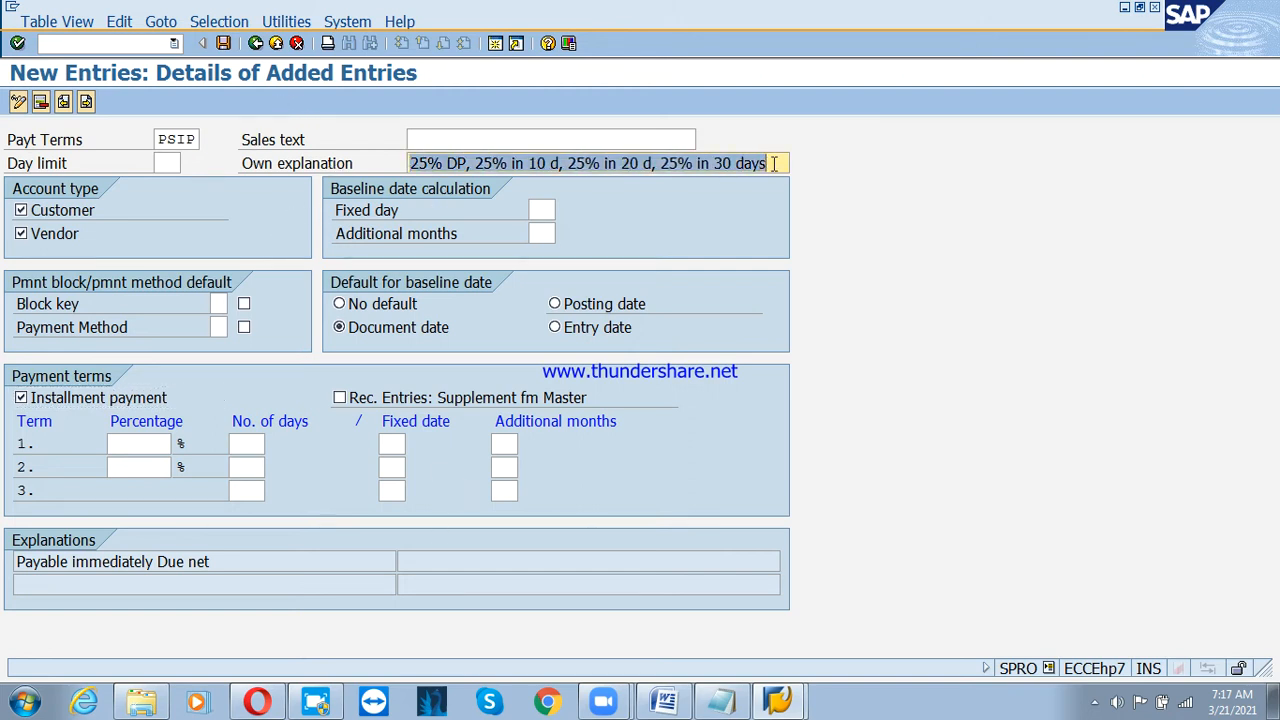
click(773, 163)
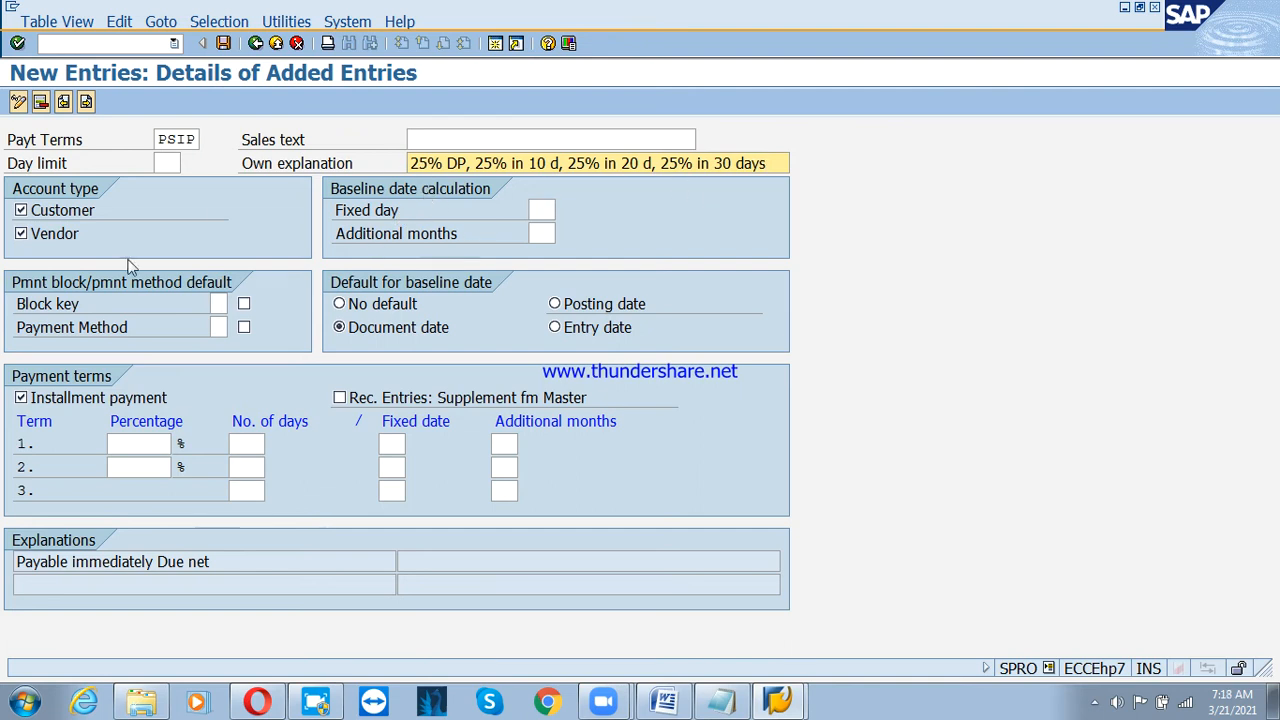
Add the next payment terms entry with key PSI1 and the own explanation "25% Down payment".
click(86, 102)
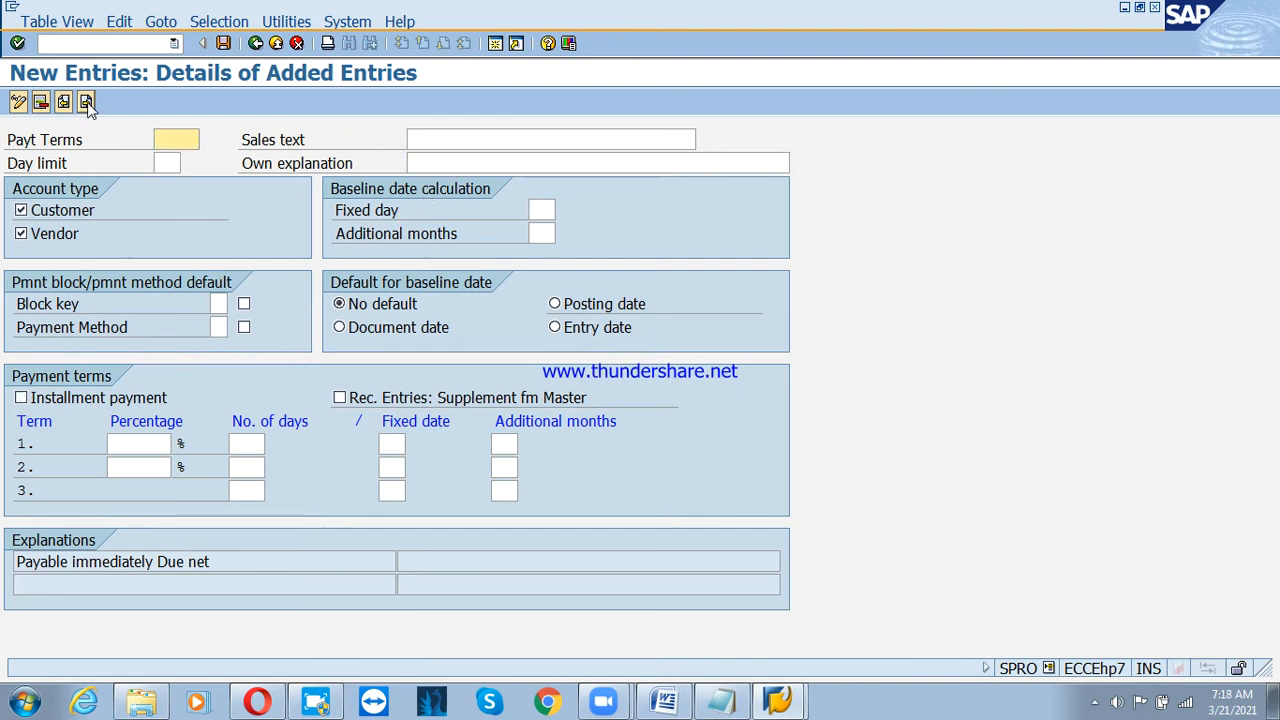
text(PS)
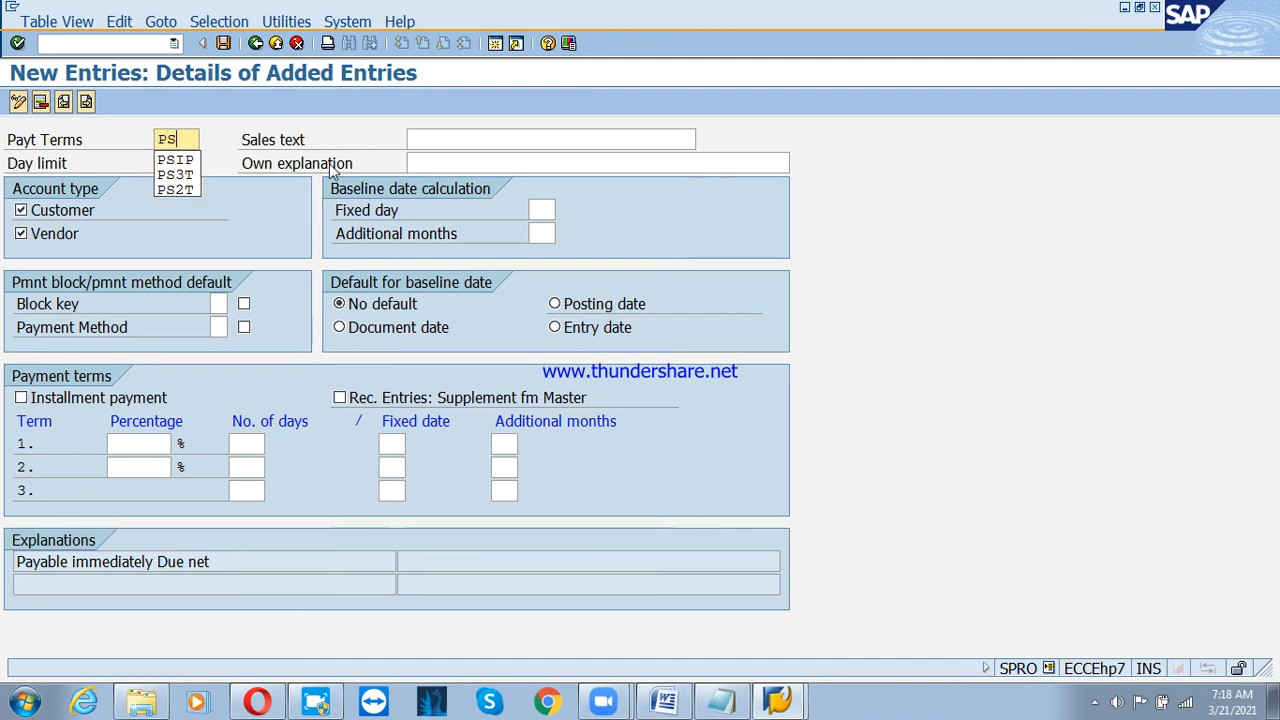
text(I1)
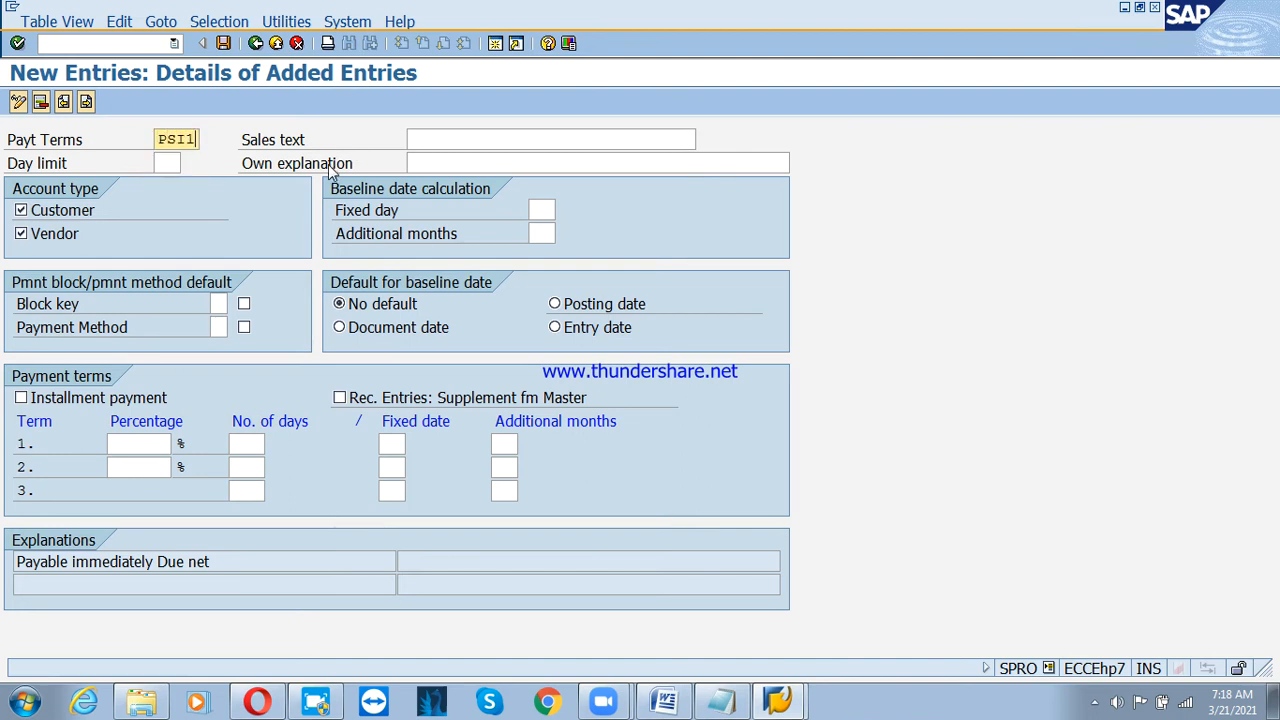
key(Tab)
key(Tab)
key(Tab)
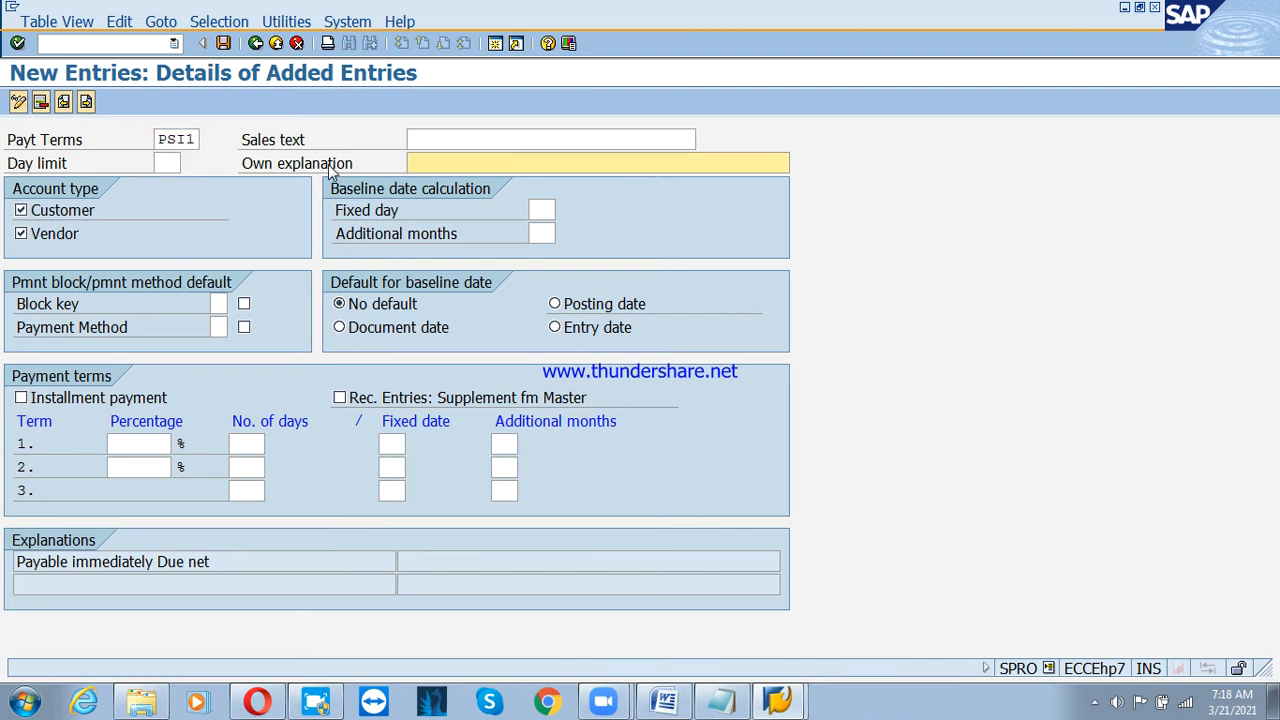
text(25% )
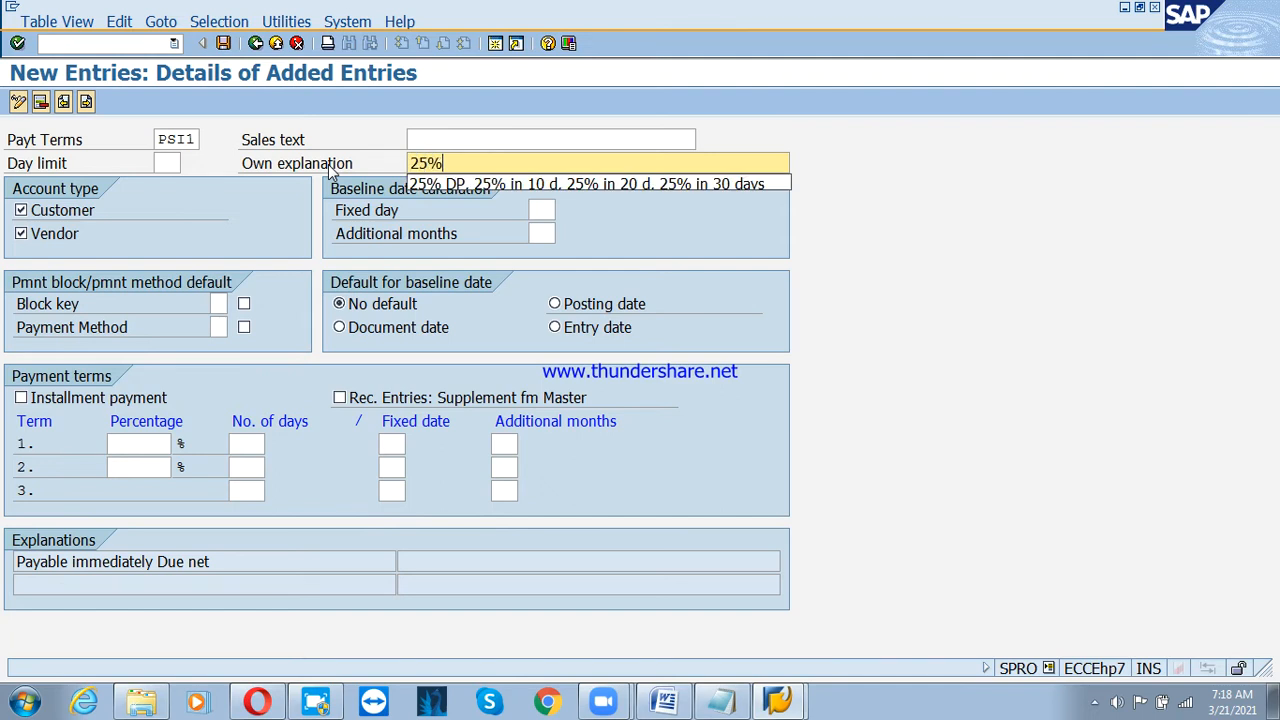
text(Down a)
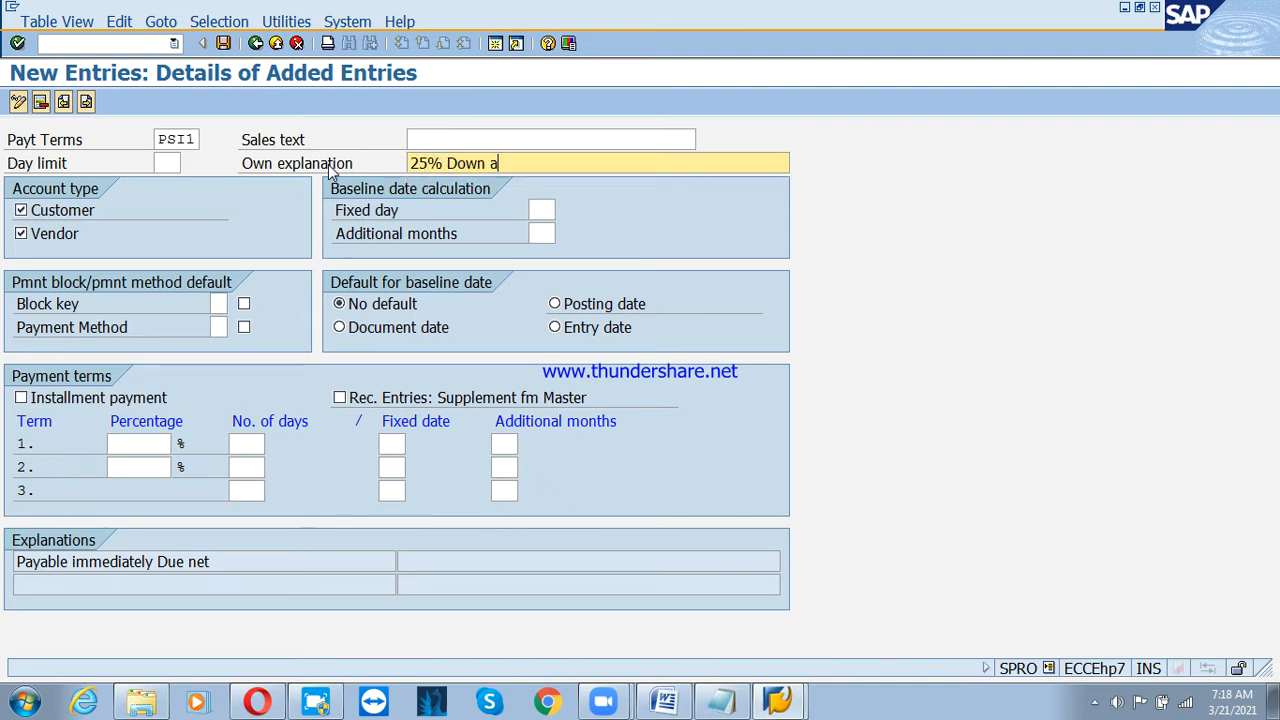
key(BackSpace)
text(payment)
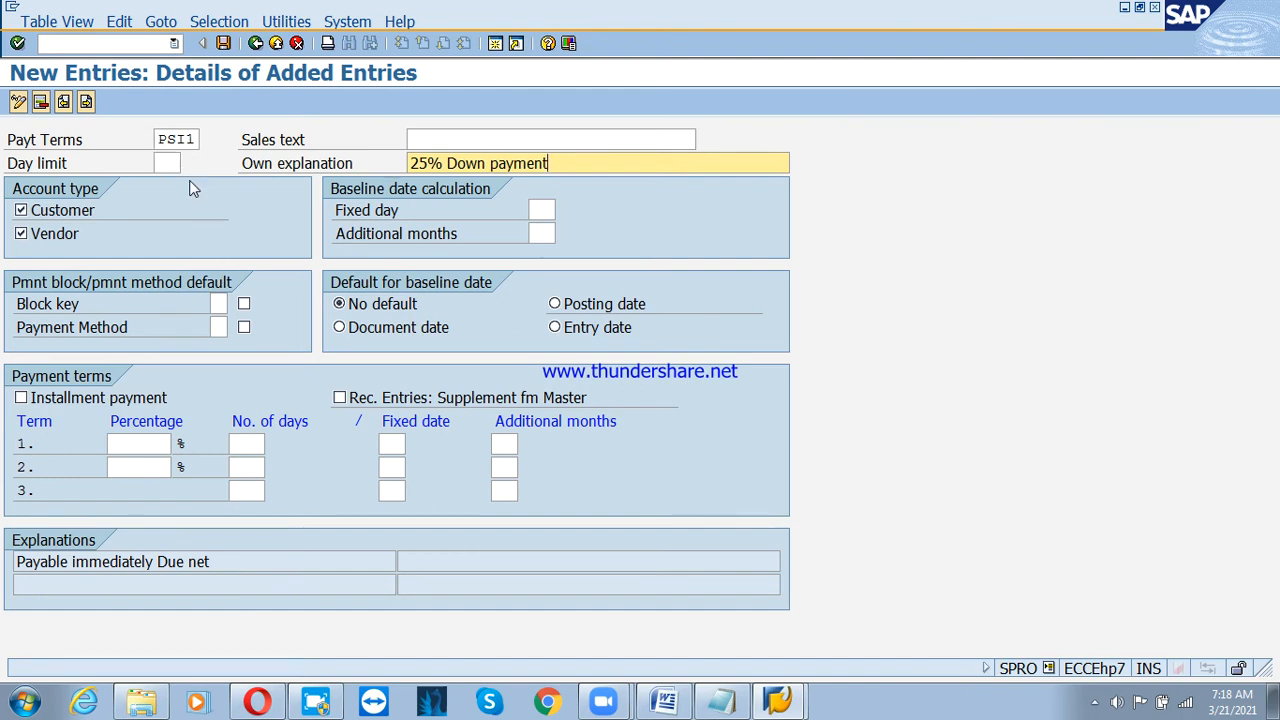
Set PSI1's default for baseline date to Document date.
double_click(165, 140)
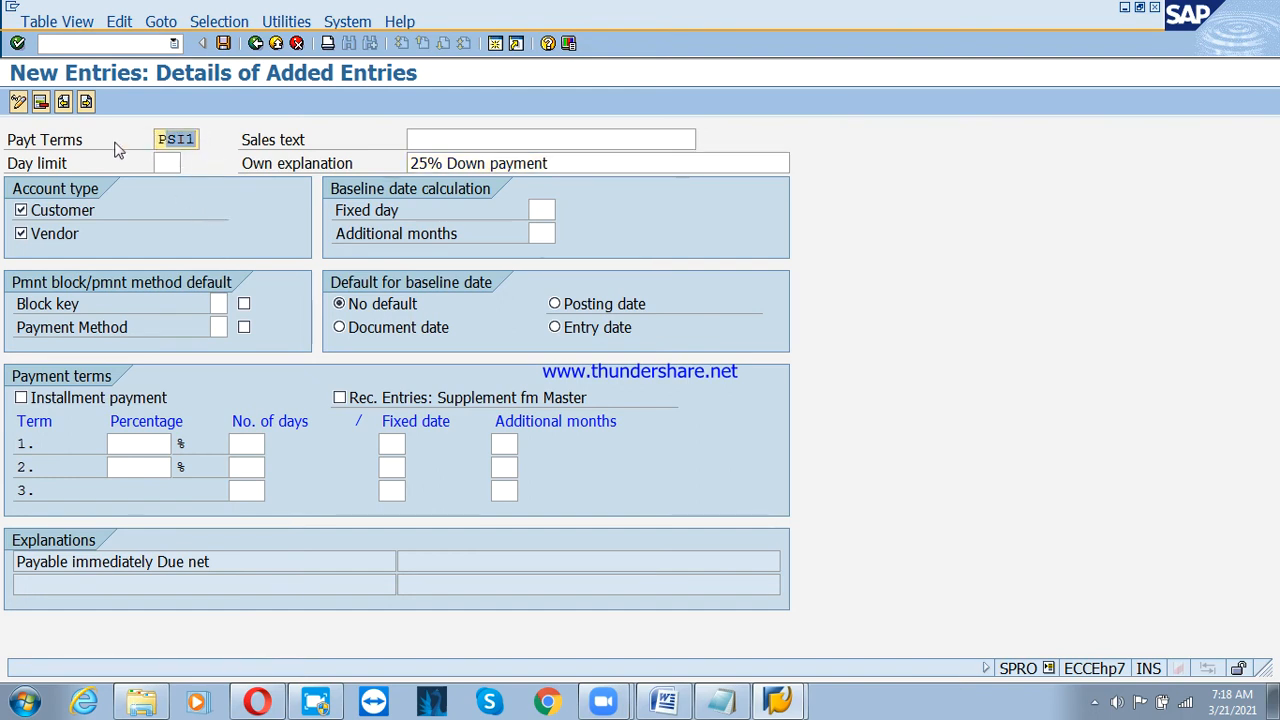
drag(582, 163, 408, 165)
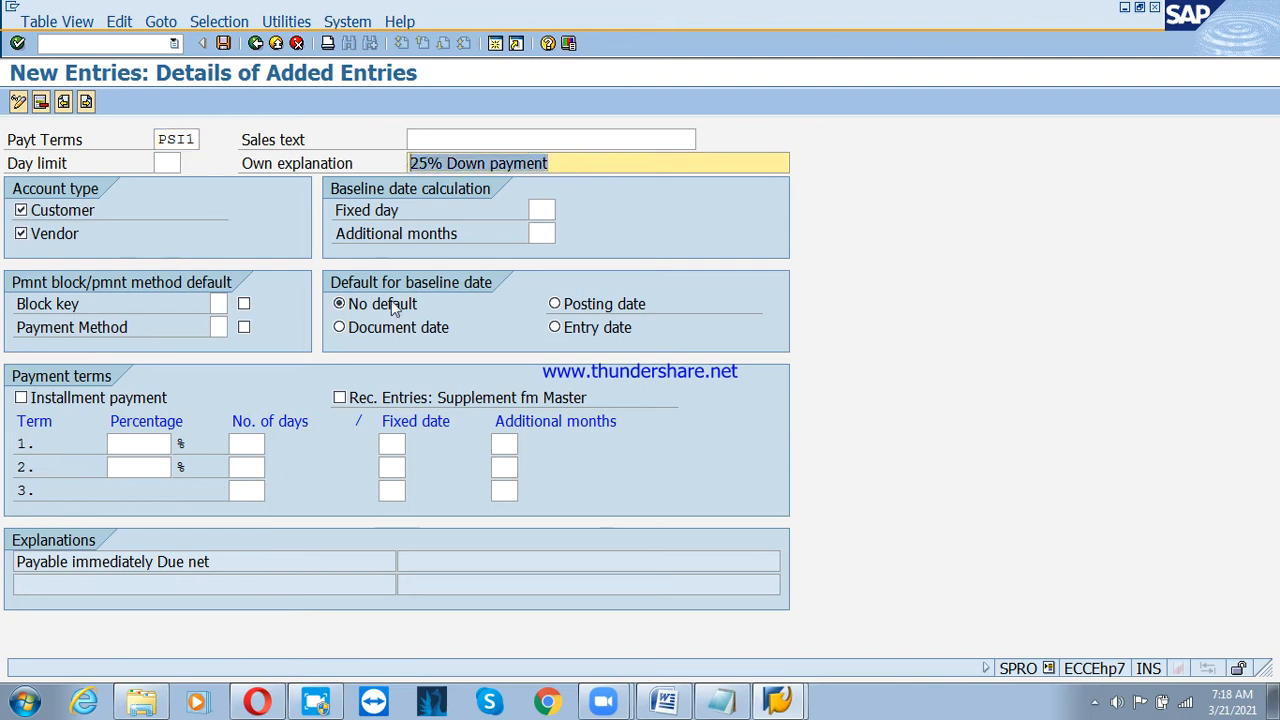
click(371, 328)
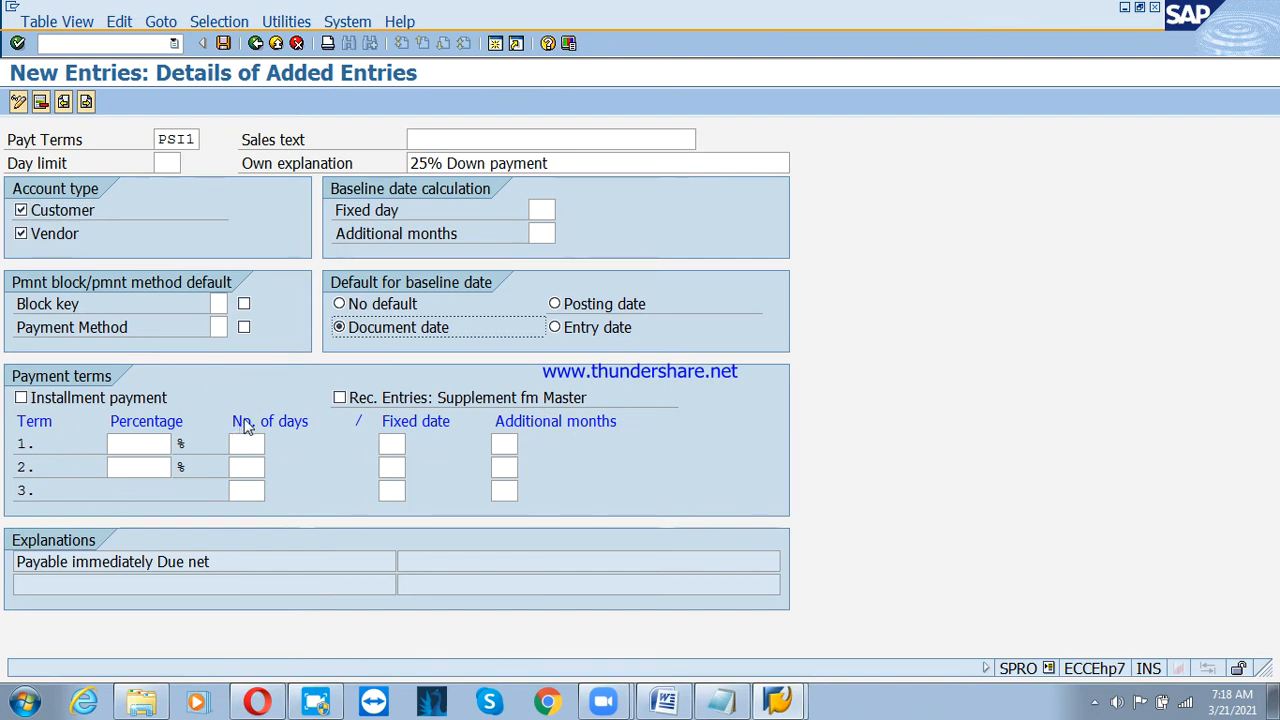
Add the next payment terms entry PSI2 with the own explanation "25% in 10 days" and Document date as the baseline date default.
click(86, 102)
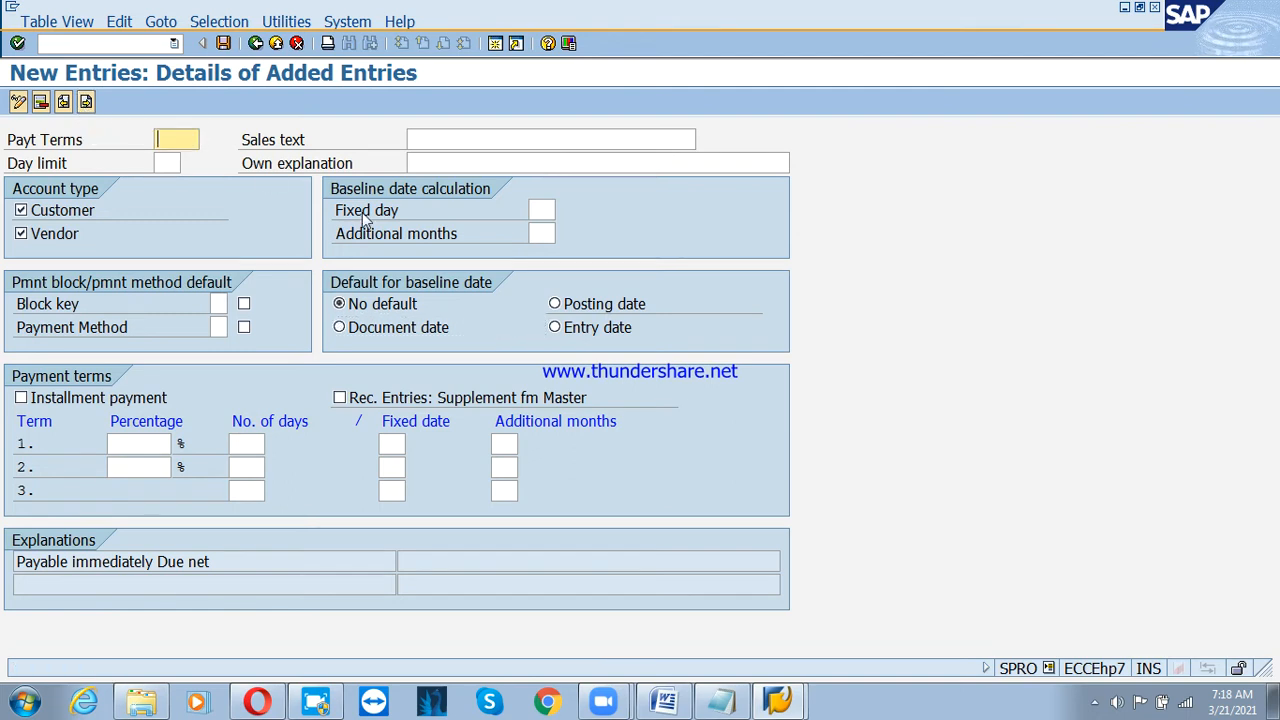
text(PSI2)
key(Tab)
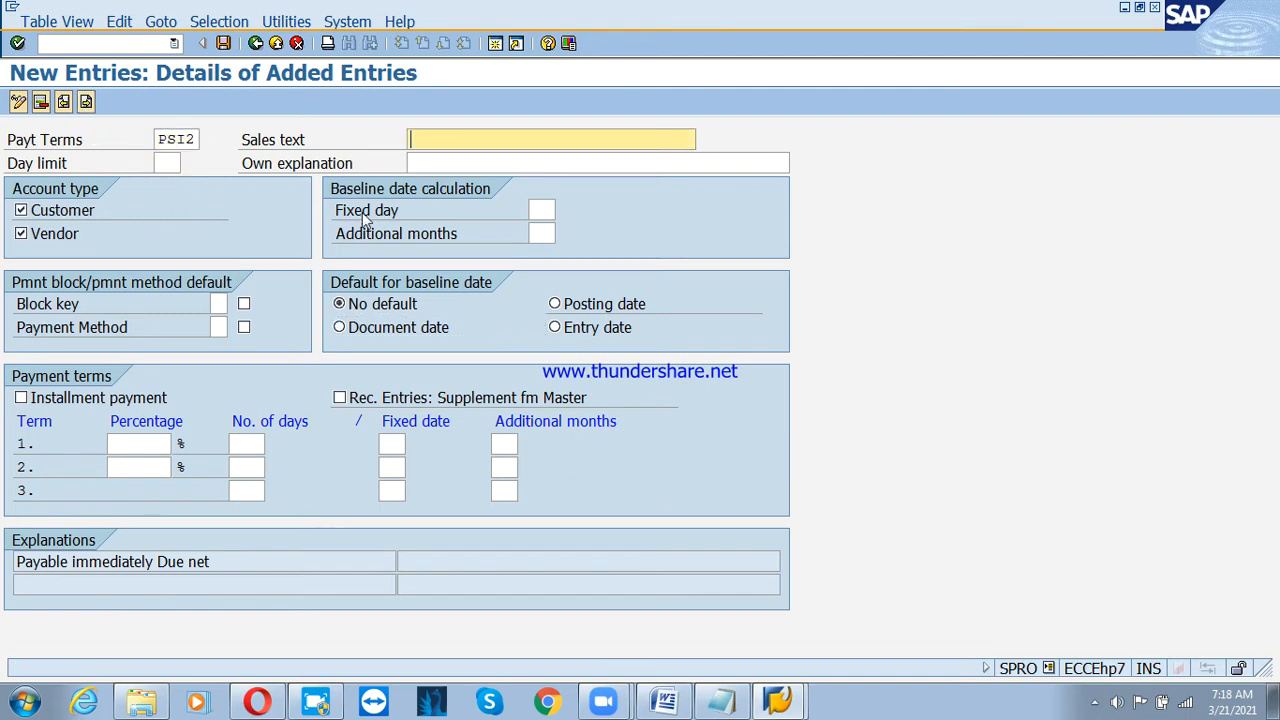
key(Tab)
text(25)
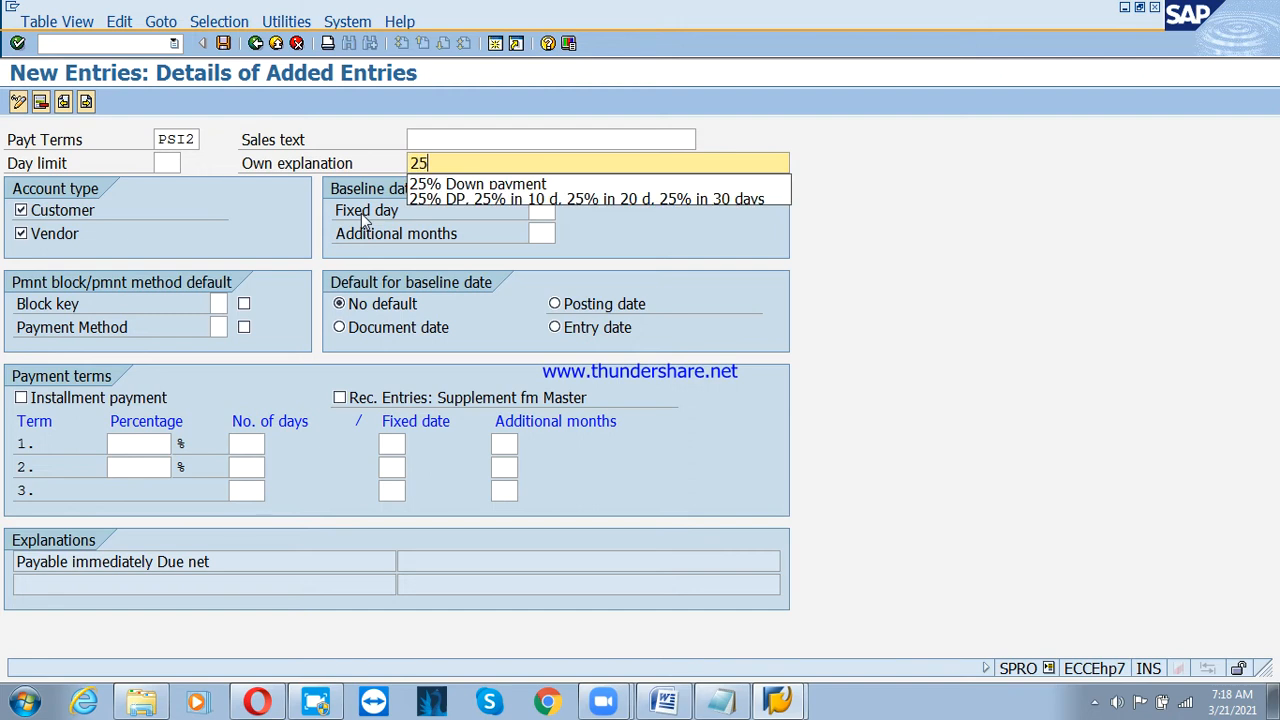
text(%)
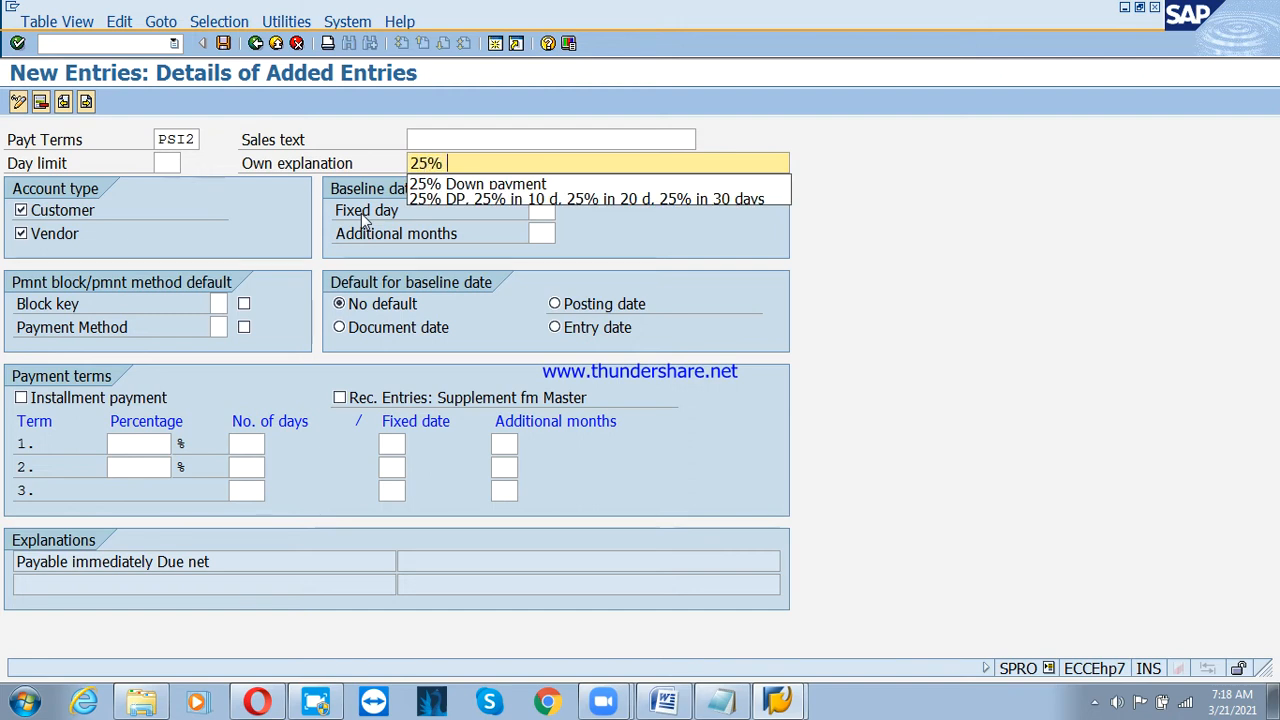
text( in 10 days)
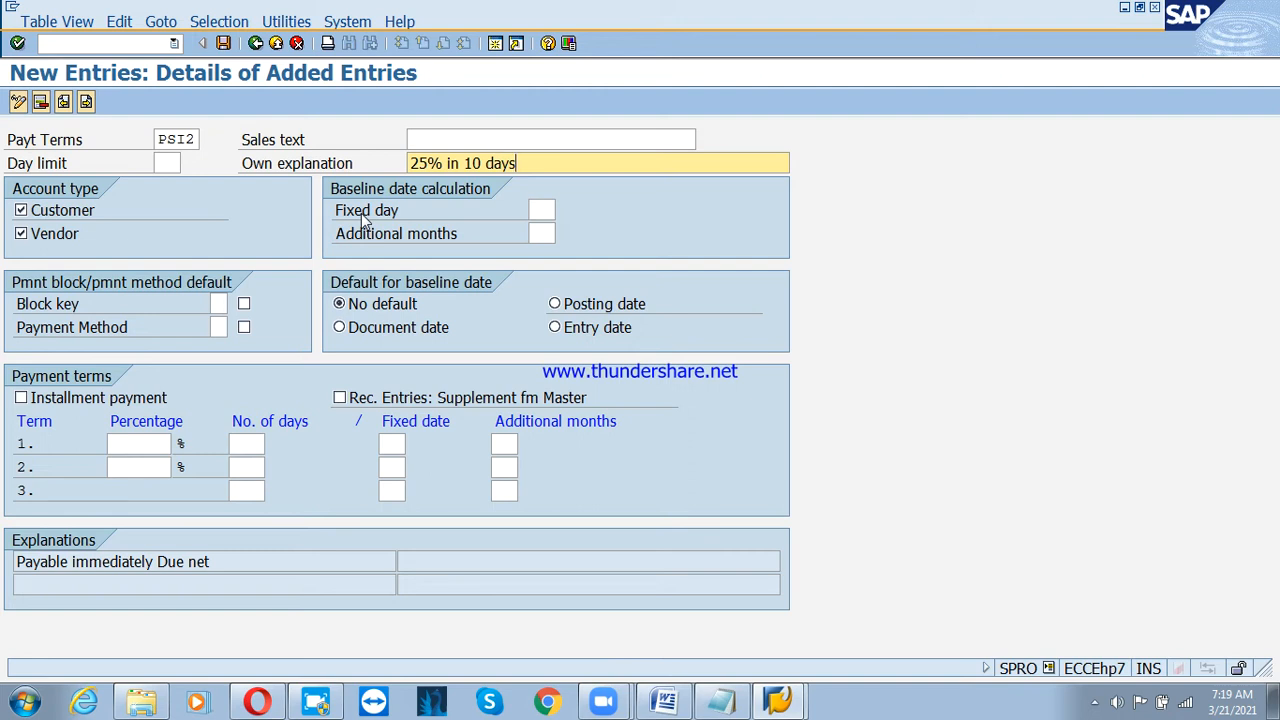
click(379, 337)
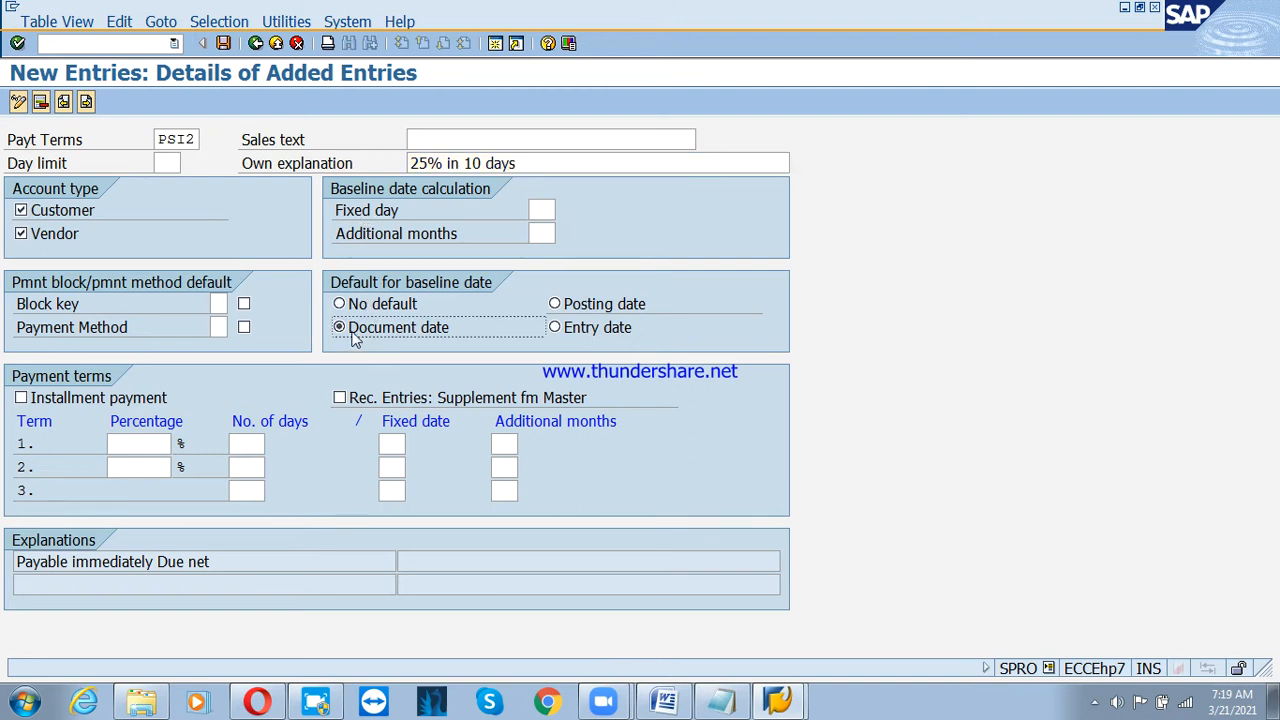
Add the next payment terms entry PSI3 with the own explanation "25% in 20 days" and Document date as the baseline date default.
click(88, 101)
text(PSI)
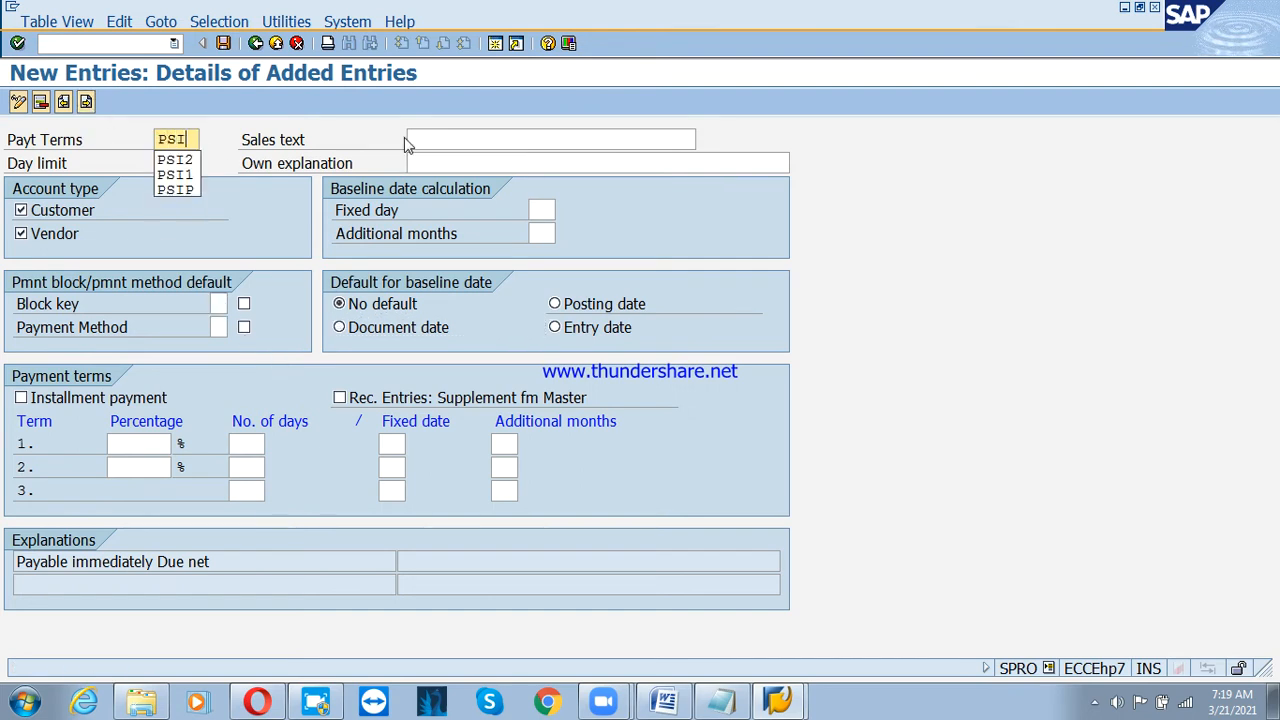
text(3)
key(Tab)
key(Tab)
text(25)
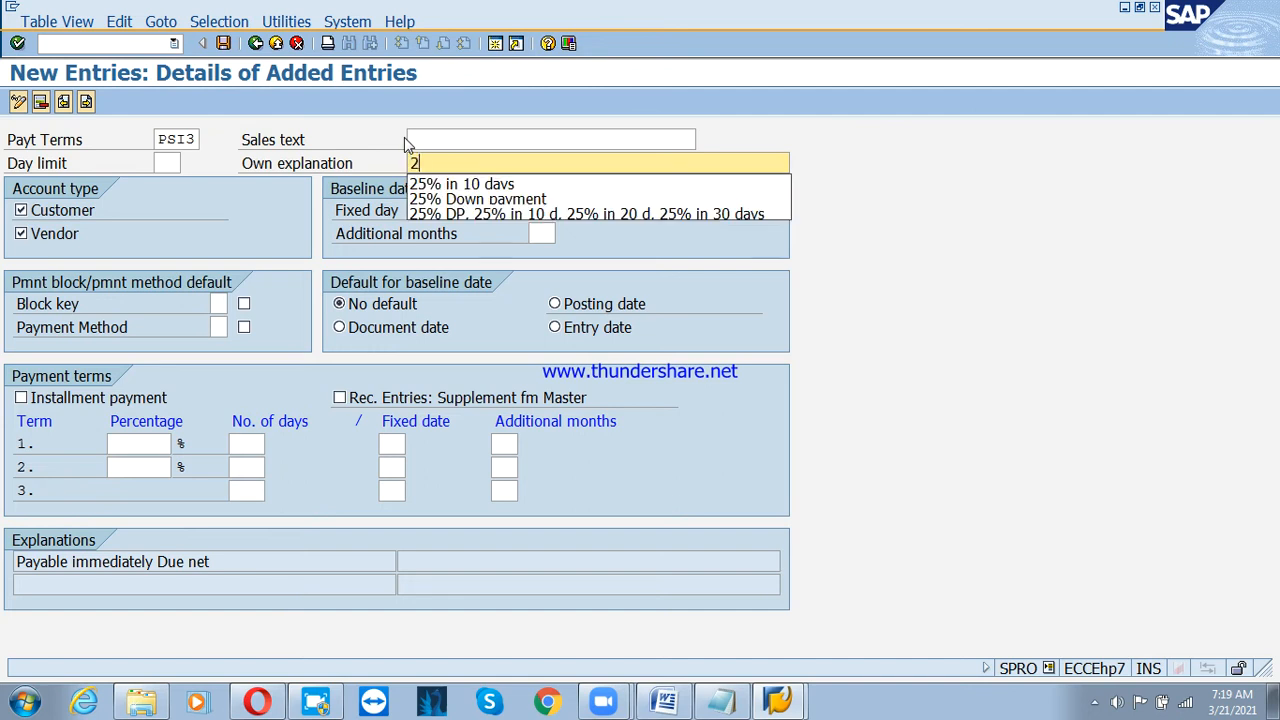
key(Return)
key(Left)
key(Left)
key(Left)
key(Left)
key(Left)
key(Left)
key(Left)
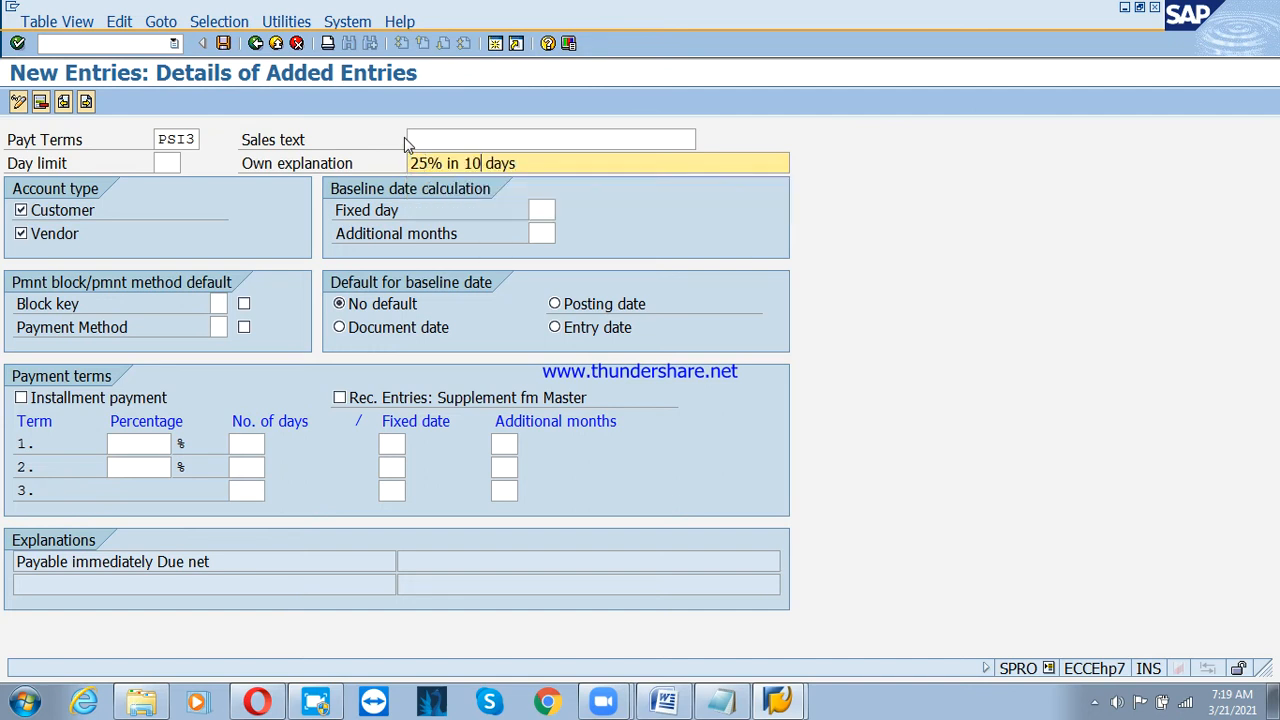
key(Delete)
text(2)
click(384, 329)
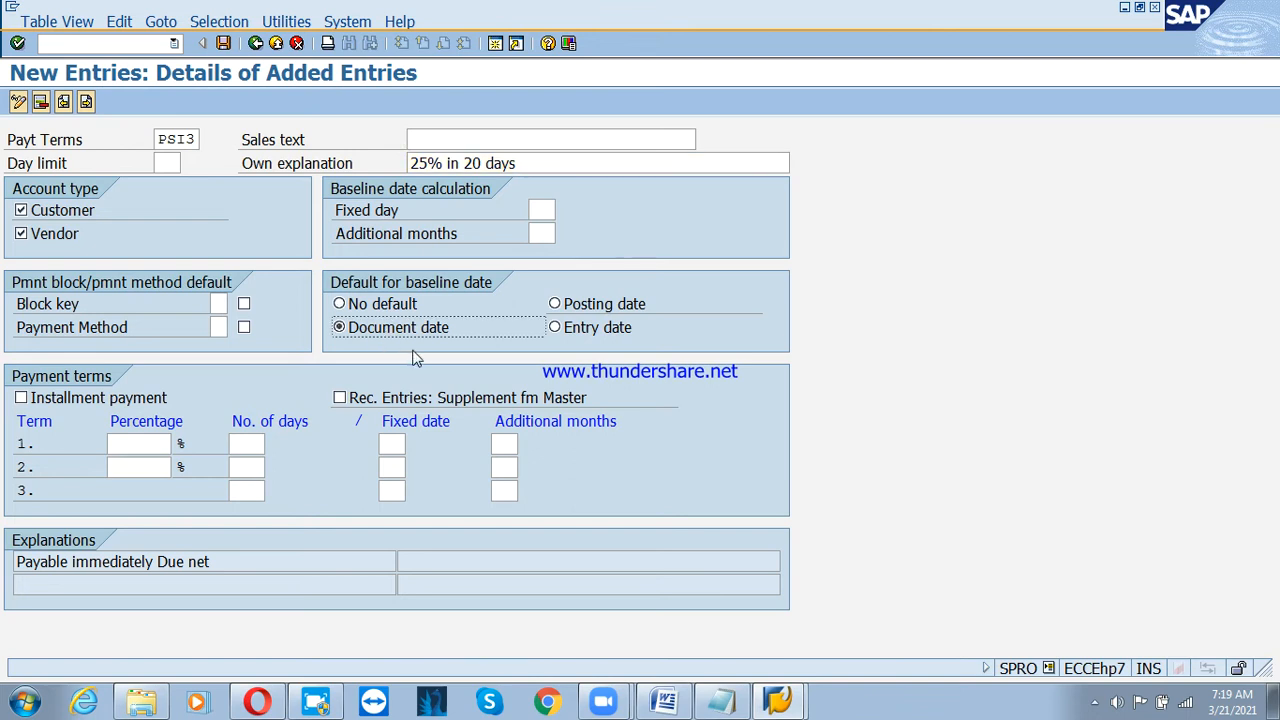
Add the next payment terms entry PSI4 with the own explanation "25% in 30 days" and Document date as the baseline date default.
click(86, 101)
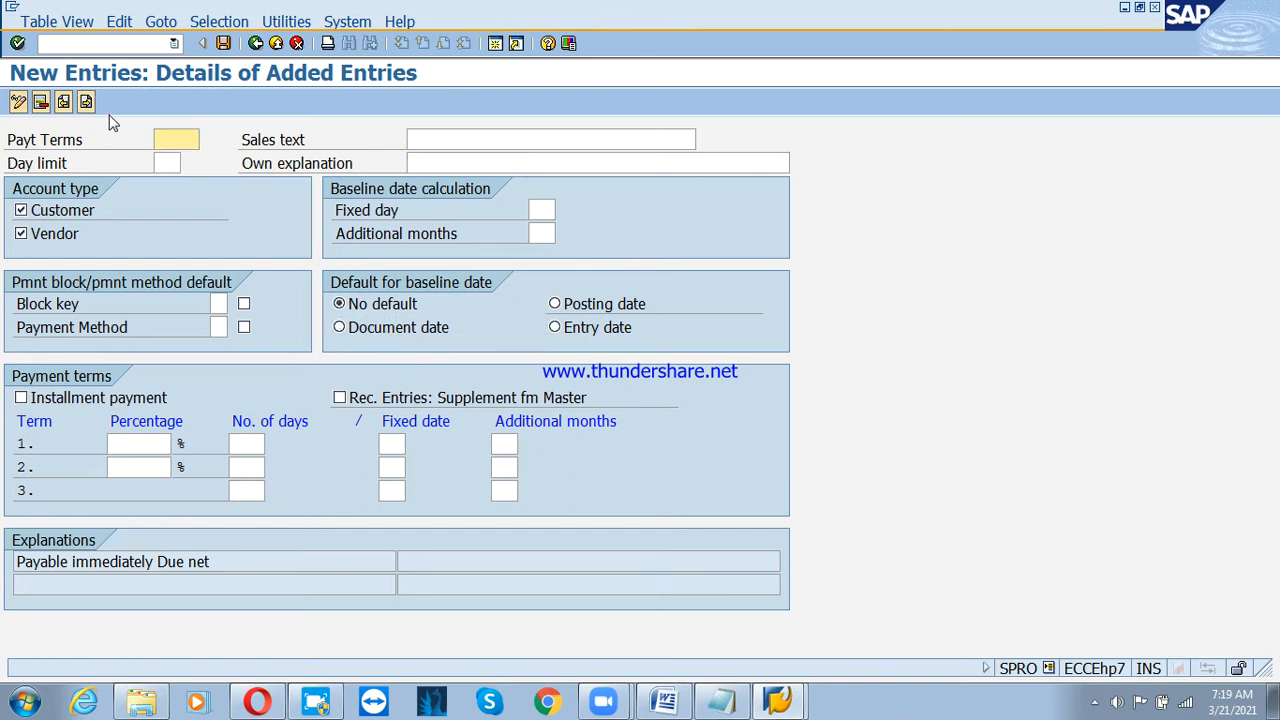
text(PS14)
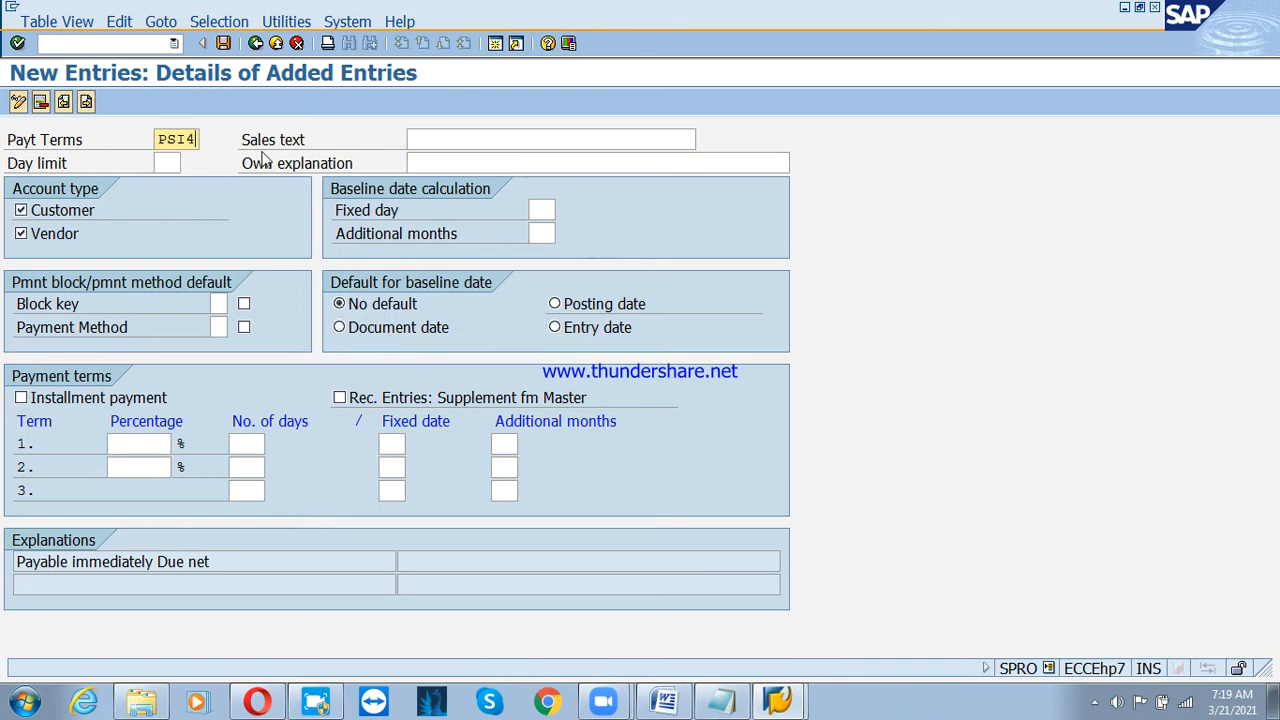
key(Tab)
key(Tab)
text(25)
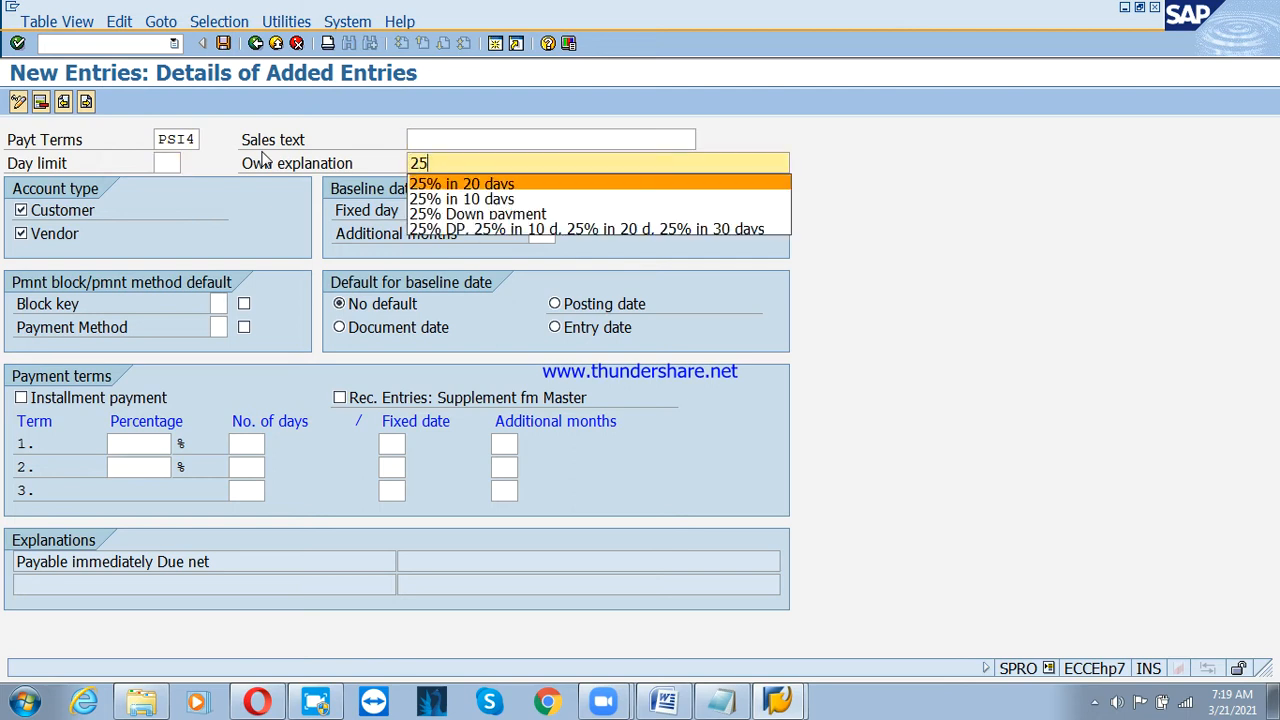
text(% in )
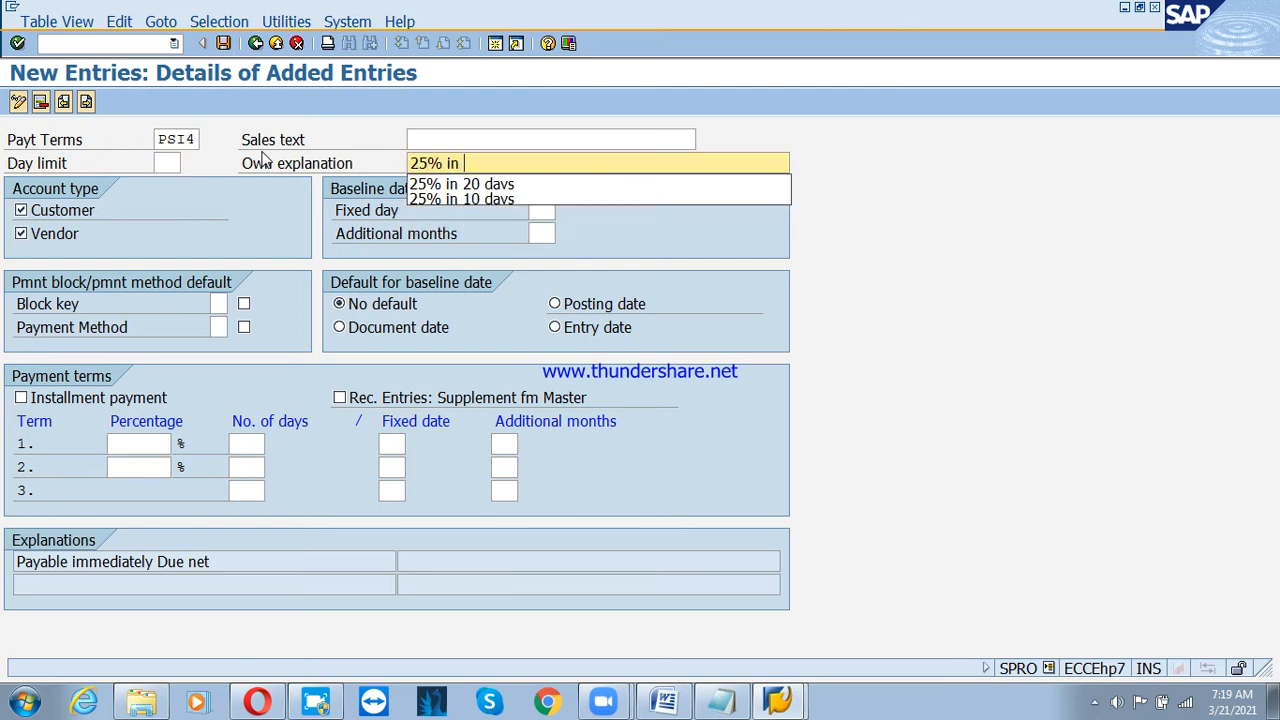
text(30 days)
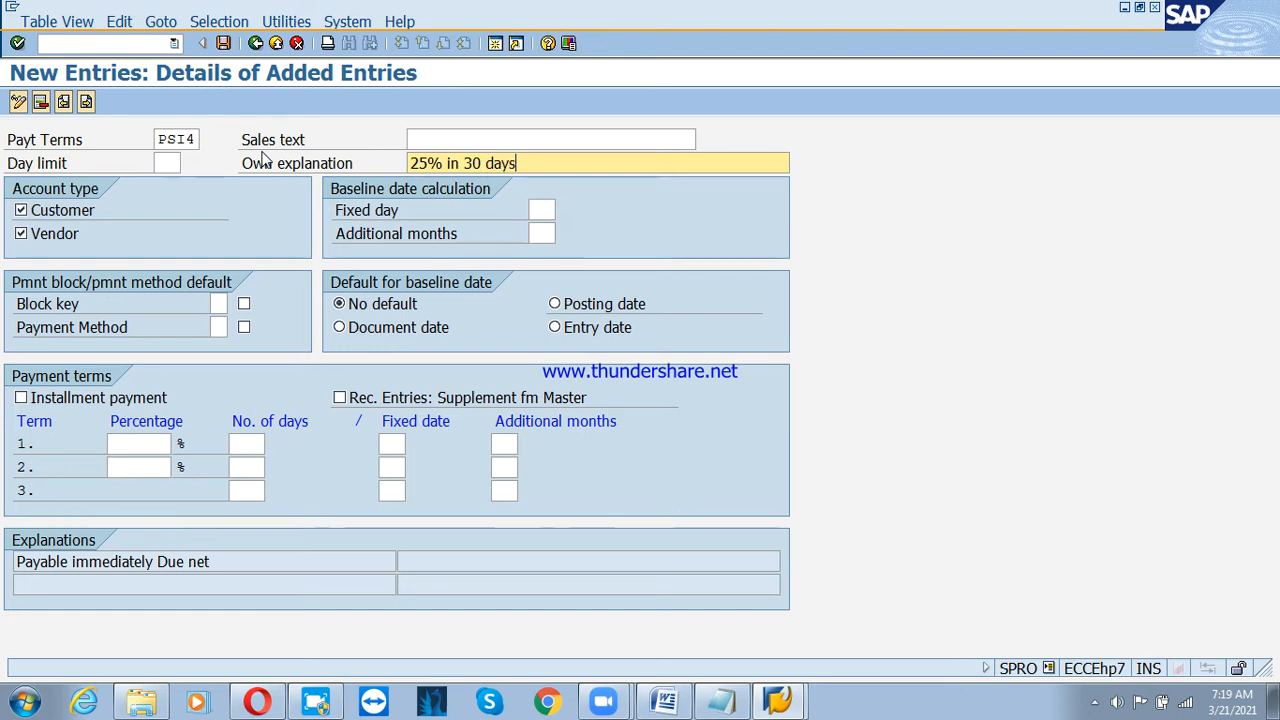
click(417, 343)
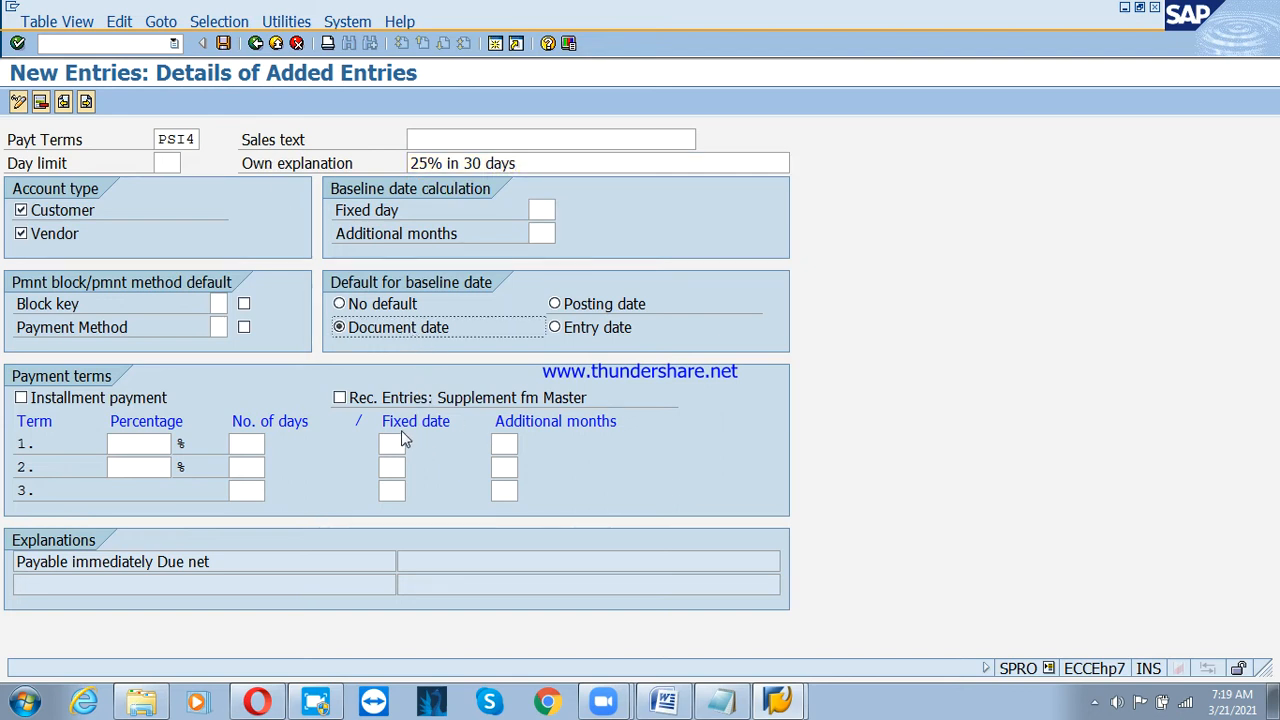
Save the new payment terms entries under the proposed customizing request.
click(223, 43)
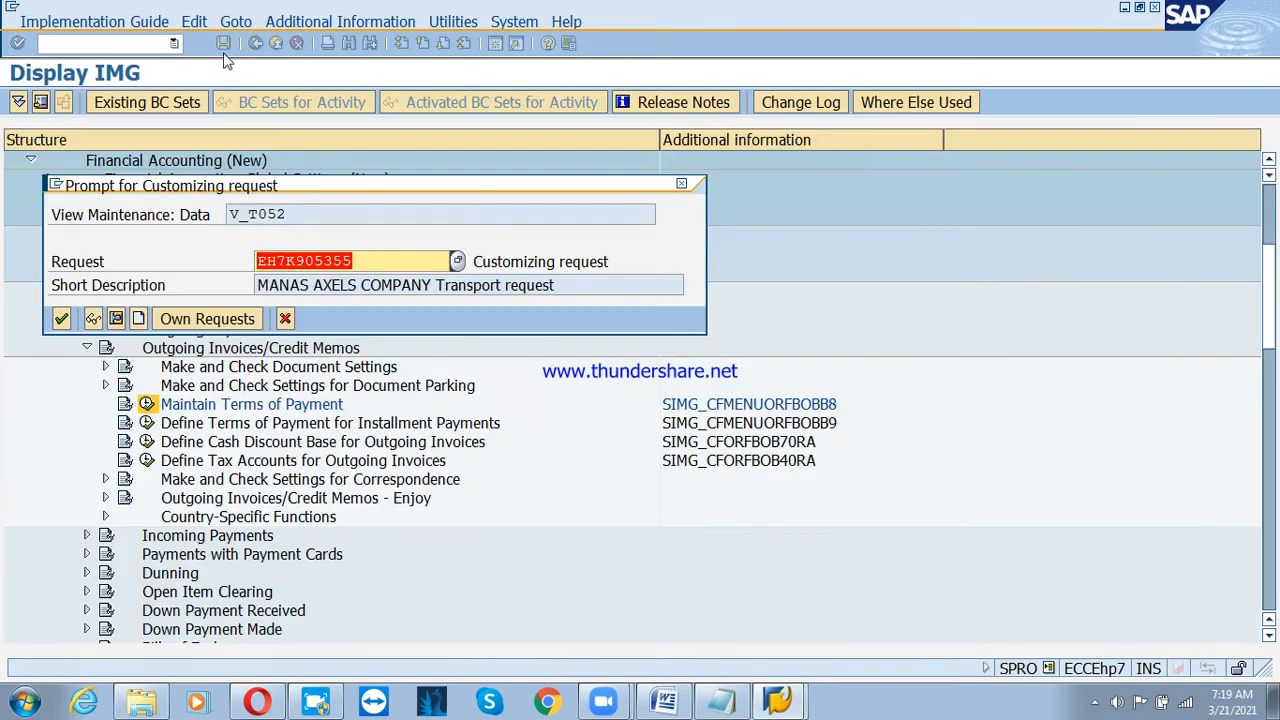
click(60, 319)
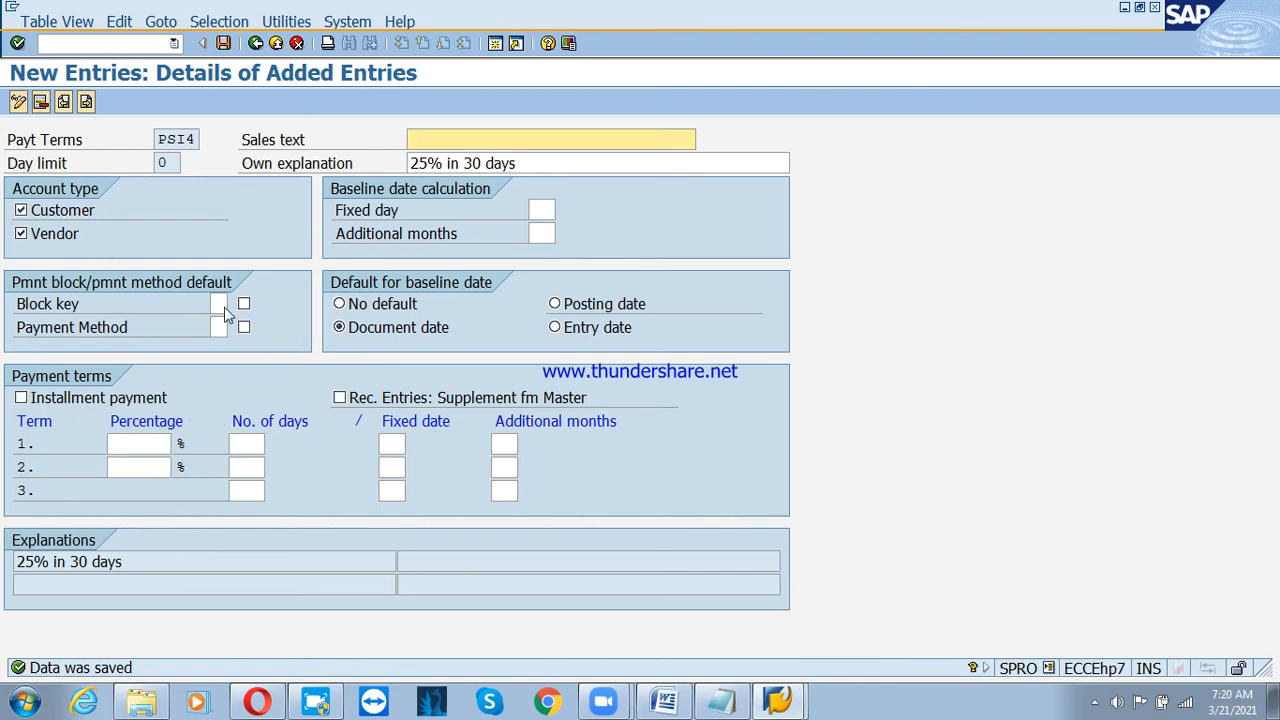
click(177, 140)
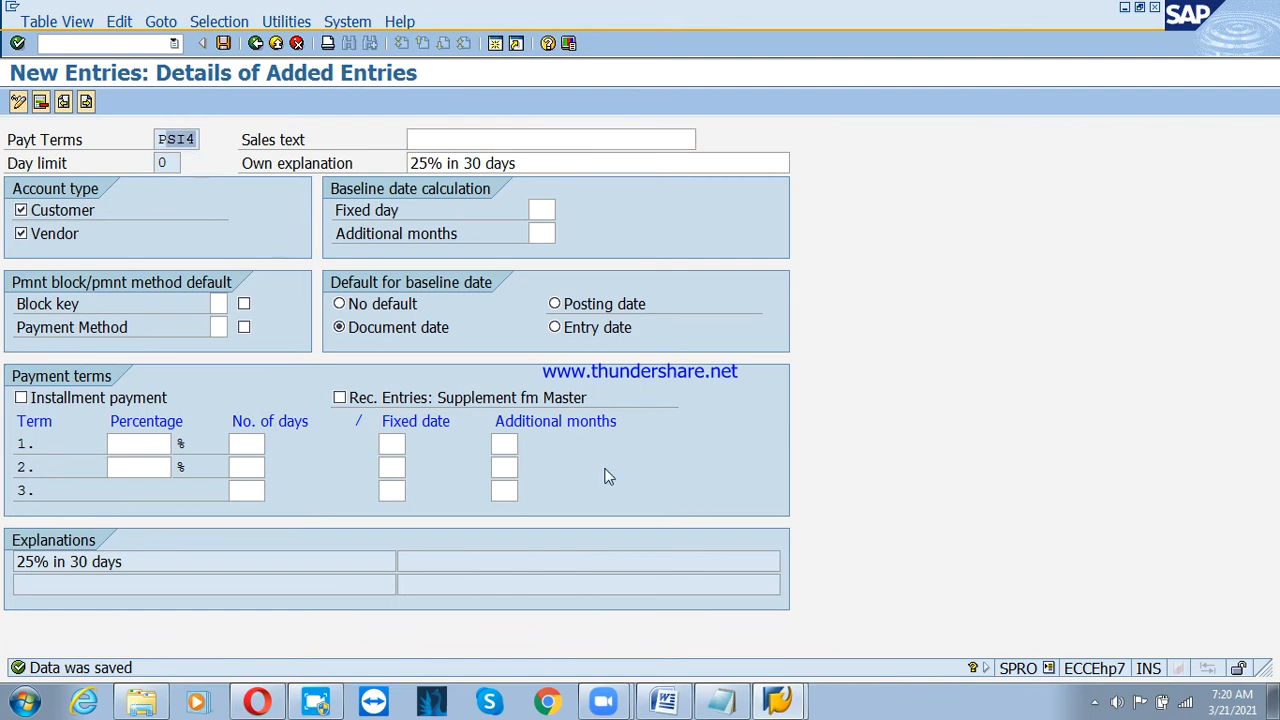
Check the main condition PSIP and its sub-conditions in the Notepad notes, and return to SAP.
click(721, 700)
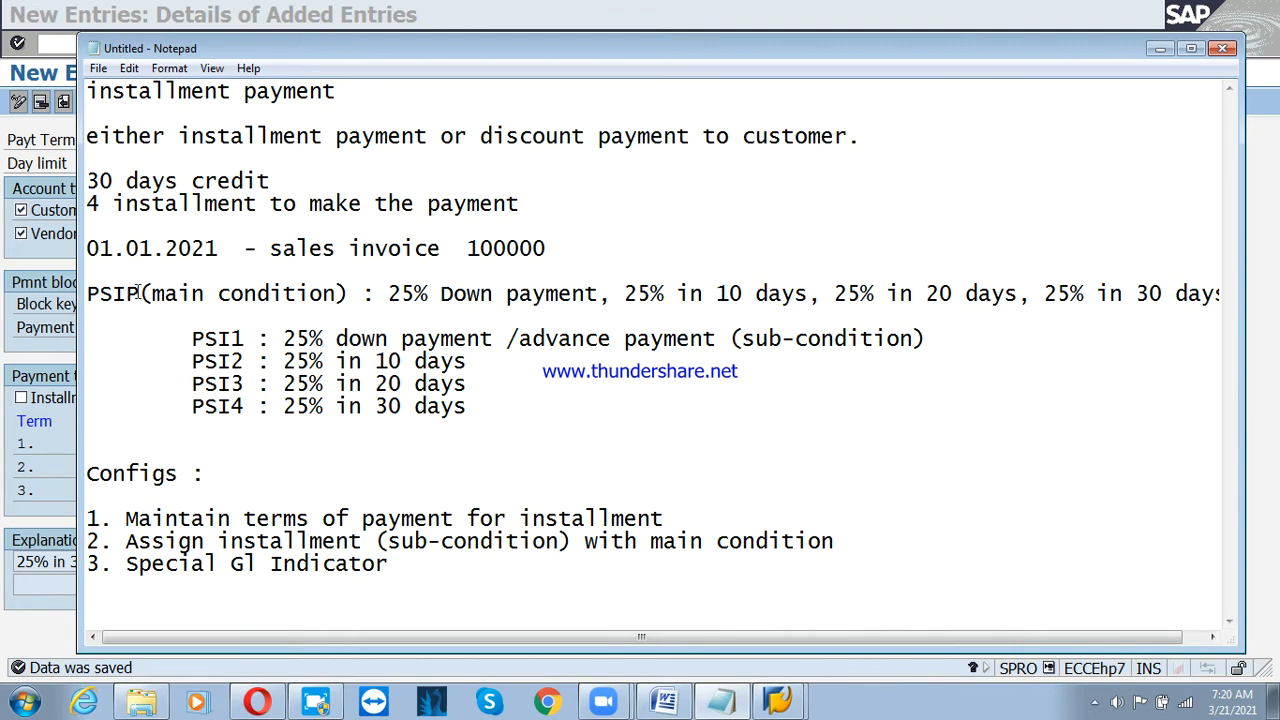
drag(140, 293, 87, 293)
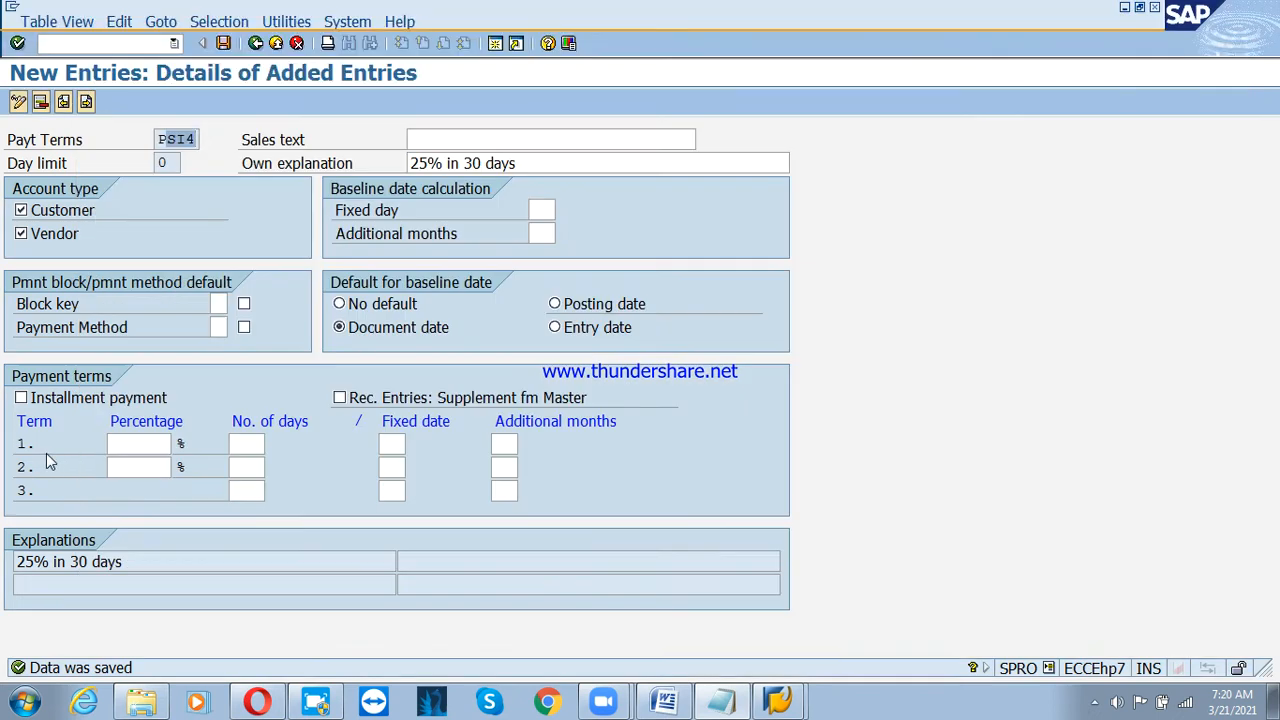
click(46, 453)
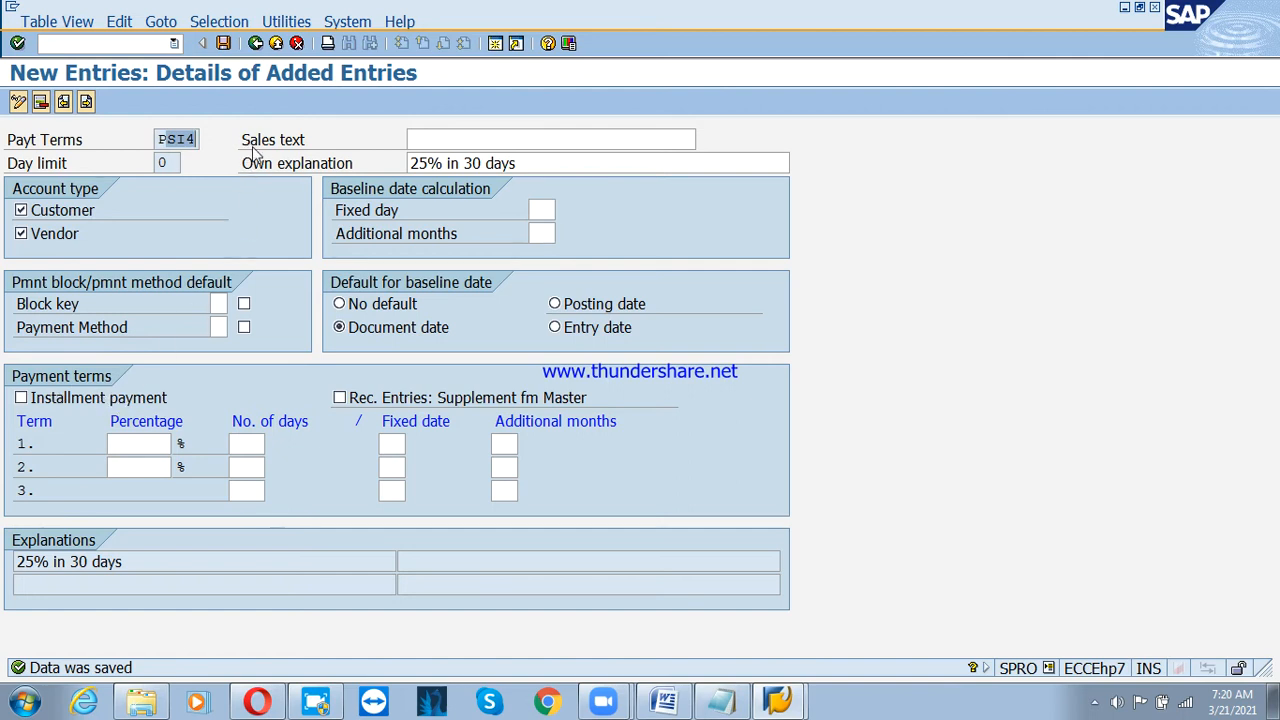
Leave the terms of payment view and open the IMG activity Define Terms of Payment for Installment Payments.
click(256, 44)
click(256, 44)
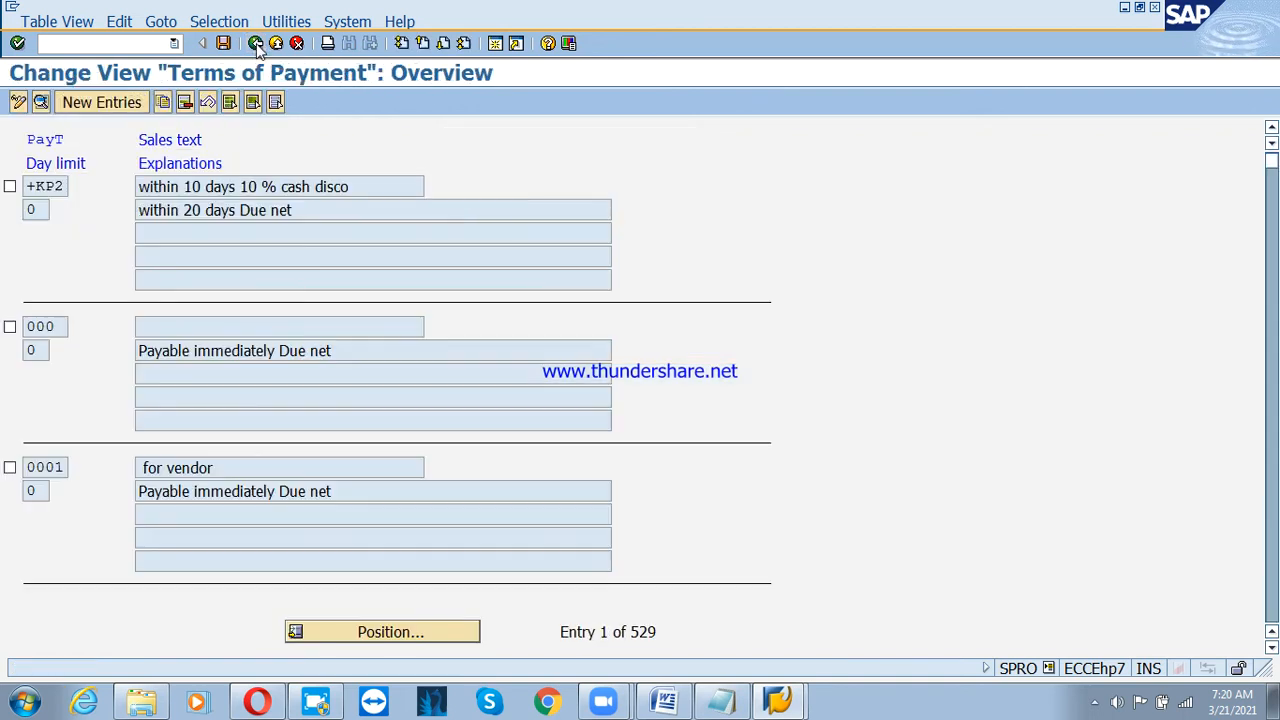
click(256, 44)
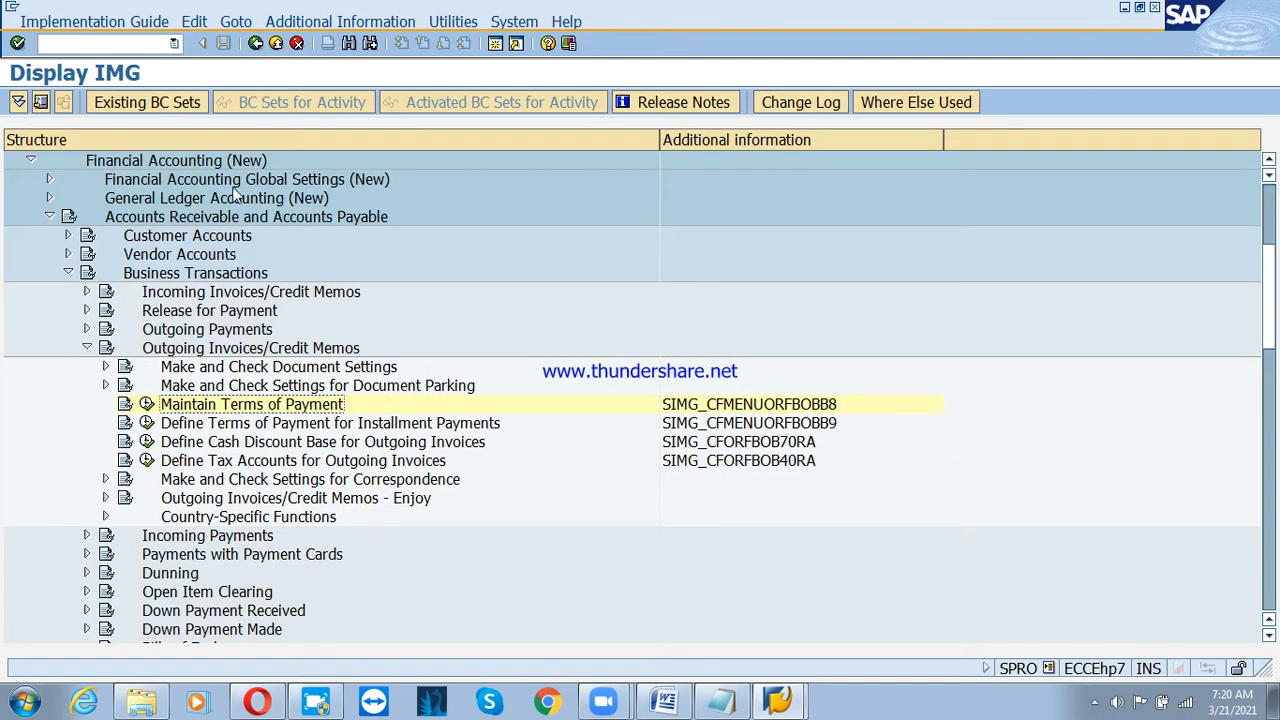
click(241, 428)
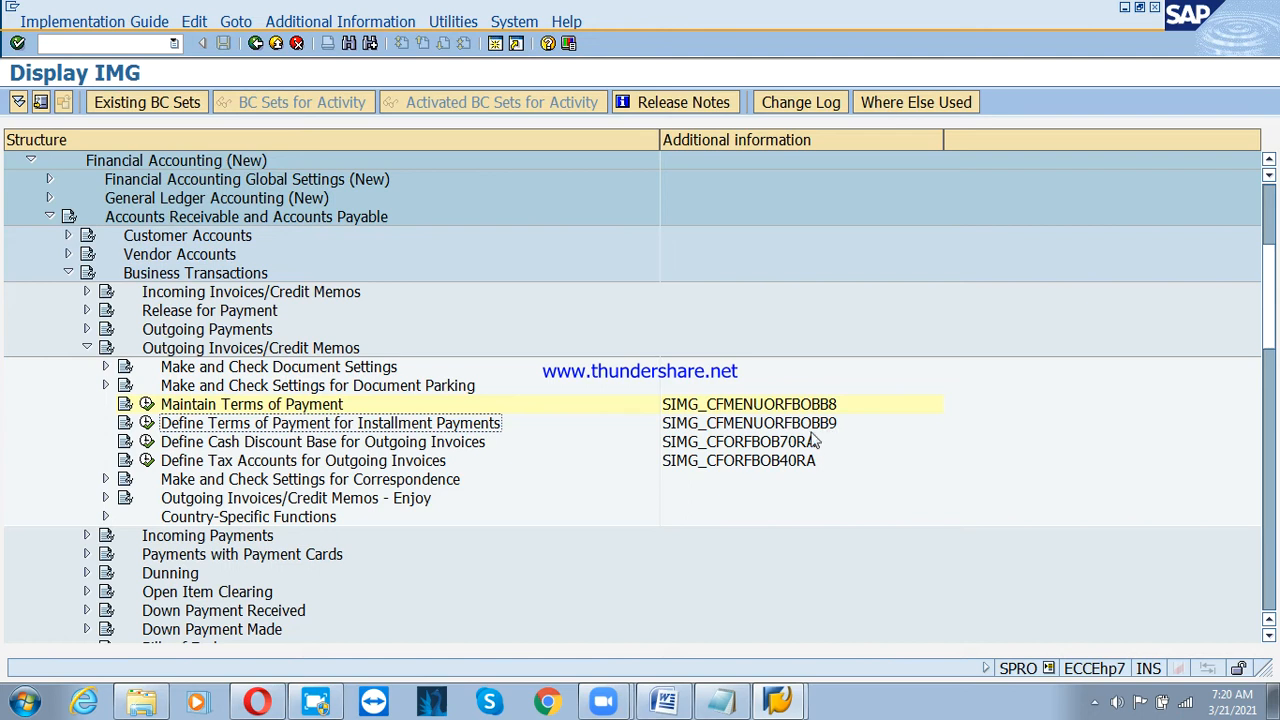
click(147, 423)
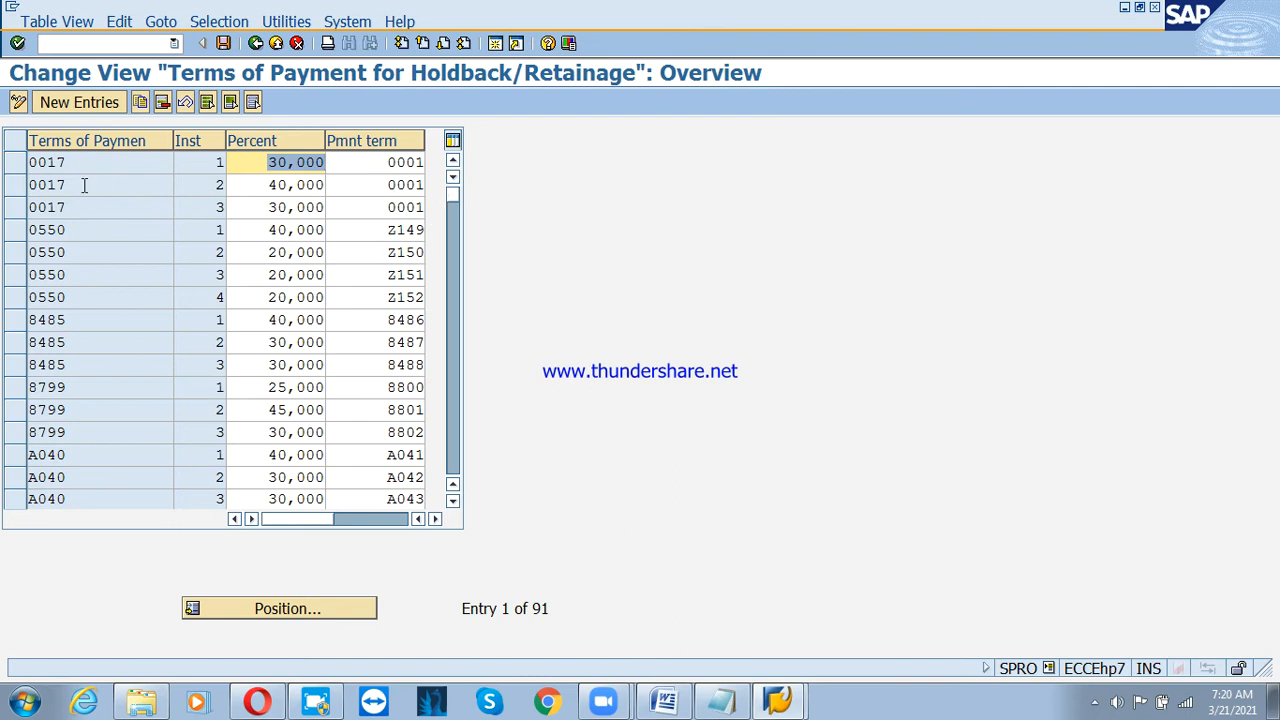
Create a new entry for PSIP assigning installment 1 at 25 percent to payment term PSI1.
click(55, 104)
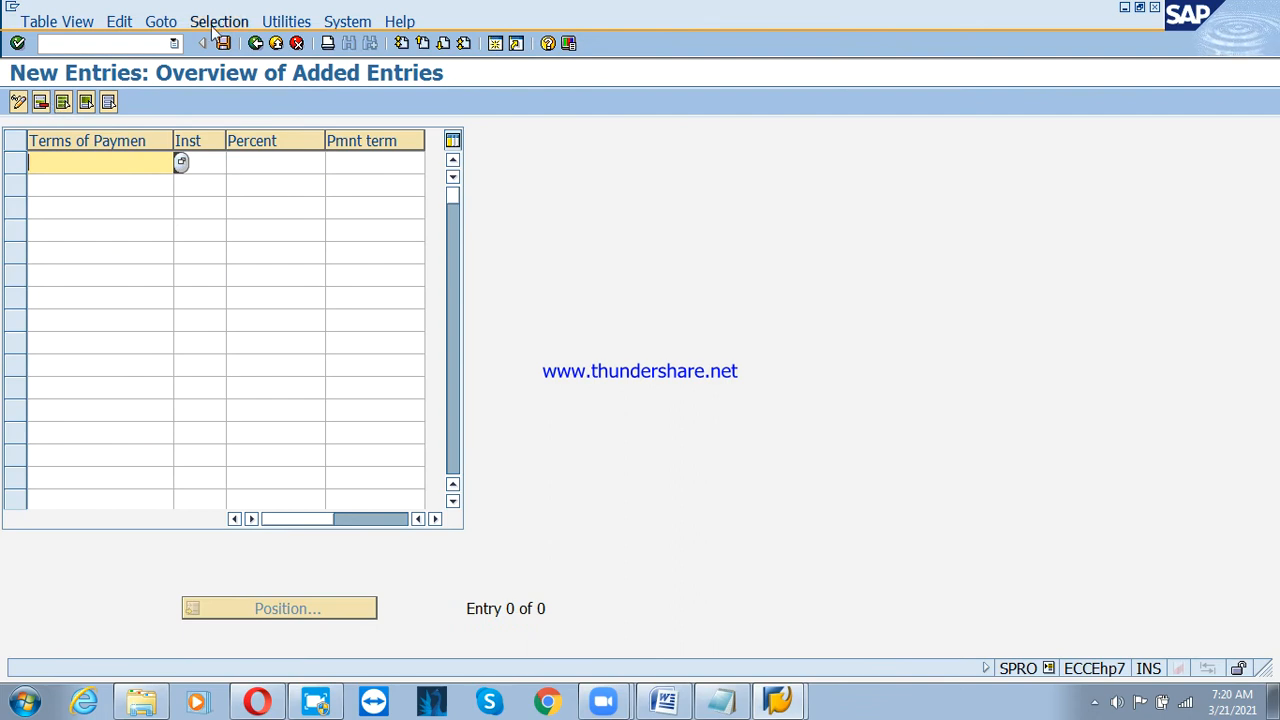
text(PI)
key(Insert)
key(BackSpace)
text(S)
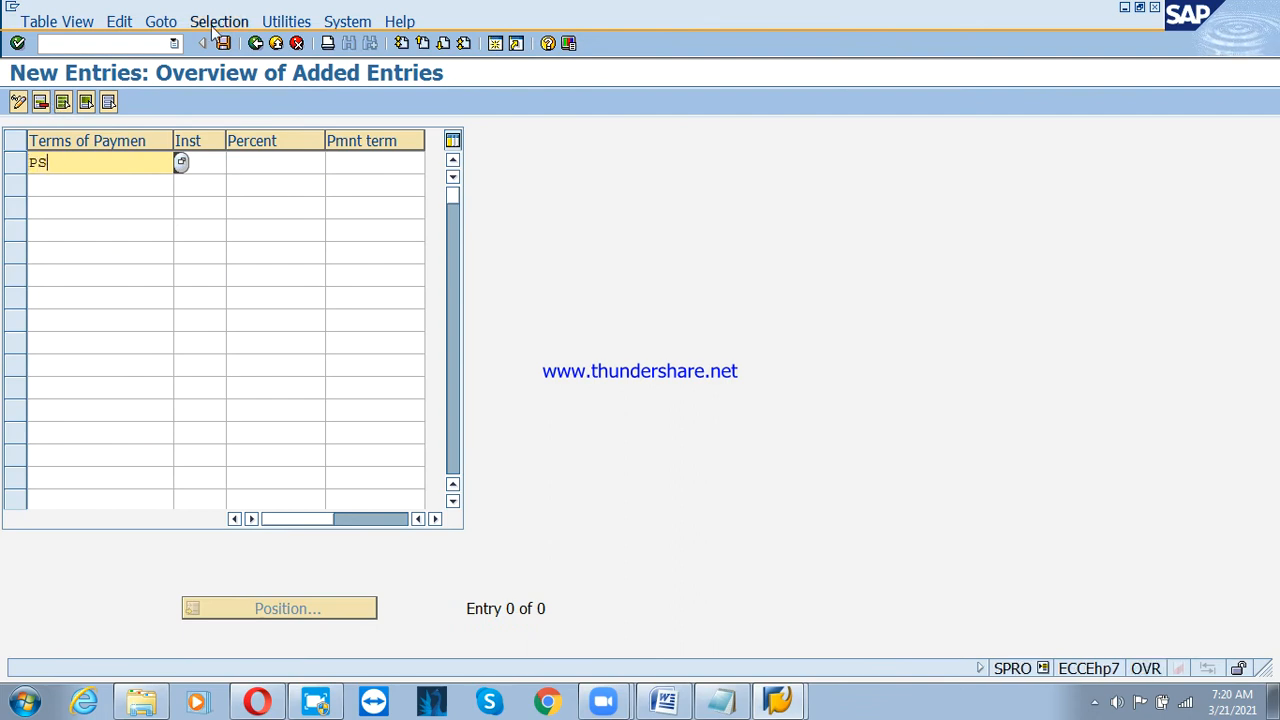
text(IP)
key(Tab)
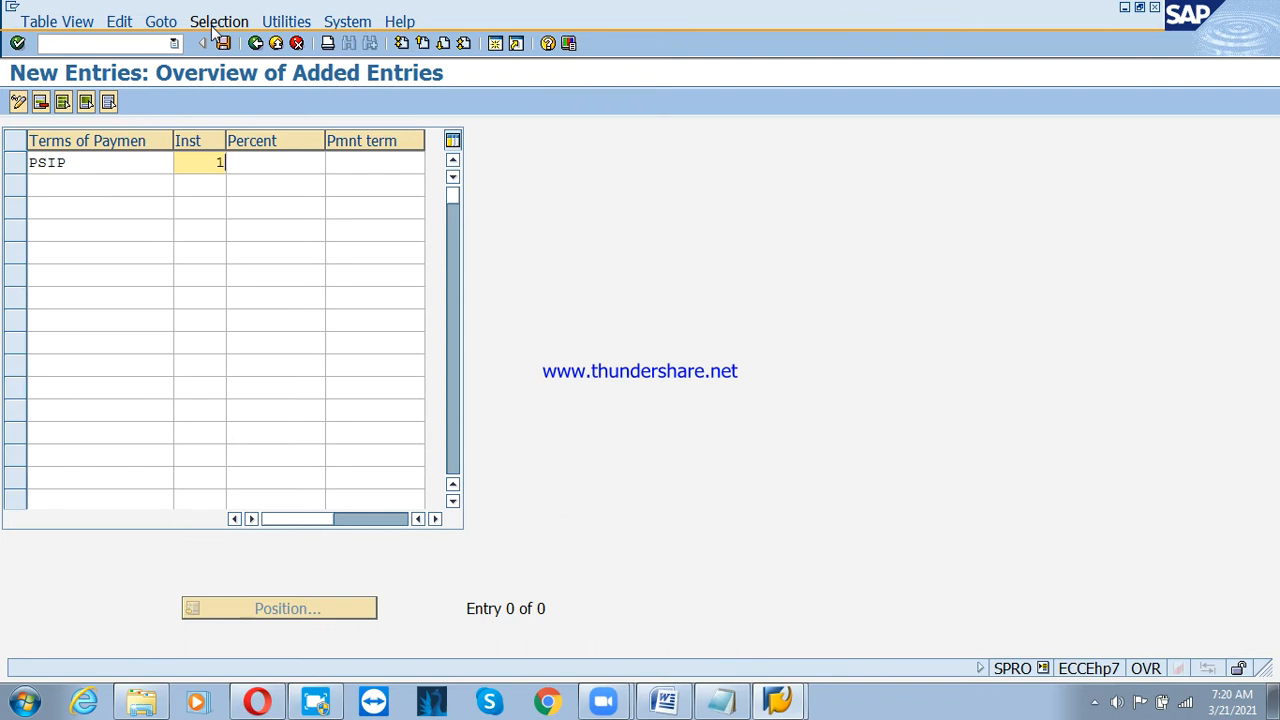
key(Tab)
text(25)
key(Tab)
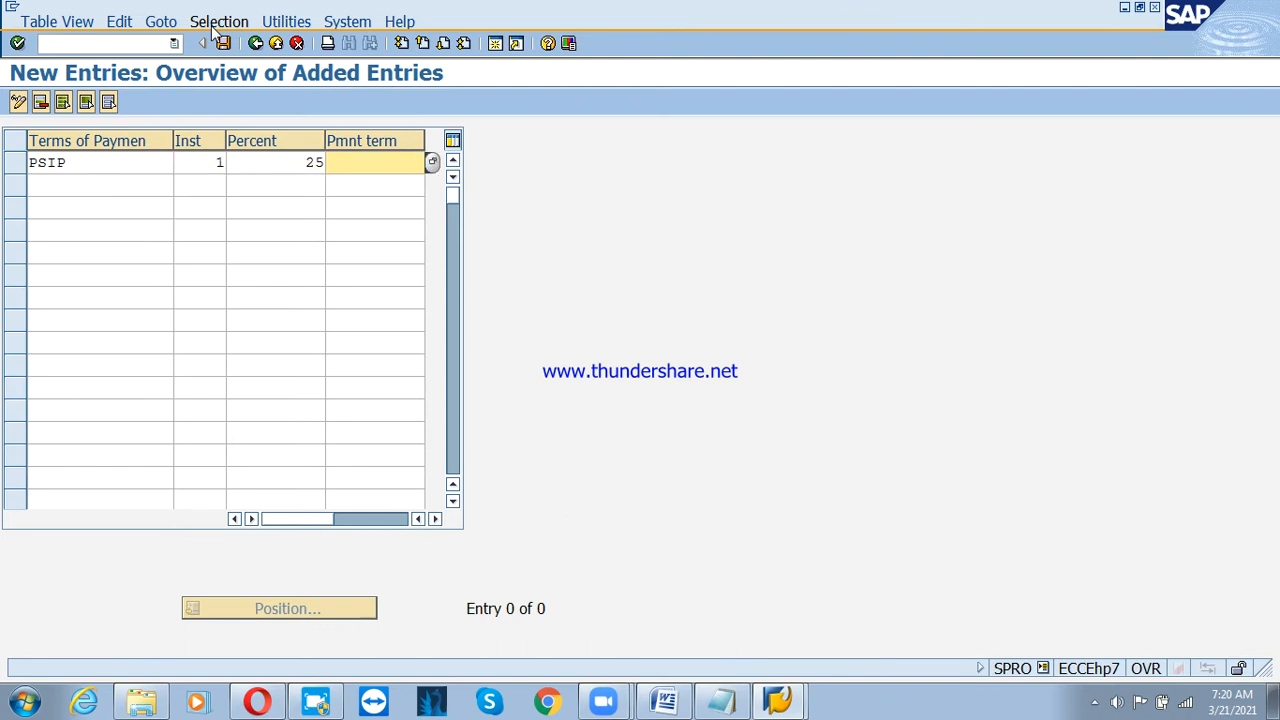
text(PSI1)
key(Tab)
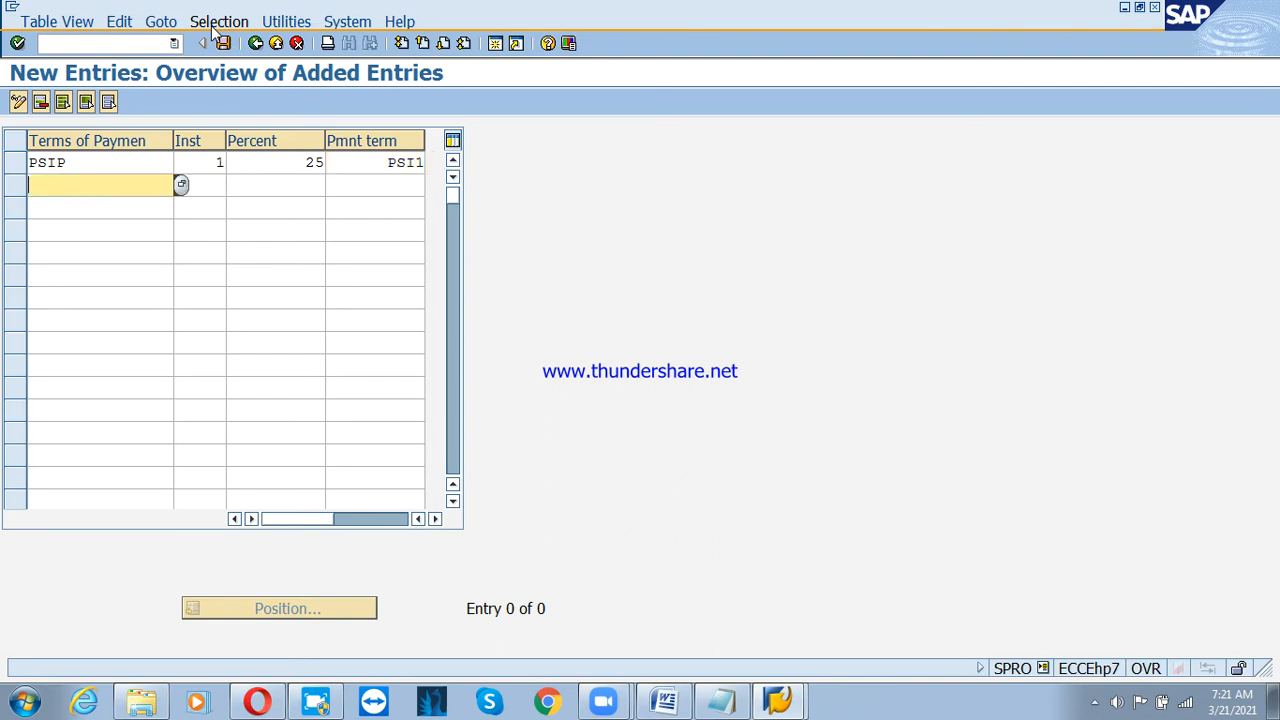
Add a second PSIP row assigning installment 2 at 25 percent to payment term PSI2.
text(PSIP)
key(Tab)
key(Tab)
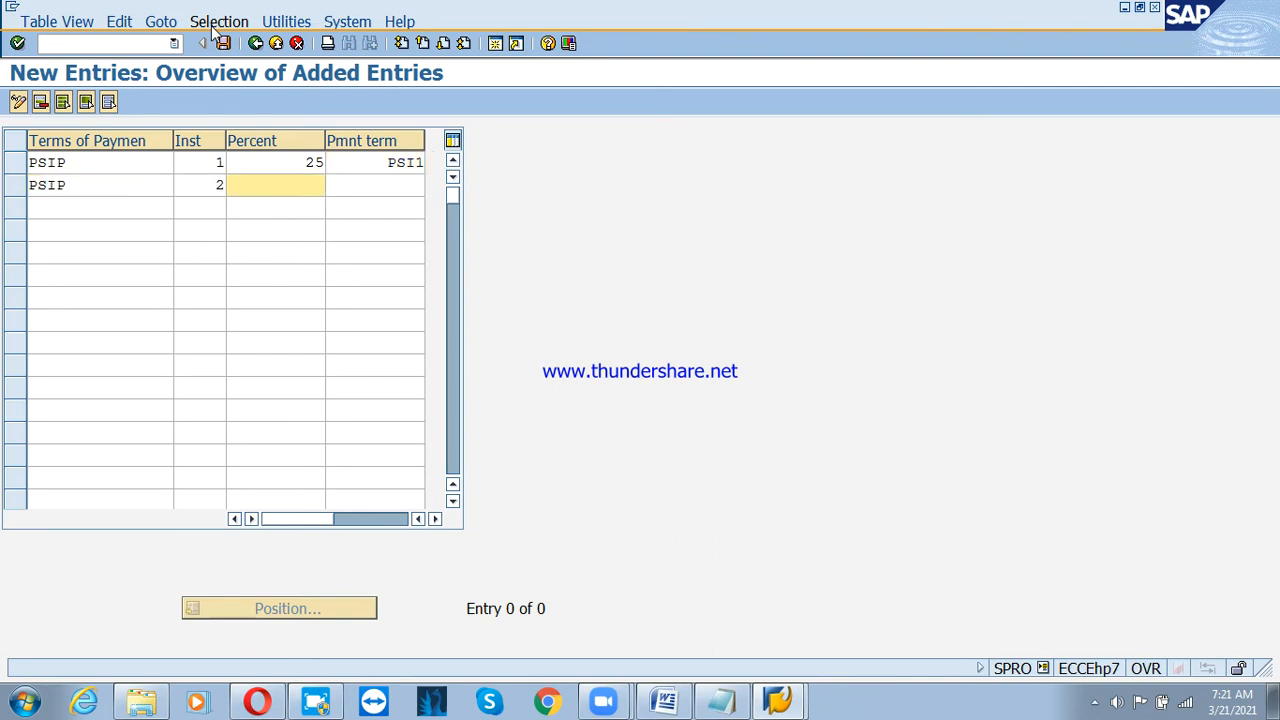
text(25)
key(Tab)
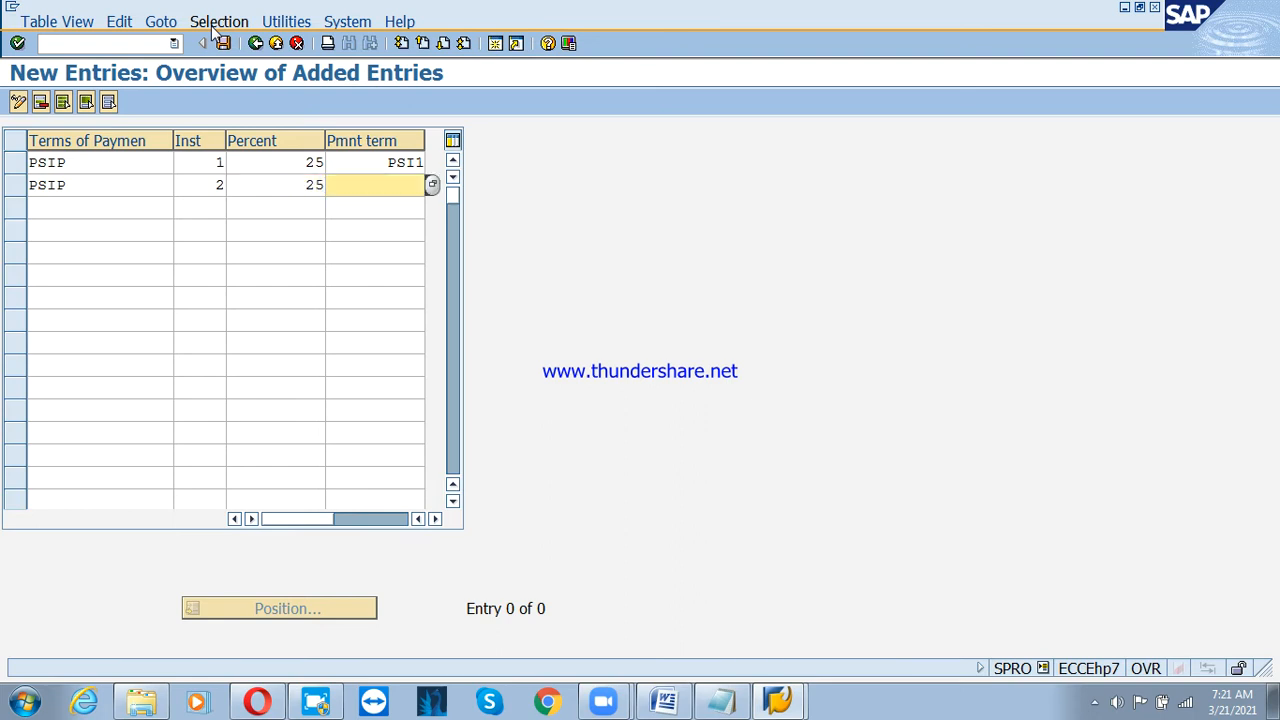
text(PSI2)
key(Tab)
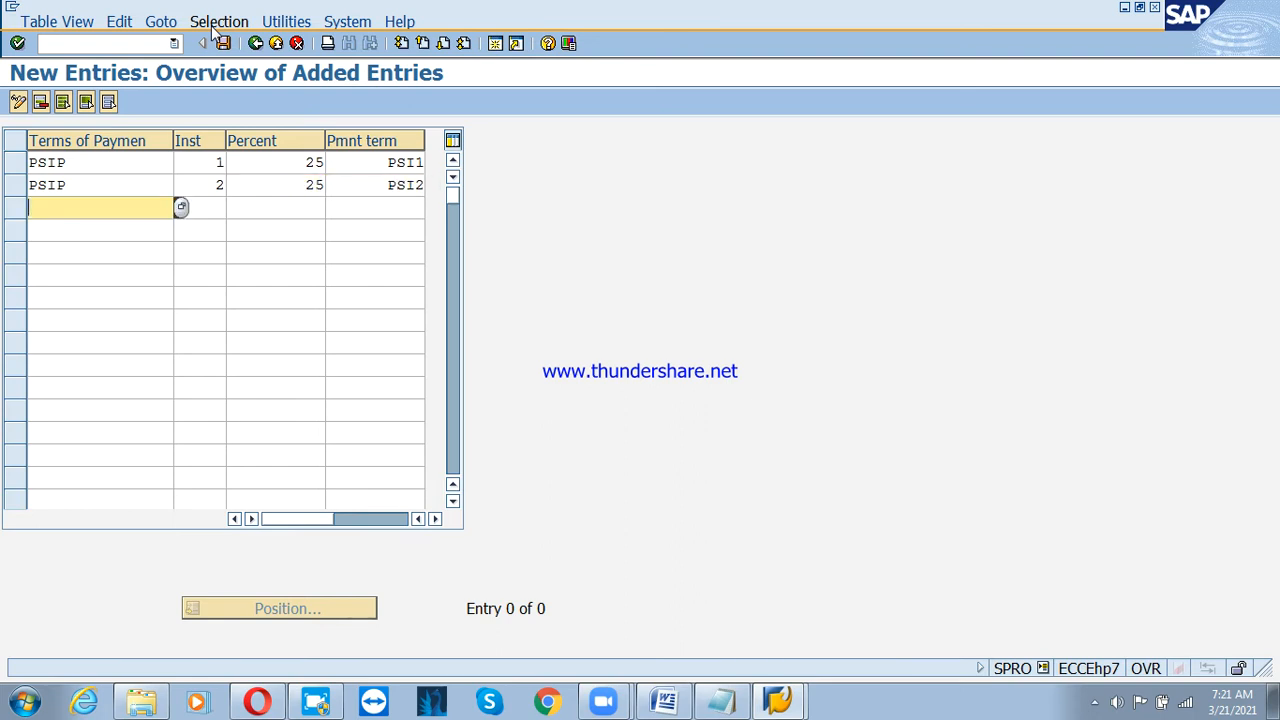
Add a third PSIP row assigning installment 3 at 25 percent to payment term PSI3.
text(PSIP)
key(Tab)
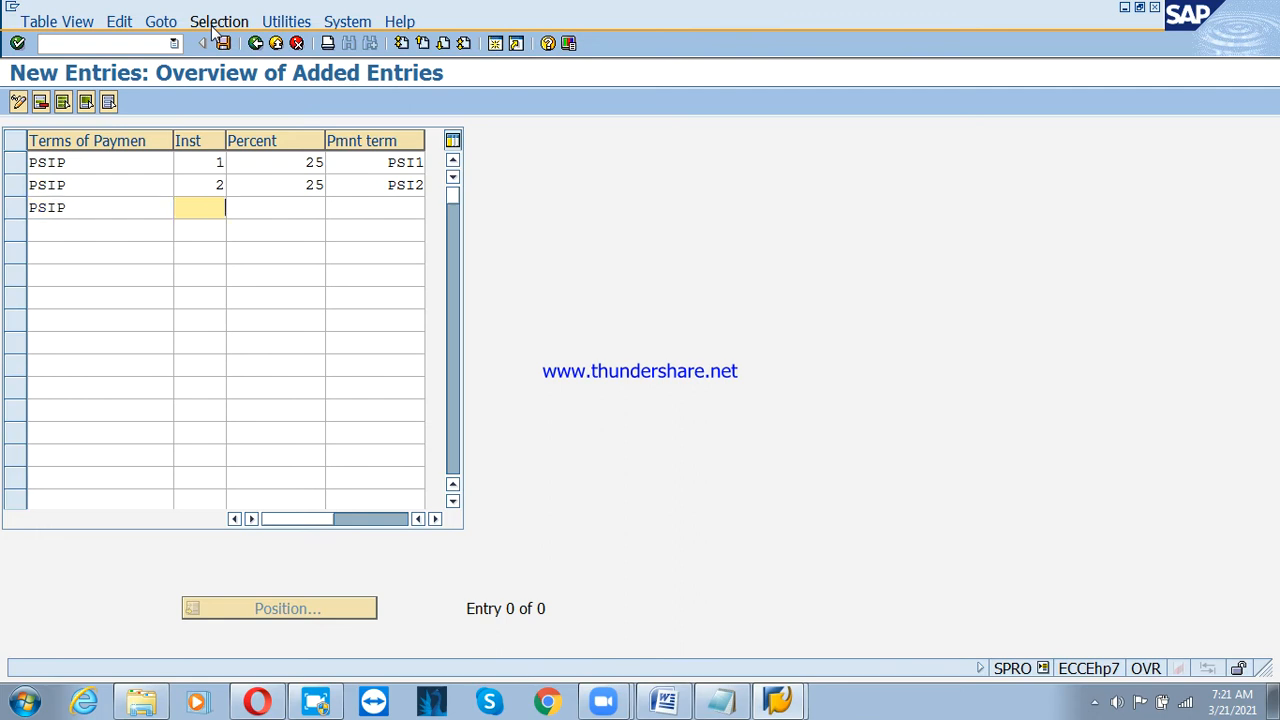
key(Tab)
text(25)
key(Tab)
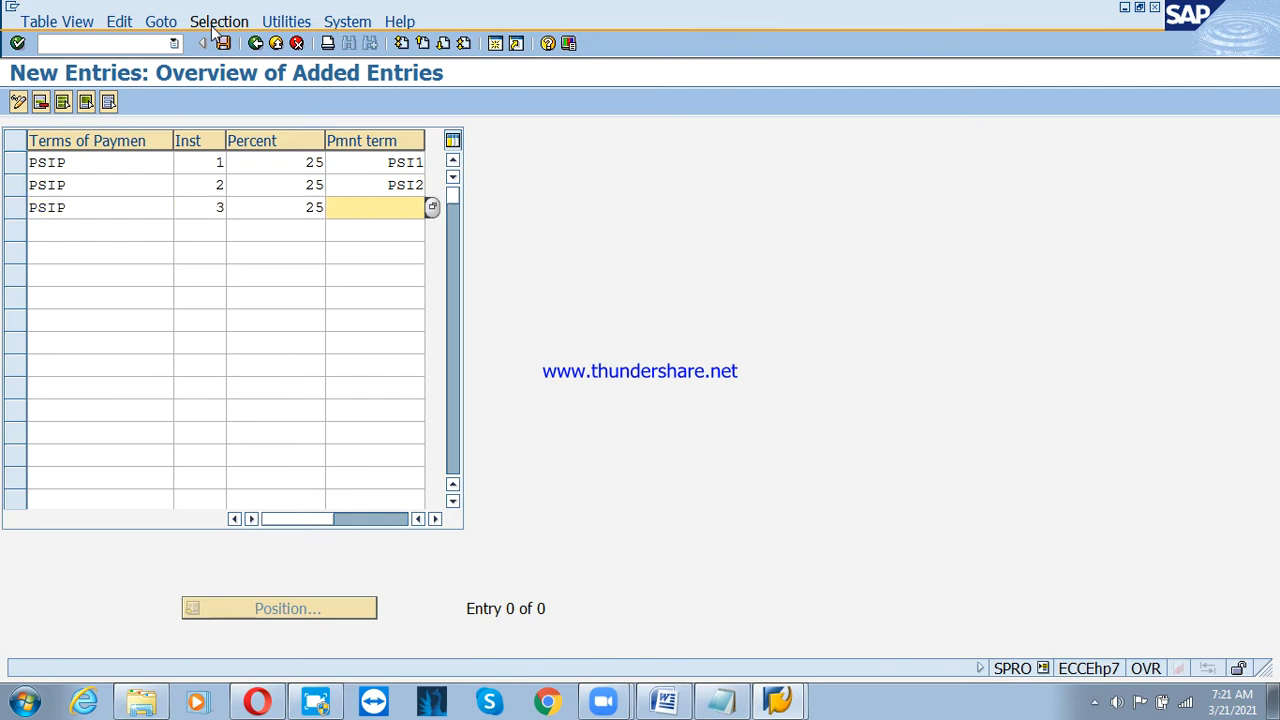
text(PSI3)
key(Tab)
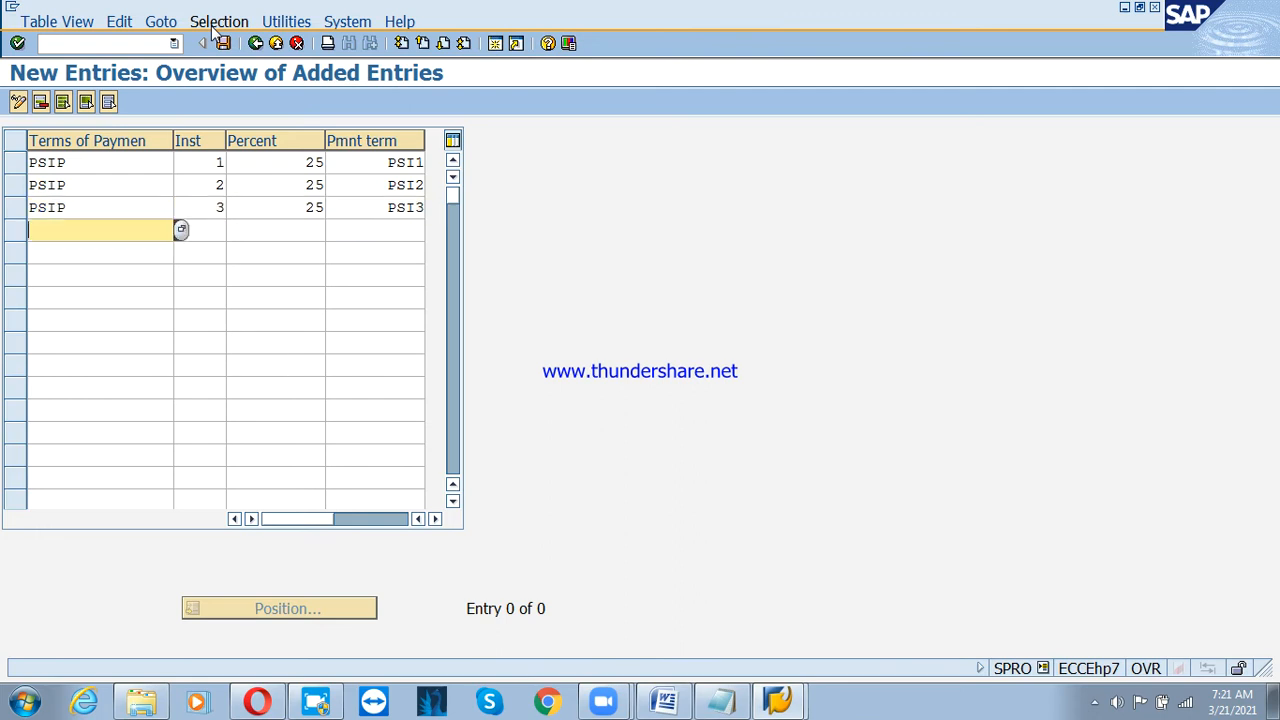
Add a fourth PSIP row assigning installment 4 at 25 percent to payment term PSI4, and validate the entries.
text(PSIP)
key(Tab)
text(4)
key(Tab)
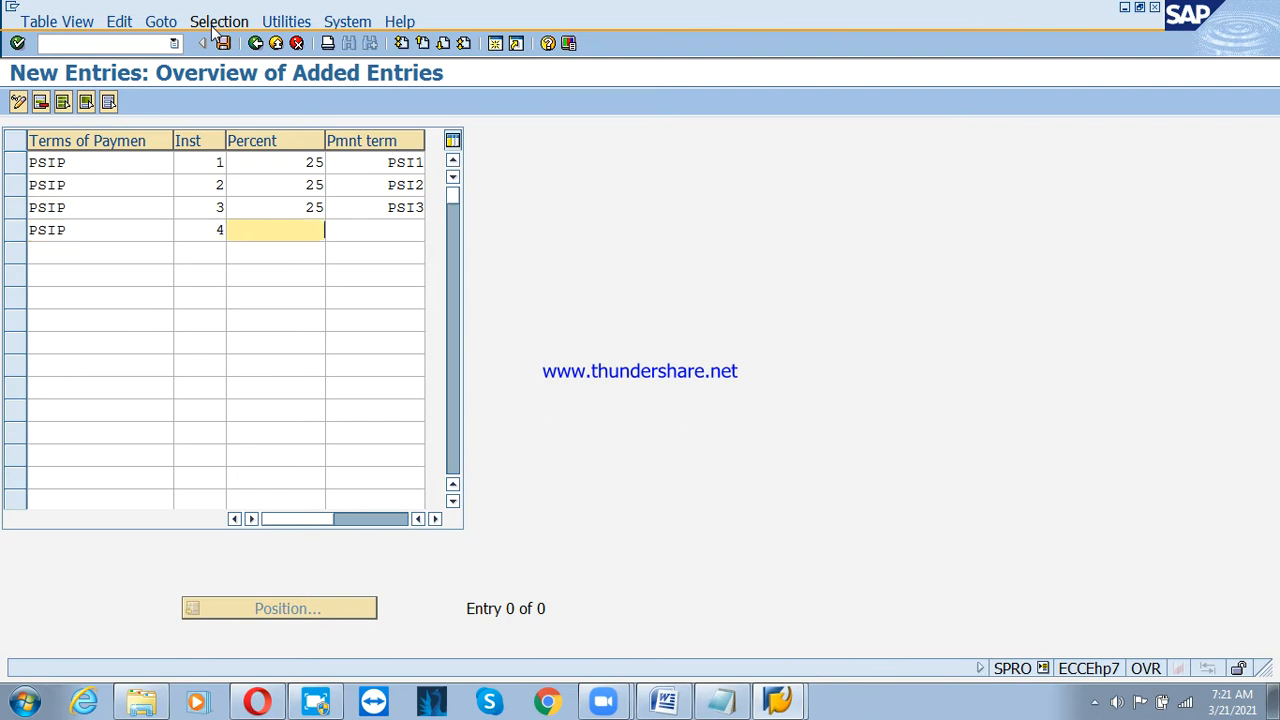
text(25)
key(Tab)
text(PSI4)
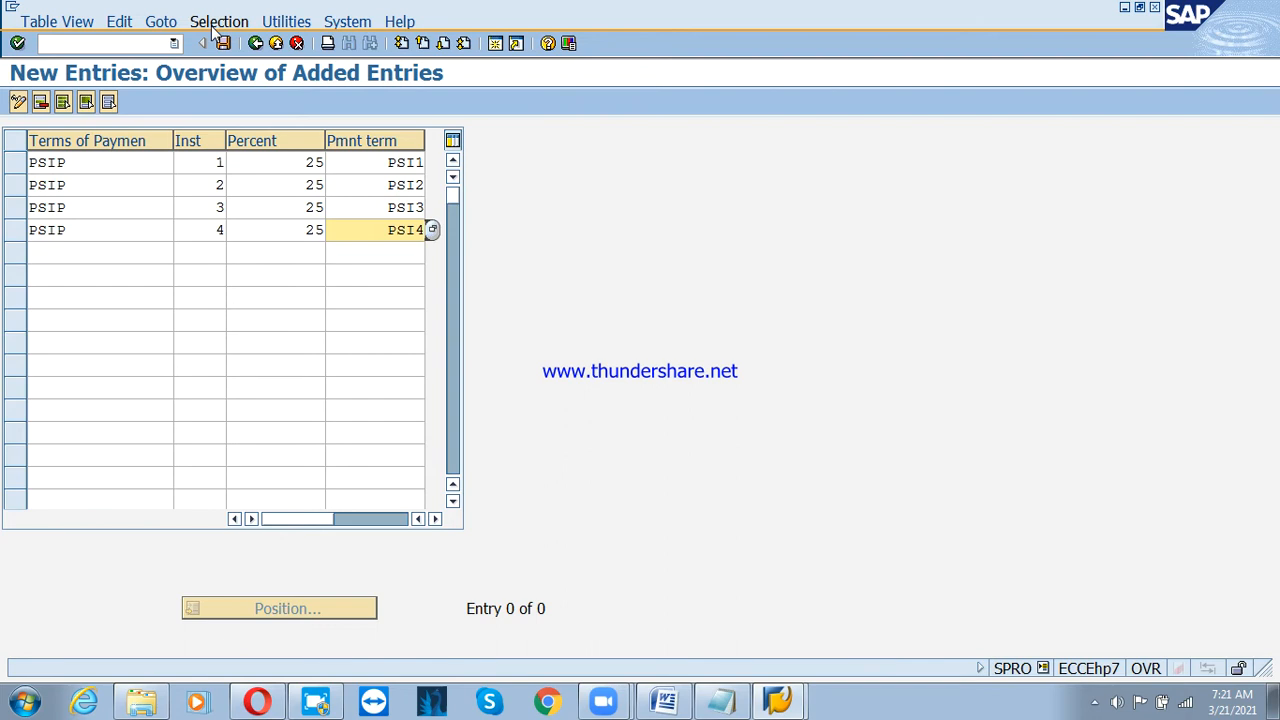
key(Return)
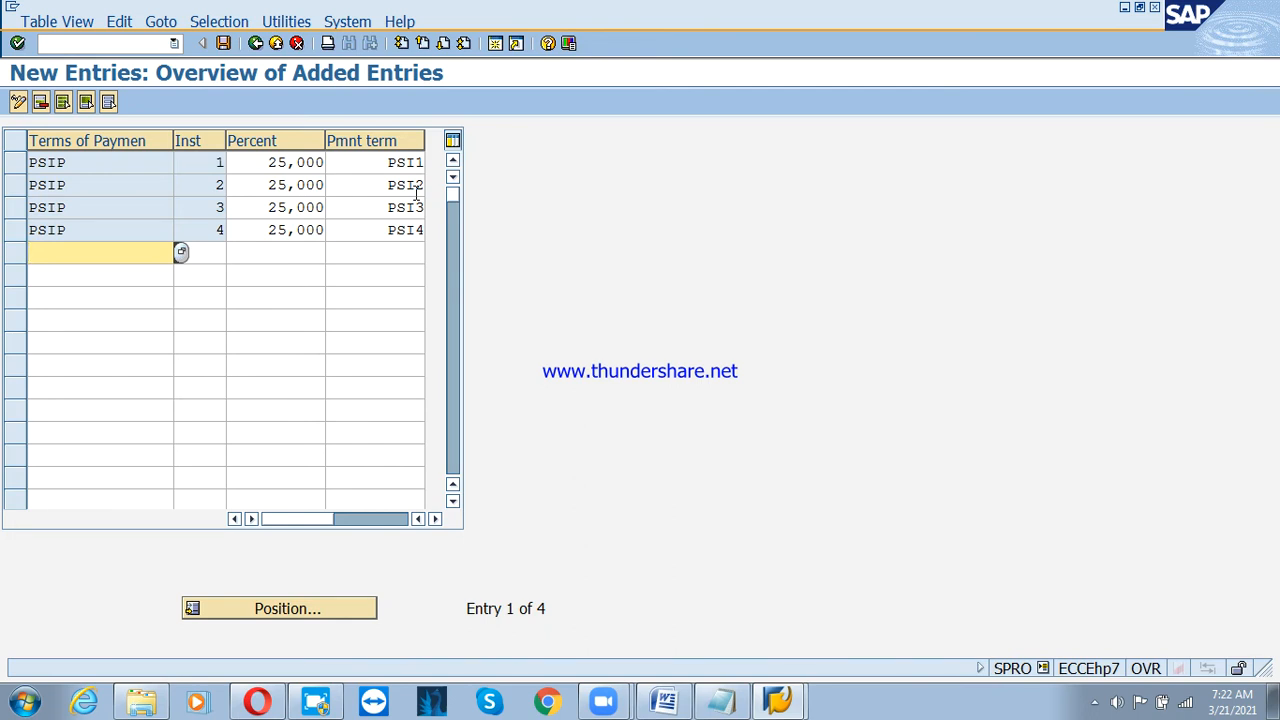
Try to save the PSIP installment entries, leave the new entries screen and choose to save the changes on exit.
click(391, 167)
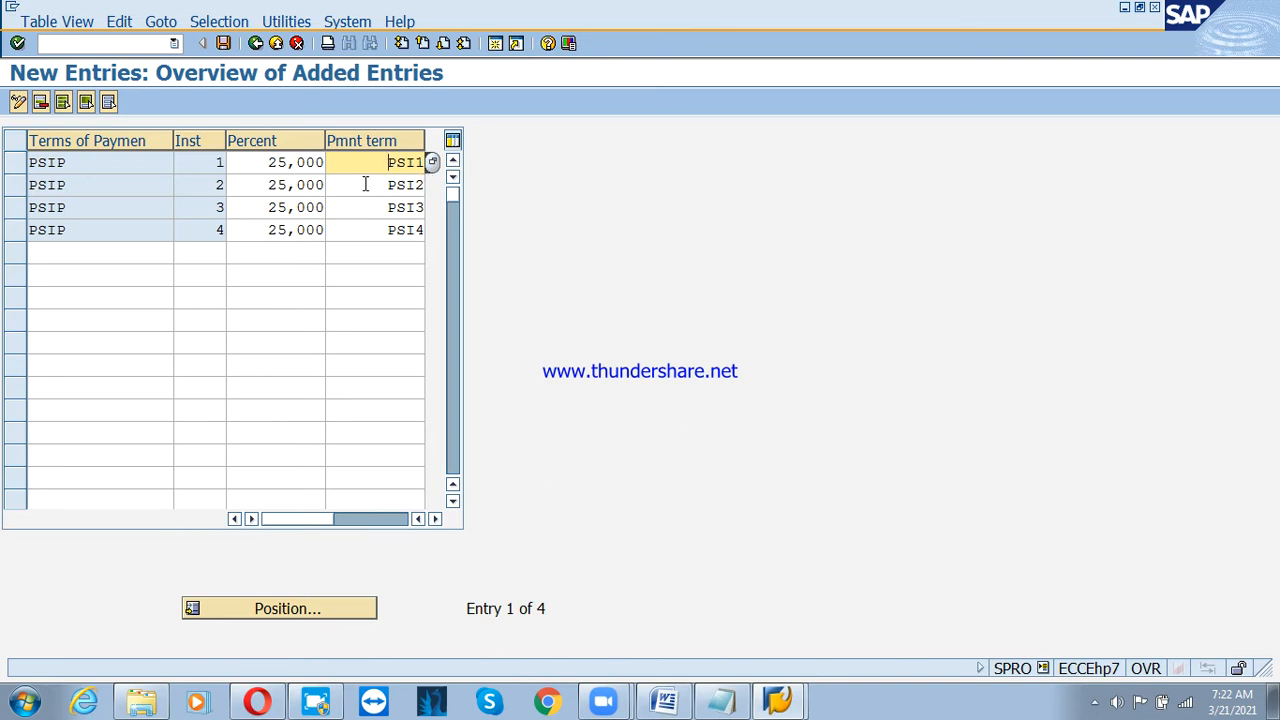
drag(258, 170, 421, 163)
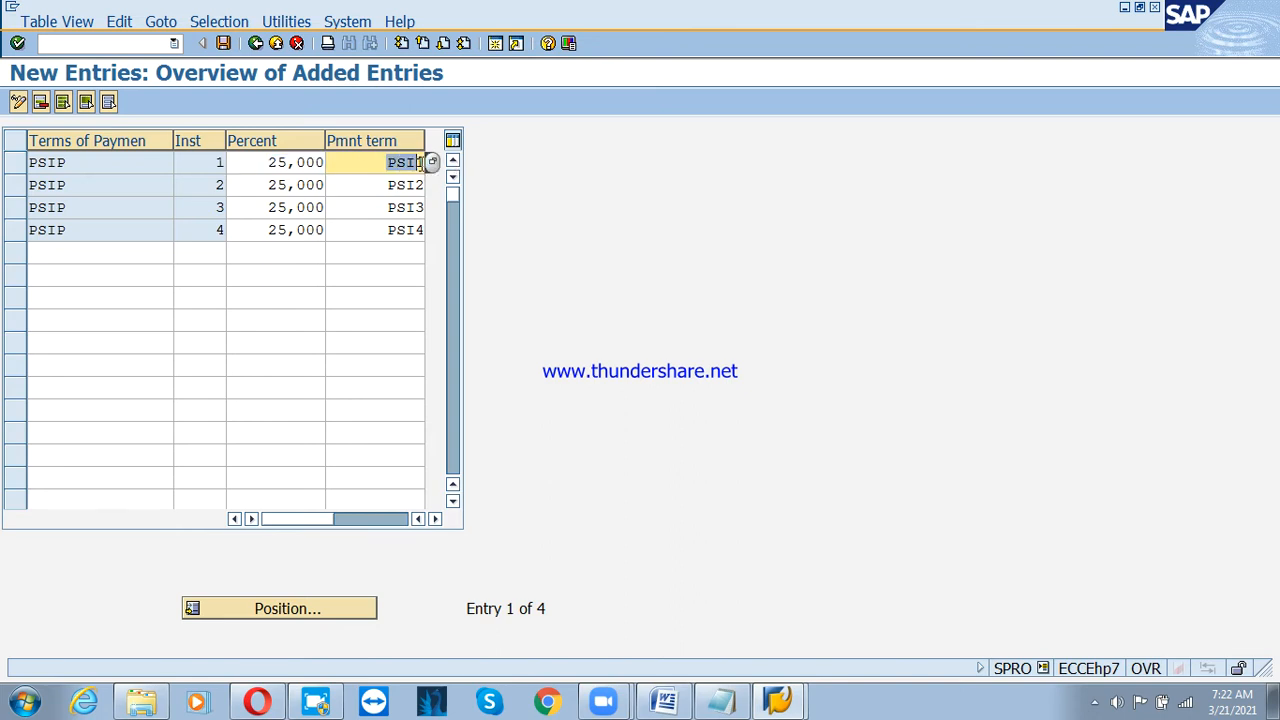
click(354, 166)
click(224, 44)
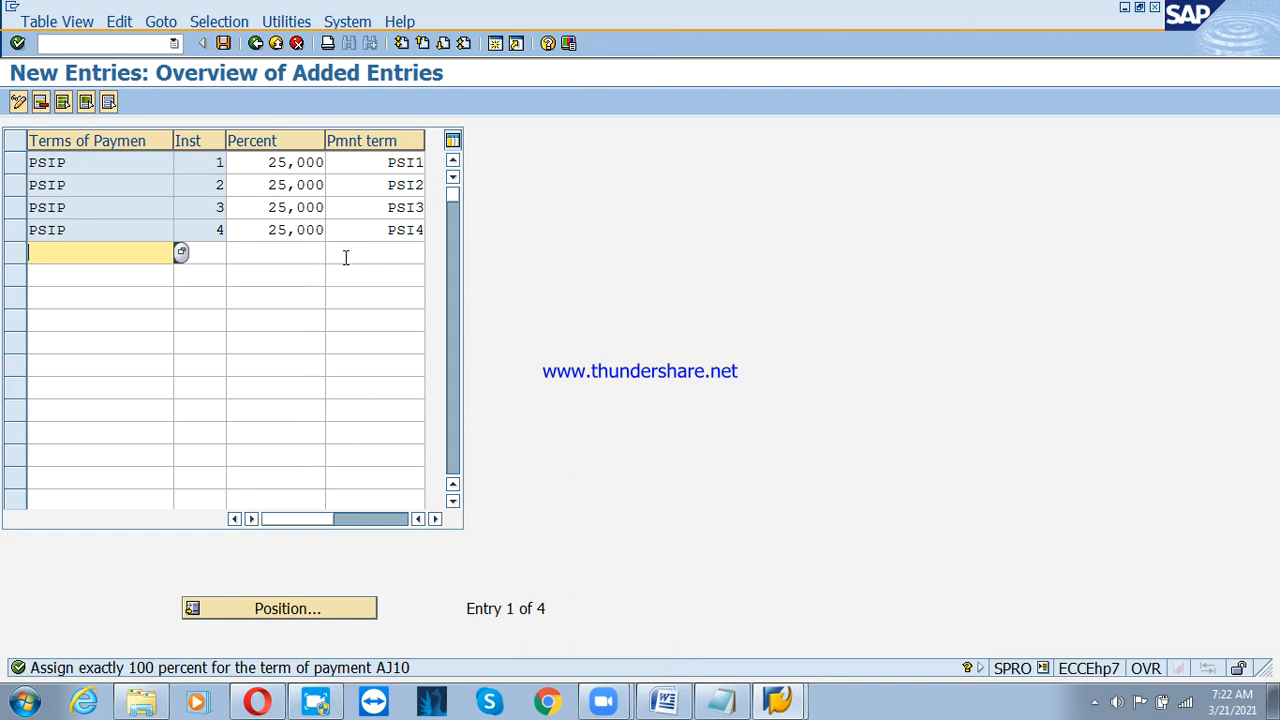
click(257, 45)
click(257, 45)
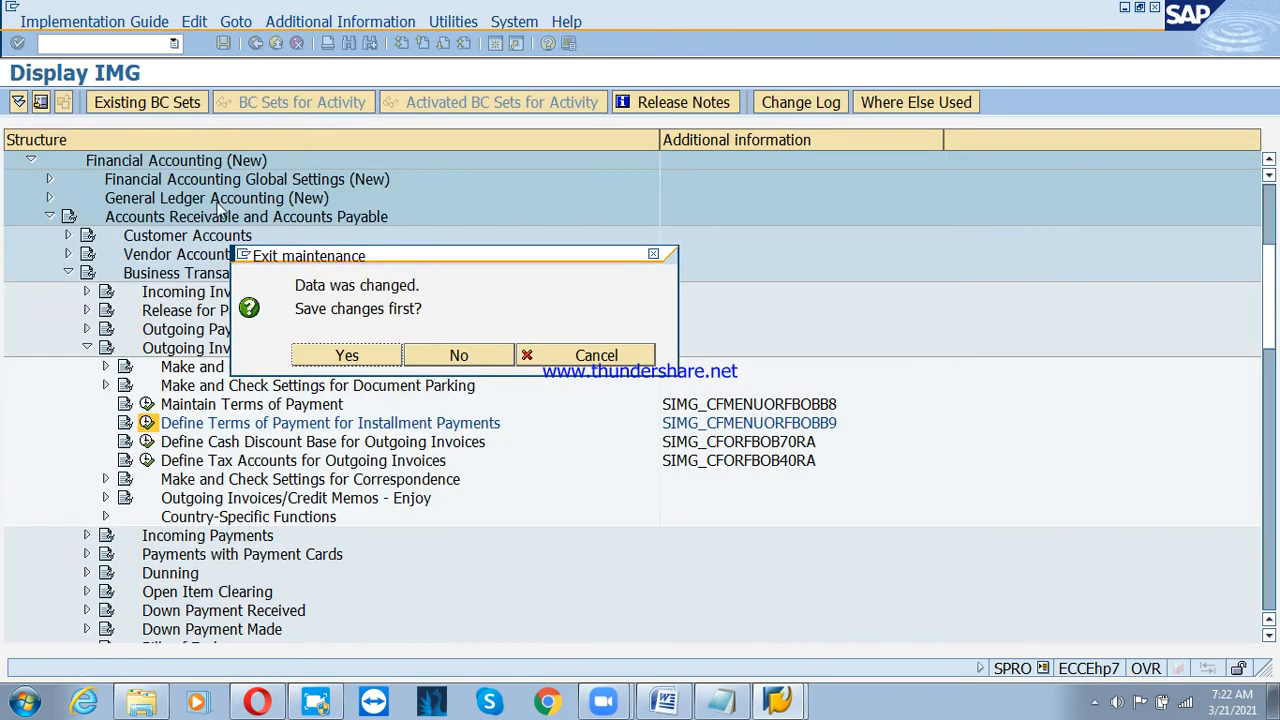
click(346, 355)
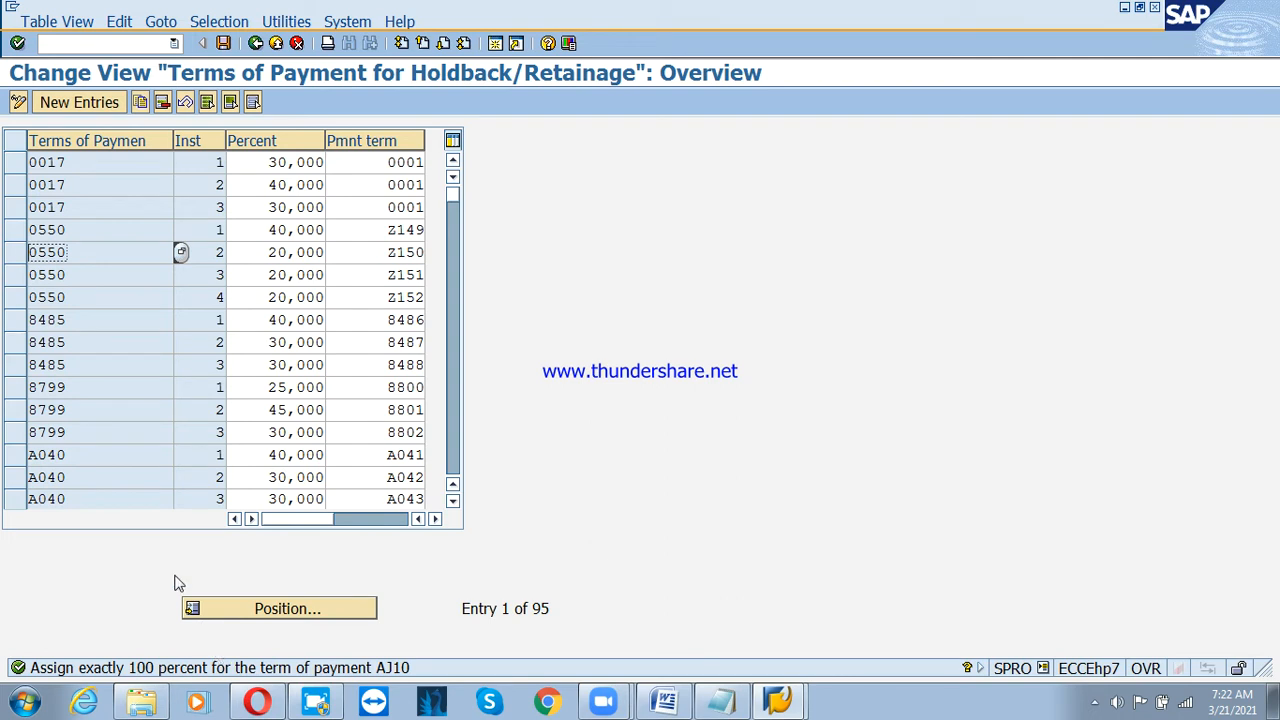
Delete both AJ10 installment rows from the terms of payment overview and save the table.
scroll(97, 411, down, 3)
scroll(91, 414, down, 1)
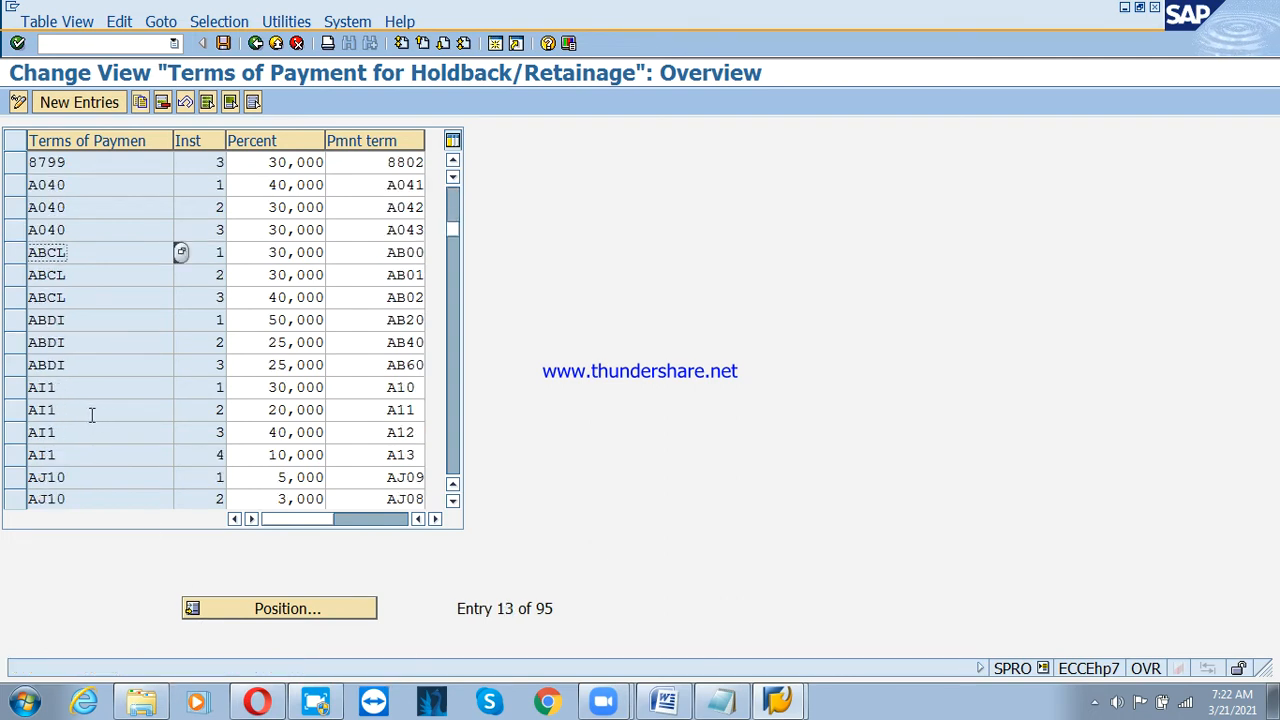
scroll(70, 446, down, 1)
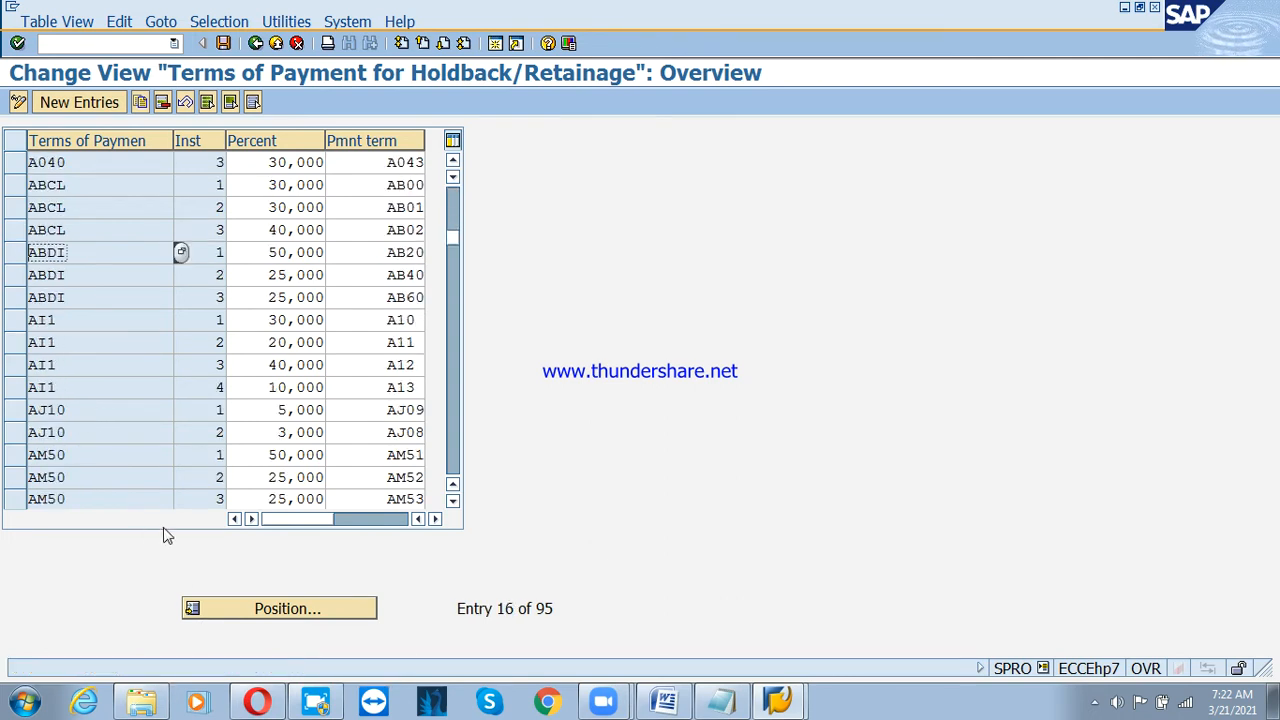
click(16, 410)
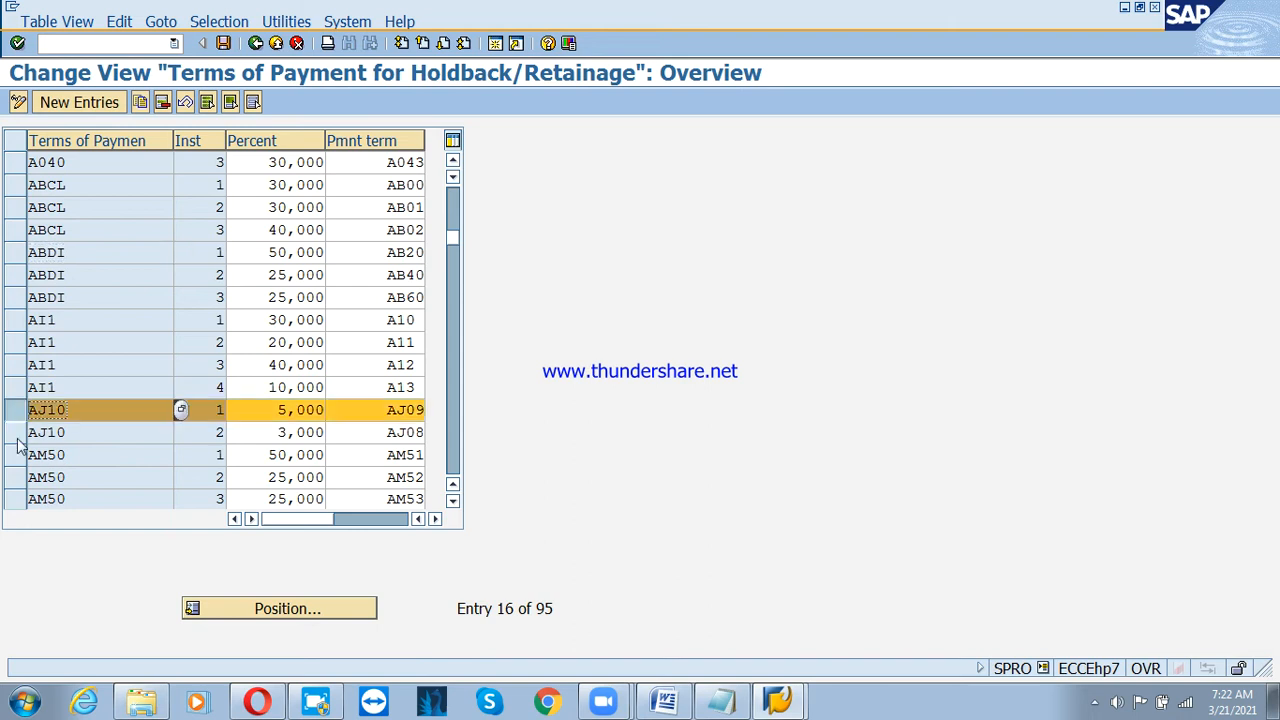
click(16, 434)
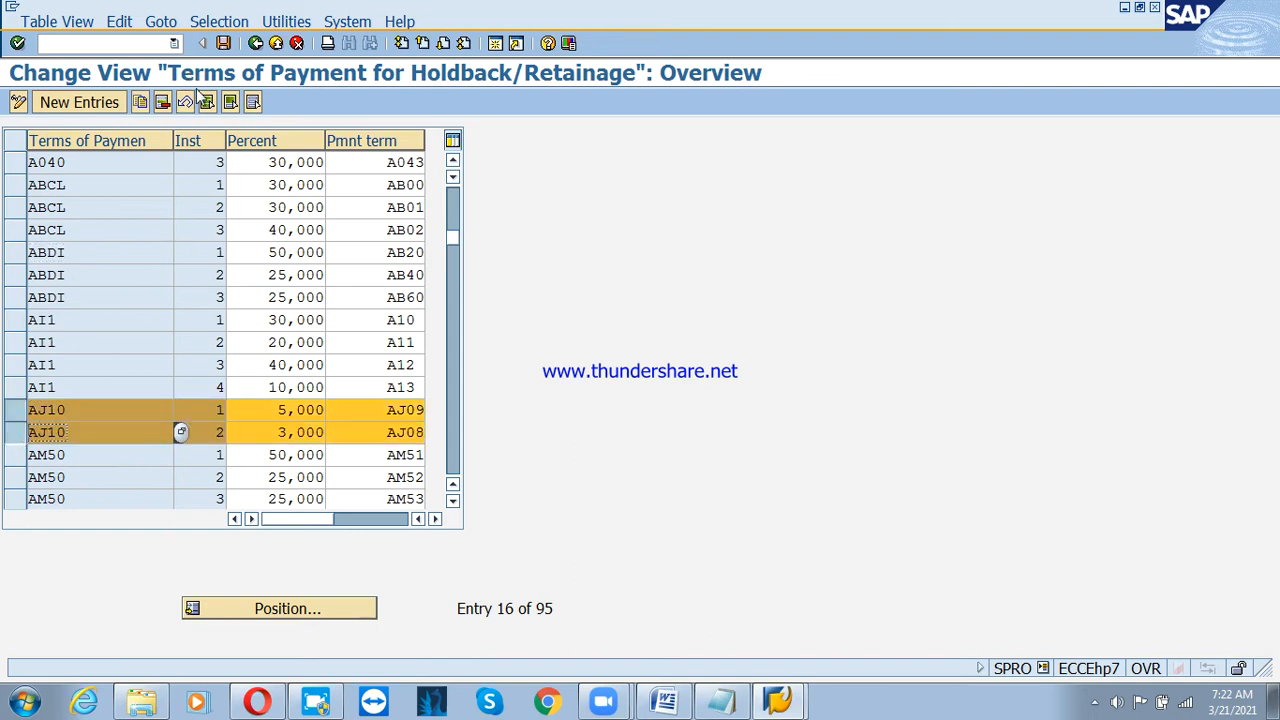
click(162, 102)
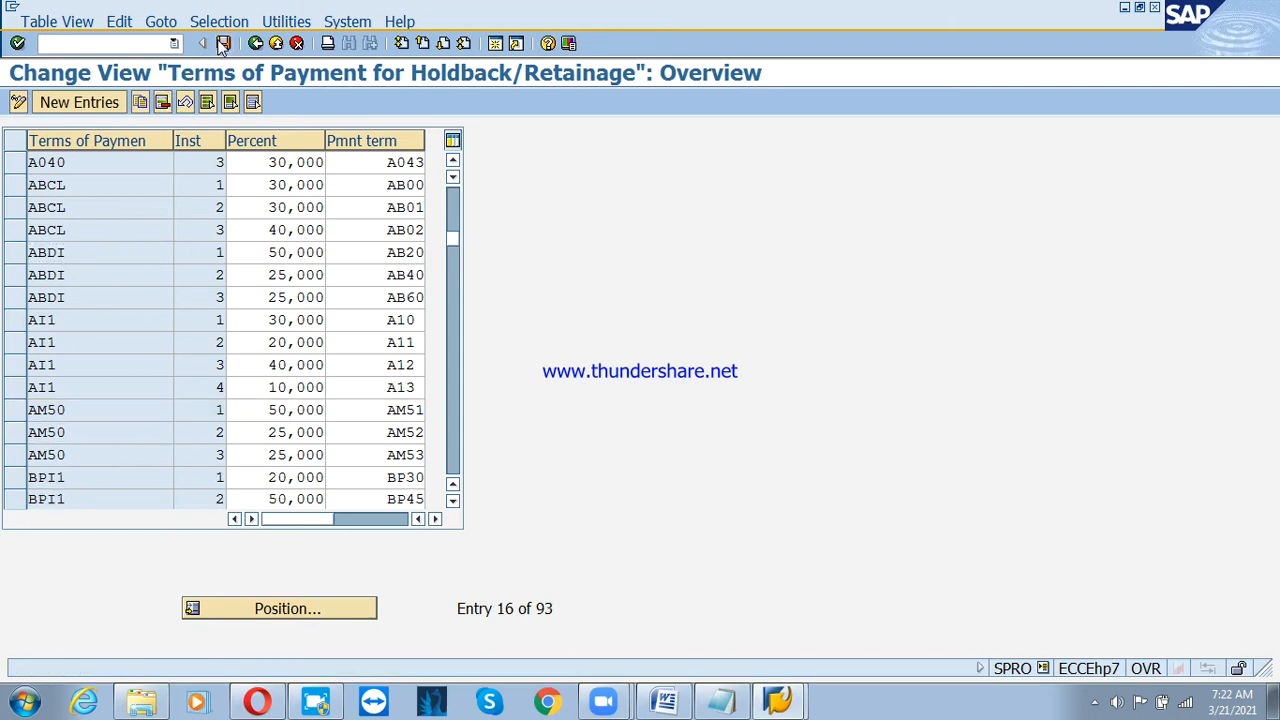
click(223, 43)
key(Return)
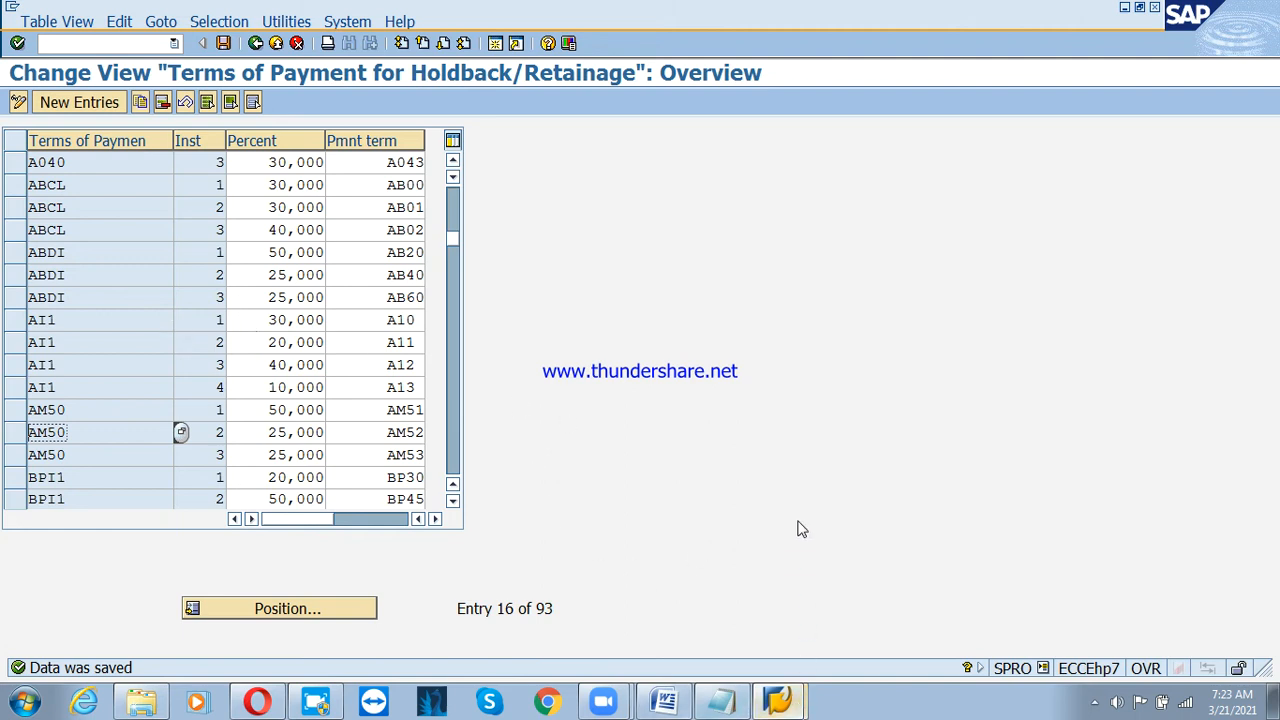
Open a new session and start the FD02 customer change transaction under Accounts Receivable master records.
click(495, 43)
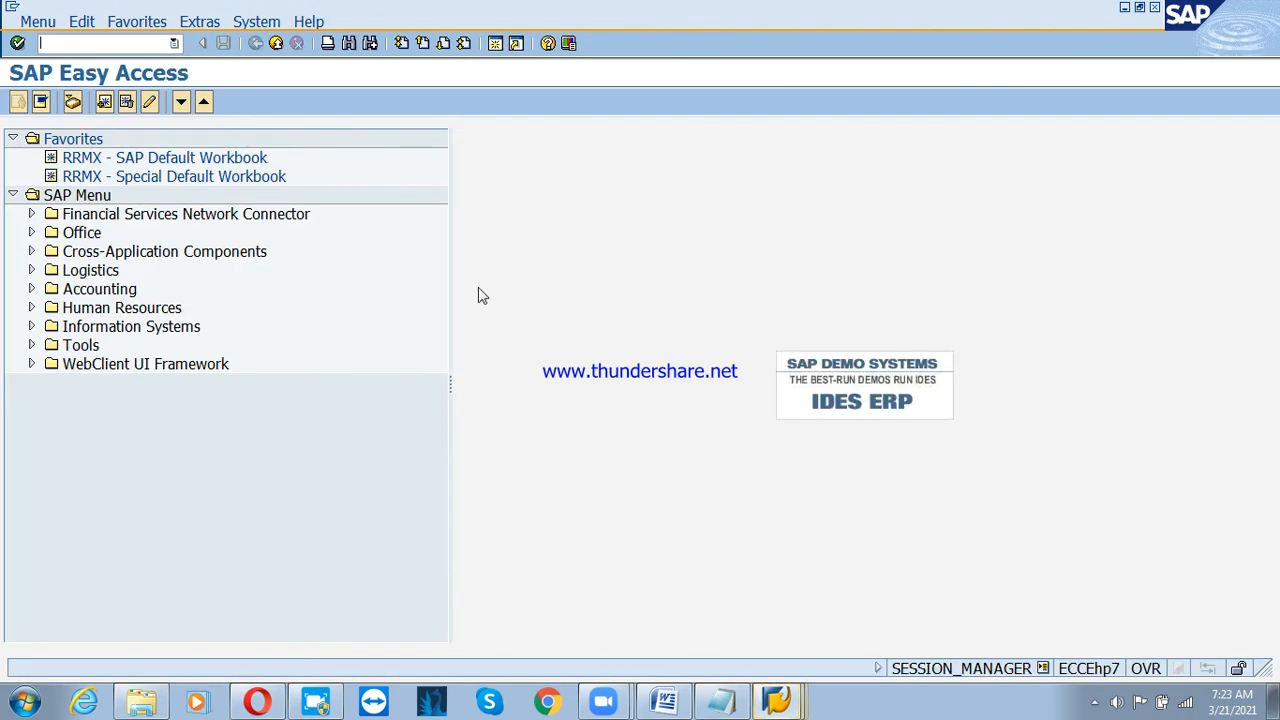
click(107, 292)
click(31, 289)
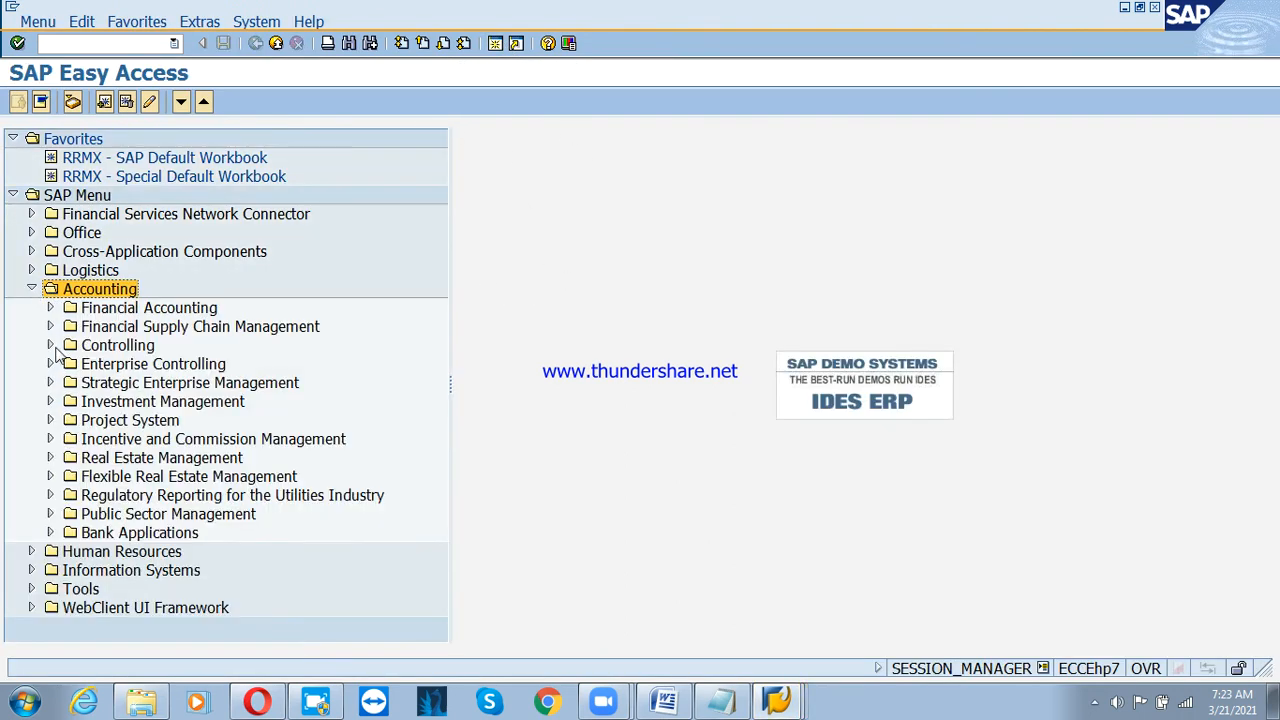
click(49, 309)
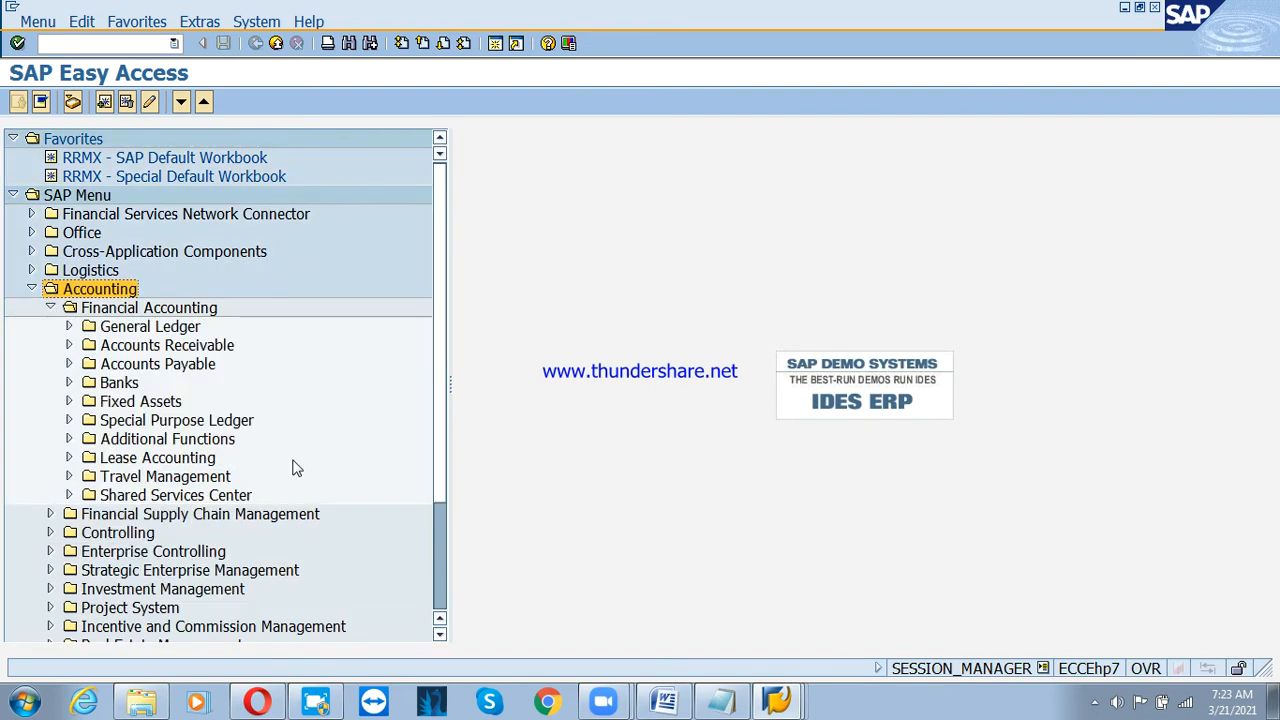
click(152, 347)
click(69, 345)
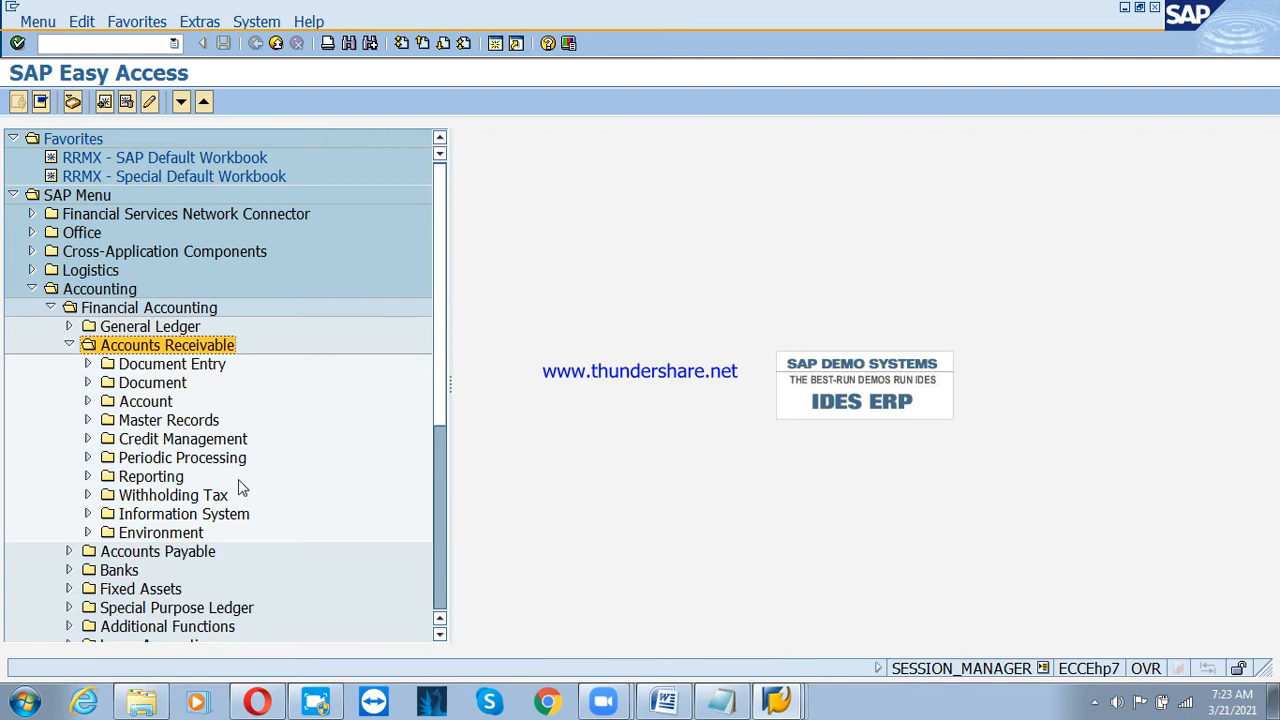
click(111, 424)
click(89, 420)
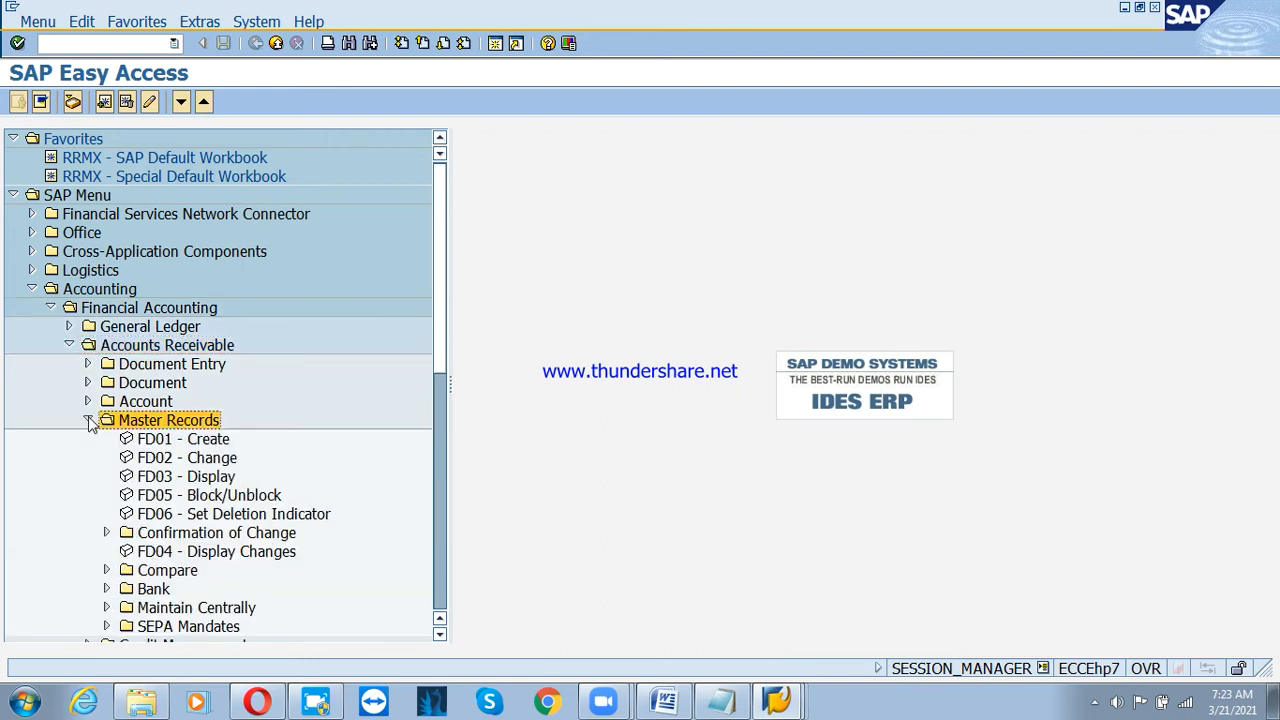
click(193, 462)
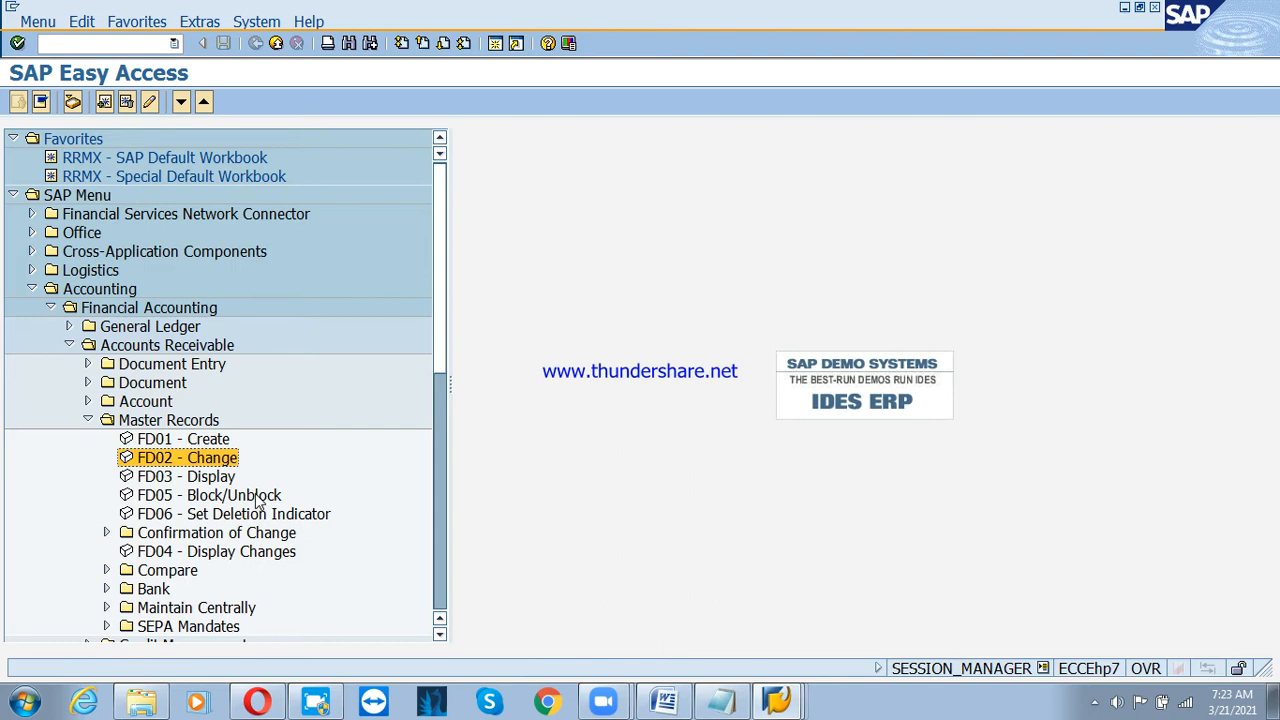
double_click(174, 459)
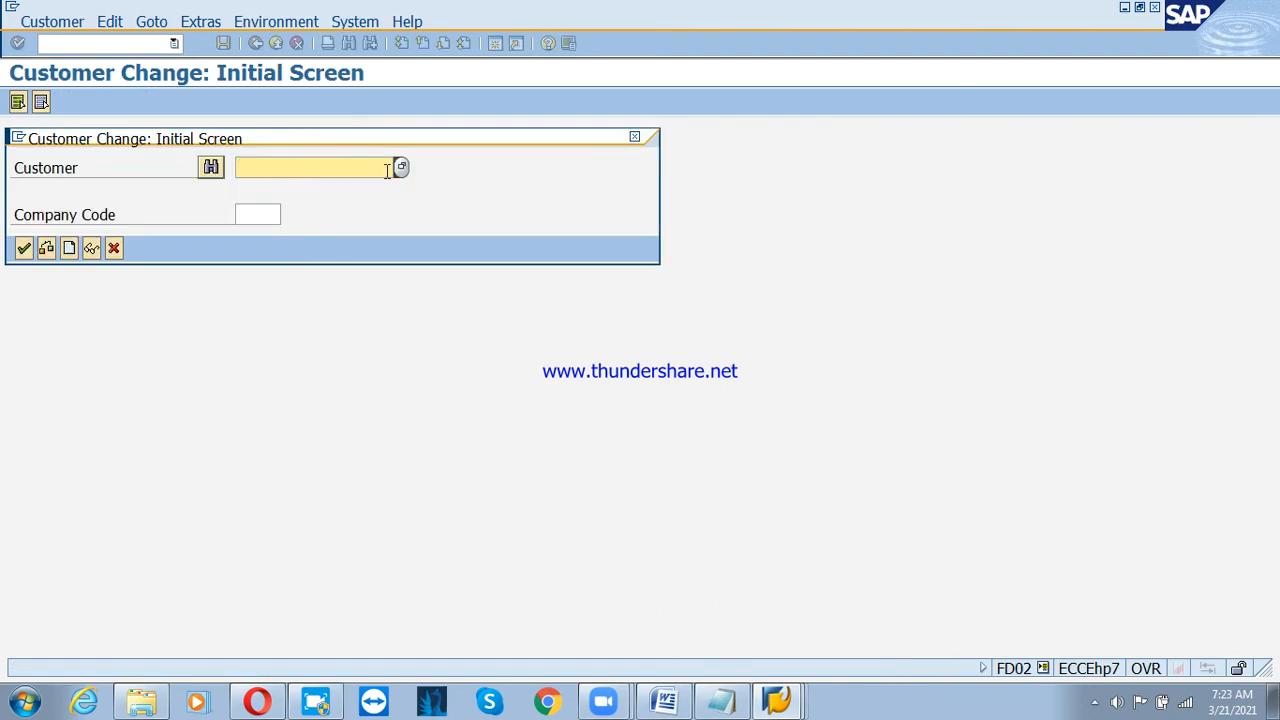
Search for customer accounts by company code PSD from the customer field.
click(266, 213)
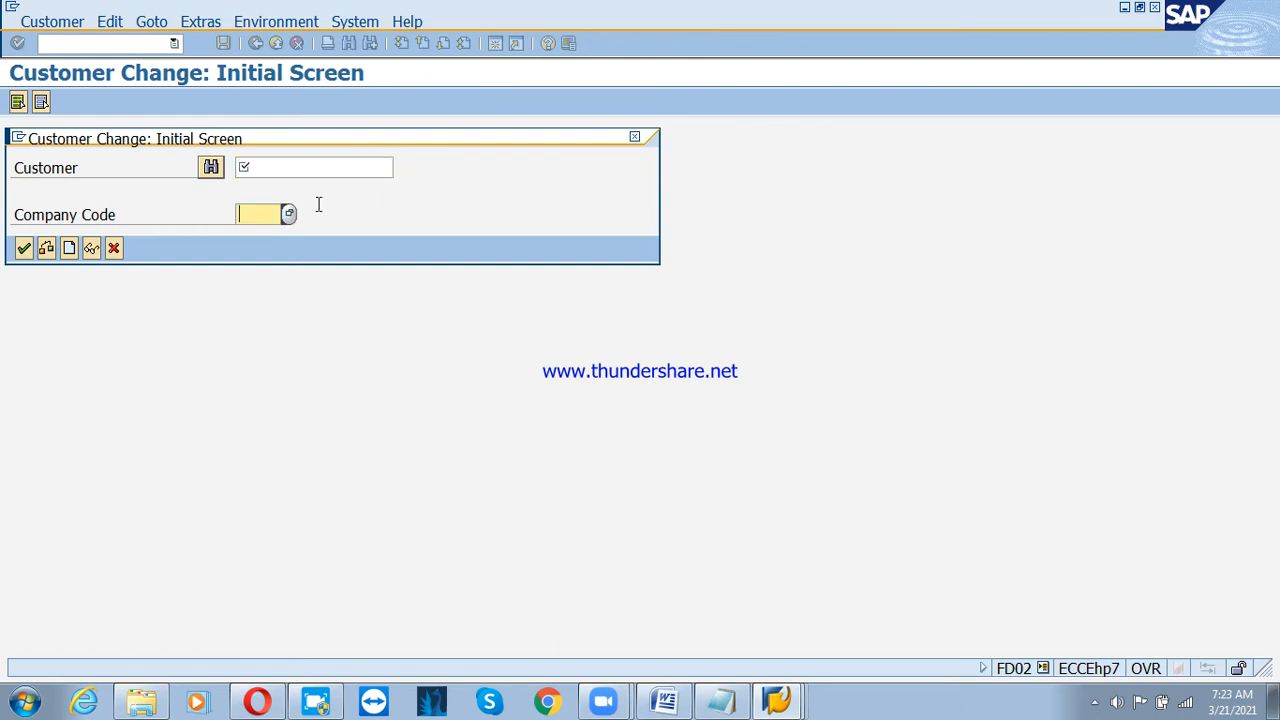
click(366, 166)
click(400, 167)
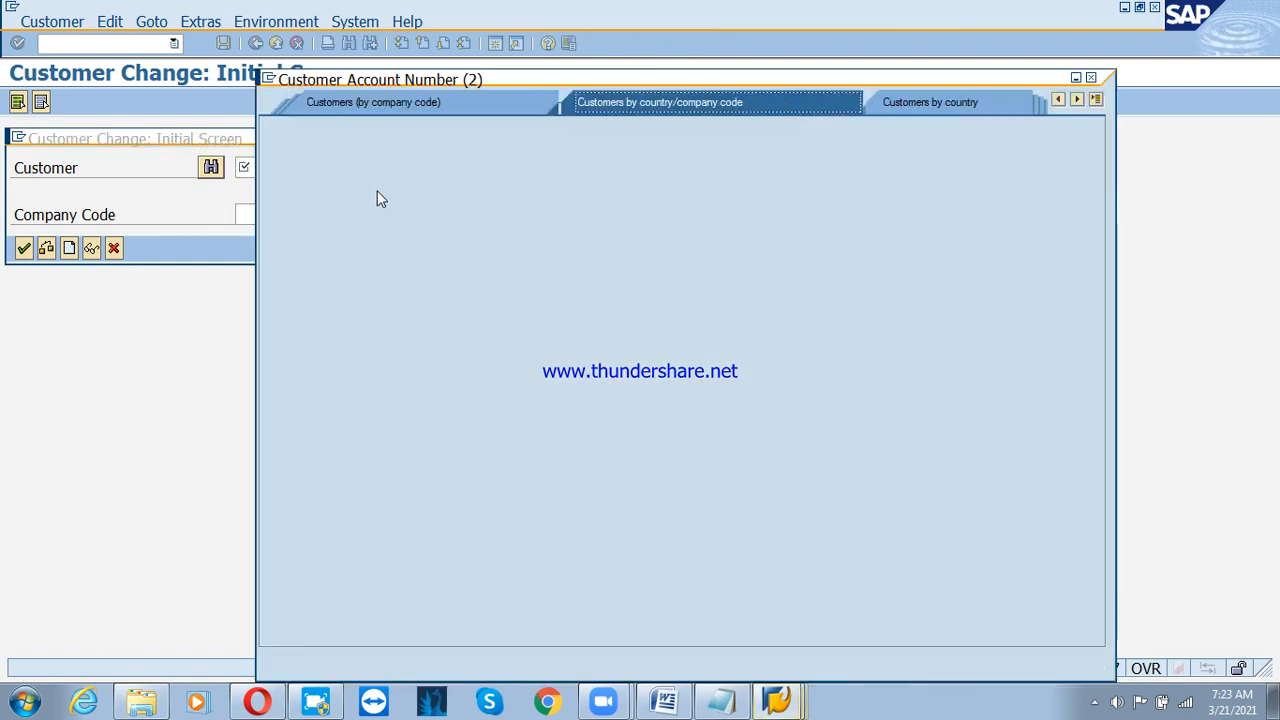
click(510, 332)
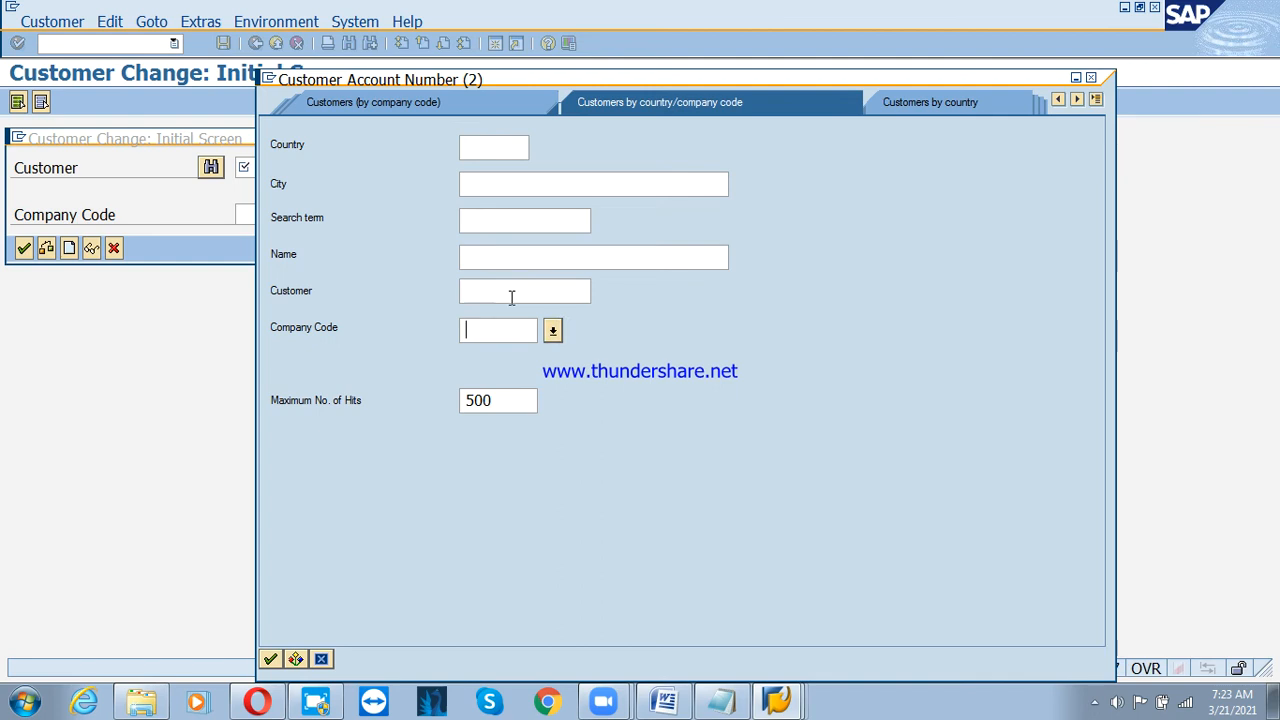
text(PSD)
key(Return)
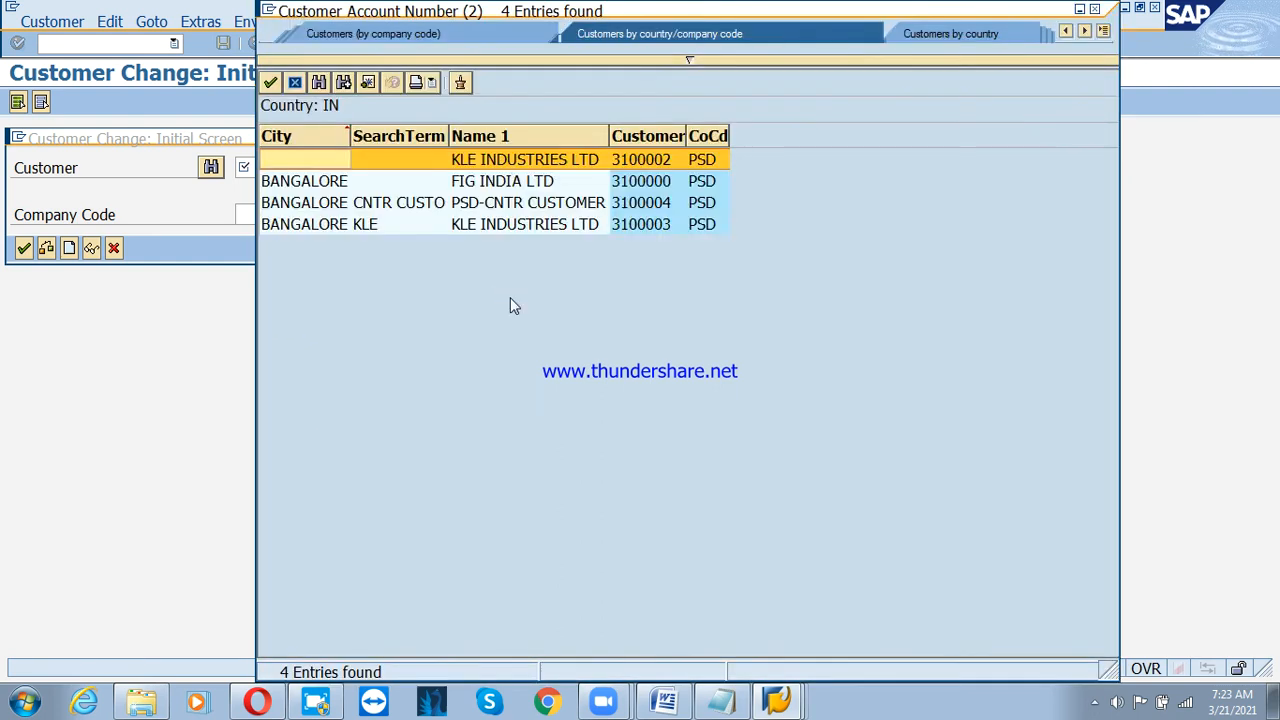
Choose FIG India Ltd from the found customers and open its master record for change.
key(Down)
key(Down)
key(Down)
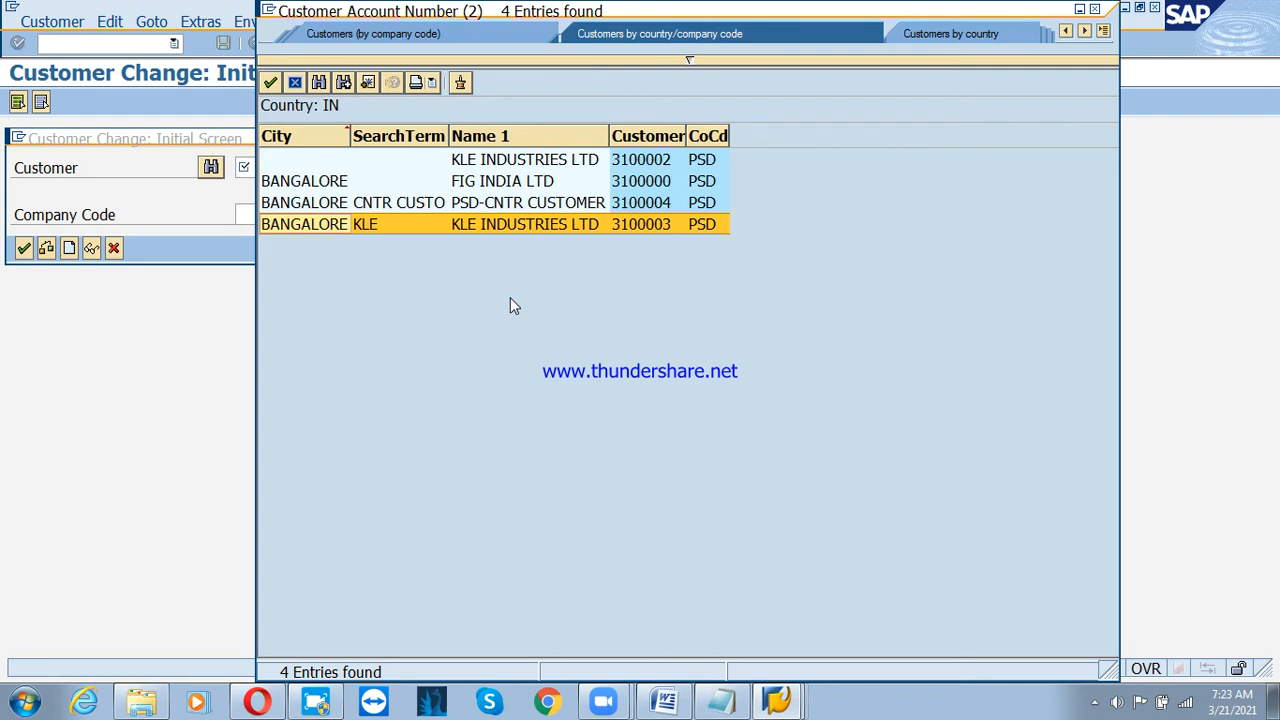
key(Up)
key(Up)
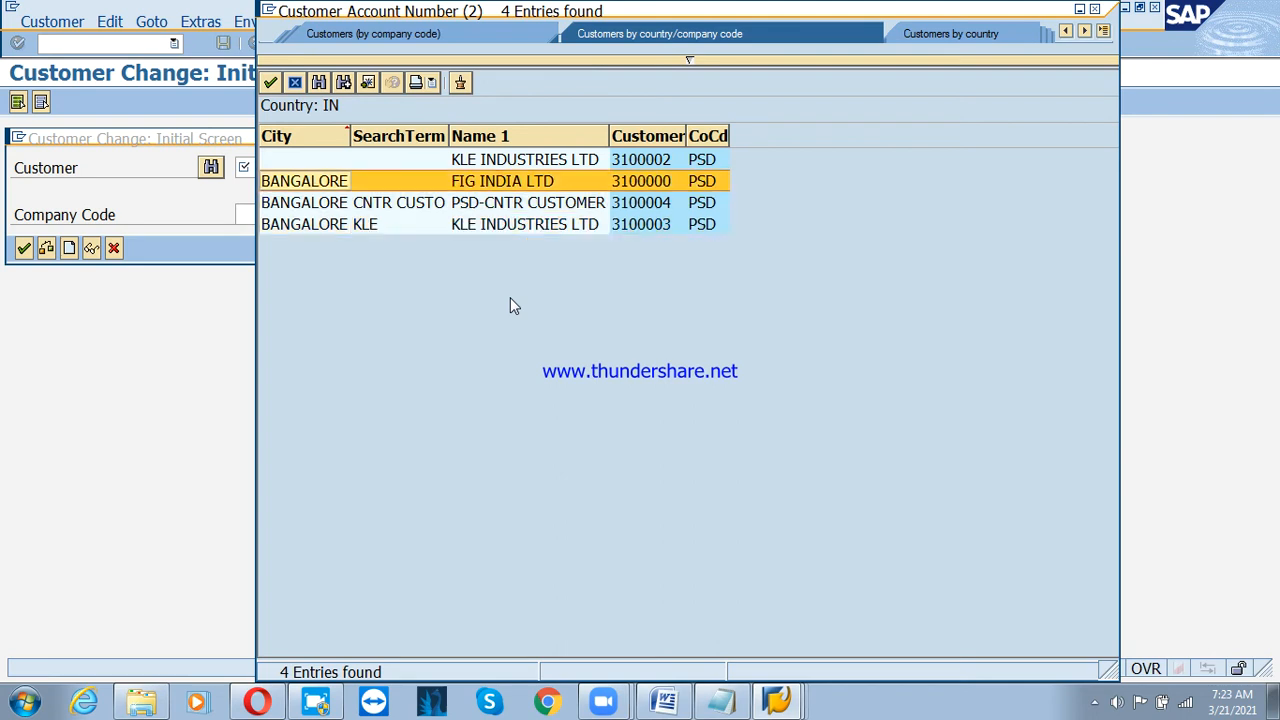
key(Return)
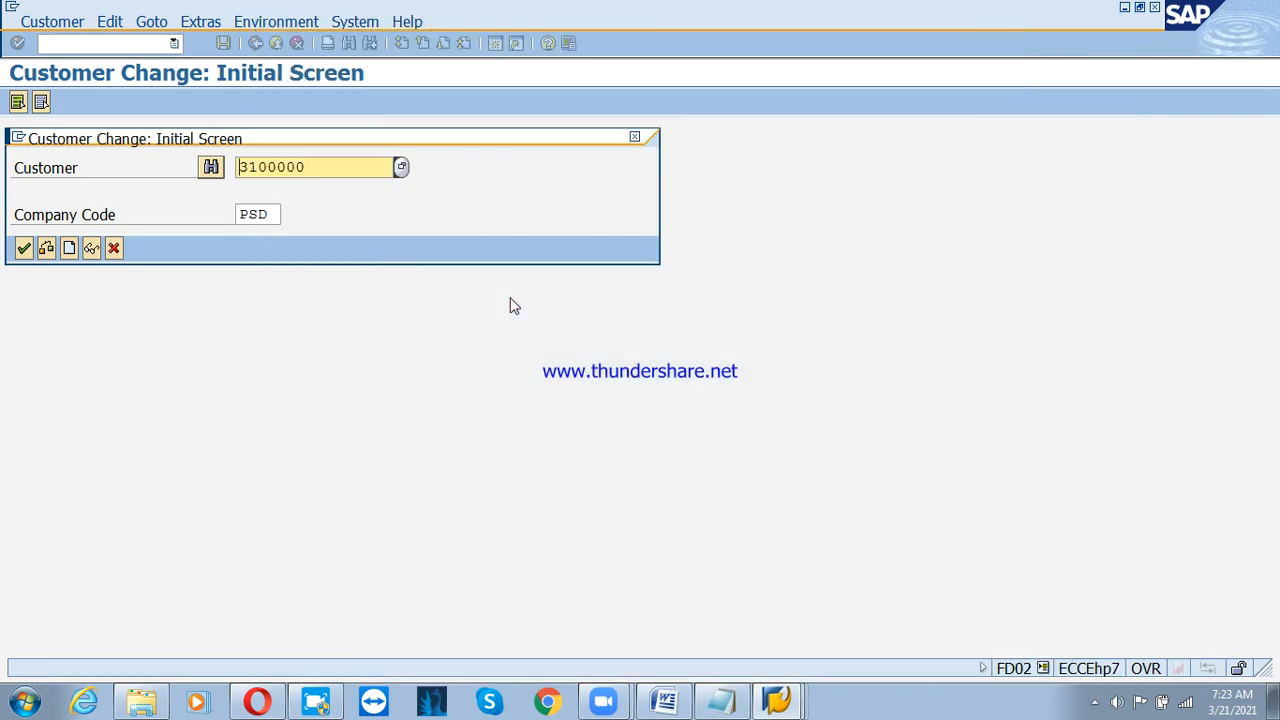
key(Return)
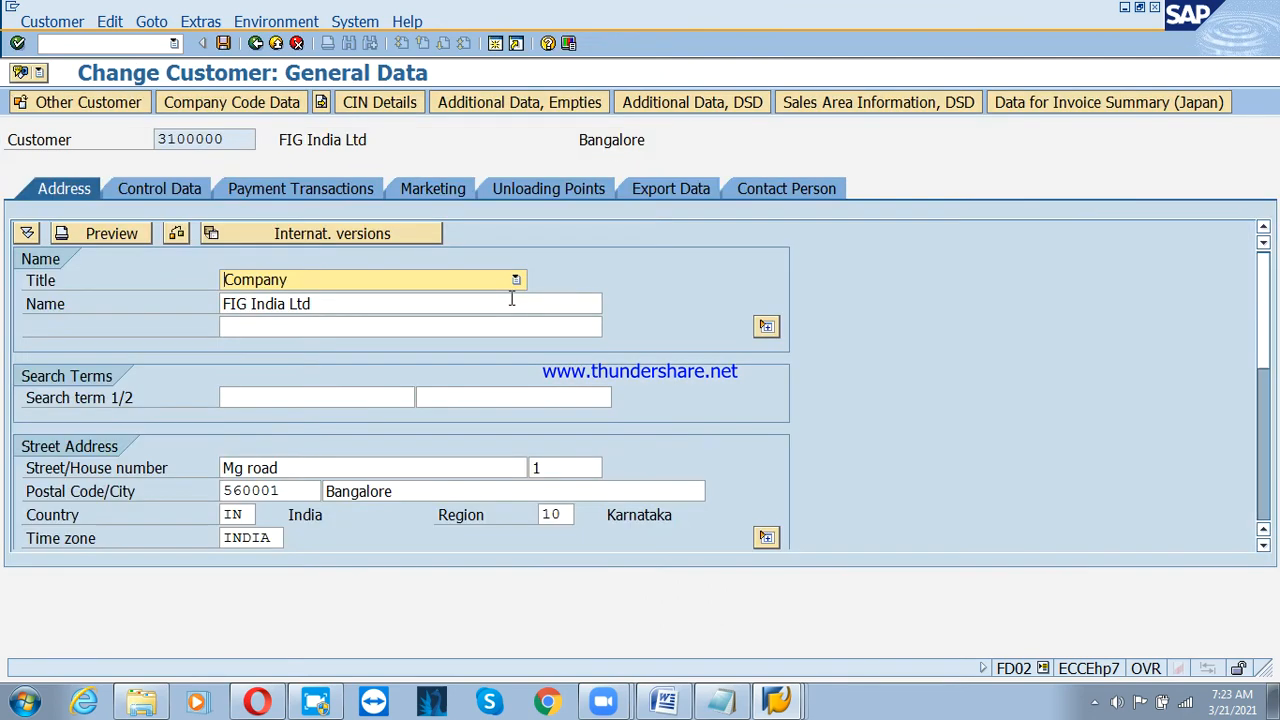
Check the terms of payment in the customer's company code payment data, and return to the initial screen.
click(238, 108)
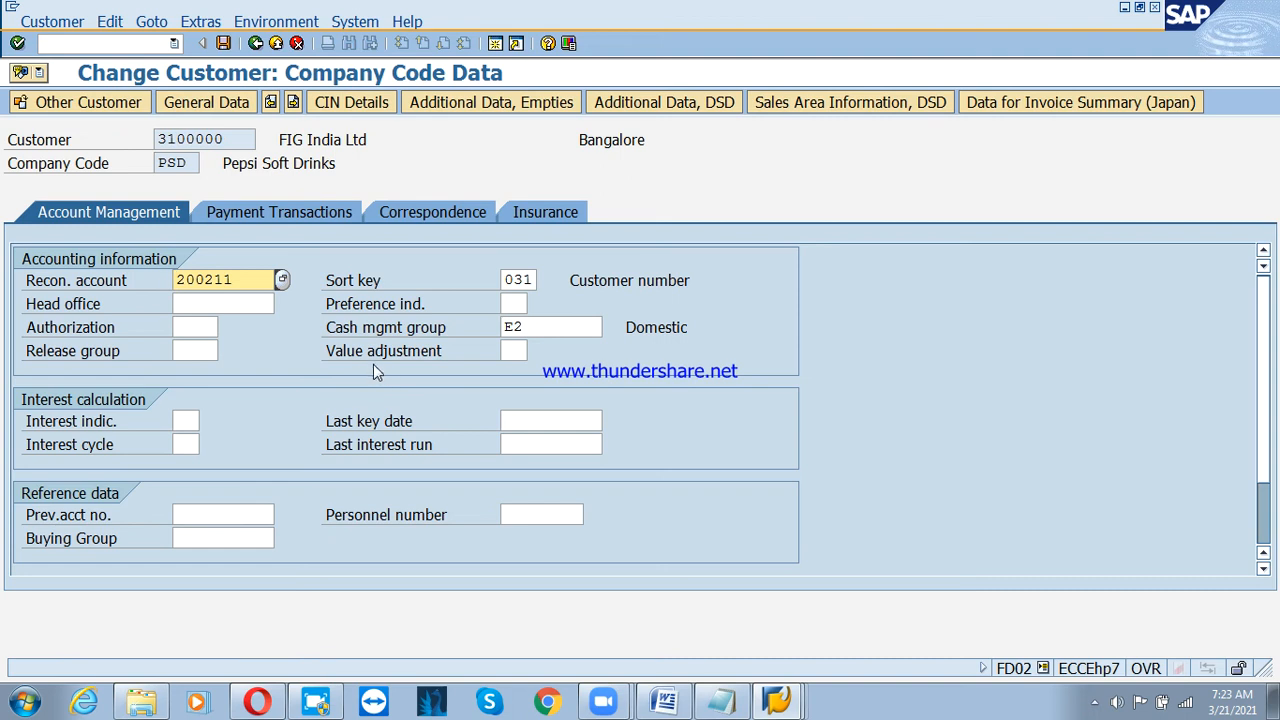
click(252, 216)
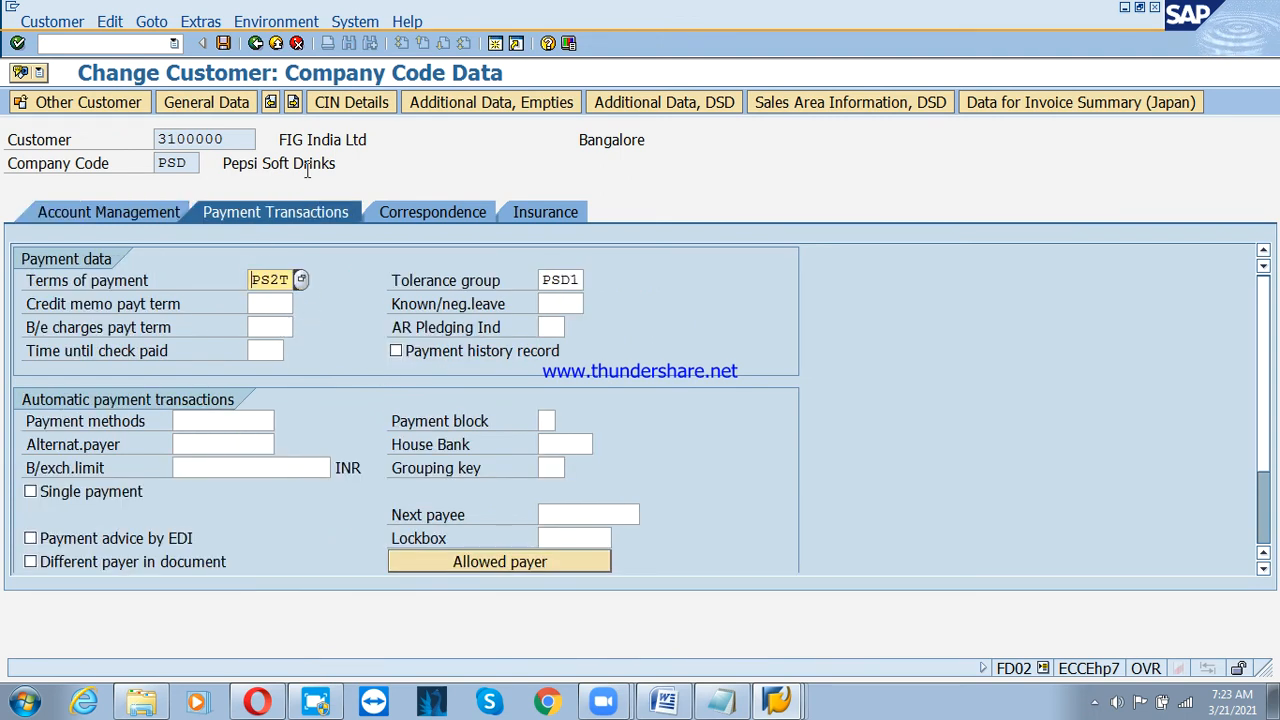
click(256, 44)
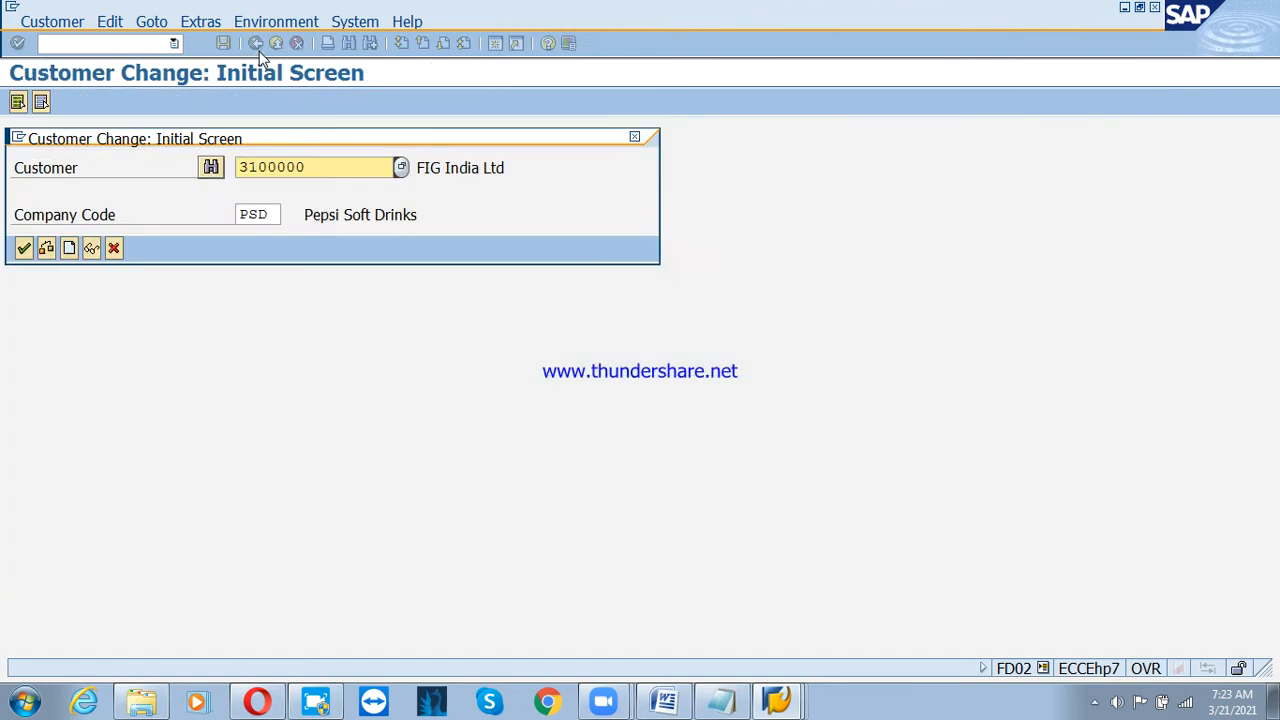
Search the PSD customers, choose PSD-CNTR Customer, open its master record and return to the initial screen.
click(400, 167)
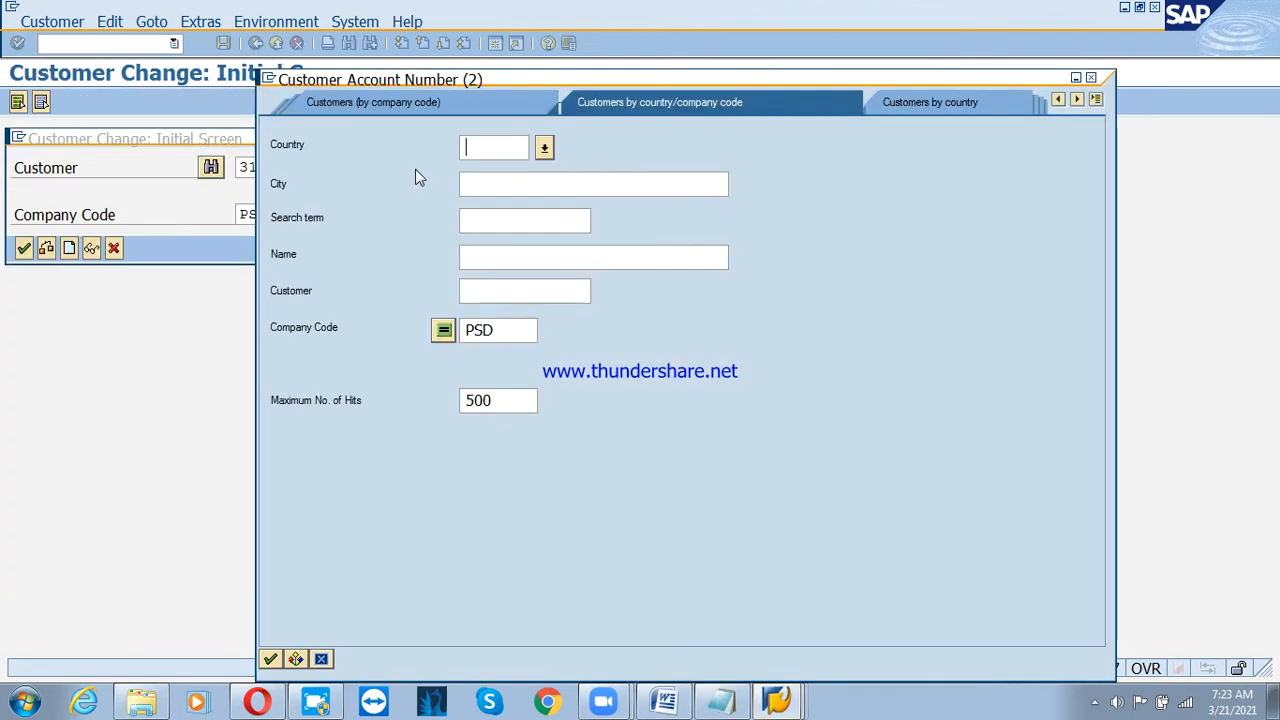
key(Return)
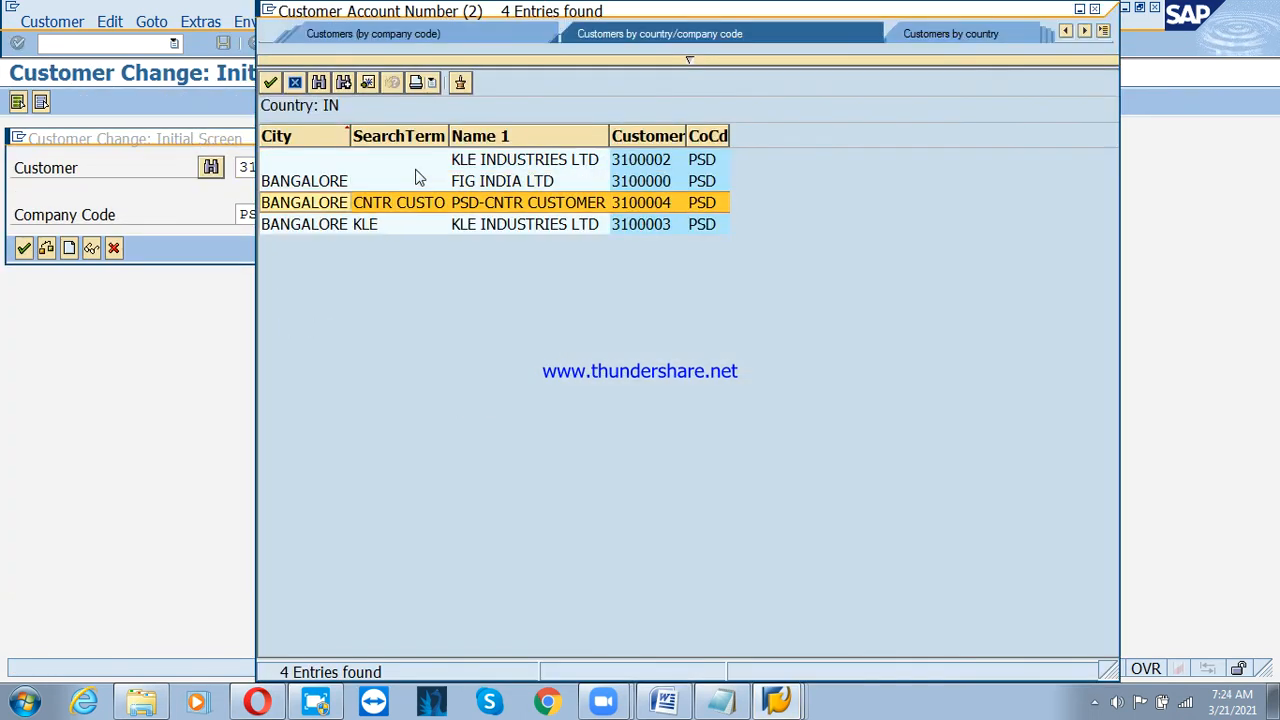
click(418, 180)
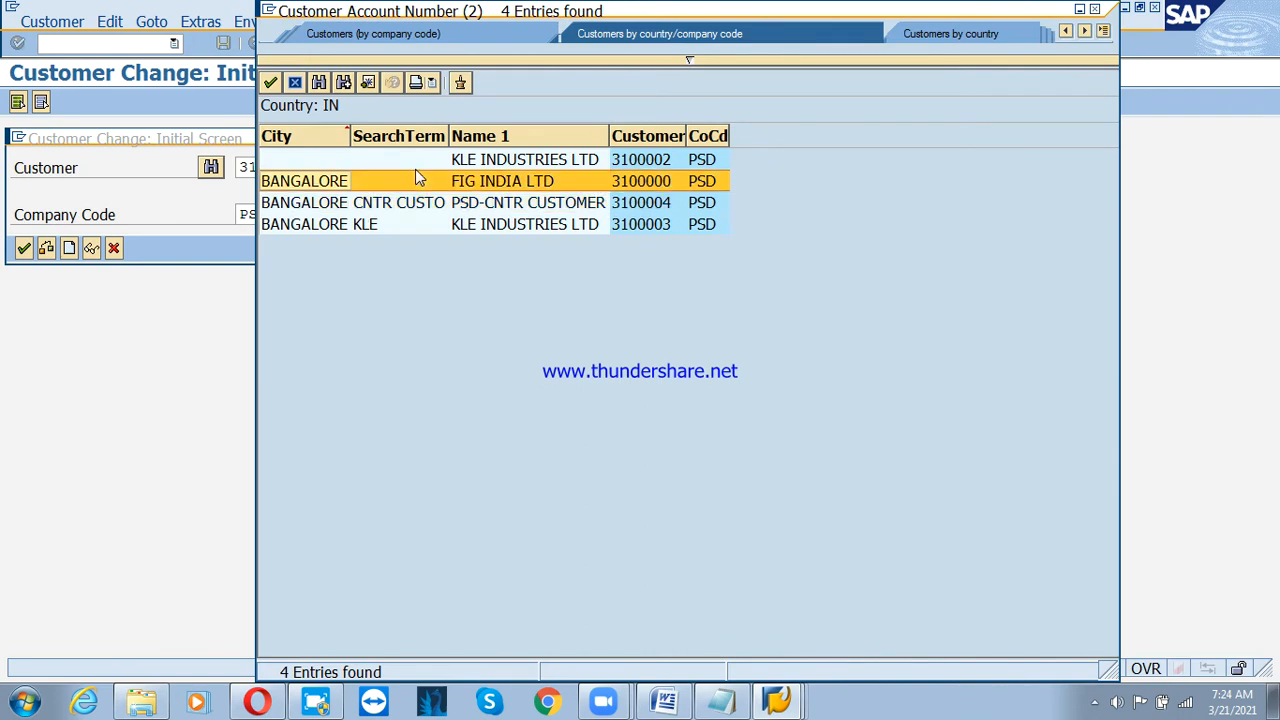
key(Down)
key(Return)
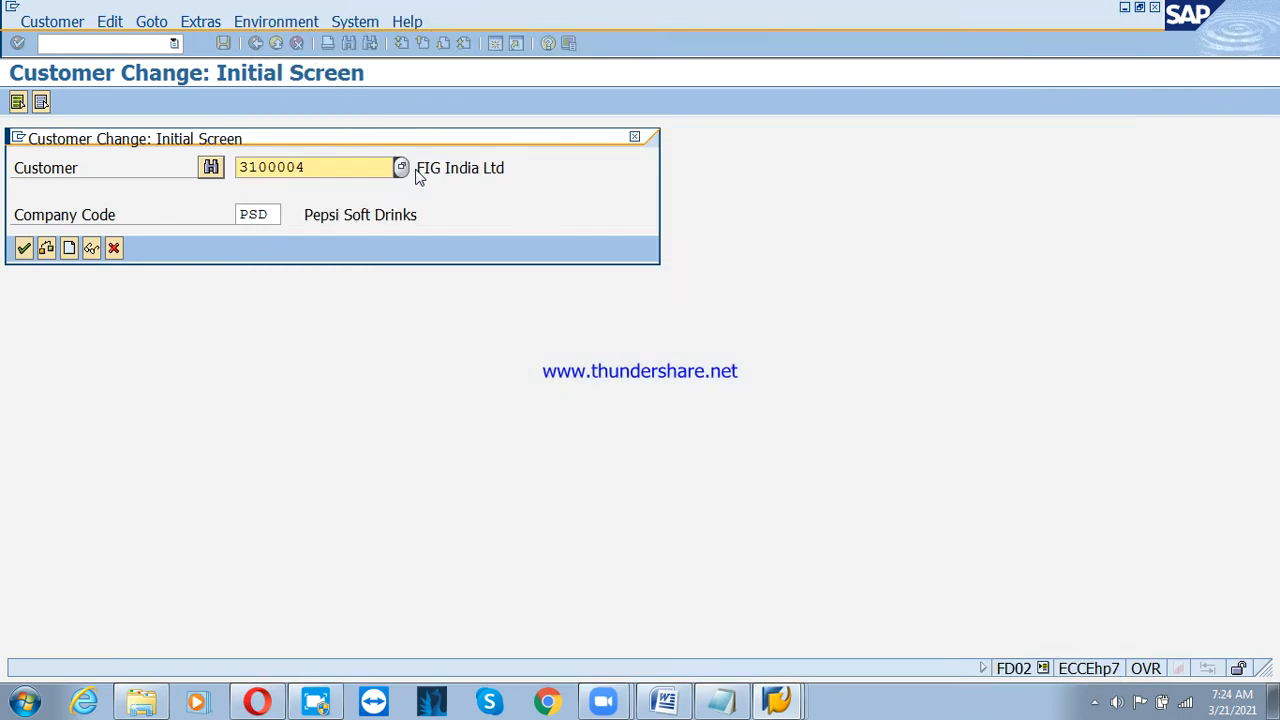
key(Return)
key(F3)
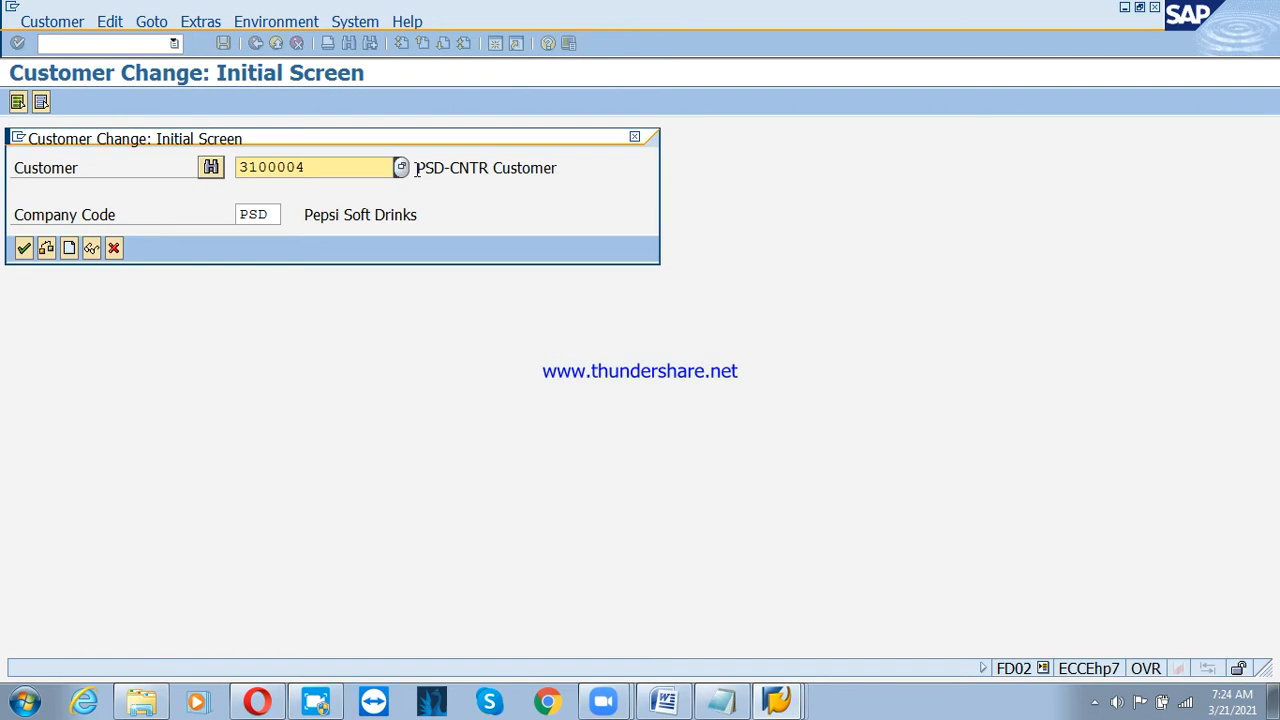
Choose the Bangalore customer KLE Industries Ltd from the PSD customer search and open its master record for change.
key(F4)
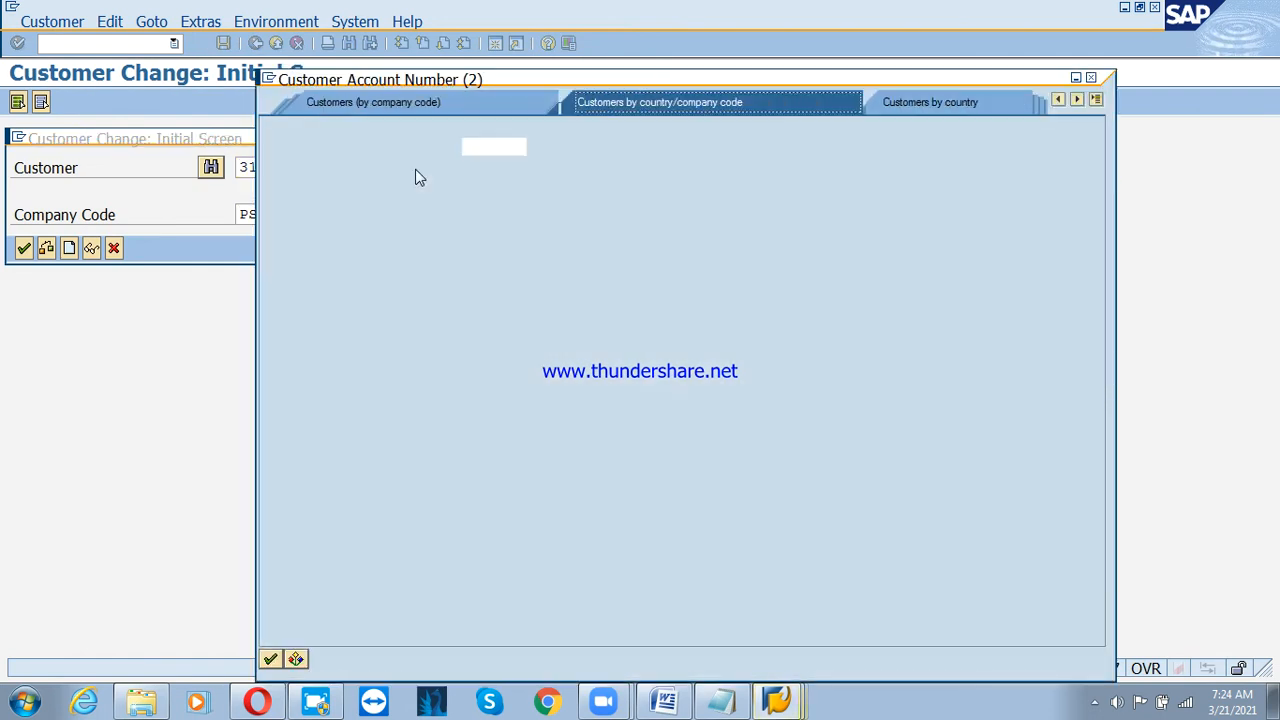
key(Return)
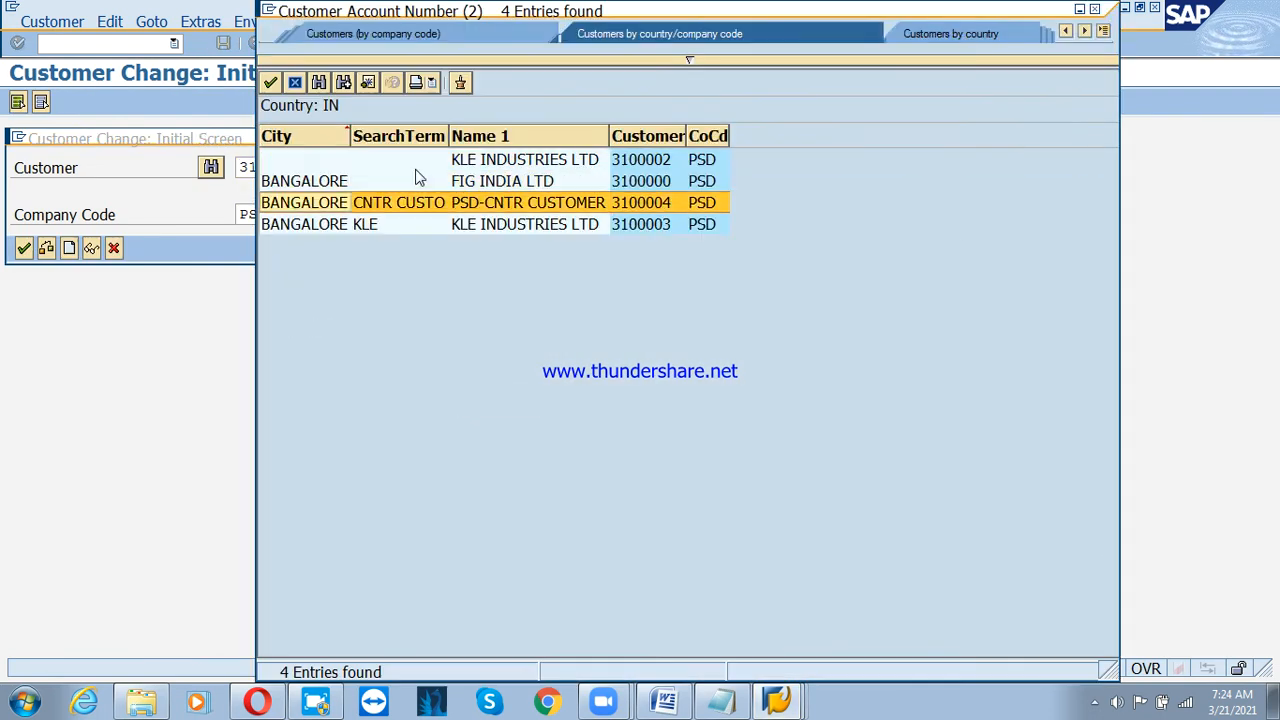
key(Down)
key(Return)
key(Return)
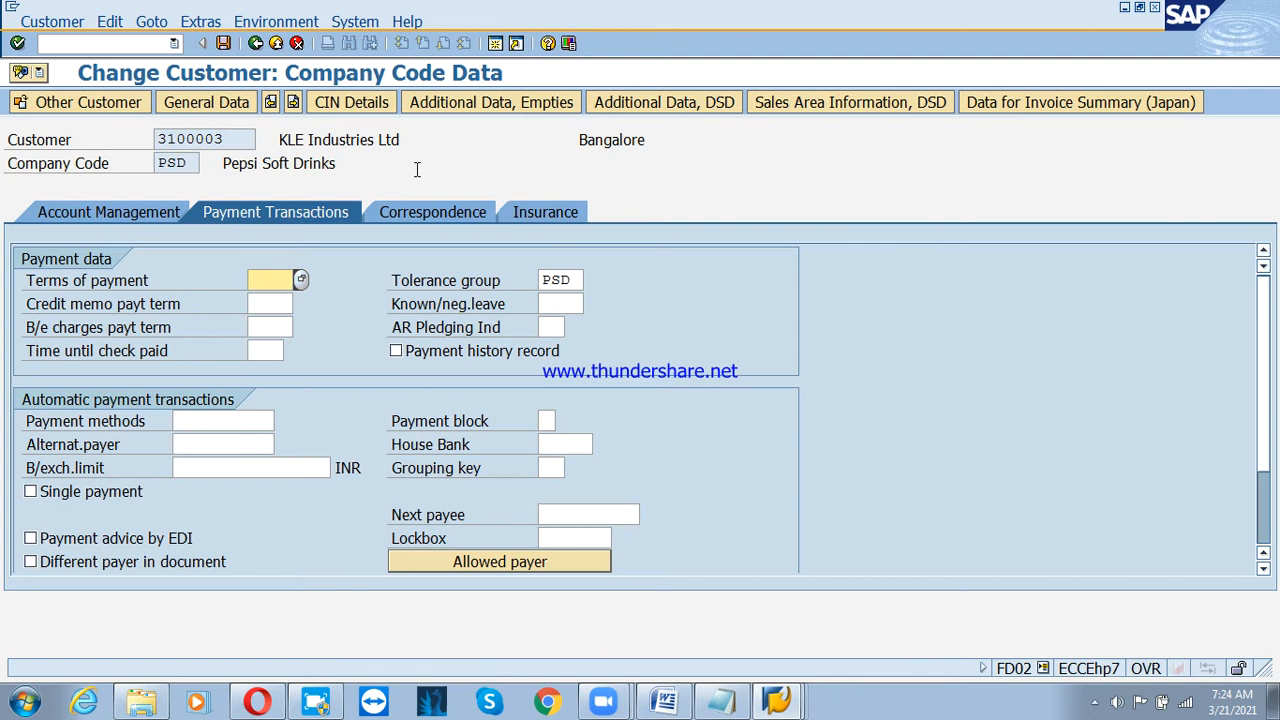
Set the customer's terms of payment to PSIP and its tolerance group to PSD1.
text(psip)
key(Return)
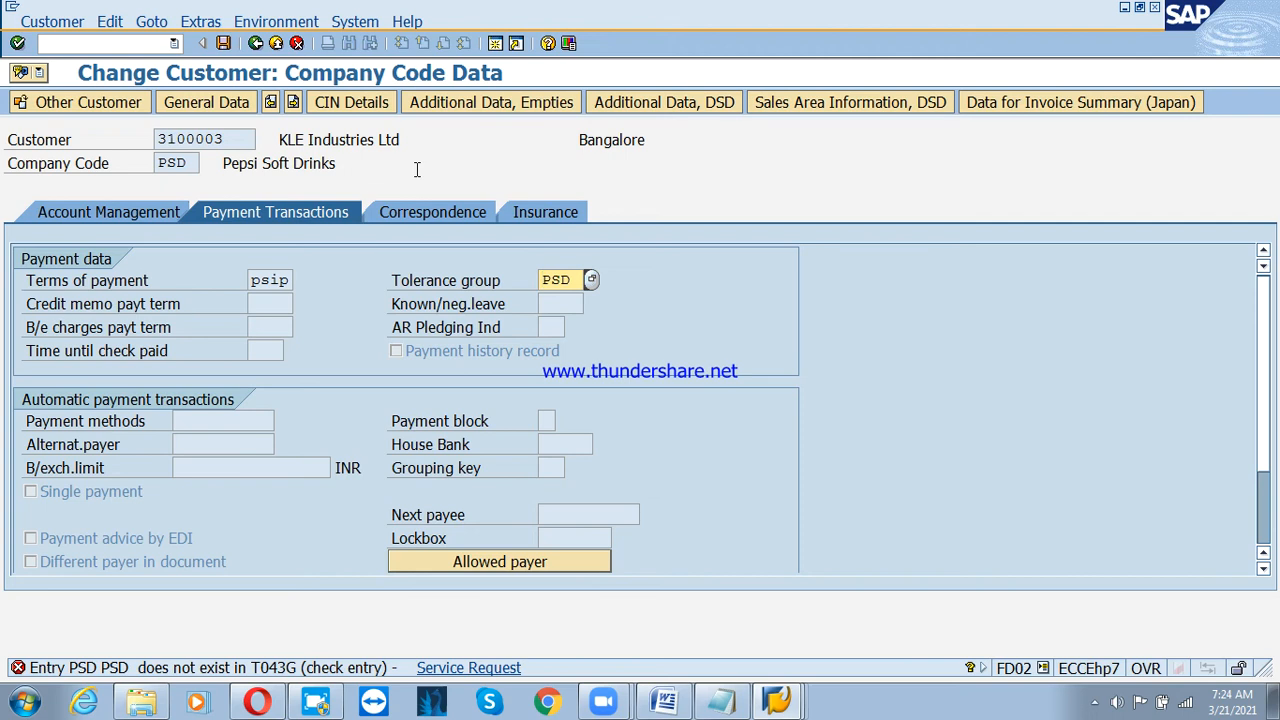
key(Return)
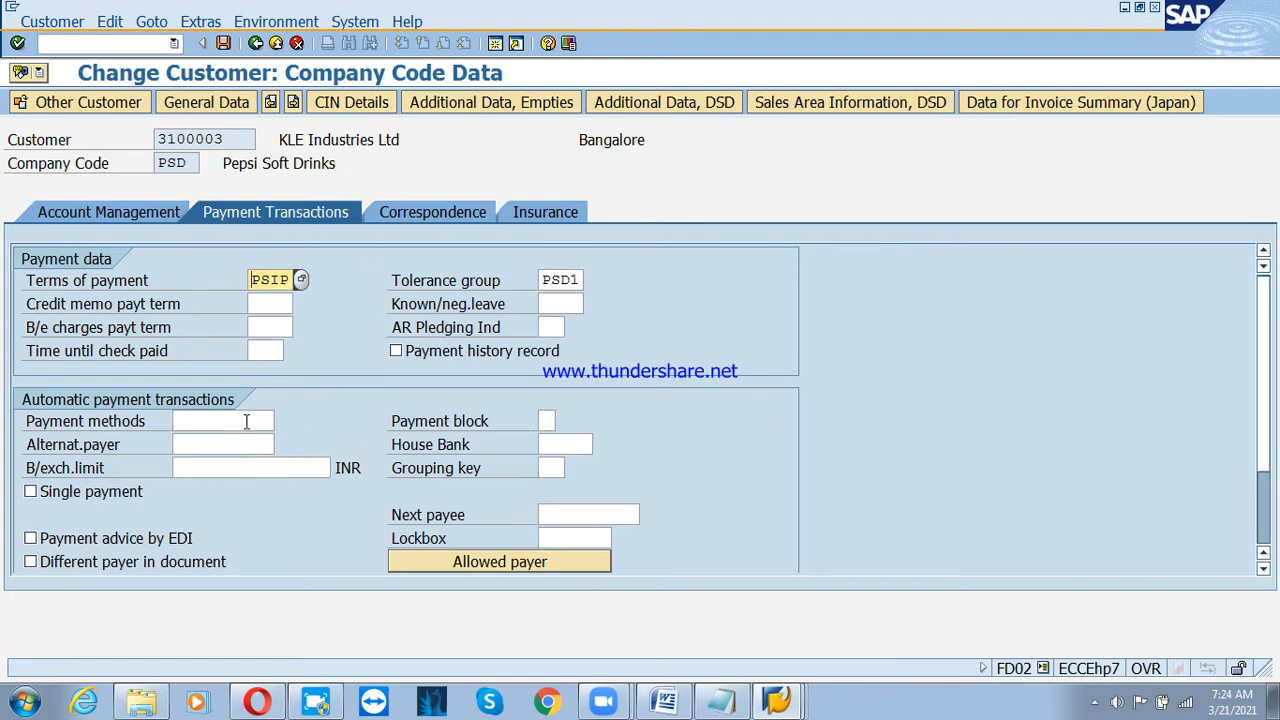
Look up the available payment methods for KLE Industries Ltd, and close the list without choosing one.
click(229, 421)
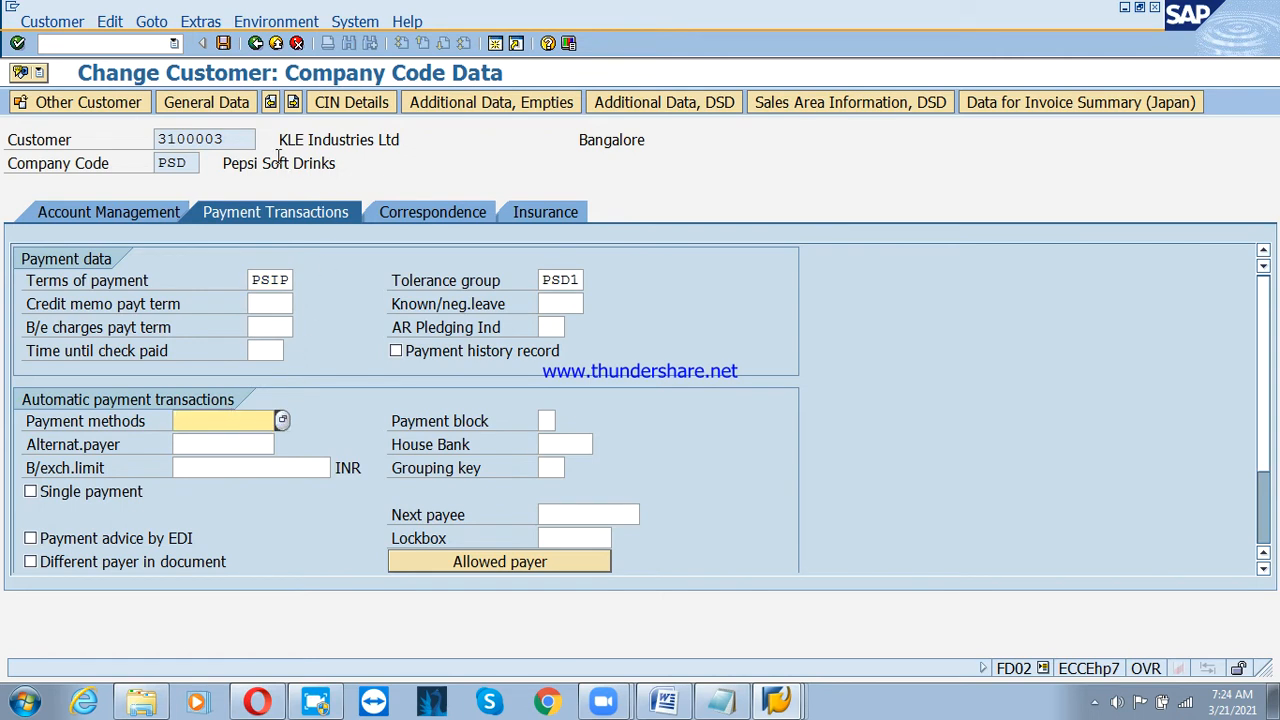
click(396, 139)
click(264, 281)
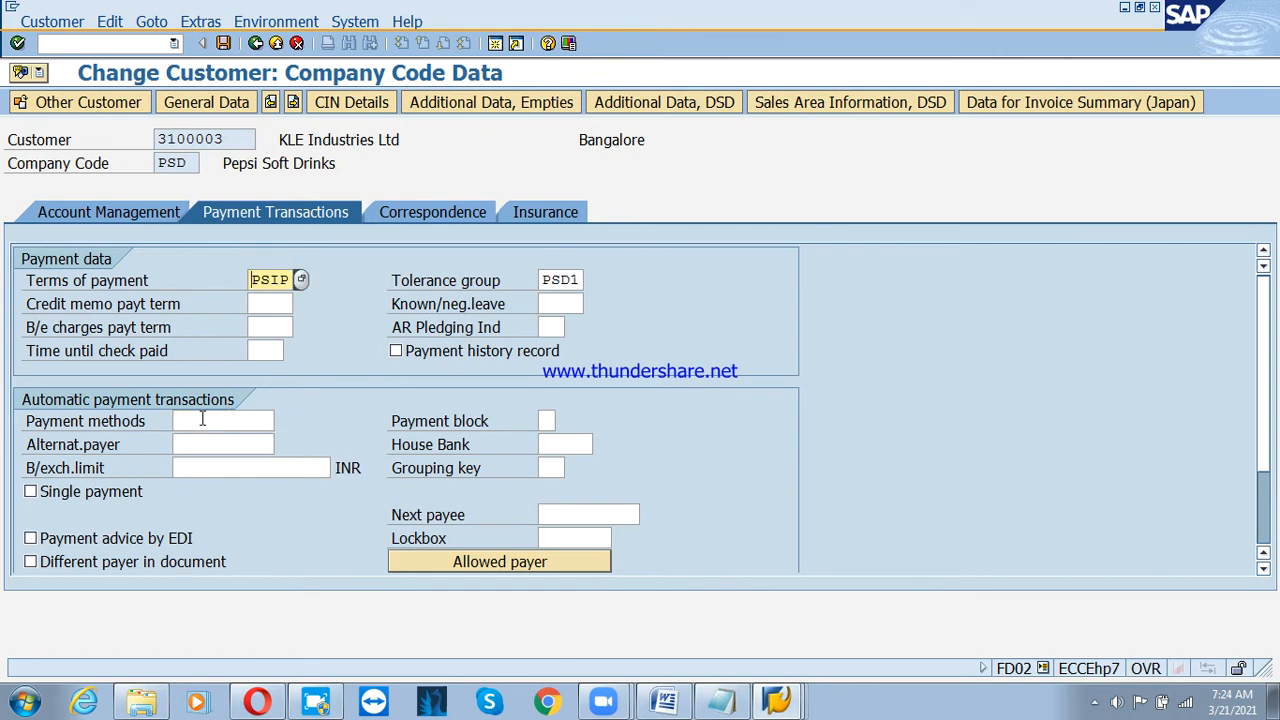
click(202, 419)
click(286, 420)
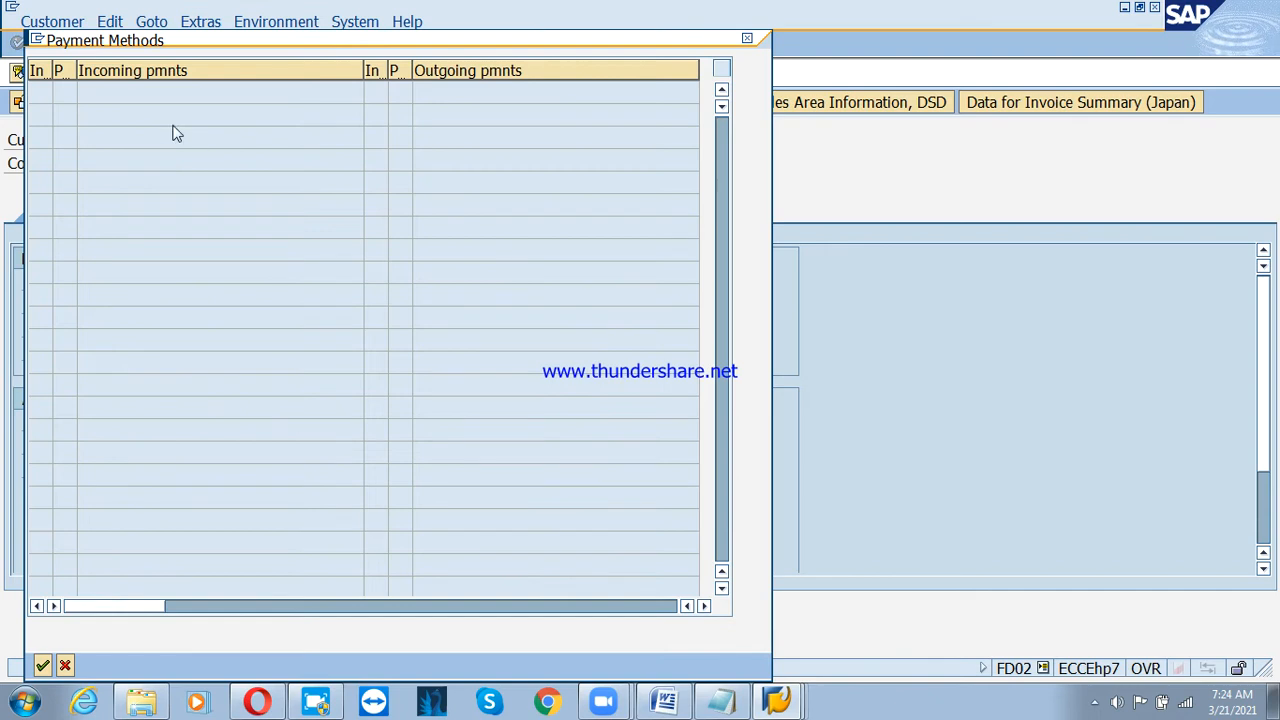
drag(234, 40, 479, 80)
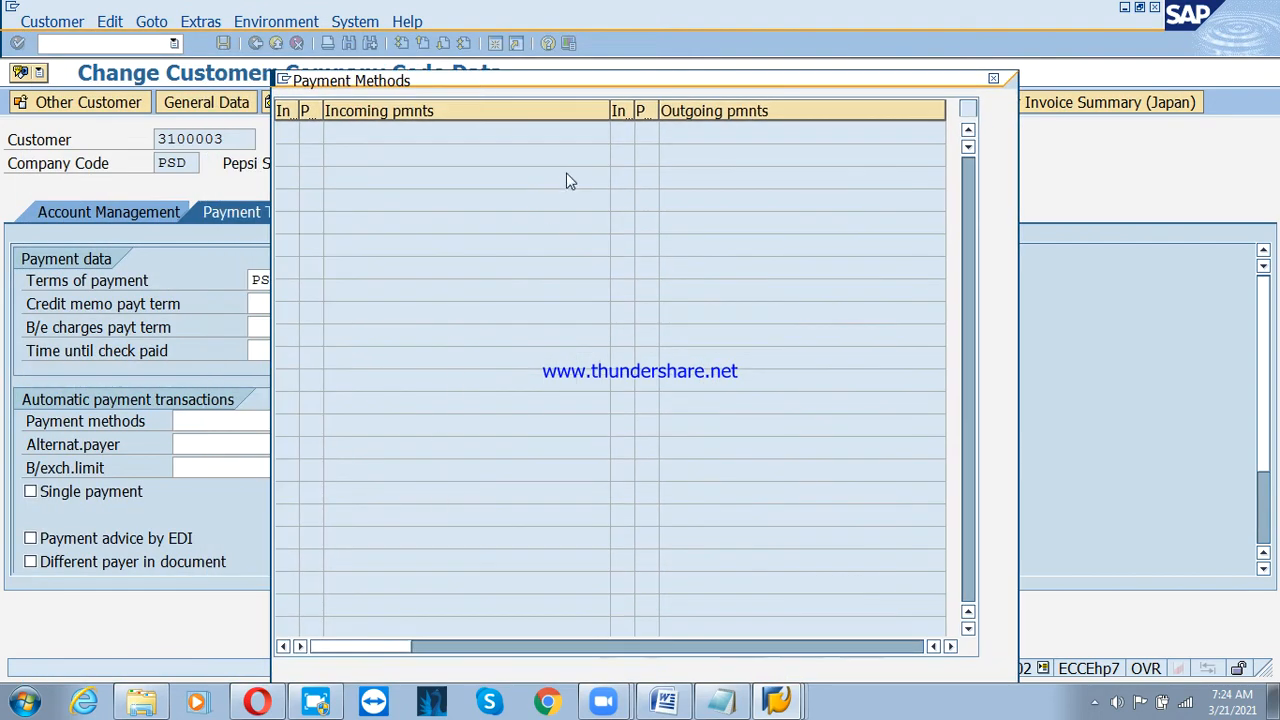
drag(661, 82, 755, 56)
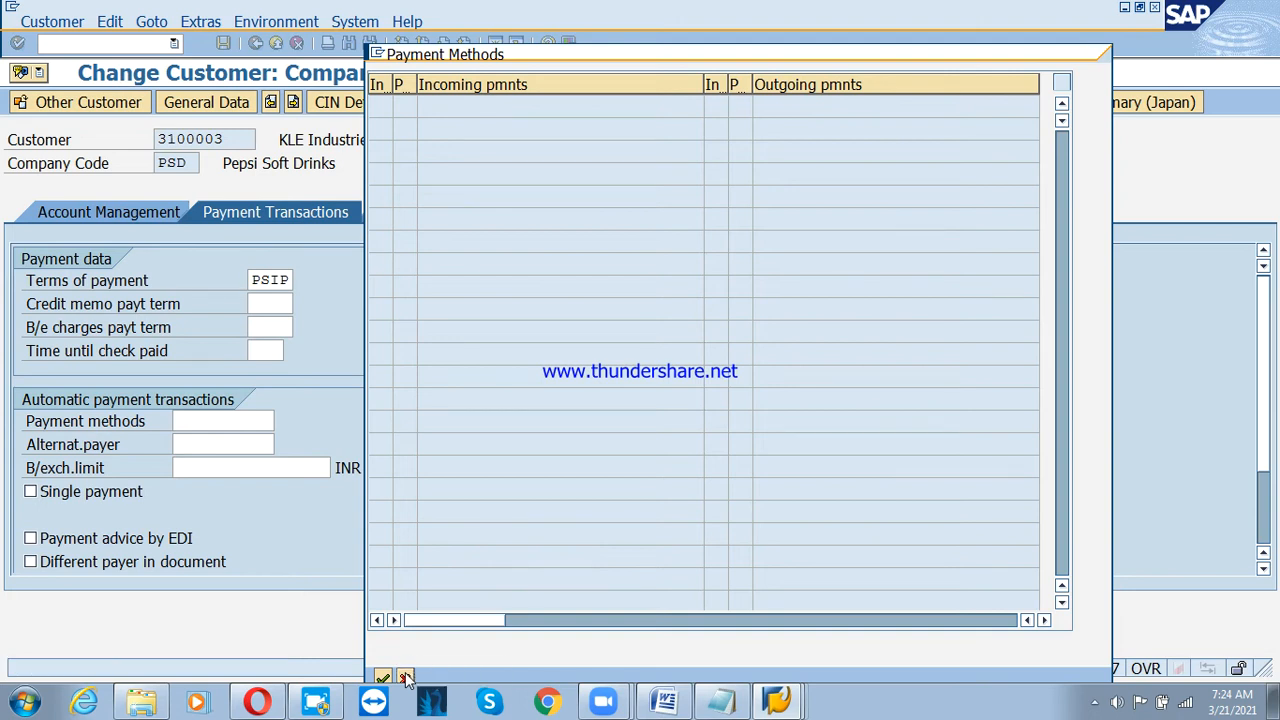
click(405, 678)
Enter CT as the payment methods in the customer's automatic payment transactions data.
text(c)
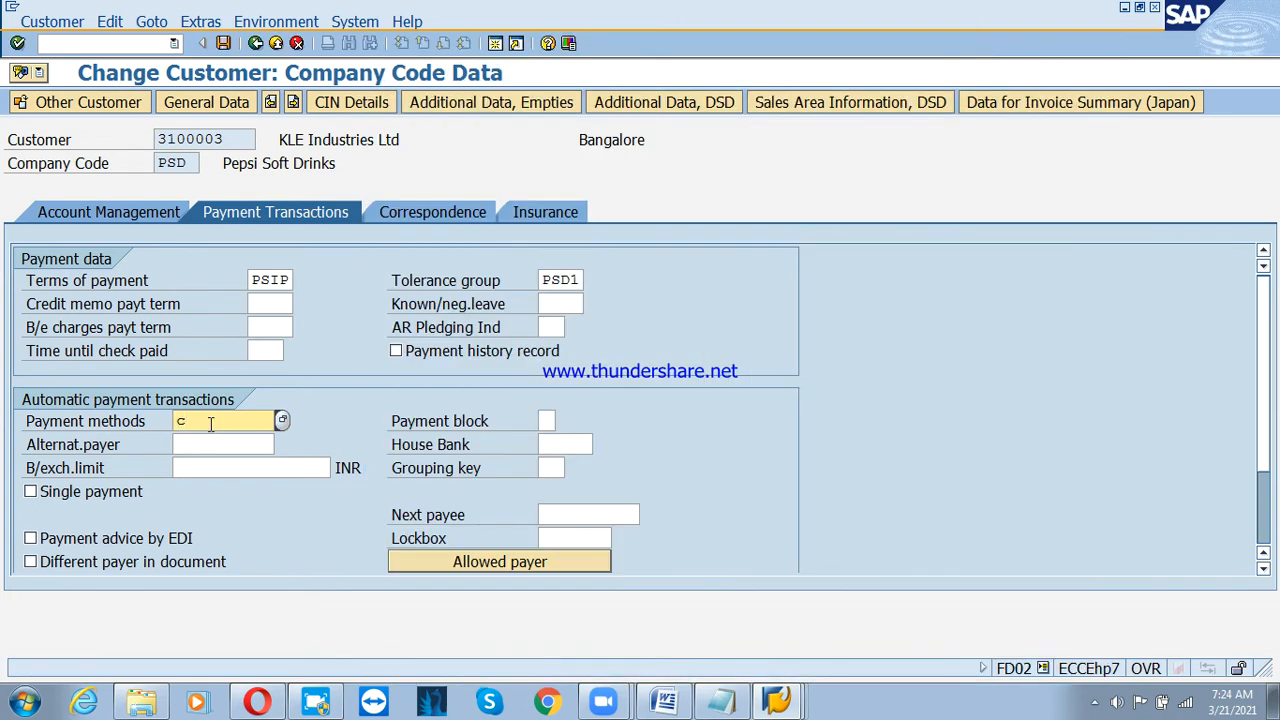
key(Return)
click(209, 424)
text(t)
key(Return)
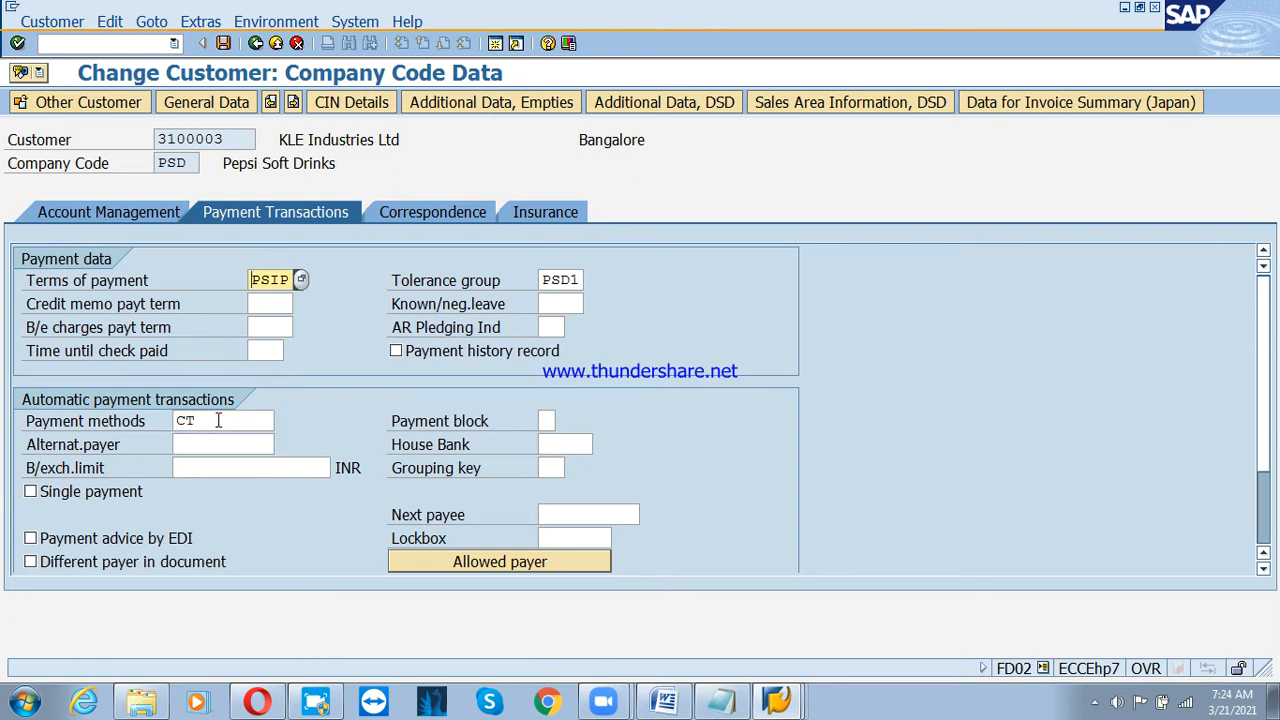
Review the customer's name, payment methods, payment block and house bank fields in the payment transactions data.
click(181, 421)
drag(210, 421, 174, 421)
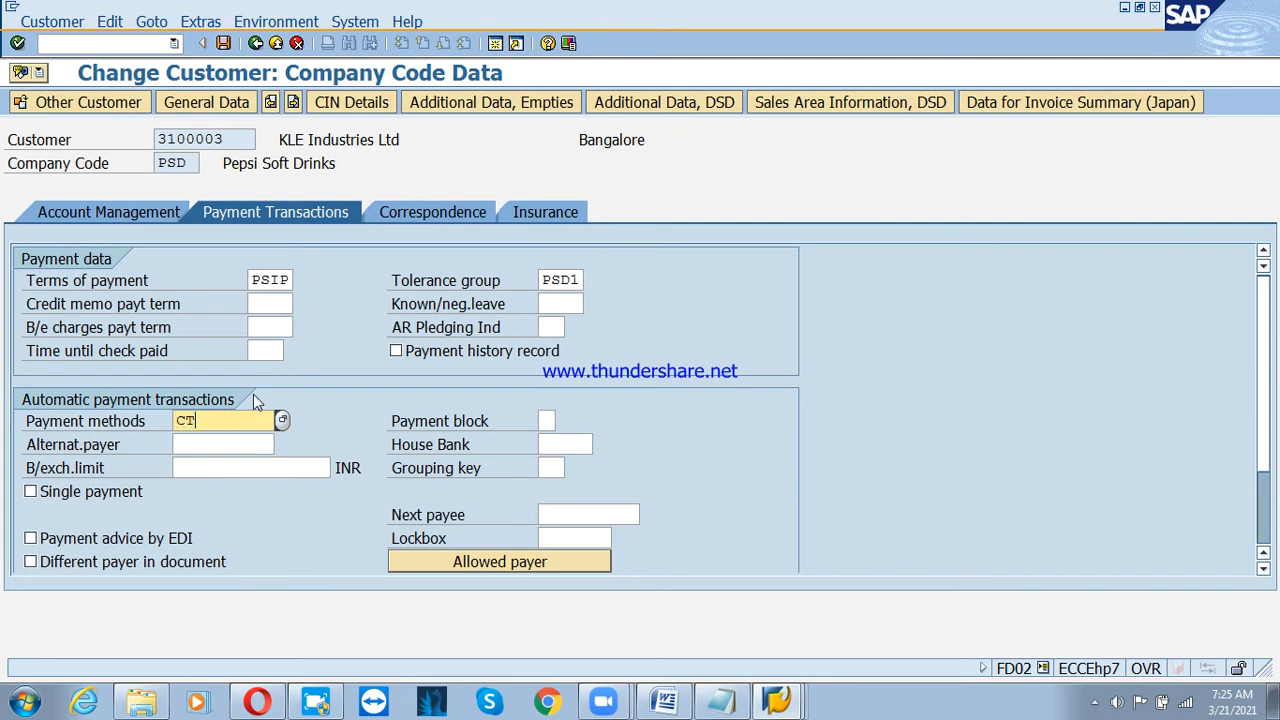
drag(279, 140, 424, 133)
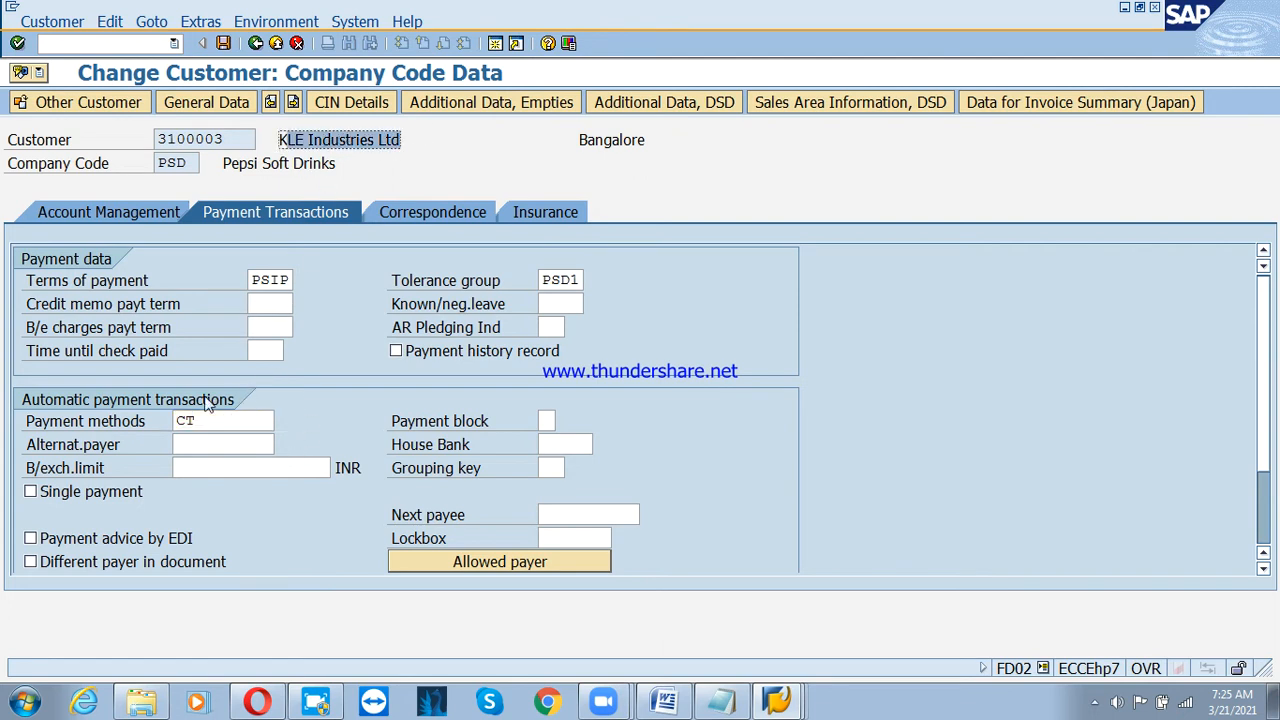
click(190, 422)
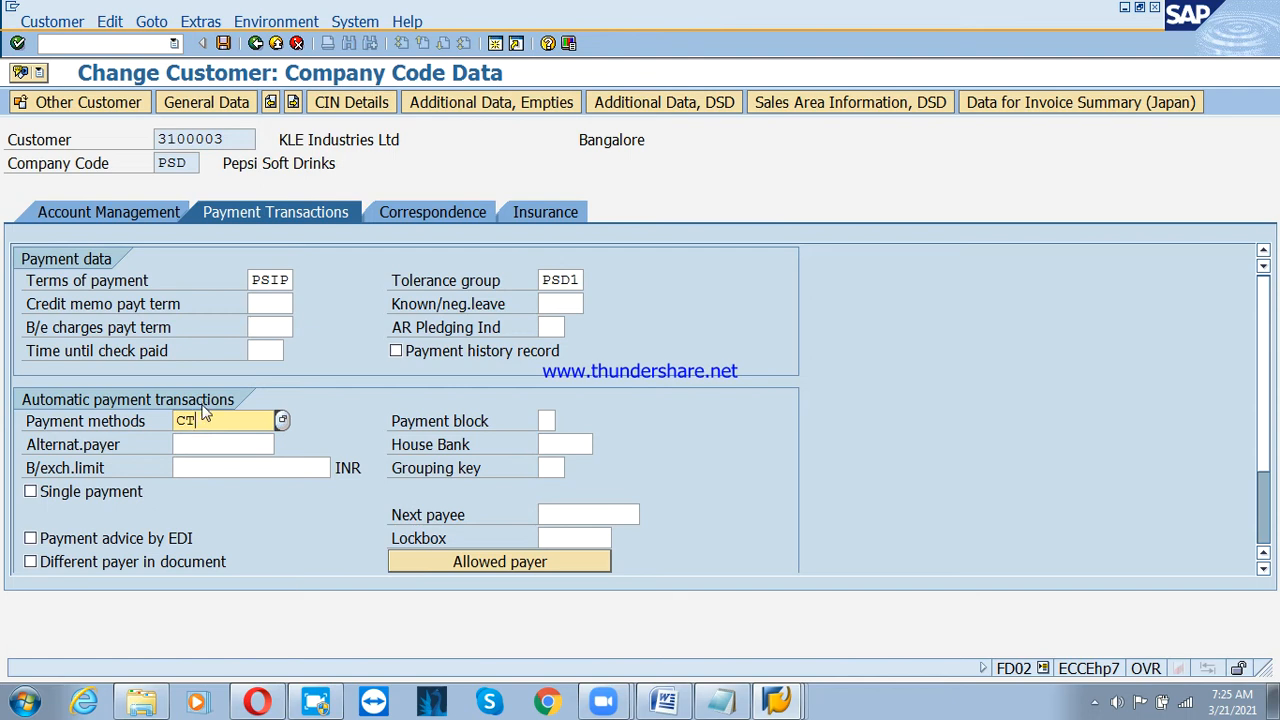
drag(203, 420, 155, 430)
click(546, 422)
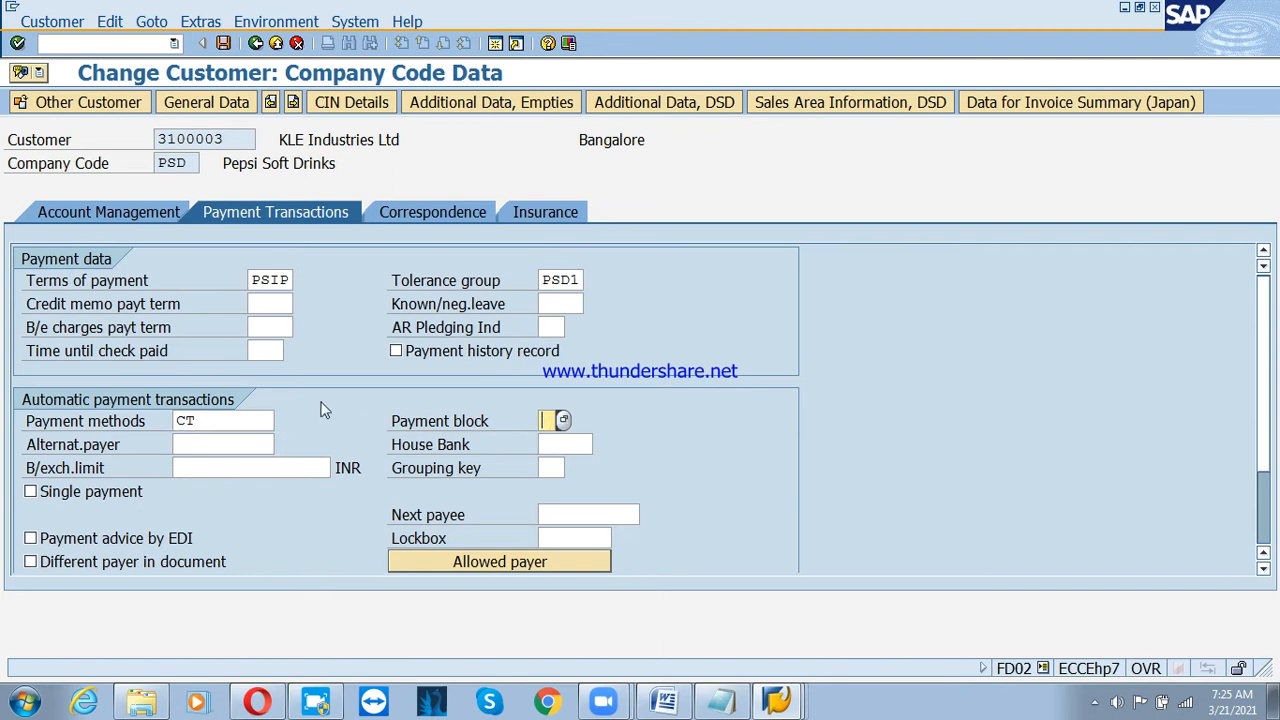
click(561, 446)
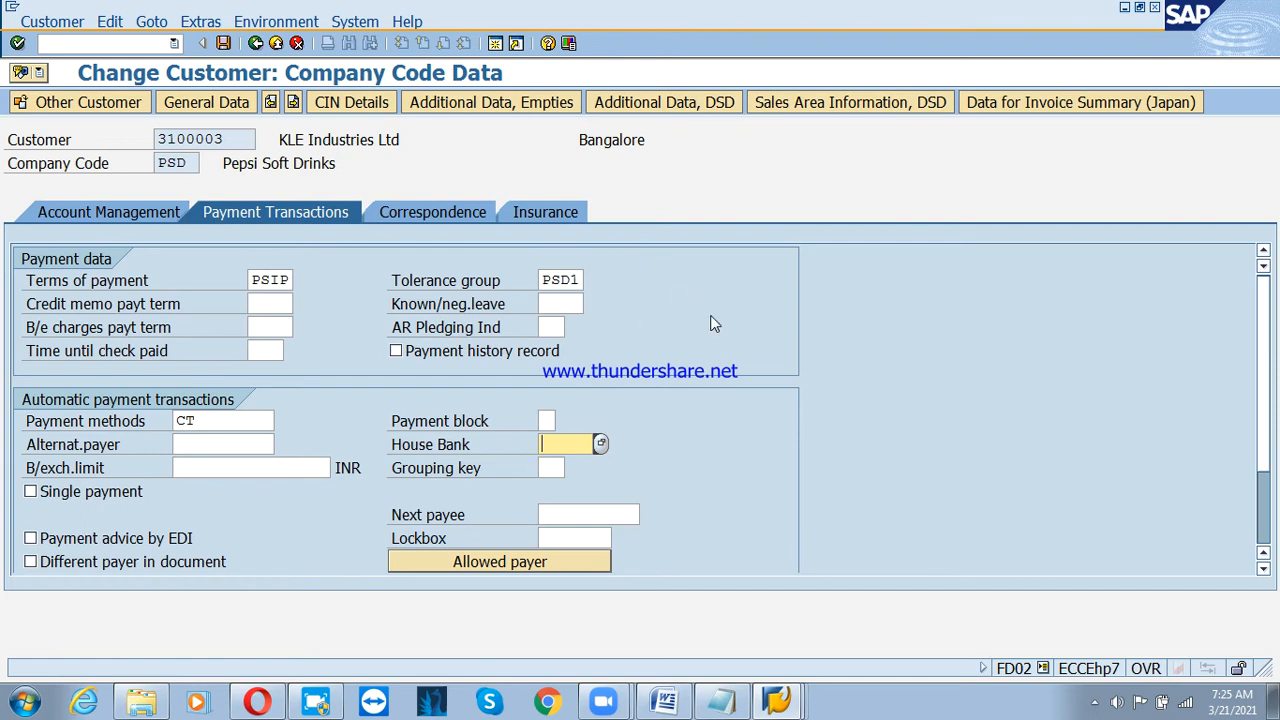
View the customer's dunning and correspondence data, and return to the payment methods in the payment transactions data.
click(450, 212)
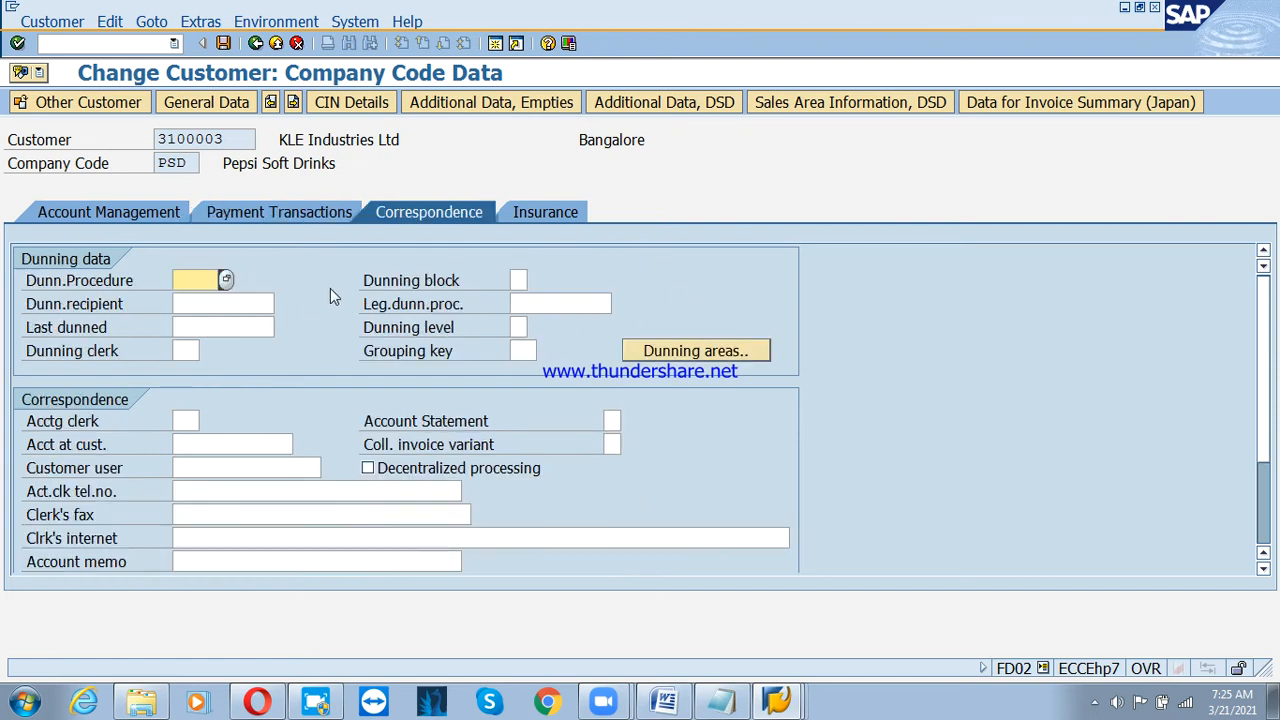
click(280, 212)
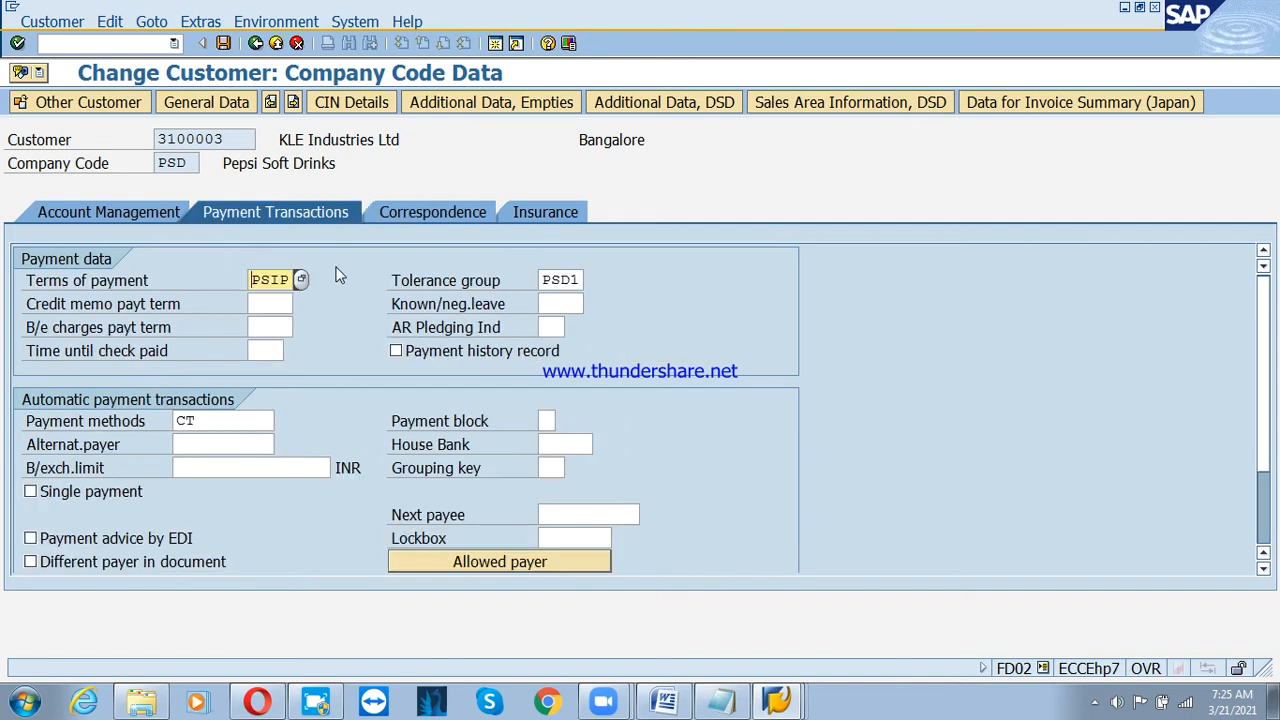
click(227, 427)
click(138, 428)
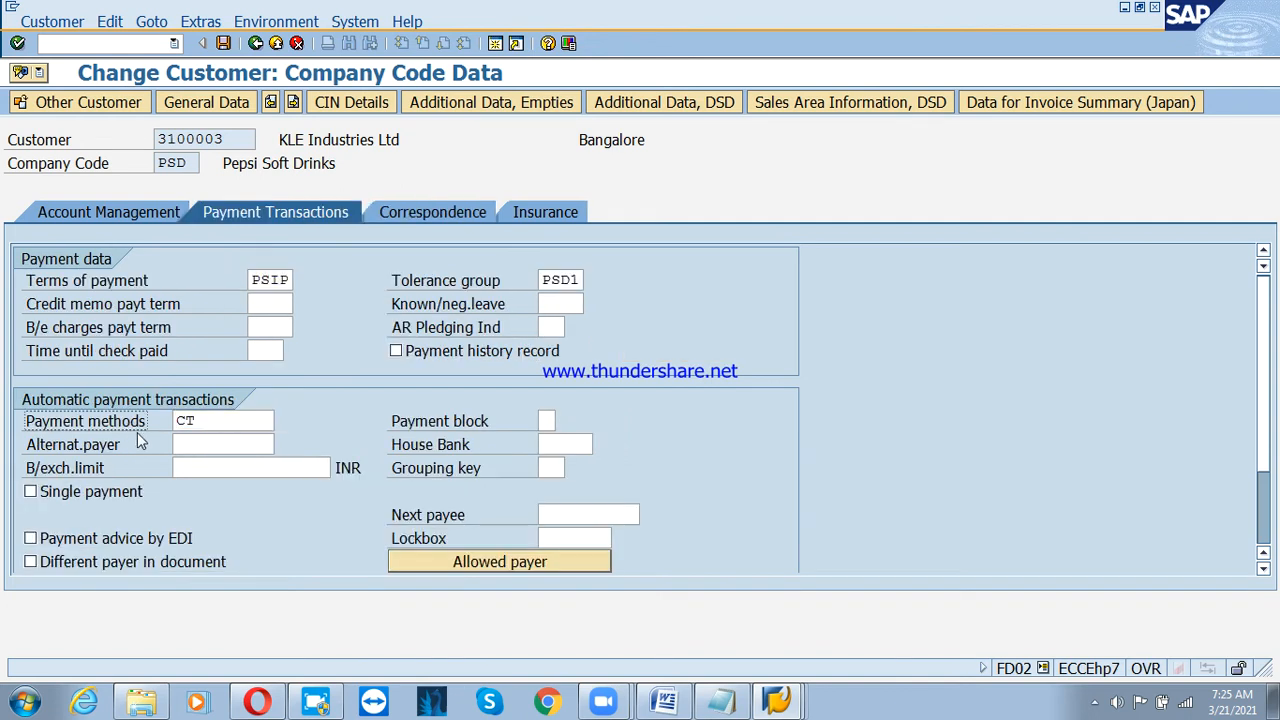
double_click(221, 421)
click(145, 428)
click(202, 421)
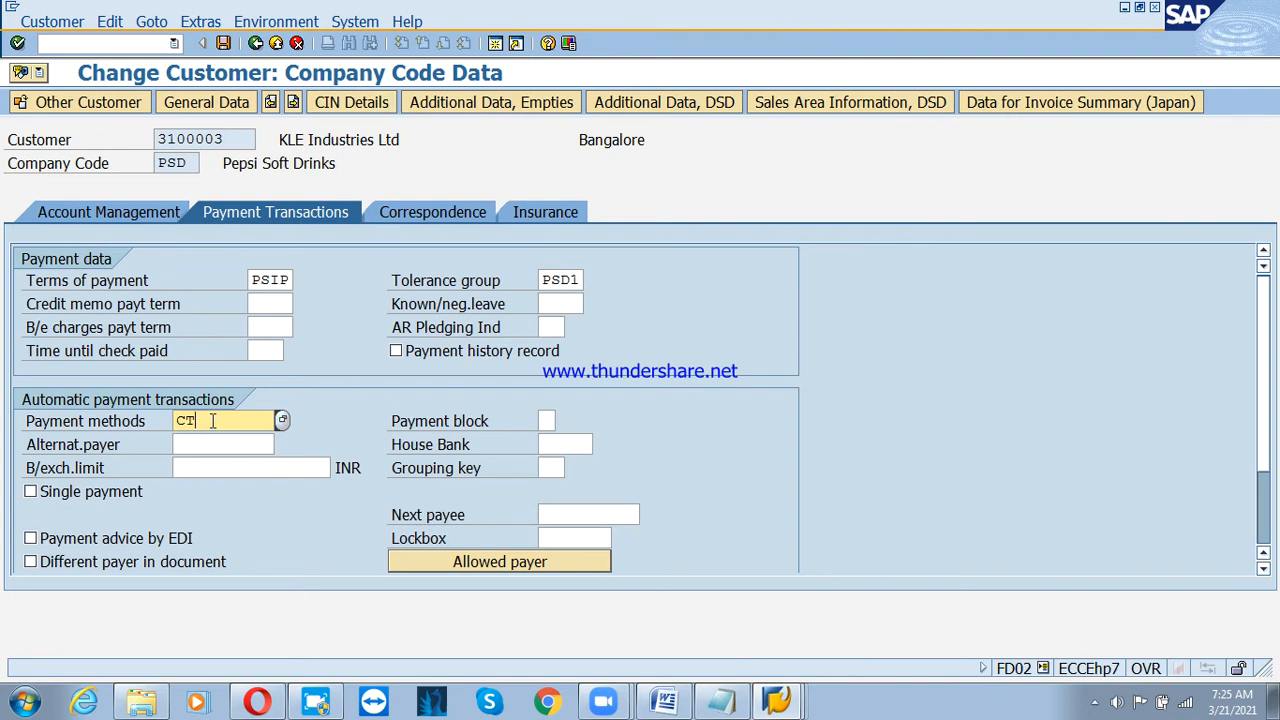
Save the changes to the KLE Industries Ltd master record and leave the customer change transaction.
click(223, 44)
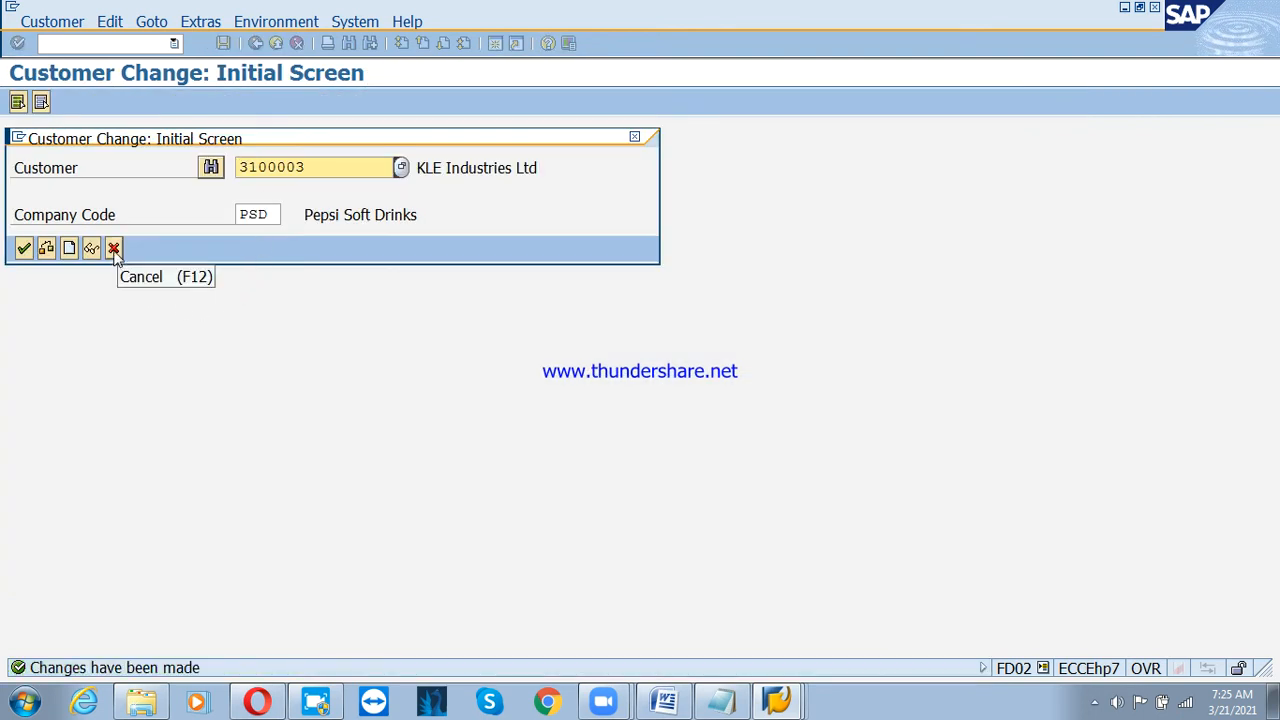
click(114, 250)
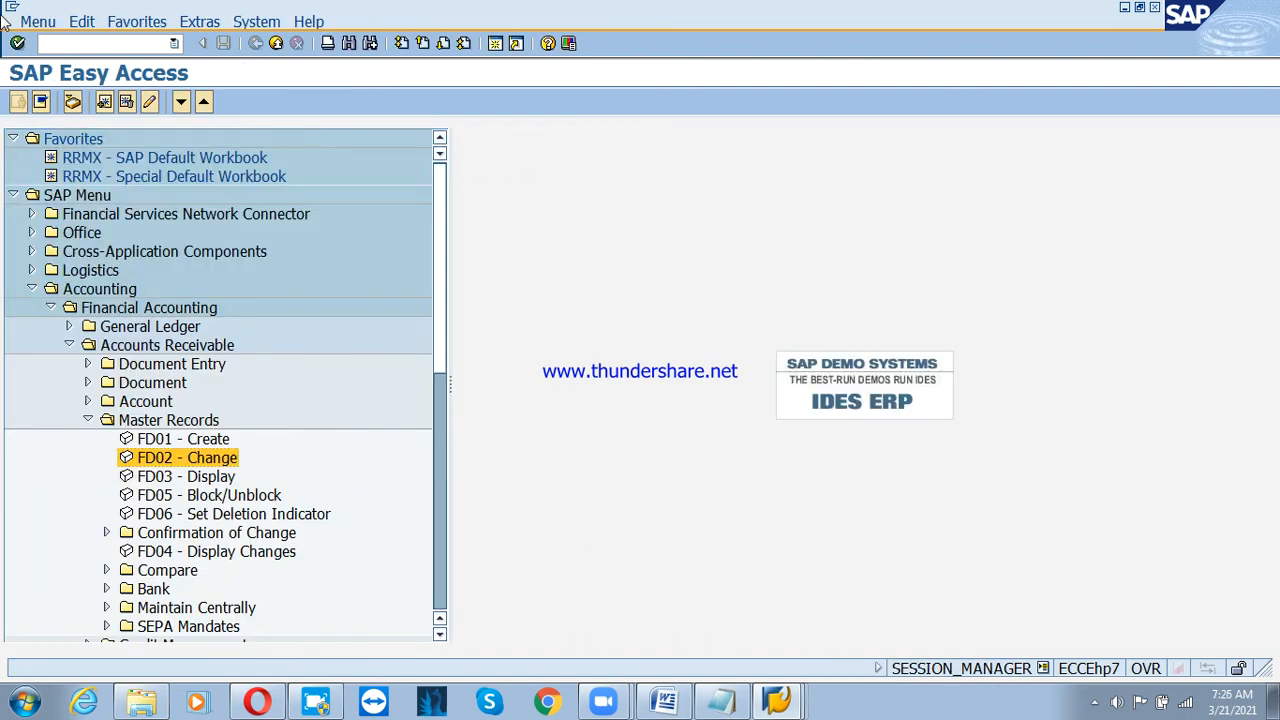
Display the open items of the Bangalore customer KLE Industries Ltd in company code PSD with FBL5N, and return to SAP Easy Access.
text(fbl5n)
key(Return)
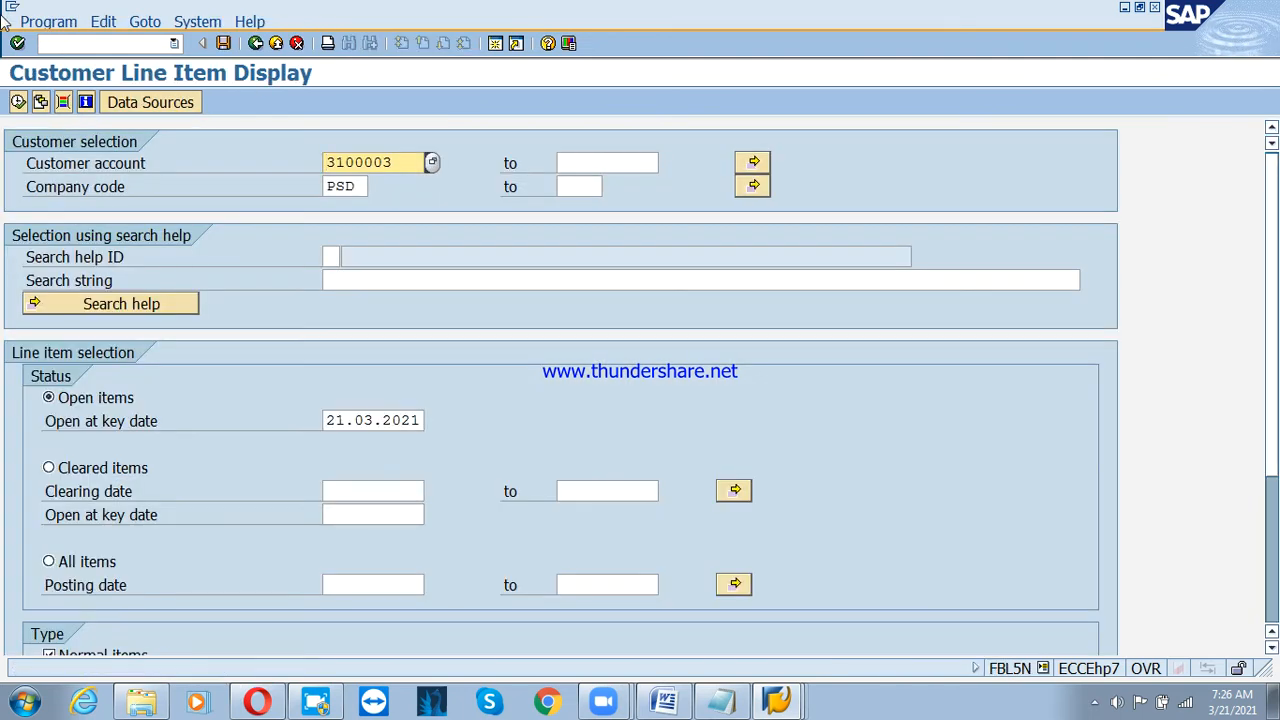
key(F8)
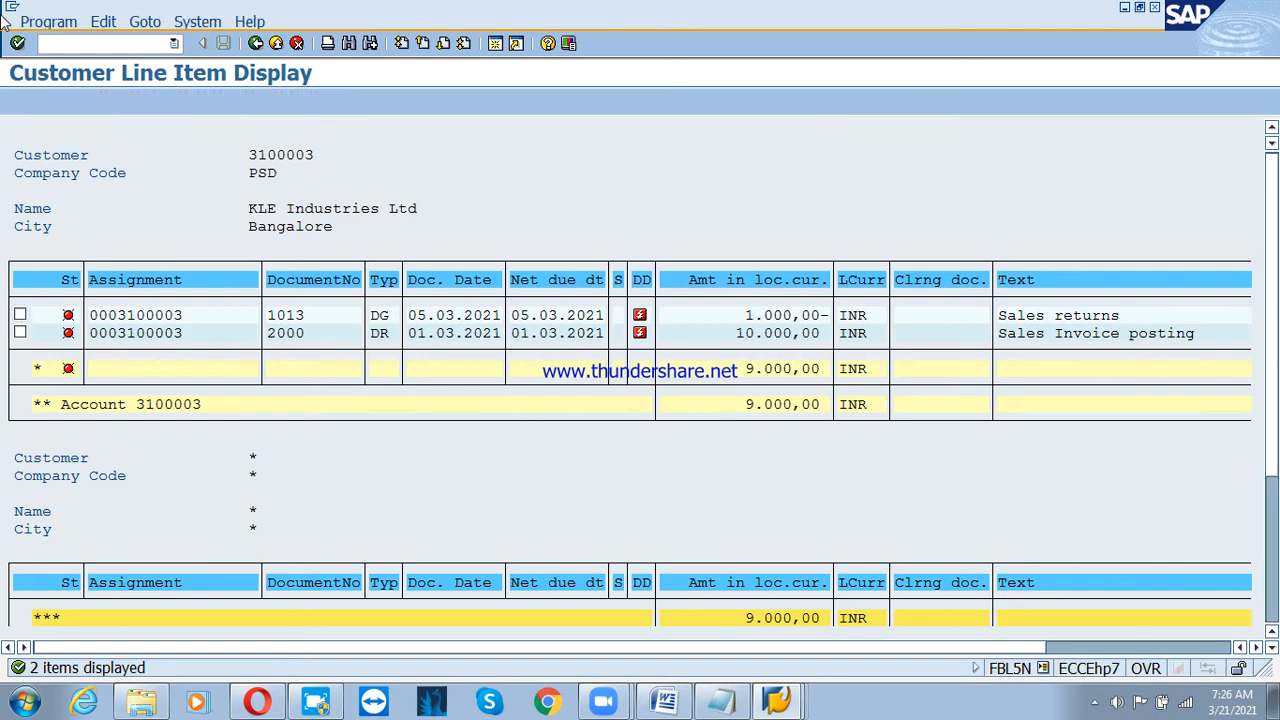
key(F3)
key(F3)
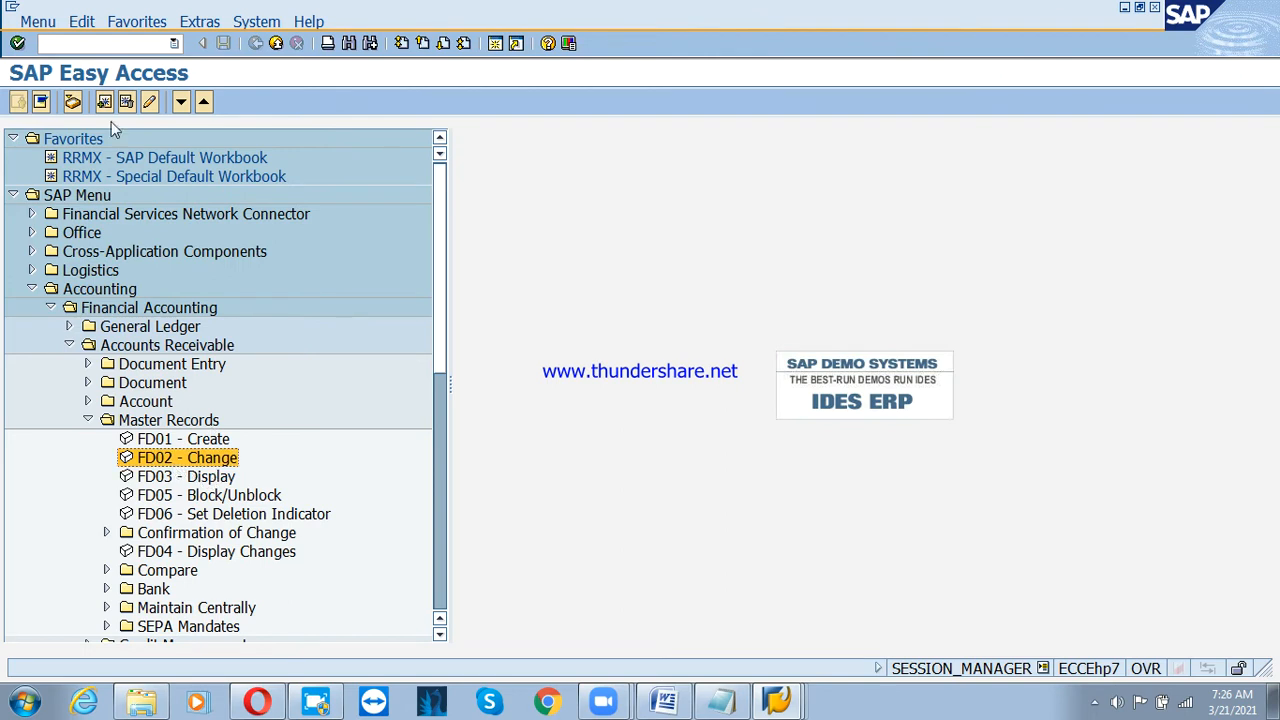
Restart FBL5N, choose the KLE Industries Ltd account without a city, and run its open item display for company code PSD.
click(80, 42)
text(fbl5n)
key(Return)
key(F4)
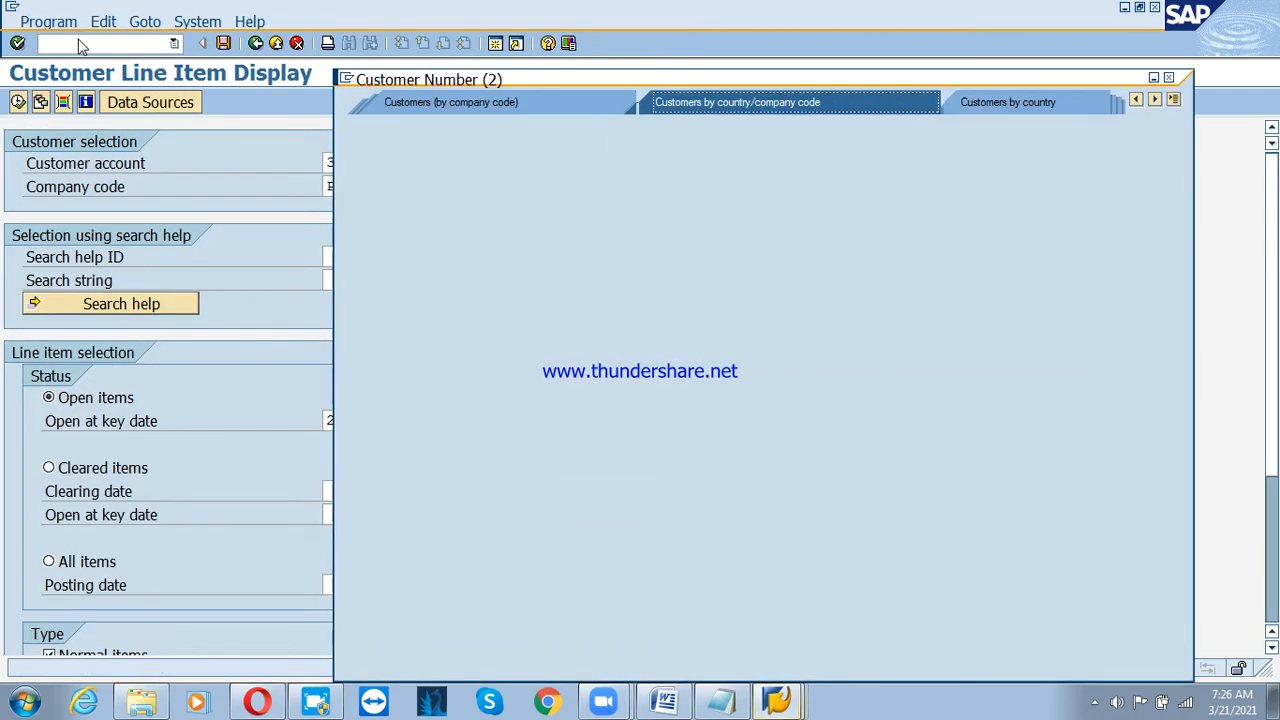
key(Return)
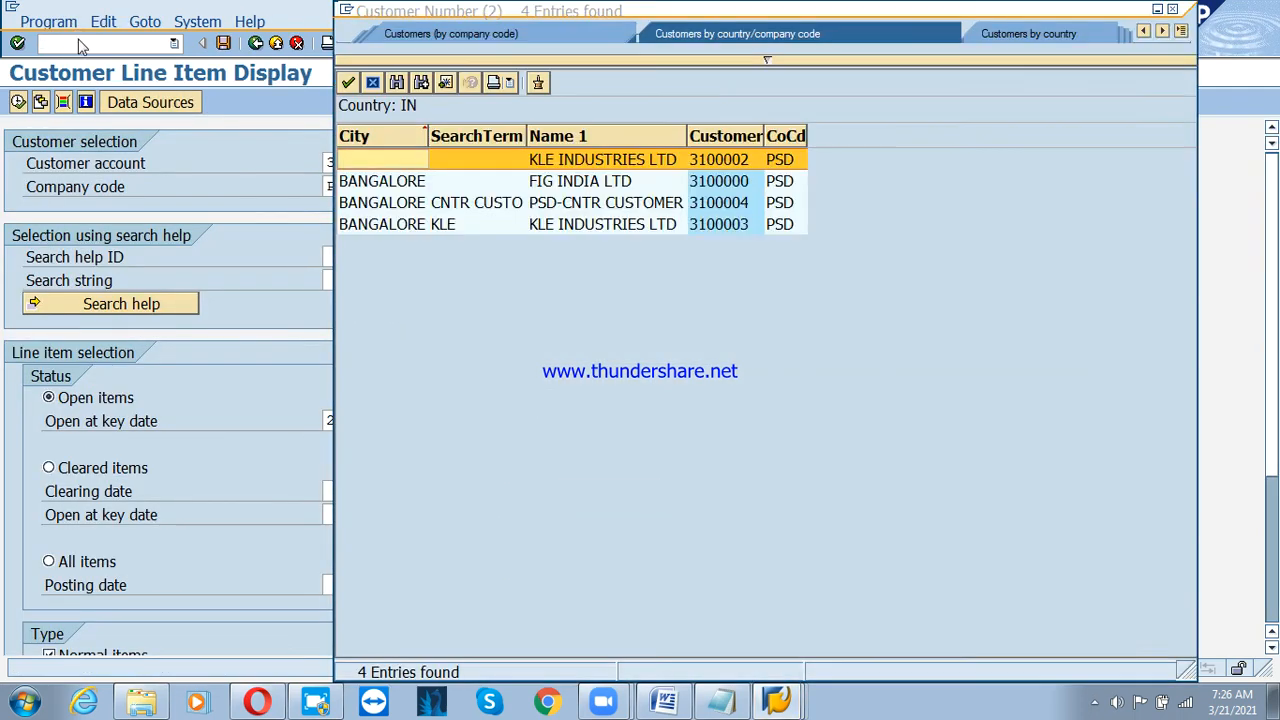
key(Return)
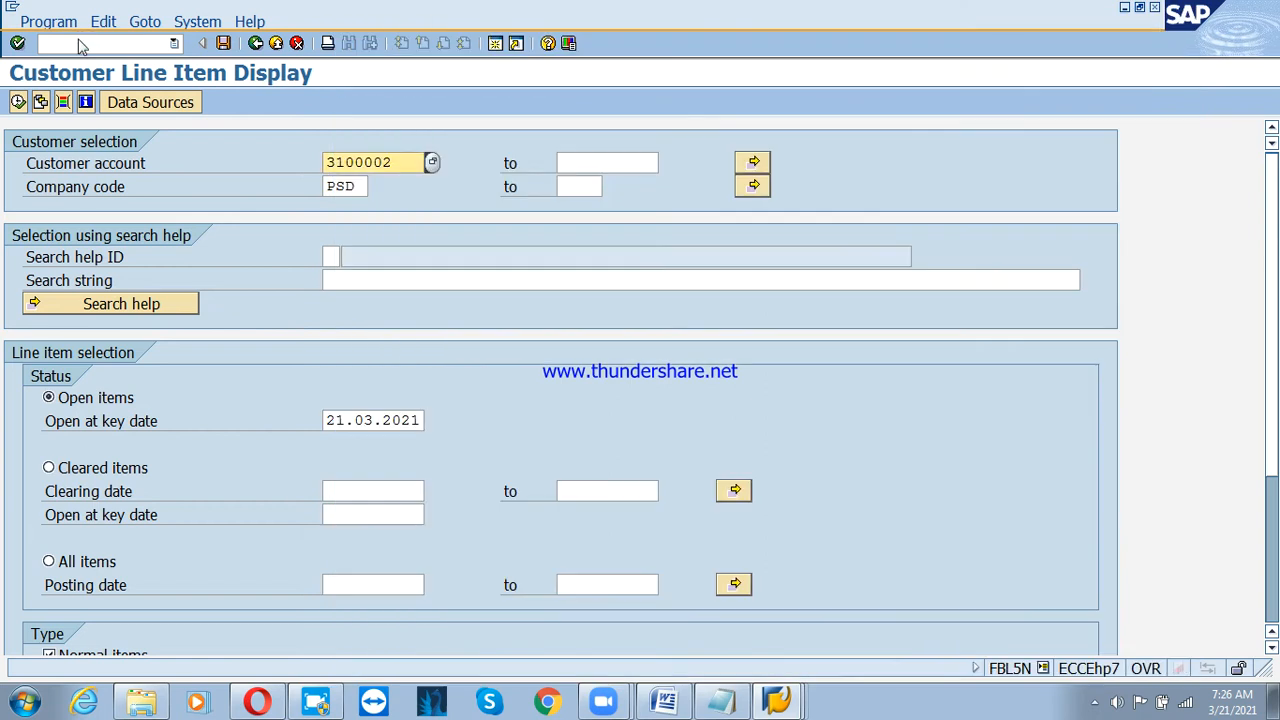
key(F8)
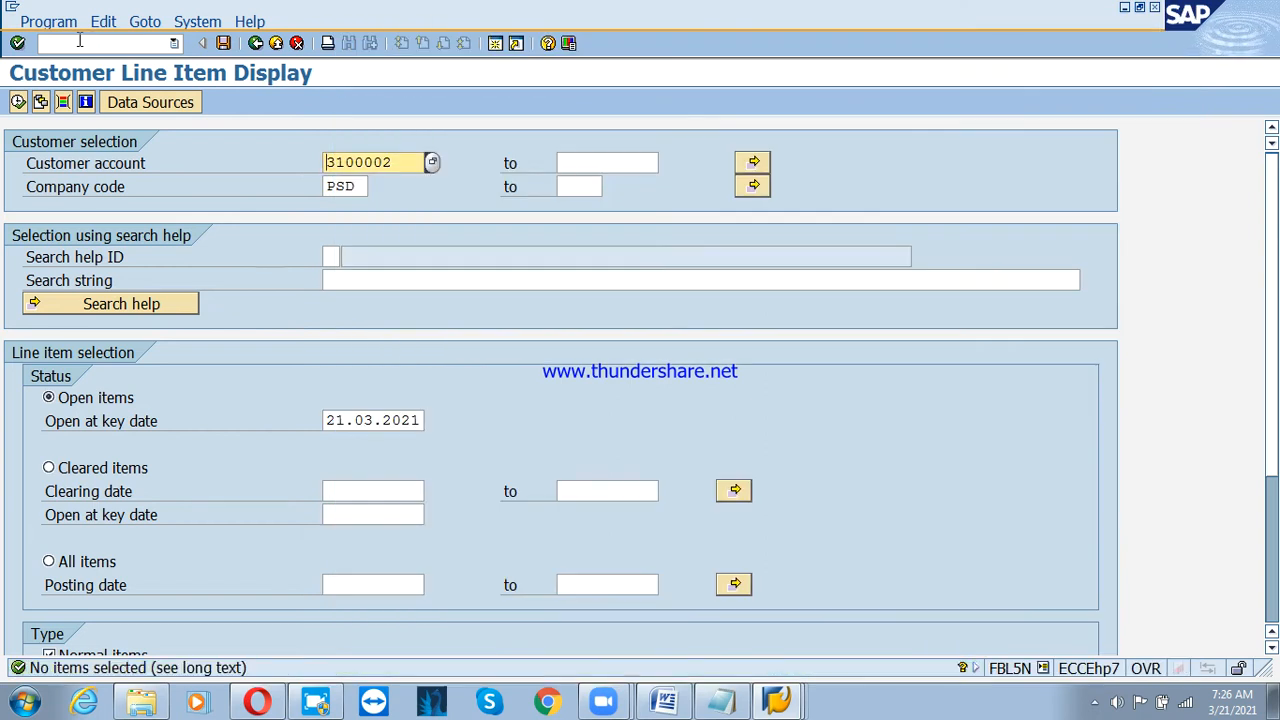
Leave the line item selection, view the KLE Industries Ltd payment transactions data with FD02, and return to SAP Easy Access.
key(F3)
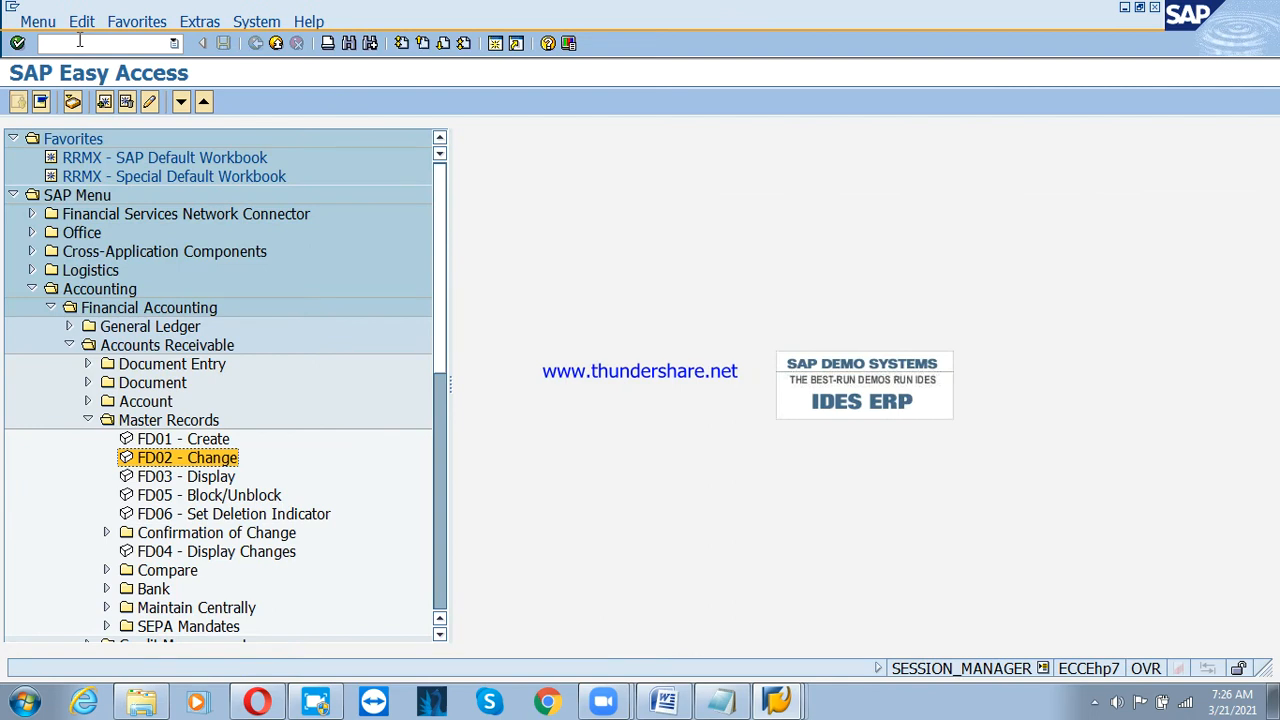
key(Return)
key(Return)
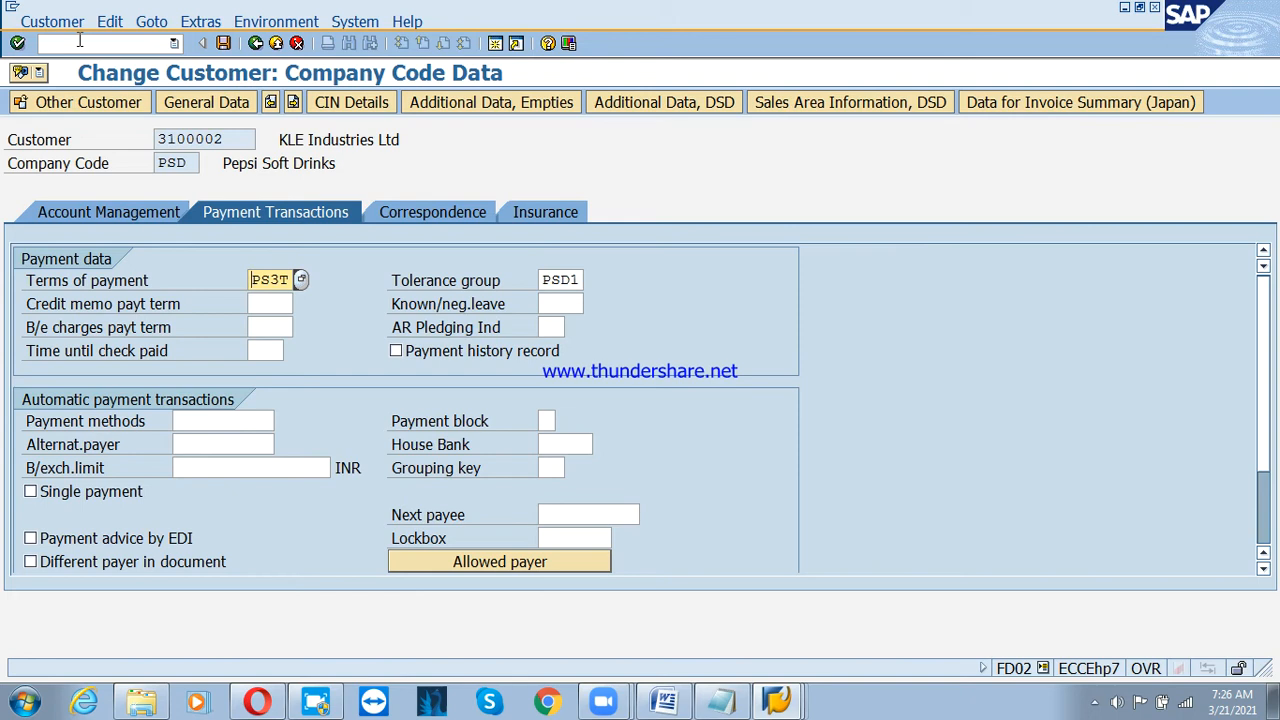
key(F3)
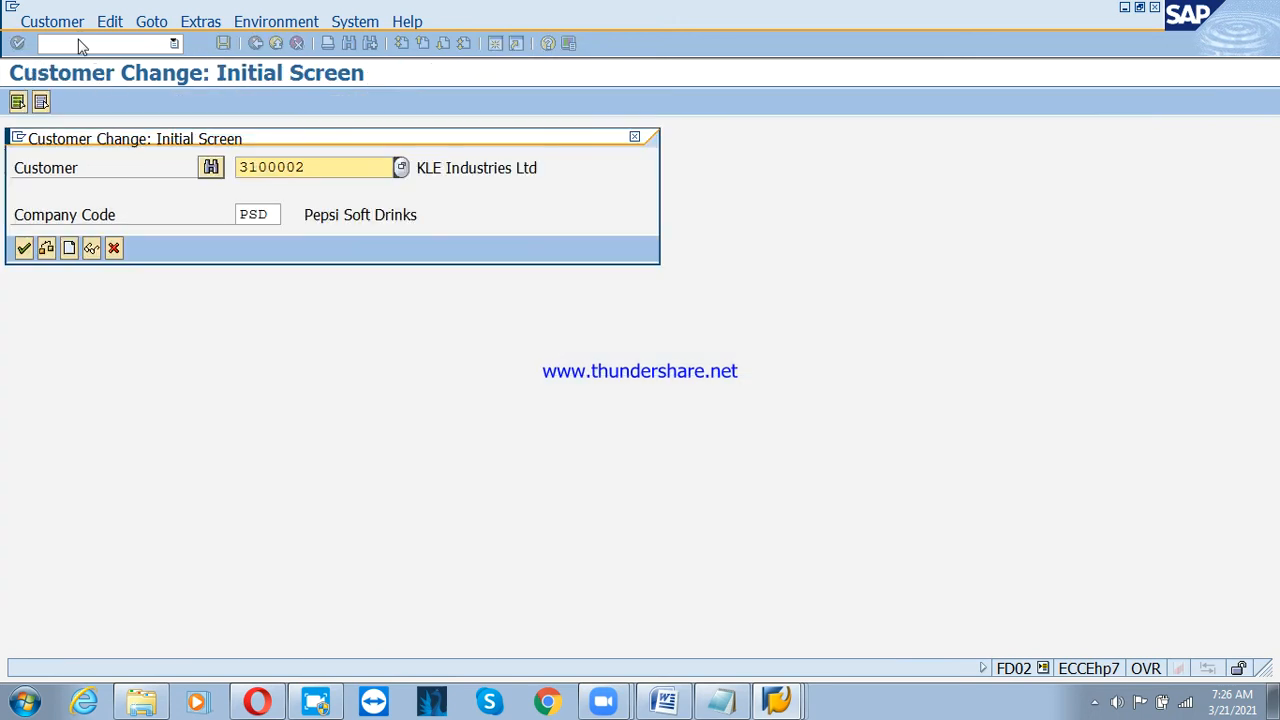
key(F3)
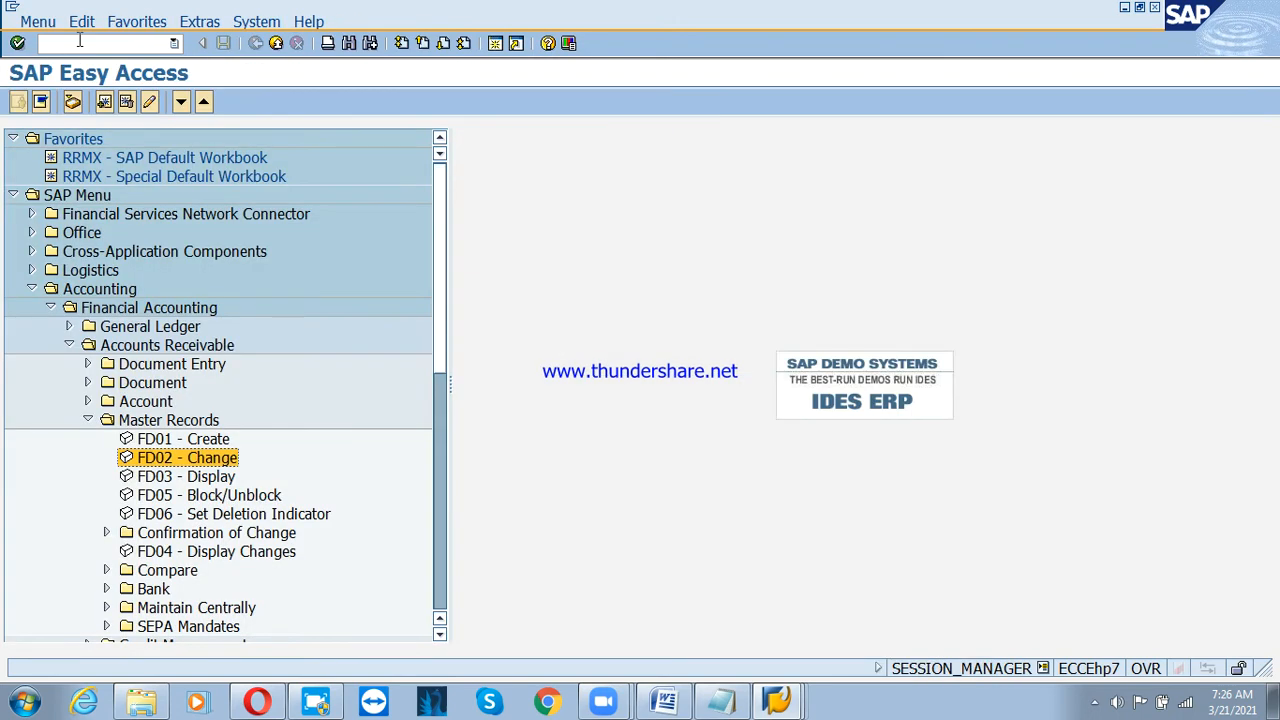
key(Up)
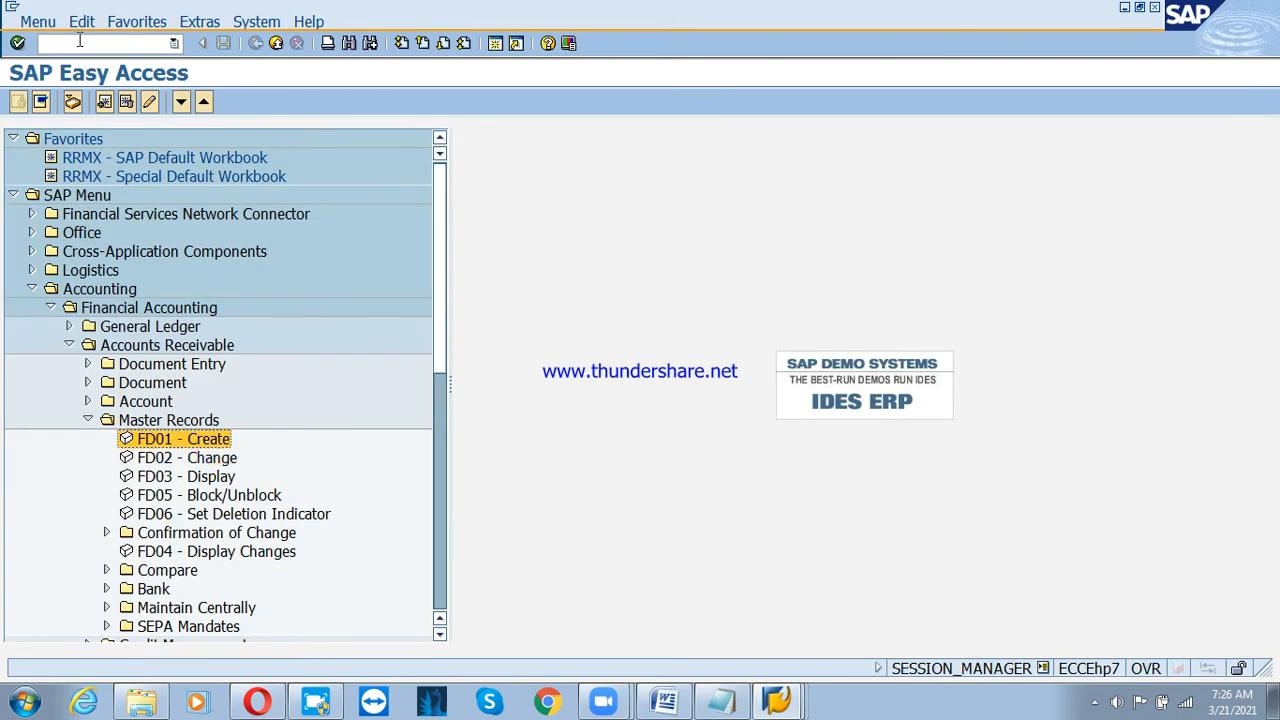
key(Return)
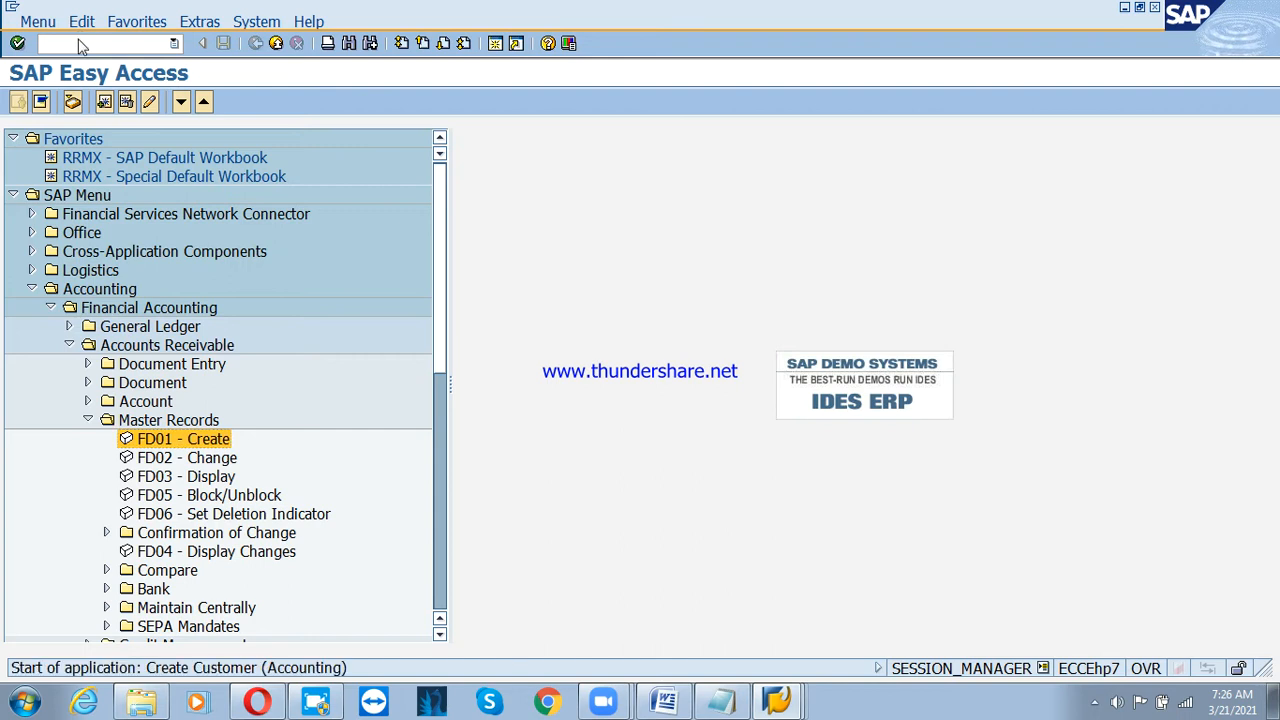
key(shift+Tab)
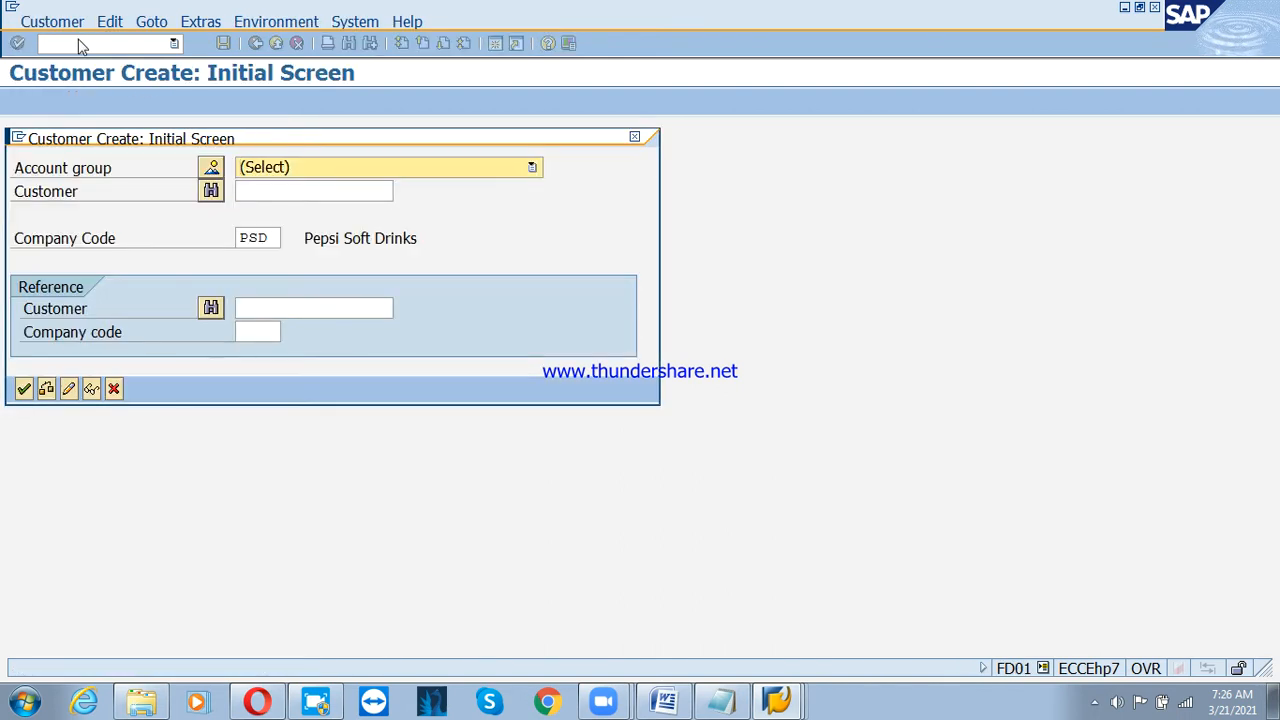
key(s)
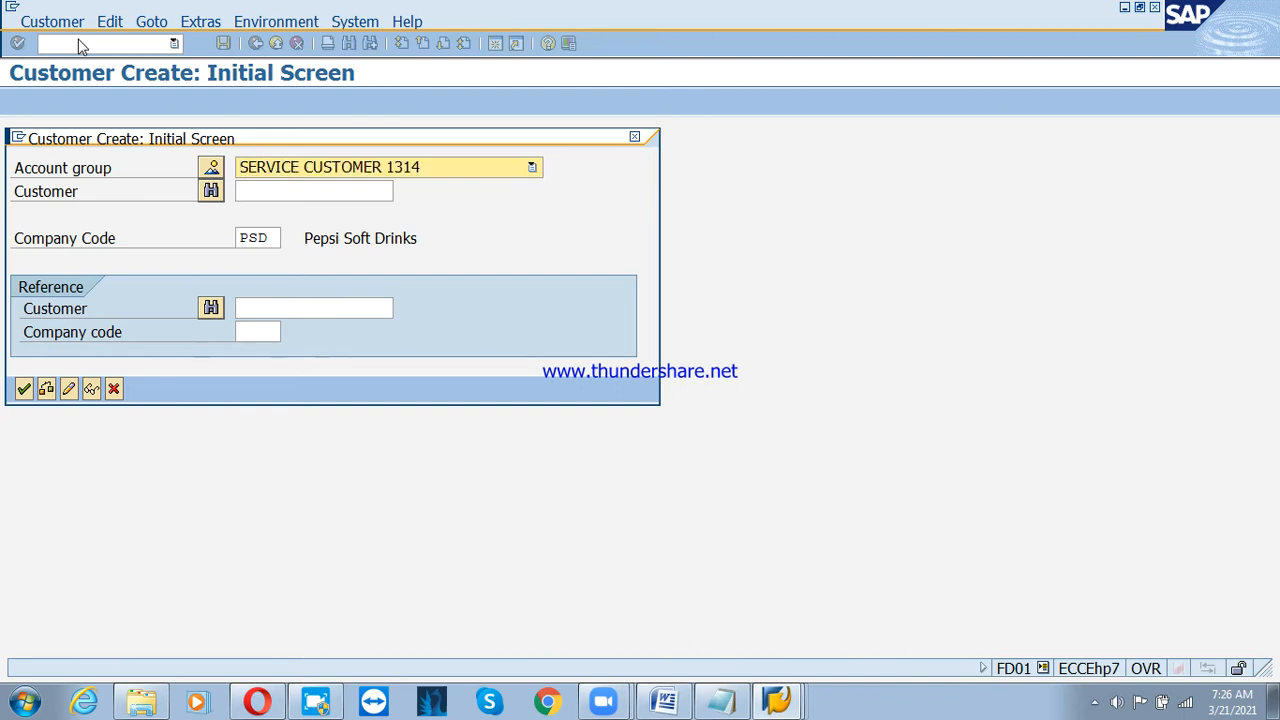
key(F4)
key(d)
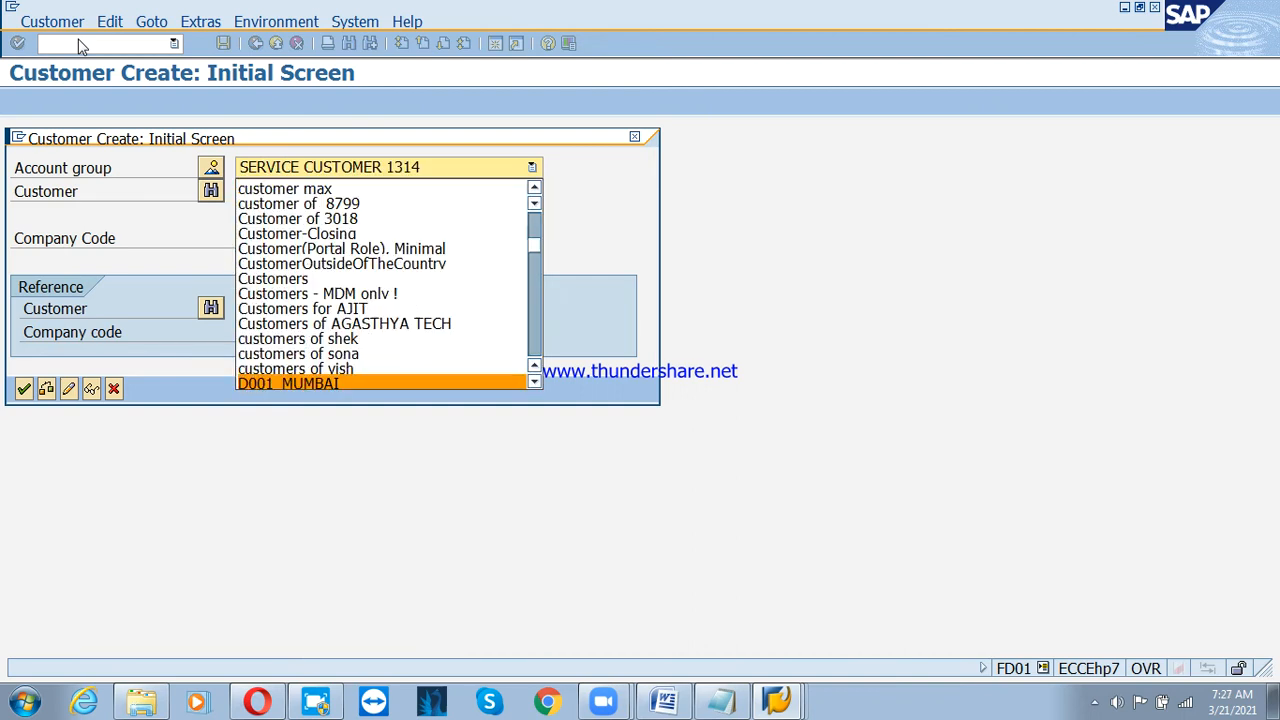
key(Escape)
key(Escape)
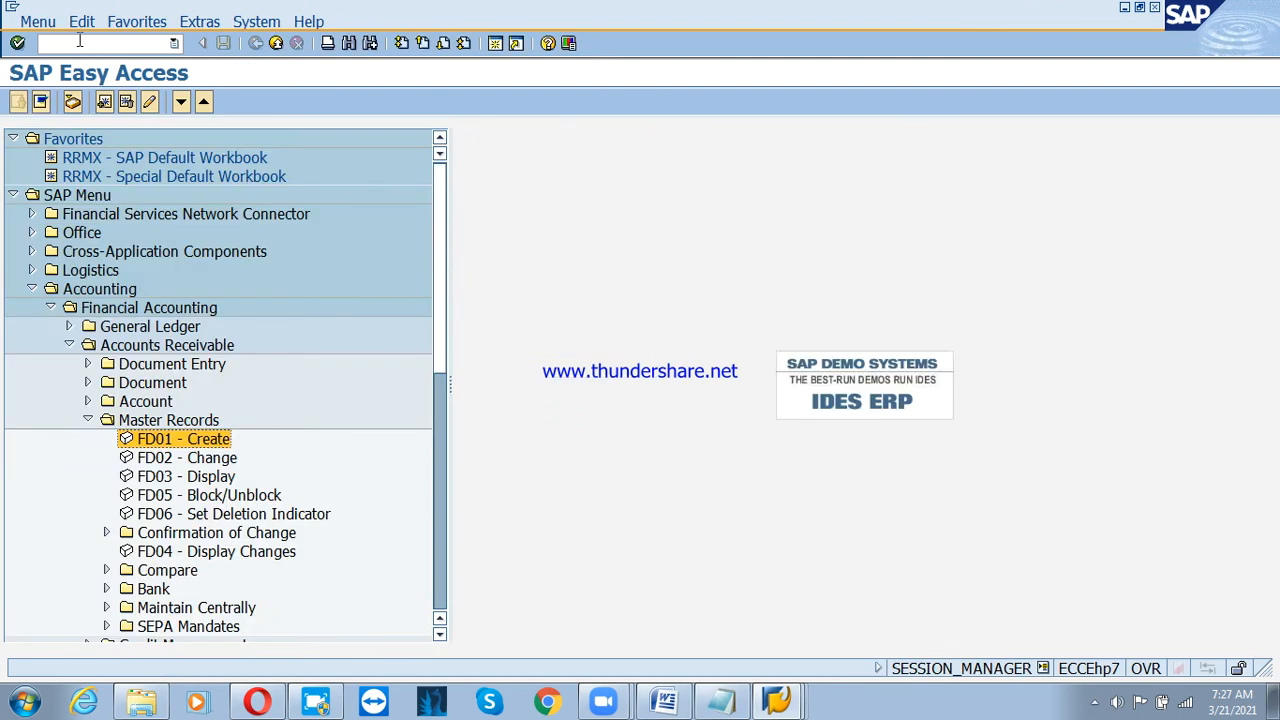
Start creating a customer with FD01 in company code PSD, using the account group Domestic Customer grp-PSD.
key(Down)
key(Up)
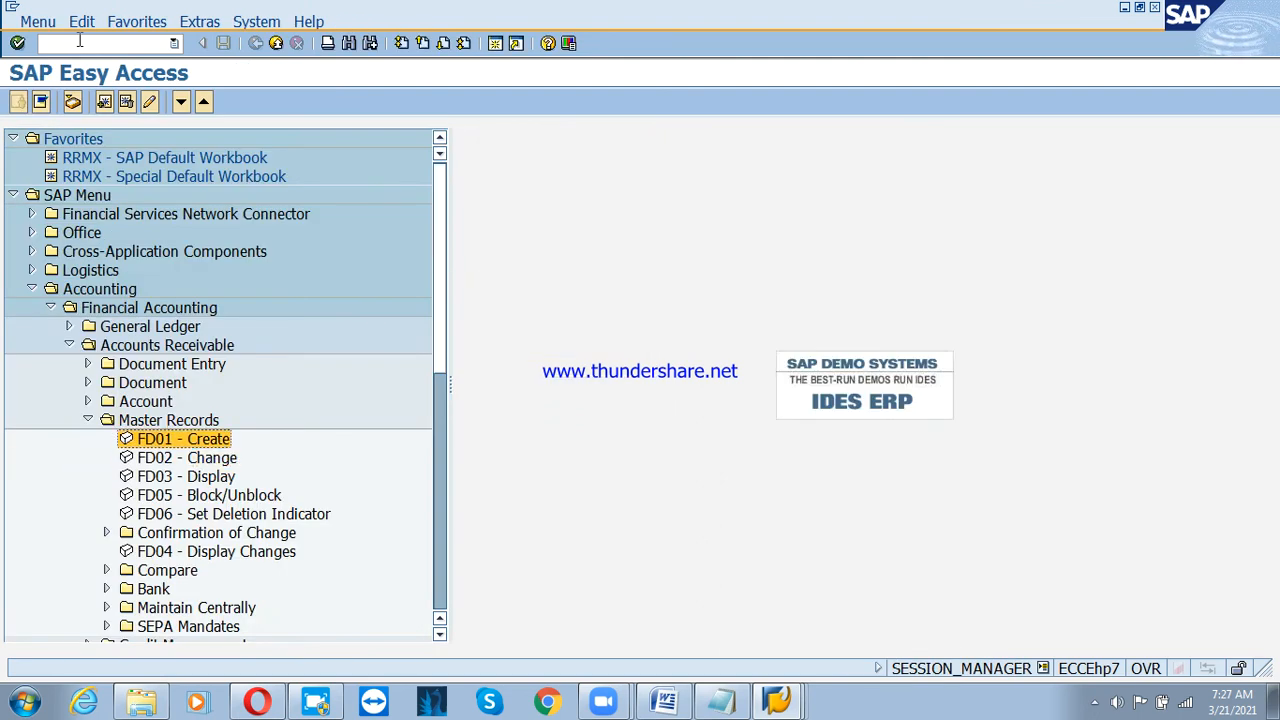
key(Return)
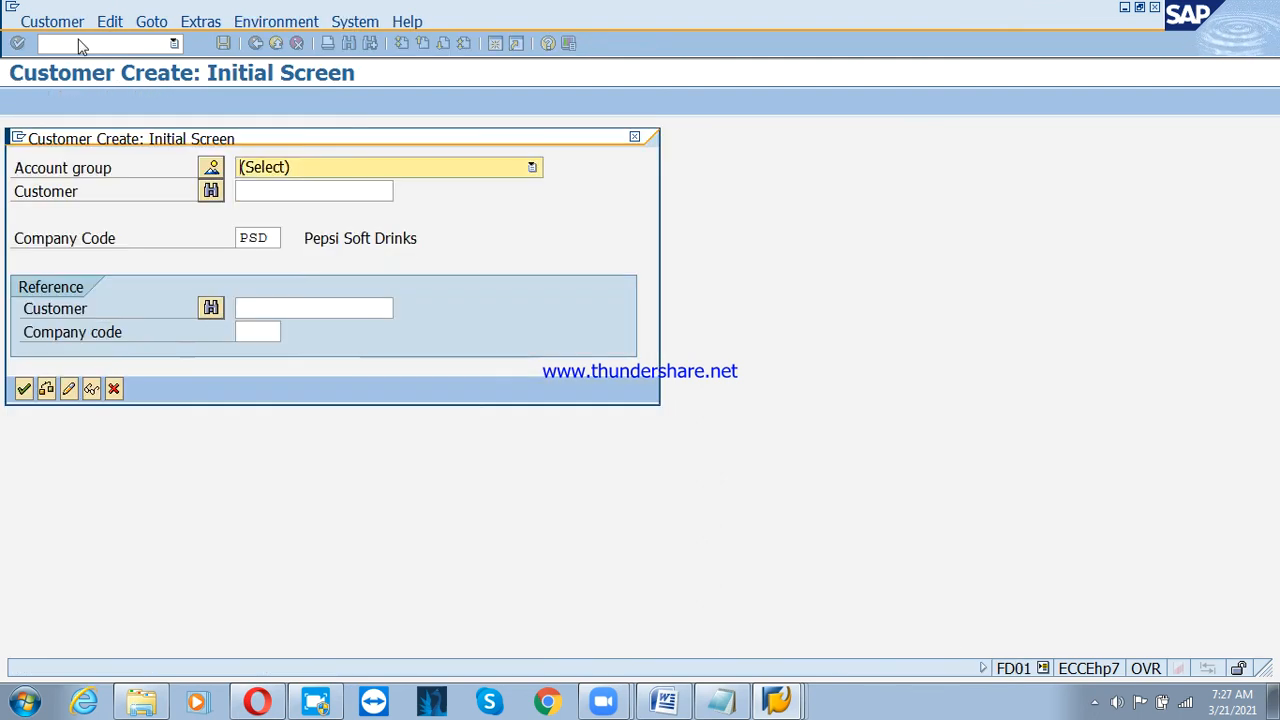
key(F4)
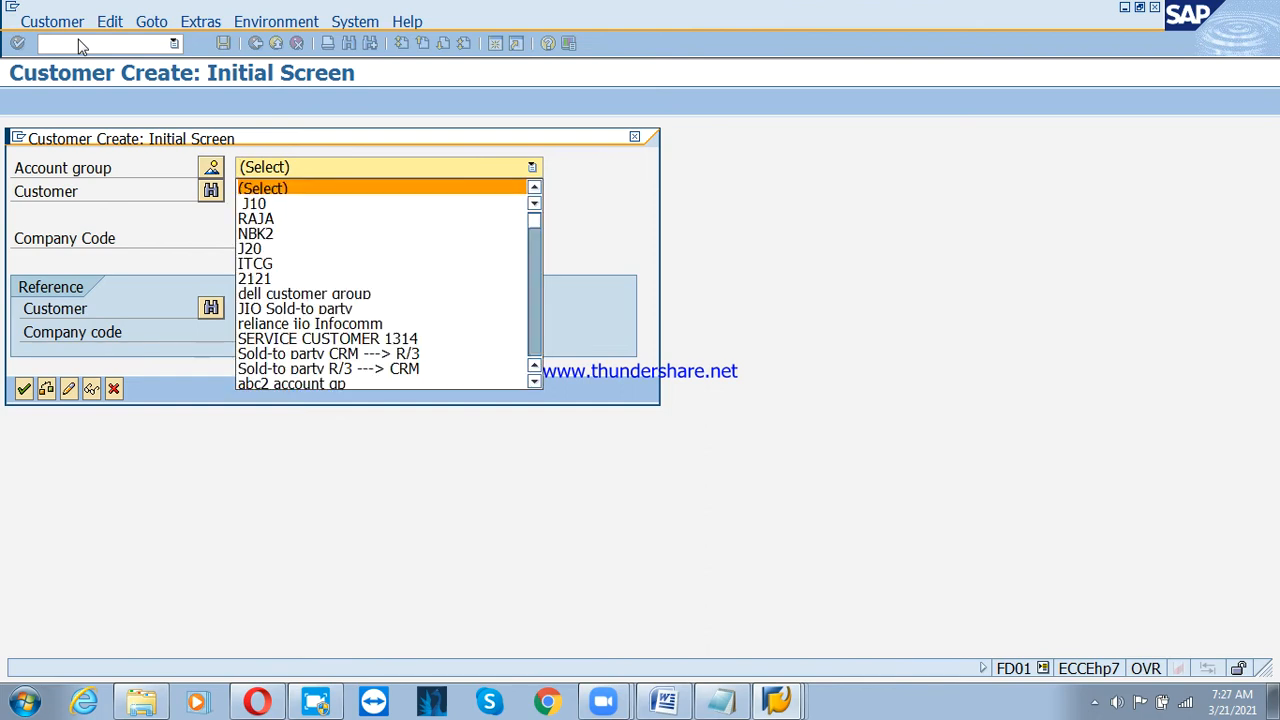
key(d)
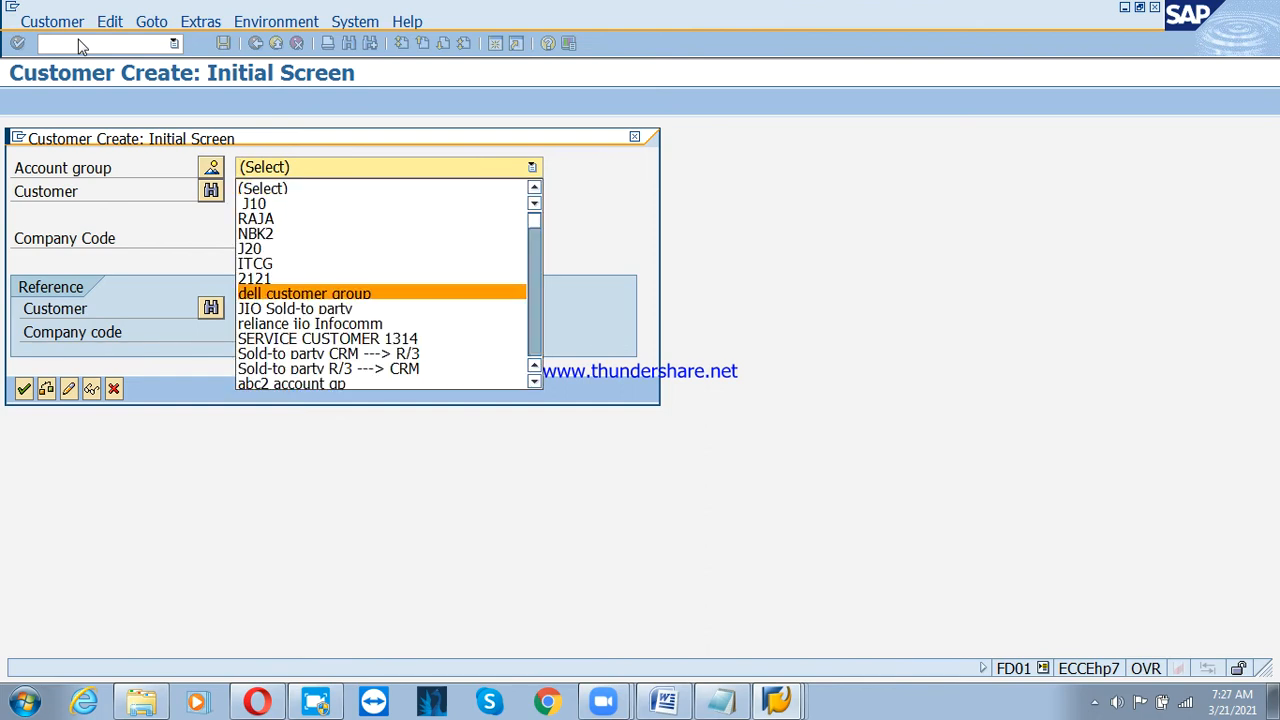
key(Down)
key(Down)
key(Down)
key(Down)
key(Down)
key(Down)
key(Down)
key(Down)
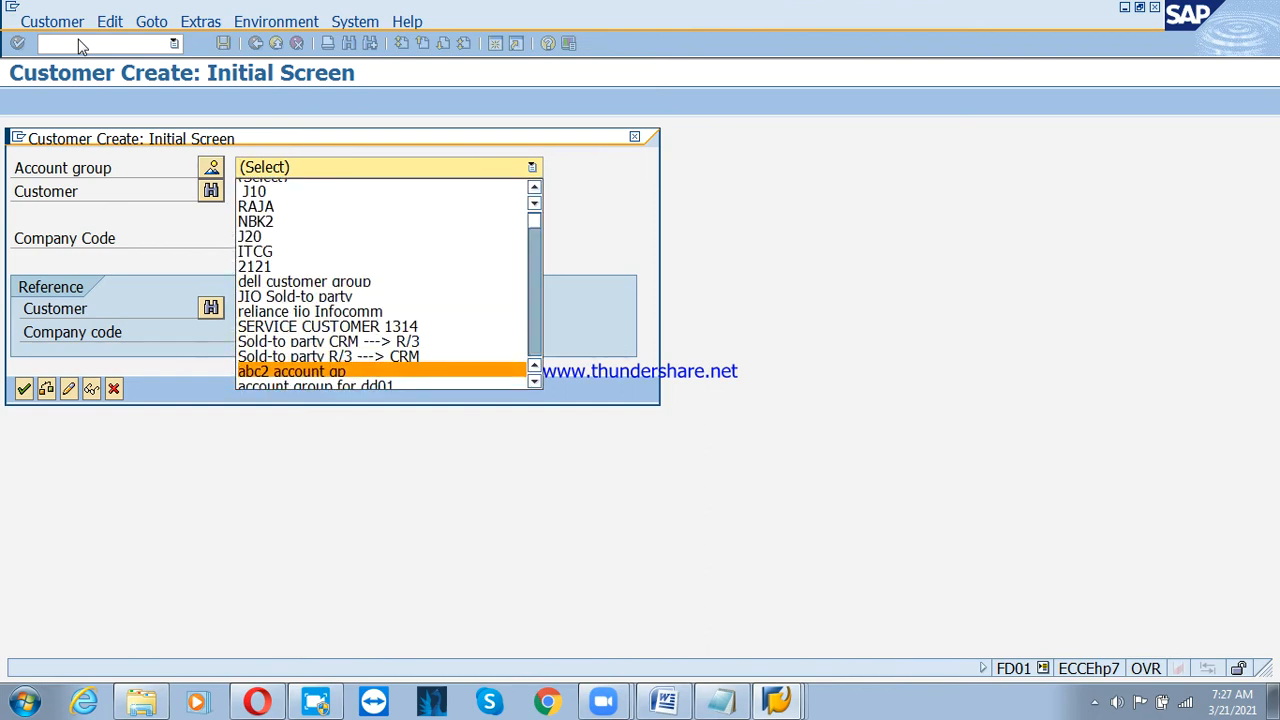
key(Down)
key(d)
key(Down)
key(Down)
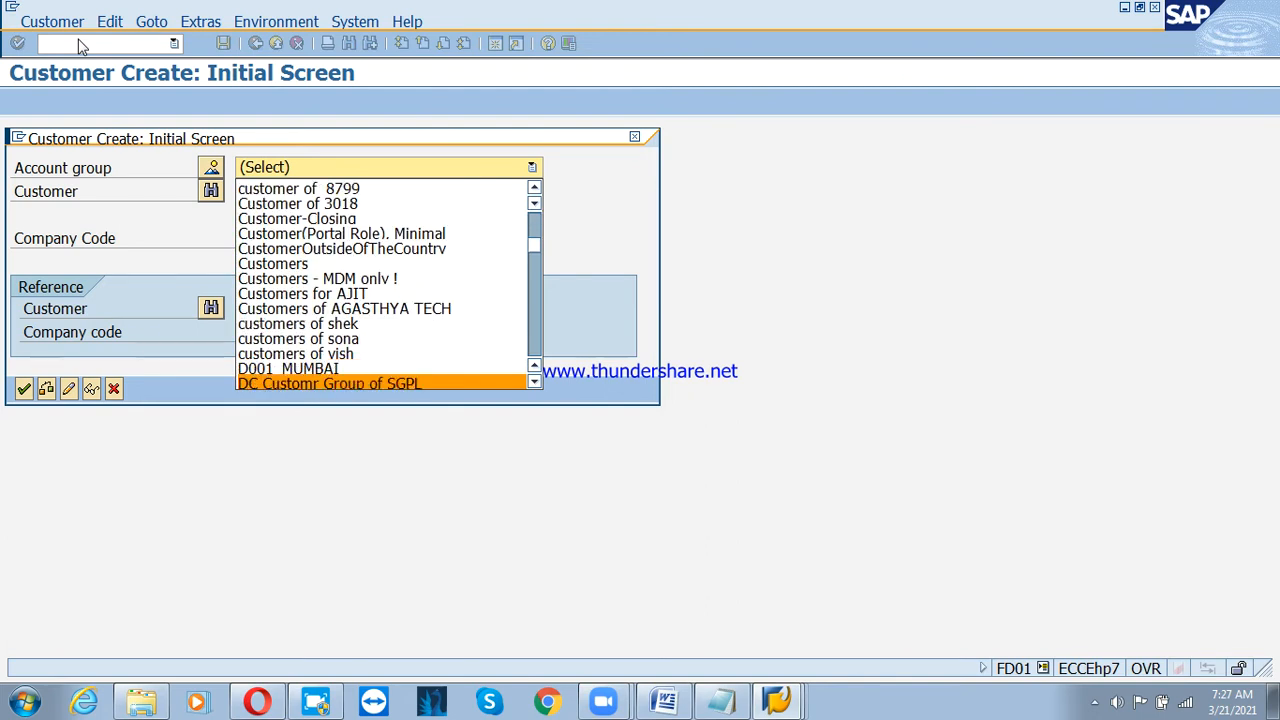
key(Down)
key(Down)
key(Down)
key(Down)
key(Down)
key(Down)
key(Down)
key(Down)
key(Down)
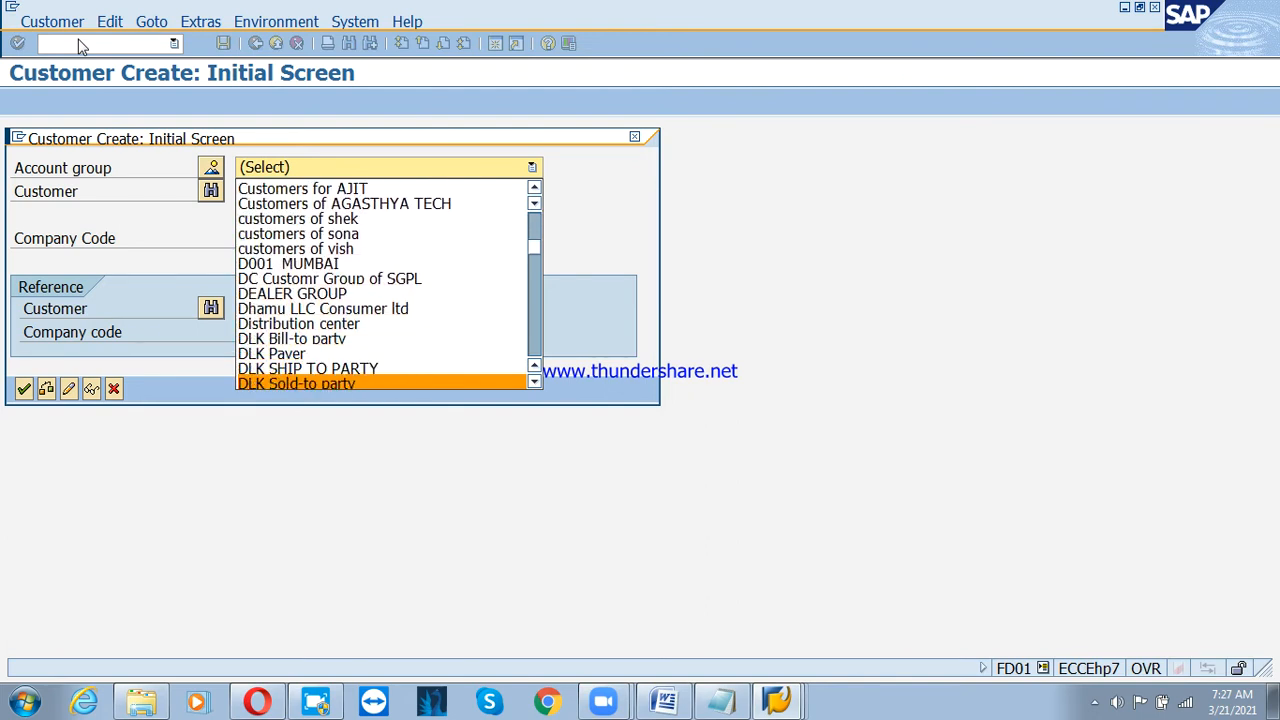
key(Down)
key(Down)
key(Down)
key(Down)
key(Down)
key(Down)
key(Down)
key(Down)
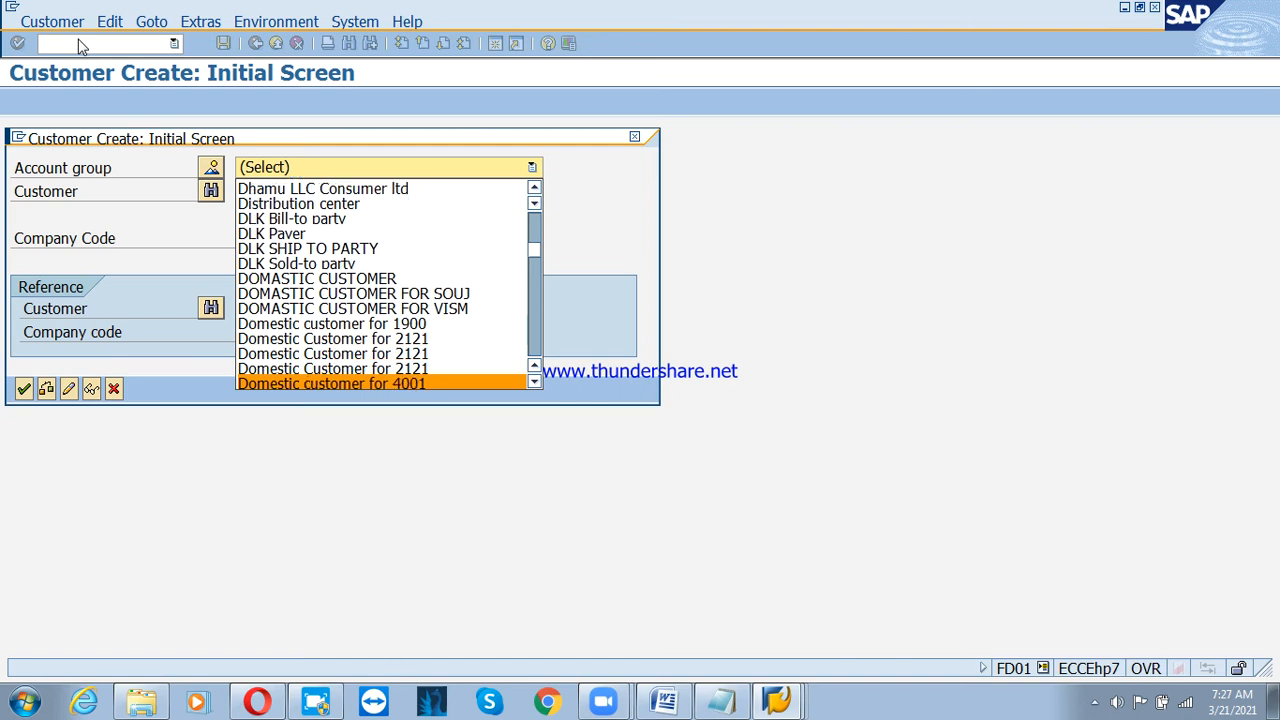
key(Down)
key(Down)
key(Down)
key(Down)
key(Down)
key(Down)
key(Down)
key(Down)
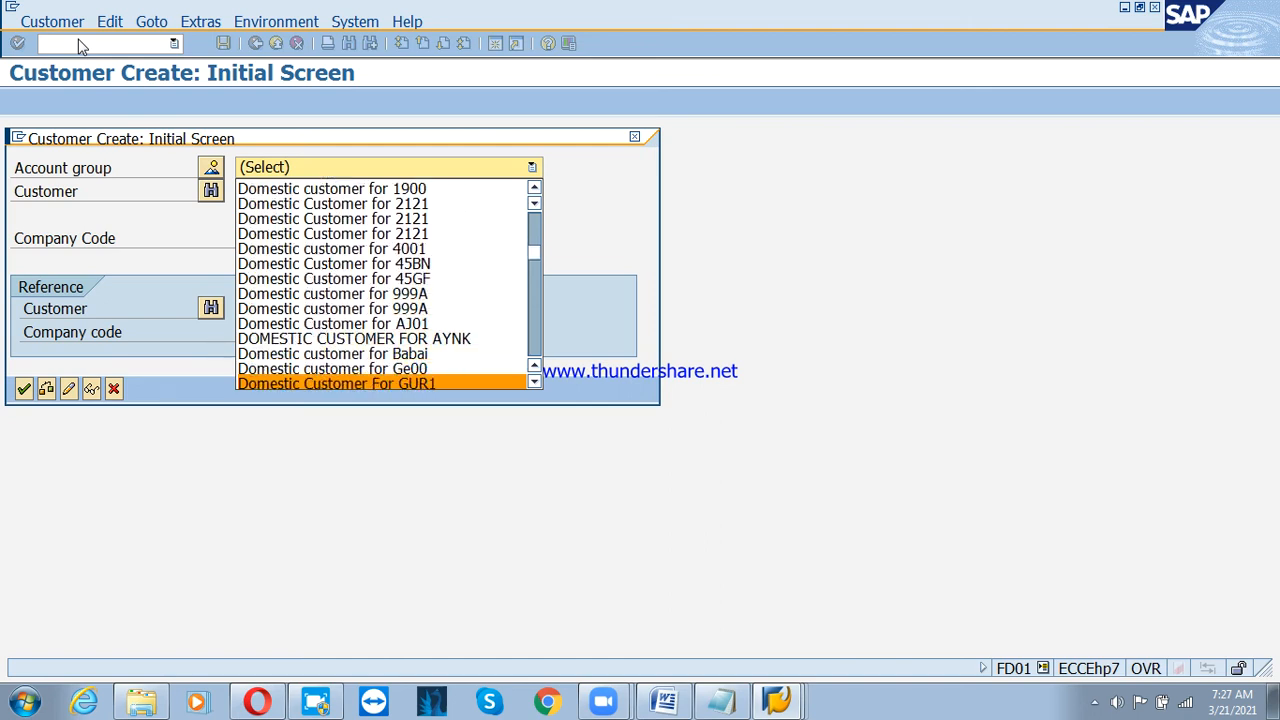
key(Down)
key(Down)
key(Down)
key(Down)
key(Down)
key(Down)
key(Down)
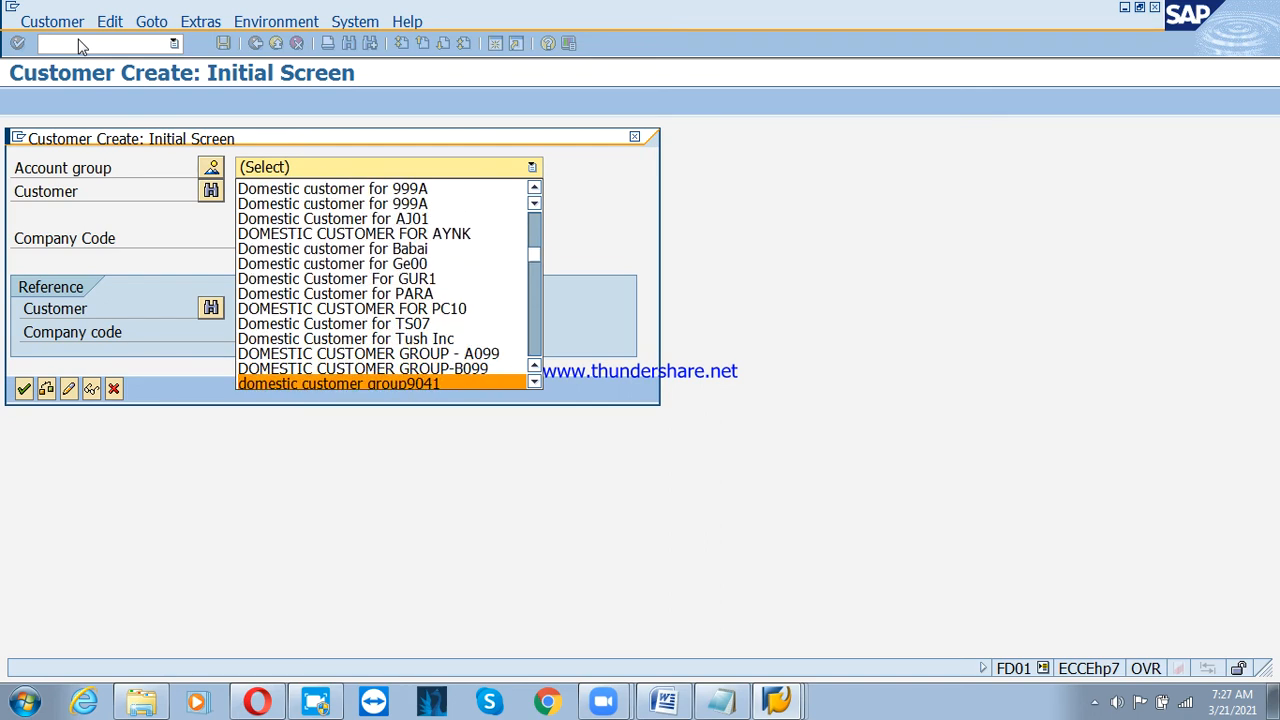
key(Down)
key(Down)
key(Return)
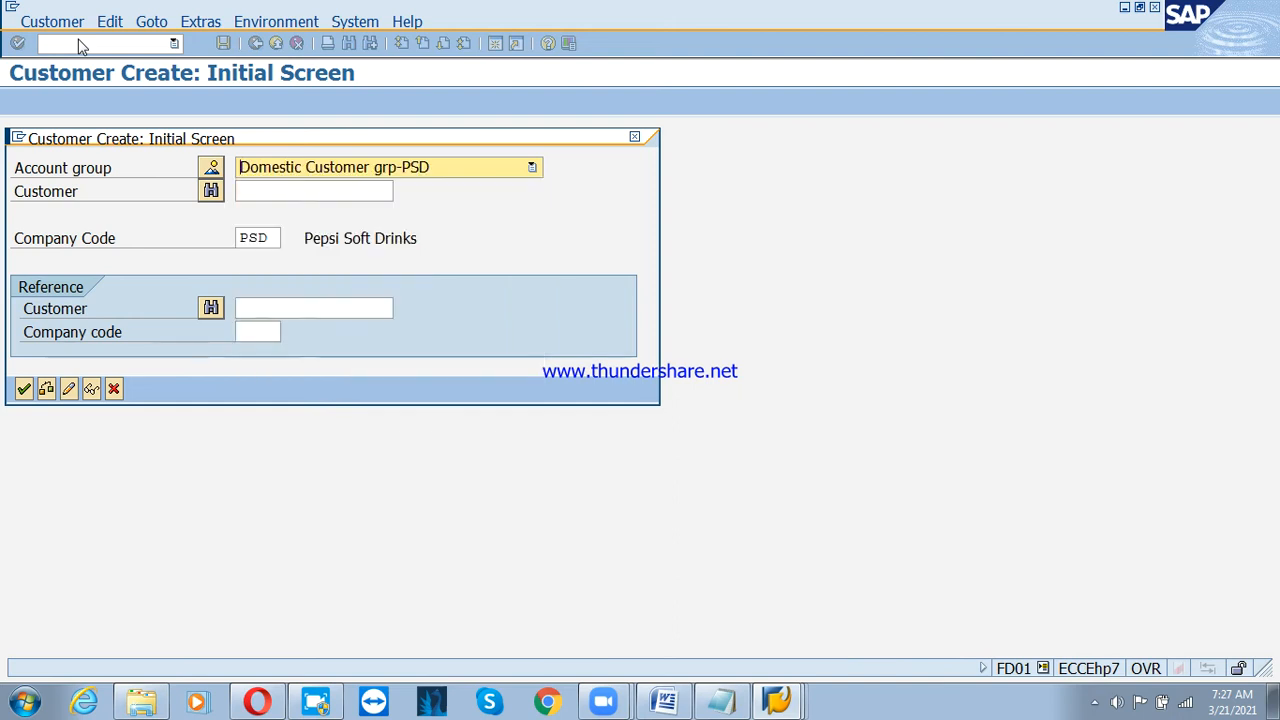
key(Tab)
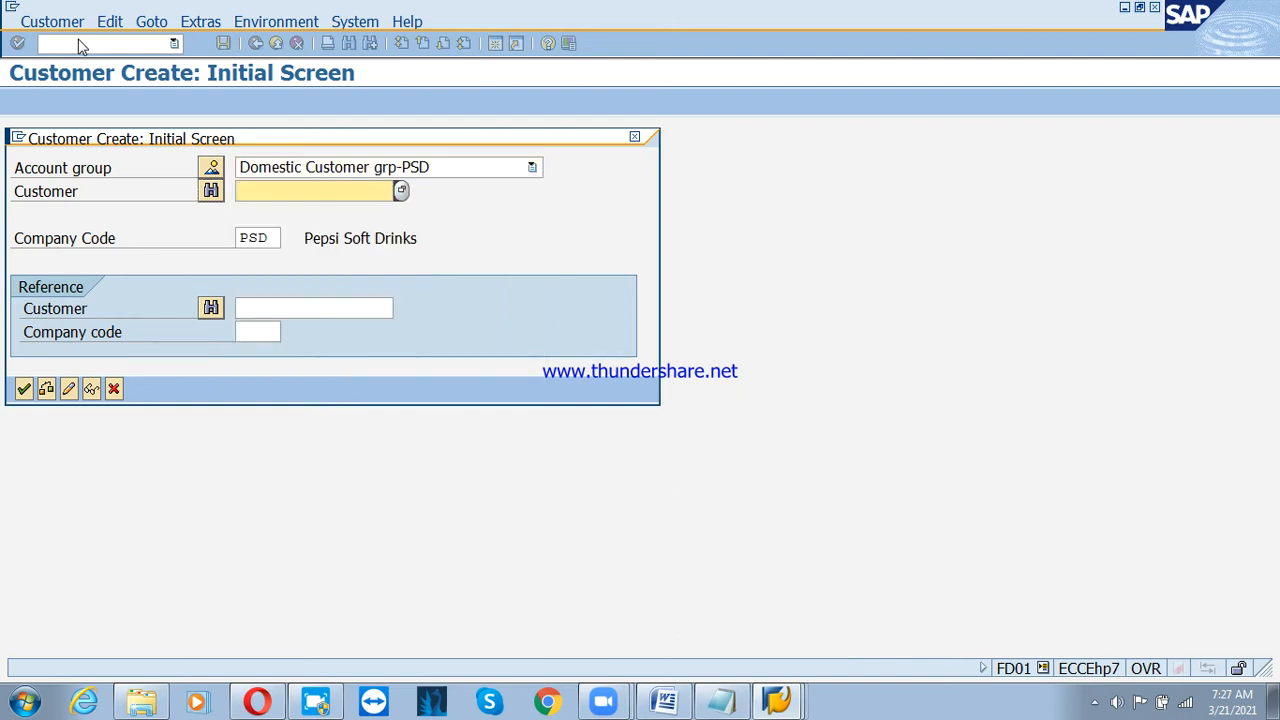
key(Tab)
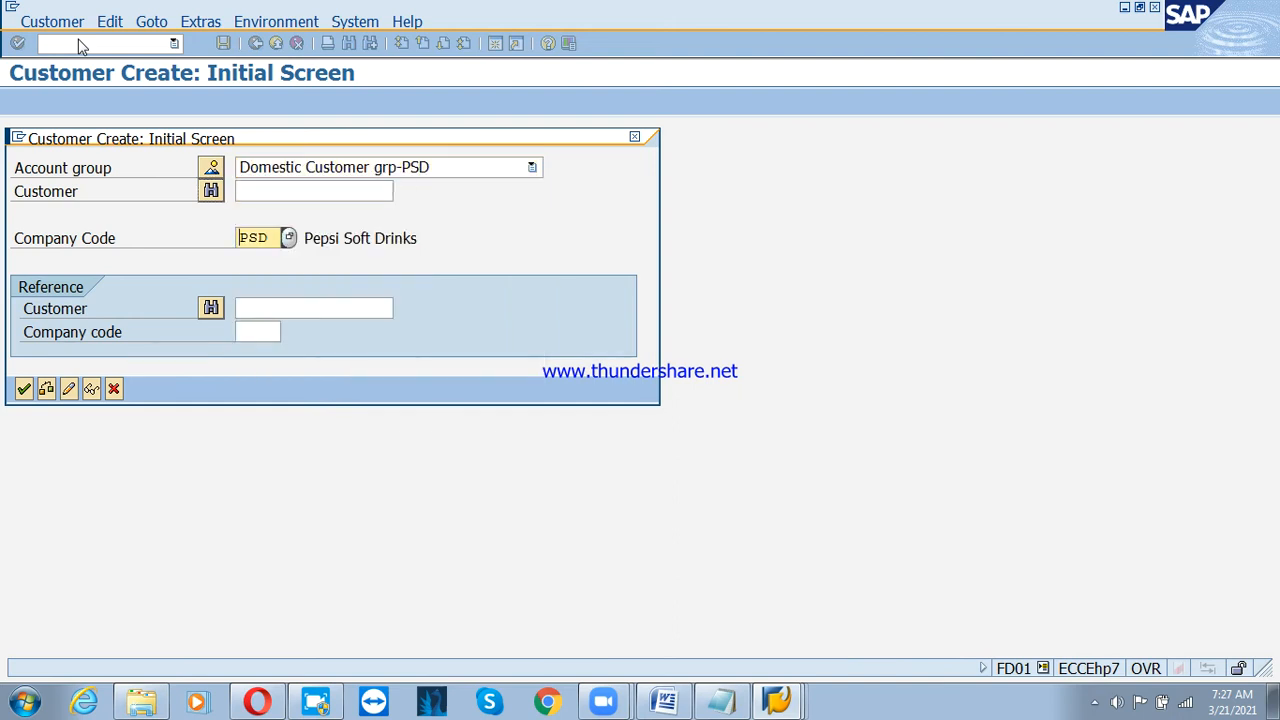
key(Return)
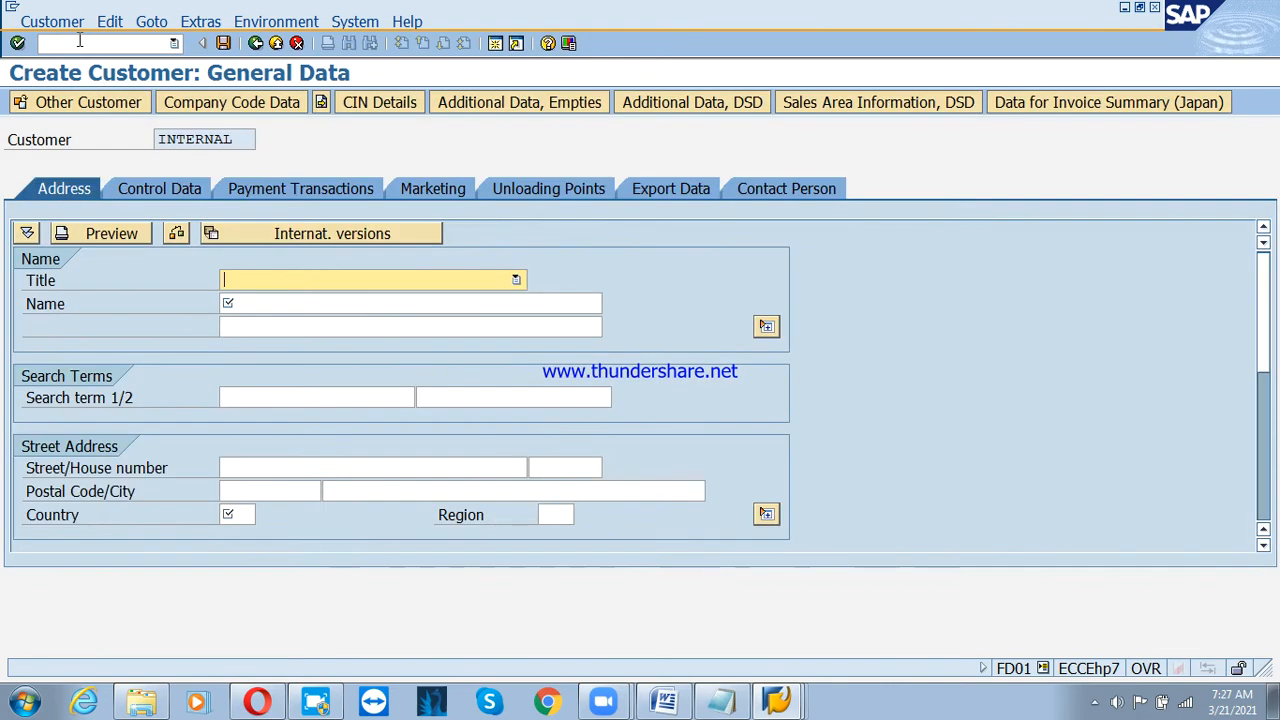
Set the new customer's title to Company and its name to Reliance Industries Ltd.
key(F4)
key(Return)
key(Tab)
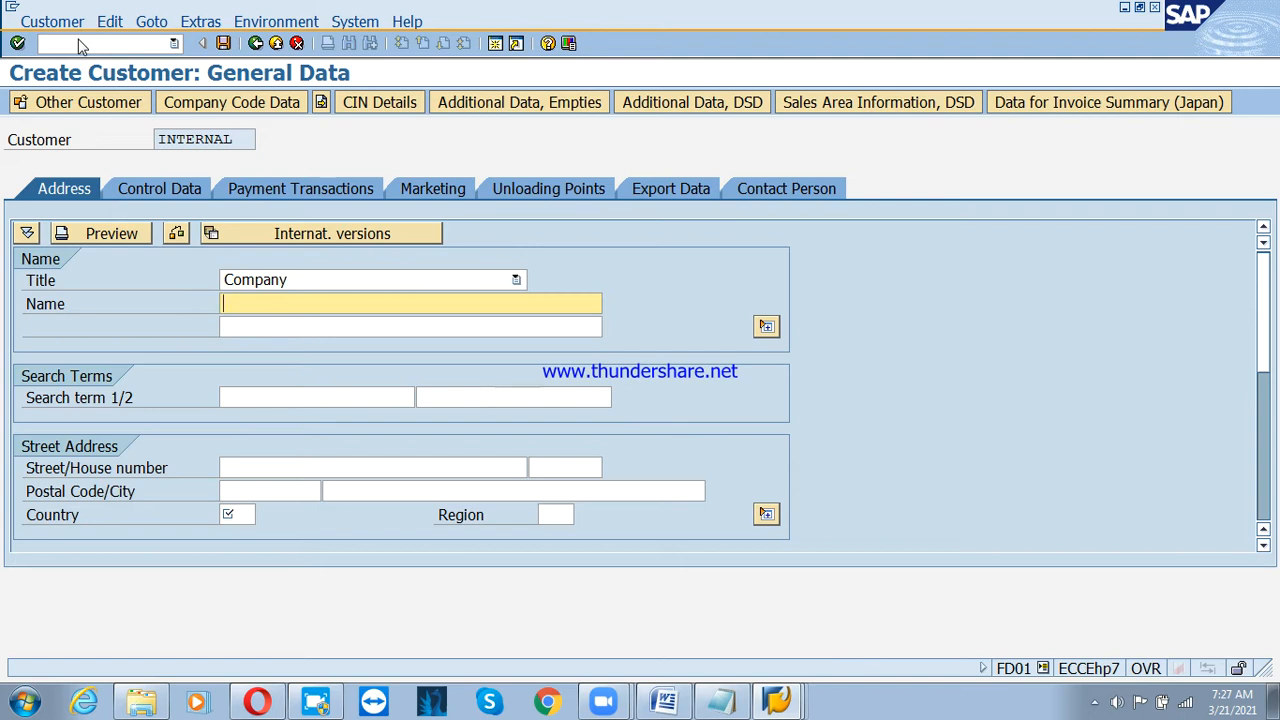
text(Reliance inIndust)
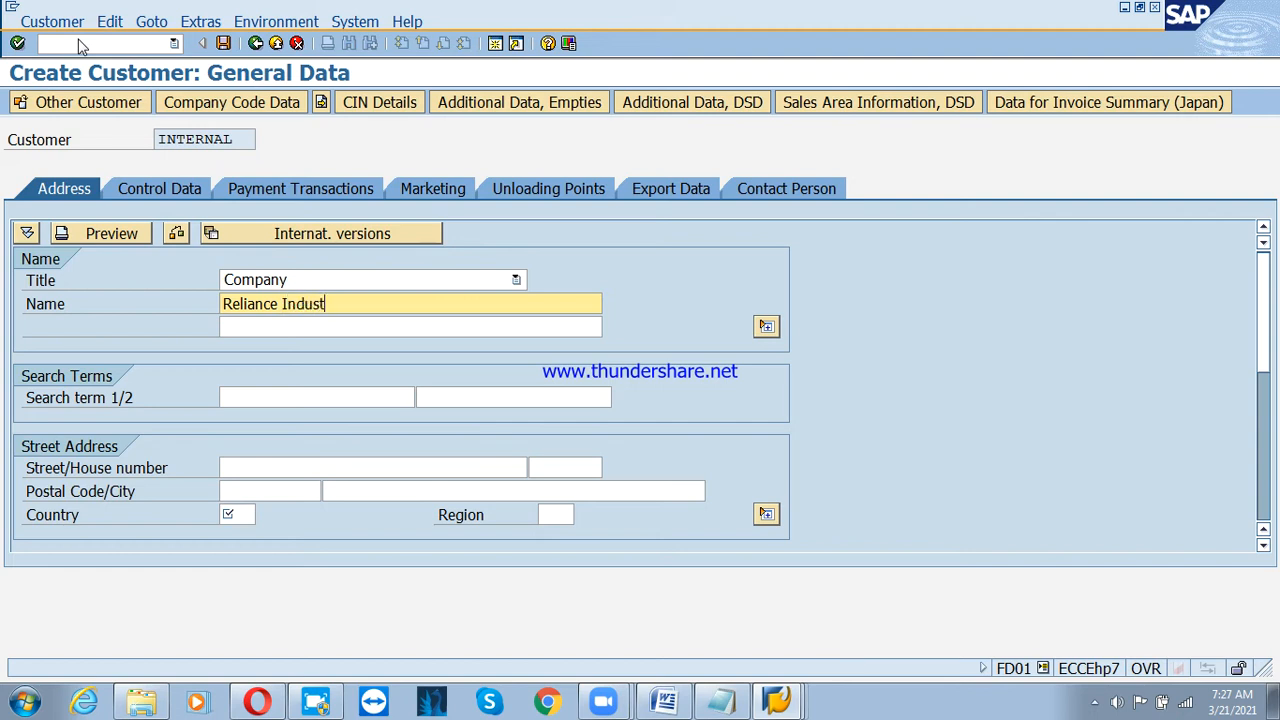
text(ries LTd)
key(BackSpace)
key(BackSpace)
text(td)
key(Tab)
key(Tab)
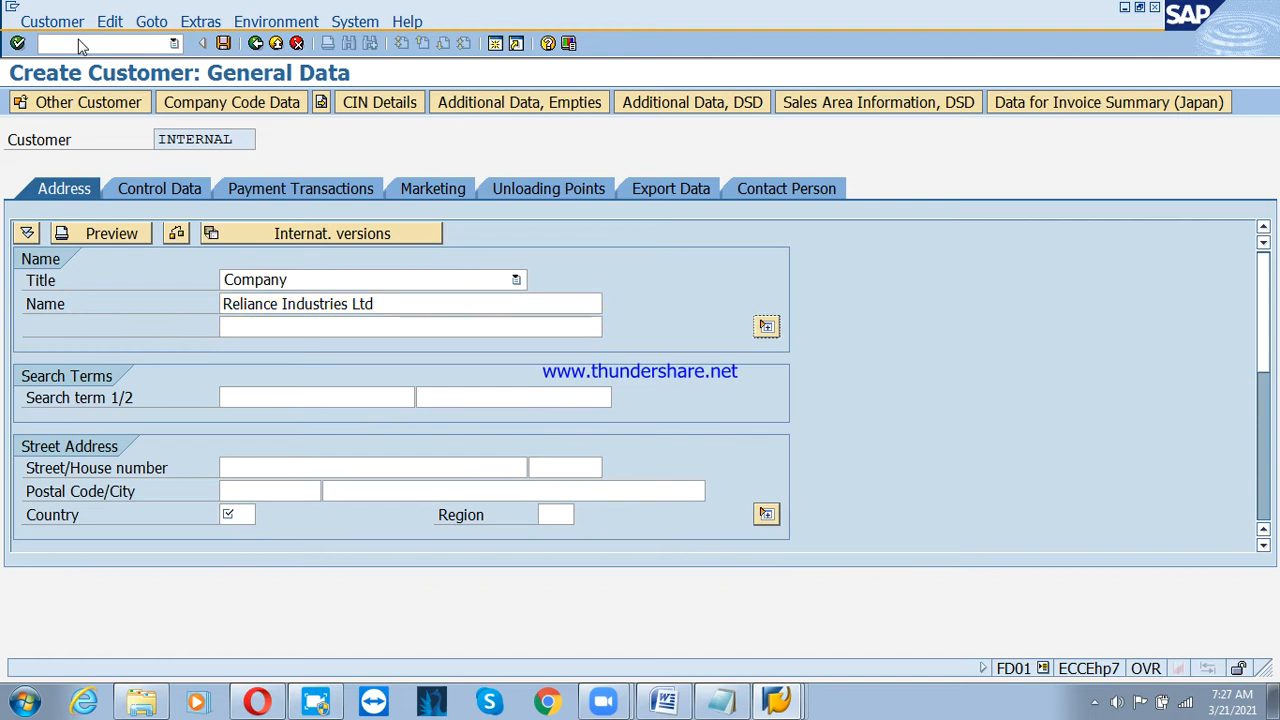
Enter Reliance as the customer's first search term.
text(Relainc)
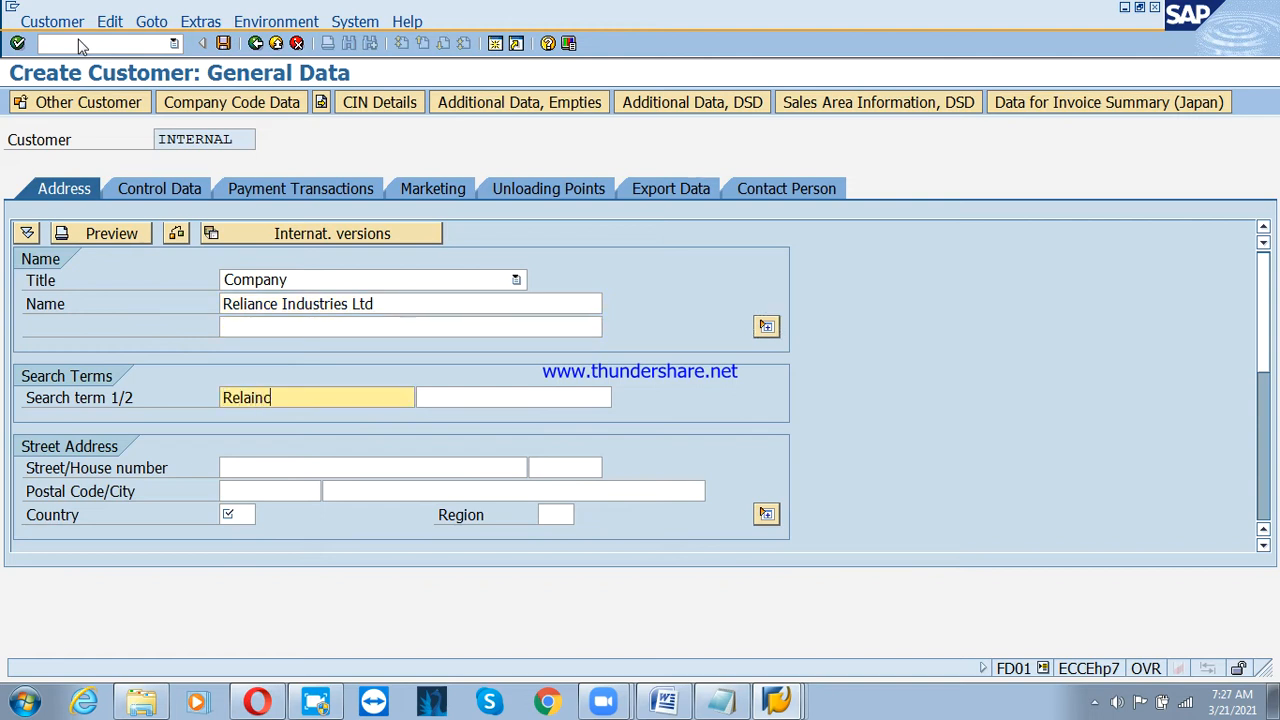
key(BackSpace)
key(BackSpace)
key(BackSpace)
key(BackSpace)
text(iance)
key(Tab)
Fill in the customer's street, house number and postal code in the street address.
key(Tab)
text(GH)
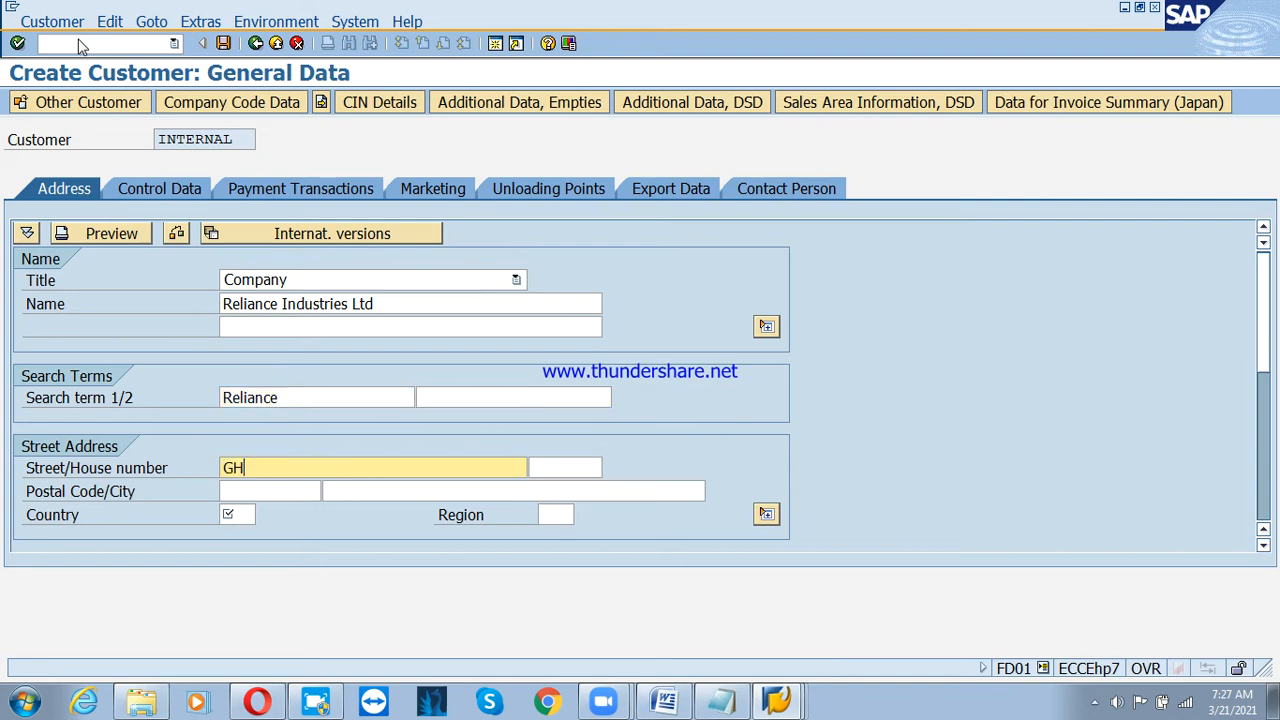
key(Tab)
text(2)
key(Tab)
text(56)
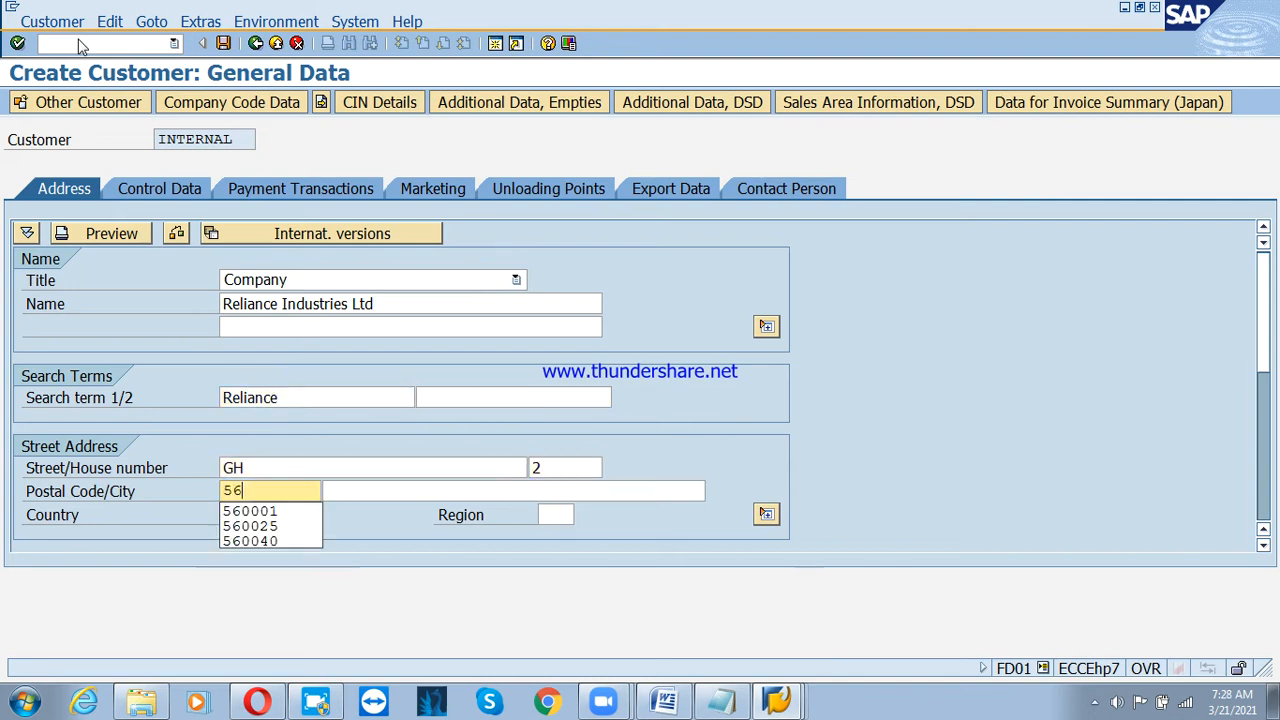
text(0001)
key(Tab)
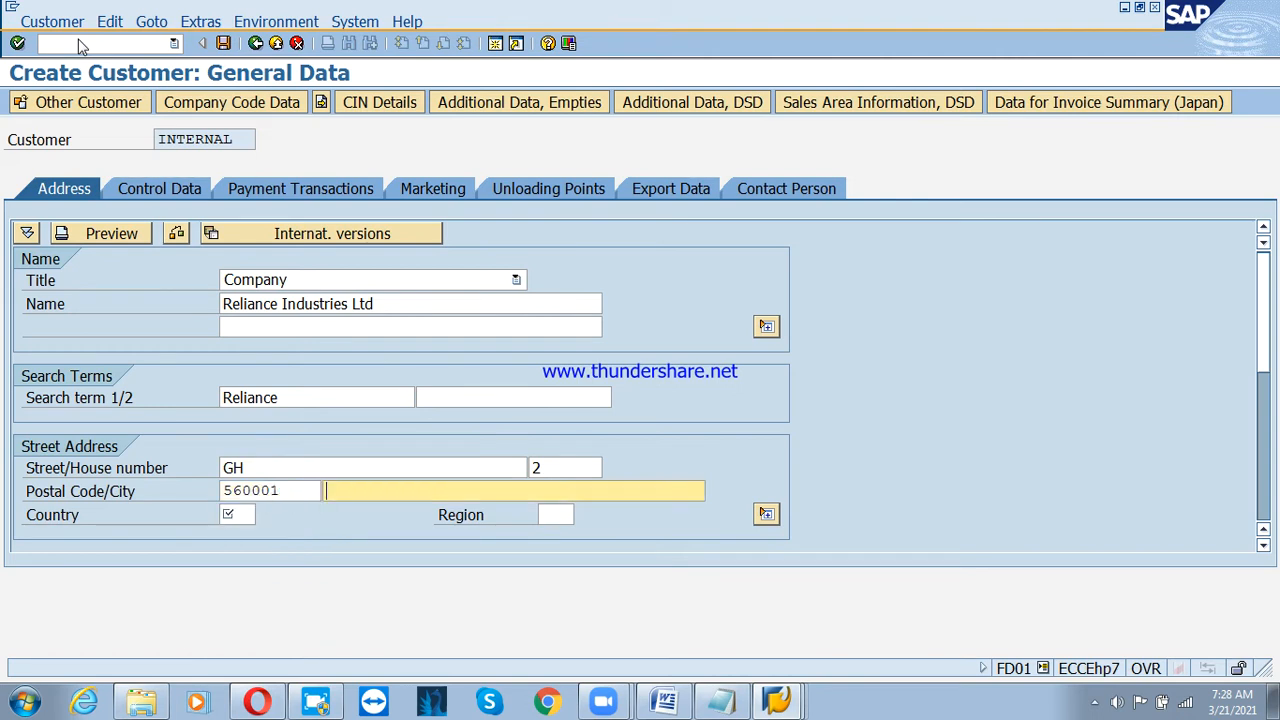
Complete the customer's address with city Bangalore, country IN and region 10, and confirm the entries.
text(Bangalore)
key(Tab)
text(in)
key(Tab)
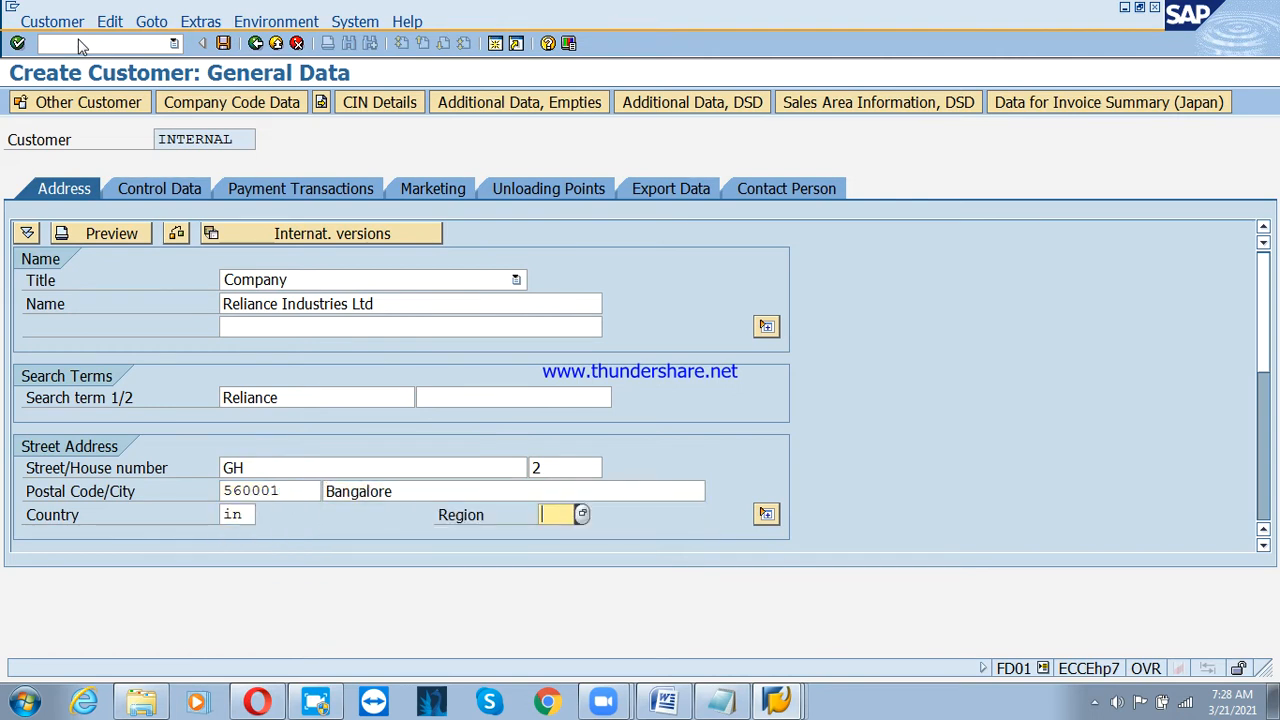
text(10)
key(Return)
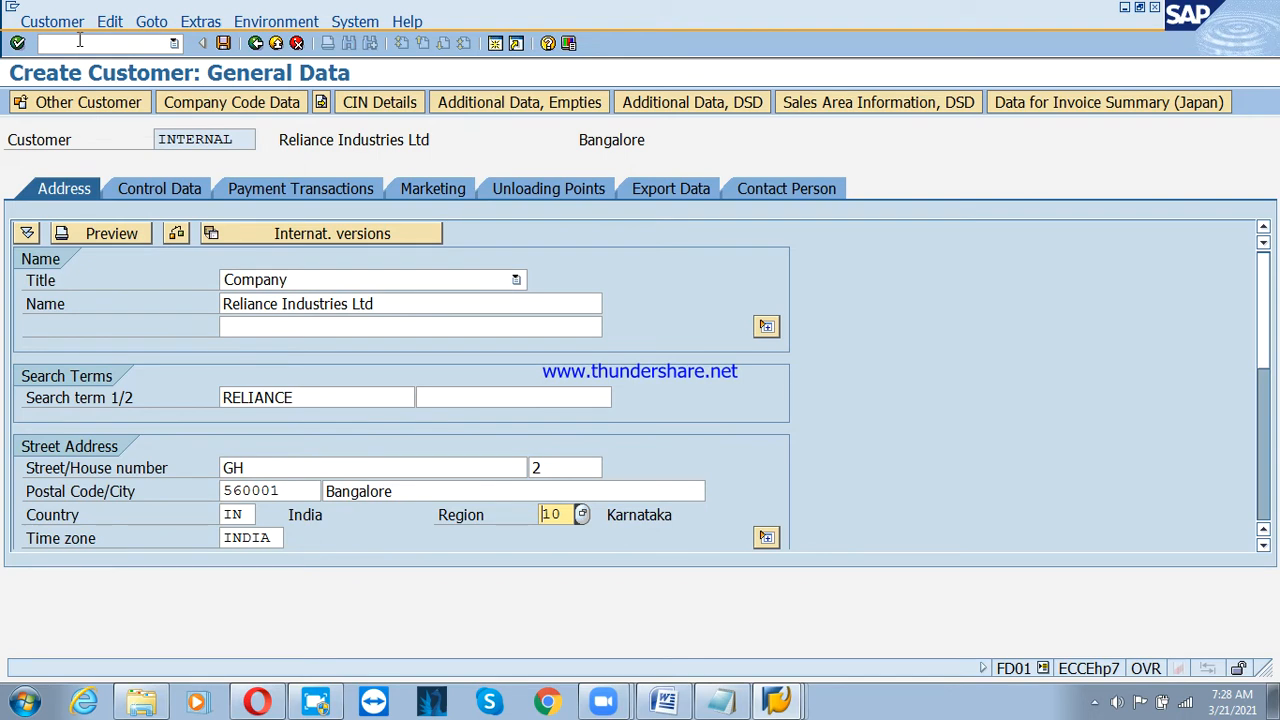
In the customer's company code data, set the reconciliation account to Sundry debtors (Account Receivable) A/c.
click(233, 103)
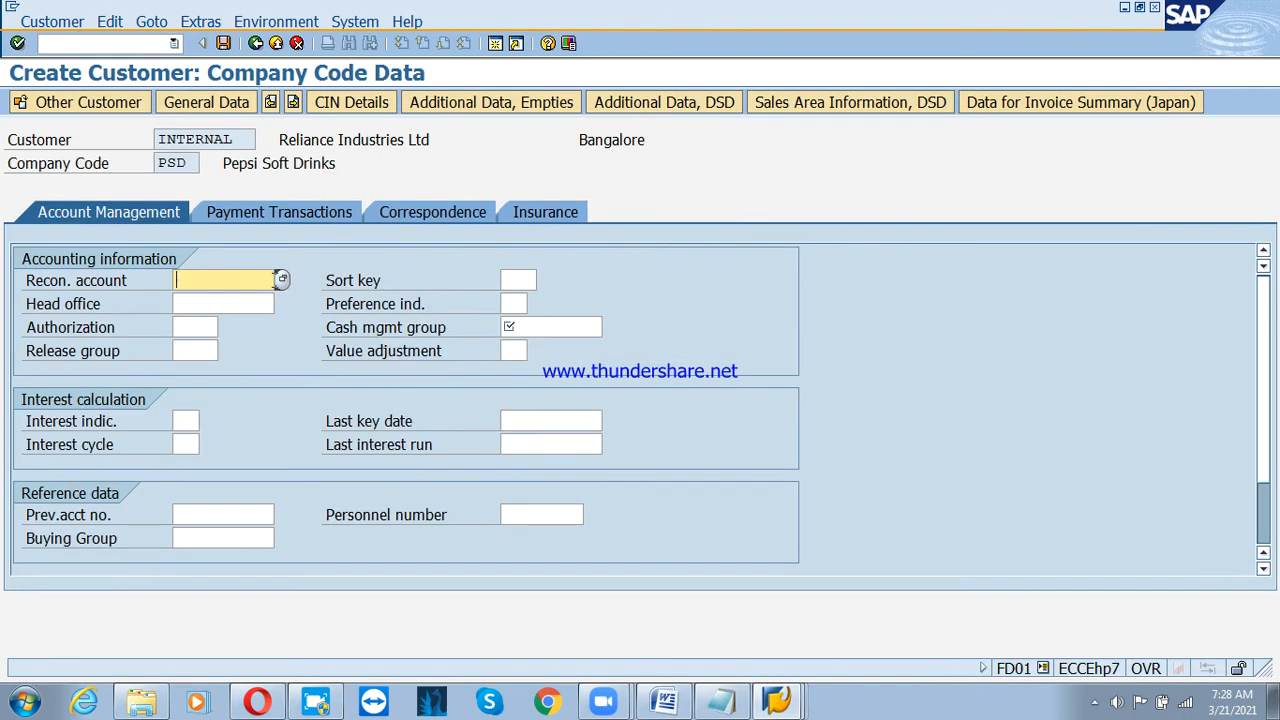
click(281, 280)
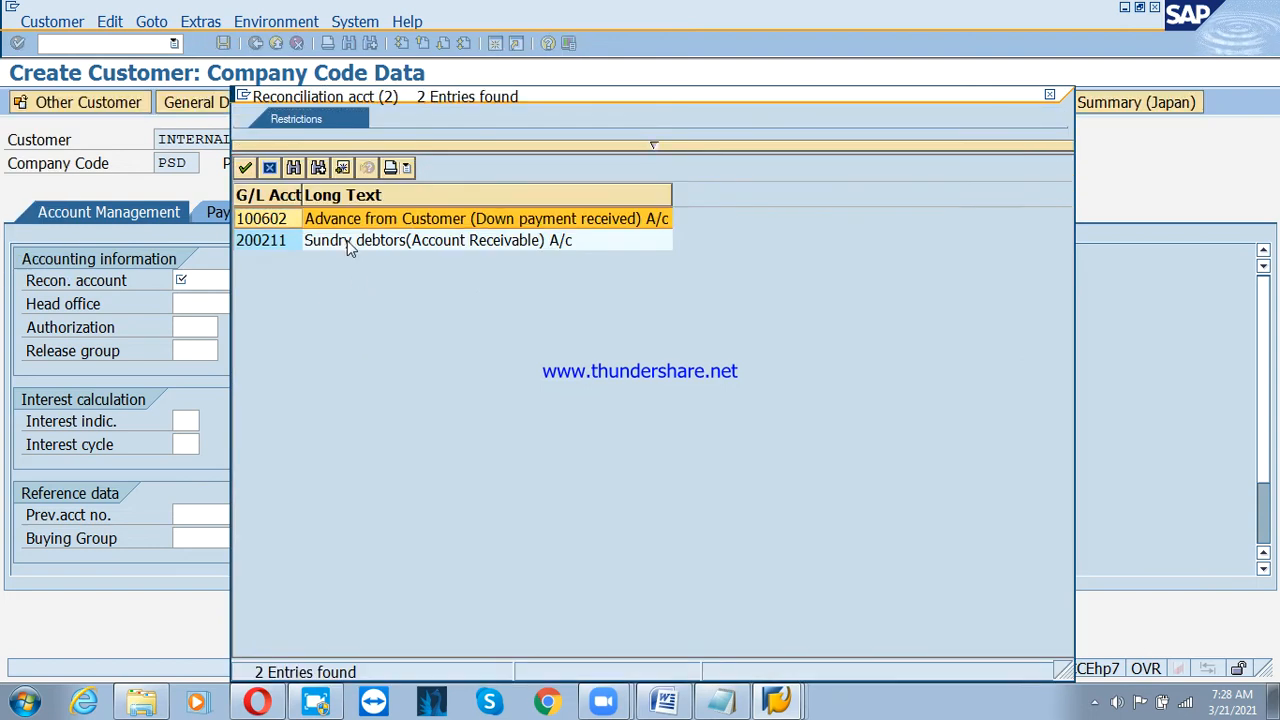
double_click(347, 240)
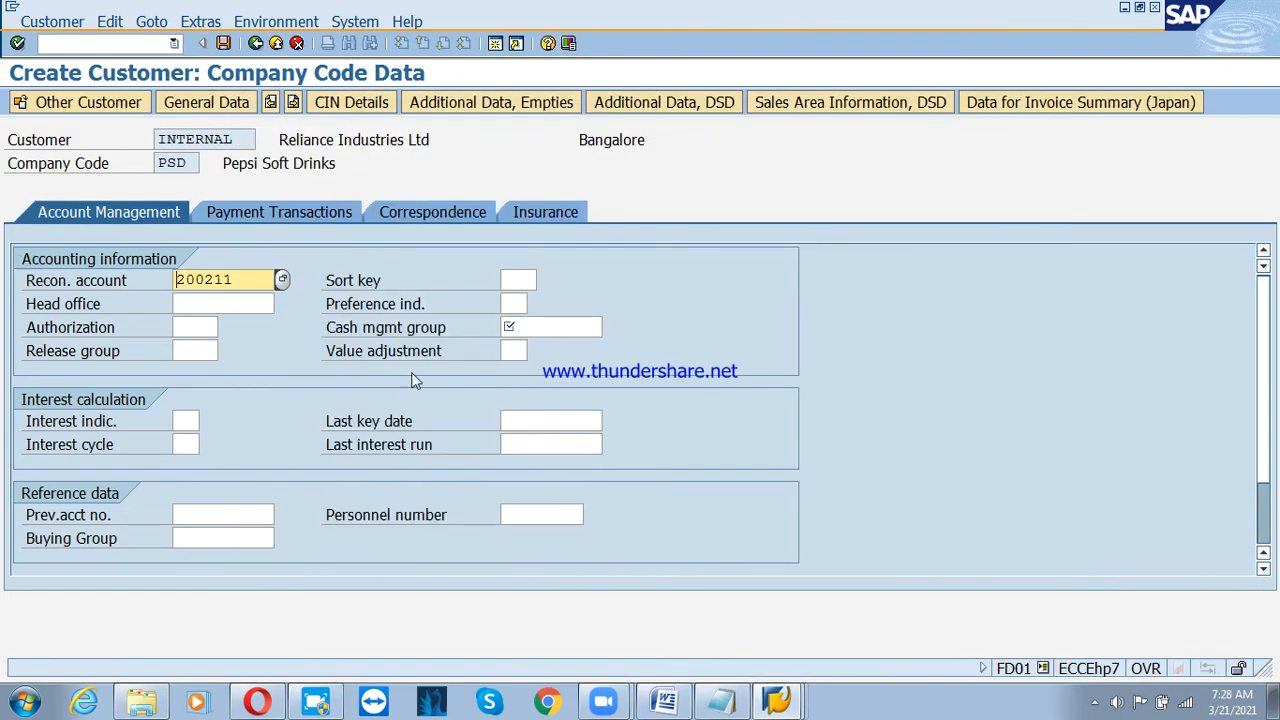
Set the customer's sort key to 031, Customer number.
click(510, 280)
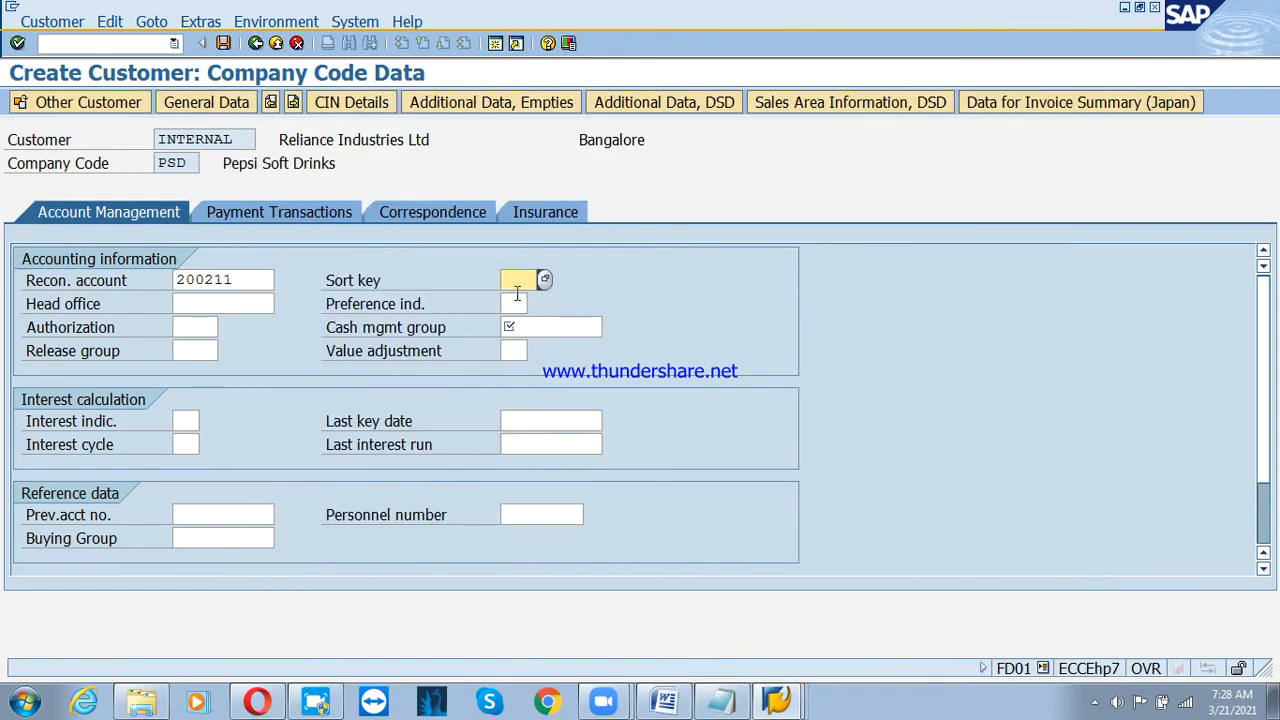
click(545, 281)
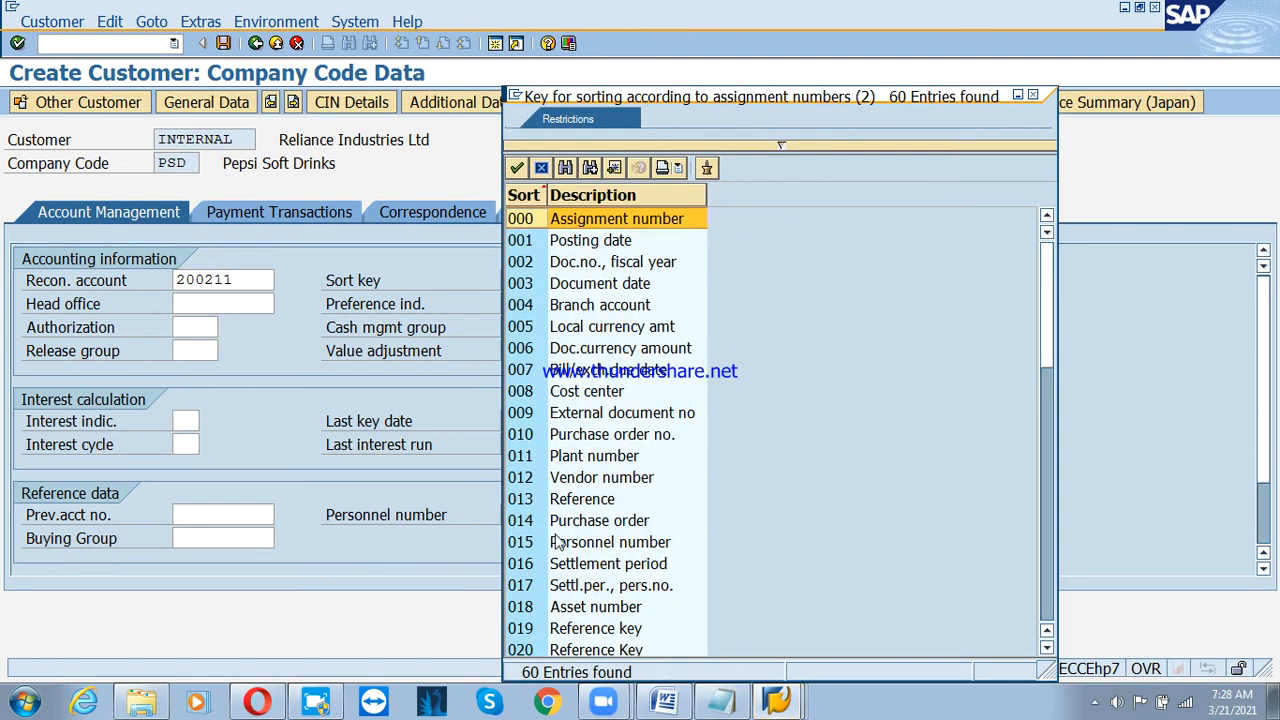
scroll(558, 541, down, 5)
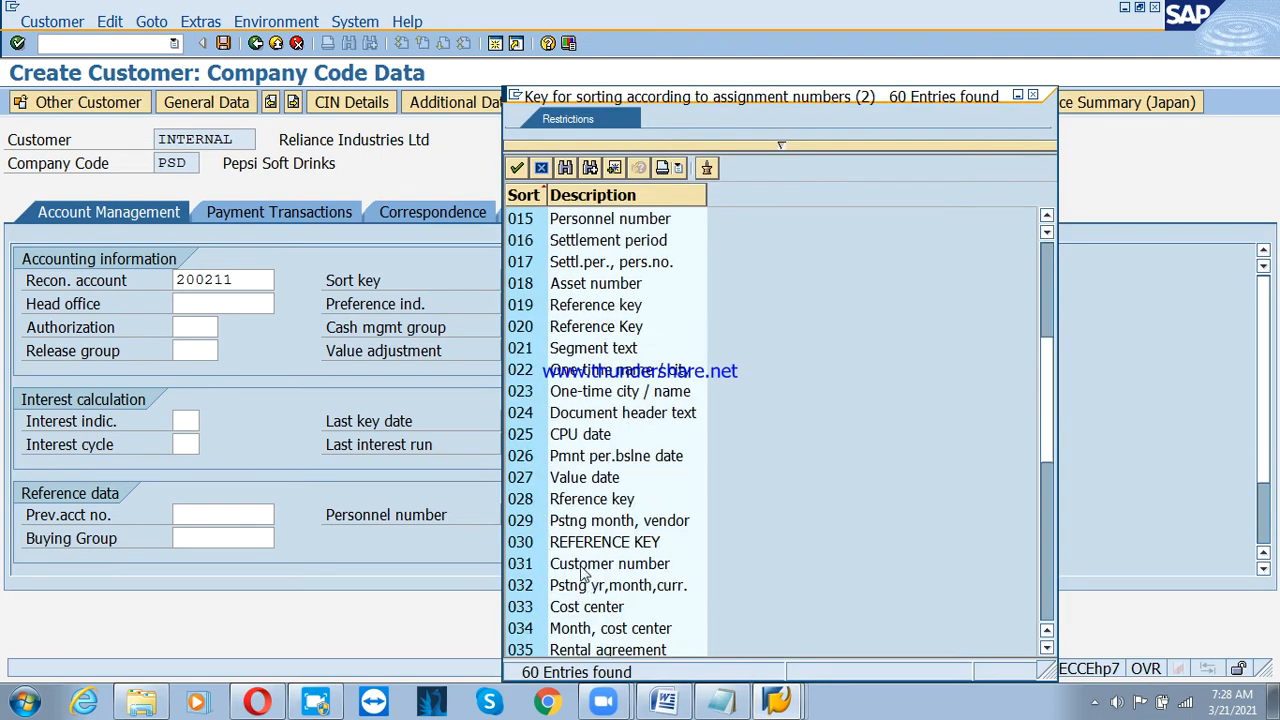
click(584, 568)
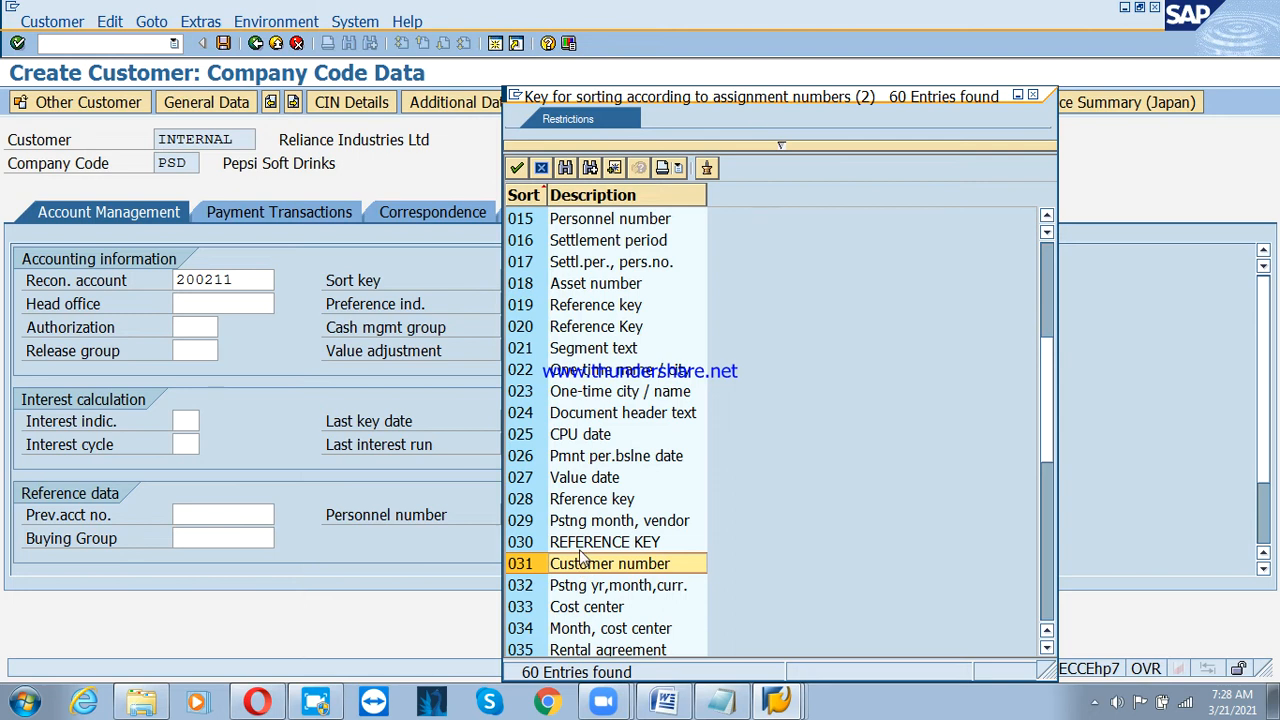
double_click(584, 561)
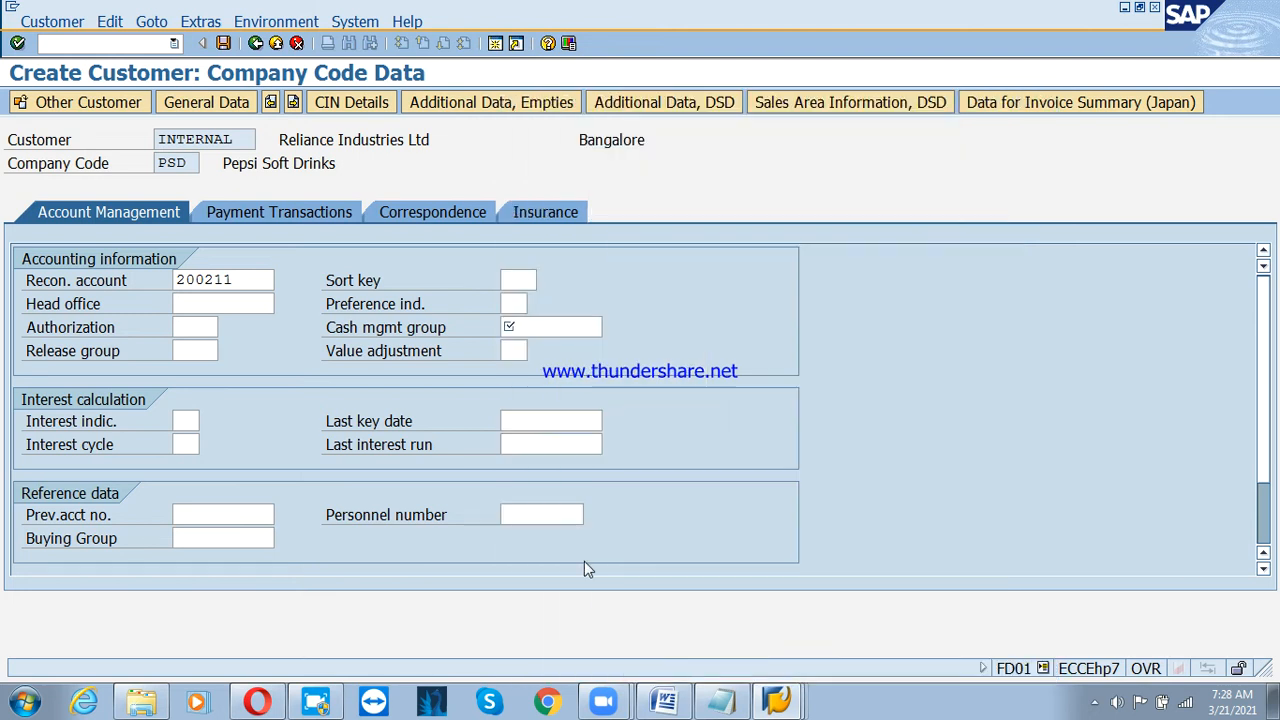
Assign cash management group E2, Domestic customers, to the customer.
click(587, 334)
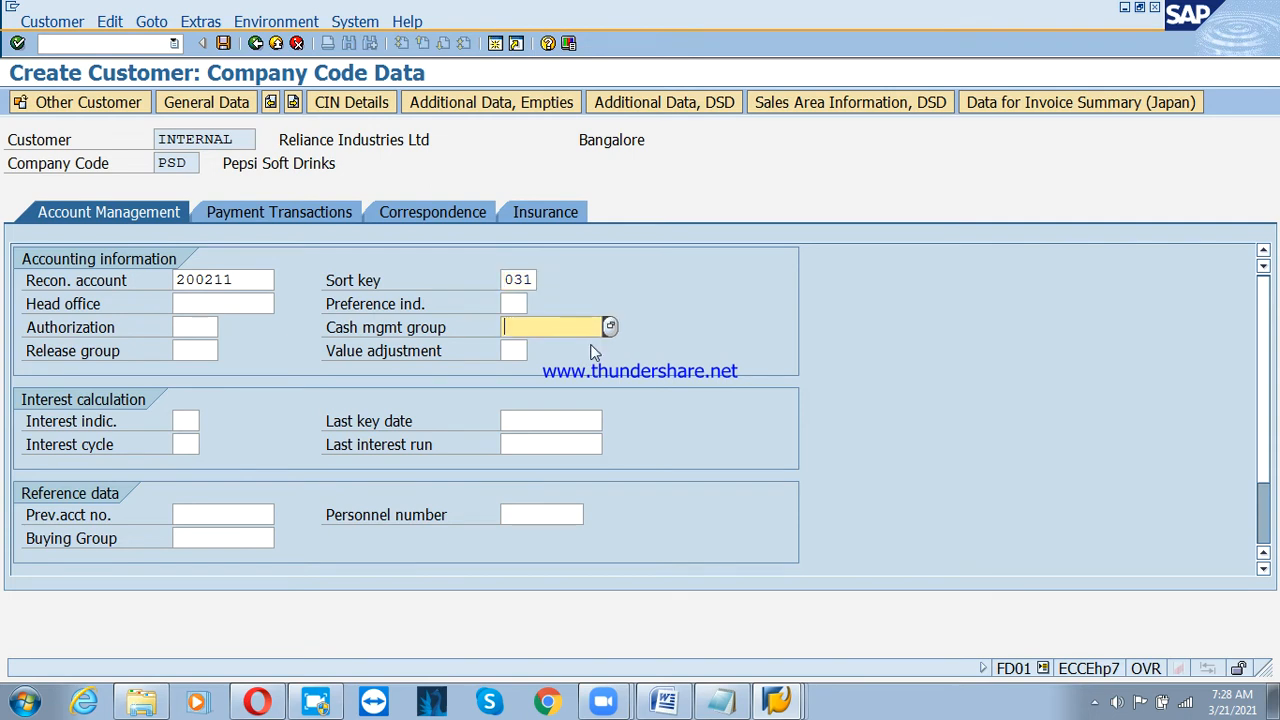
click(610, 327)
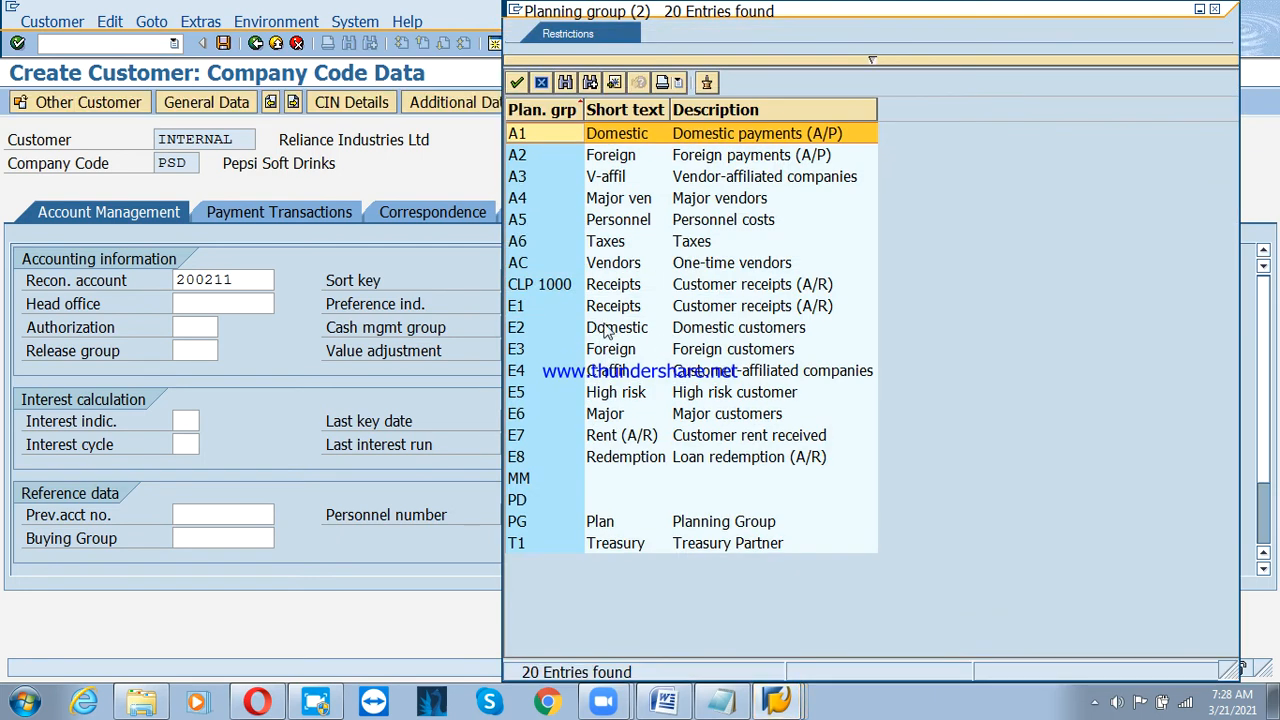
click(608, 329)
double_click(608, 329)
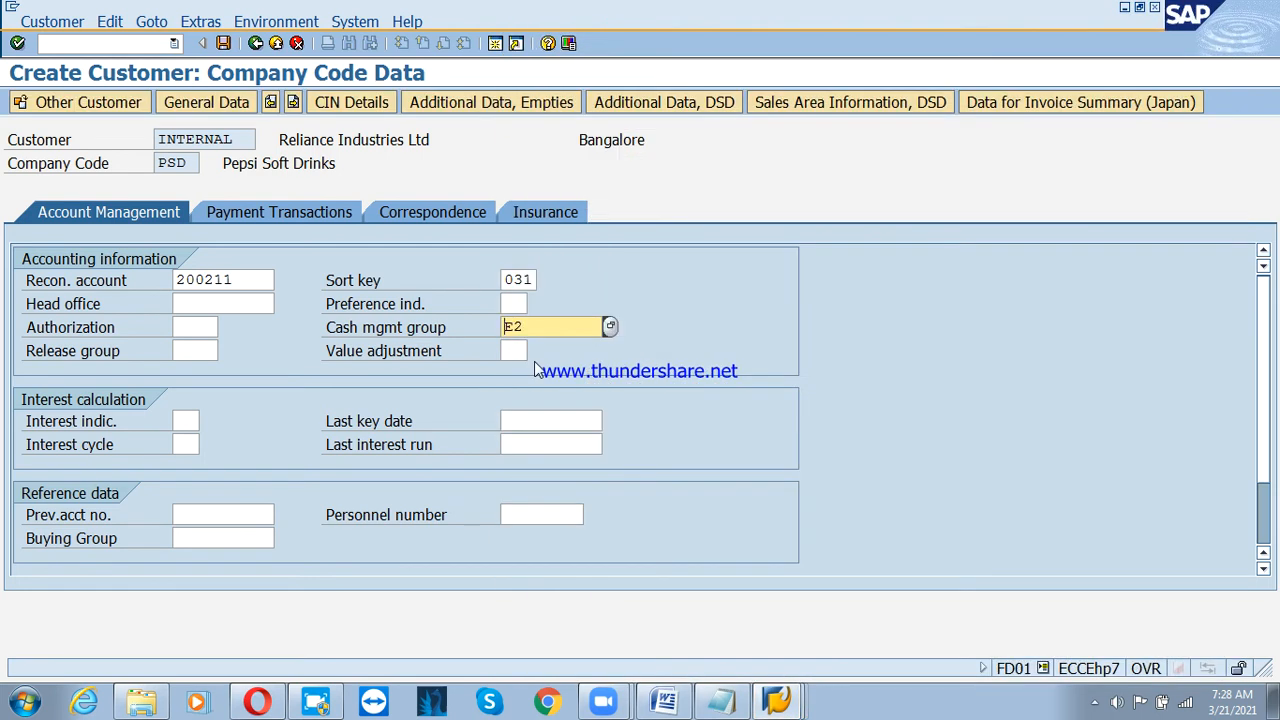
Set the customer's terms of payment to PSIP and the tolerance group to PSD1.
click(301, 207)
text(PSIP)
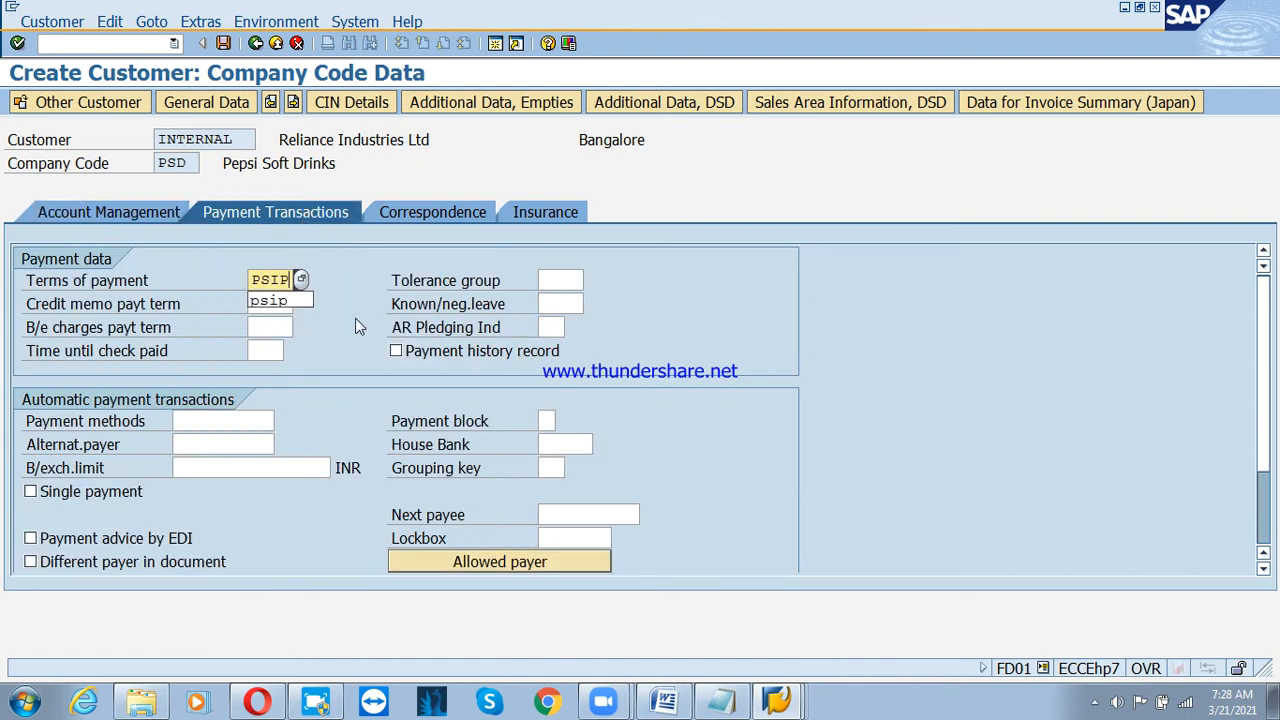
key(Tab)
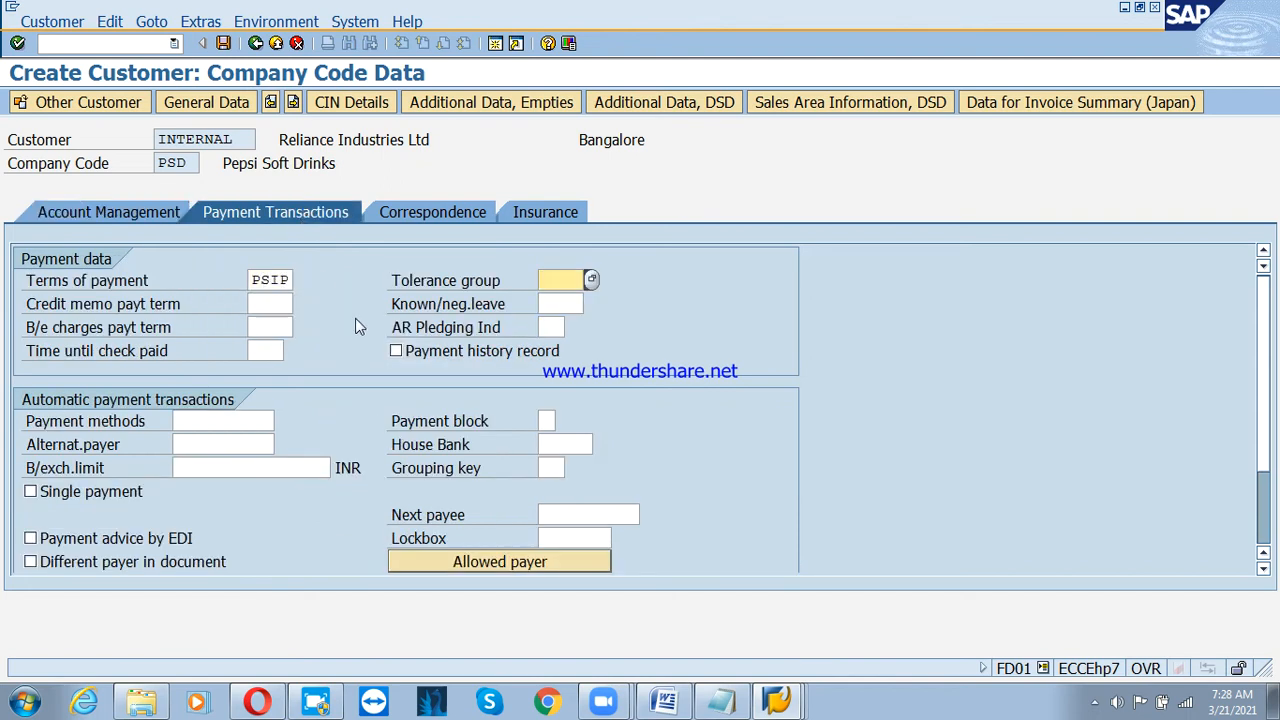
text(PS)
key(Return)
Set the customer's payment methods for automatic payment transactions to CT.
click(224, 421)
text(CT)
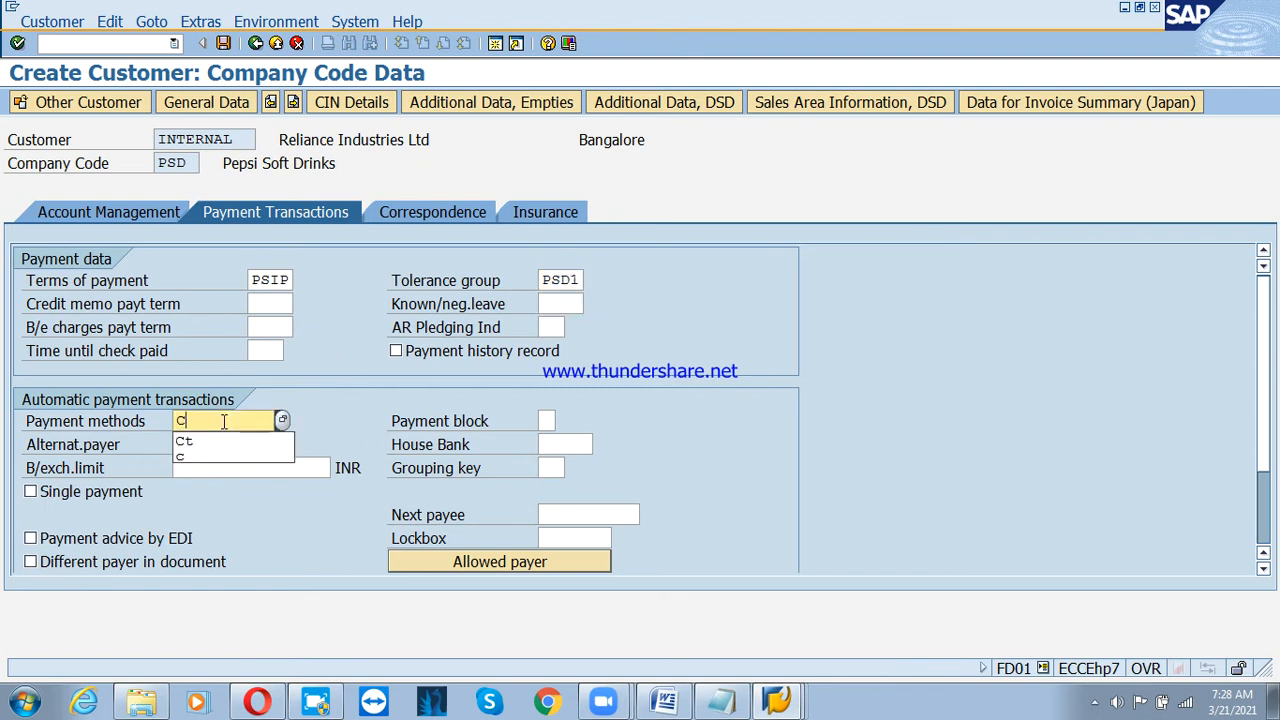
click(187, 443)
Examine the payment block keys, the remaining automatic payment fields, and the customer's correspondence and insurance data.
click(552, 422)
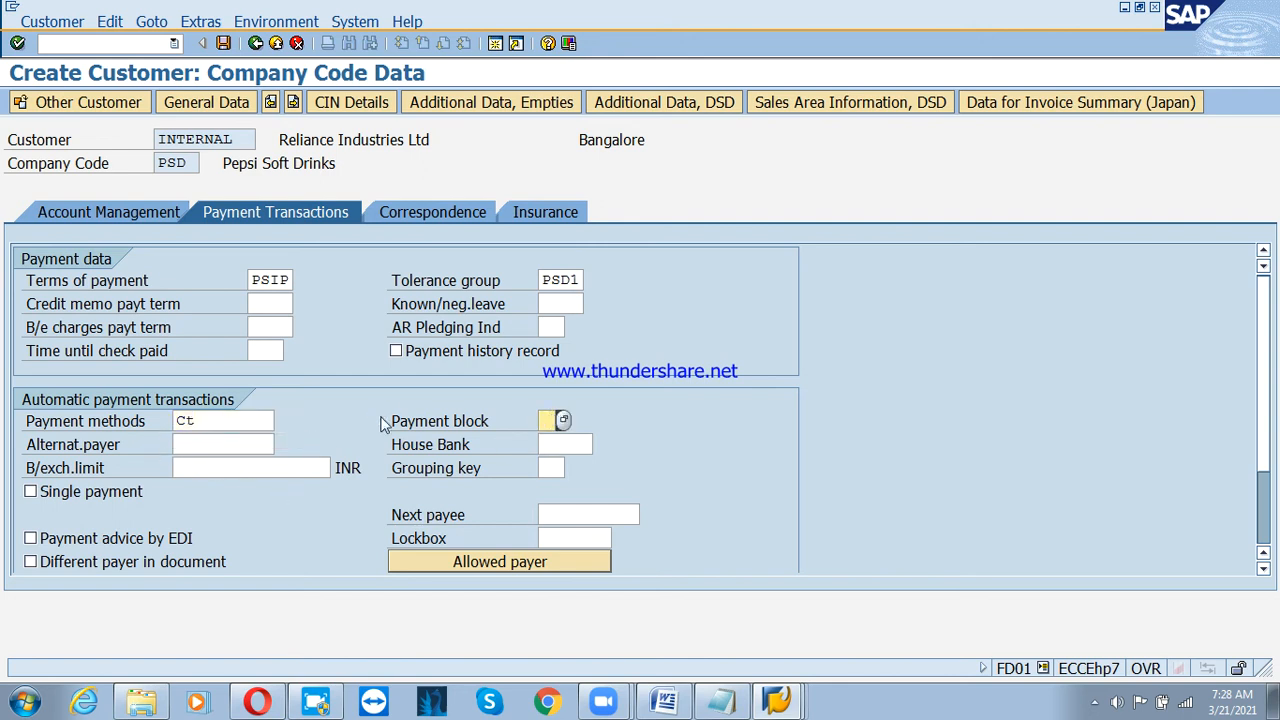
click(563, 420)
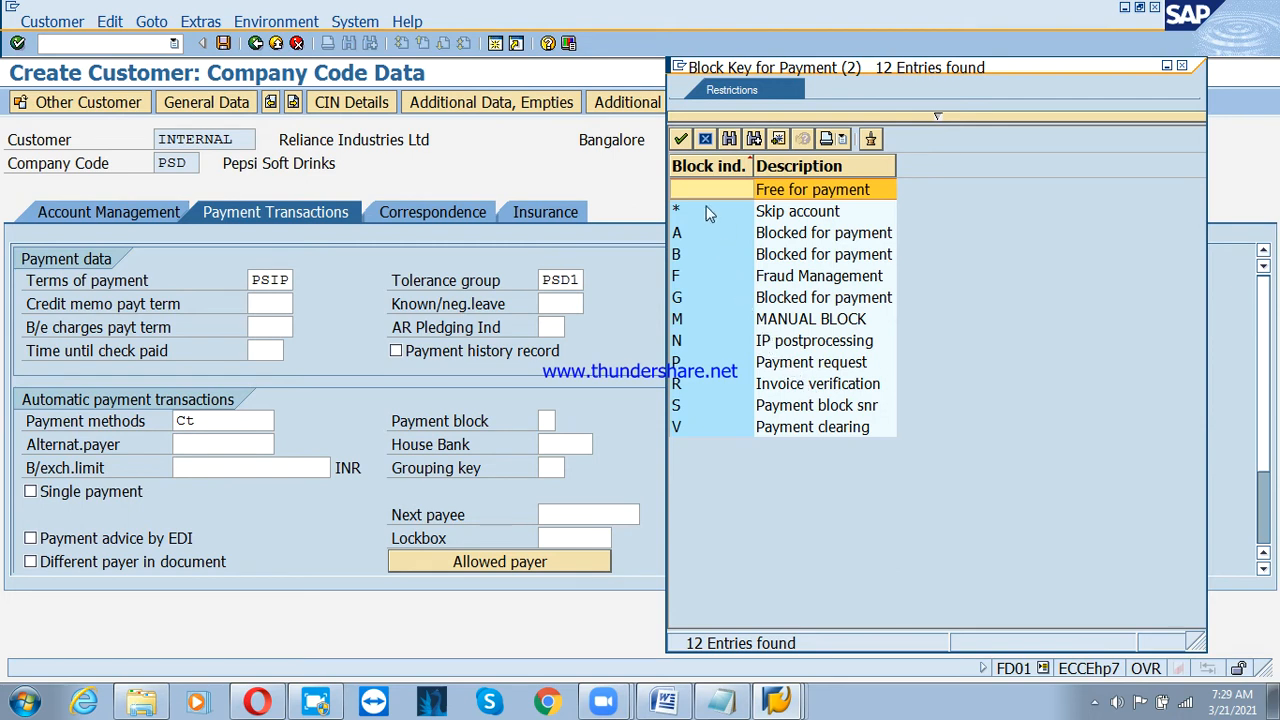
click(705, 140)
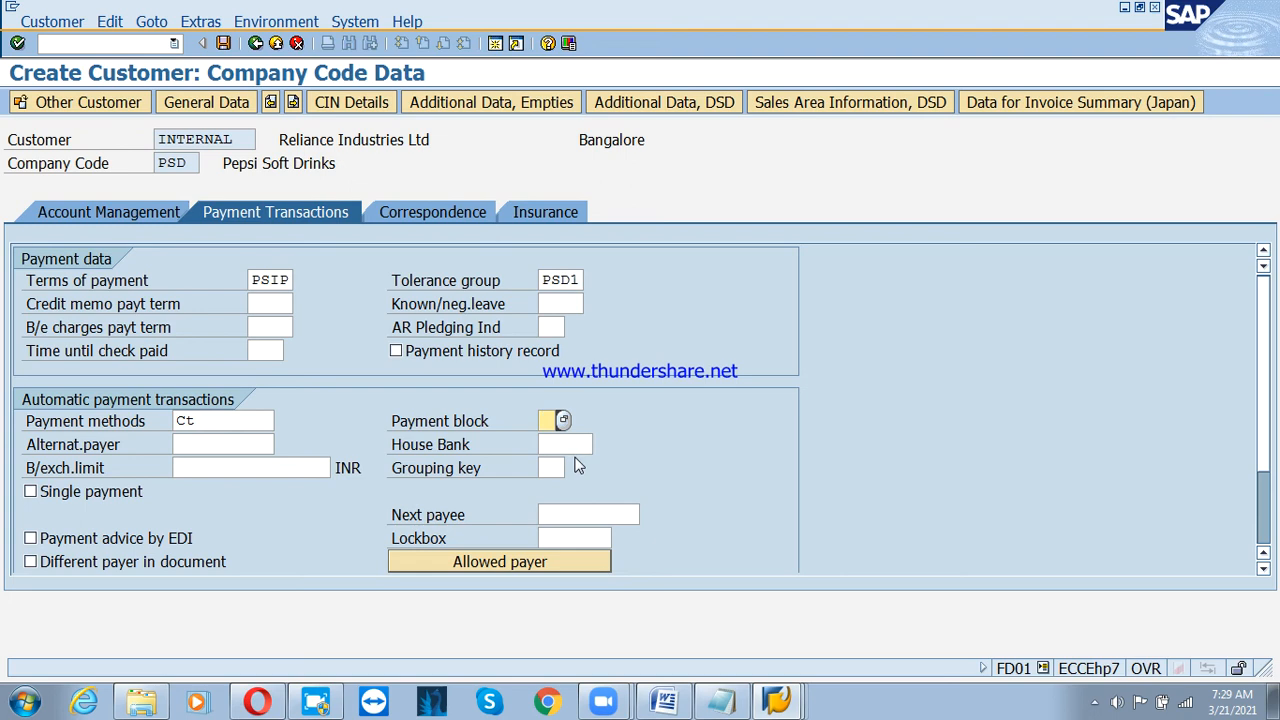
click(566, 450)
click(223, 443)
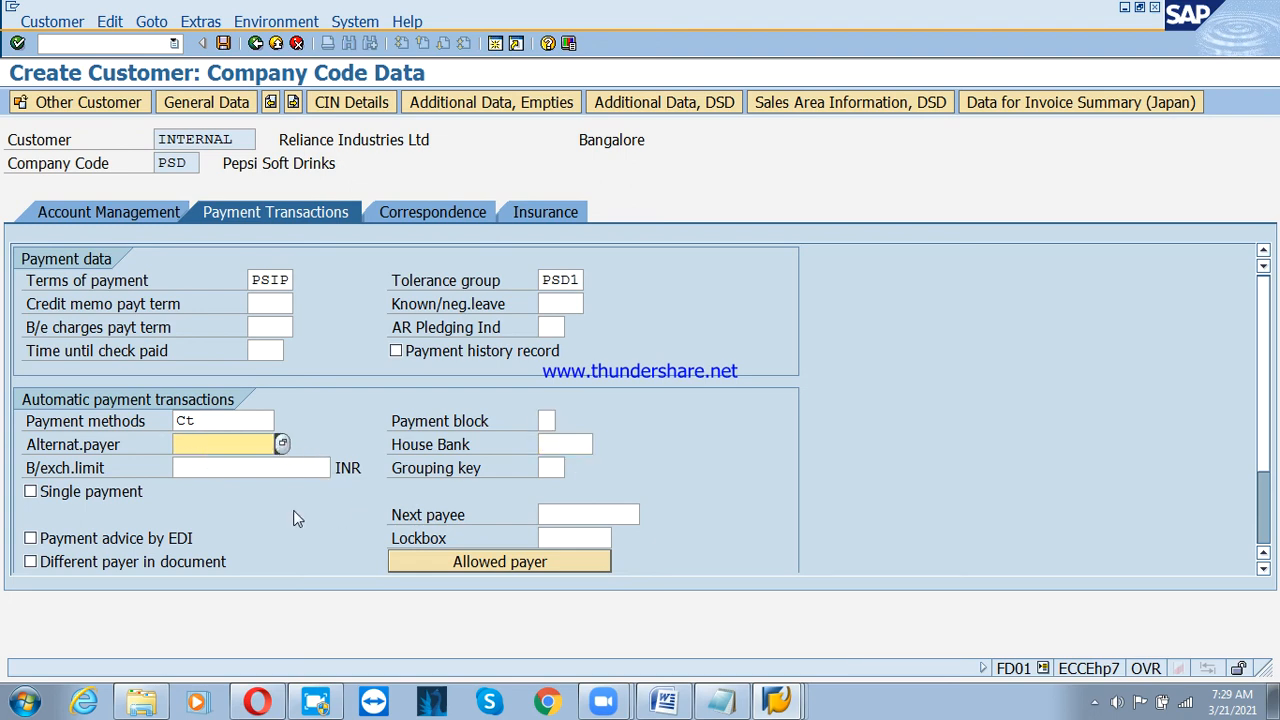
click(228, 468)
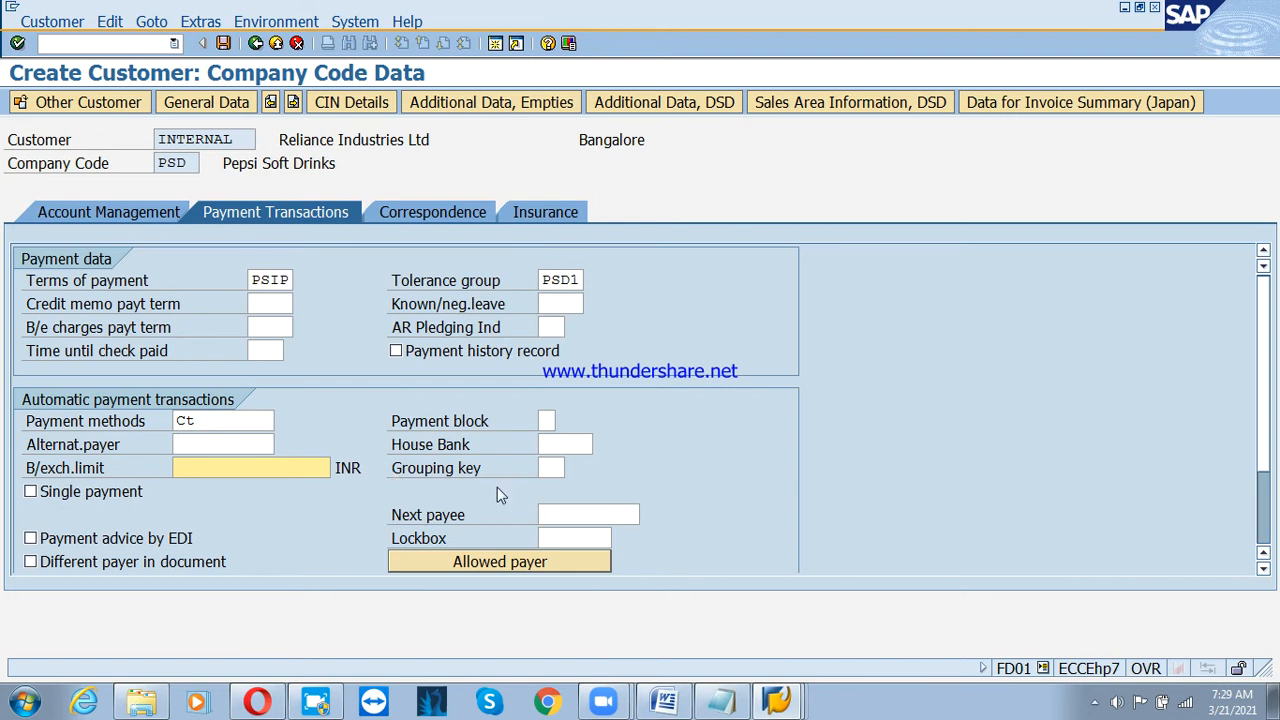
scroll(466, 420, down, 2)
scroll(465, 424, up, 2)
click(400, 212)
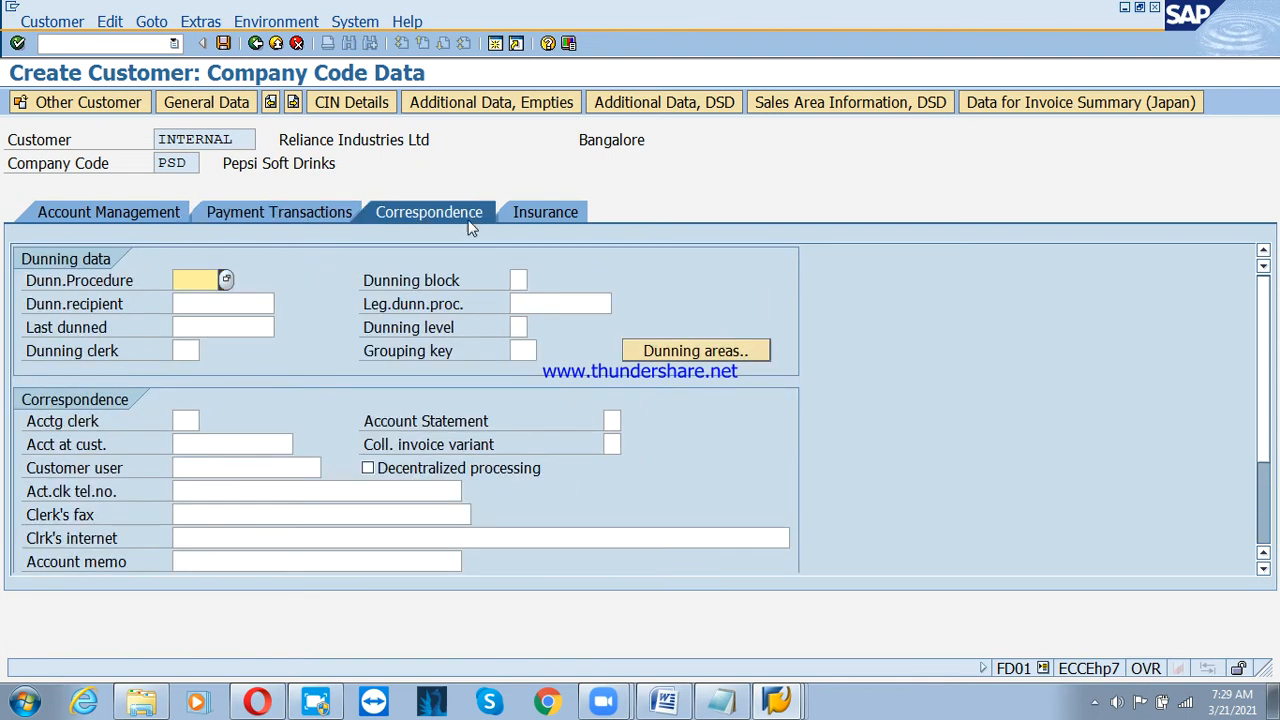
click(299, 208)
click(528, 213)
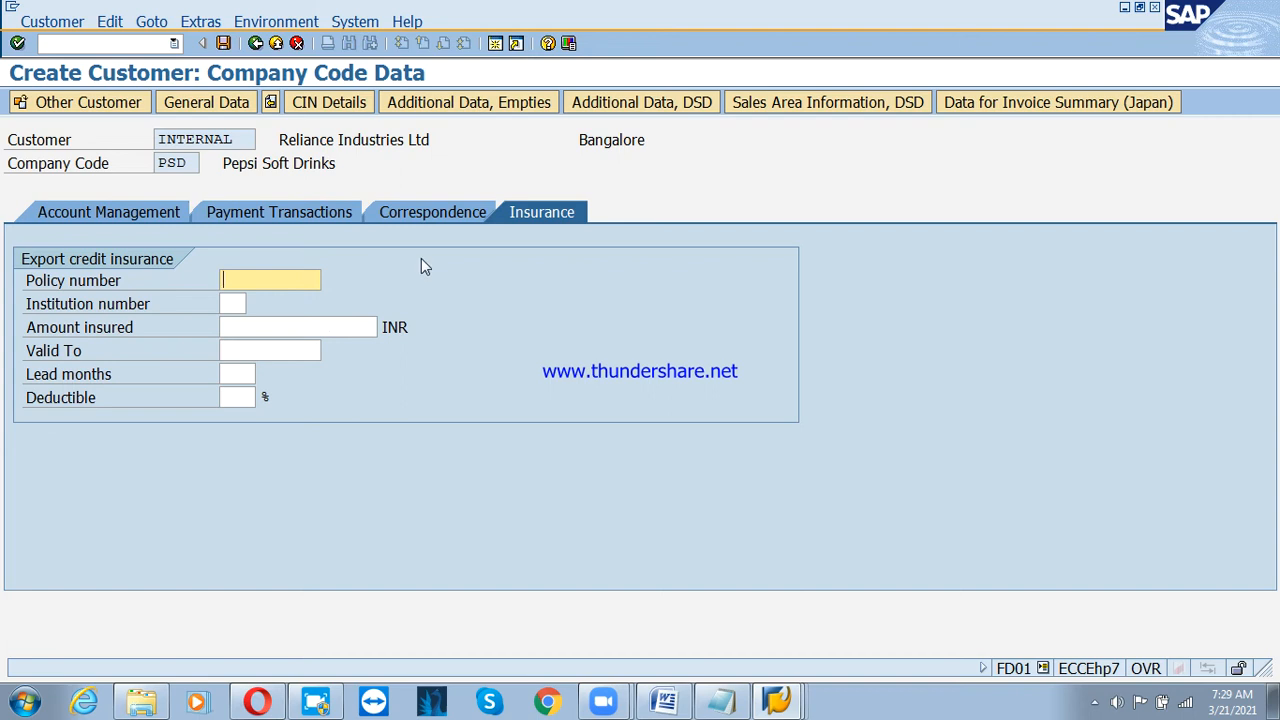
click(314, 213)
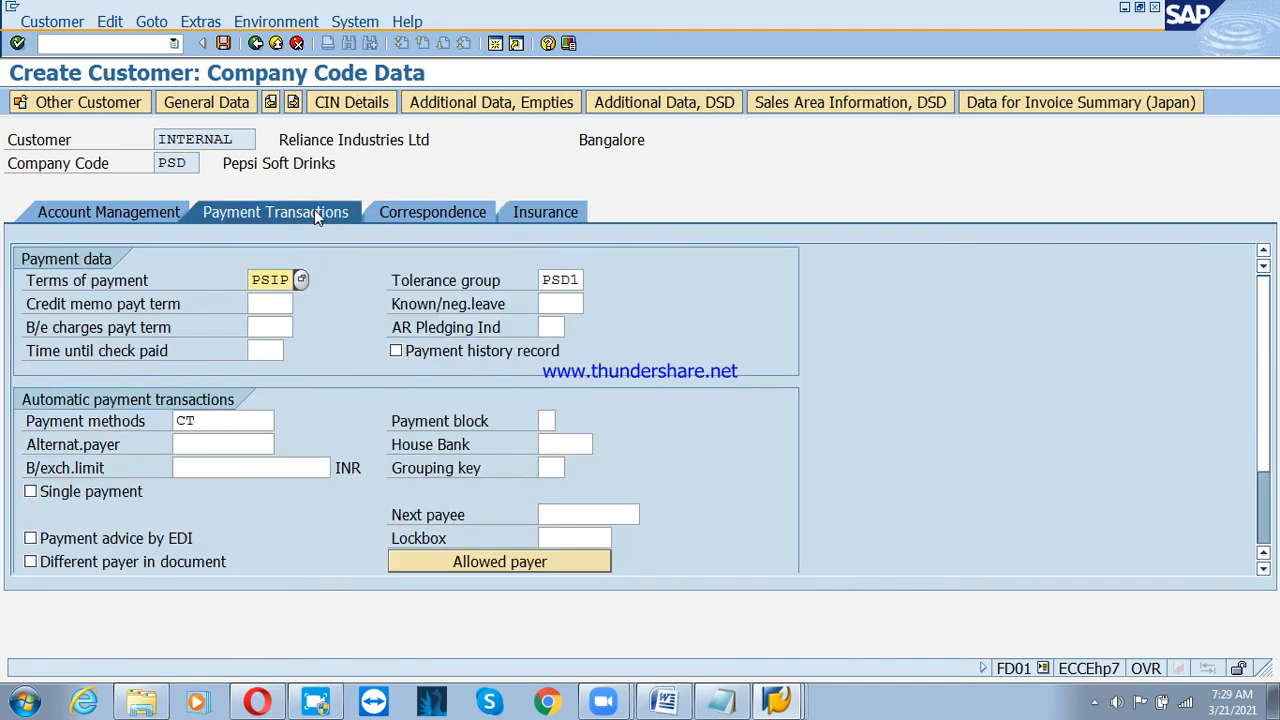
Save the new customer, leave customer creation, and collapse the Master Records folder.
click(223, 43)
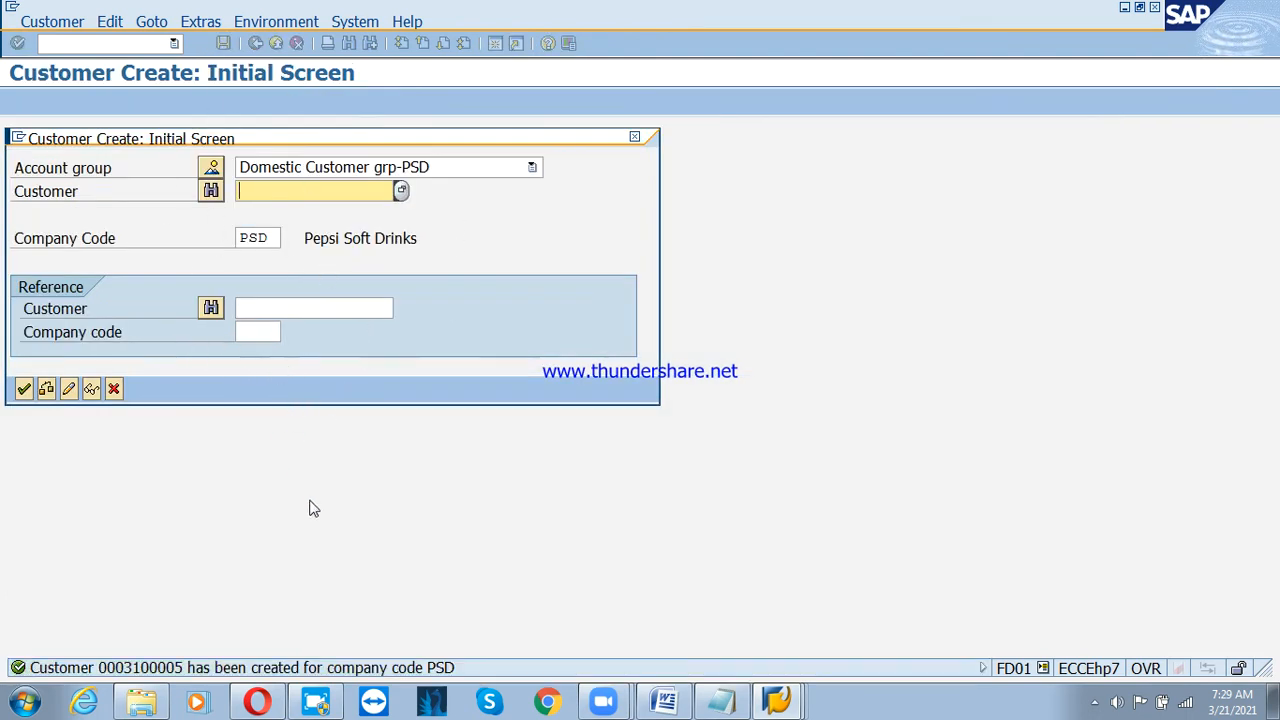
click(116, 390)
click(88, 420)
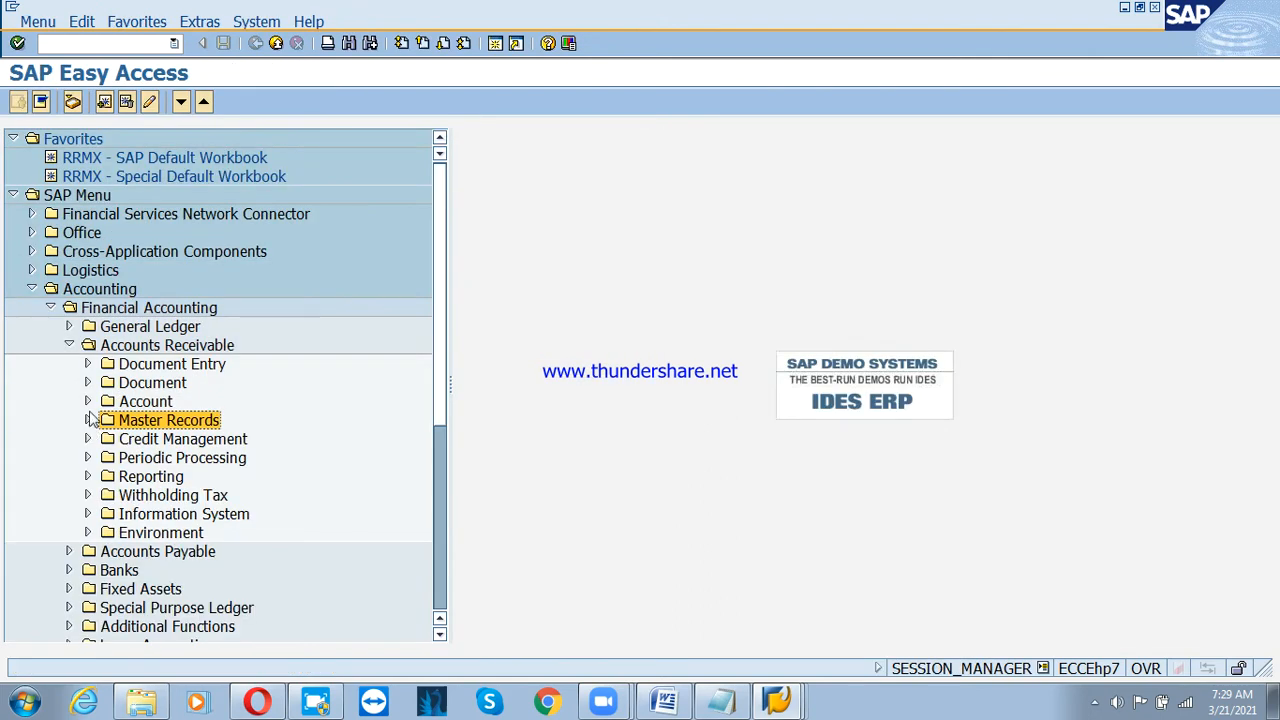
Open the FB70 customer invoice transaction from the Accounts Receivable document entry folder.
click(89, 364)
click(88, 365)
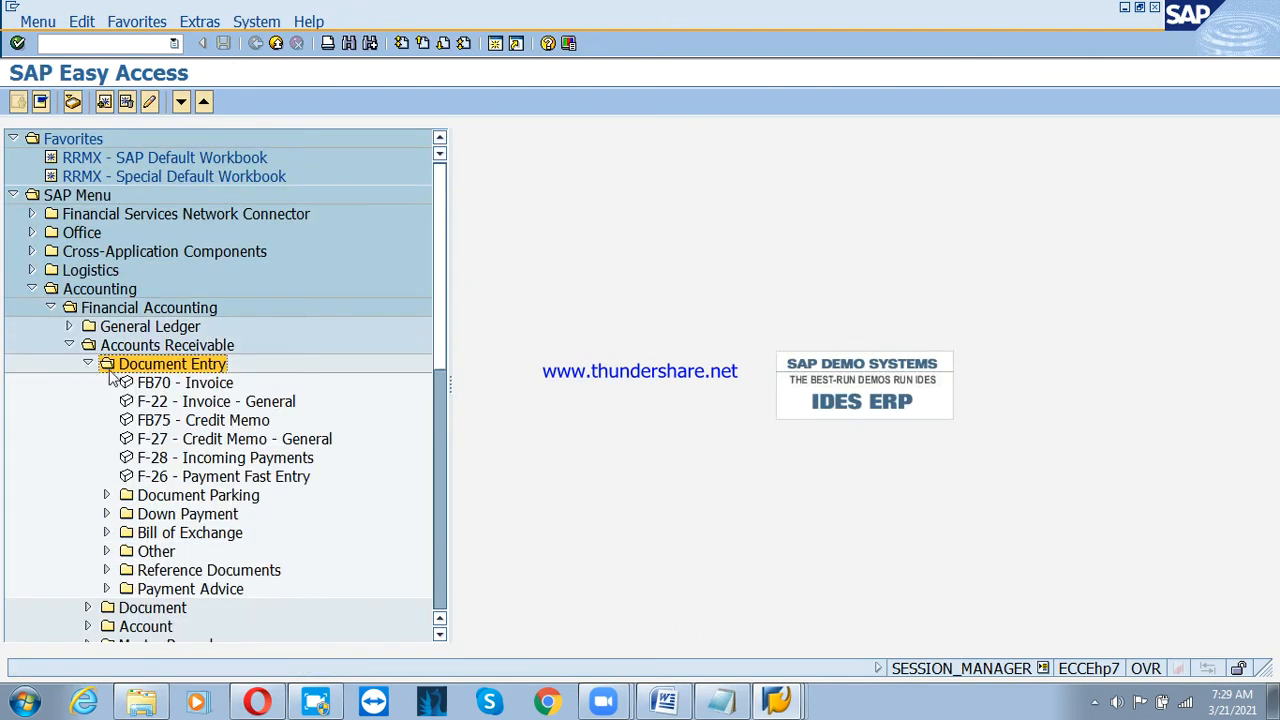
click(185, 386)
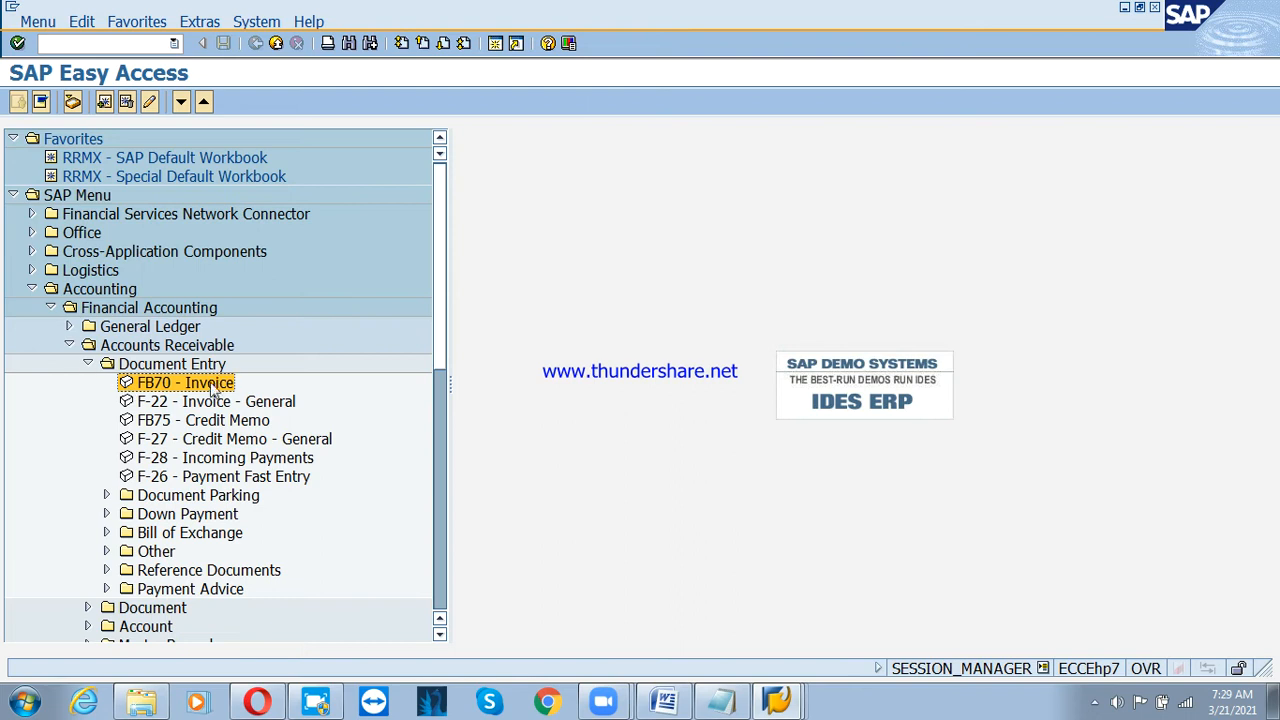
double_click(175, 390)
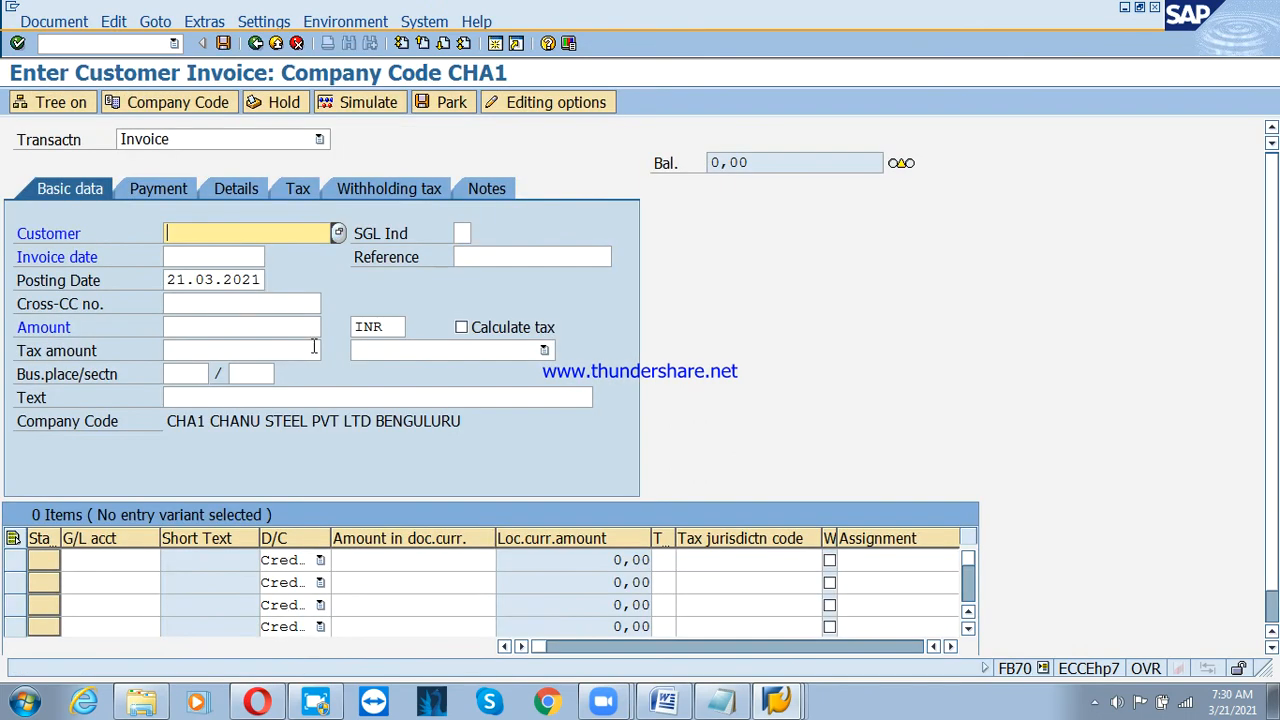
Set the company code for the customer invoice to PSD.
click(198, 110)
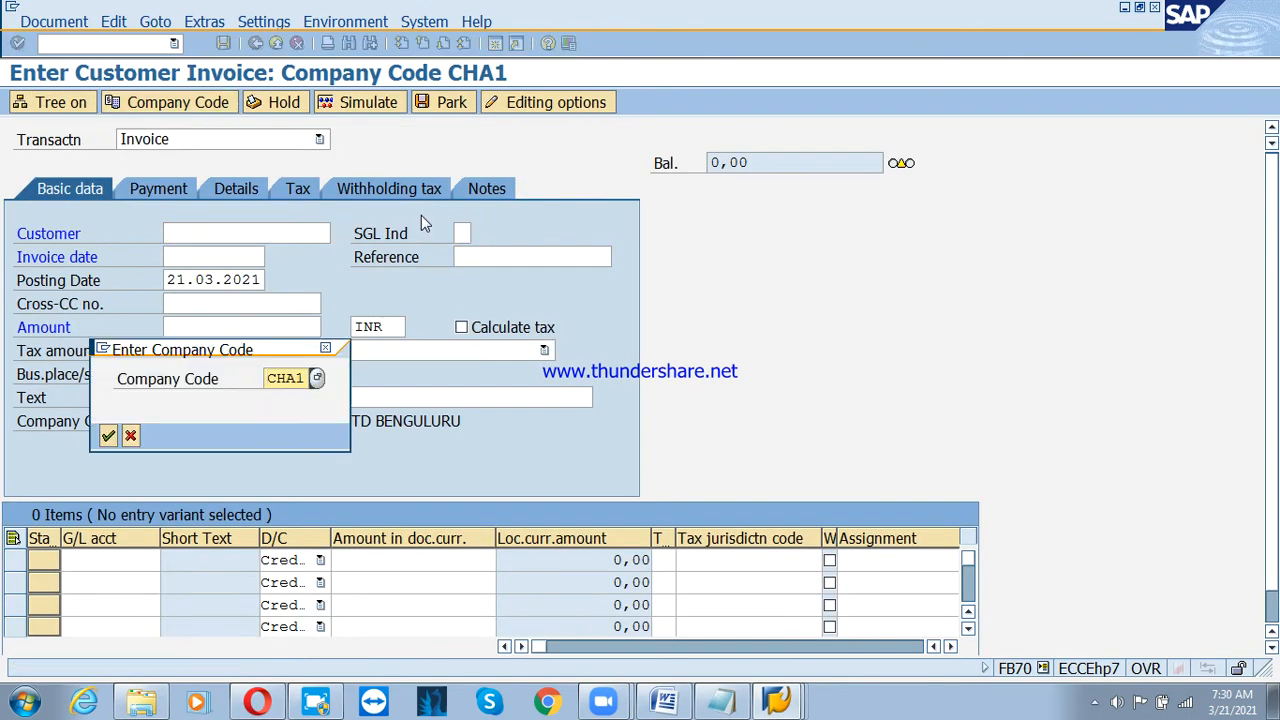
text(1)
key(BackSpace)
text(psd)
key(Return)
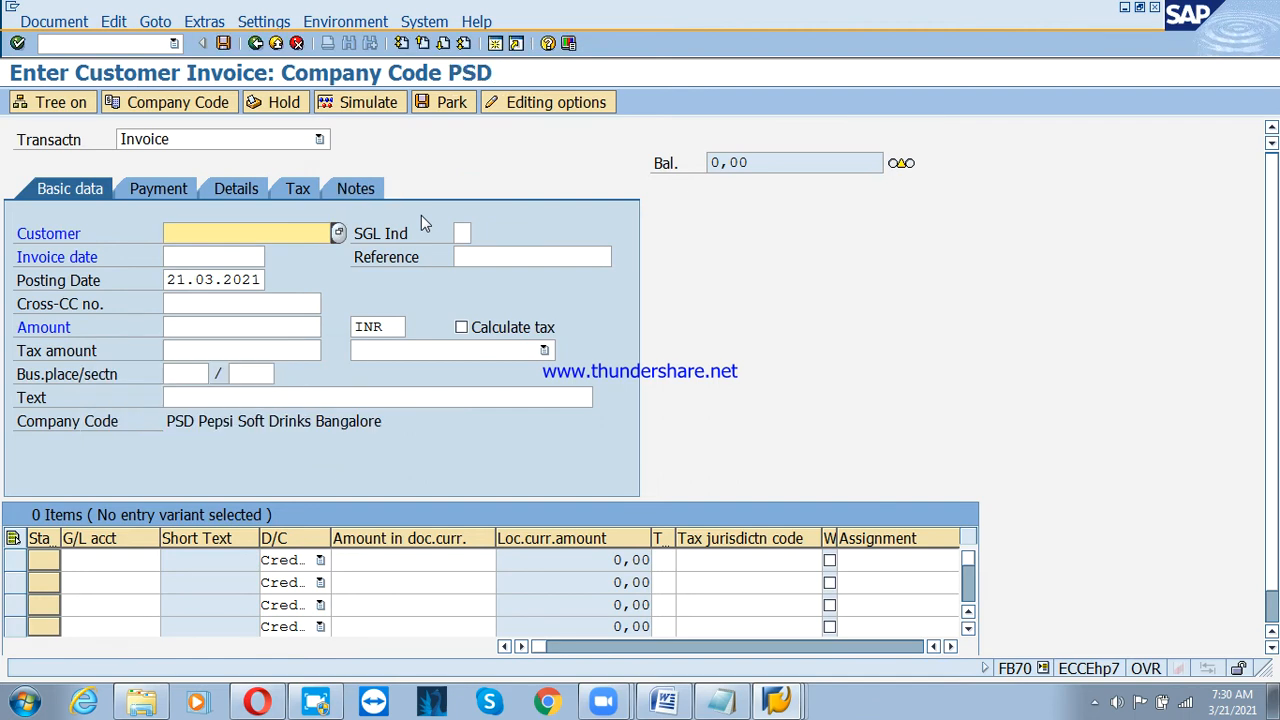
Search the customers by country IN and select Reliance Industries Ltd as the invoice customer.
key(F4)
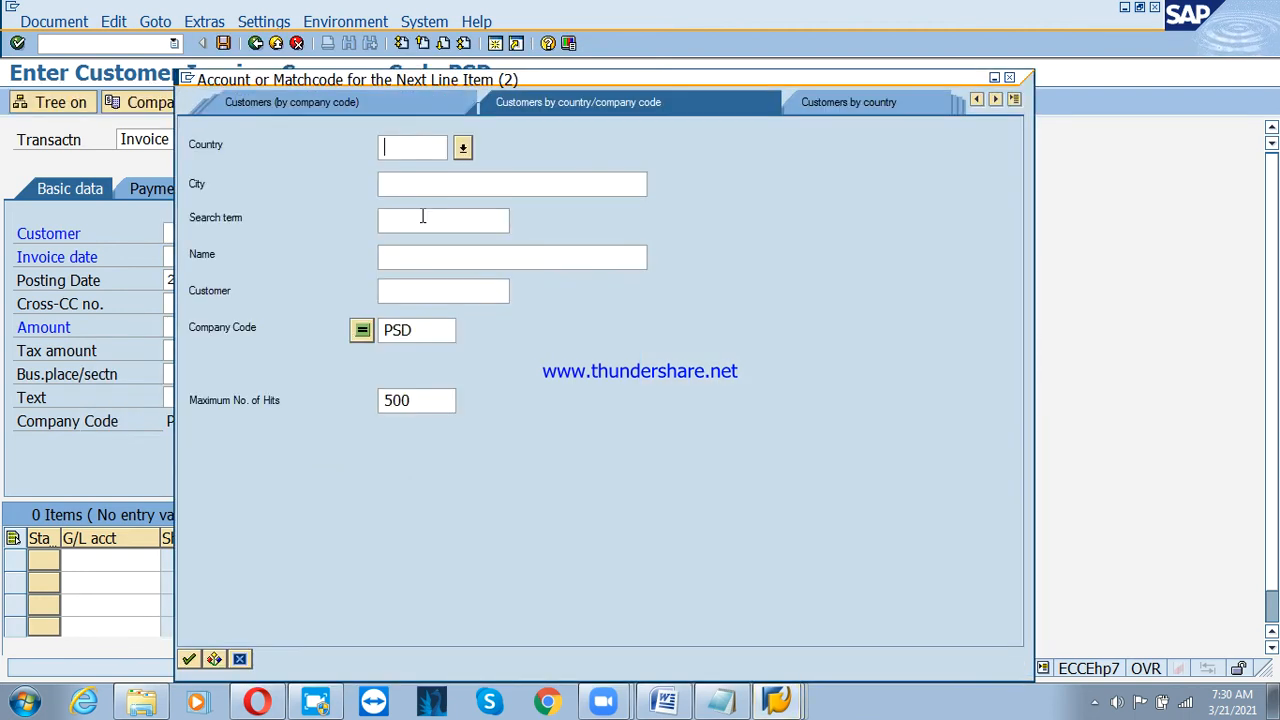
text(in)
key(Return)
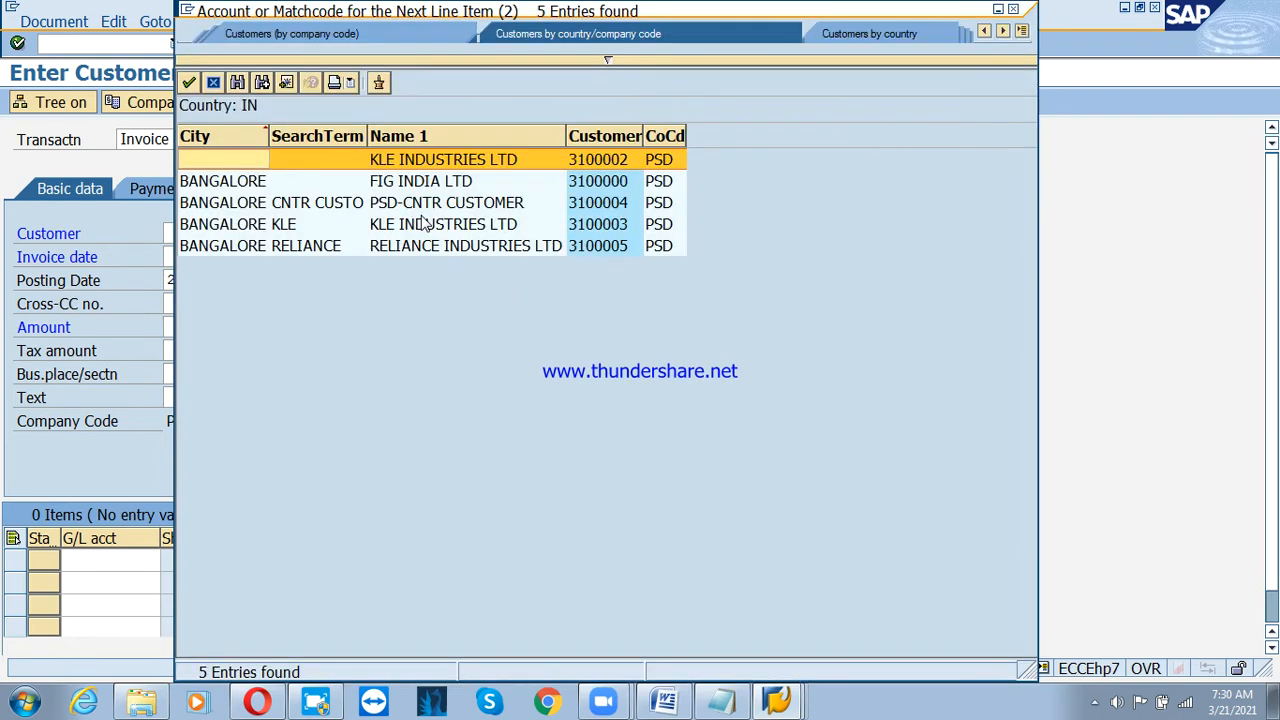
key(Down)
key(Down)
key(Down)
key(Down)
key(Return)
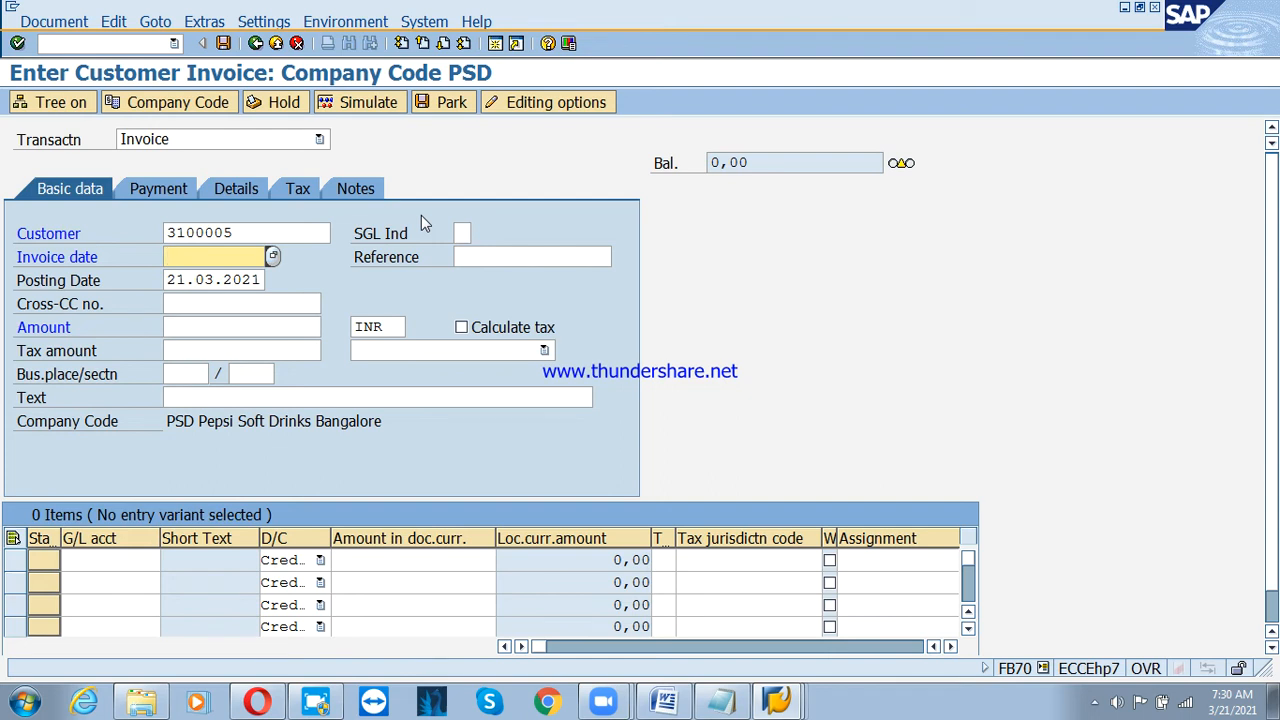
Exit the customer invoice entry without posting, discarding the entered customer data.
key(F3)
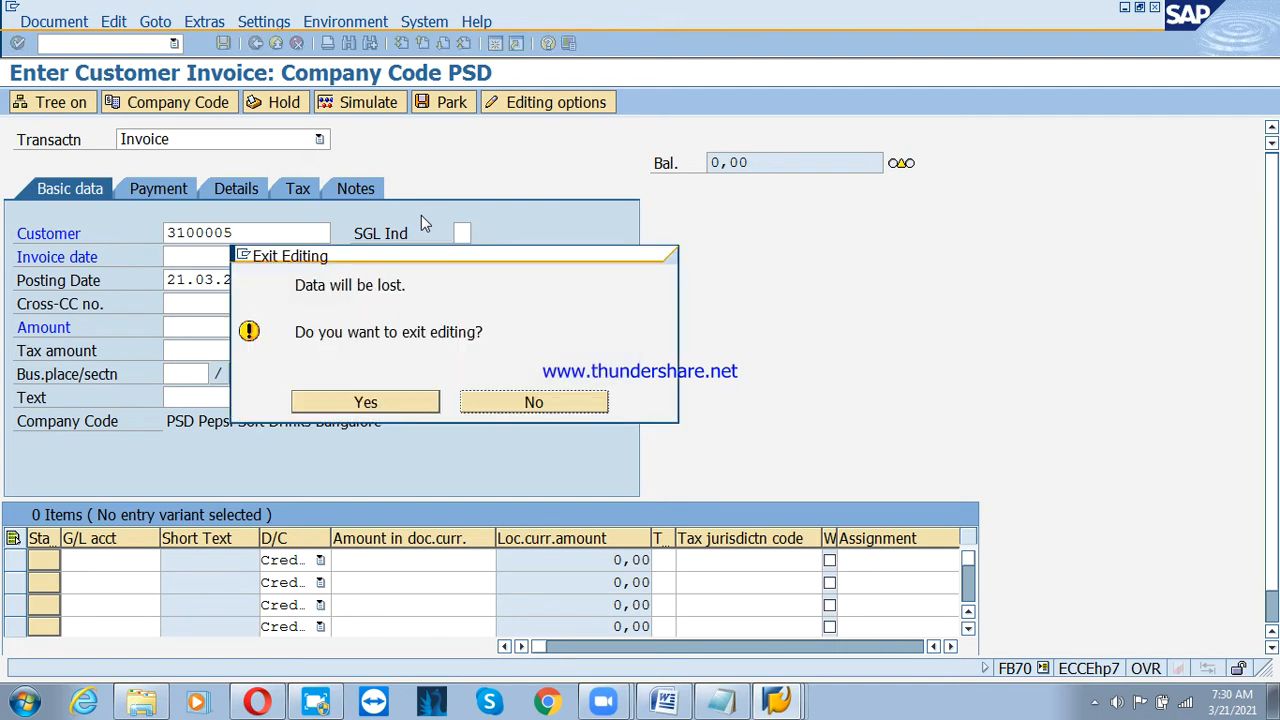
click(386, 404)
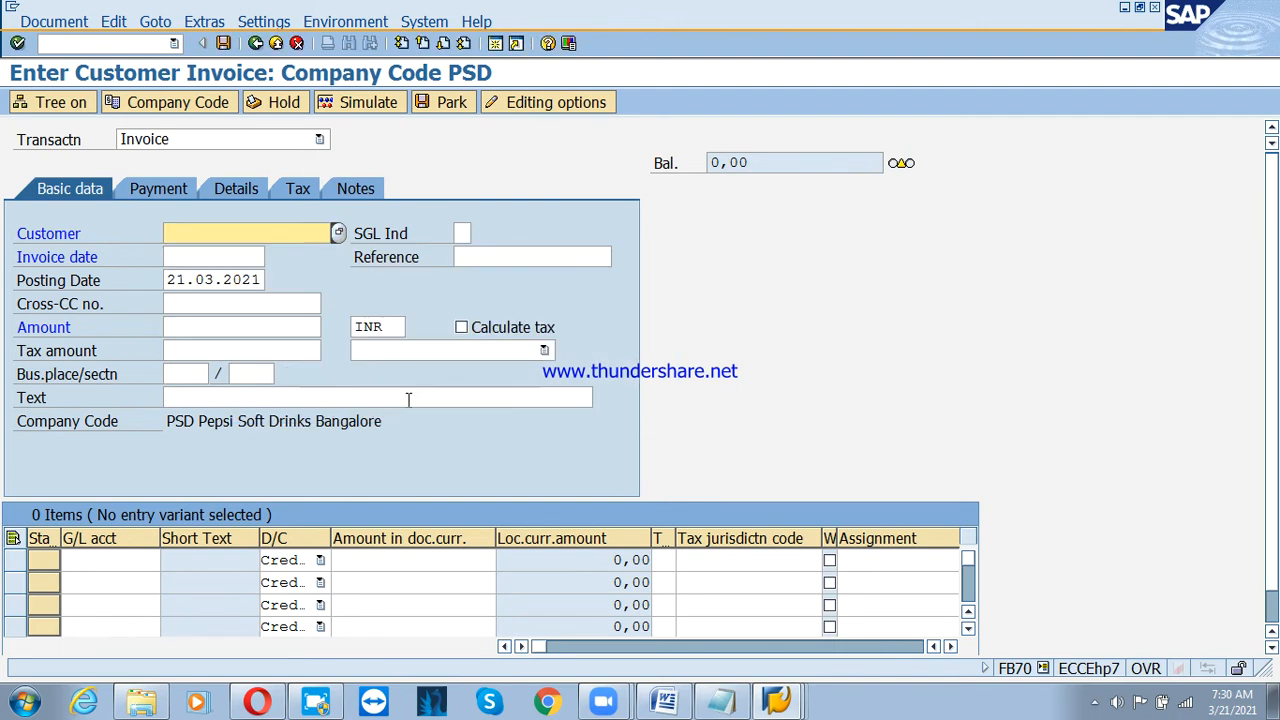
key(F3)
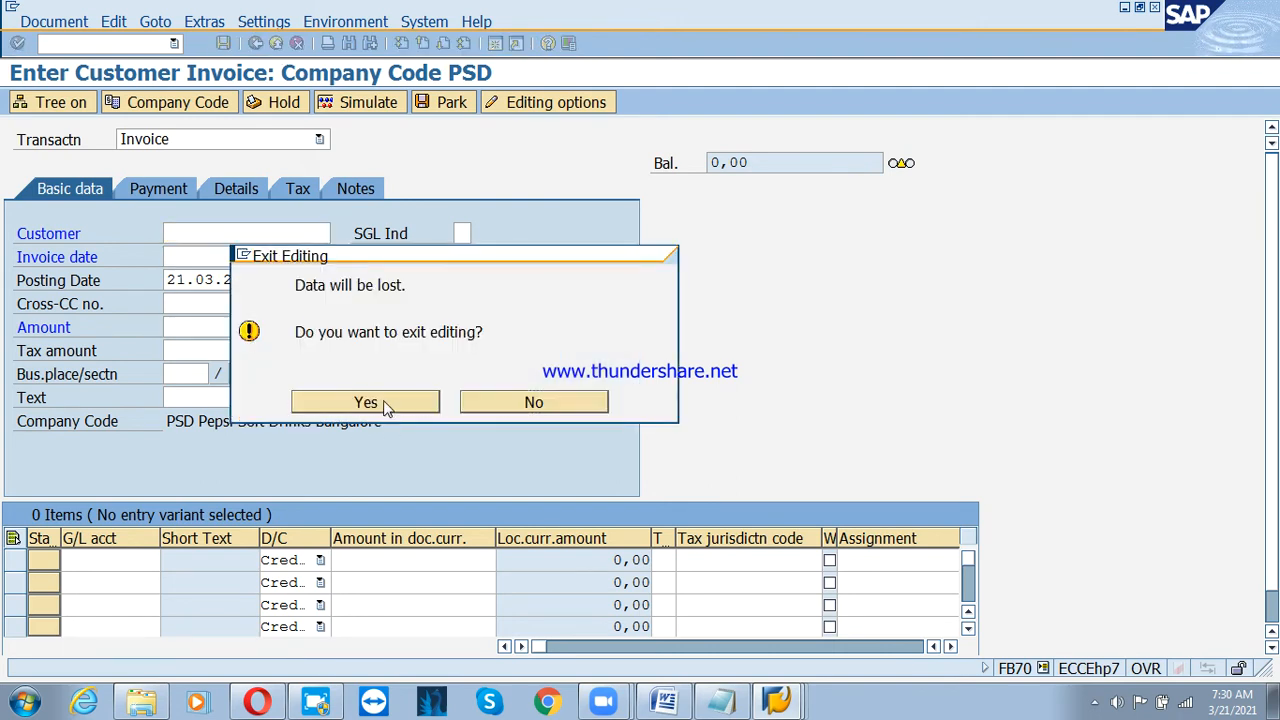
click(386, 401)
Switch to Notepad and add below the configs list: "Down payment or advance payment what we received from customer is a liabilities".
click(720, 700)
click(460, 606)
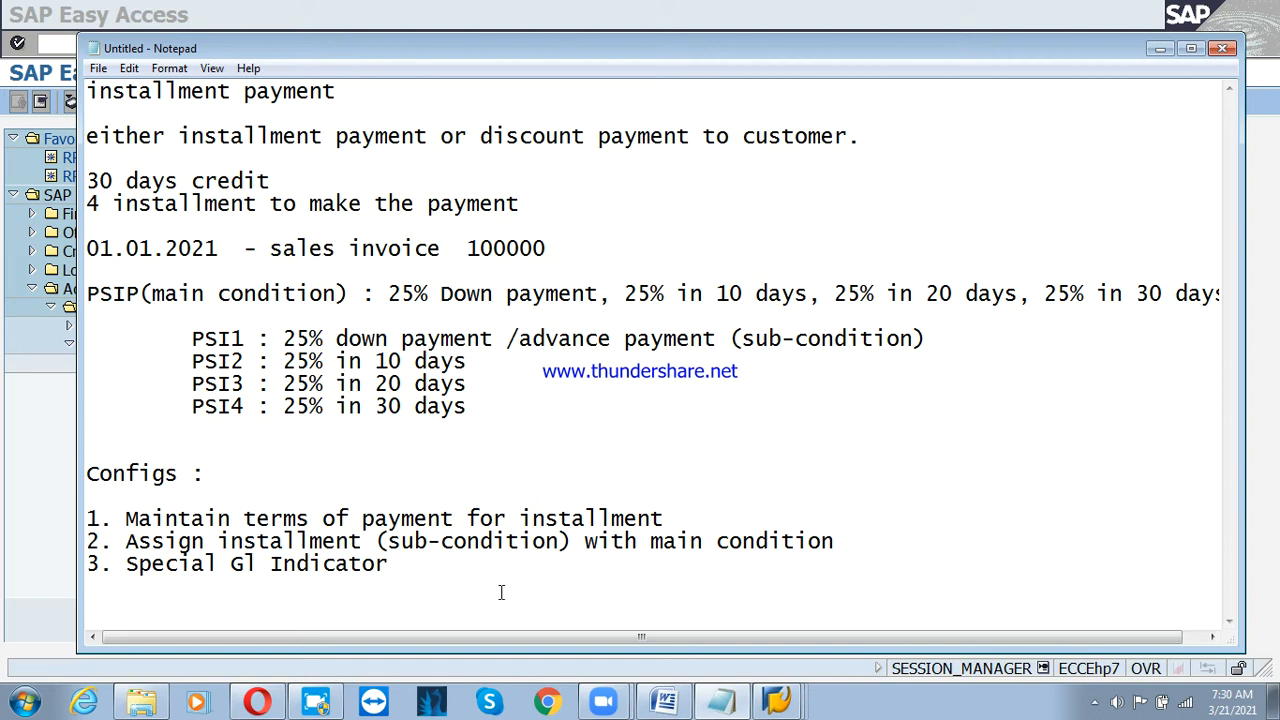
click(391, 600)
key(Return)
key(Return)
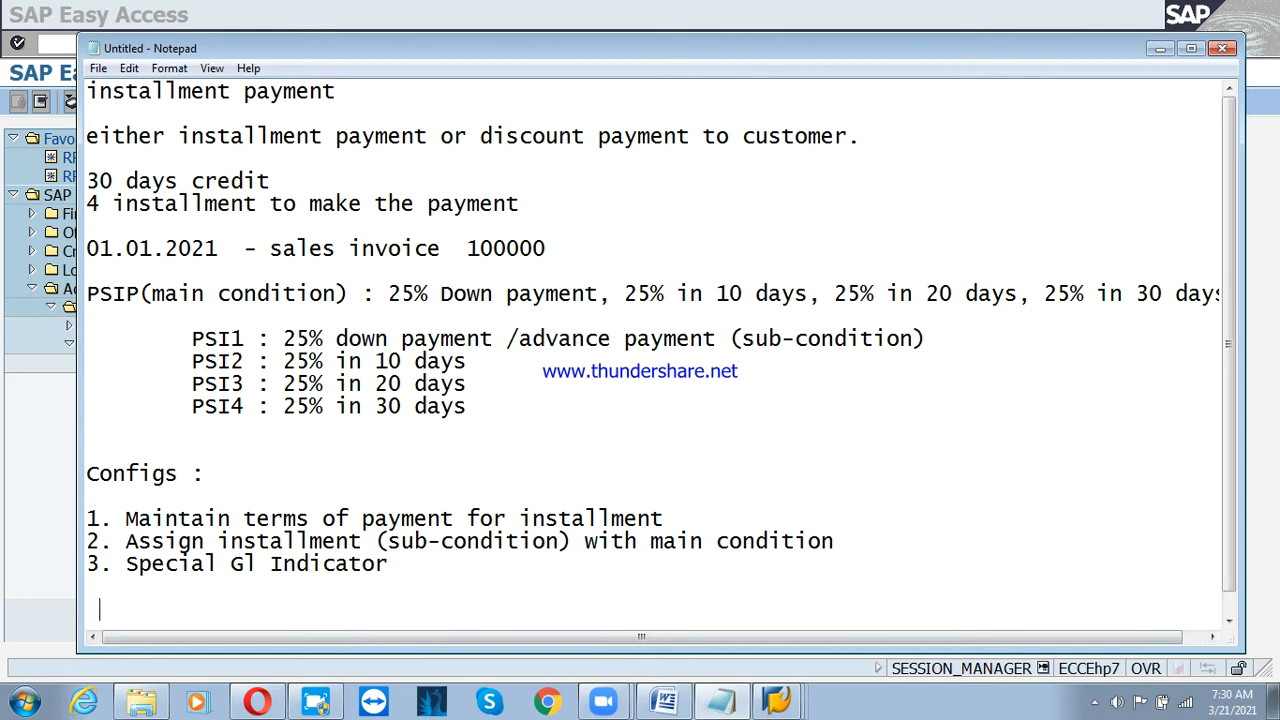
text(Down paymen)
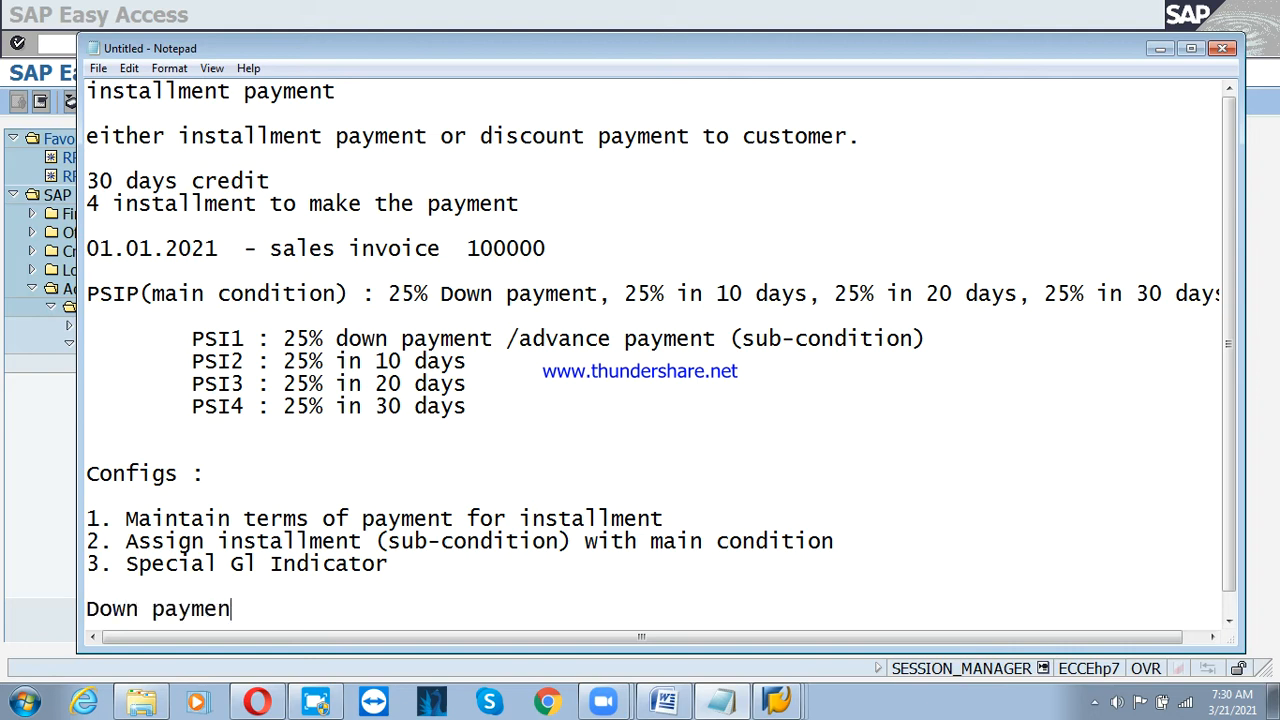
text(t or advan)
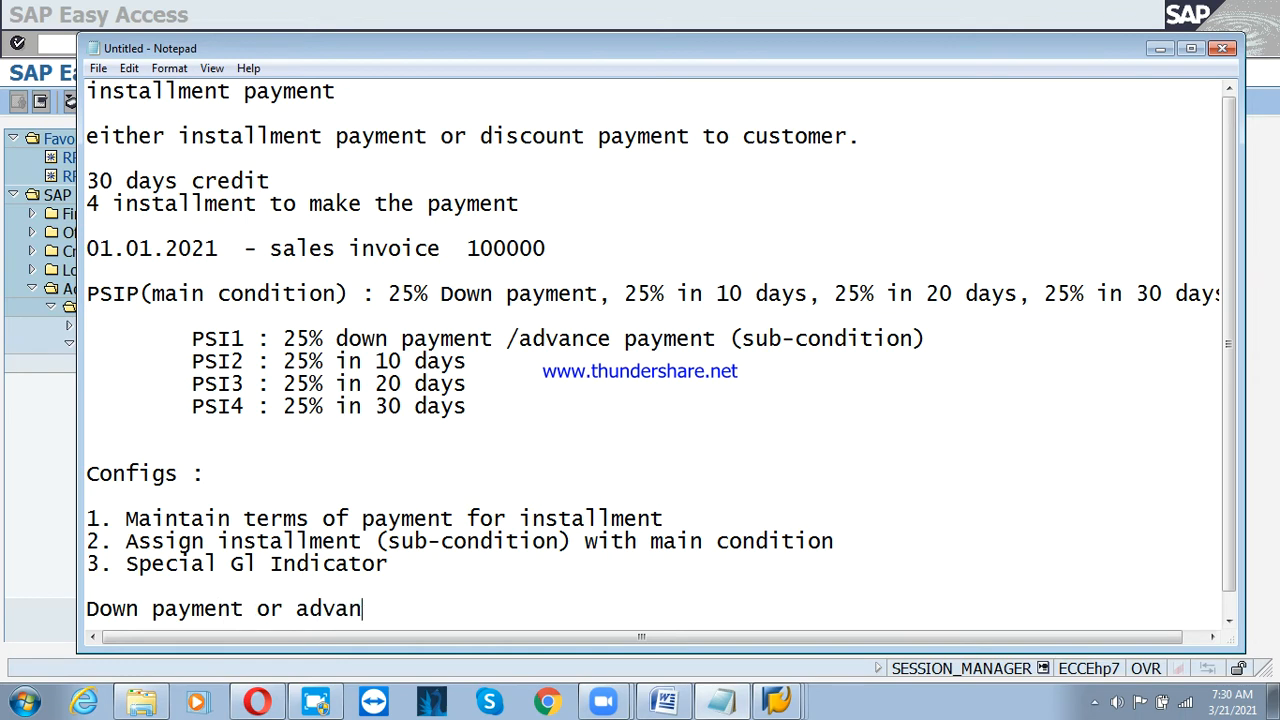
text(ce payment)
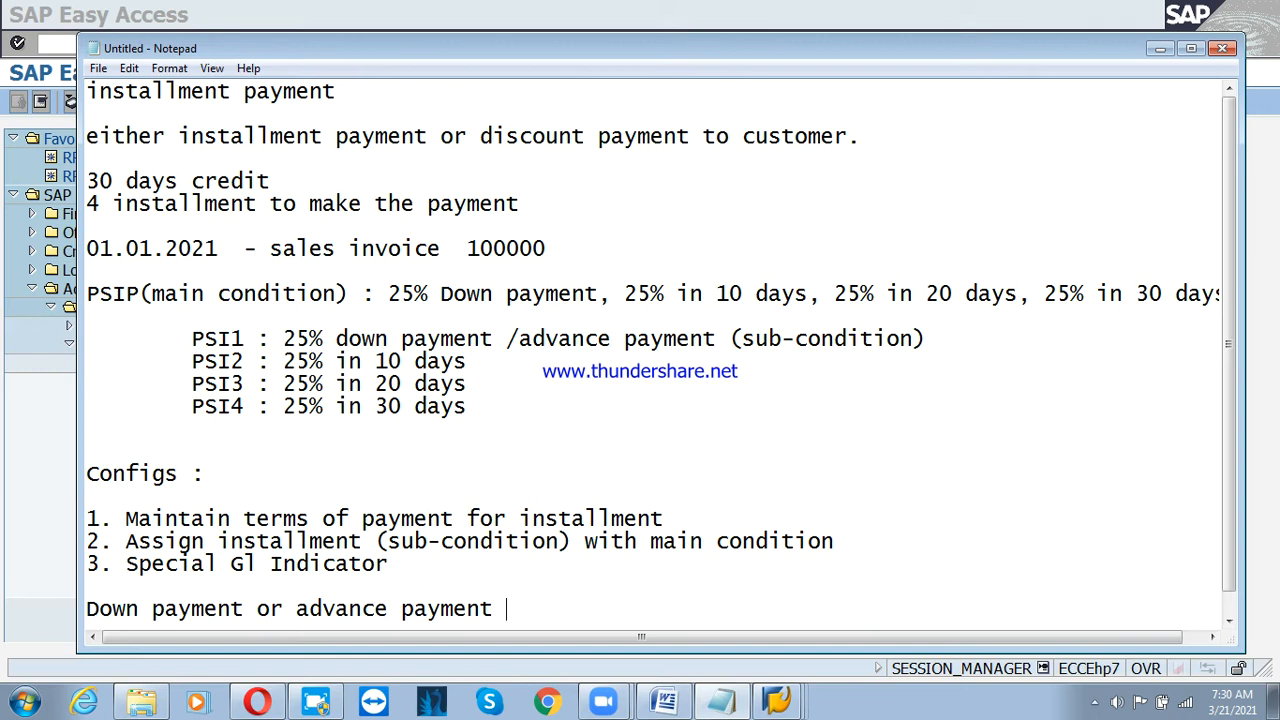
text(what we d)
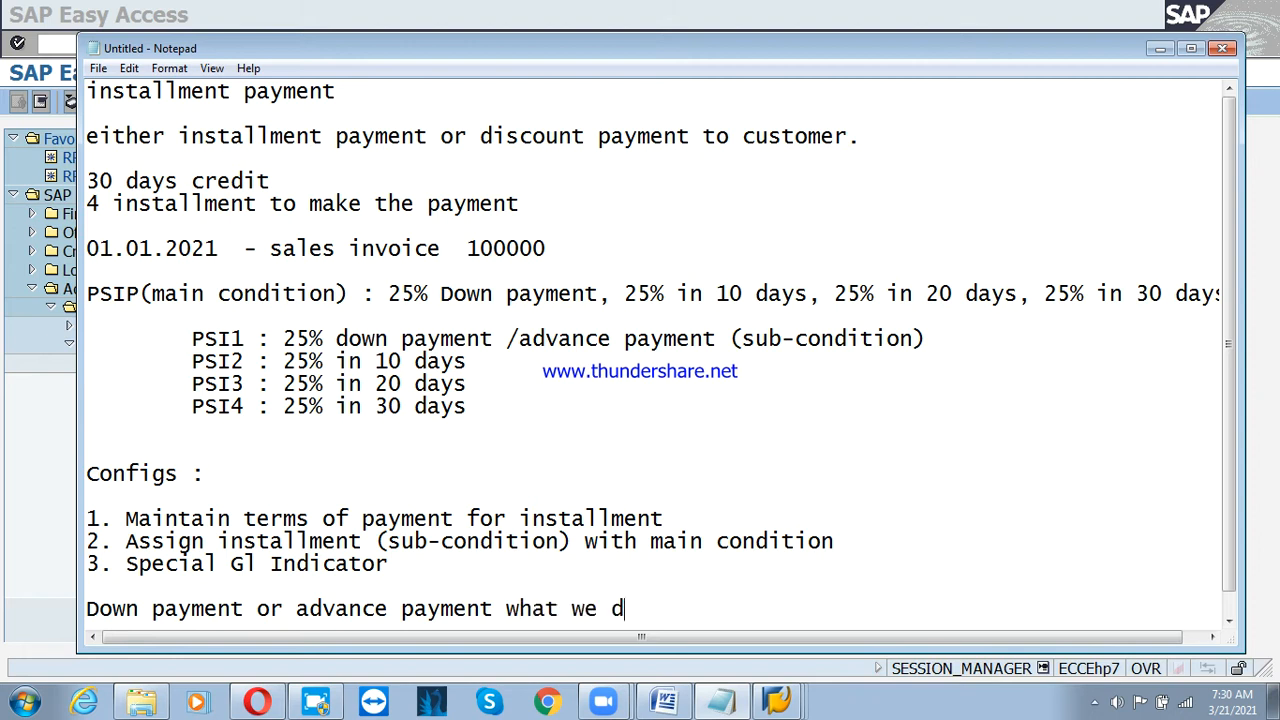
text(re)
key(BackSpace)
key(BackSpace)
key(BackSpace)
text(received fro)
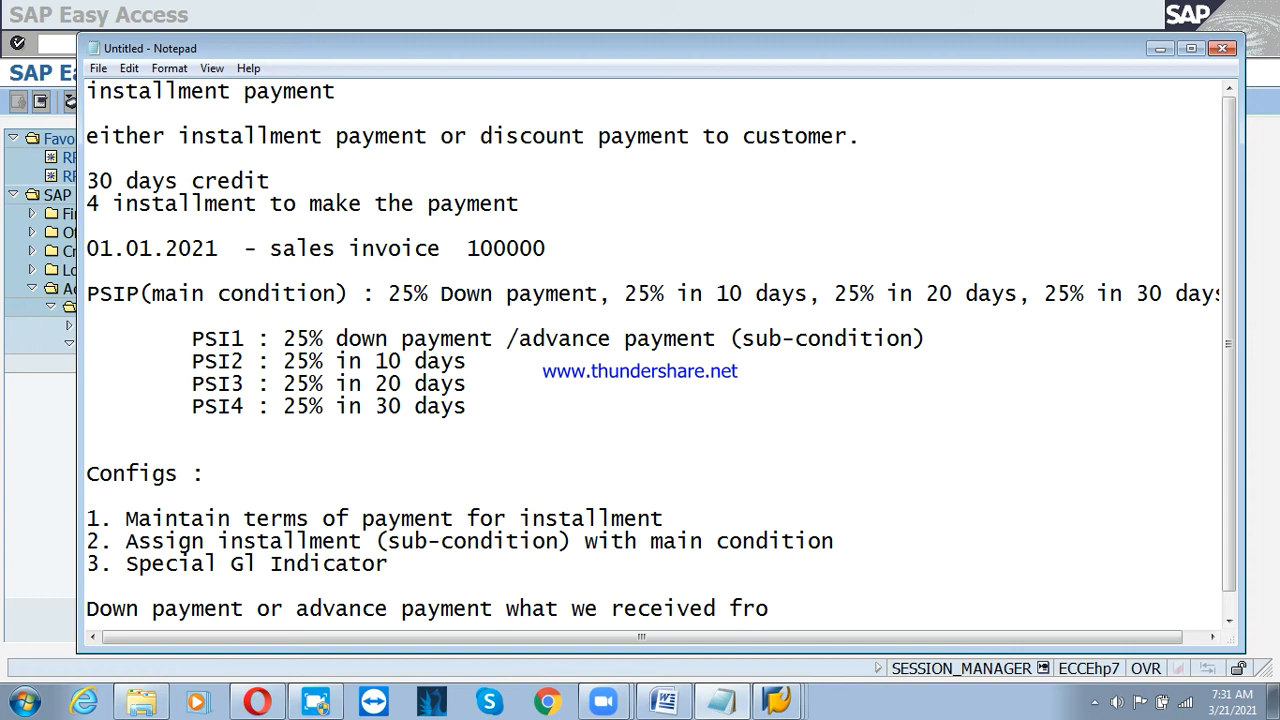
text(m cos)
key(BackSpace)
key(BackSpace)
text(ustom)
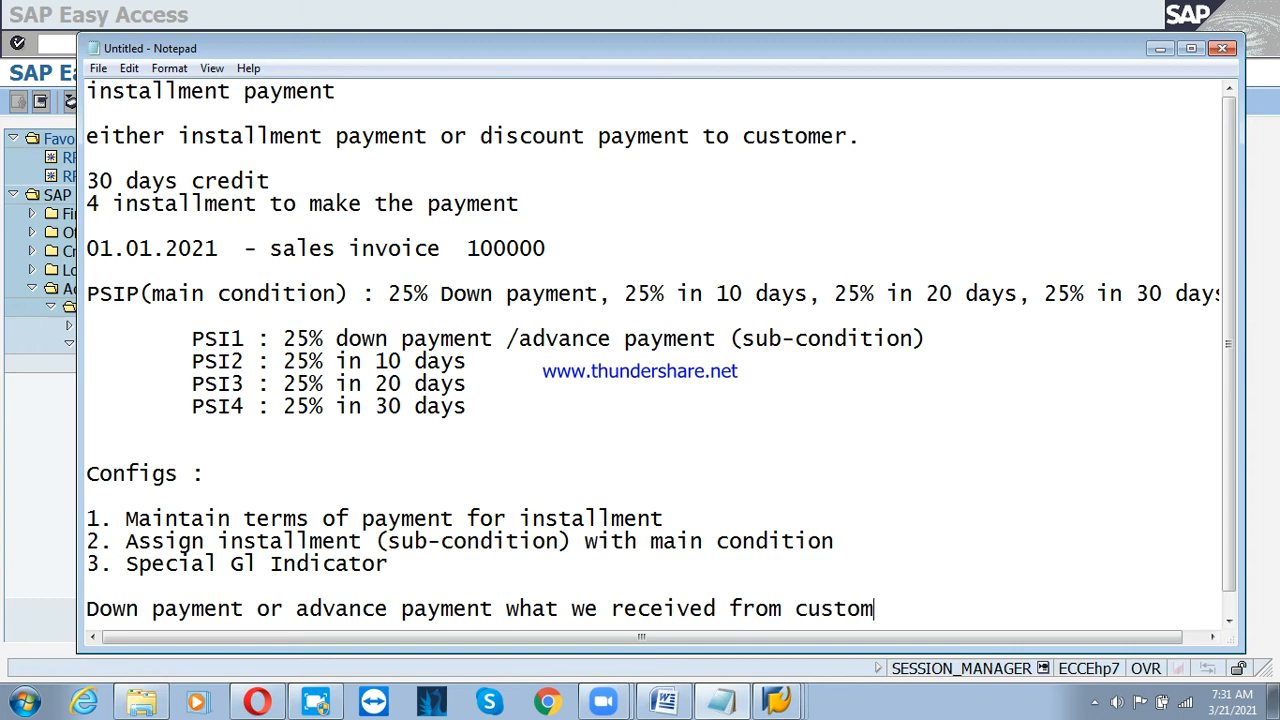
text(er is trad)
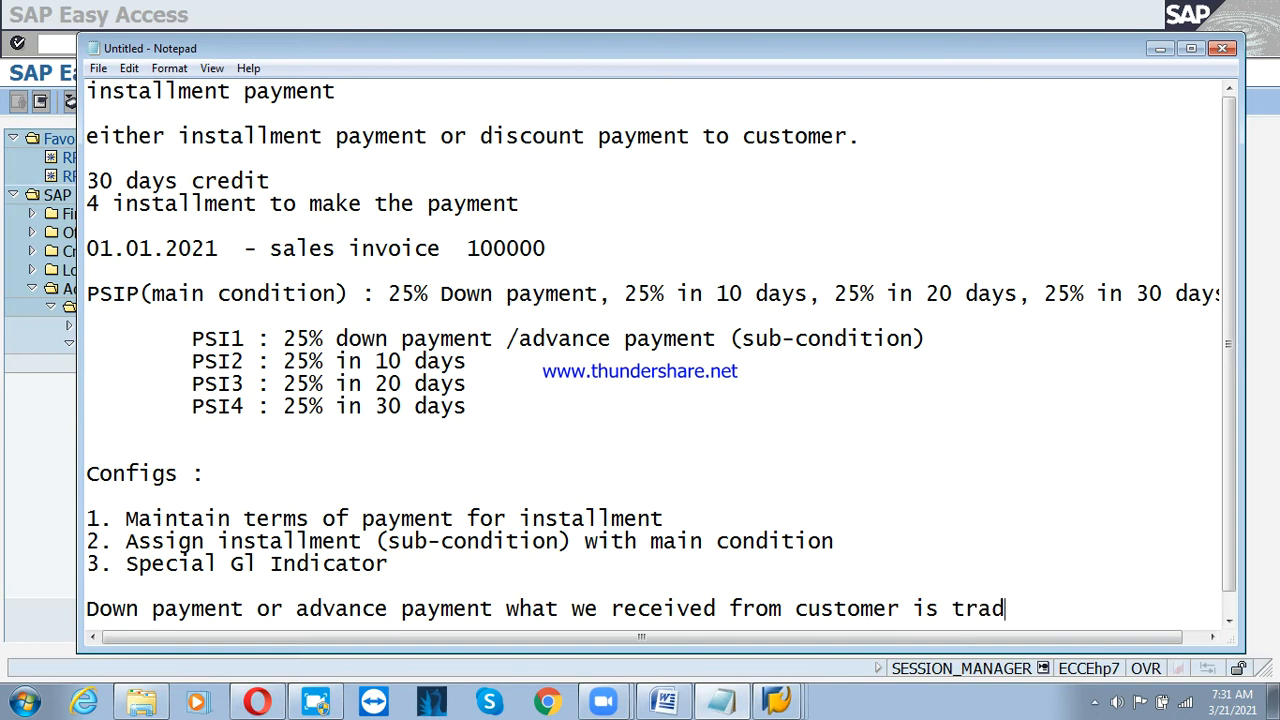
key(BackSpace)
key(BackSpace)
key(BackSpace)
key(BackSpace)
text(a lai)
key(BackSpace)
key(BackSpace)
text(iabl)
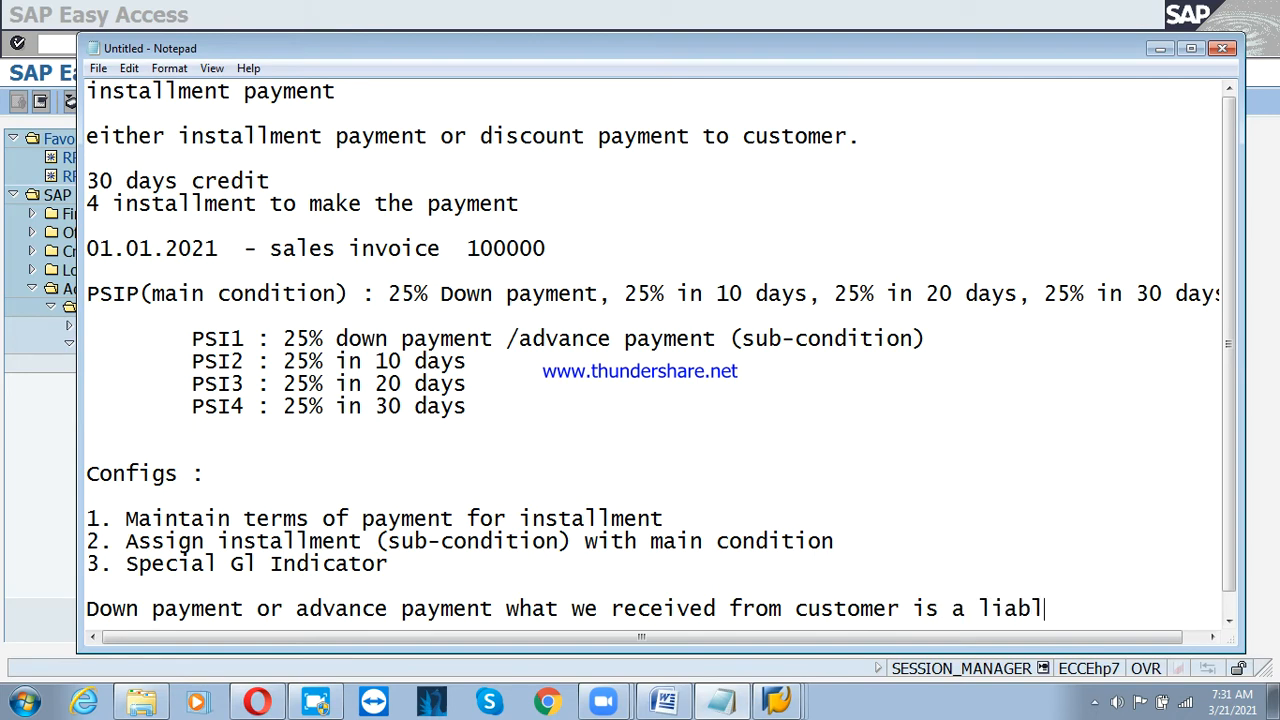
key(BackSpace)
text(ilities)
key(Return)
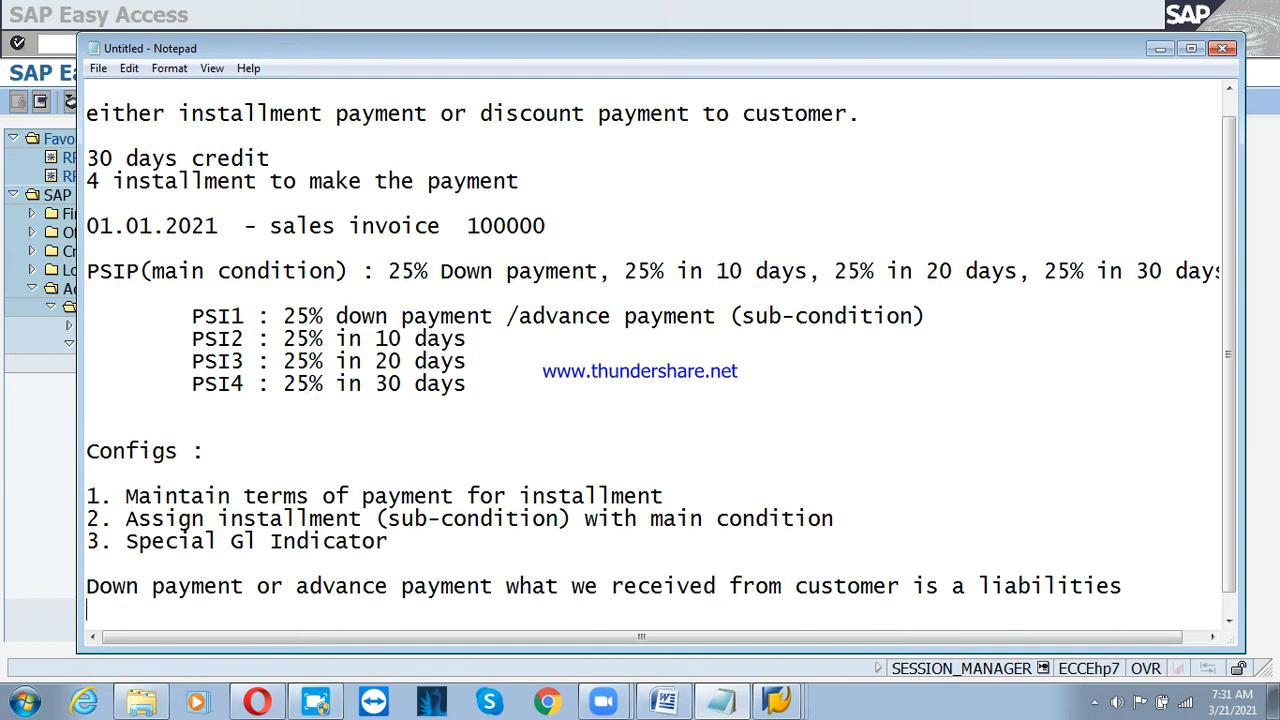
Add the note "we can't post the down payment directly, need to maintatin the configs" after a blank line.
key(Return)
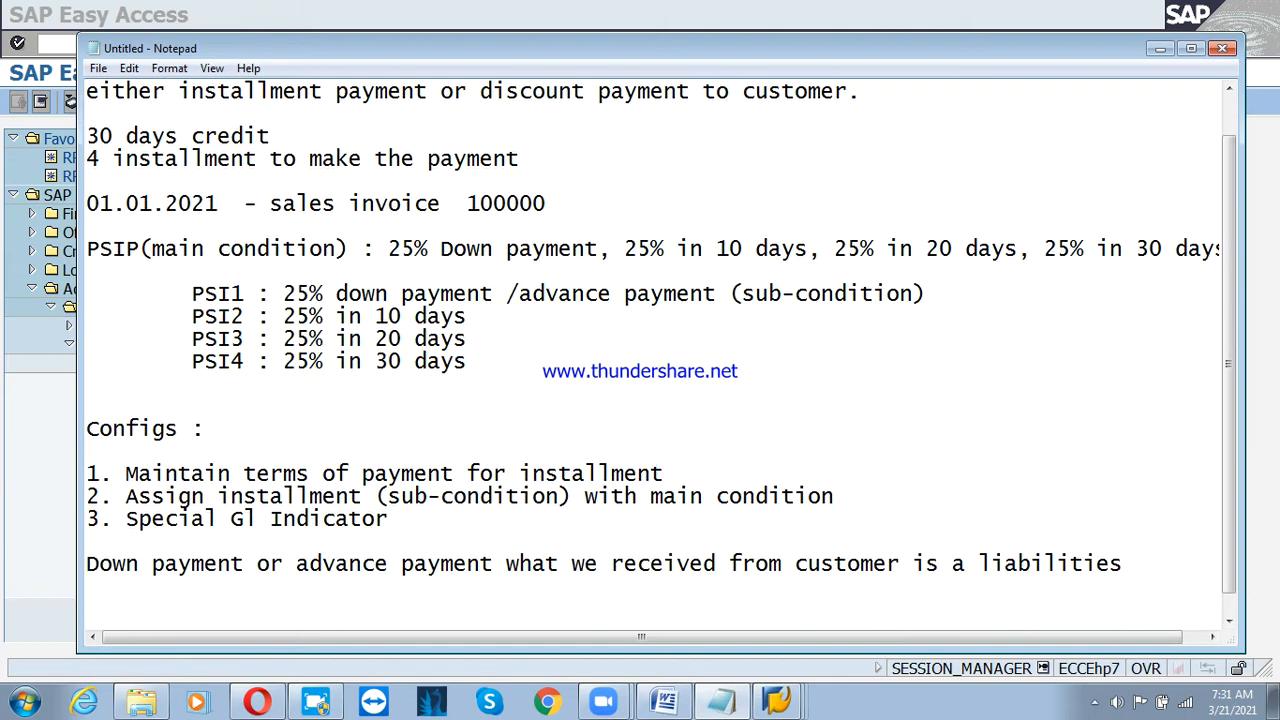
text(we can't psot)
key(BackSpace)
key(BackSpace)
key(BackSpace)
key(BackSpace)
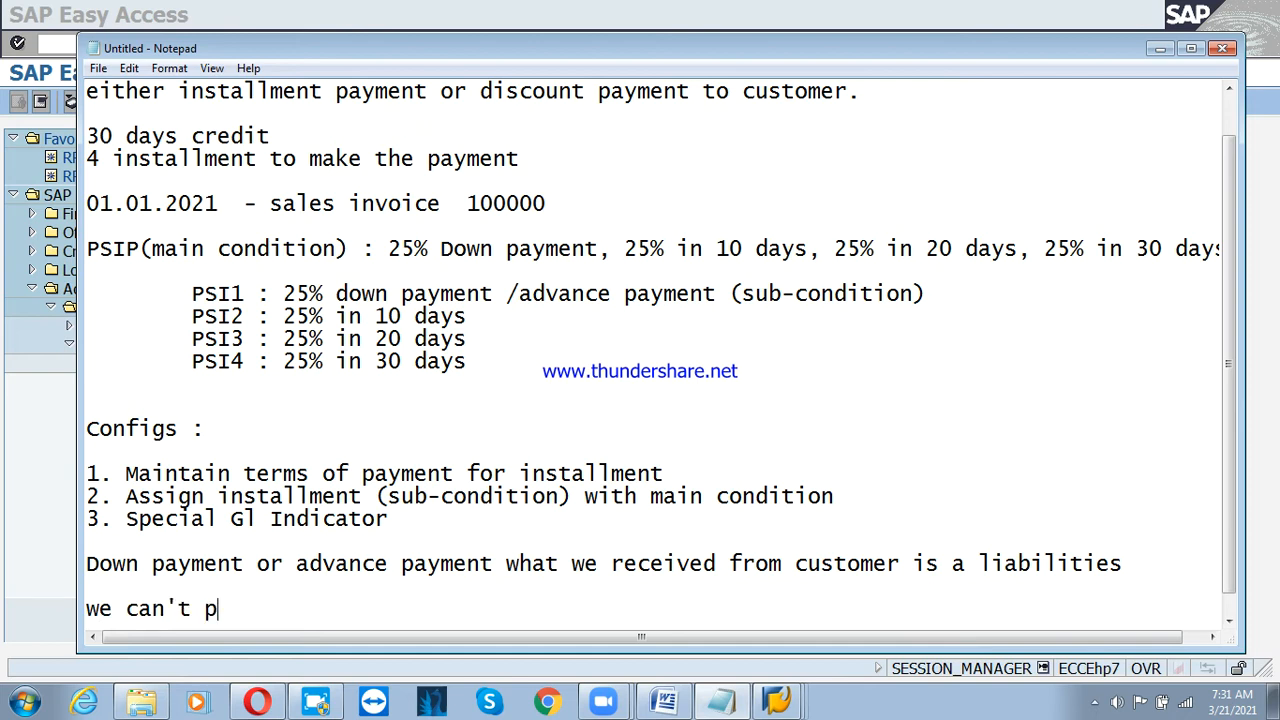
text(ost the down pay)
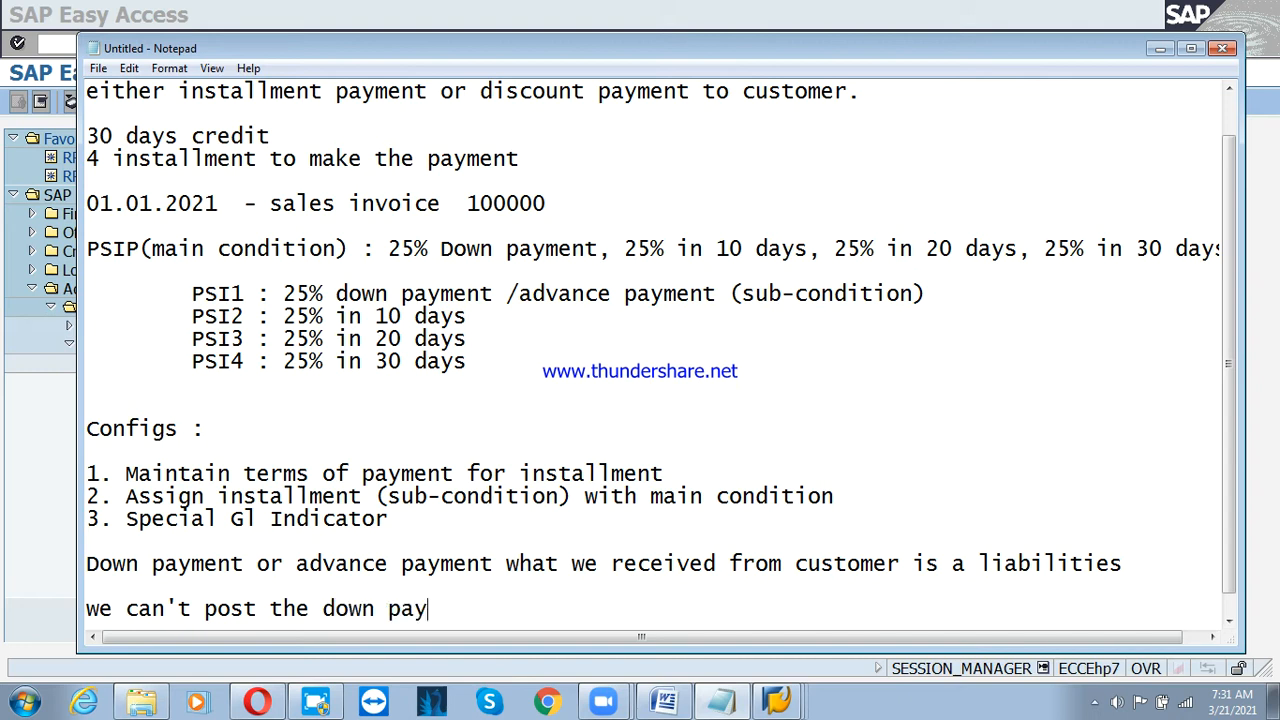
text(ment directly)
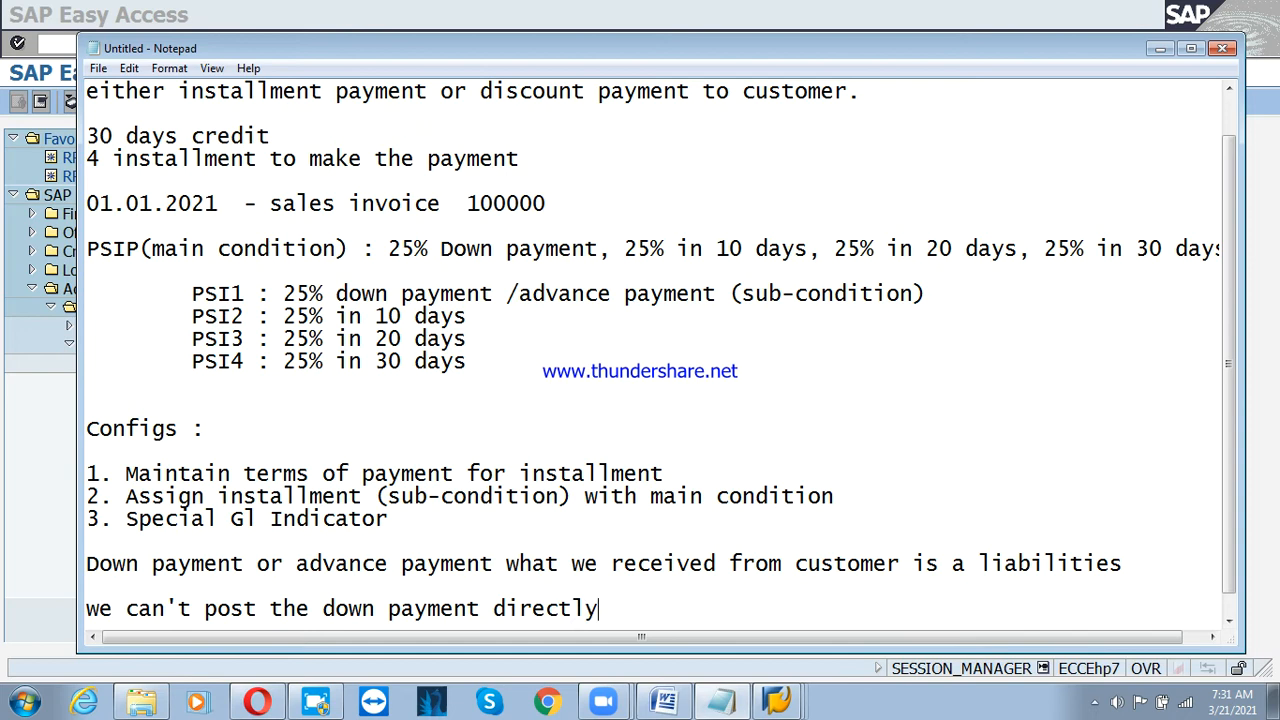
text(, need to maintatin )
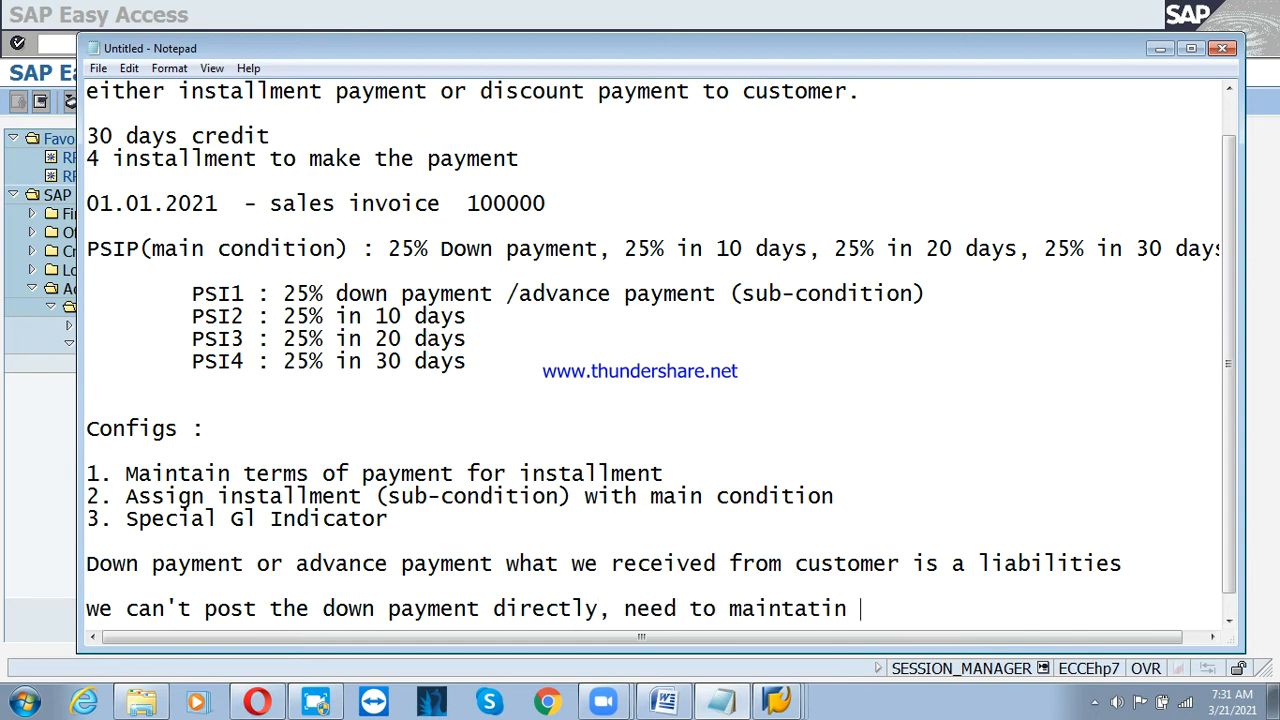
text(the confi)
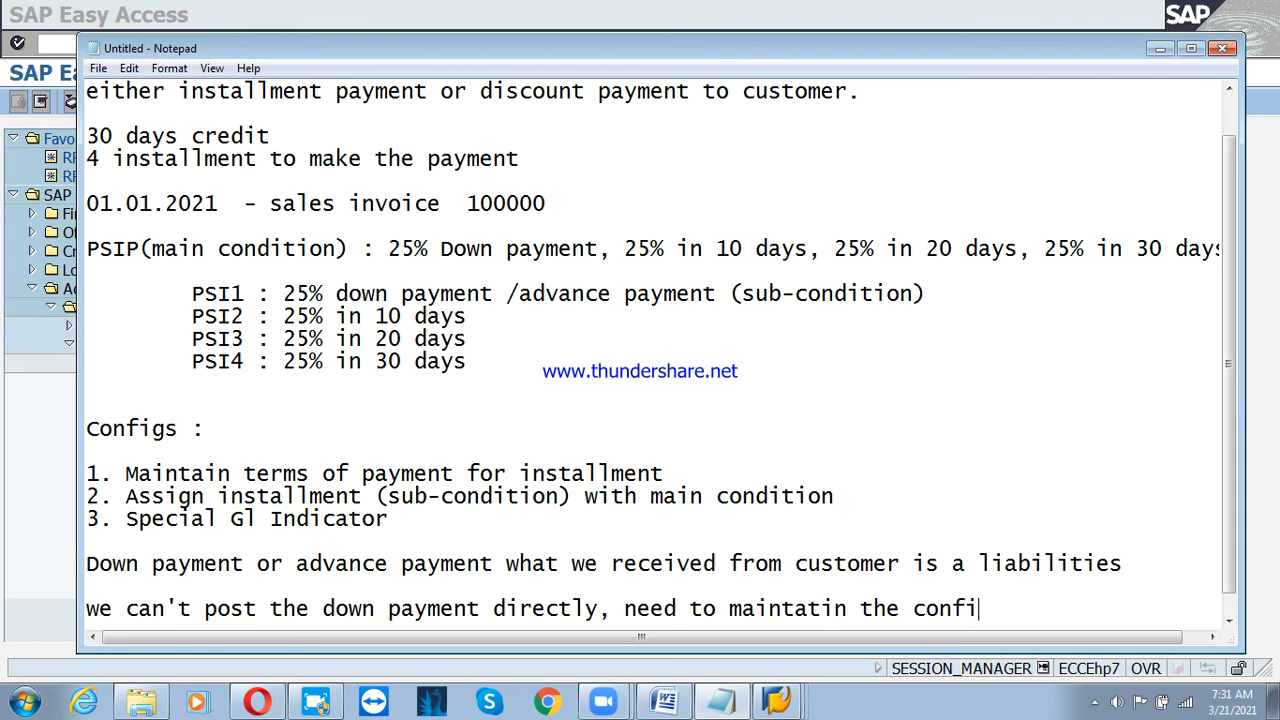
text(gs)
Below two blank lines, add the note "while creating customer, we assigned One gl a/c, called S.debtors".
key(Return)
key(Return)
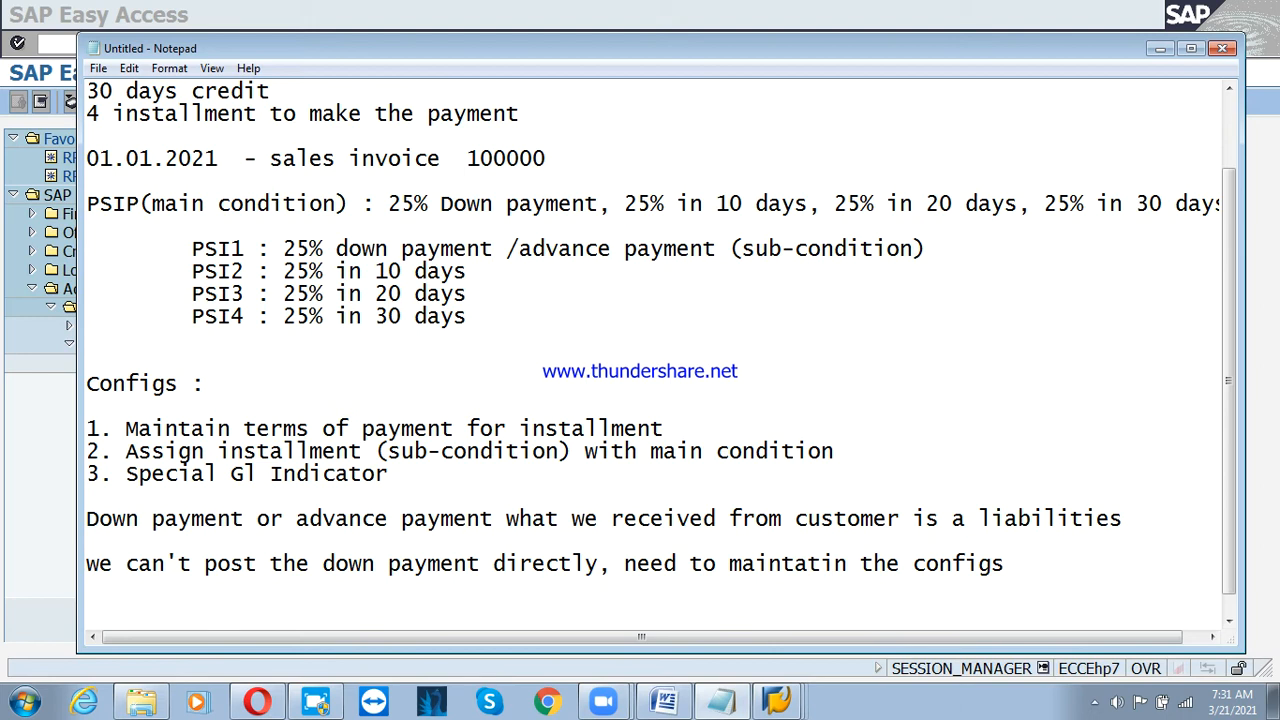
key(Return)
text(whicle)
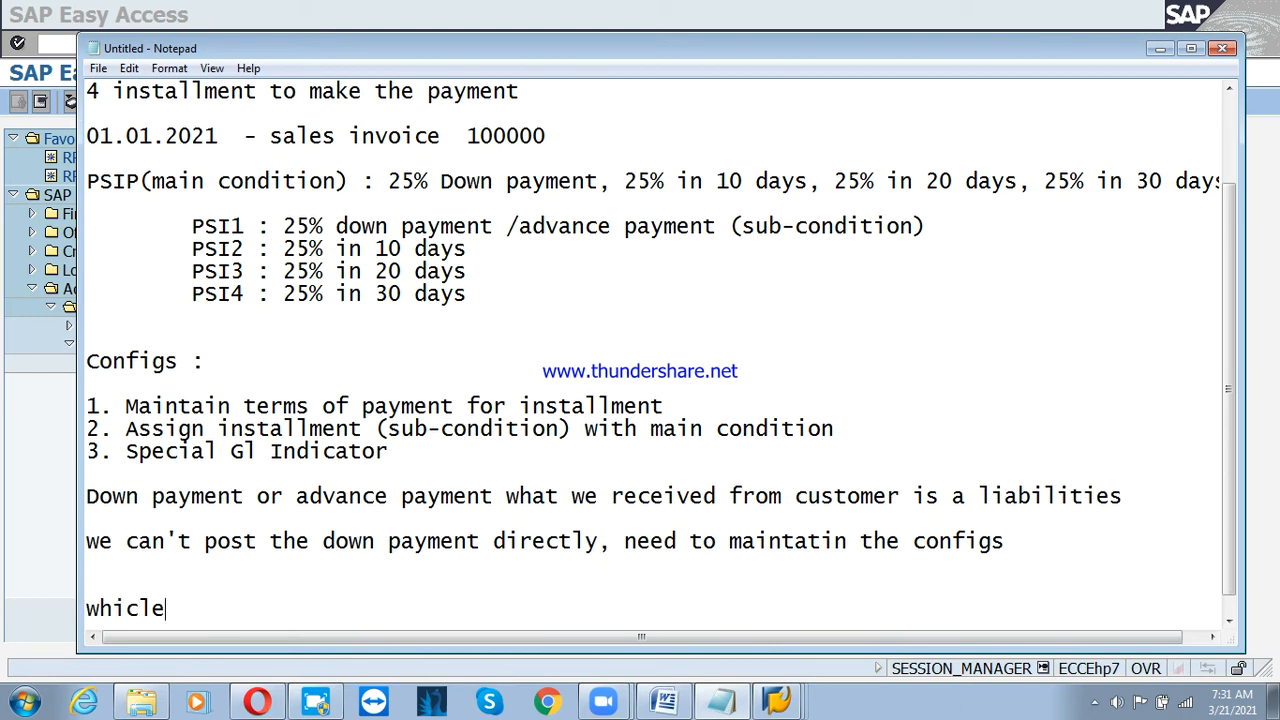
key(BackSpace)
key(BackSpace)
key(BackSpace)
text(ec)
key(BackSpace)
key(BackSpace)
key(BackSpace)
text(e creato)
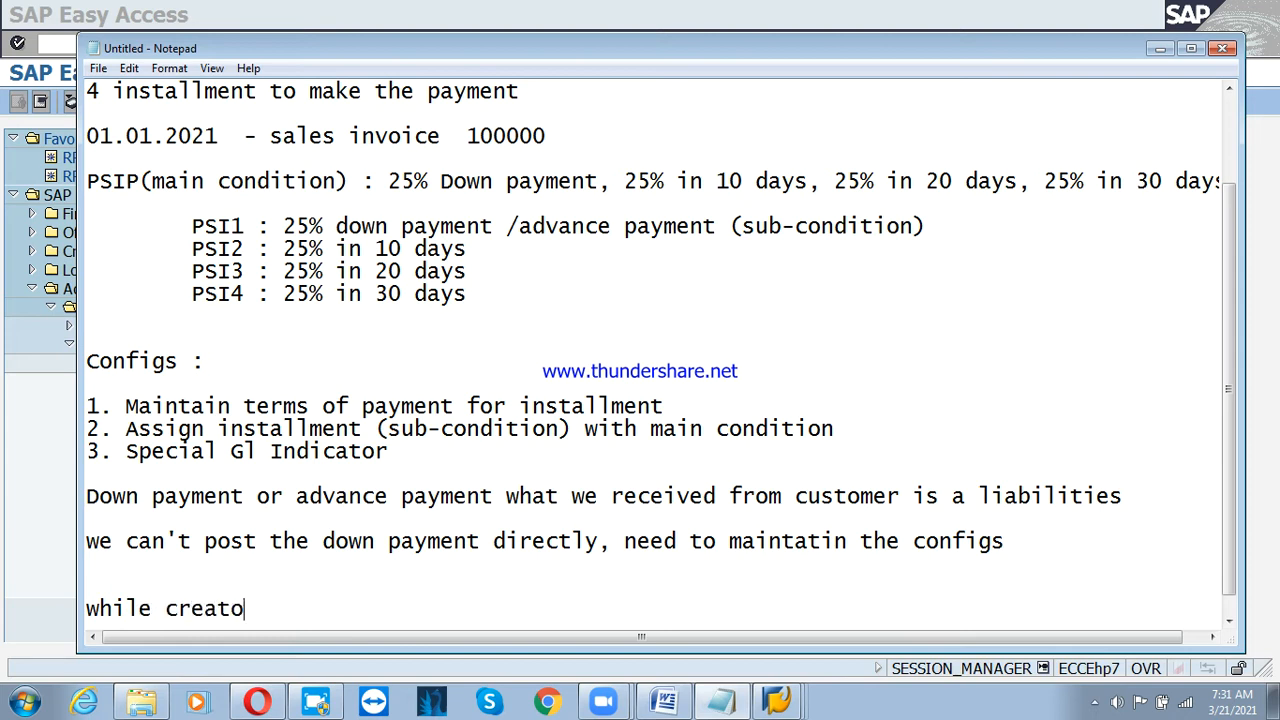
key(BackSpace)
text(ing customer ,)
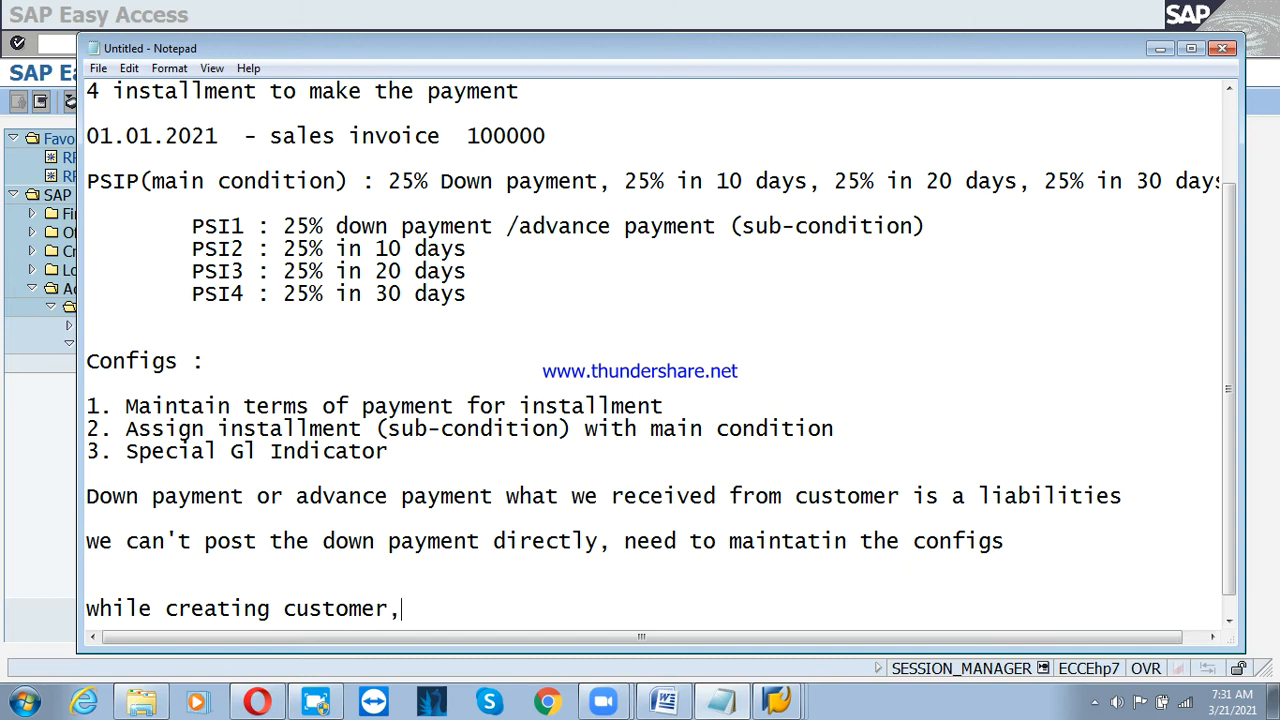
text( we assign)
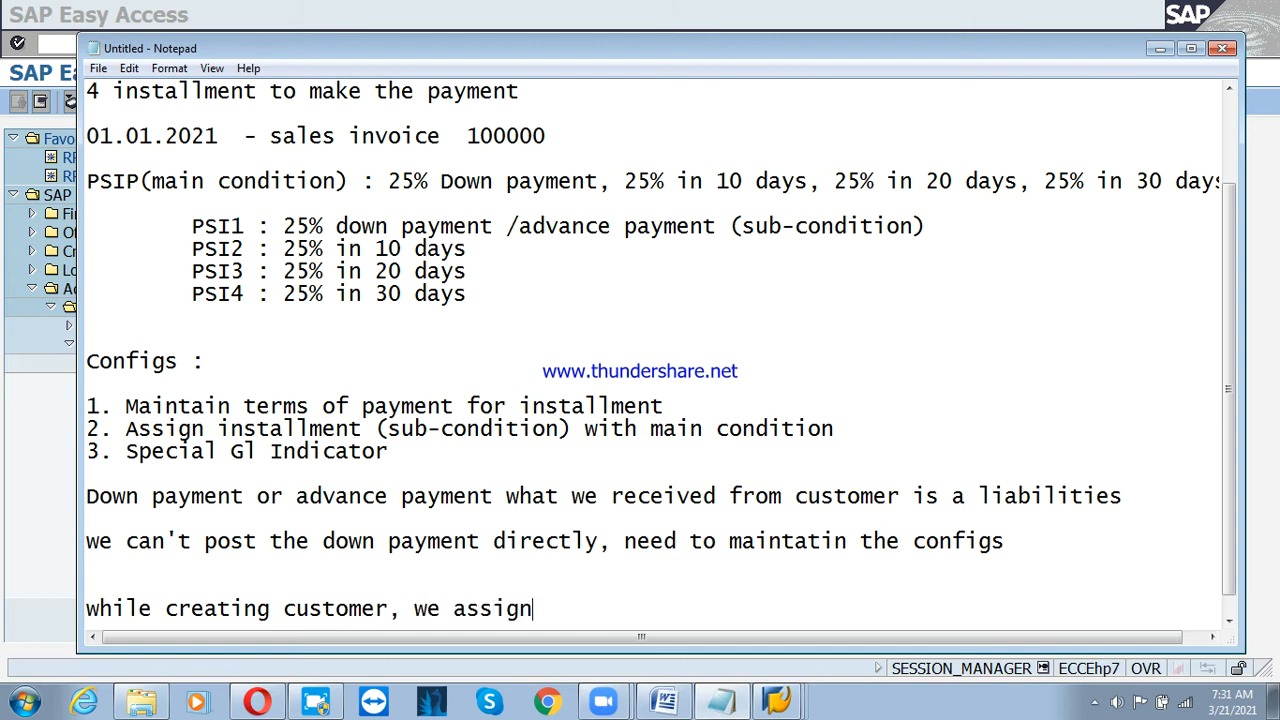
text(ed One gl c)
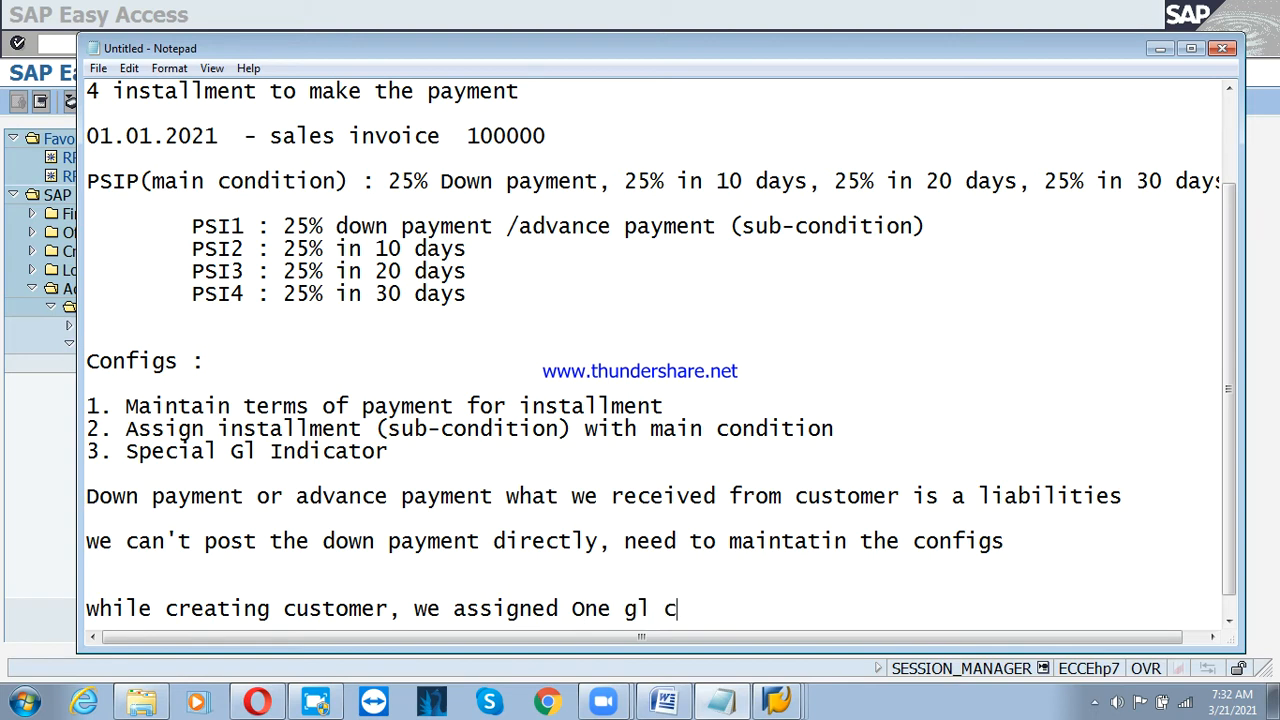
key(BackSpace)
text(a/c, called S>)
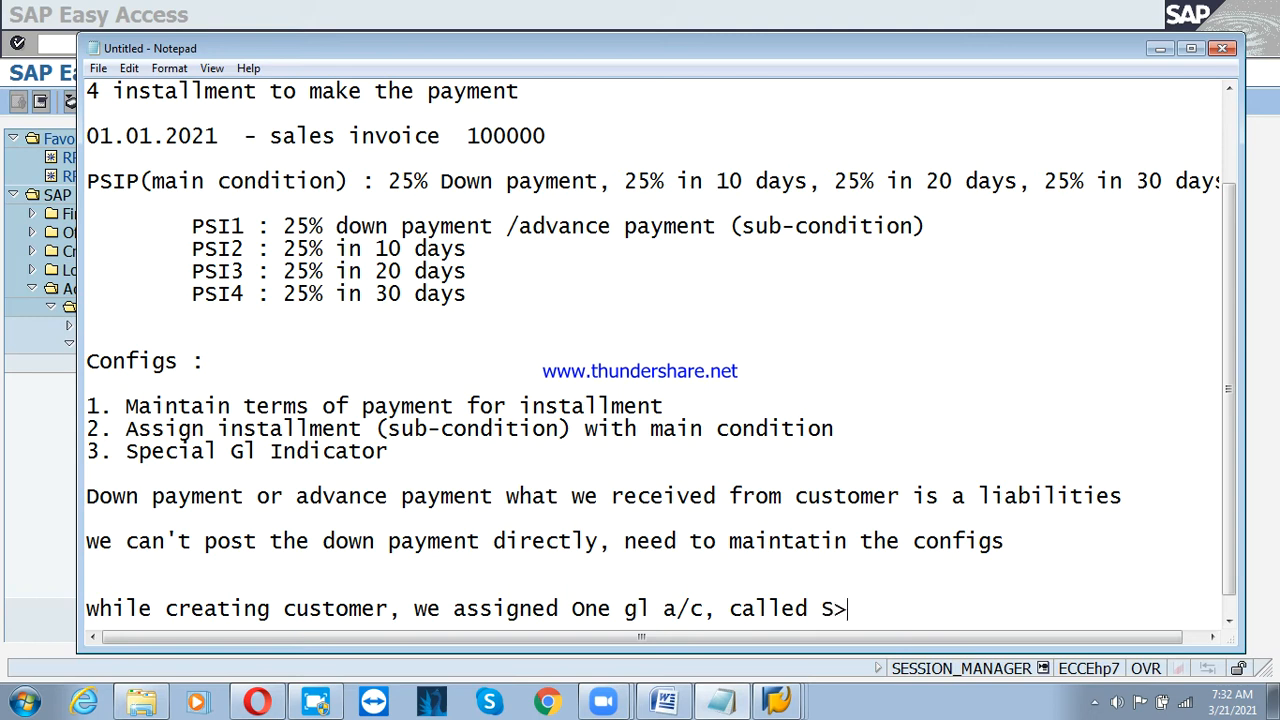
key(BackSpace)
text(.debtors)
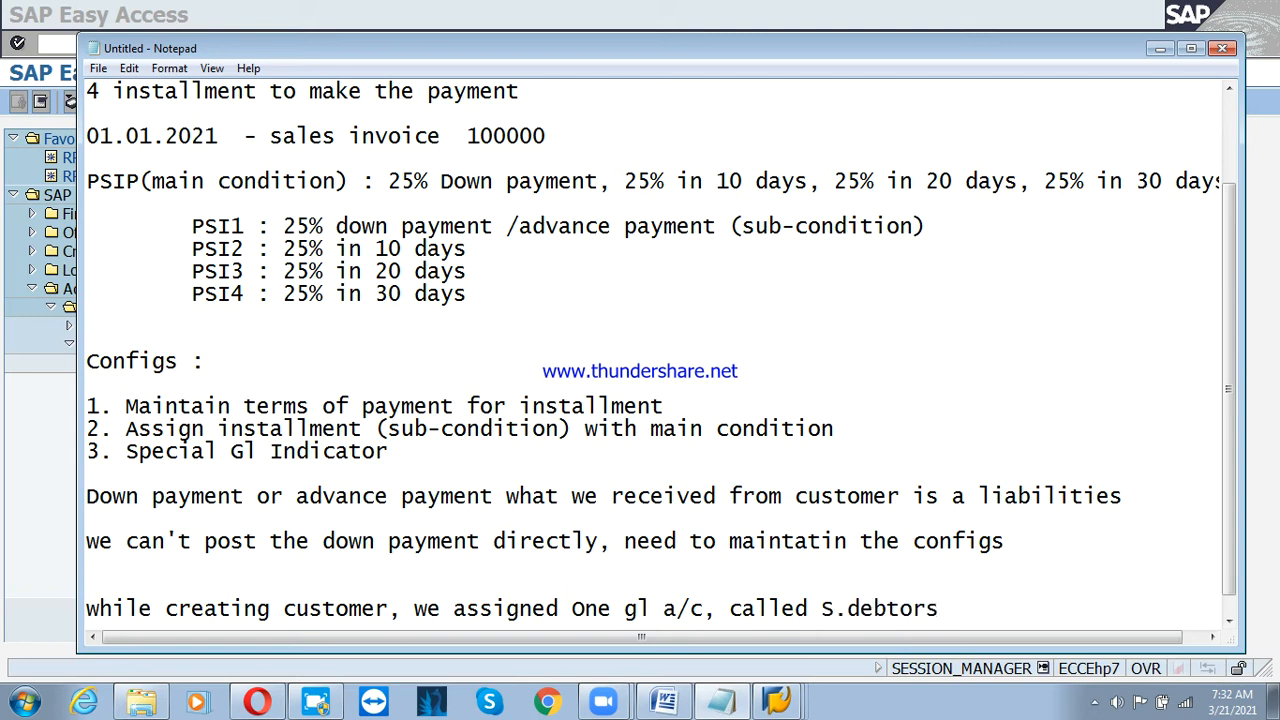
Complete the S.debtors note with ", which created under" and "c.assets grp" on a new line.
text(, )
text(which crate)
key(BackSpace)
key(BackSpace)
key(BackSpace)
text(eated under)
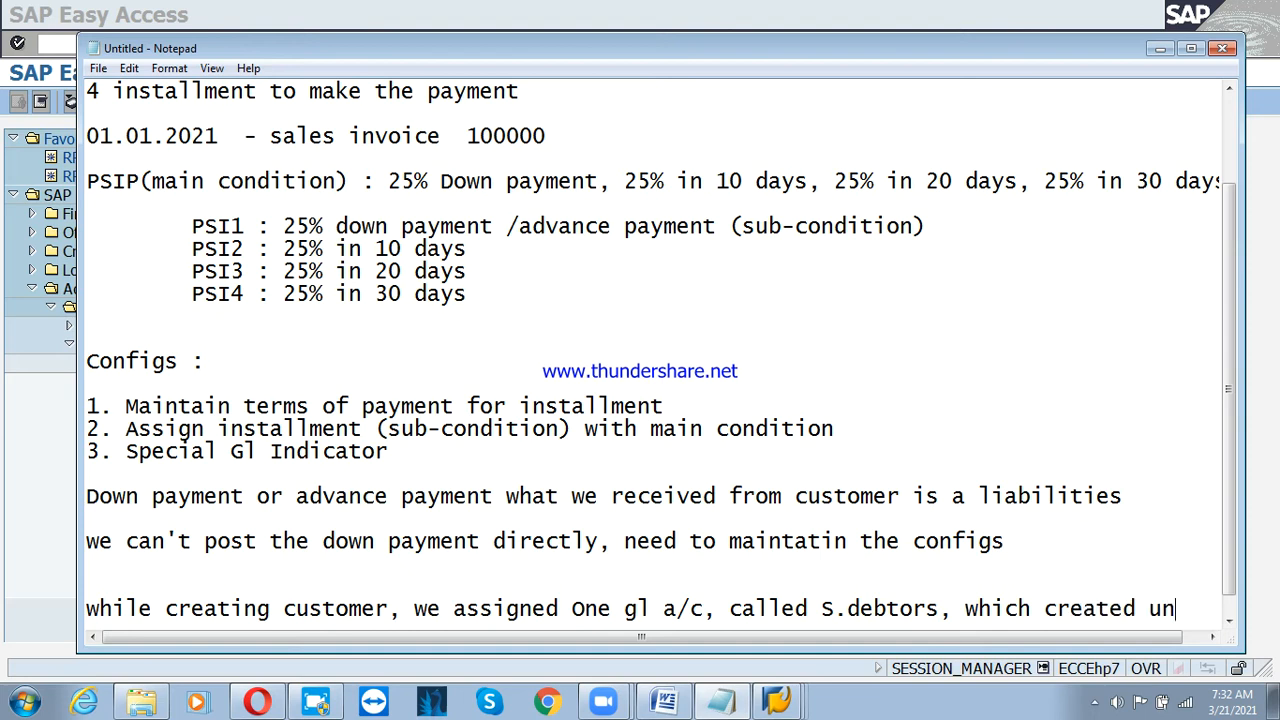
key(Return)
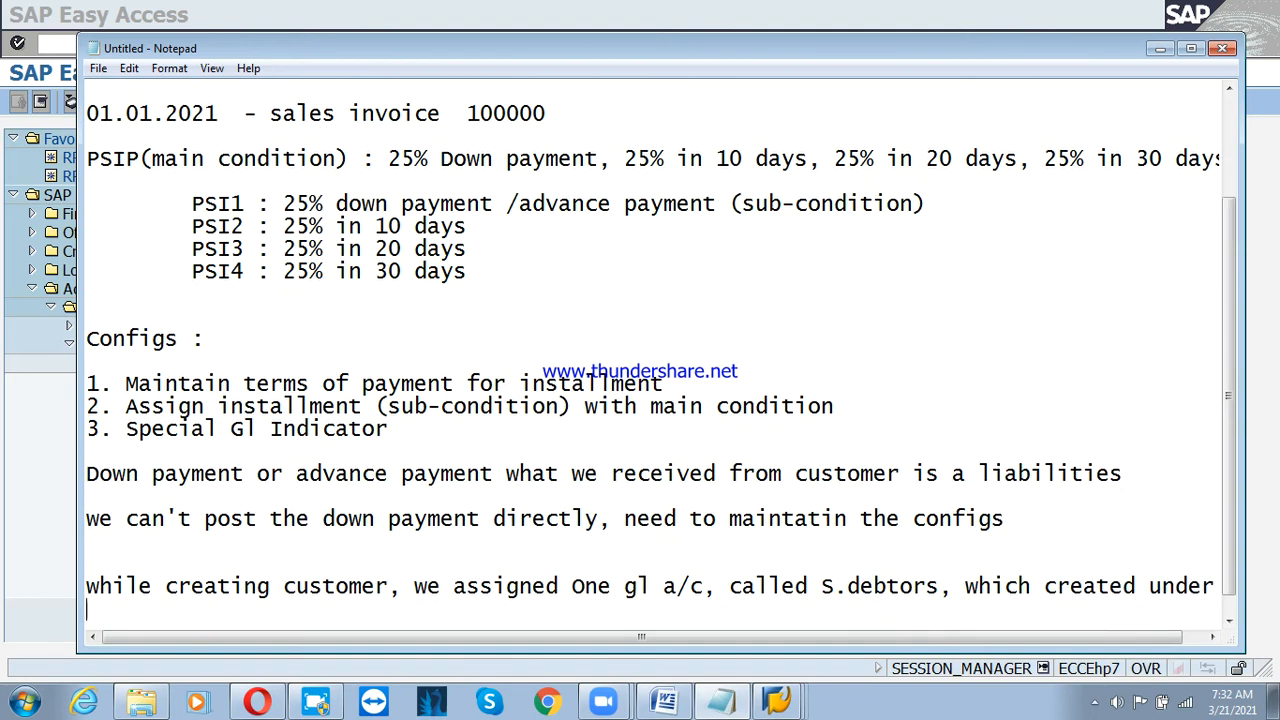
text(c.assets)
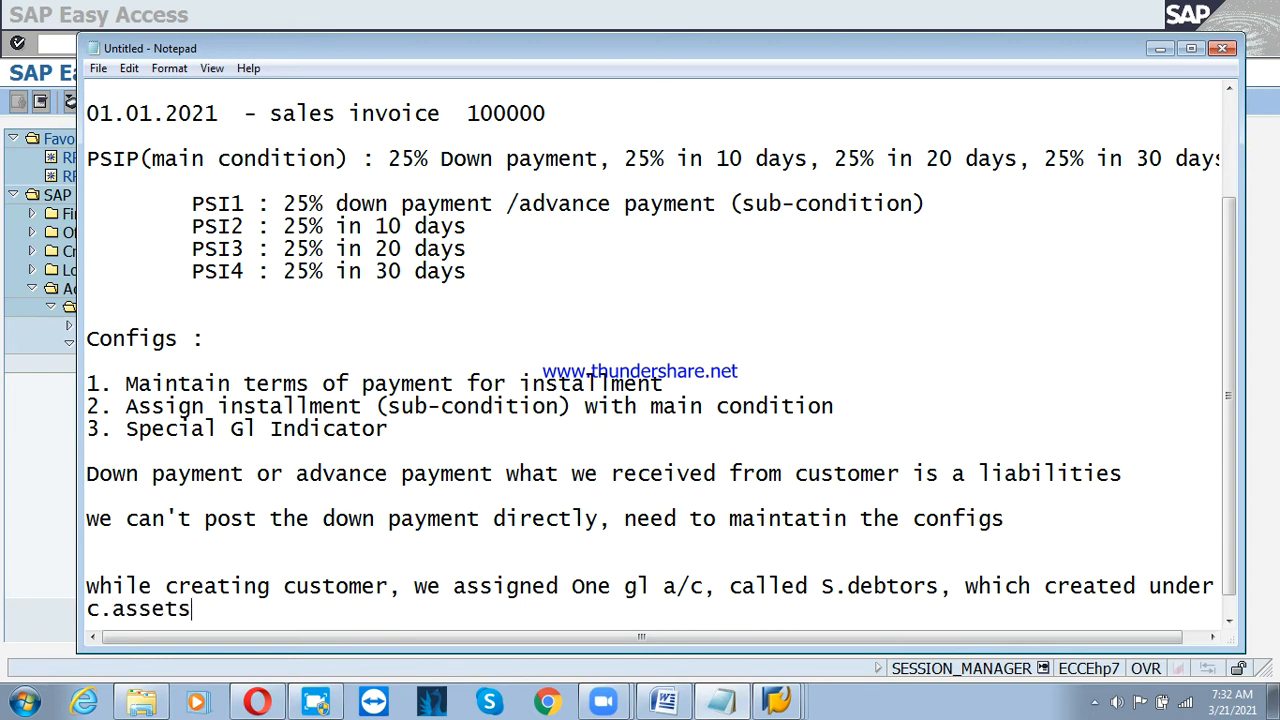
text( grp)
Switch back to SAP, open transaction FS00, and expand the Current Asset account group of company code PSD.
key(alt+Tab)
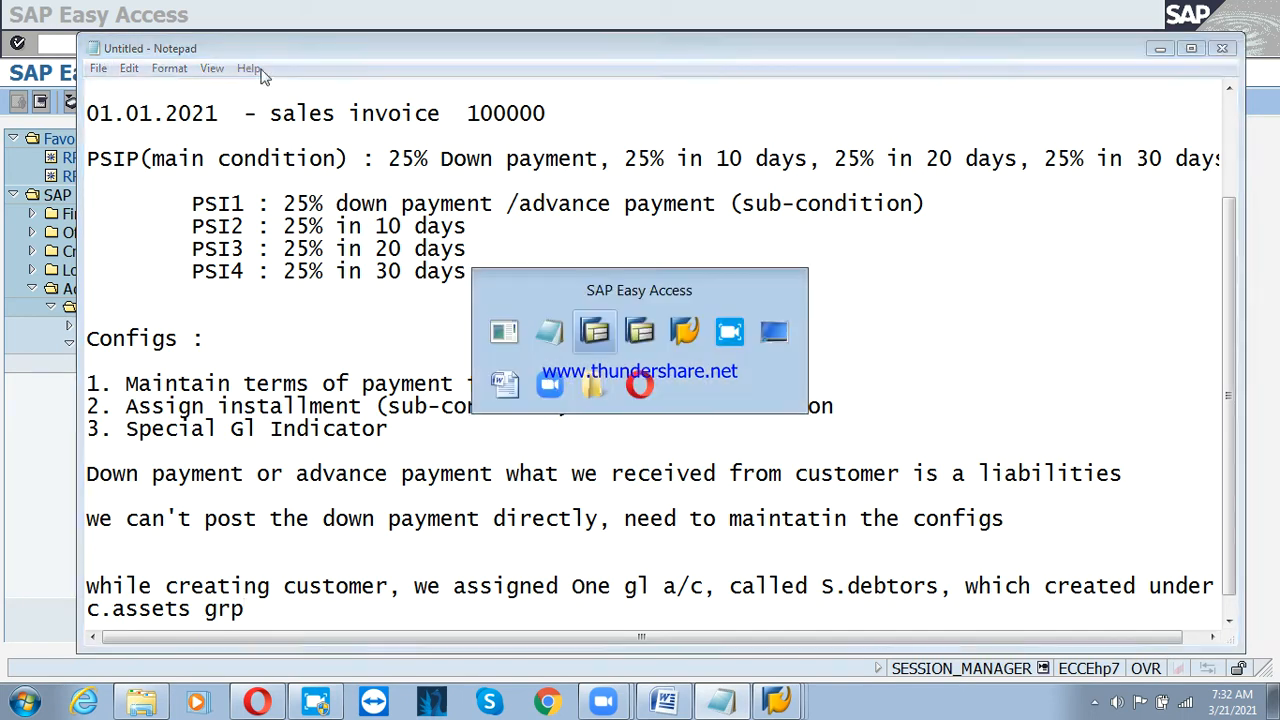
click(38, 21)
click(293, 168)
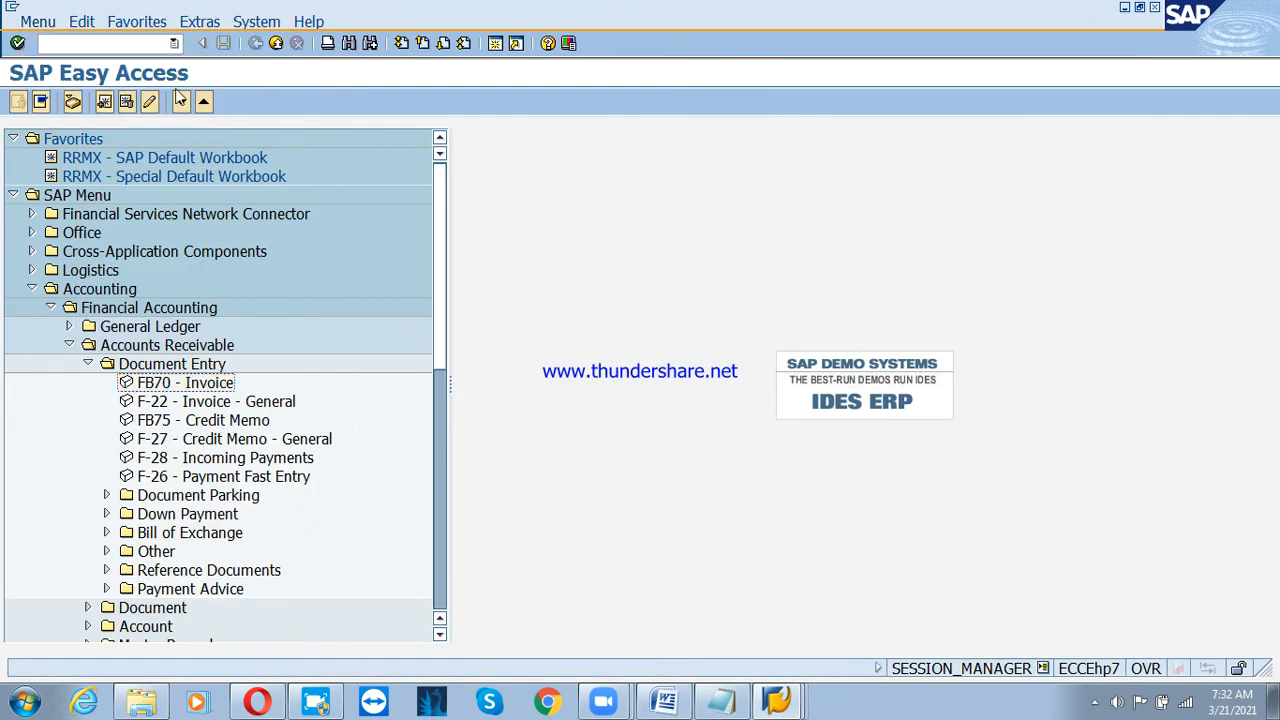
click(122, 46)
text(fs00)
key(Return)
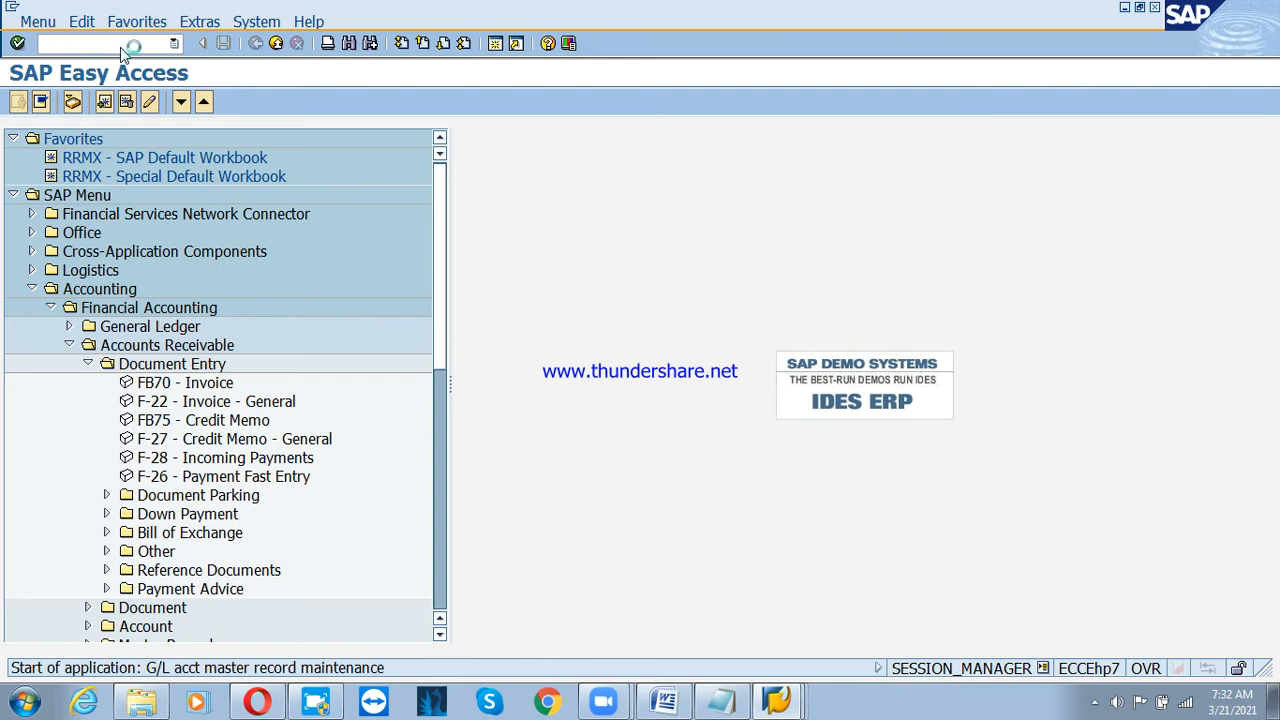
double_click(78, 224)
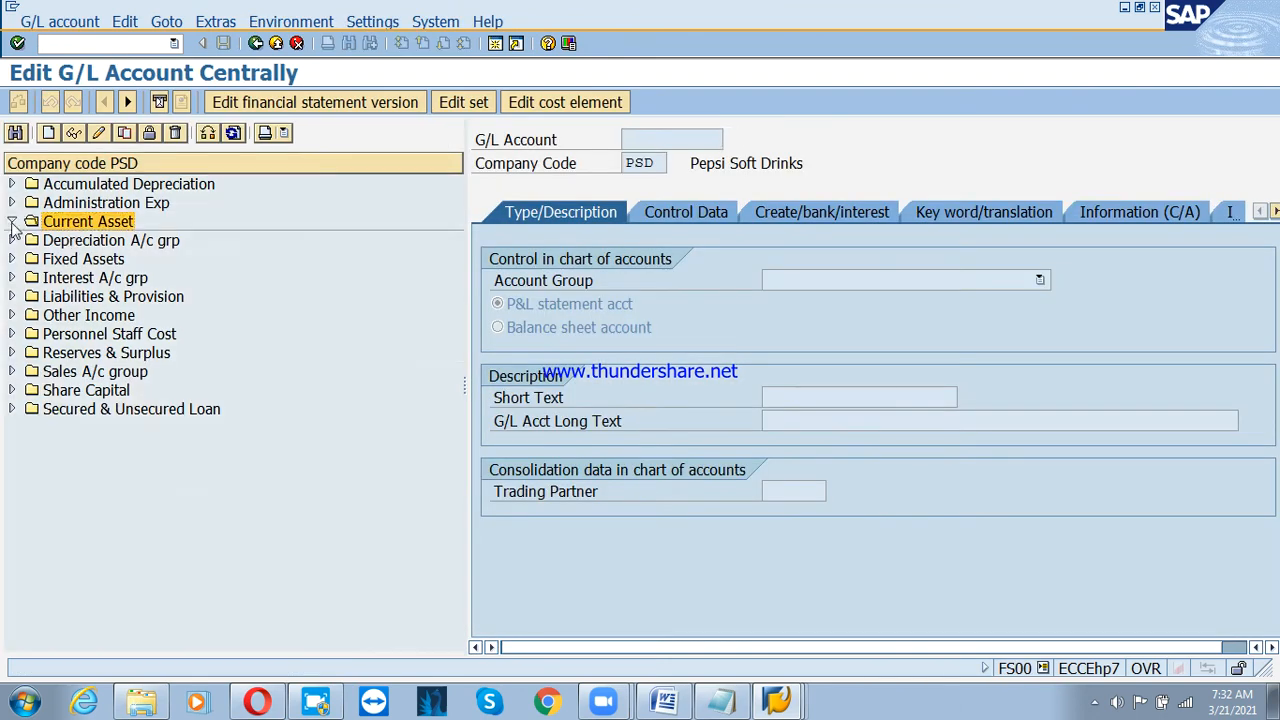
Open transaction FD02 in a new session for Reliance Industries Ltd and check the reconciliation account against the S.debtors G/L account.
click(130, 318)
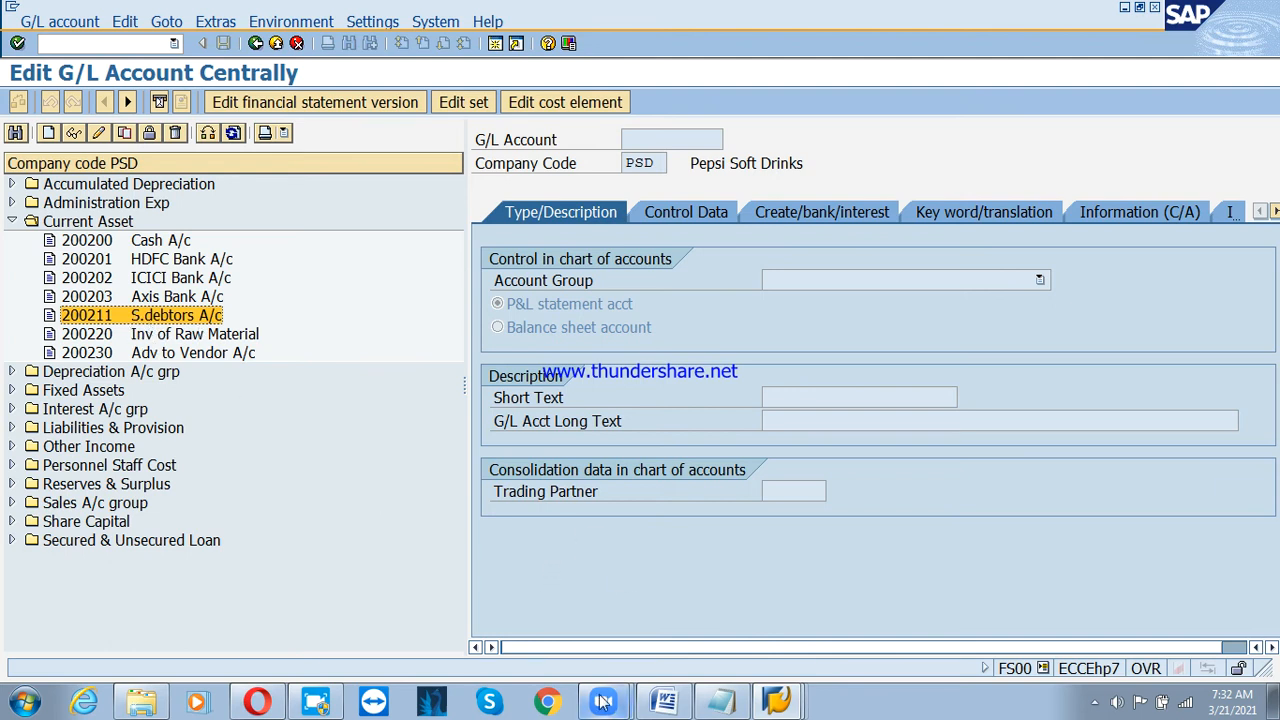
click(495, 43)
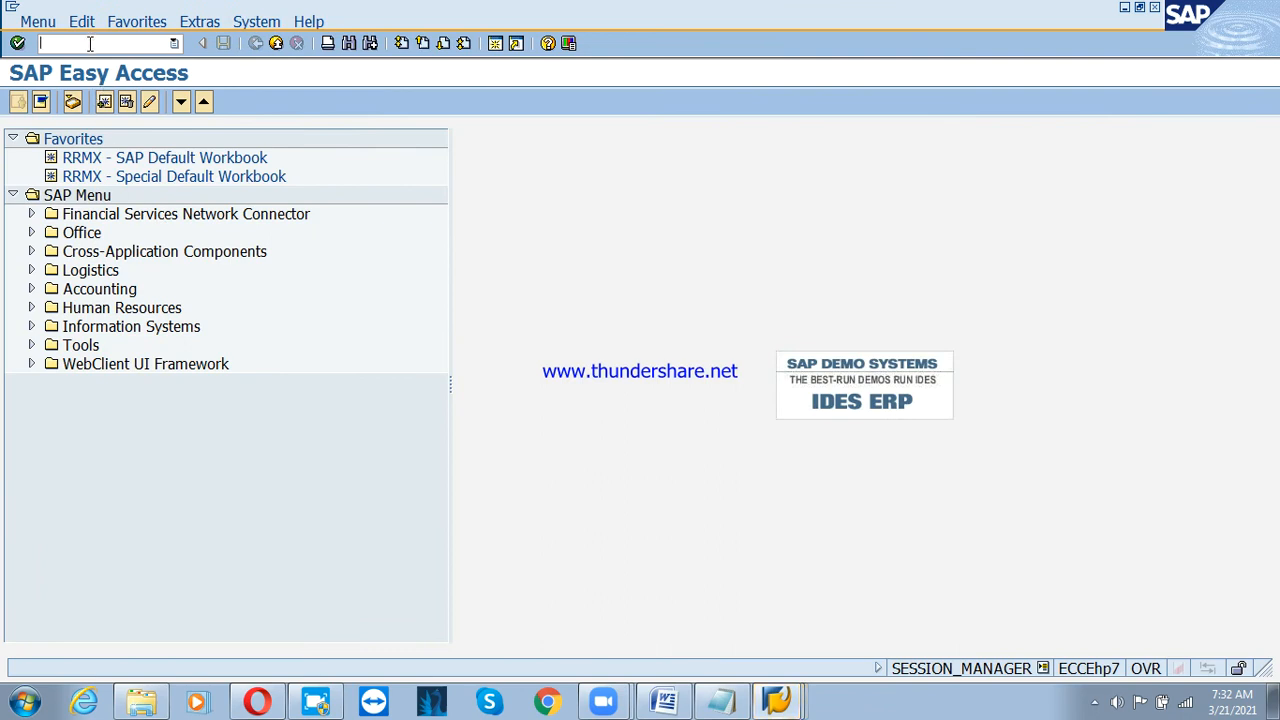
text(o)
text(d02)
key(Return)
key(Return)
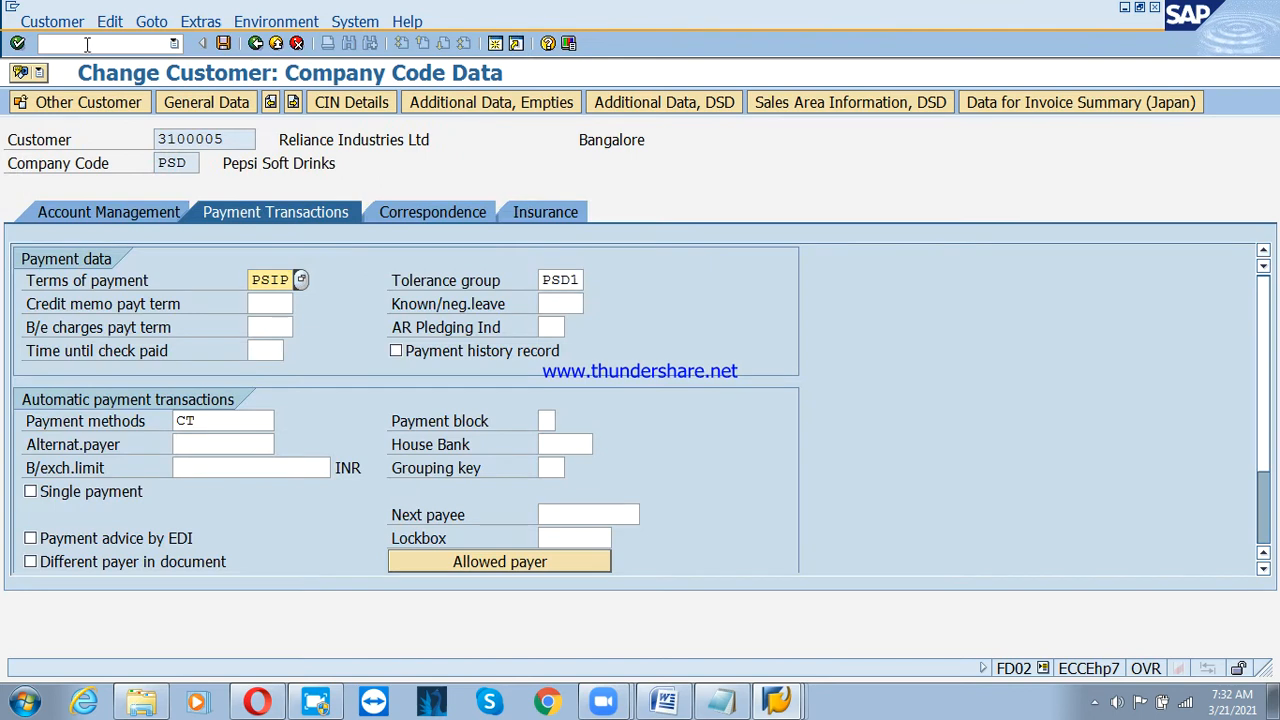
click(150, 211)
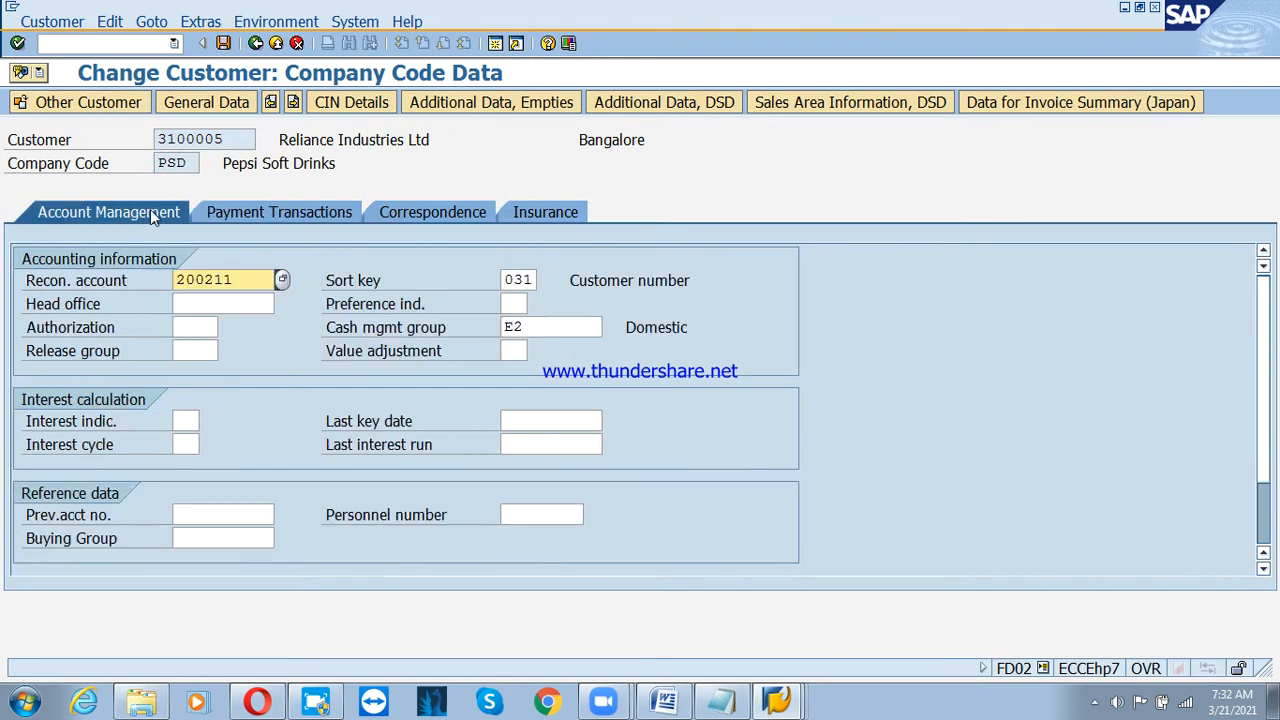
double_click(213, 280)
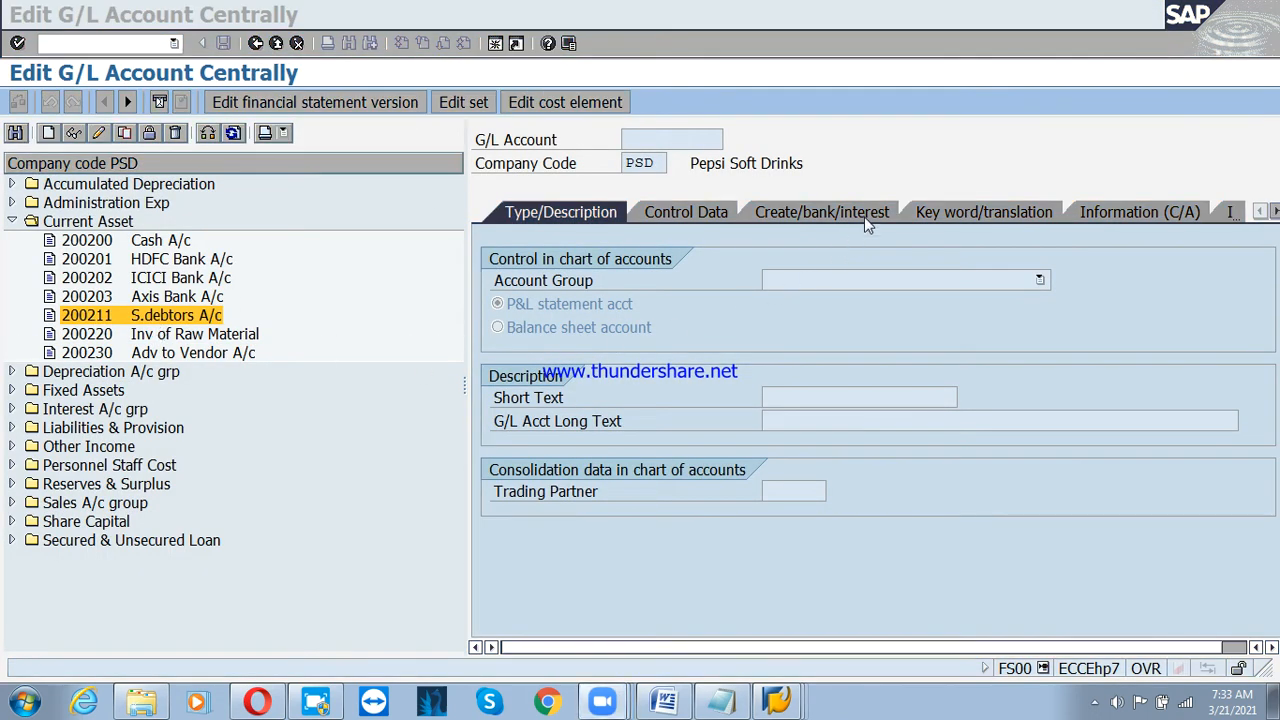
Return to the Notepad notes and add blank lines below the "c.assets grp" line.
click(800, 248)
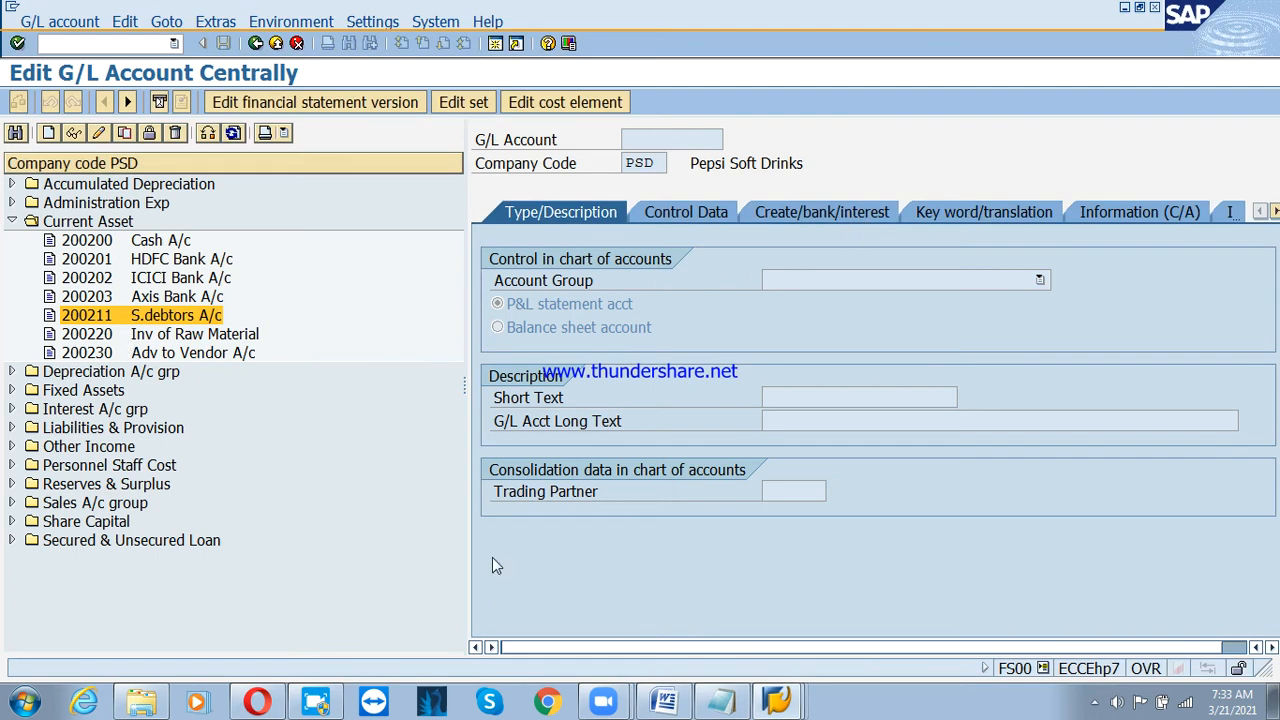
click(720, 700)
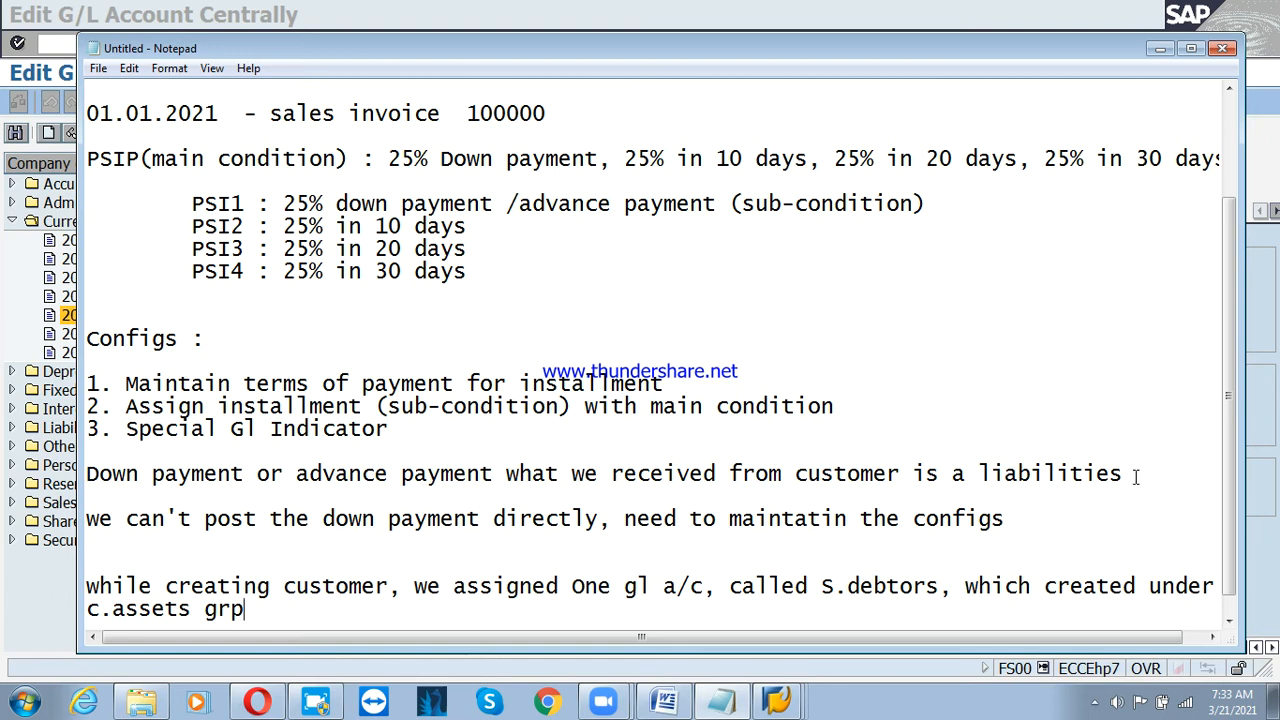
drag(1136, 476, 952, 476)
click(897, 489)
key(Return)
key(Return)
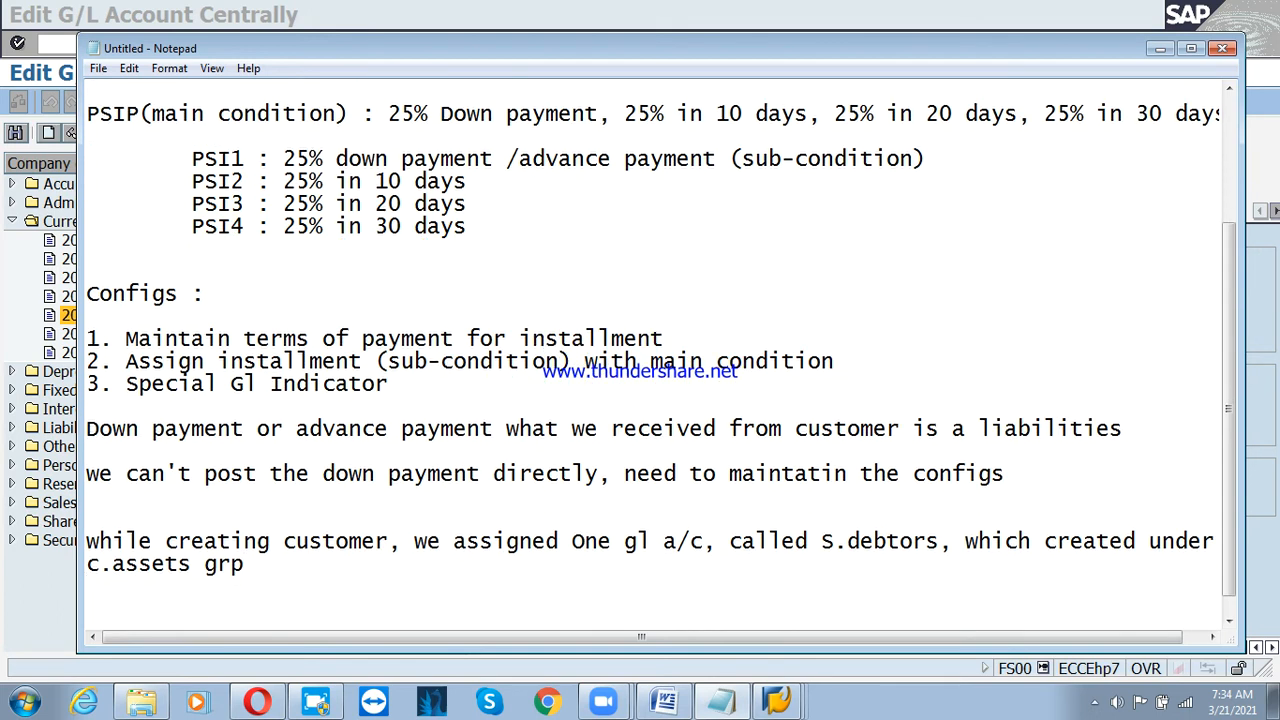
Highlight "liabilities" and "c.assets grp" in the notes, and start a new line two lines below "c.assets grp".
click(652, 436)
drag(980, 430, 1084, 430)
click(1085, 430)
drag(87, 564, 192, 568)
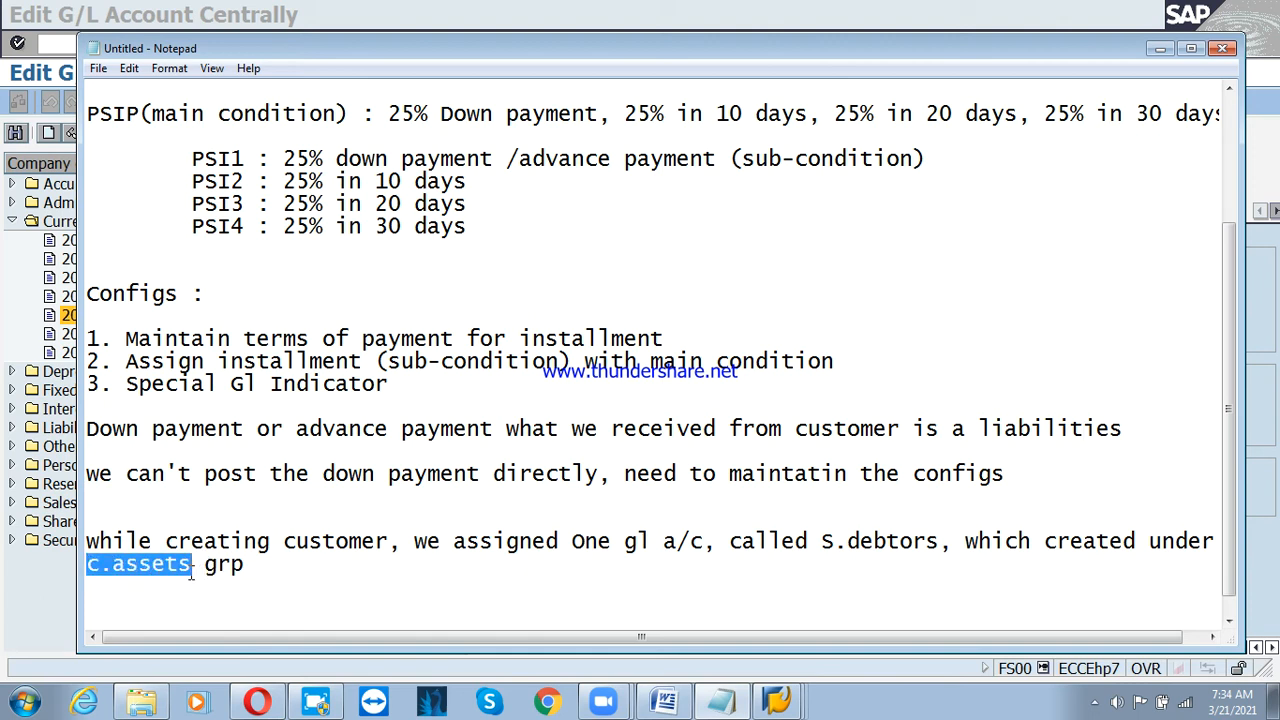
drag(188, 575, 300, 568)
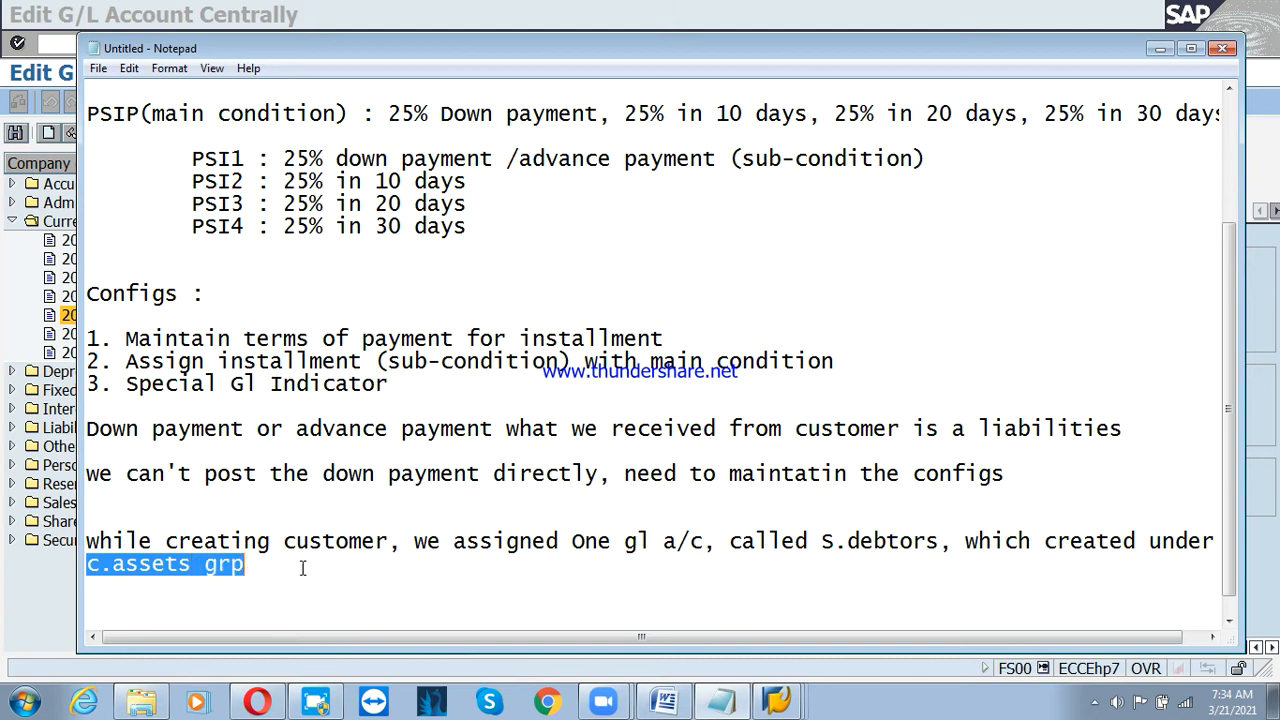
click(326, 568)
key(Return)
key(Return)
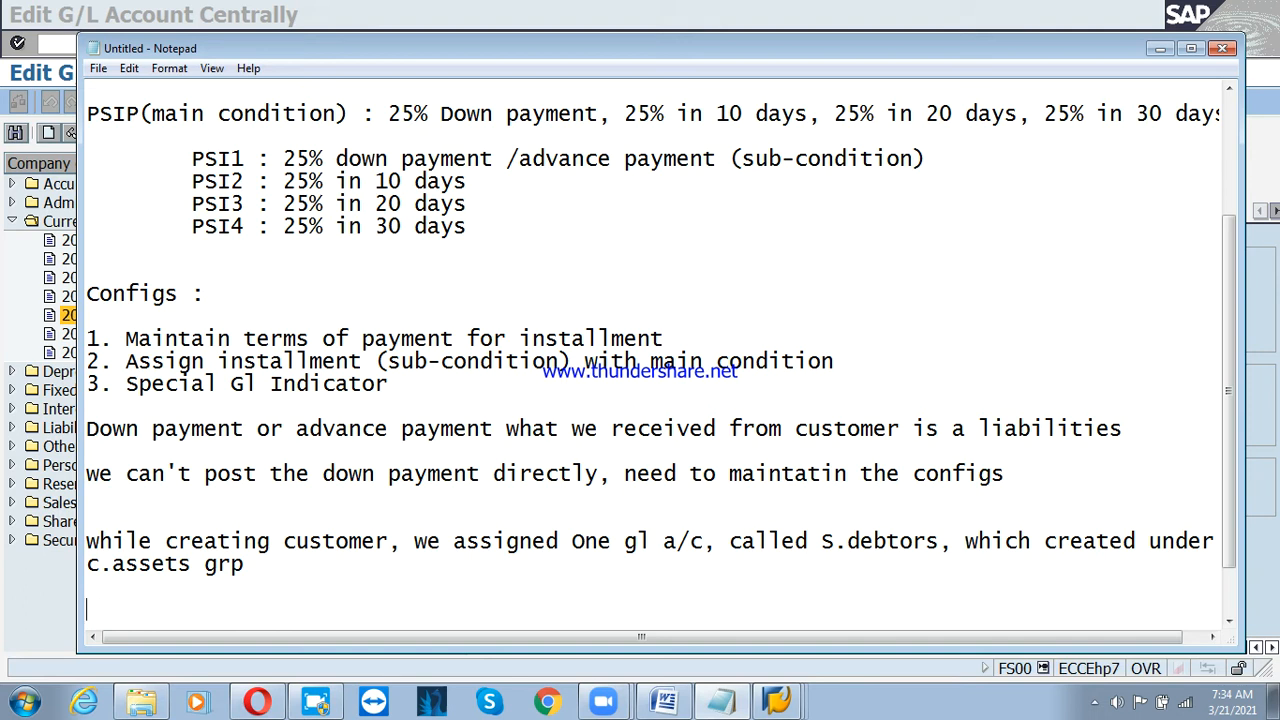
In SAP, expand Liabilities & Provision and compare the customer advance account with the S.debtors account under Current Asset.
click(12, 314)
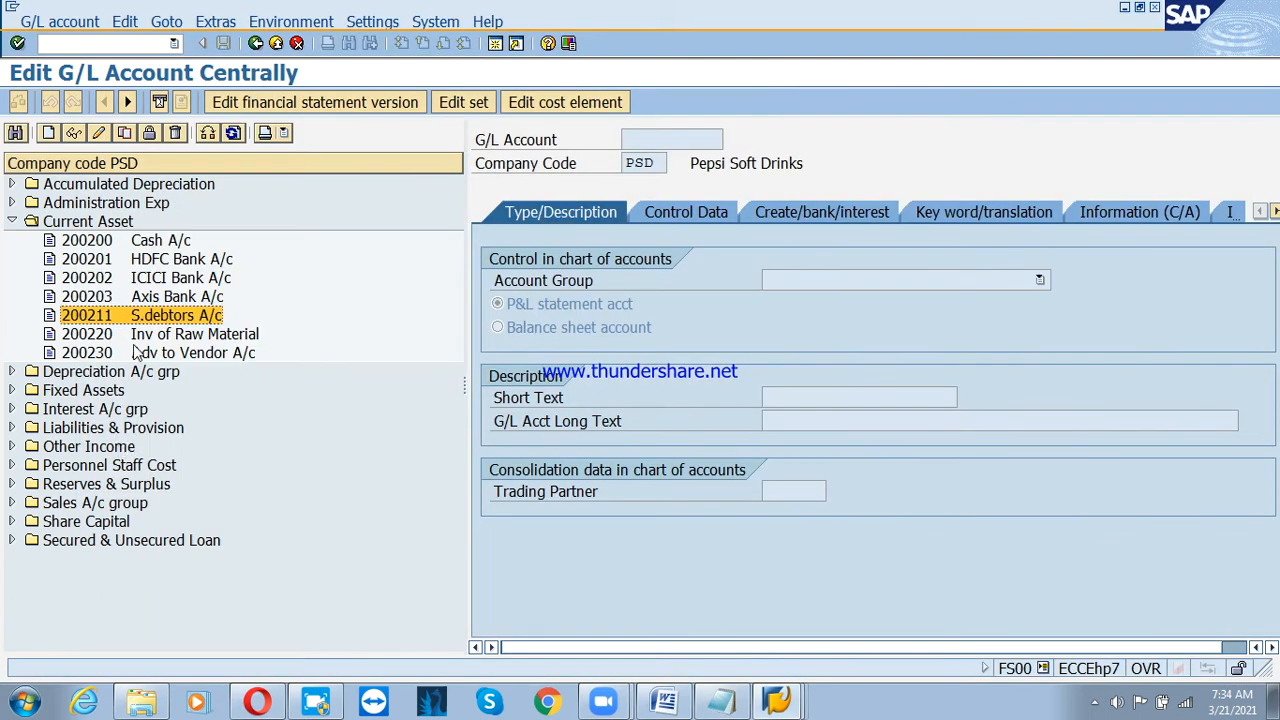
click(120, 428)
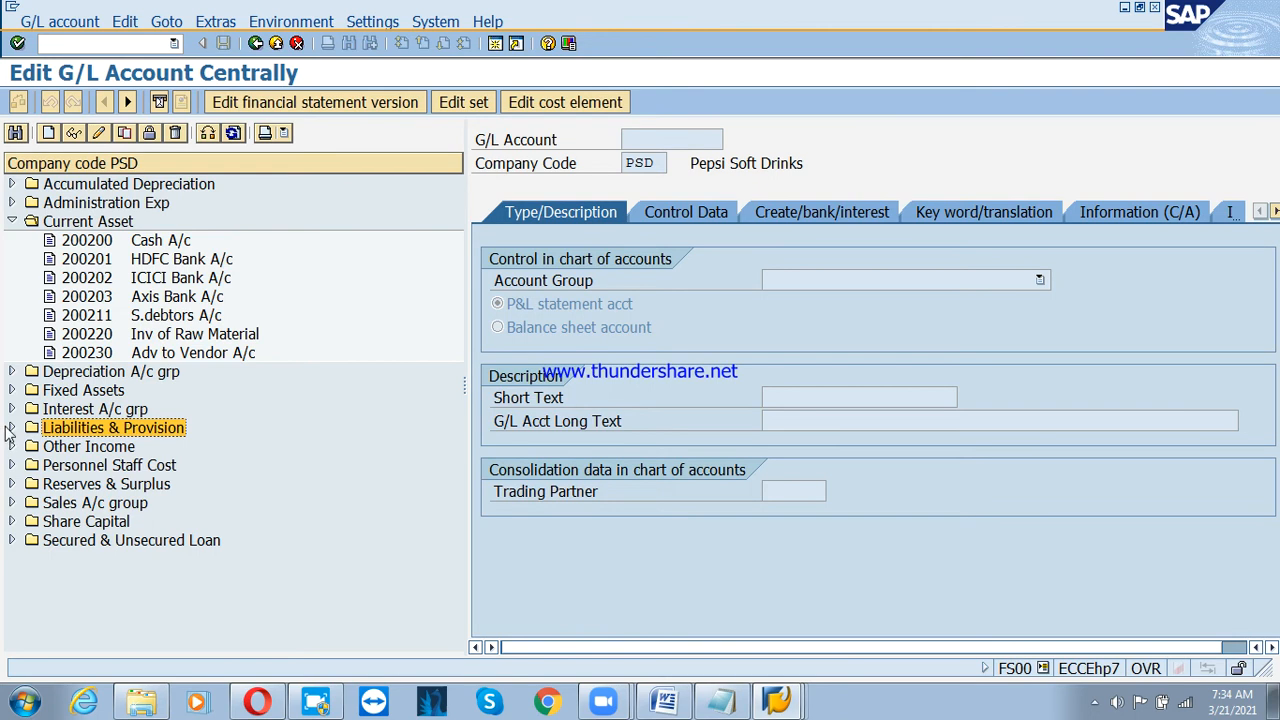
click(11, 428)
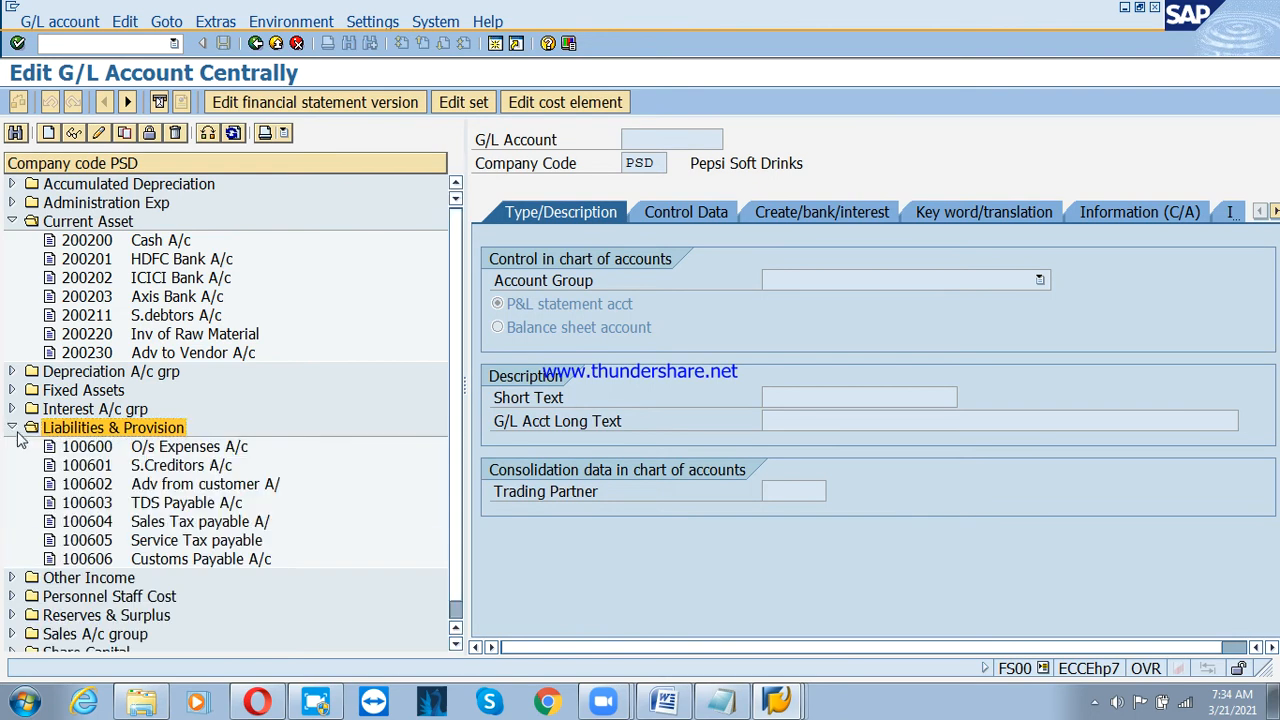
click(189, 488)
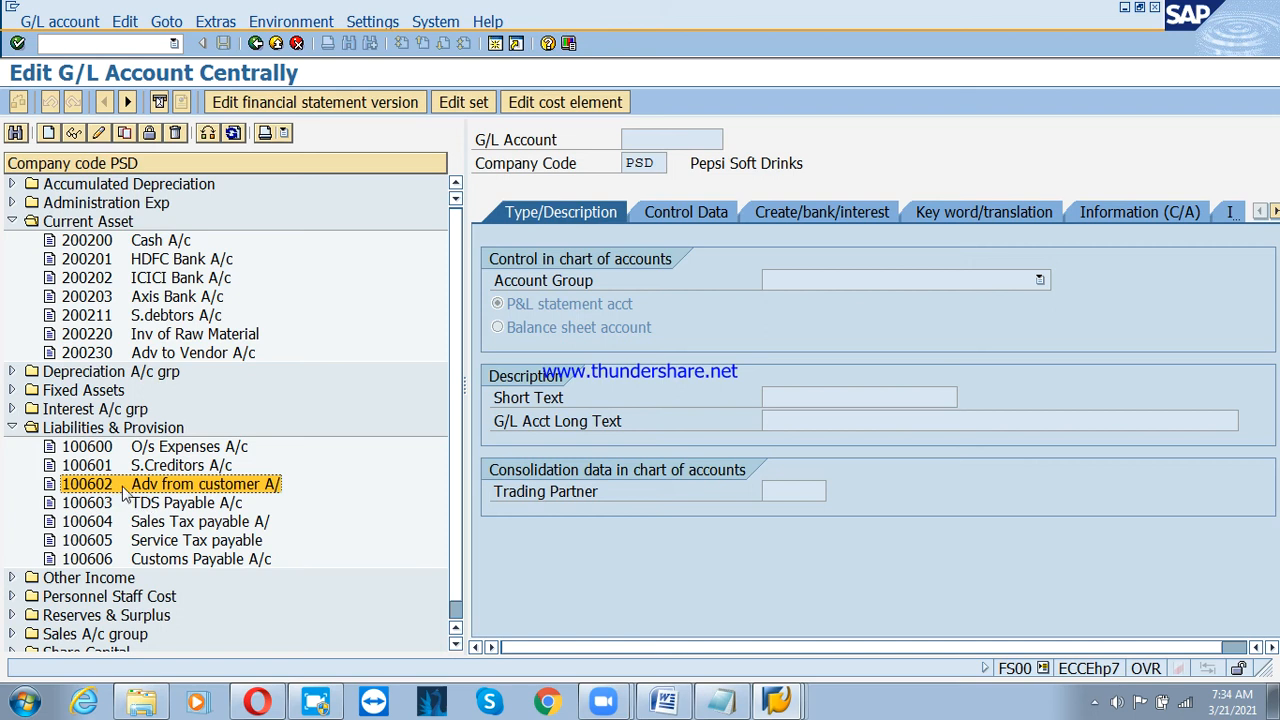
click(147, 436)
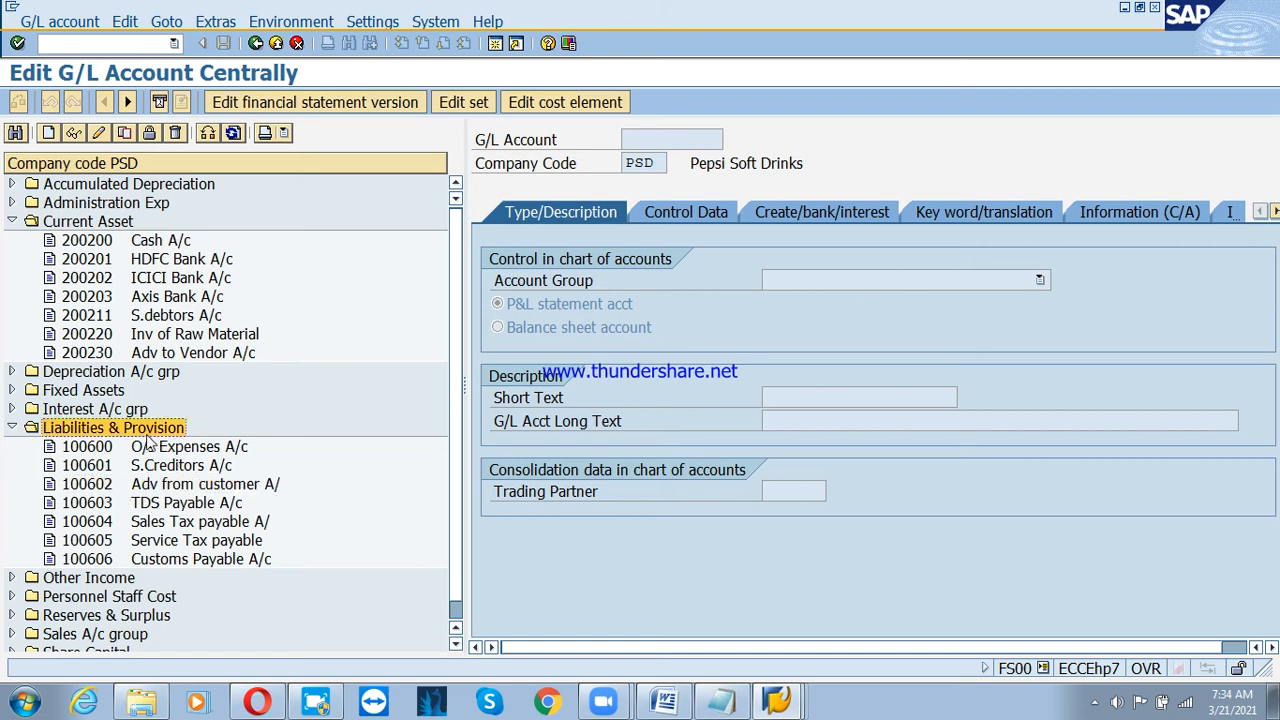
click(138, 488)
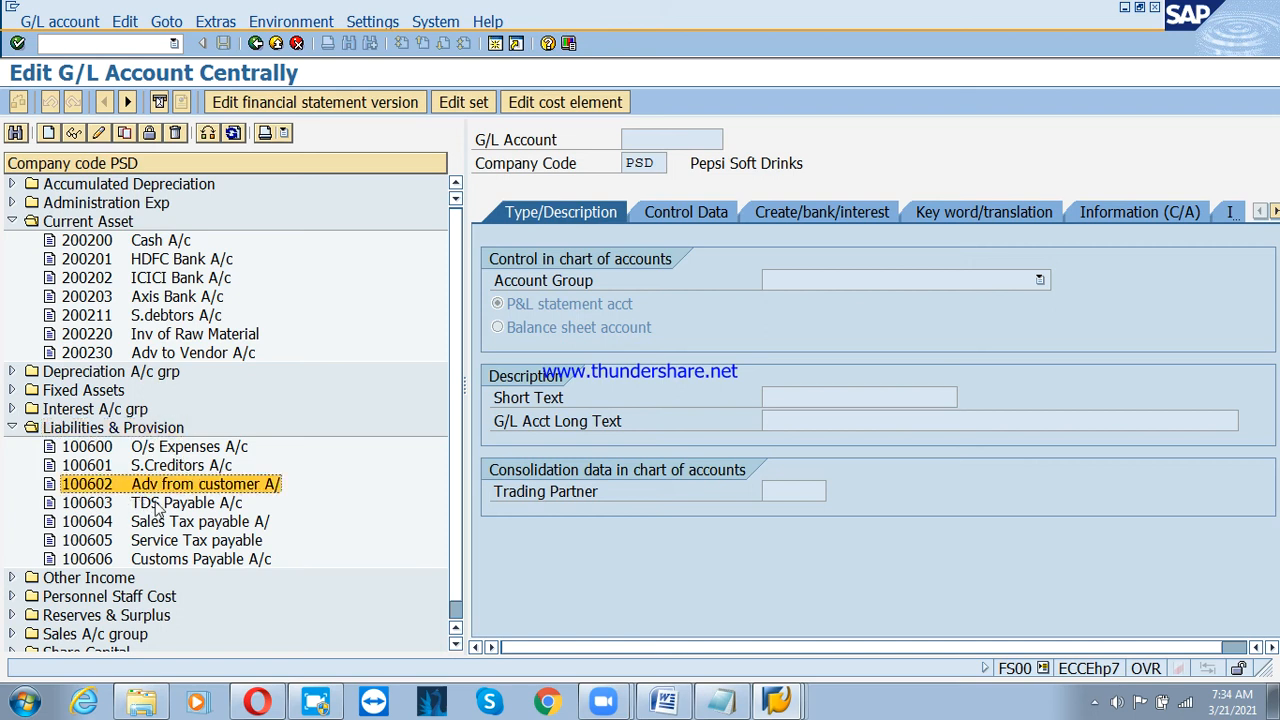
click(88, 224)
click(145, 316)
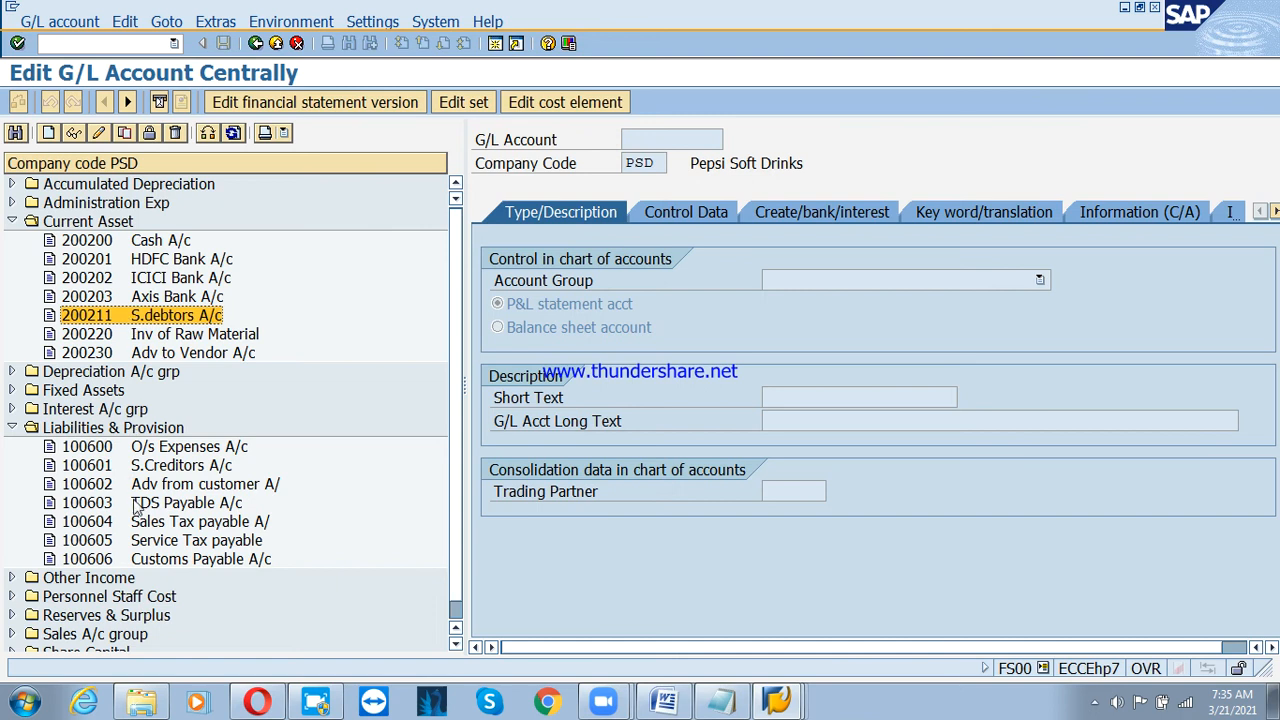
Back in Notepad, add three indented lines reading "s.debtors", "200211" and "current asset" below the S.debtors note.
key(alt+Tab)
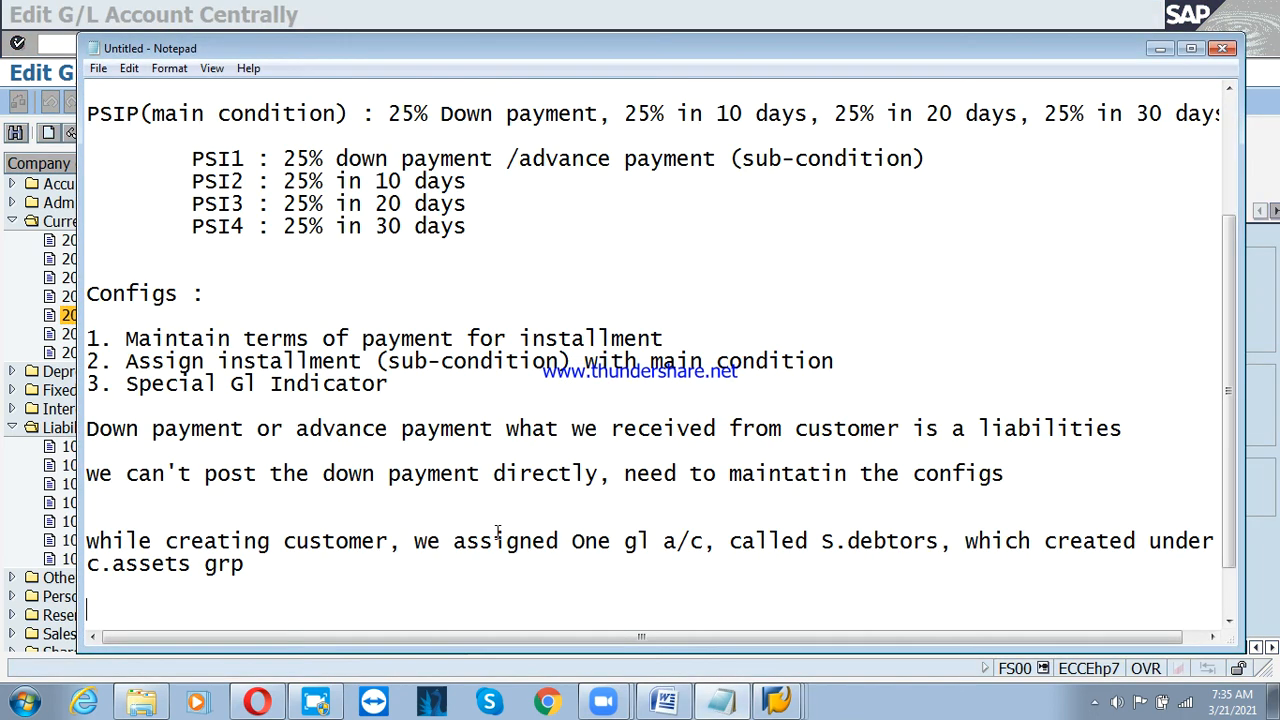
key(Tab)
key(Tab)
text(s.debtors)
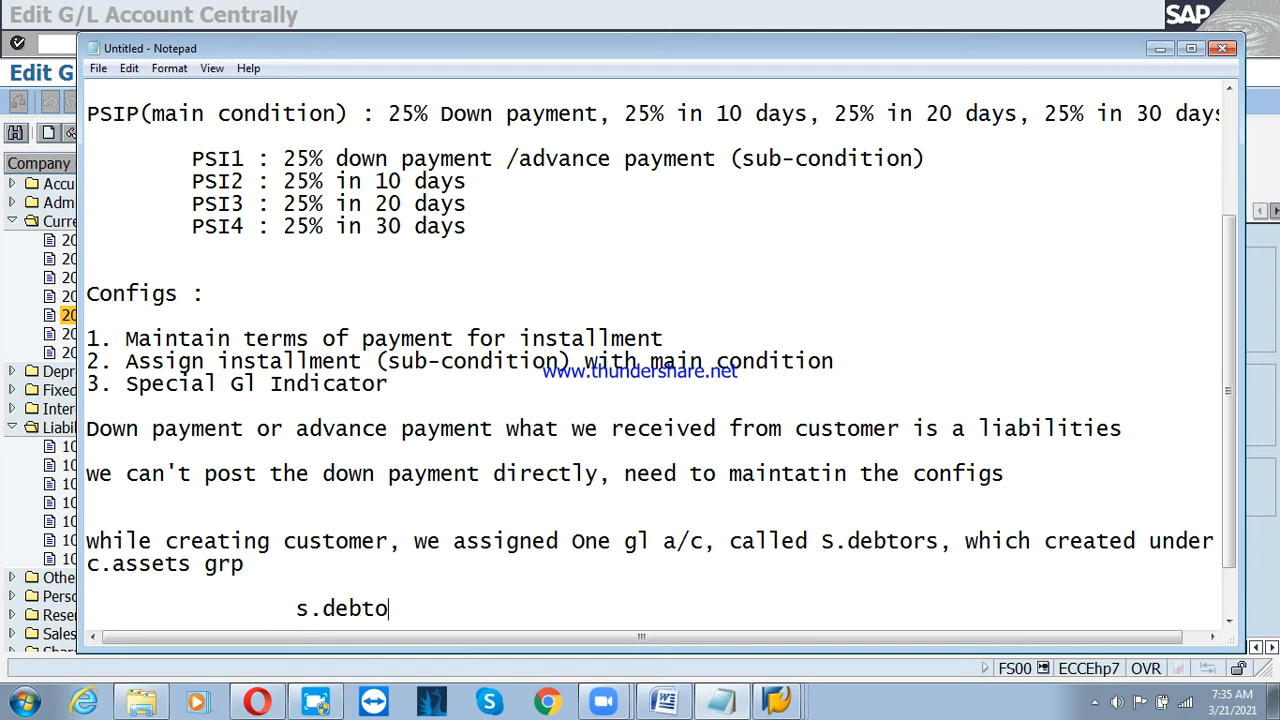
key(Return)
key(Tab)
key(Tab)
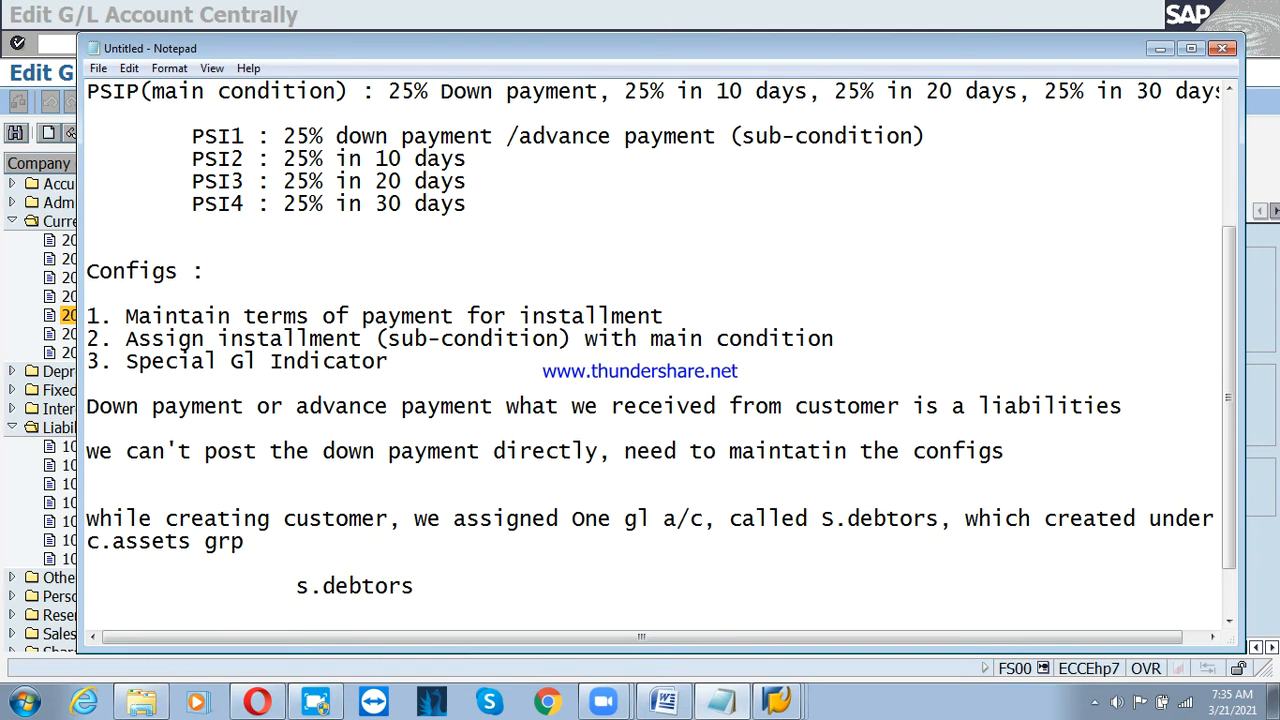
text(200211)
key(Return)
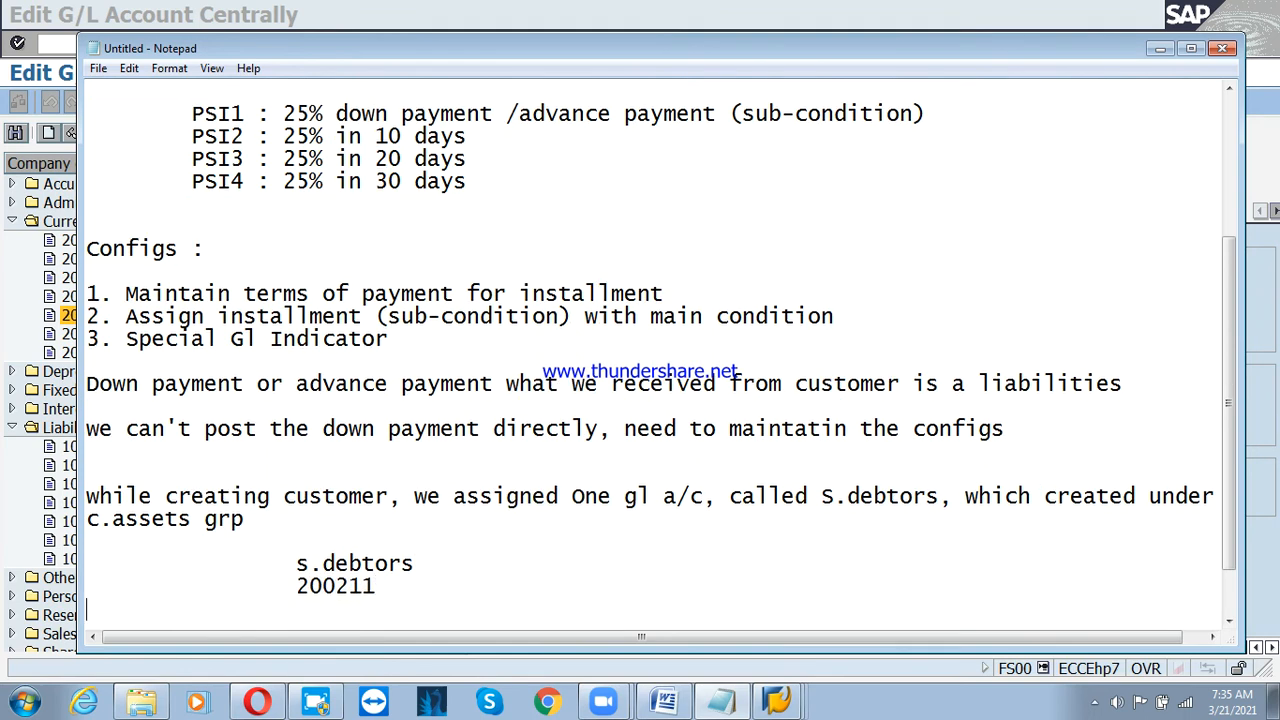
key(Tab)
key(Tab)
text(current asset)
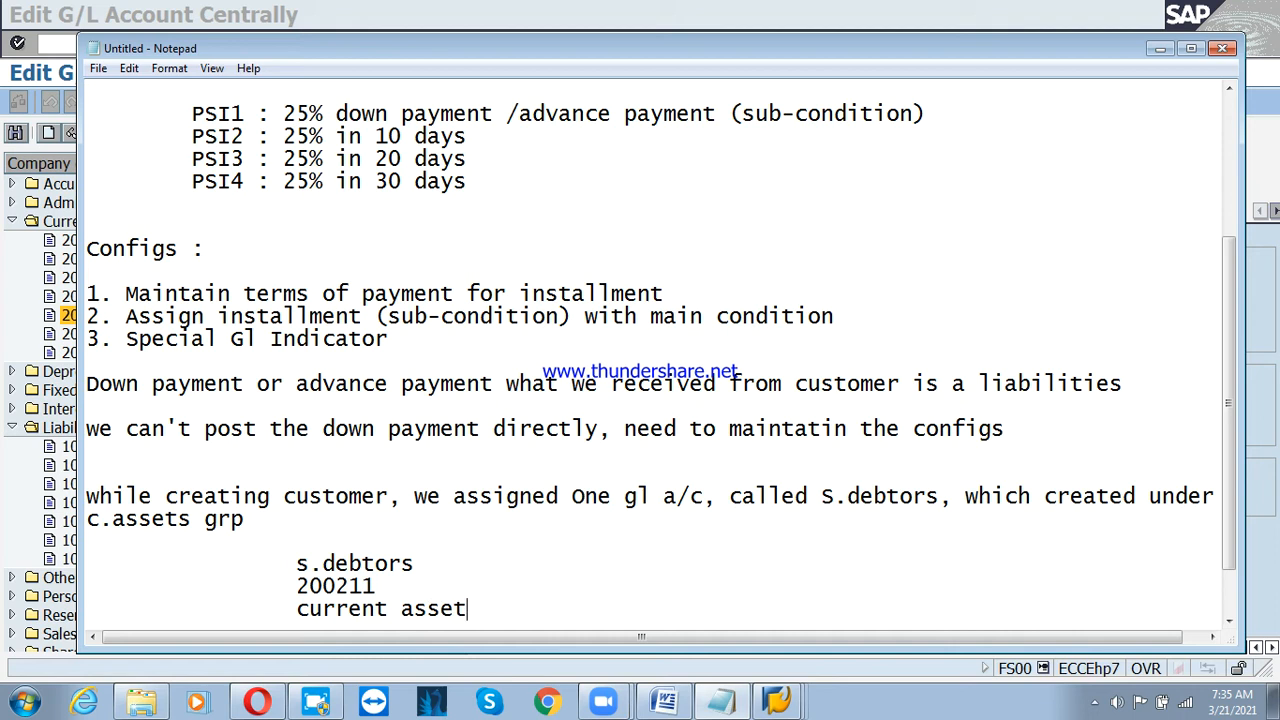
Add a second column heading "Adv from customer" beside "s.debtors" in the notes.
key(Up)
key(Tab)
key(Tab)
text(Adv from)
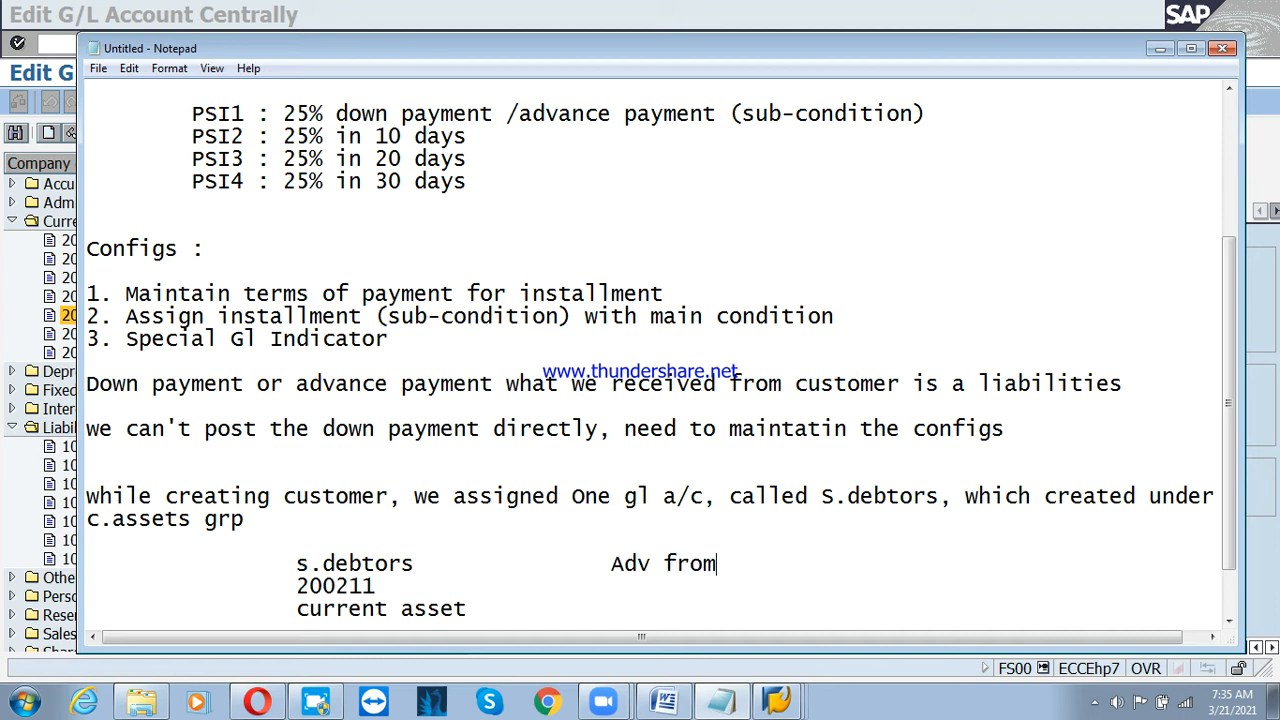
text( custom)
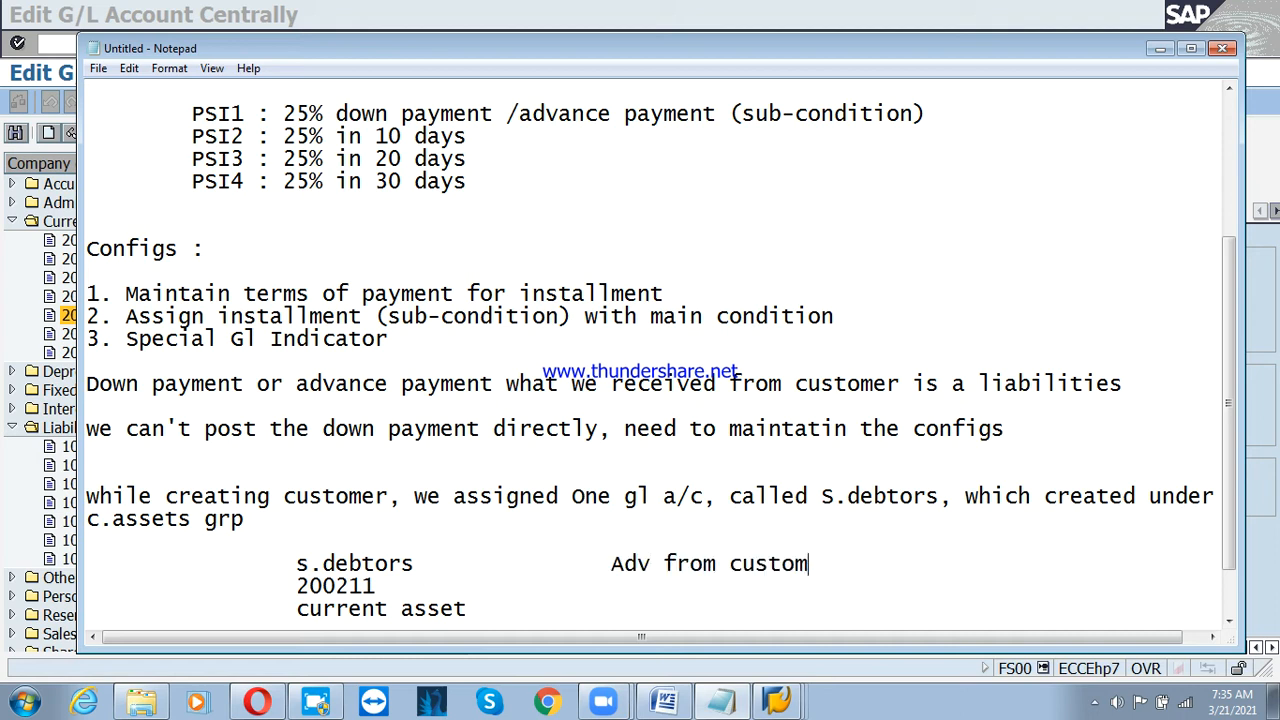
text(er)
Enter "100602" and "liab & prov" on separate lines beneath the "Adv from customer" heading.
key(Down)
key(Tab)
text(200)
key(BackSpace)
key(BackSpace)
key(BackSpace)
text(100602)
key(Down)
key(Tab)
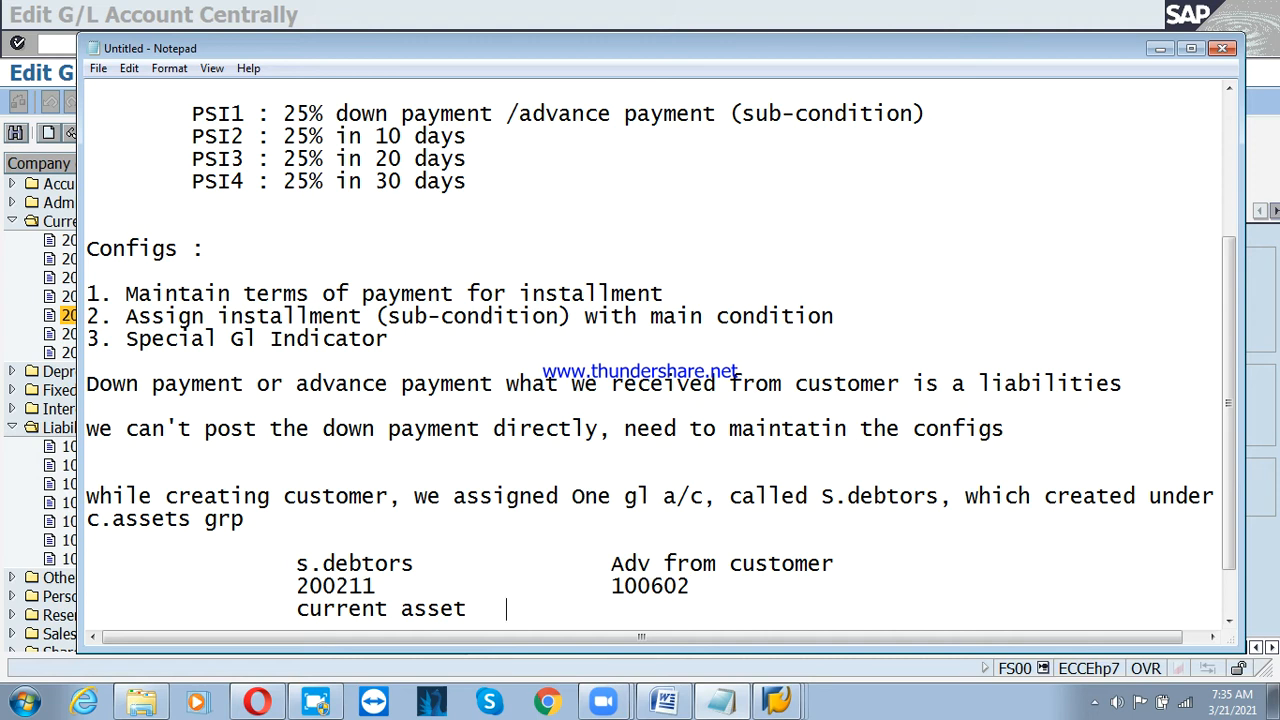
text(liab & prove)
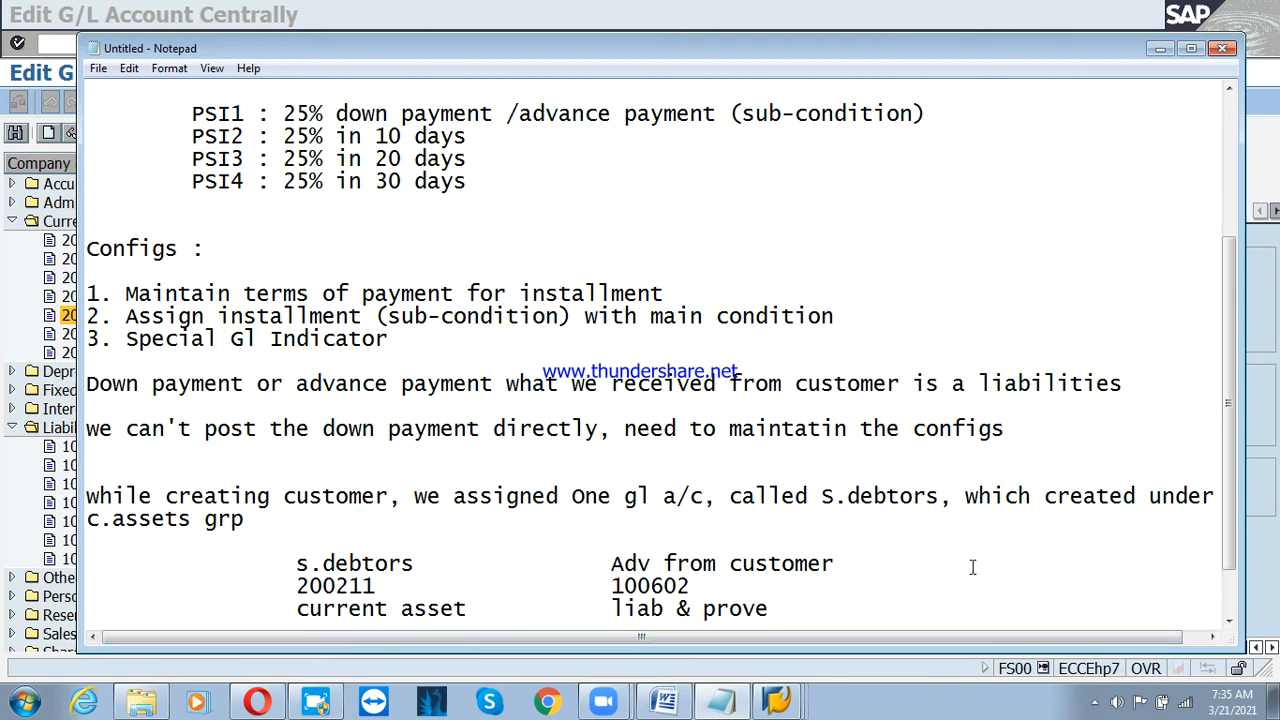
key(BackSpace)
Add the heading "SPL gl indicator(system provided)" below the two-column account comparison, leaving blank lines between.
key(Return)
key(Return)
key(Return)
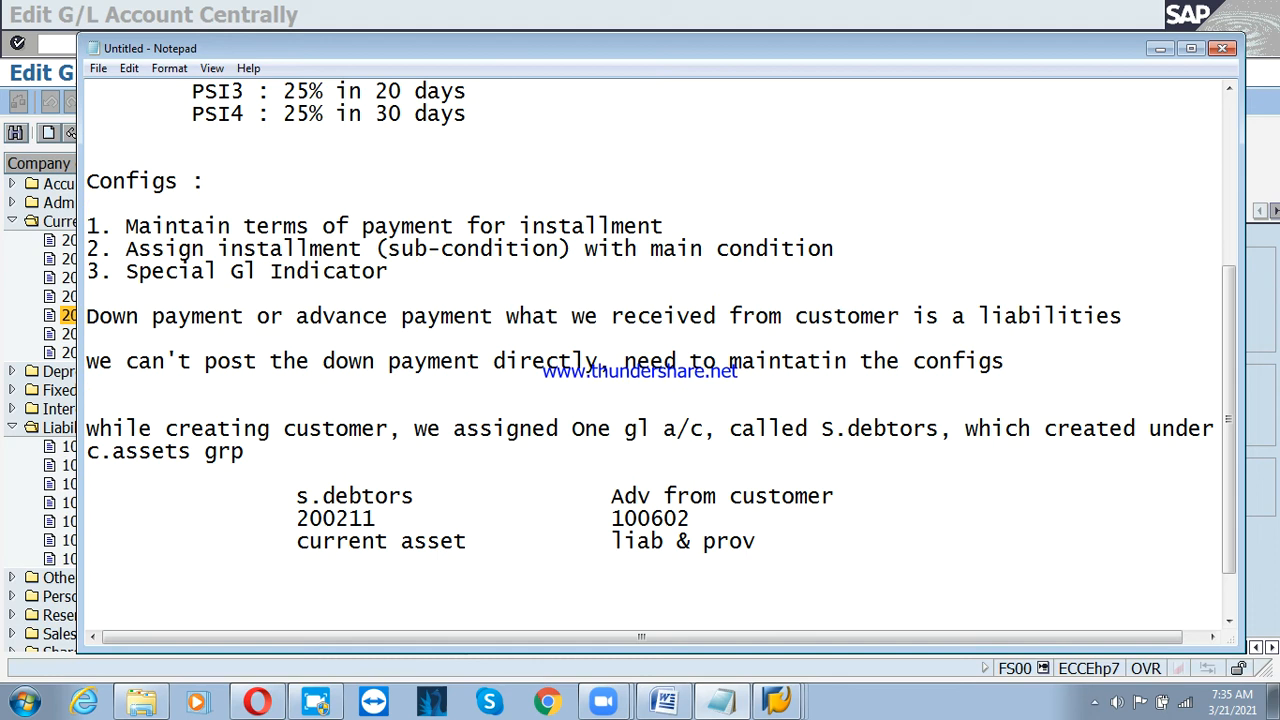
text(SPL gl id)
key(BackSpace)
text(n)
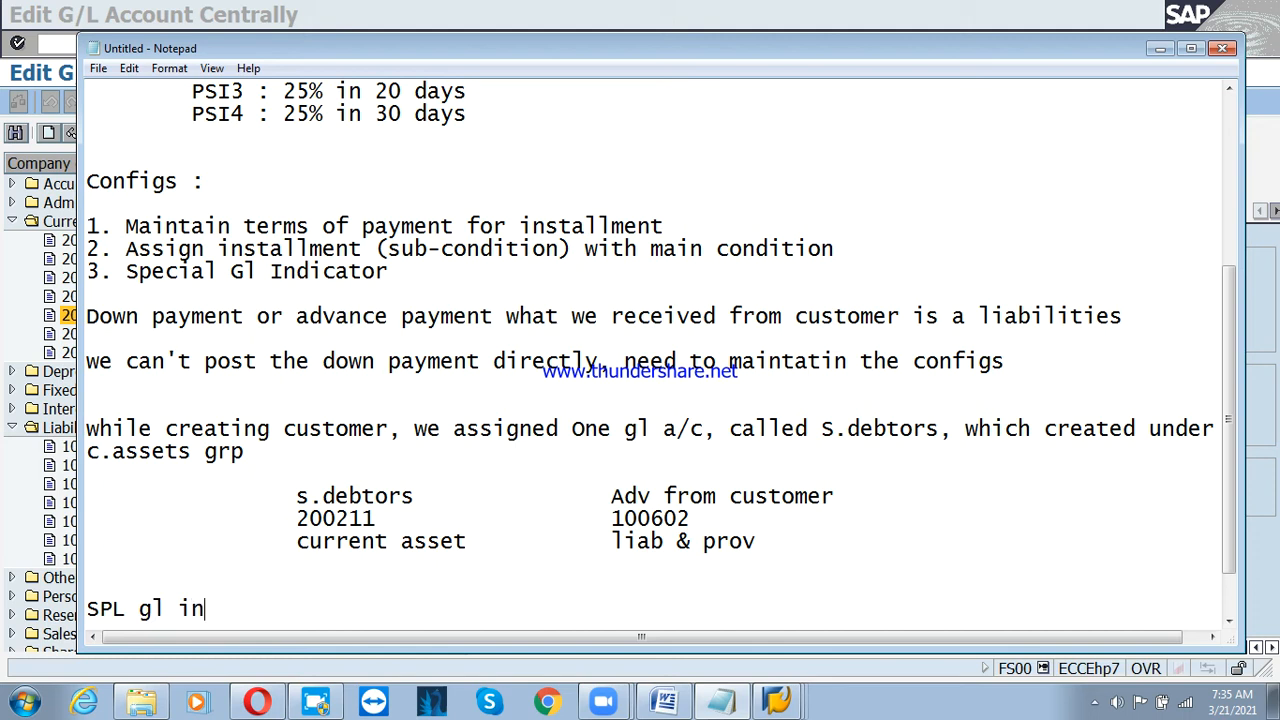
text(dicatore)
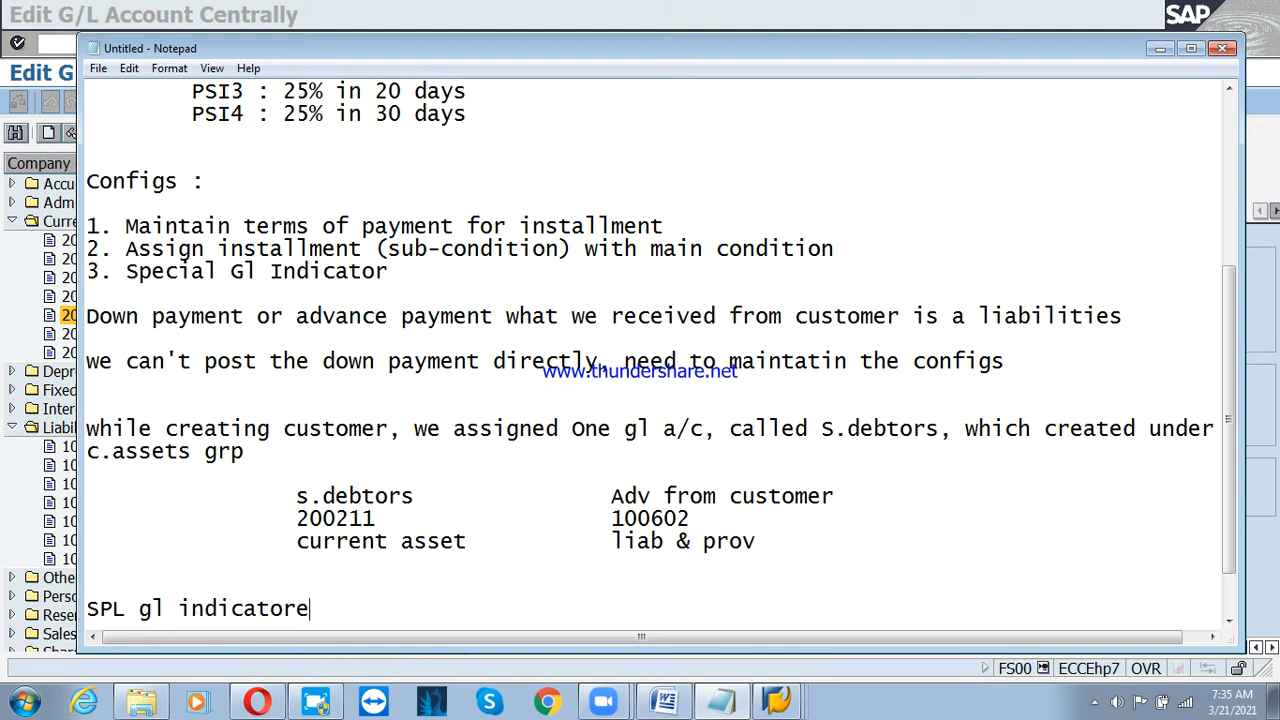
key(BackSpace)
key(BackSpace)
text((systeme)
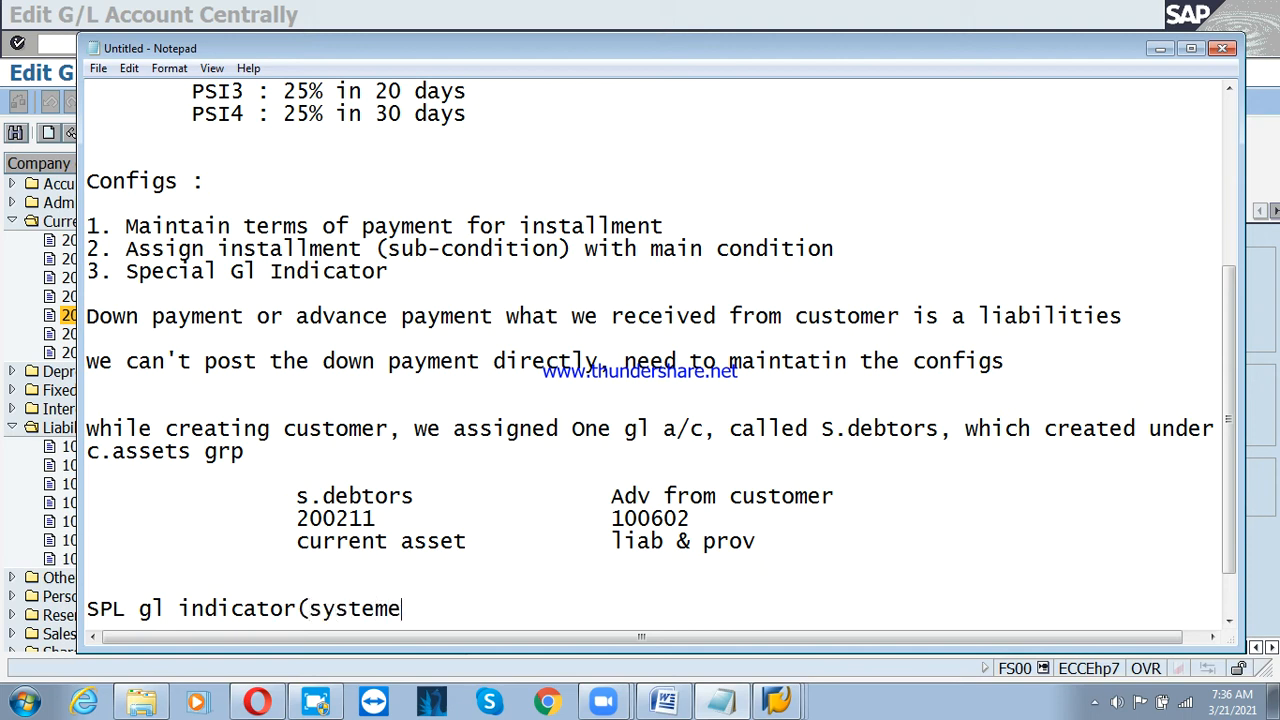
key(BackSpace)
text(po)
key(BackSpace)
text(rovided)
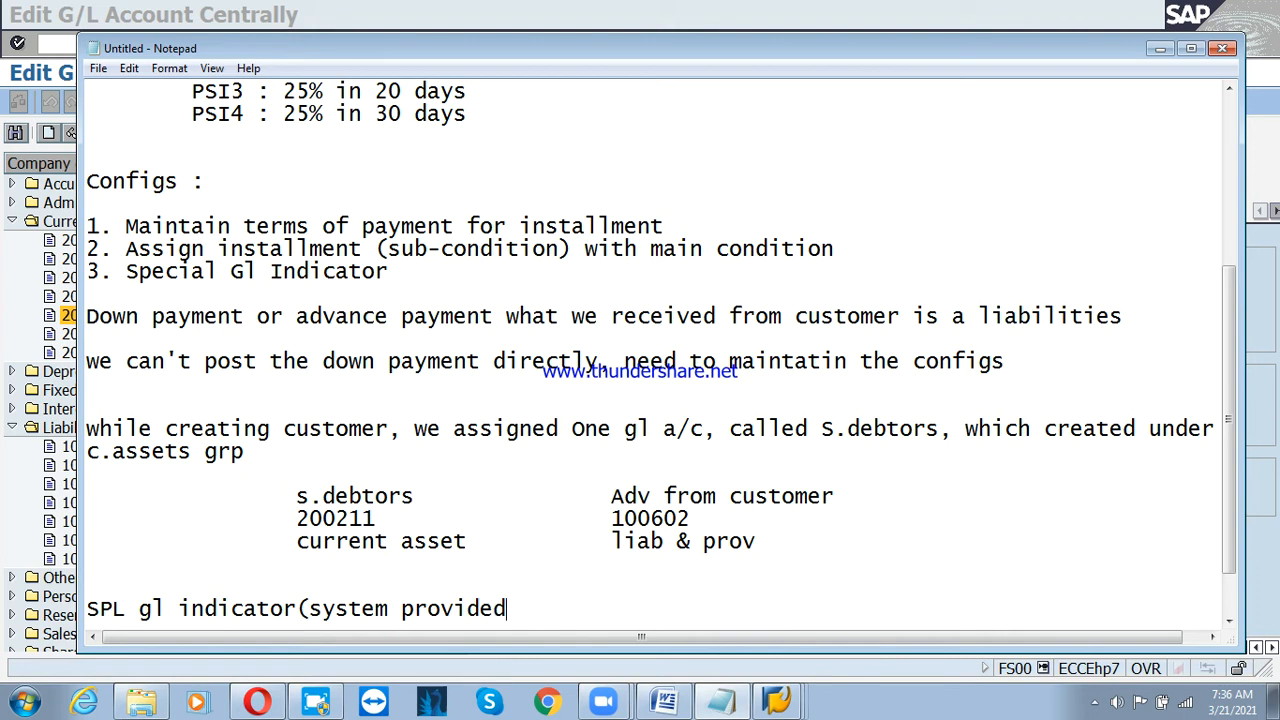
text())
List the indented indicators "A : down payment" and "F : Down payment request" under the SPL gl indicator heading.
key(Return)
key(Return)
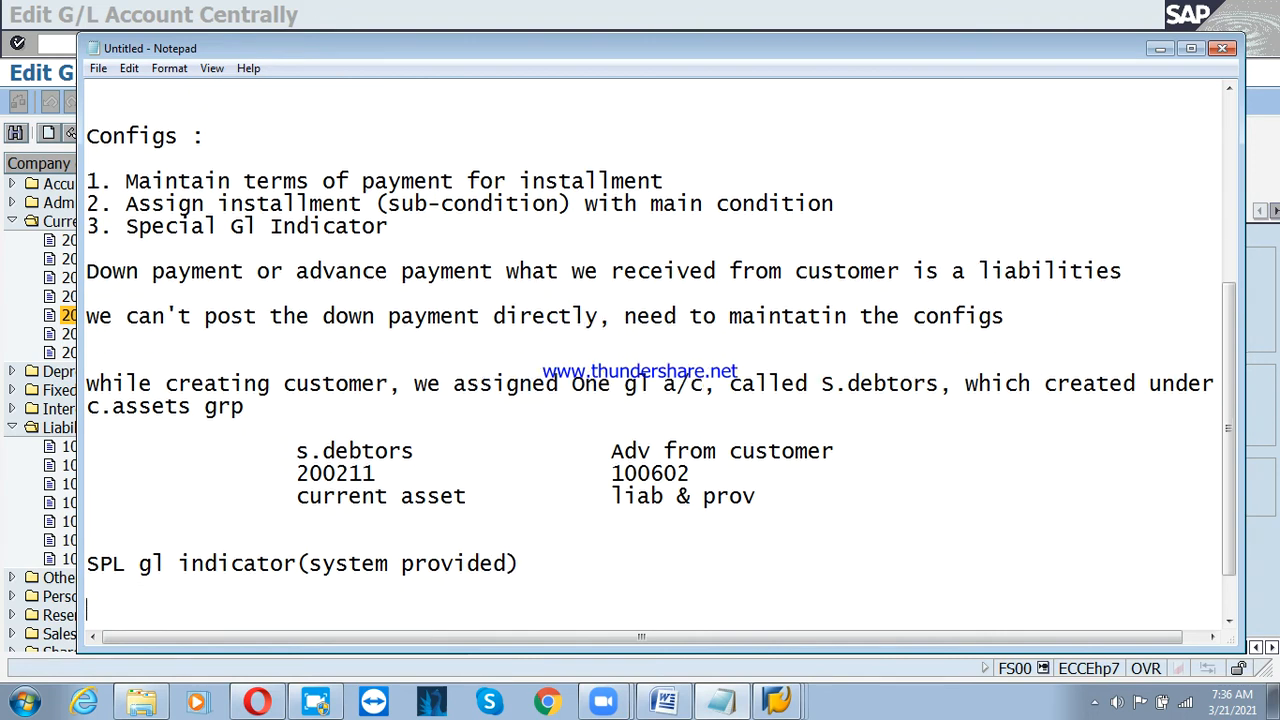
key(Tab)
text(A)
key(Return)
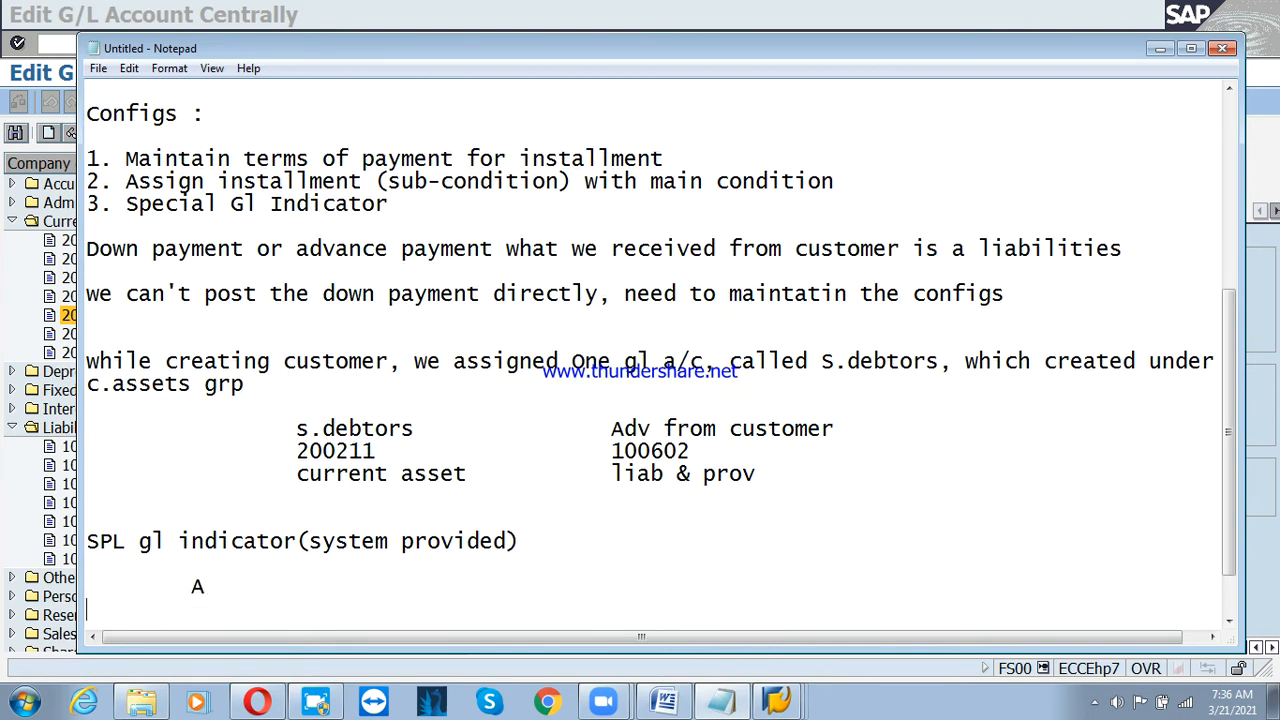
key(Tab)
text(F)
key(Up)
text(: down payment)
key(Down)
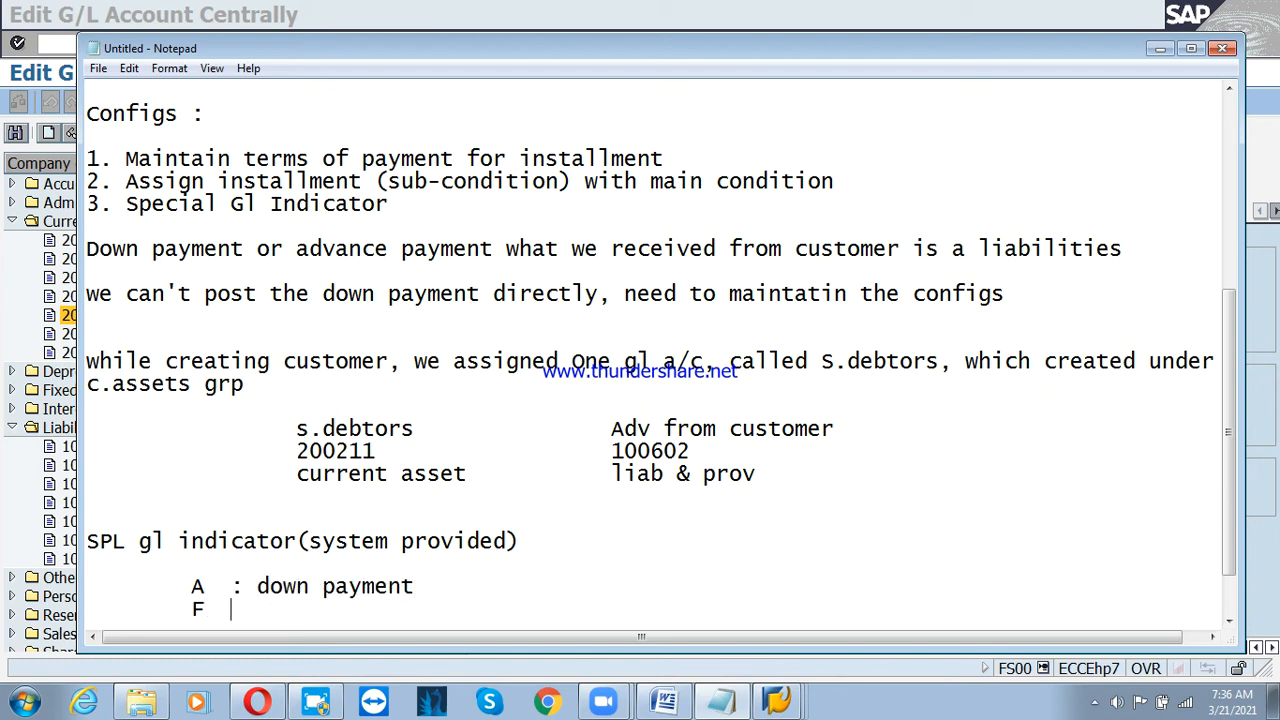
text(: Down payment )
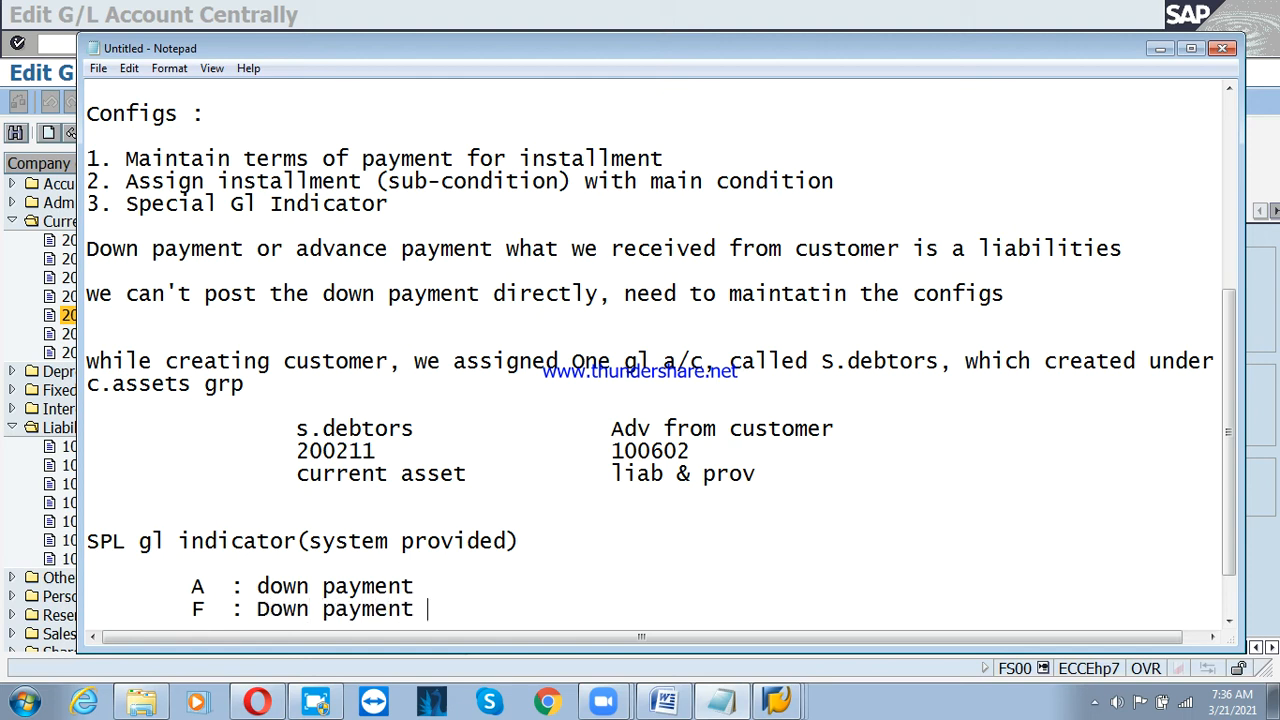
text(request)
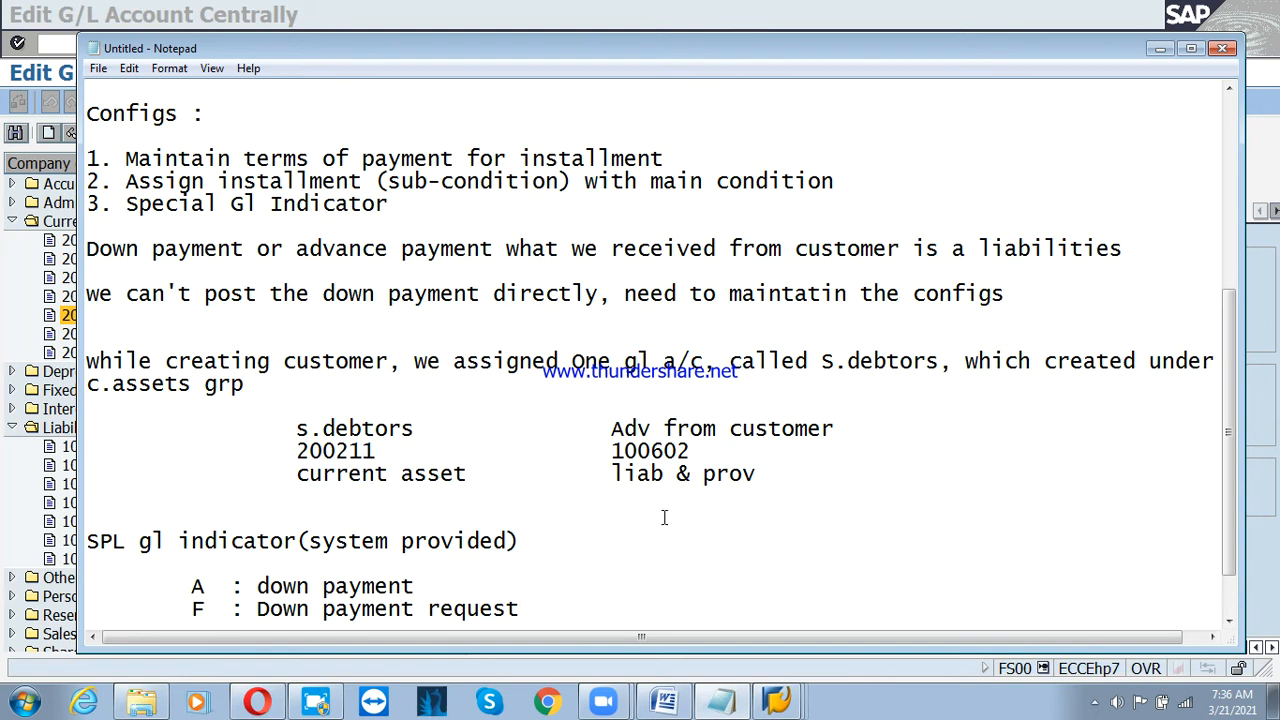
Add the heading "End user's activity" below the indicator list, with blank lines before and after it.
scroll(616, 527, down, 1)
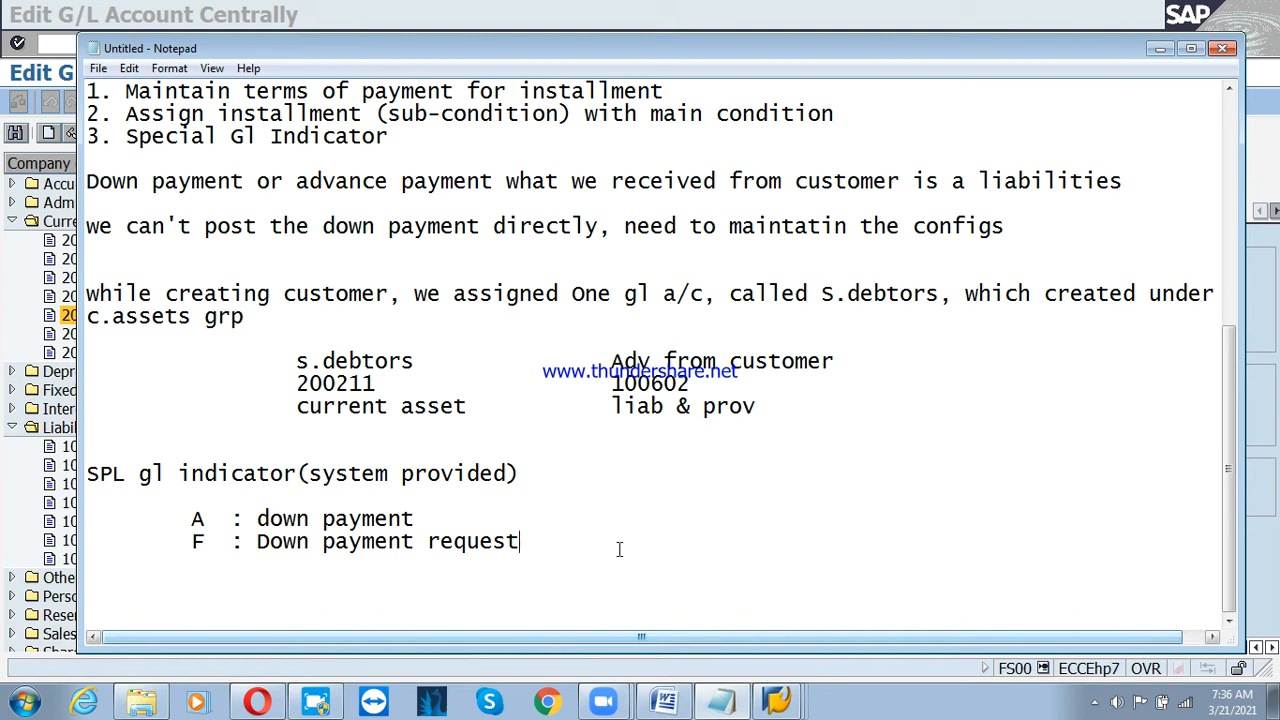
key(Return)
key(Return)
key(Return)
text(1)
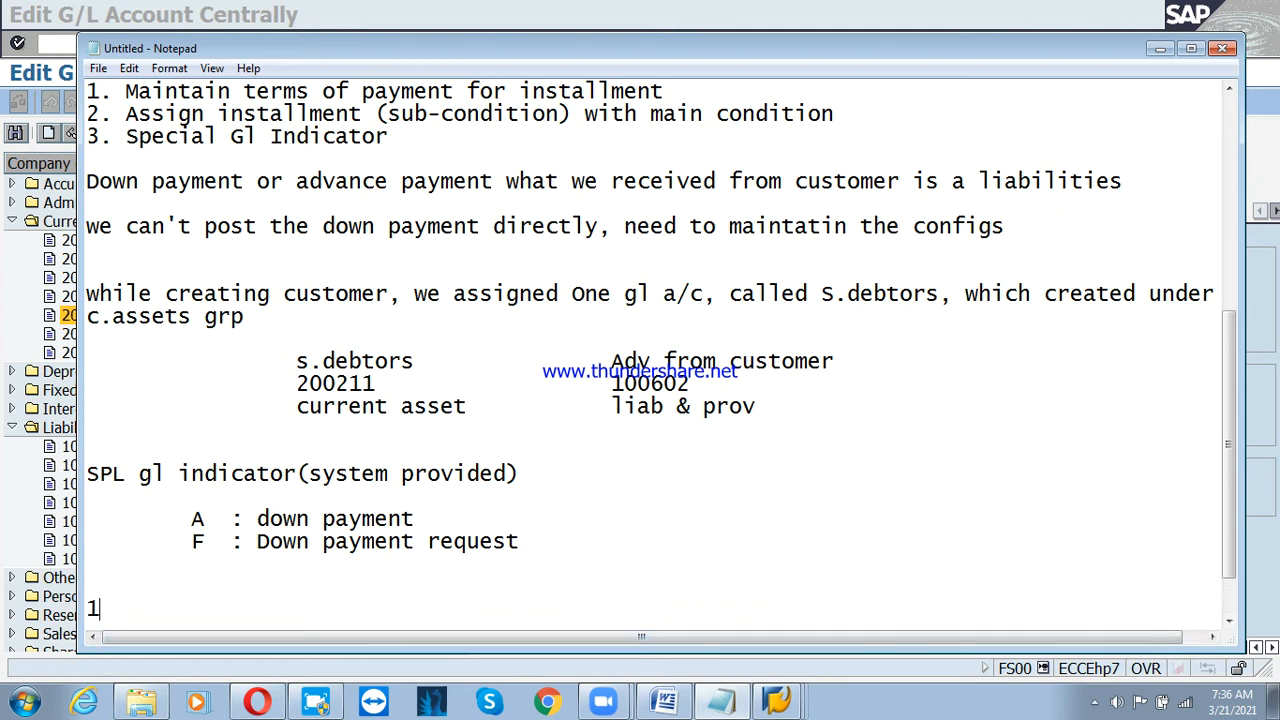
key(BackSpace)
text(End user's acti)
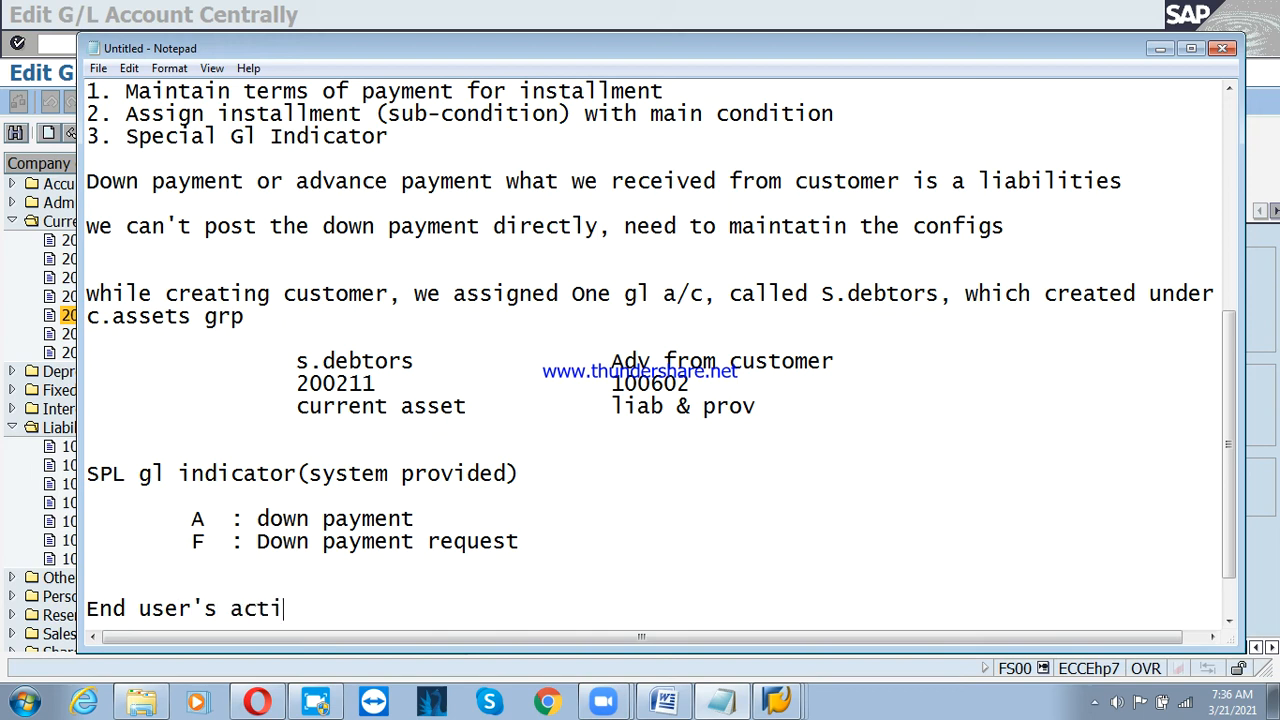
text(vtiy)
key(BackSpace)
key(BackSpace)
key(BackSpace)
text(ity)
key(Return)
key(Return)
text(1.)
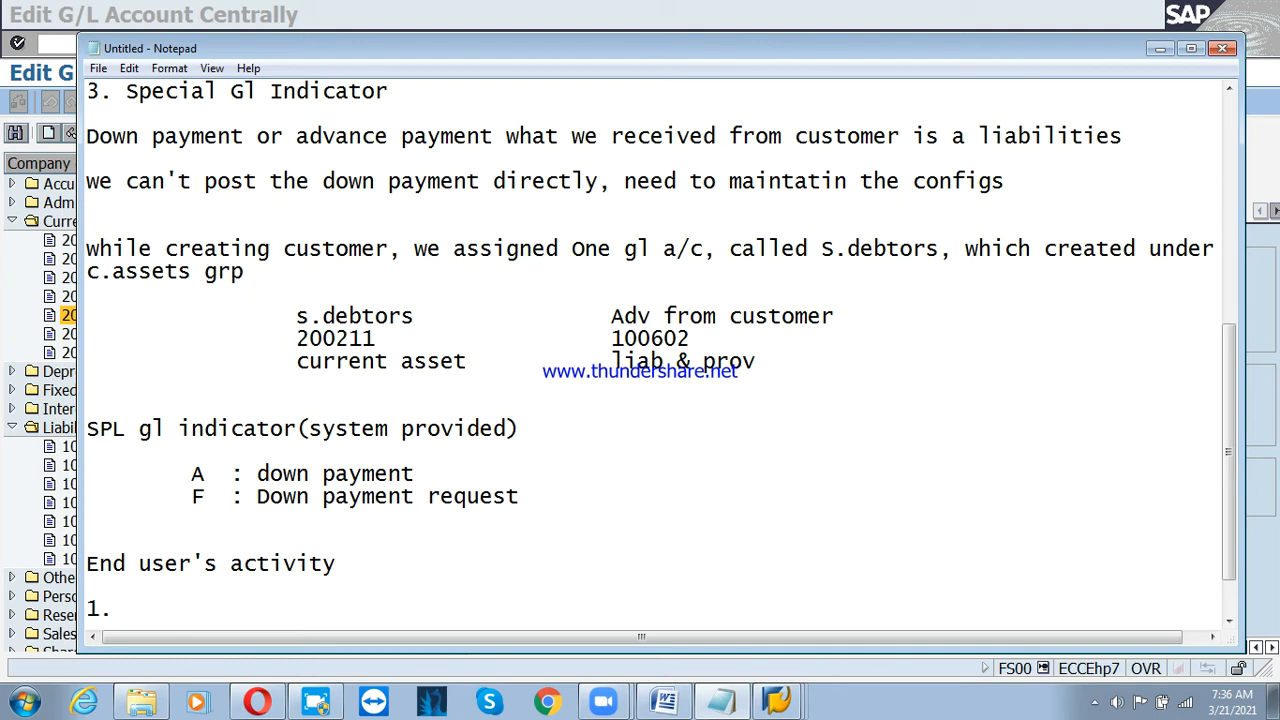
key(BackSpace)
key(BackSpace)
Insert the heading "Sales process :" above the "End user's activity" line, with spacing around it.
click(624, 538)
key(Return)
key(Return)
text(Sales)
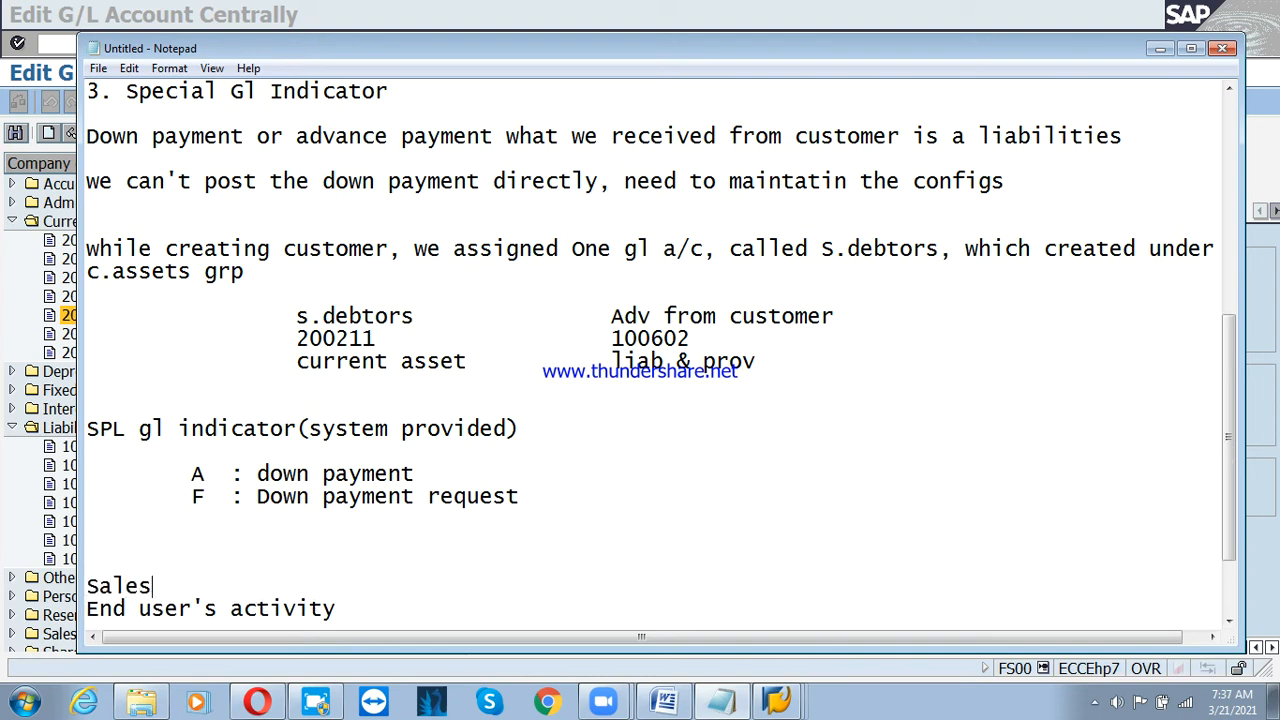
text( process )
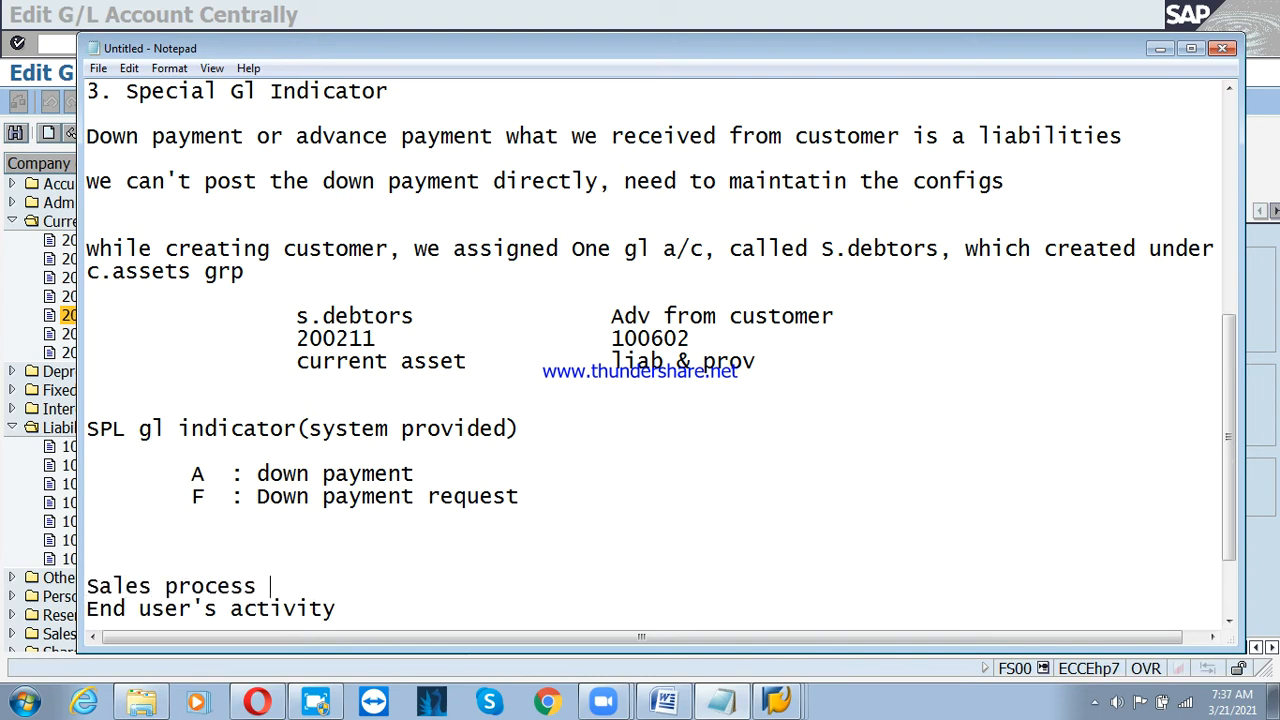
text(:)
key(Return)
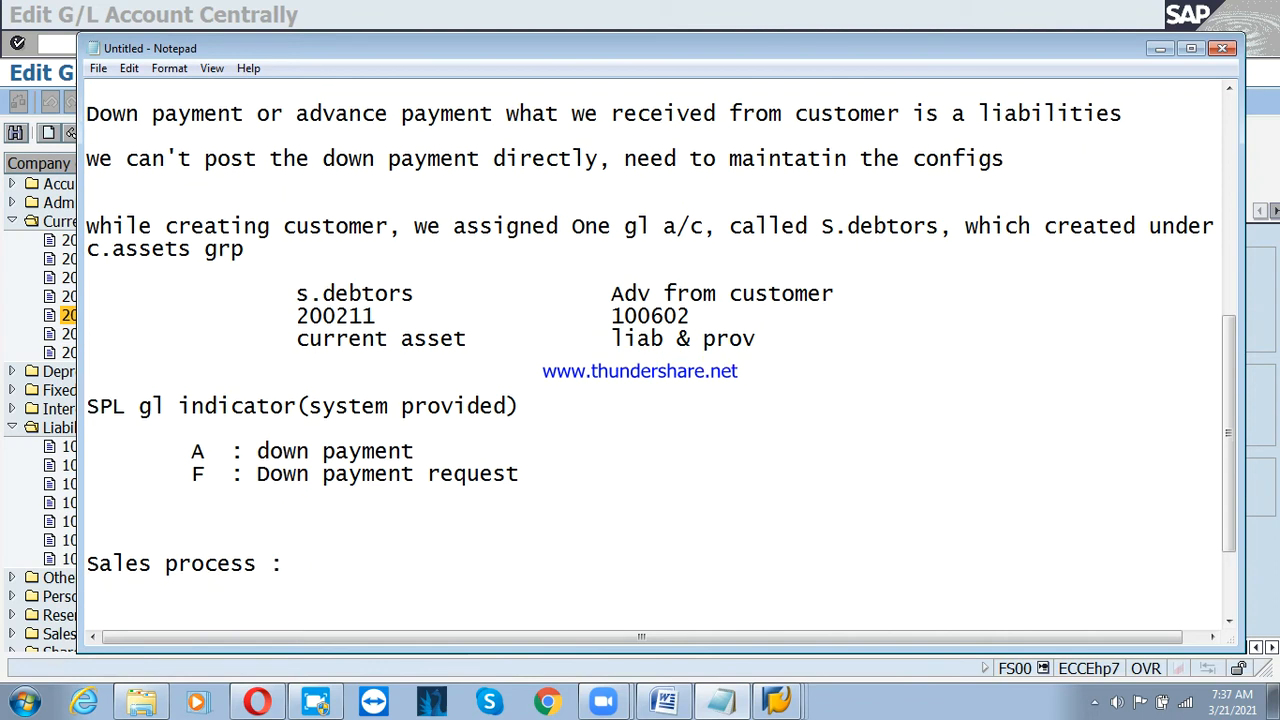
Write the first sales process point as "1.customer will Inquire regarding material".
text(Inquirecus)
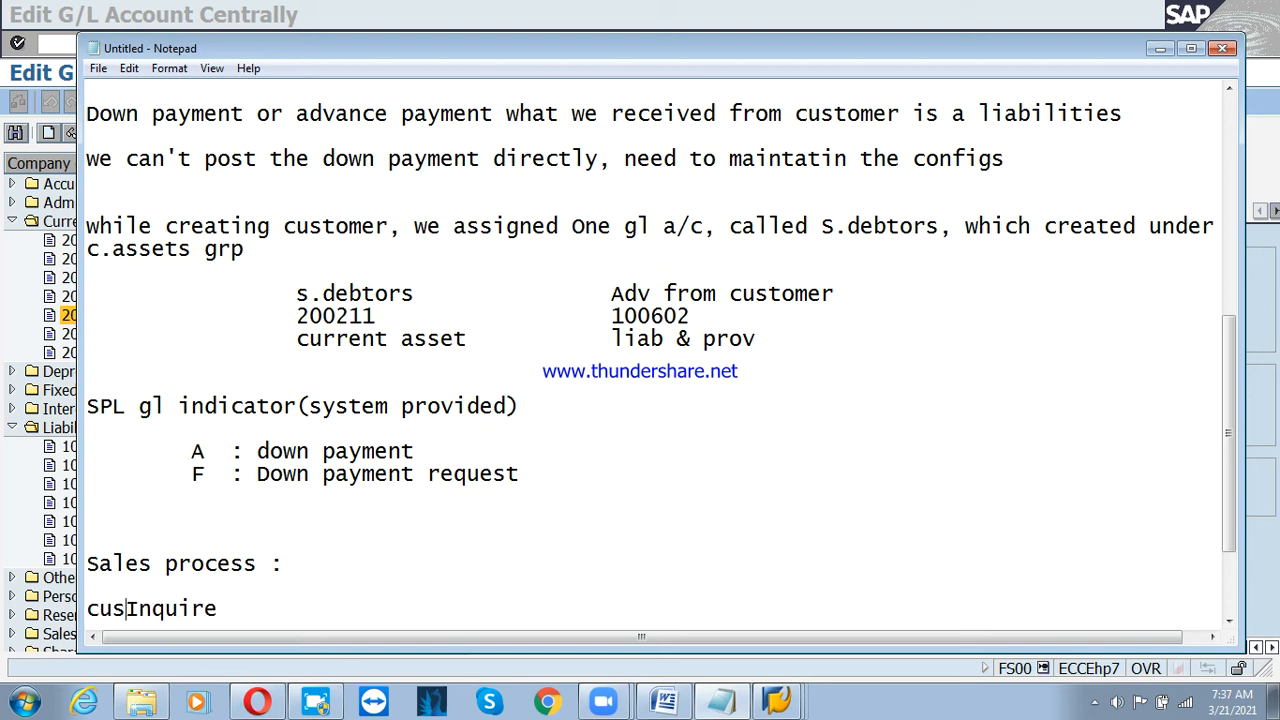
text(tomer will)
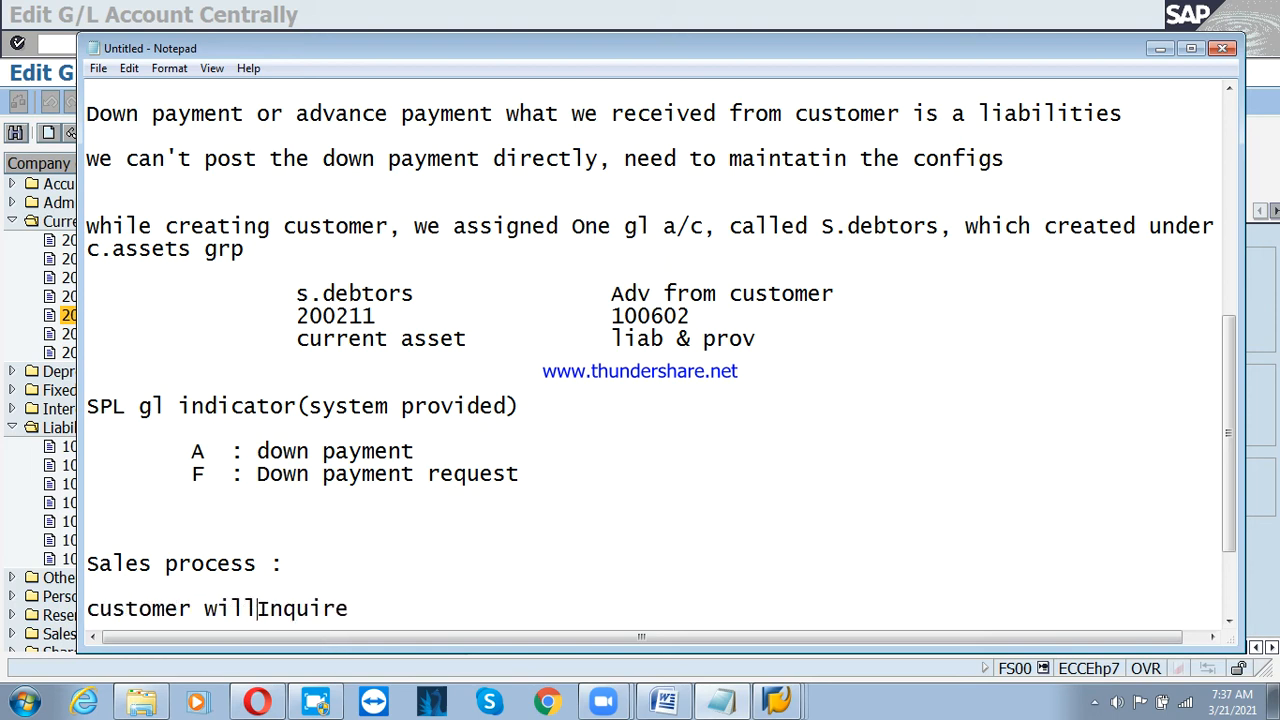
key(End)
text(regain)
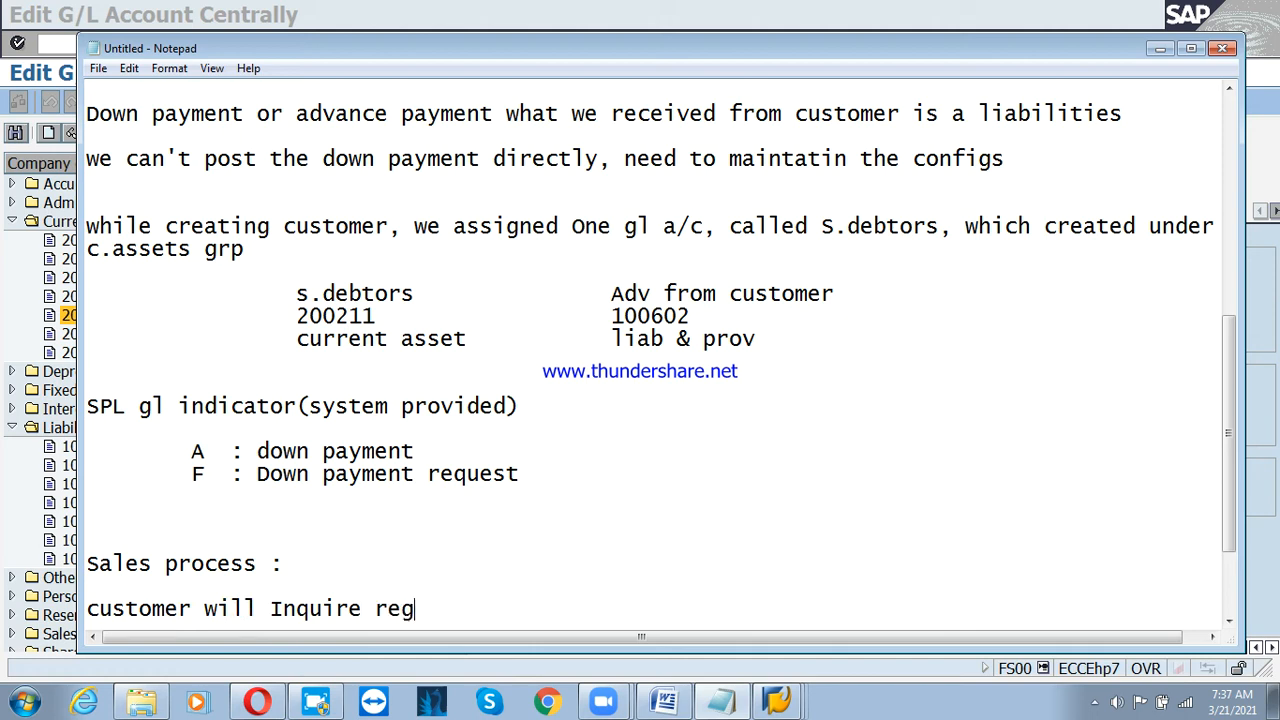
key(BackSpace)
key(BackSpace)
key(BackSpace)
text(arding material)
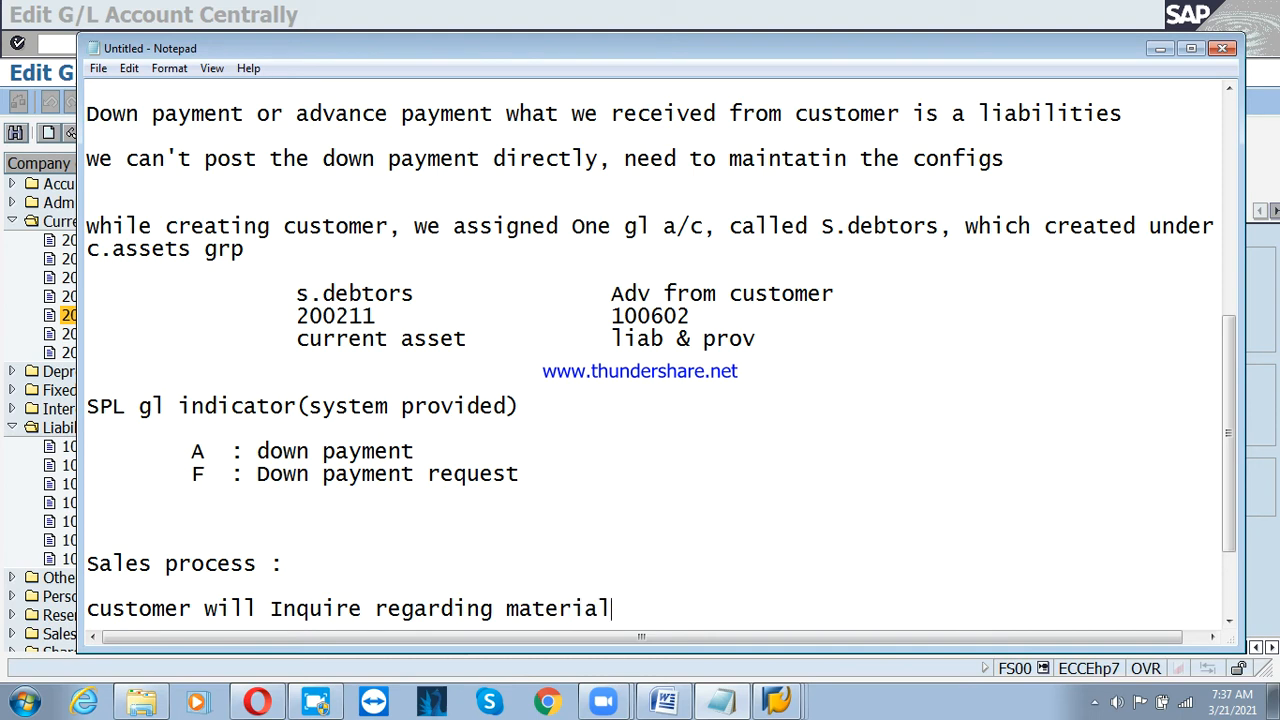
key(Home)
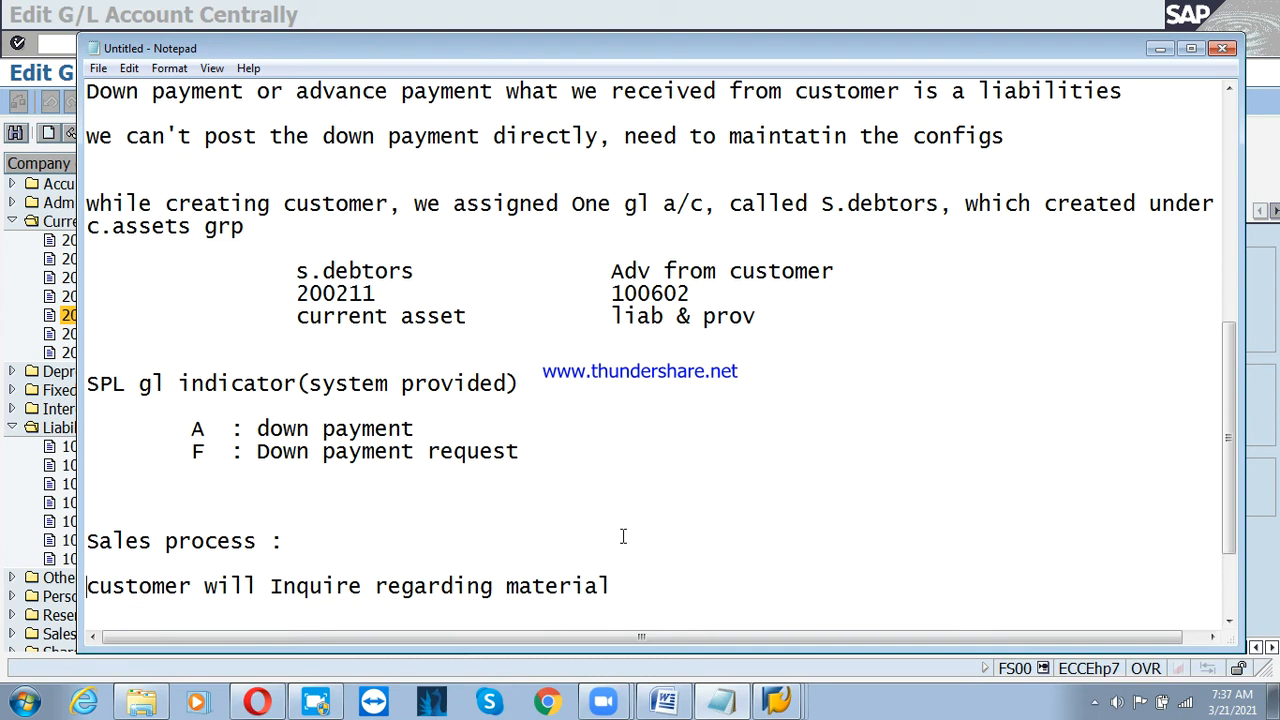
text(1.)
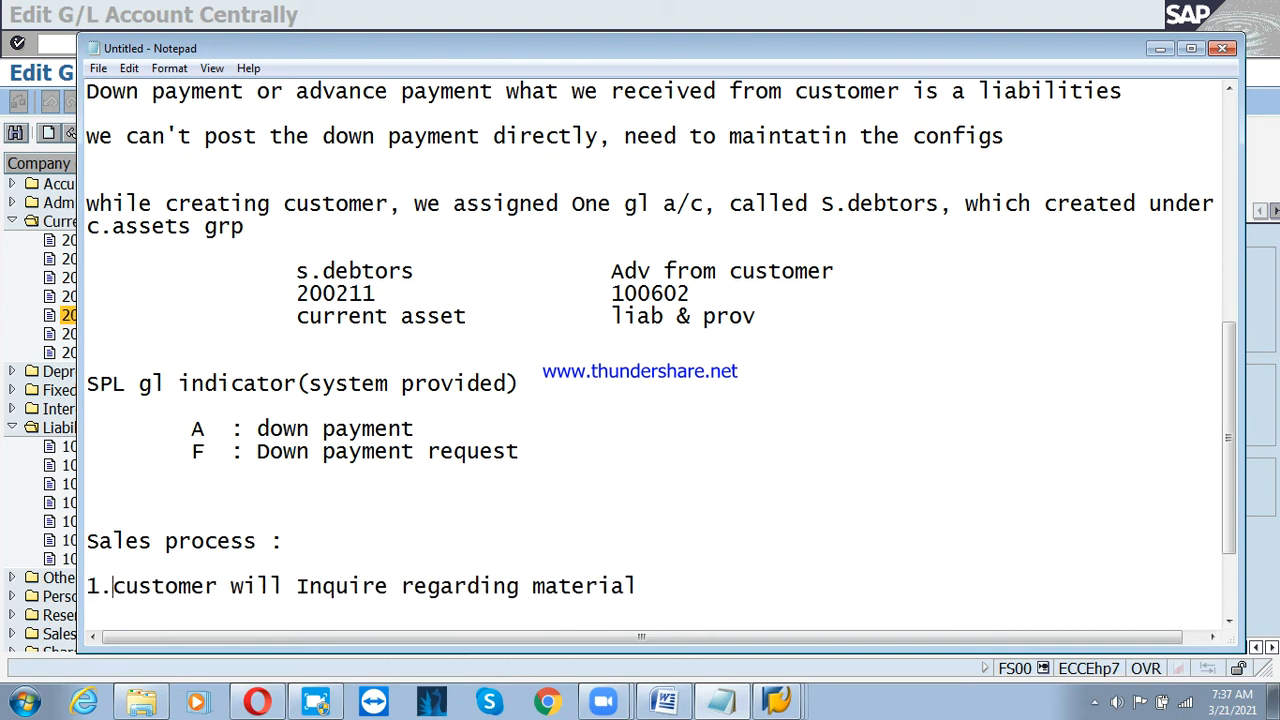
Add the second sales process point "2.send the quotation to customer".
key(End)
key(Return)
text(2.)
text(send the)
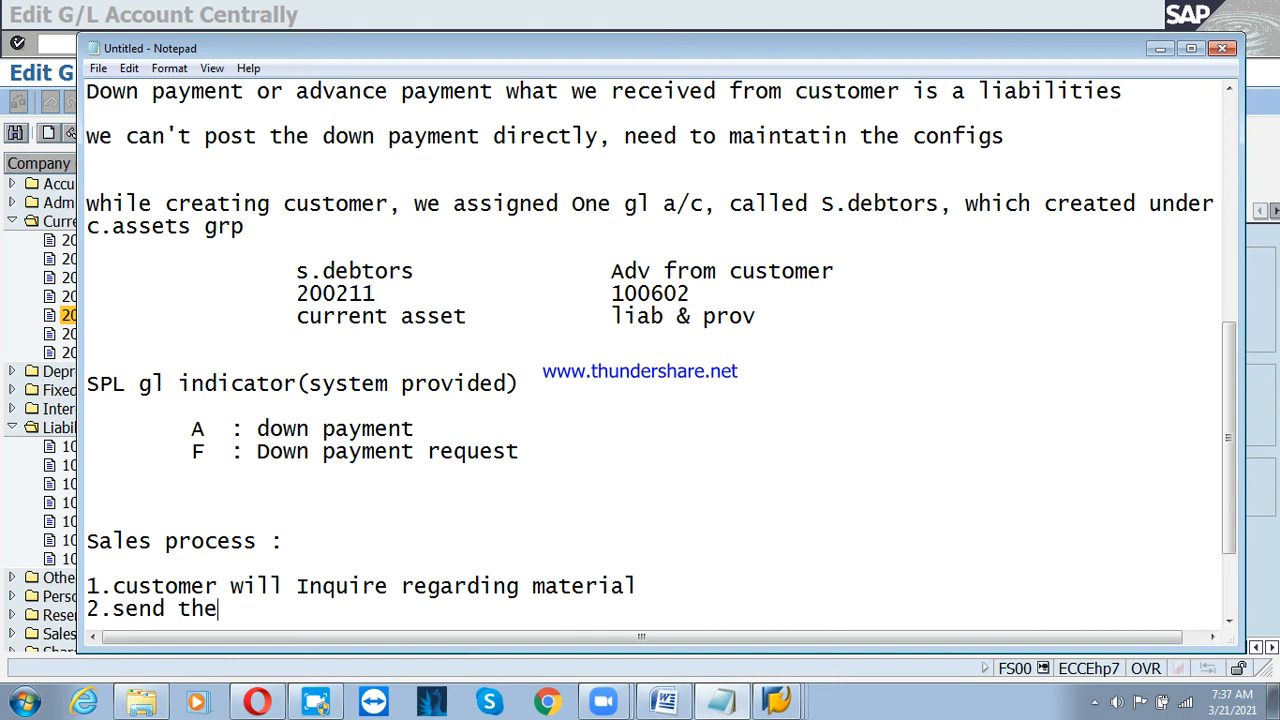
text( quotatio)
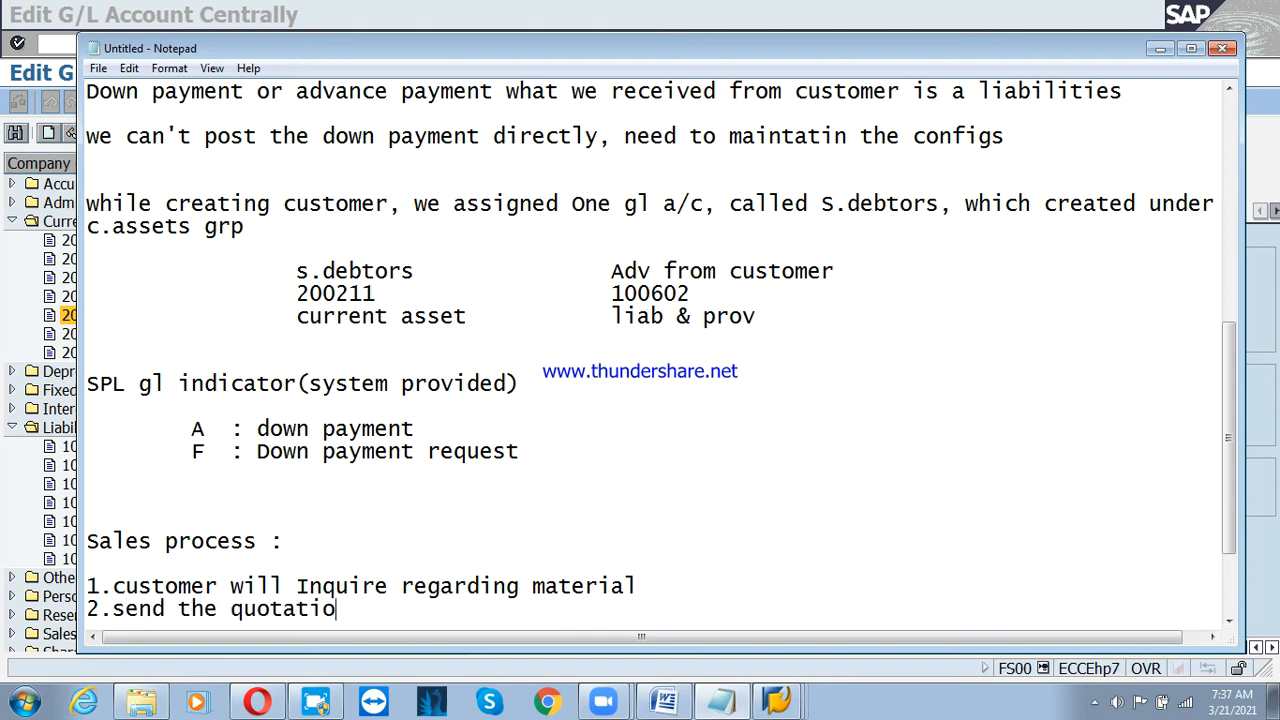
text(n to customer)
Add the third sales process point "3.if it is in installment, we sending the down payment request".
key(Return)
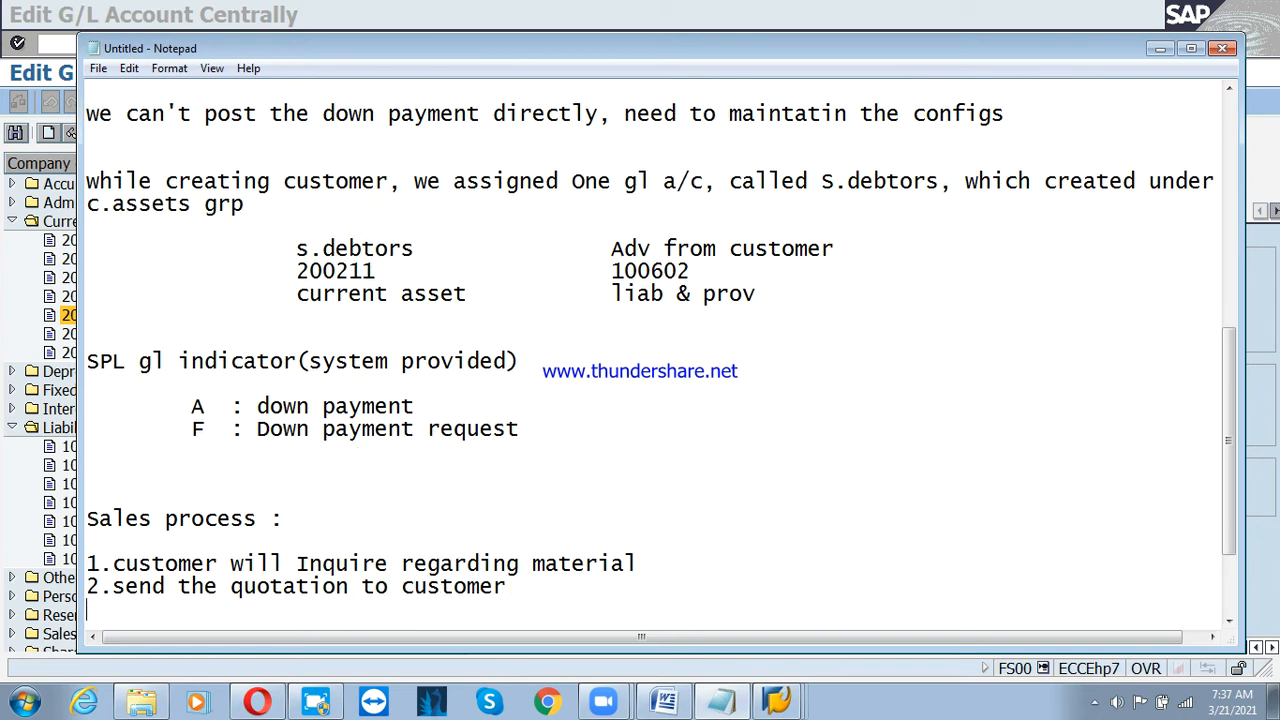
text(3. if it is in )
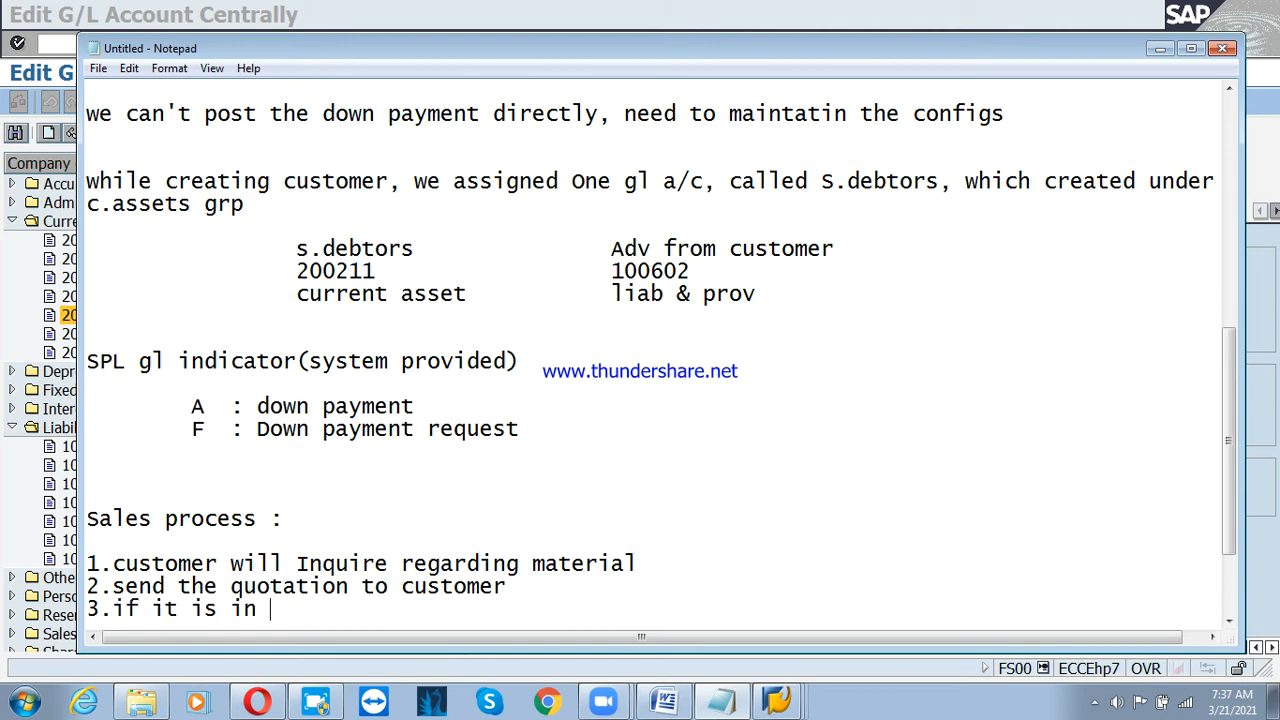
text(installment)
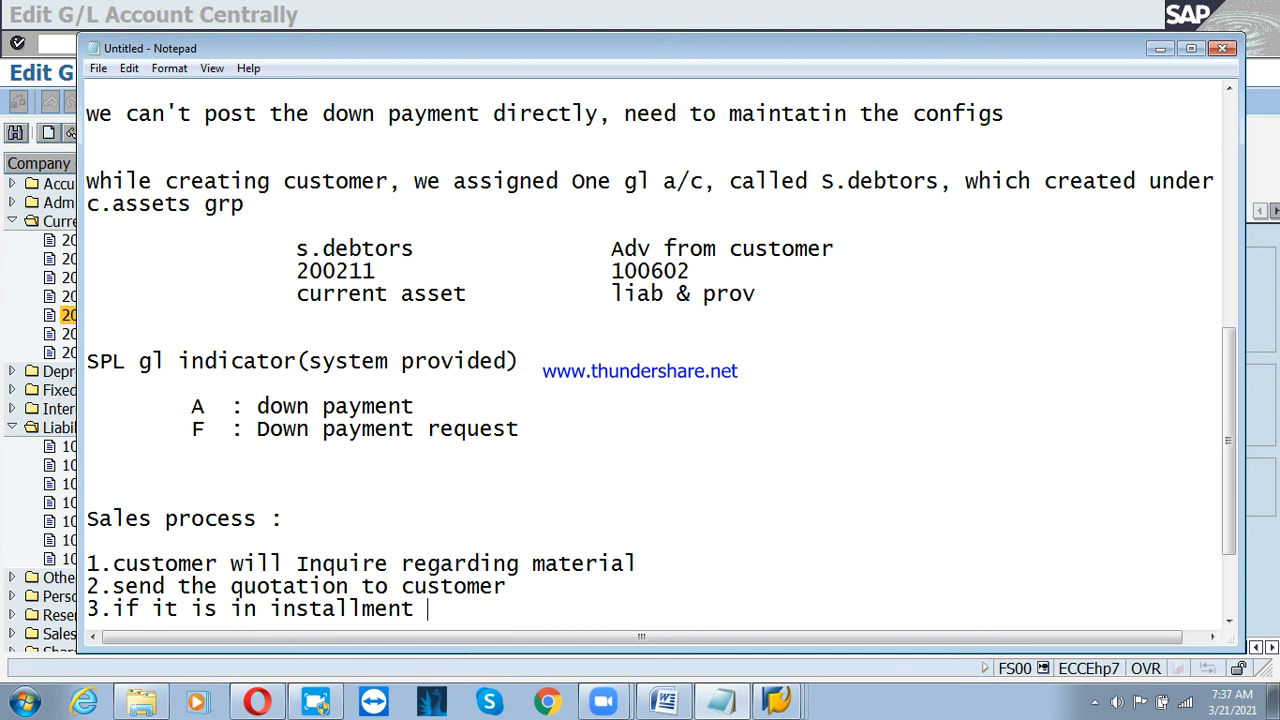
key(BackSpace)
text(, we sendi)
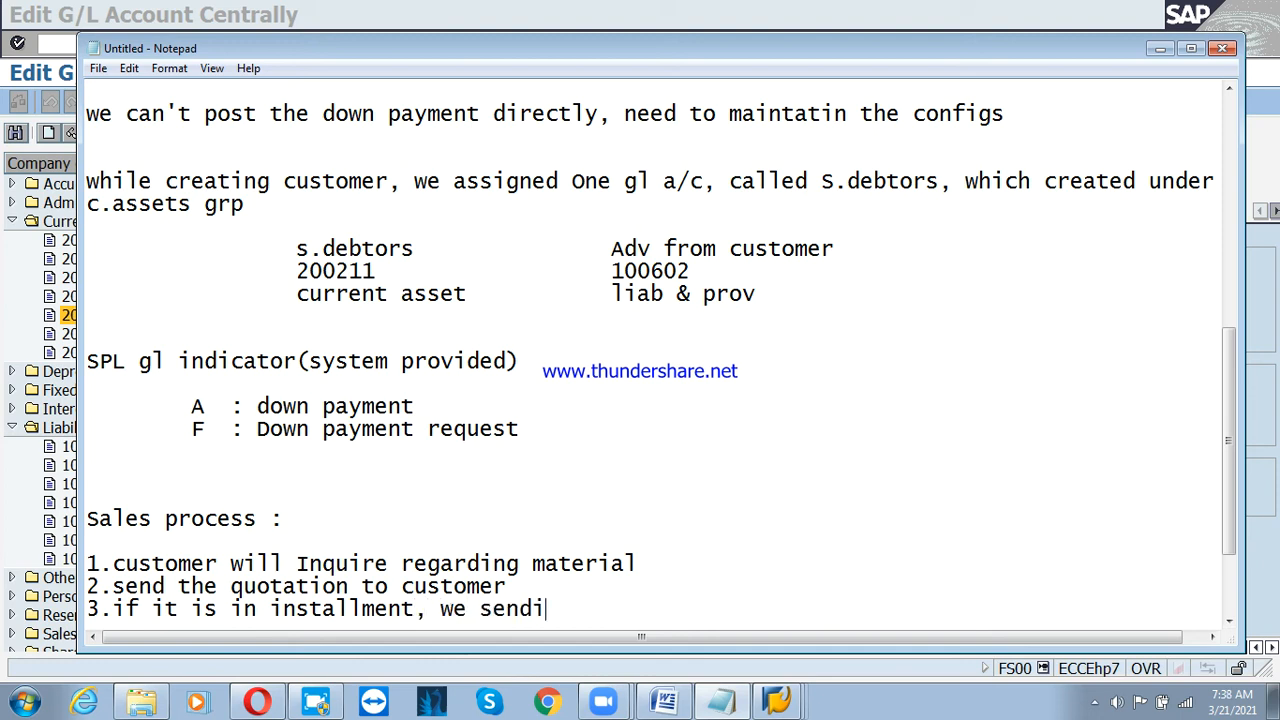
text(ng the down payment)
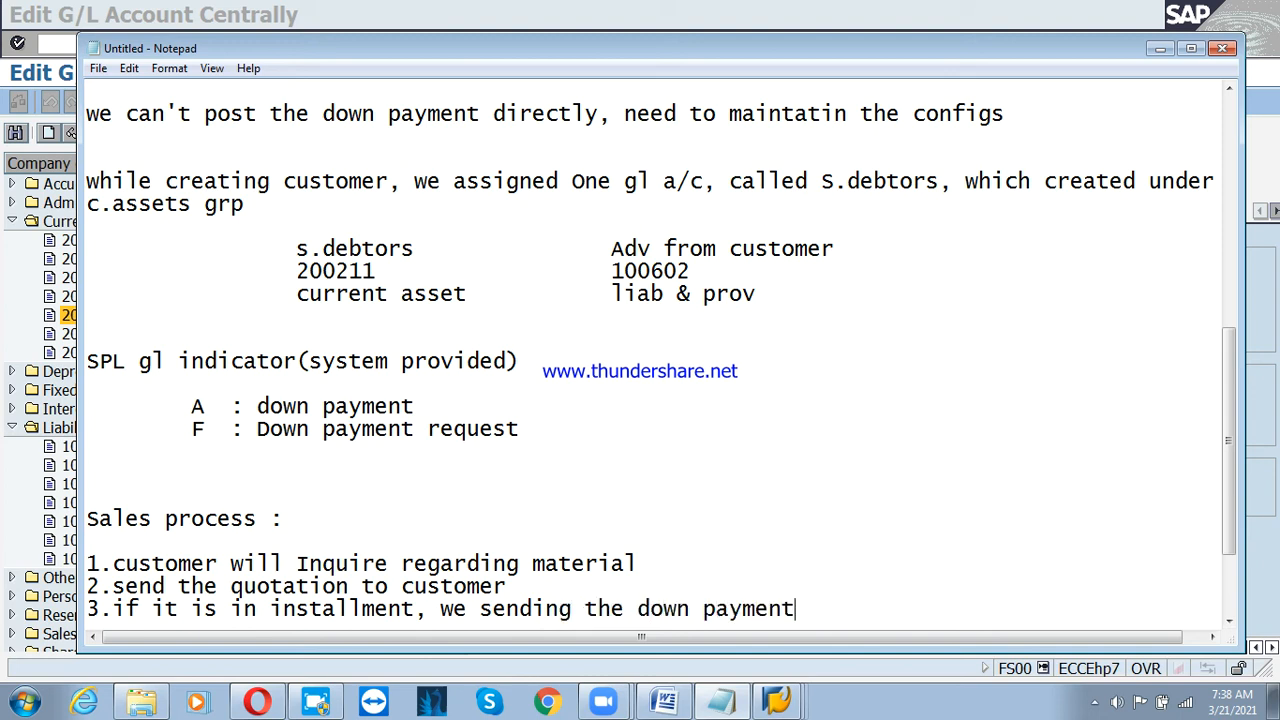
text( request)
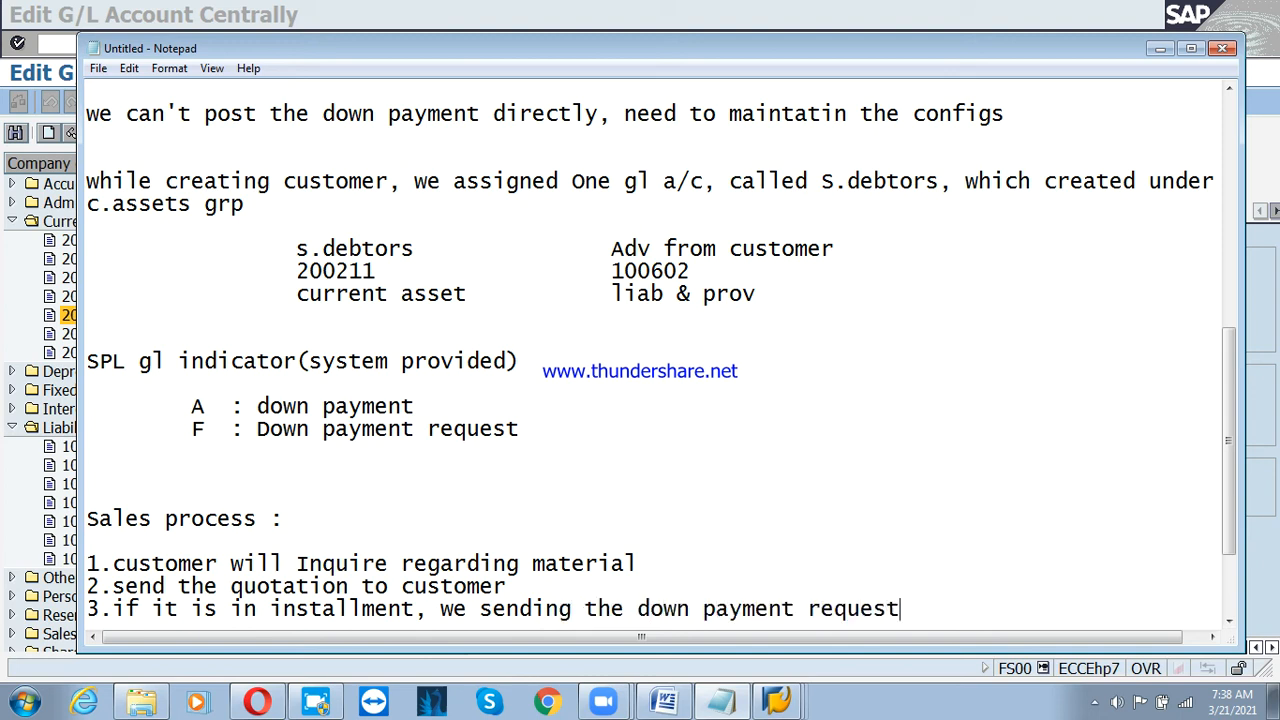
Add the fourth sales process point "4.he will make the down payment".
key(Return)
text(4. )
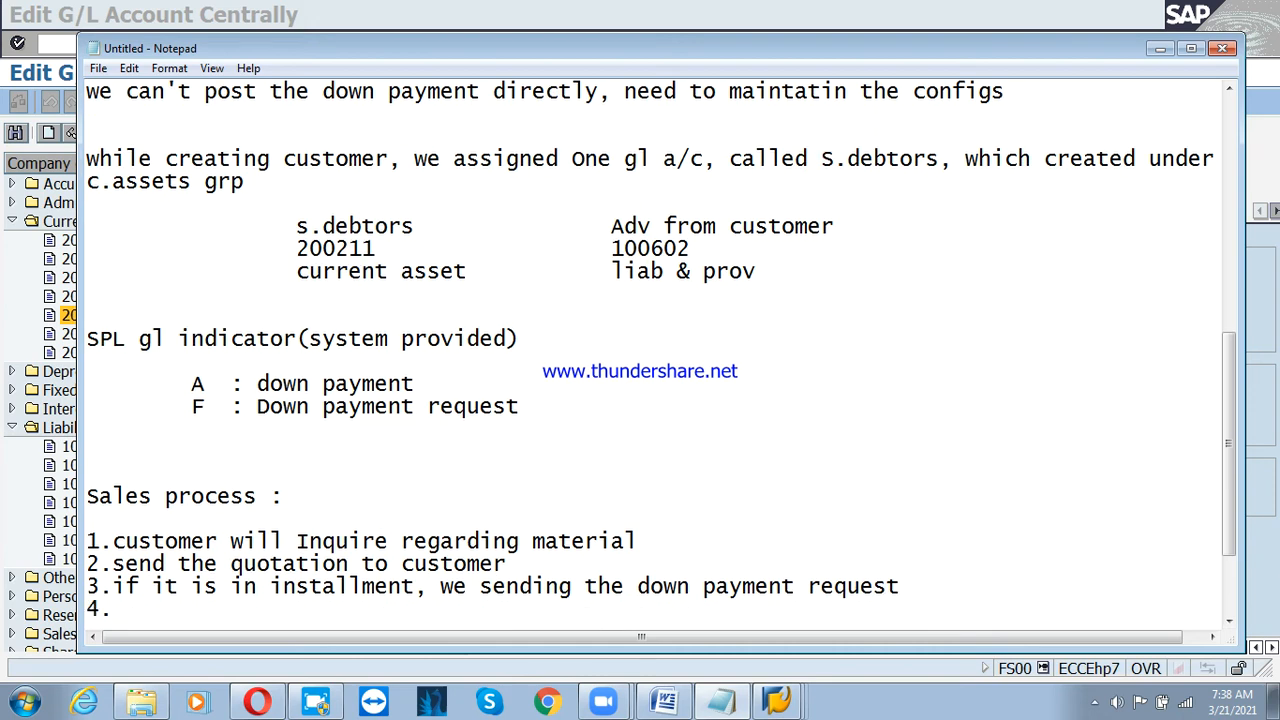
text(he will make the pa)
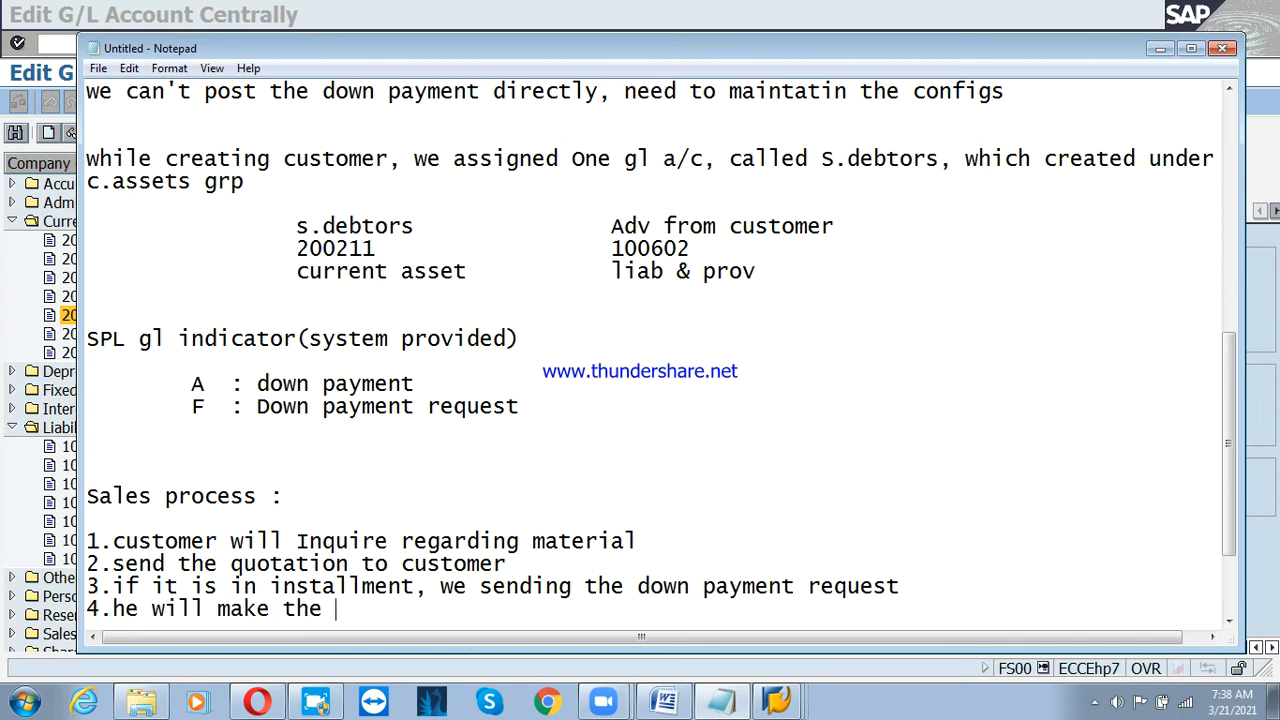
key(BackSpace)
key(BackSpace)
text(down payment)
key(Return)
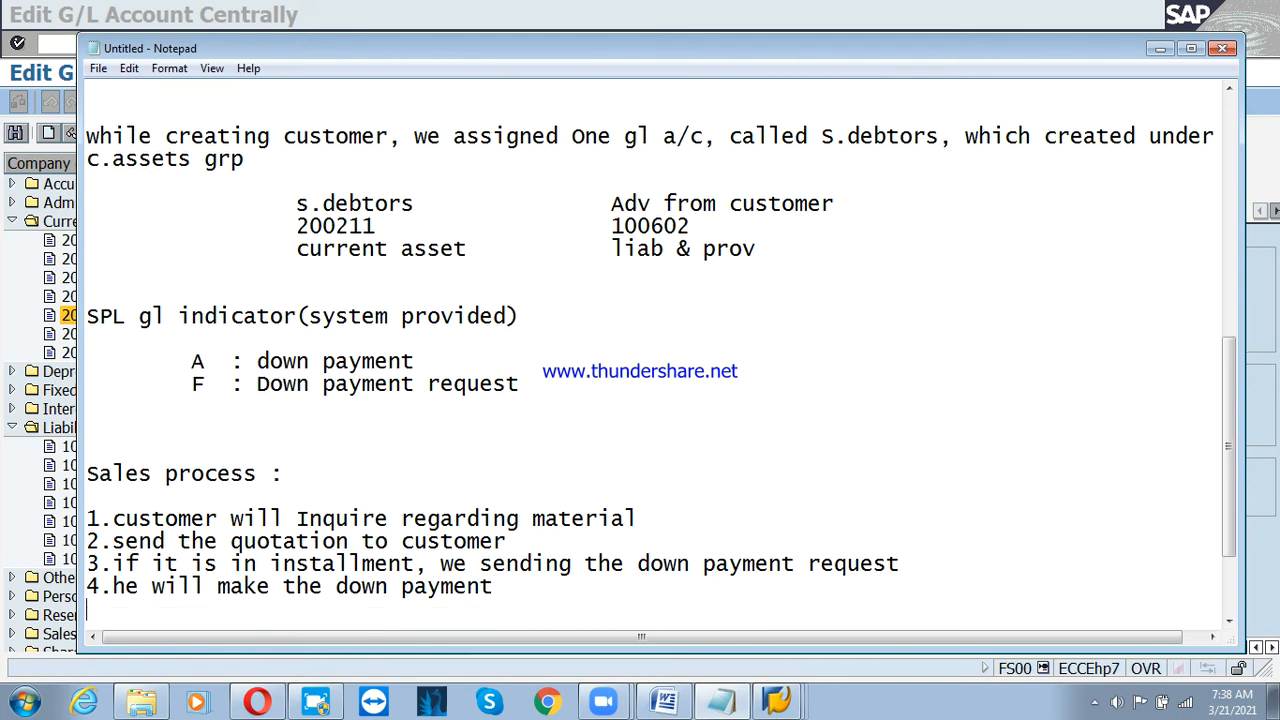
Add the fifth sales process point "5.sales invoices".
text(4)
key(BackSpace)
text(5.sales iv)
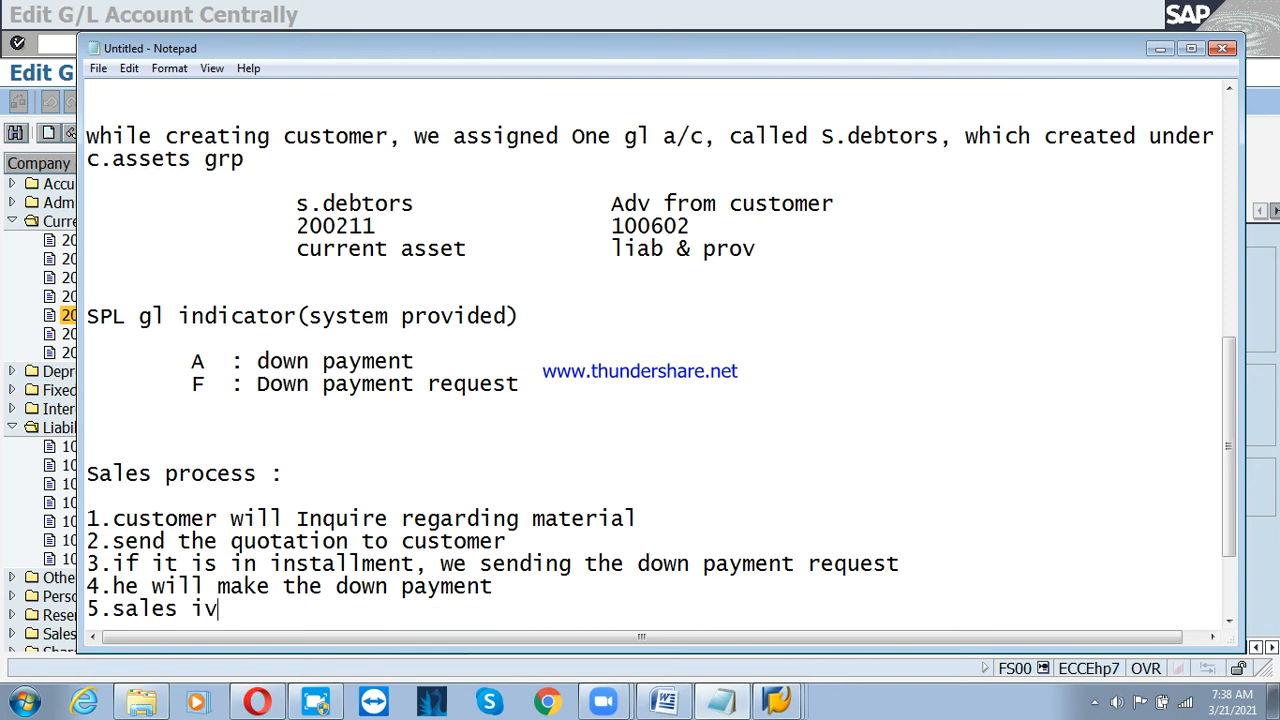
key(BackSpace)
text(no)
key(BackSpace)
text(voices)
key(Return)
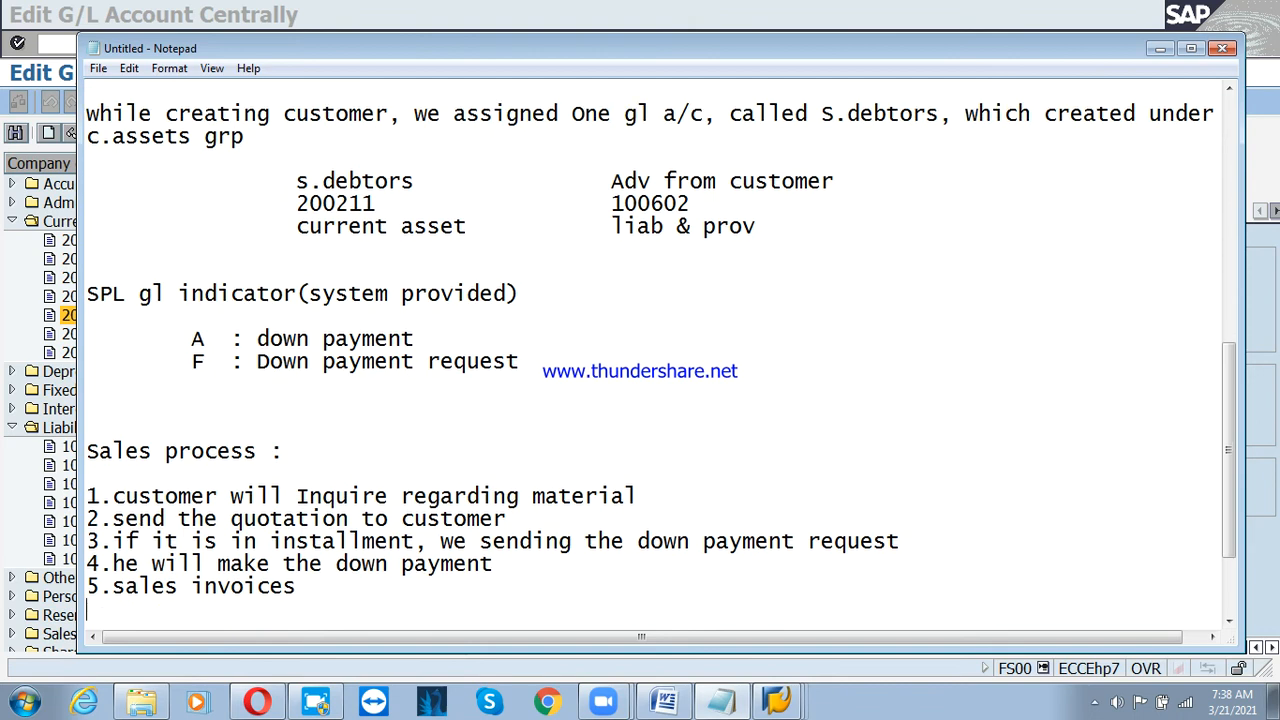
Add the last two sales process points, "6.Billing" and "7.Payment".
text(6.Billing)
key(Return)
text(7)
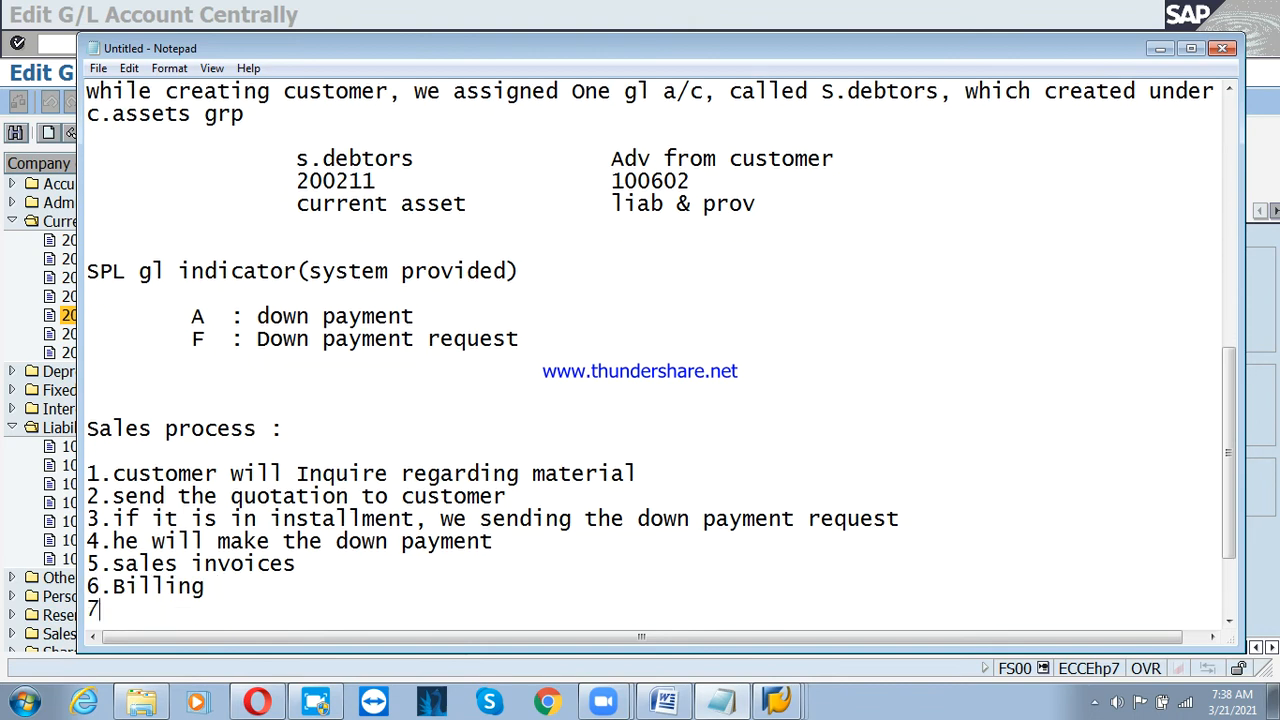
text(.)
key(BackSpace)
text(Payment)
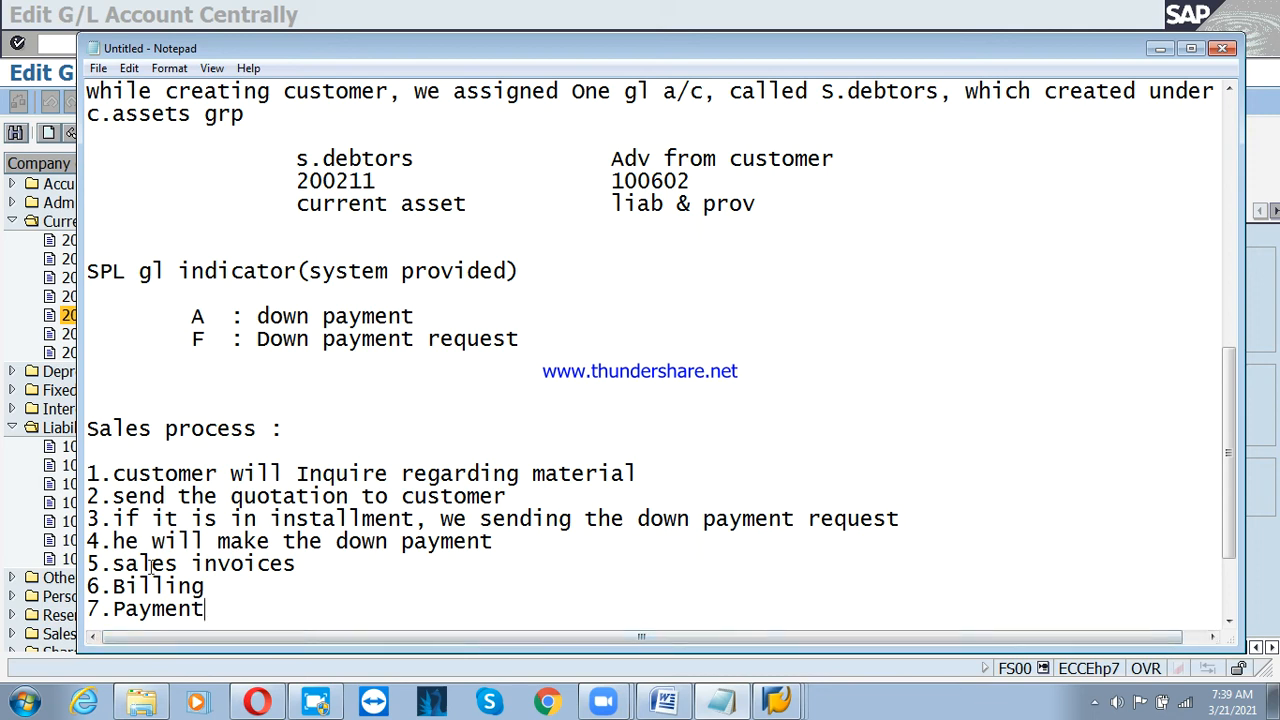
Insert three blank lines between "7.Payment" and the "End user's activity" heading.
drag(126, 564, 278, 563)
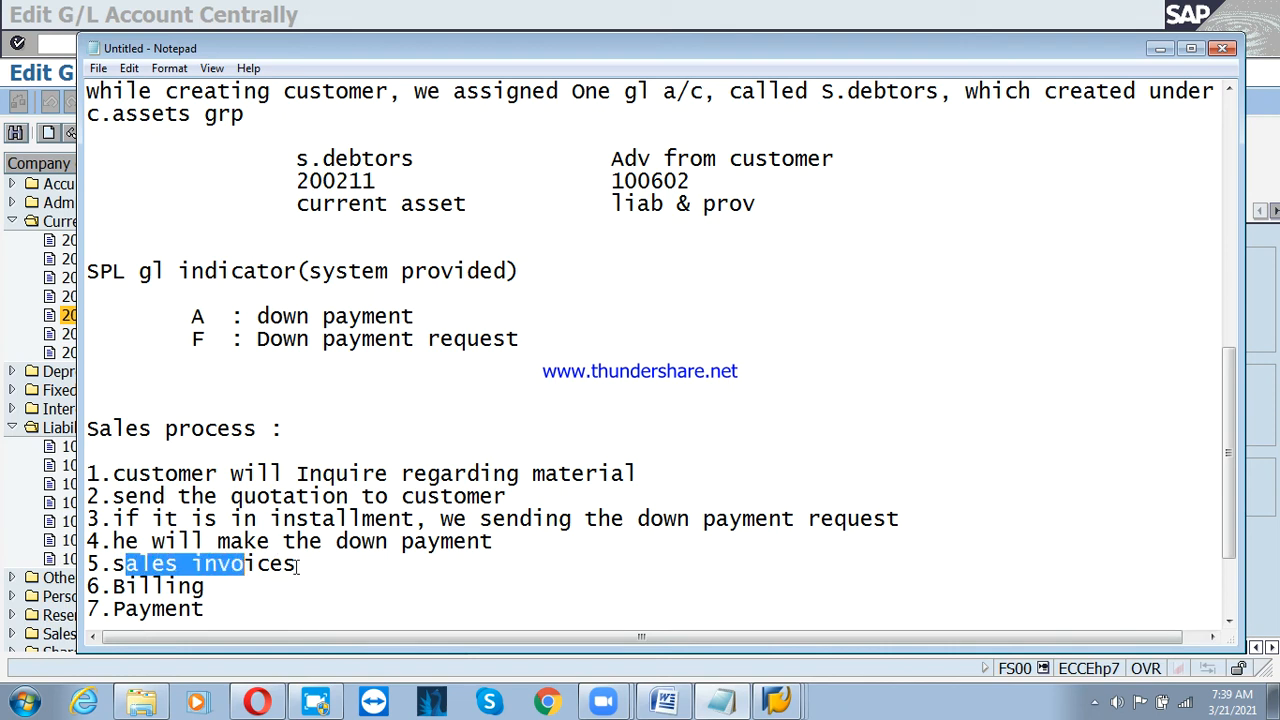
click(312, 571)
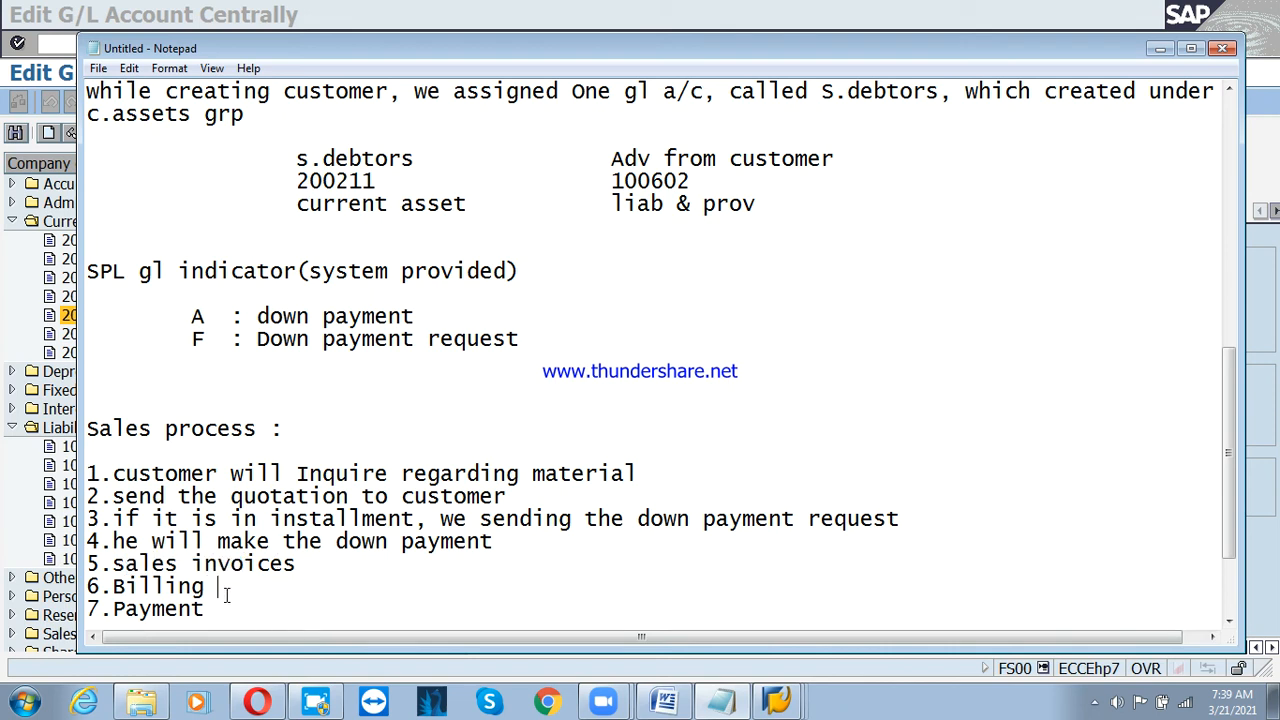
scroll(400, 572, down, 2)
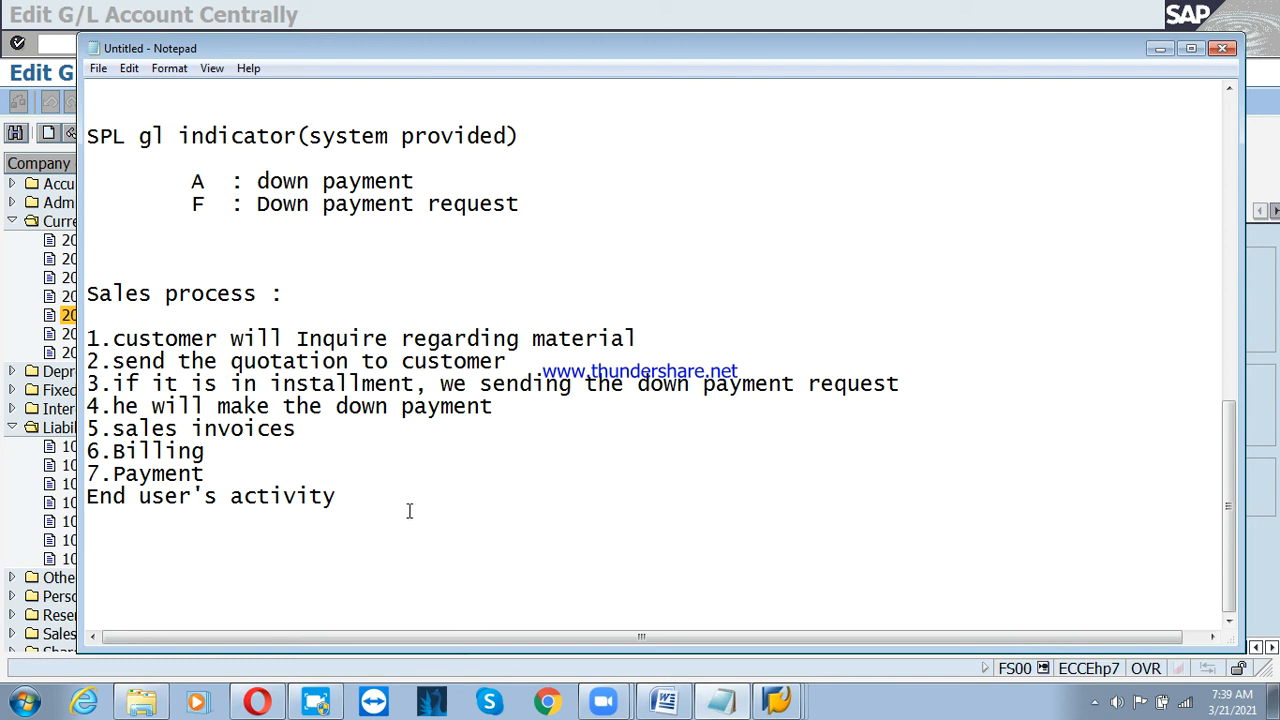
click(281, 474)
key(Return)
key(Return)
key(Return)
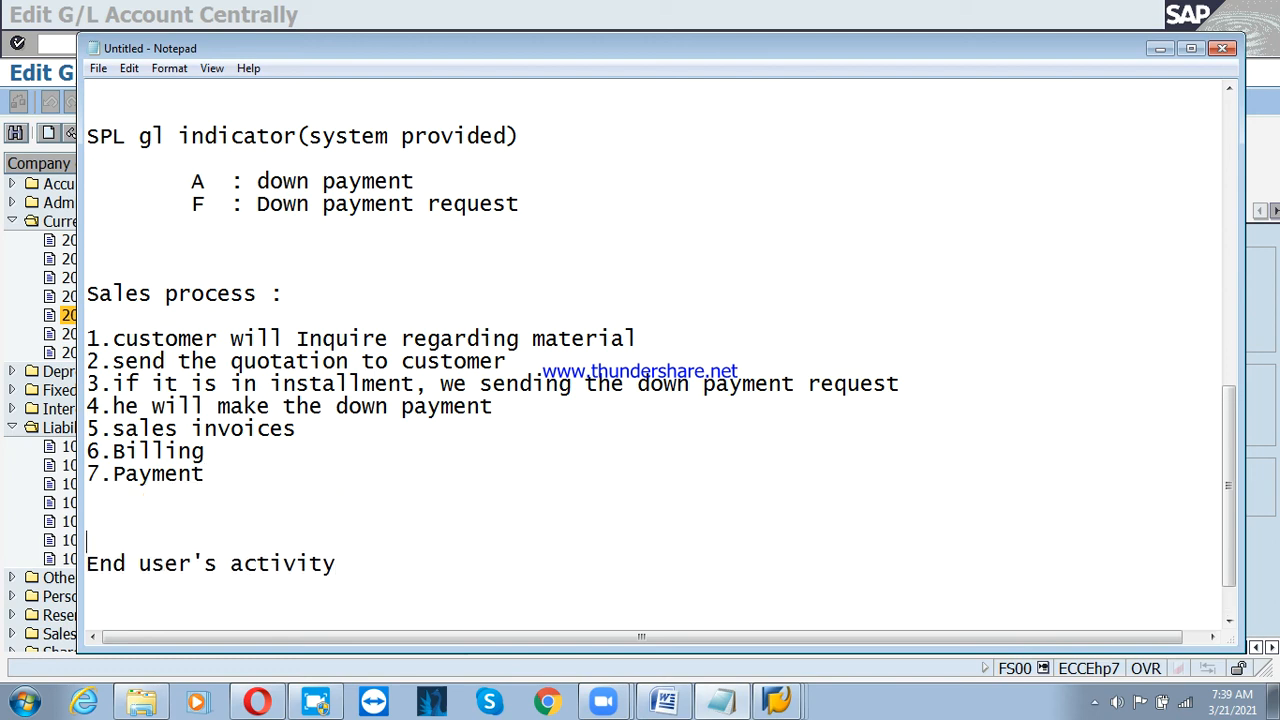
Write the first point under "End user's activity" as "1. Down payment request".
key(Down)
text(1.)
drag(113, 340, 459, 336)
click(499, 340)
drag(626, 337, 691, 327)
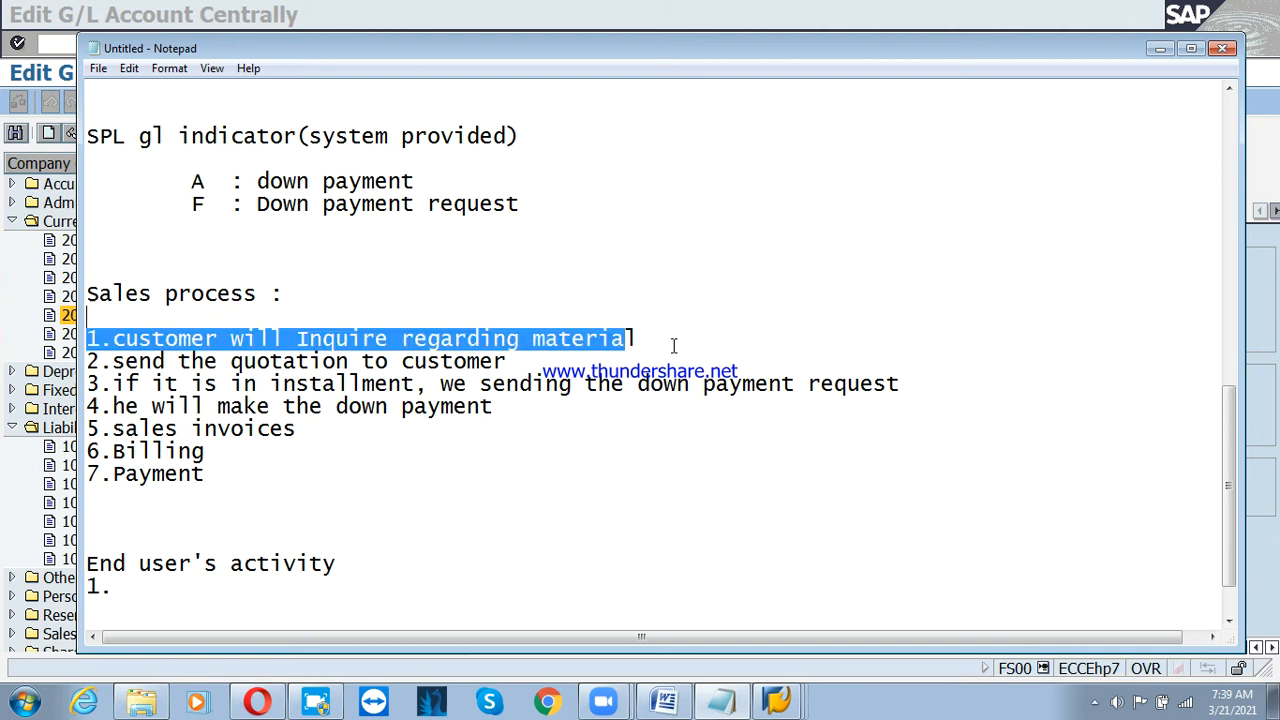
click(674, 346)
click(155, 600)
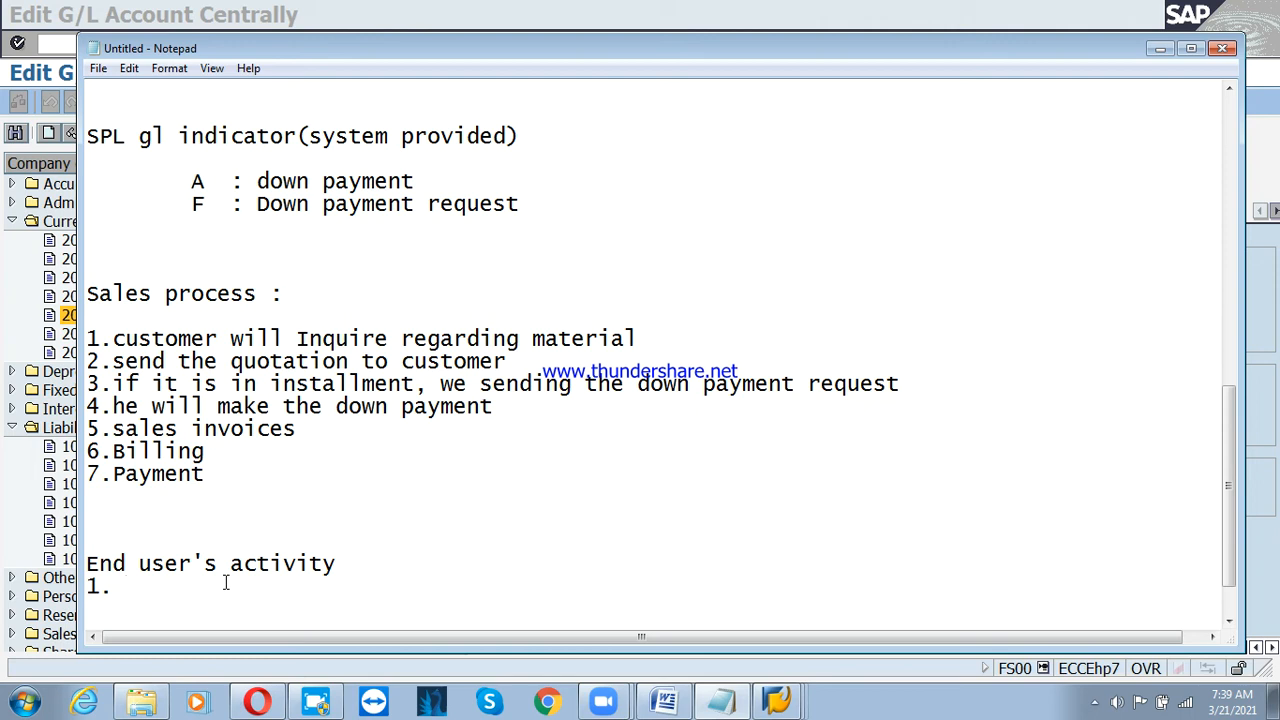
text(Down payment requ)
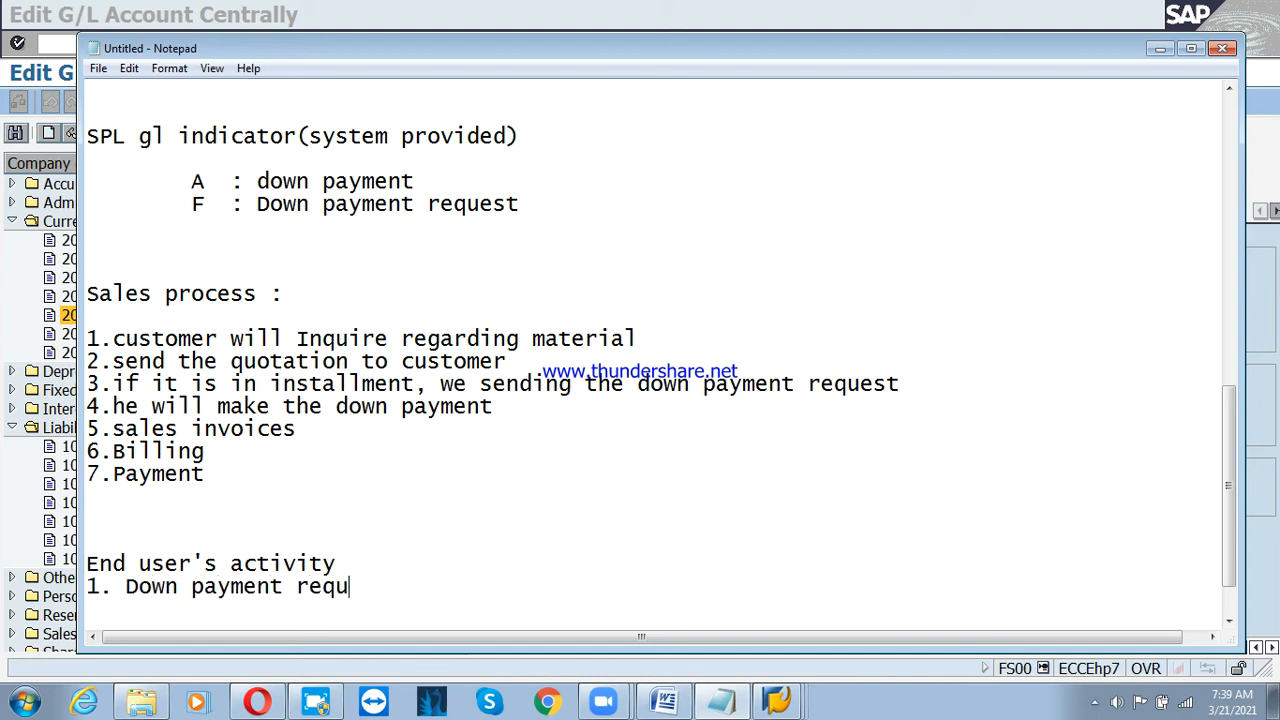
text(est)
key(Return)
Add the second end user activity "2. Down payment recevied".
text(2.)
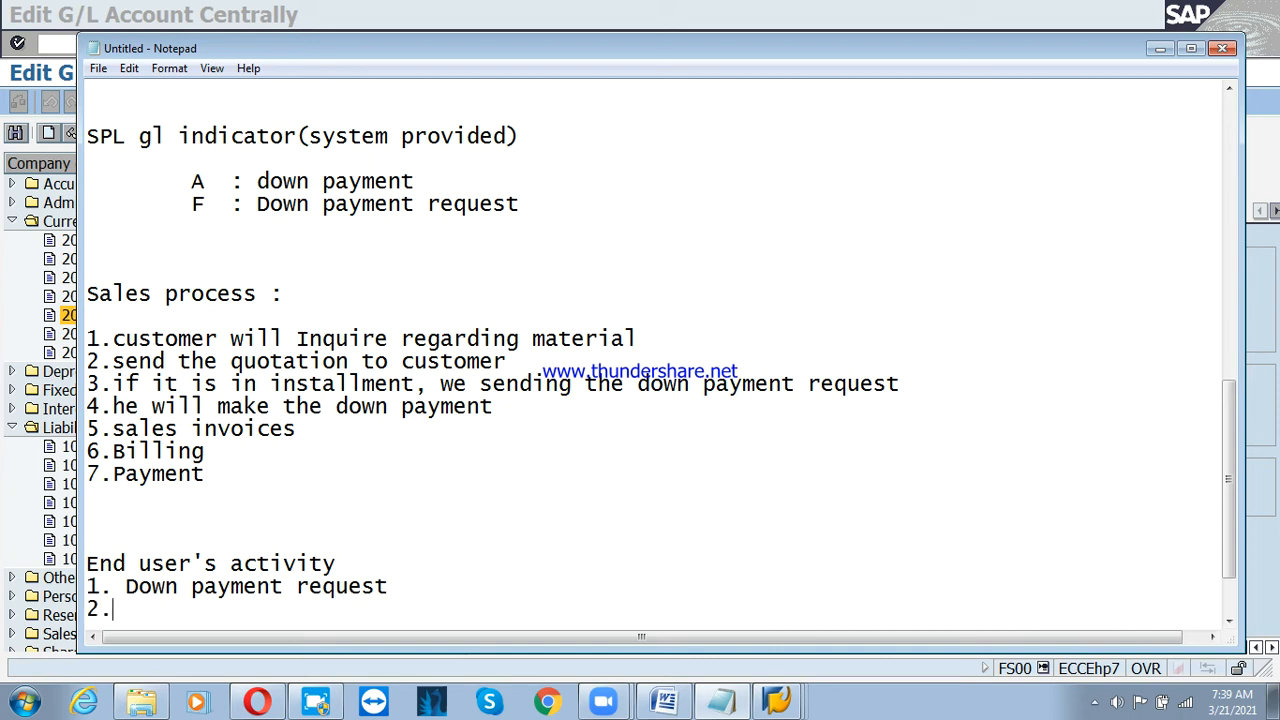
text( Down [pa)
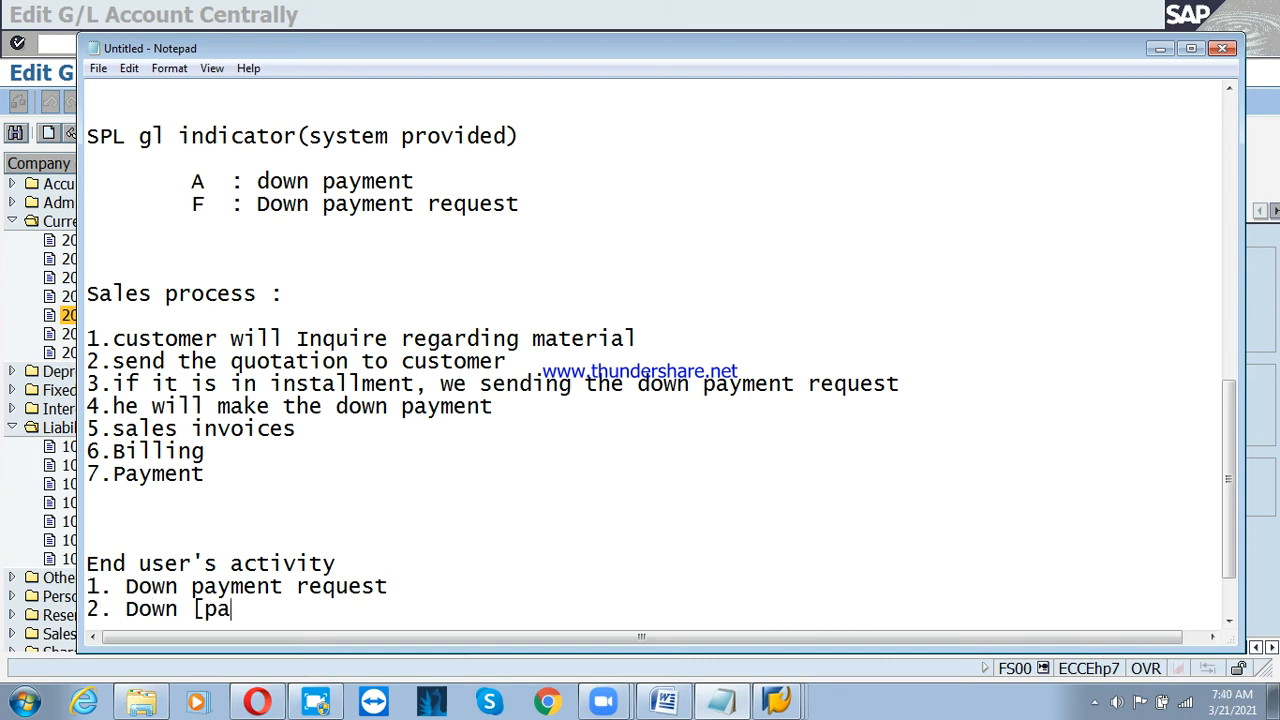
text(\\)
key(BackSpace)
key(BackSpace)
key(BackSpace)
key(BackSpace)
key(BackSpace)
text(payment )
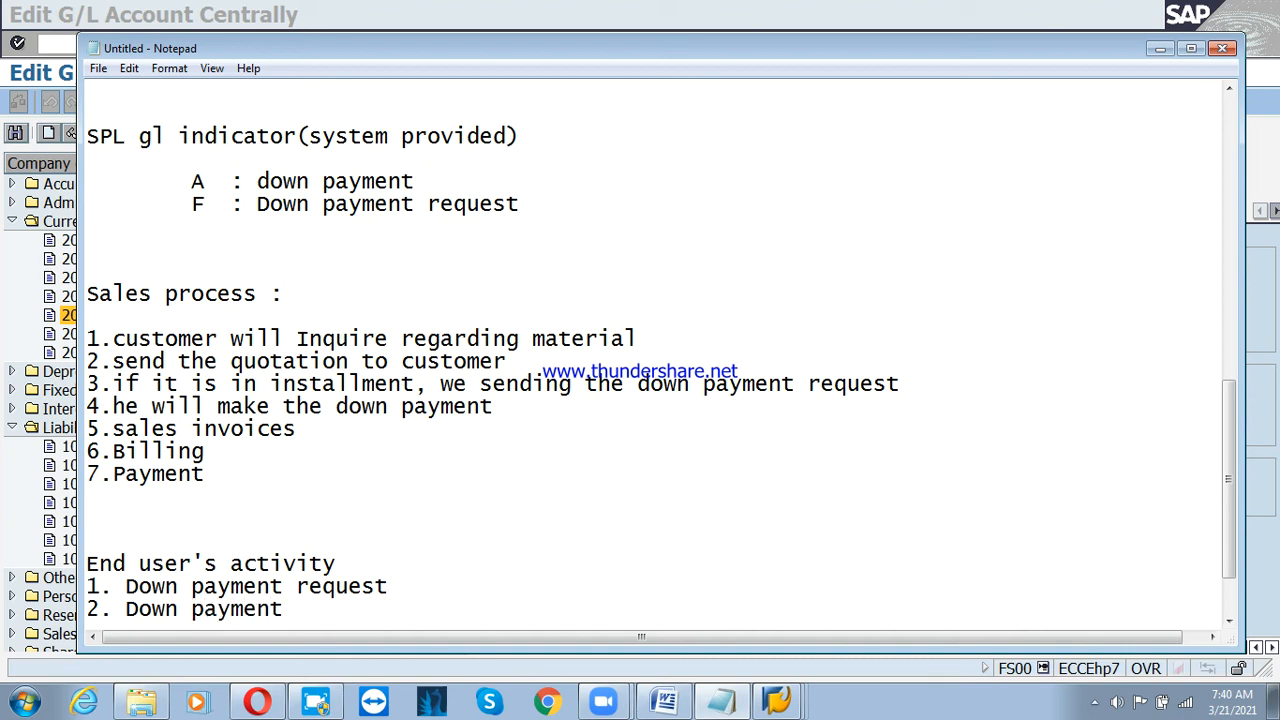
text(recevied)
key(Return)
Add the end user activities "3. Sales invoice" and "4. Down payment cleared".
text(3. )
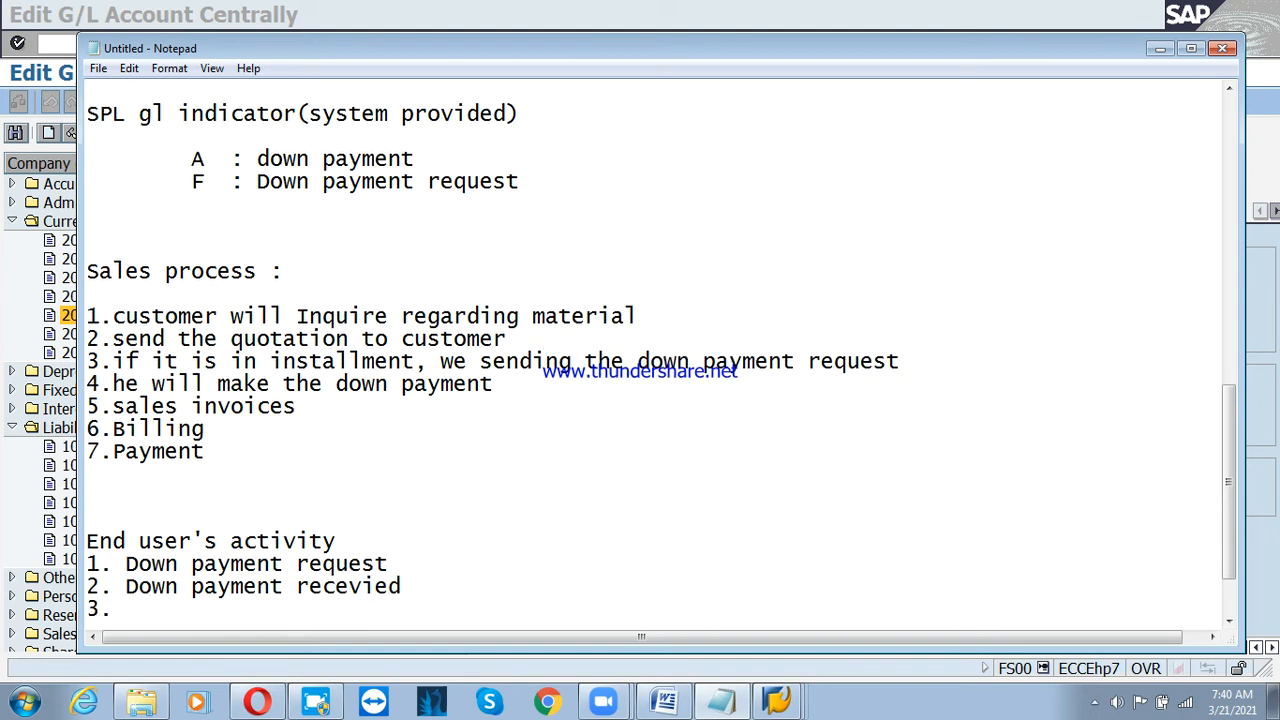
text(Sales invoice)
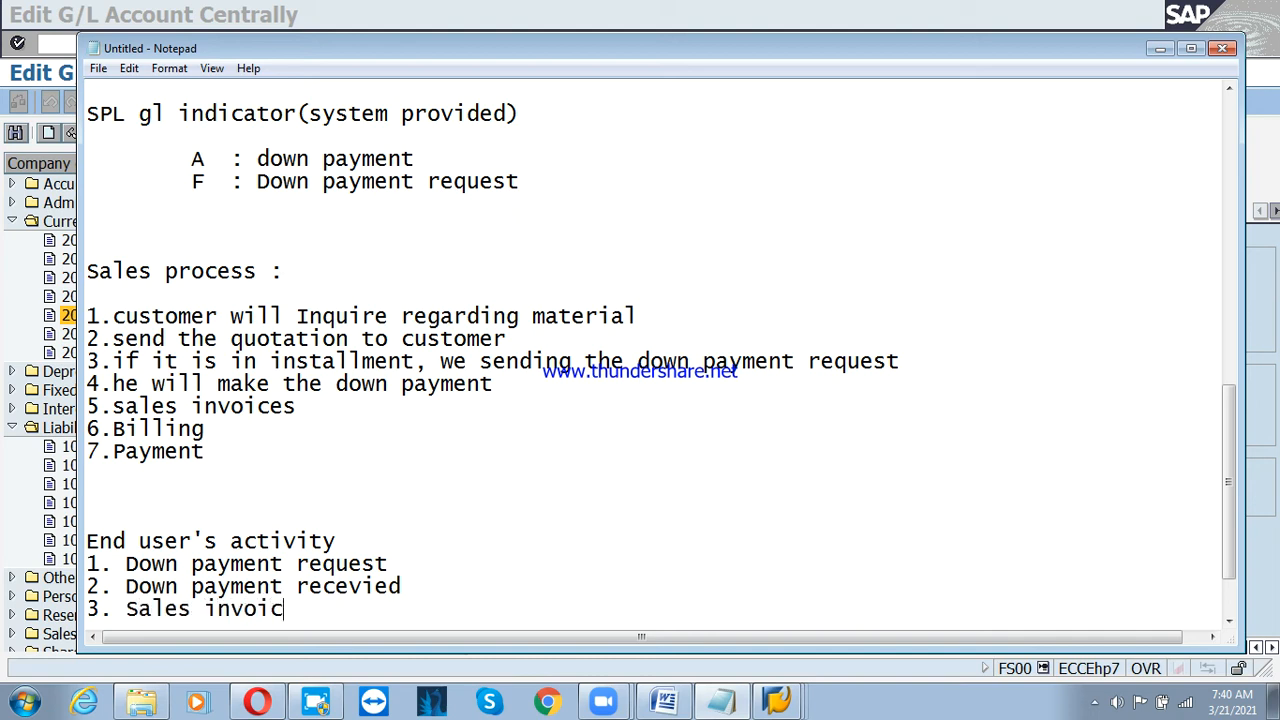
key(Return)
text(4. )
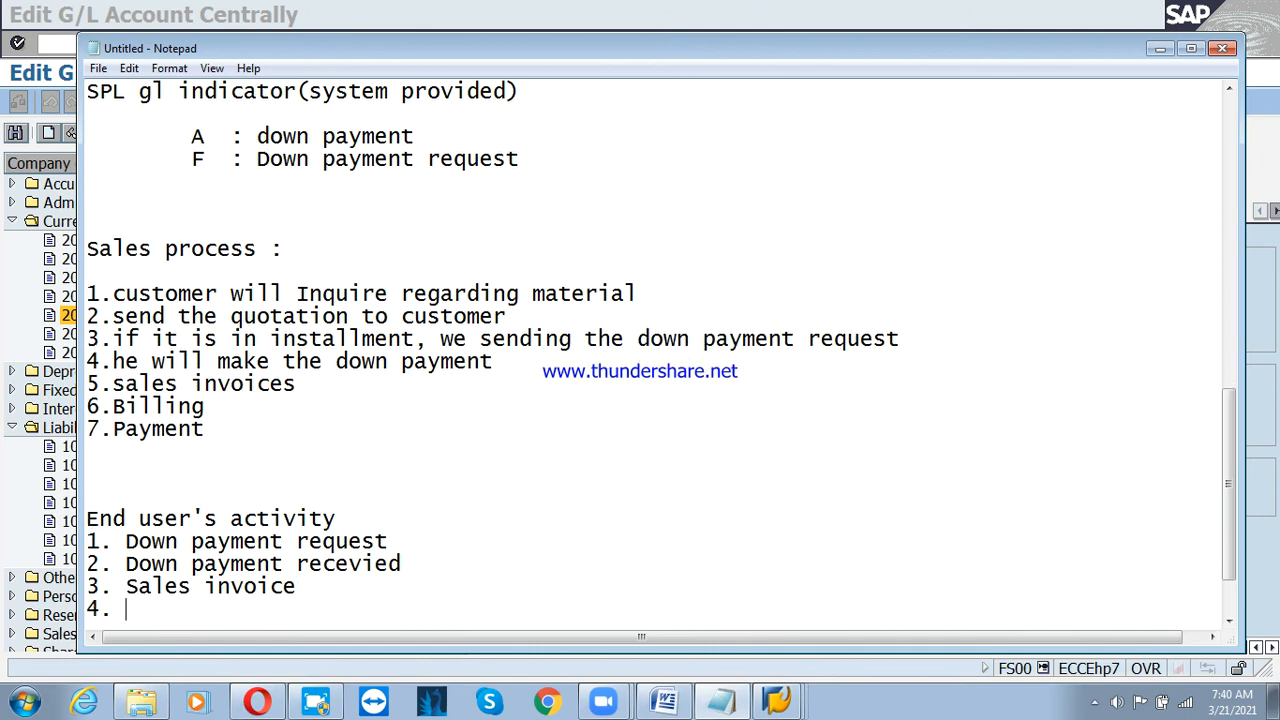
text(Down paym)
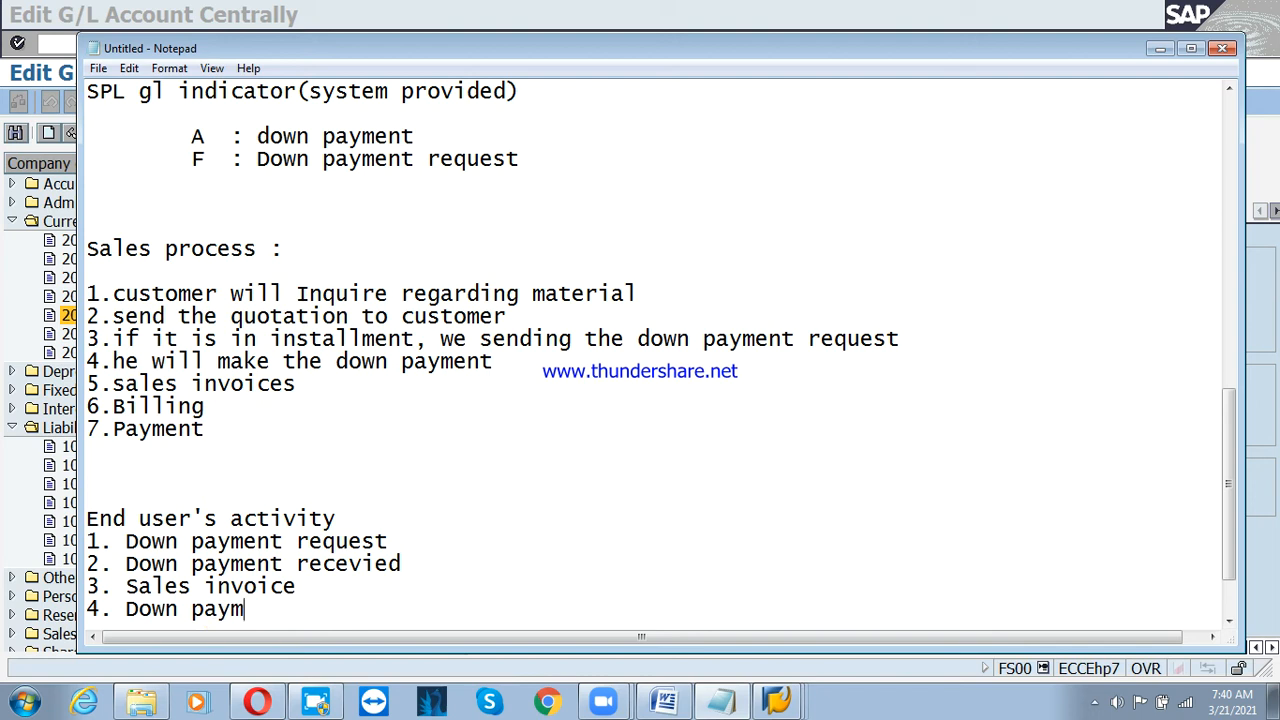
text(ent clea)
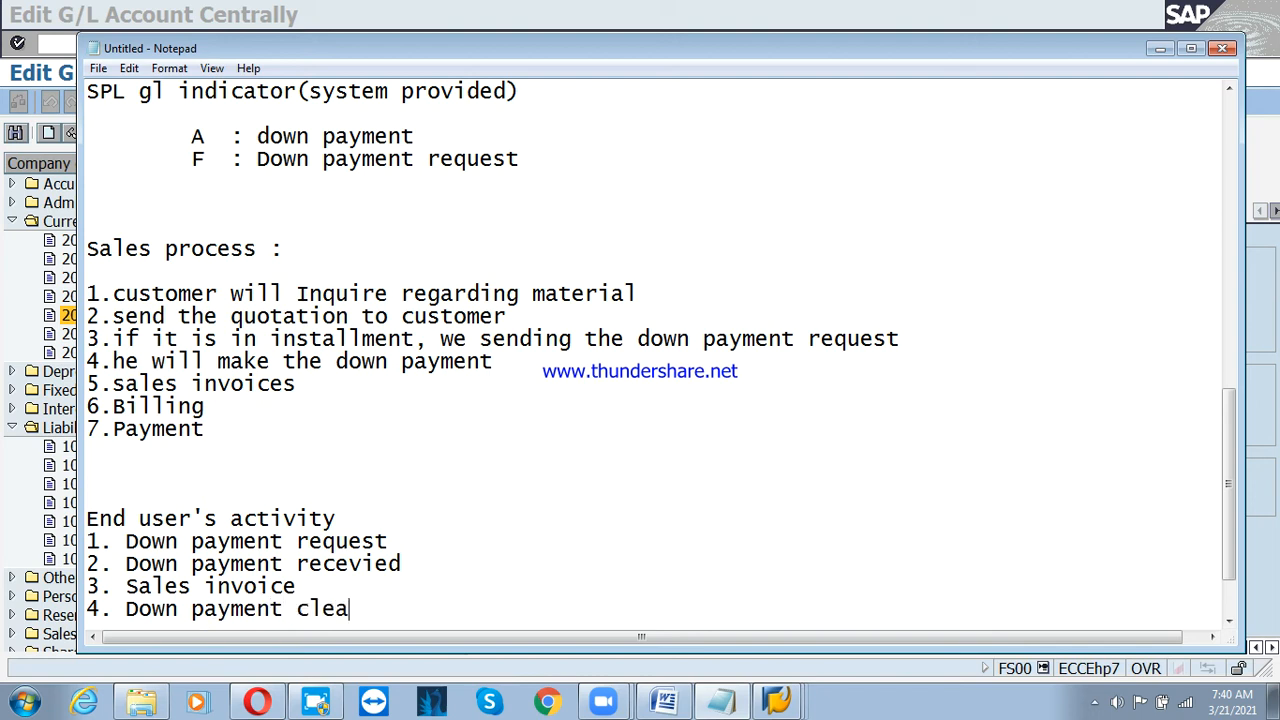
text(red)
Insert an indented note below "2. Down payment recevied" that begins with "after dp received".
key(Up)
key(Up)
key(Right)
key(Right)
key(Right)
key(Return)
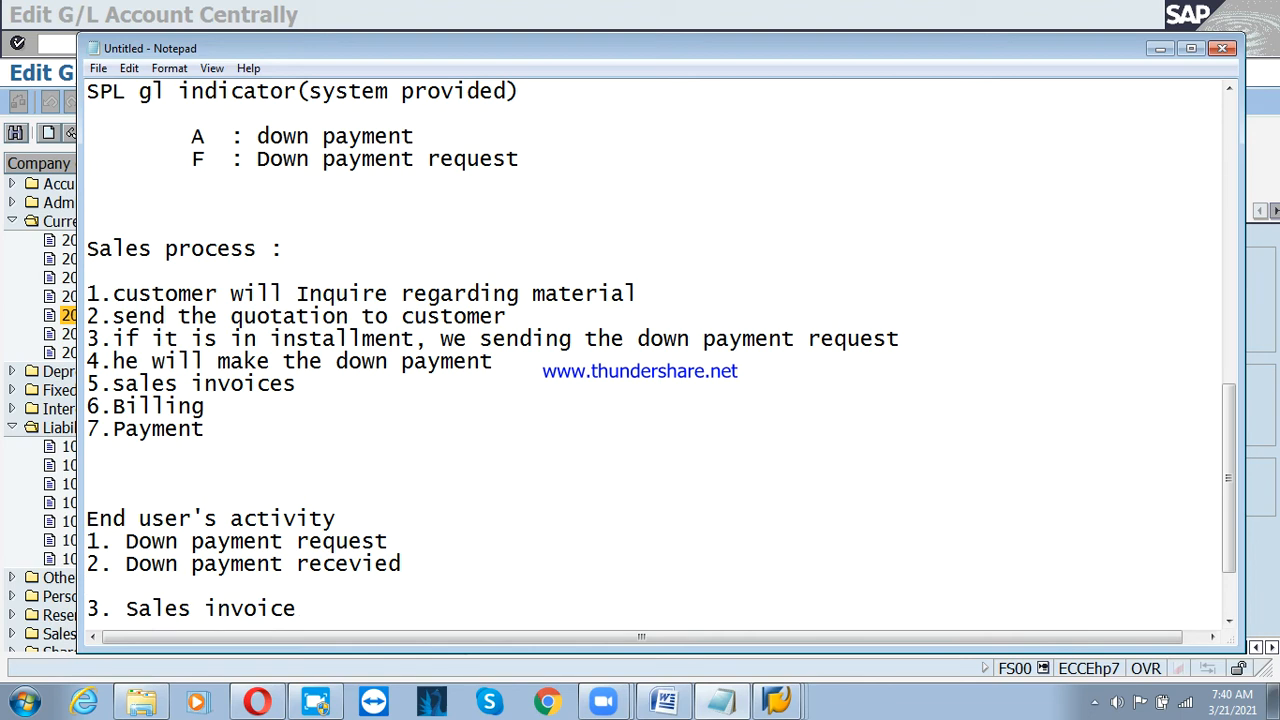
key(Tab)
text(after dp)
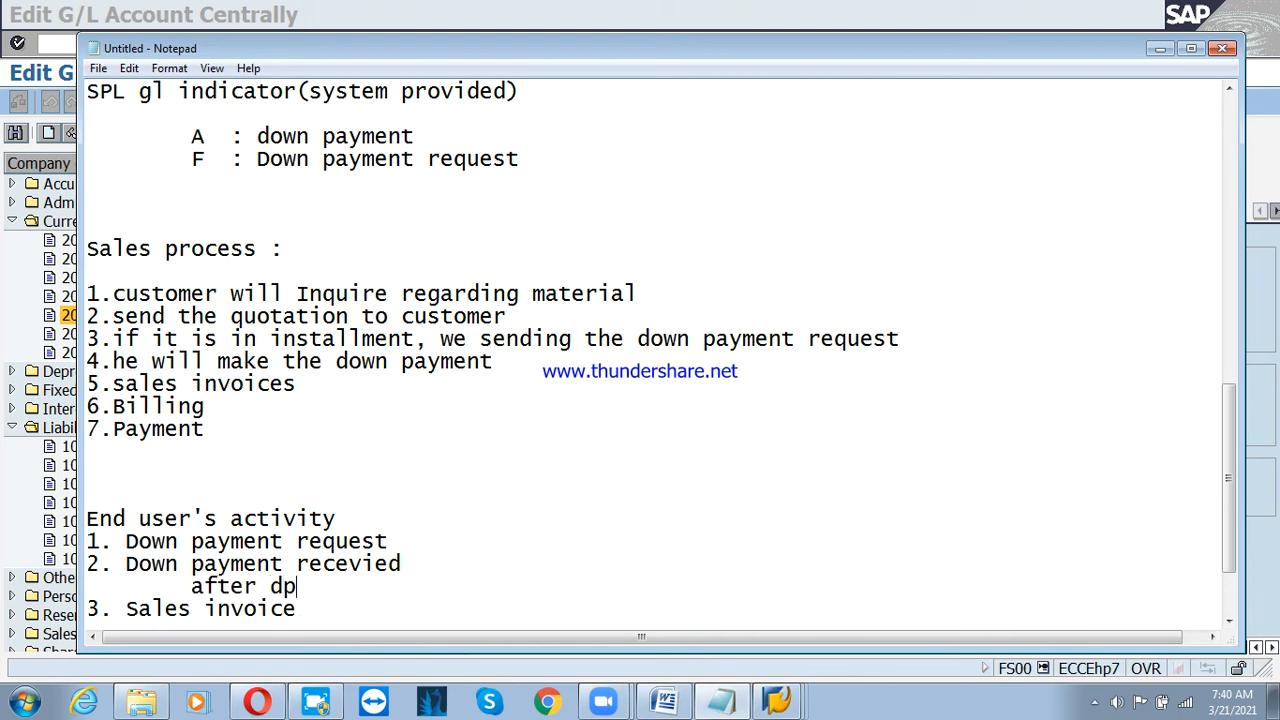
text( received)
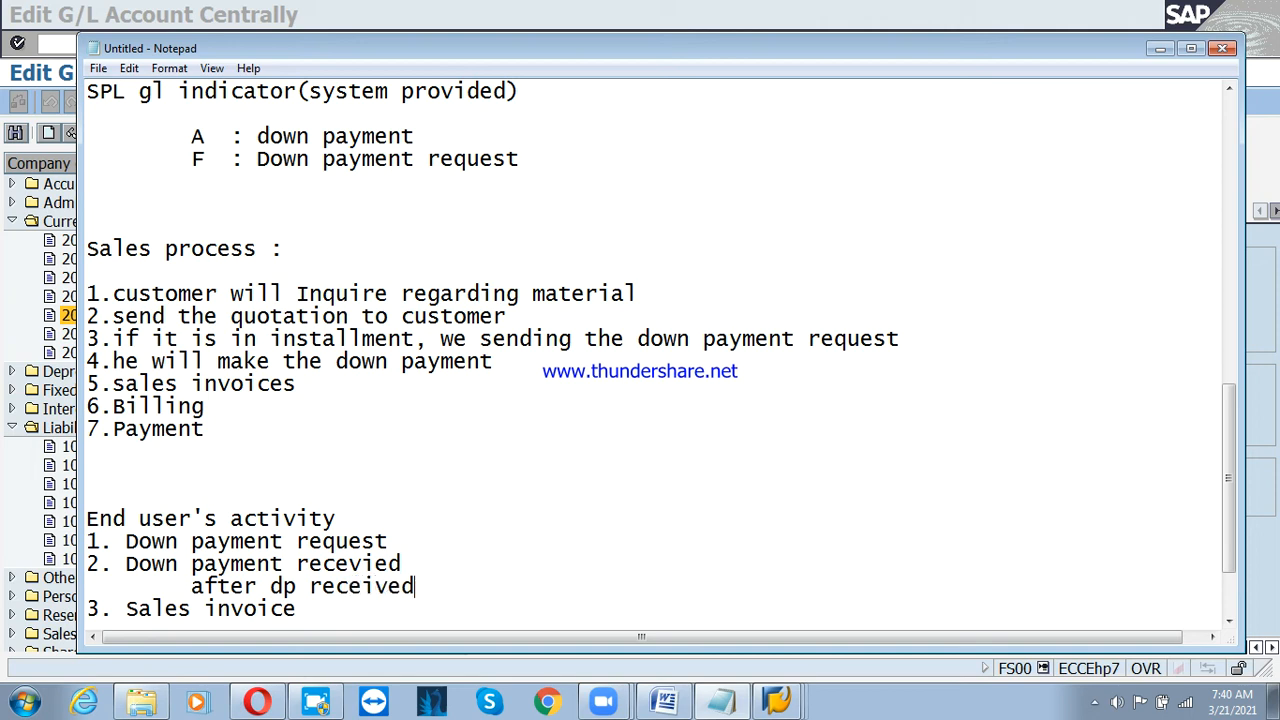
Complete the note under the second activity with ", balance of customer, will get updated at GL level only.".
text(, balance o)
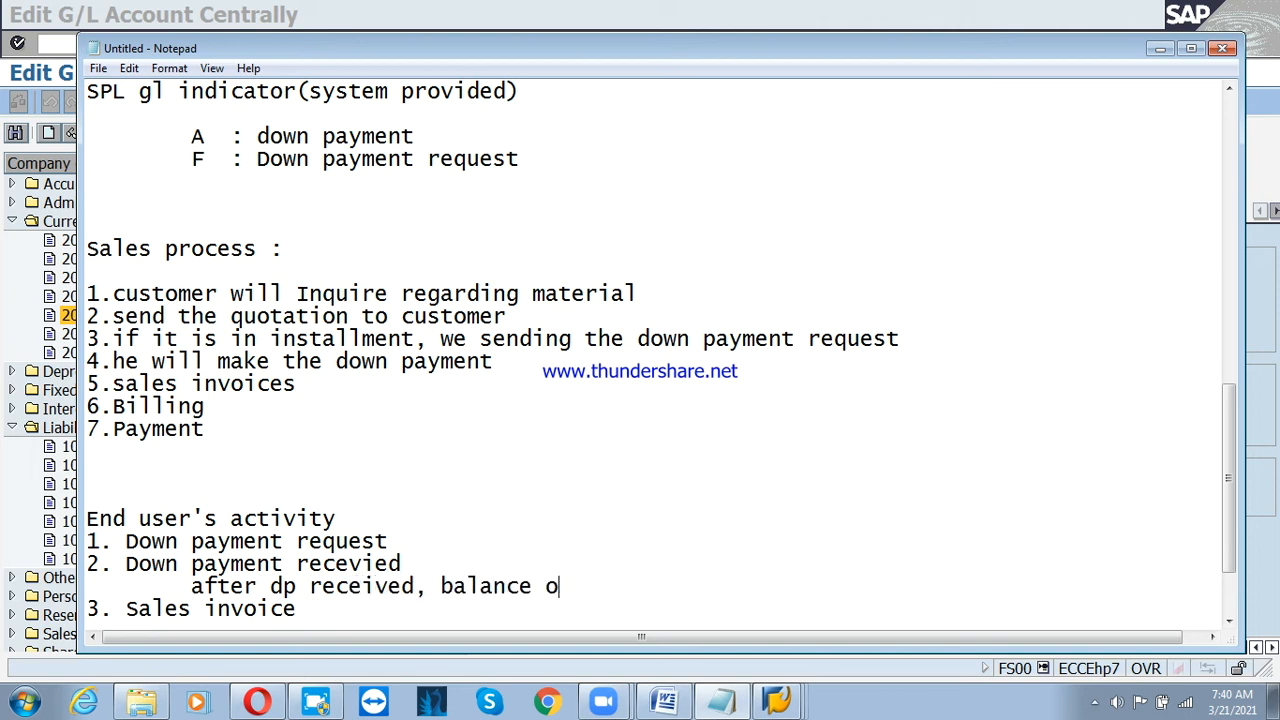
text(f custoer)
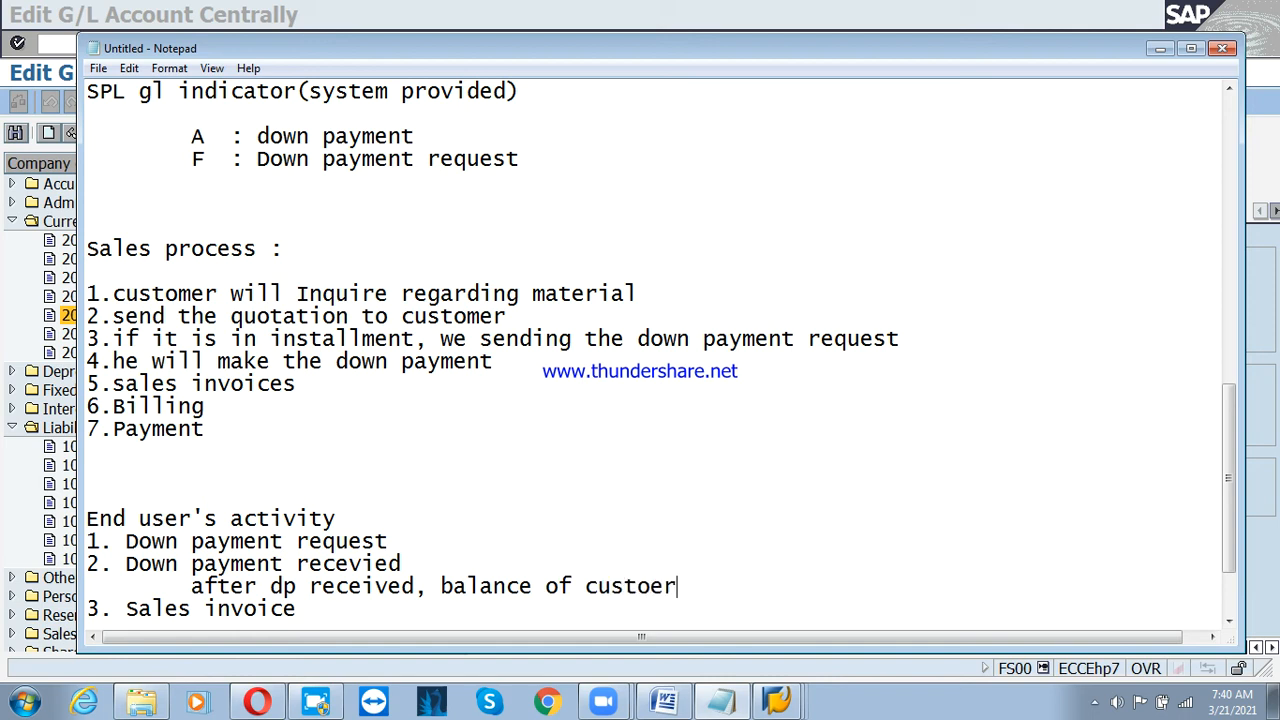
key(BackSpace)
key(BackSpace)
text(mer , will g)
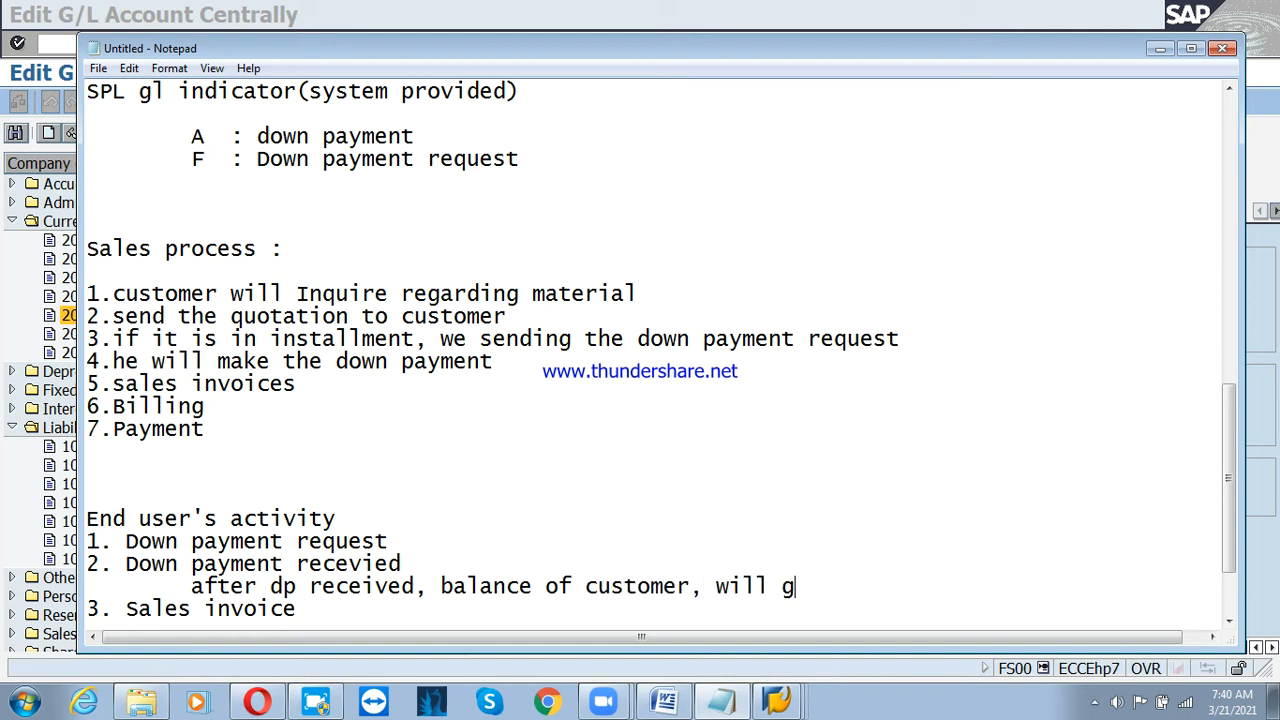
key(BackSpace)
text(get updated at GL )
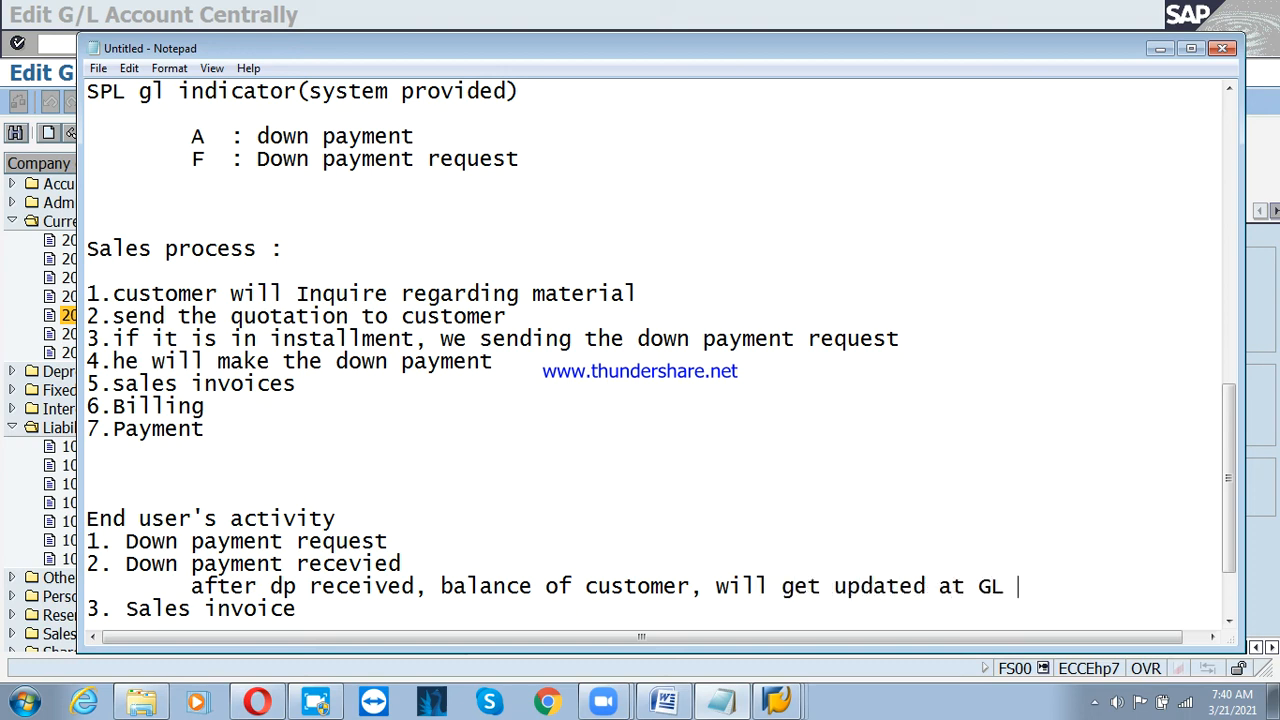
text(level ony)
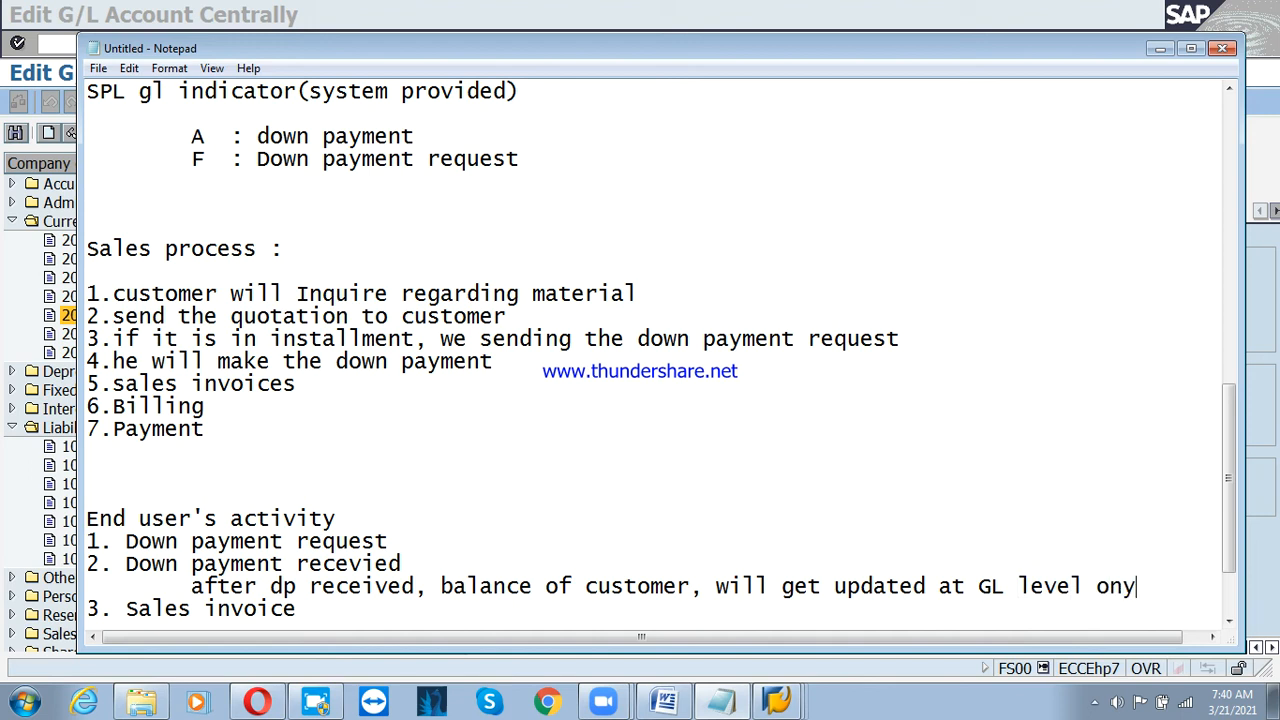
key(BackSpace)
text(ly.)
Add an indented note below "4. Down payment cleared" that begins with "after Dp cleared, balance".
key(Down)
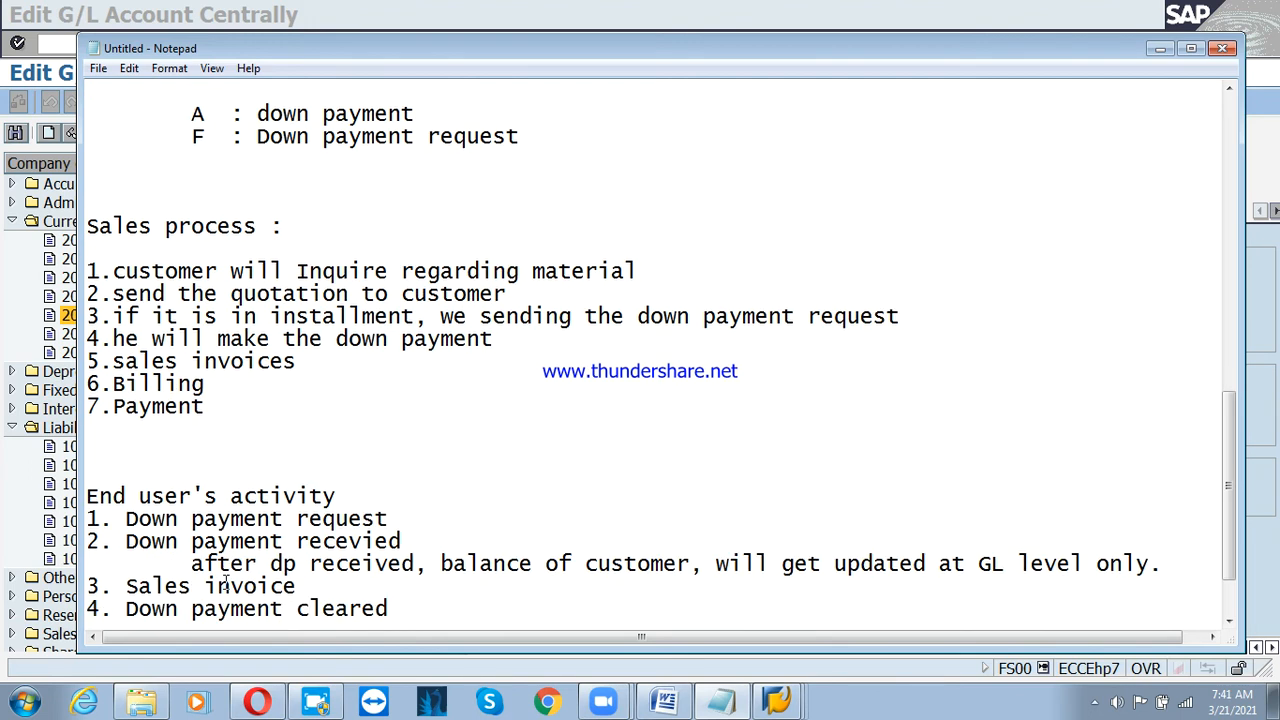
key(Return)
key(Tab)
text(af)
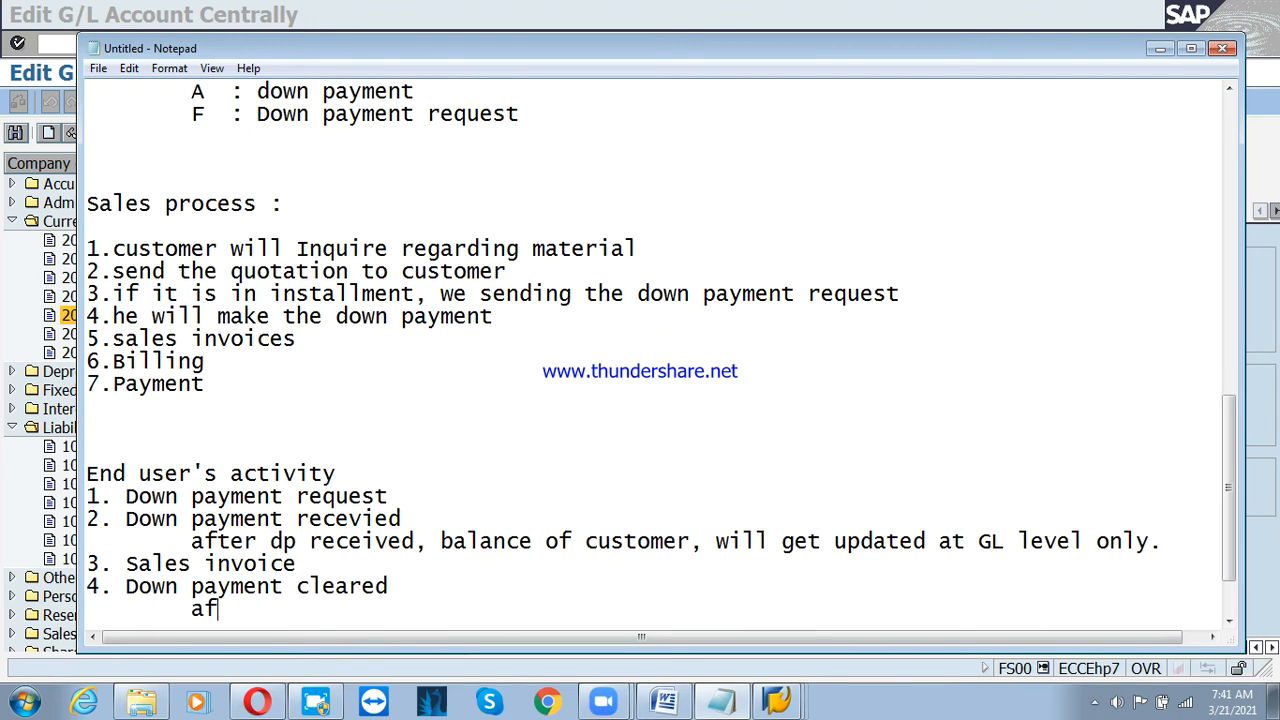
text(ter Dp cl)
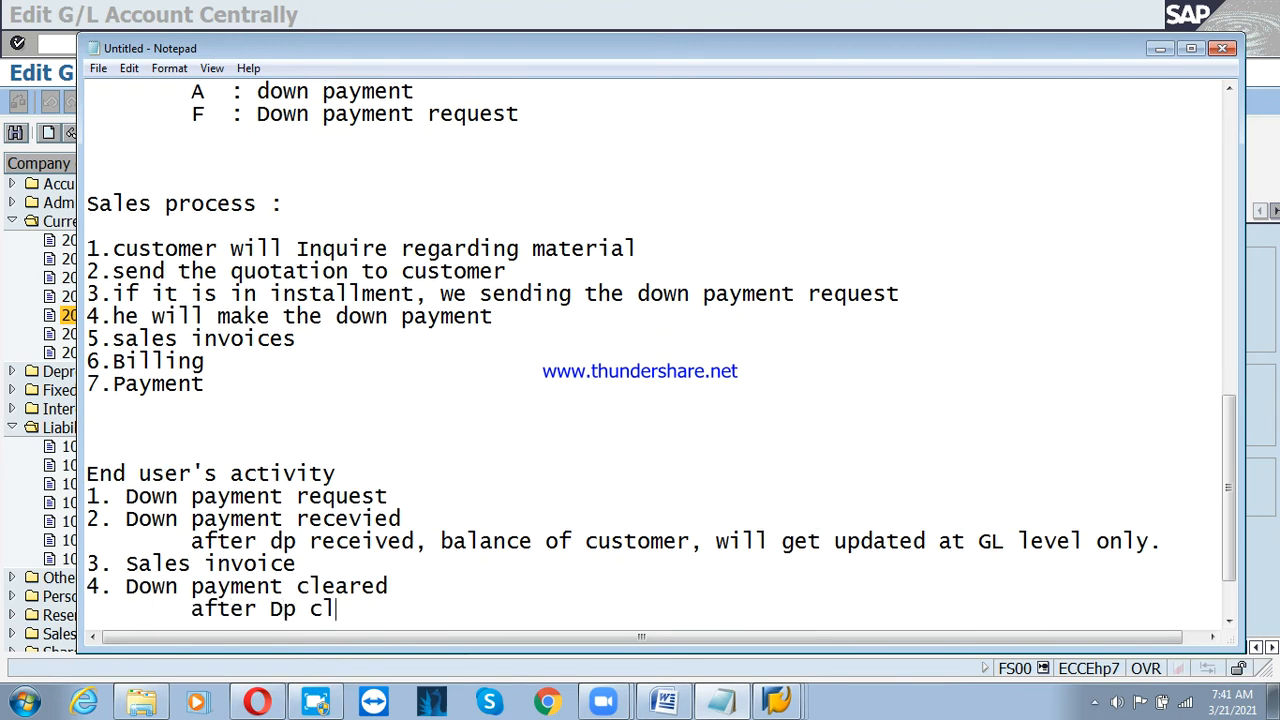
text(eared , balce\)
key(BackSpace)
key(BackSpace)
key(BackSpace)
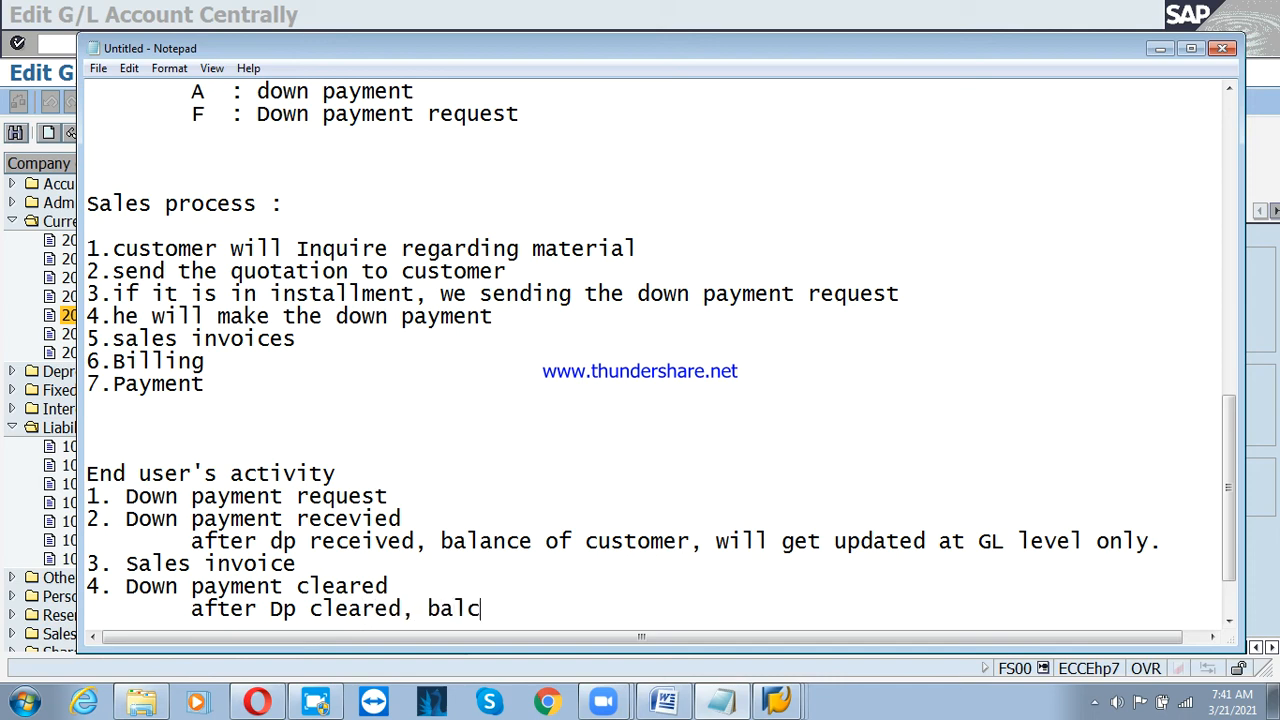
text(ance)
Complete the note under the fourth activity with "get updated at individual customer a/c", followed by a blank line.
text( ge)
key(BackSpace)
text(get updated at )
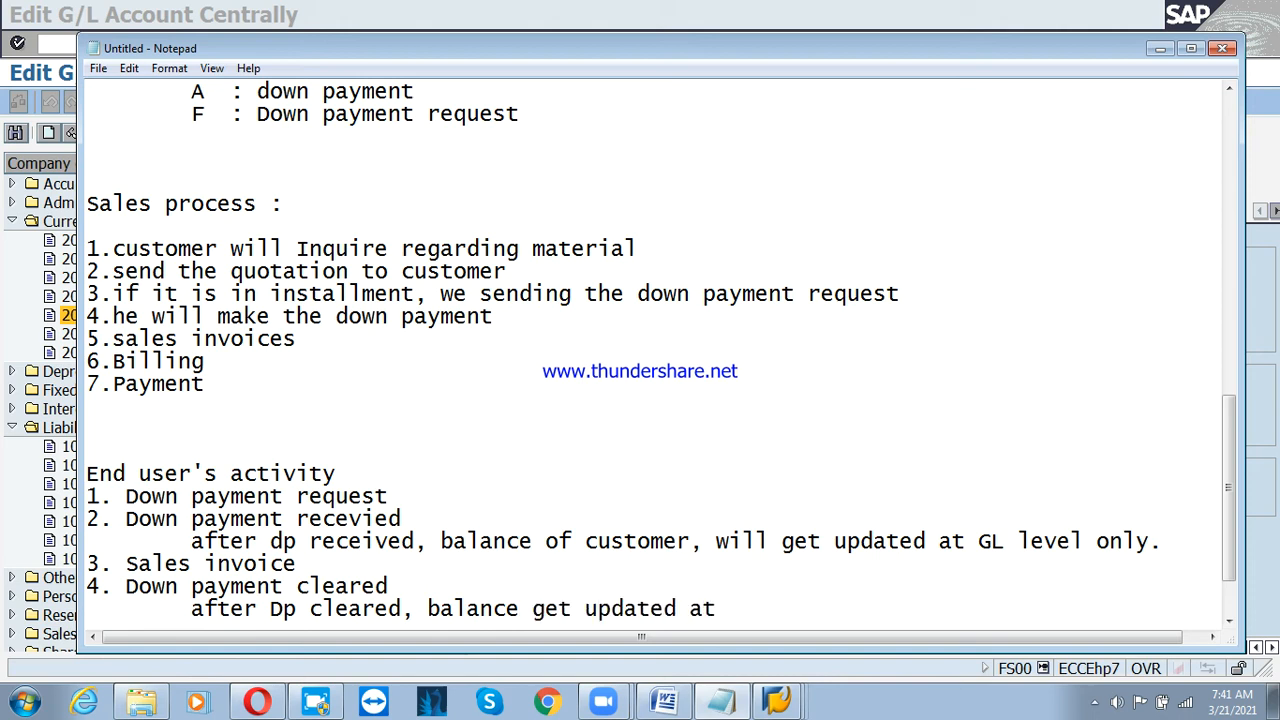
text(individu)
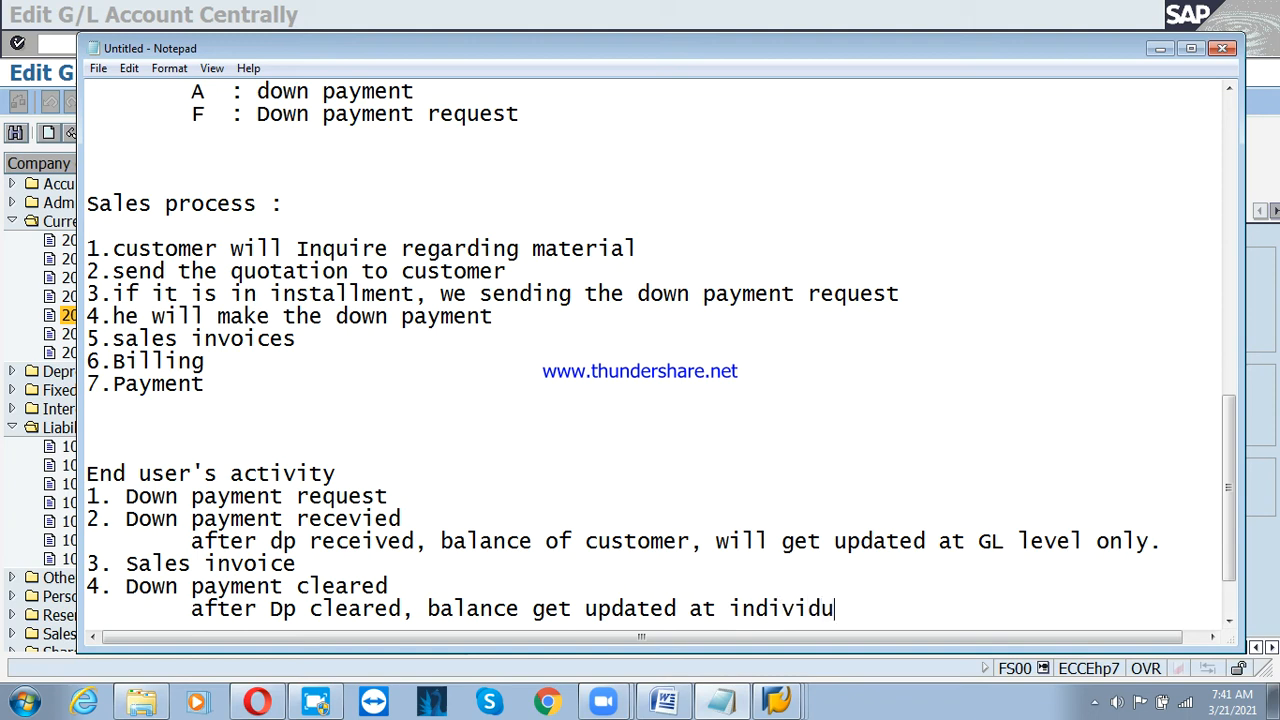
text(al customer a)
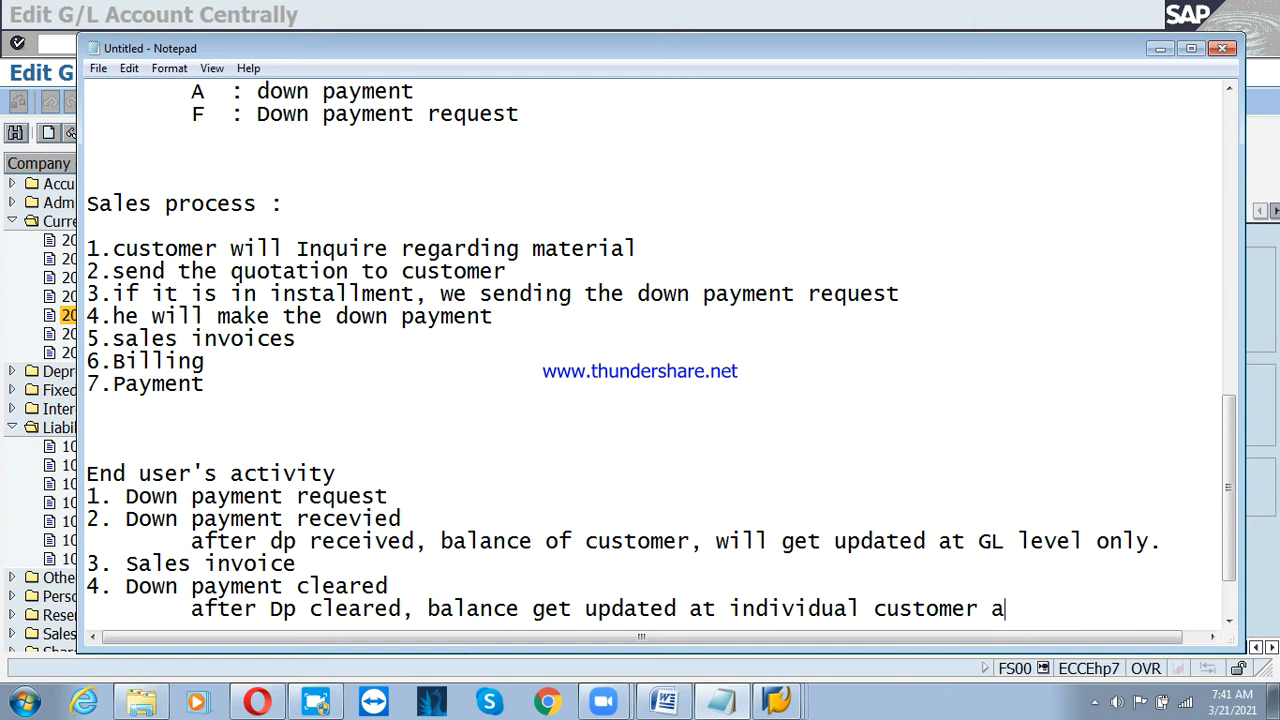
text(/c)
key(Return)
key(Return)
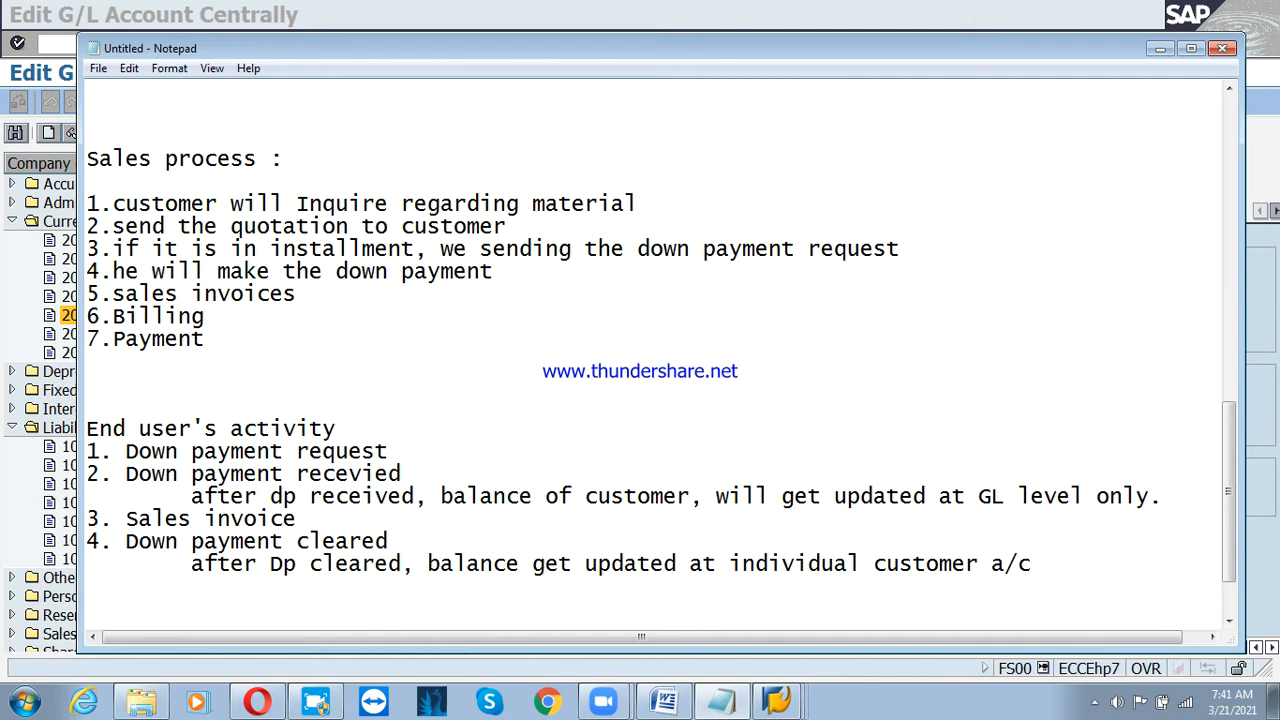
click(205, 22)
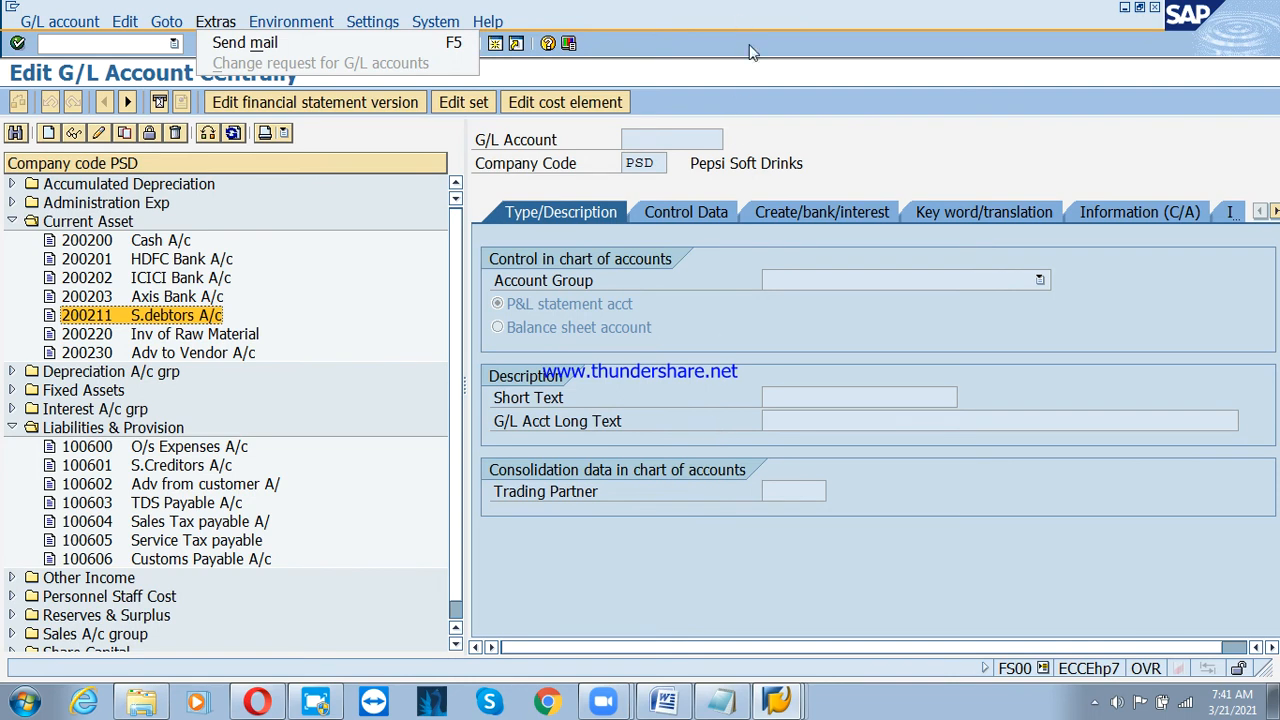
click(743, 15)
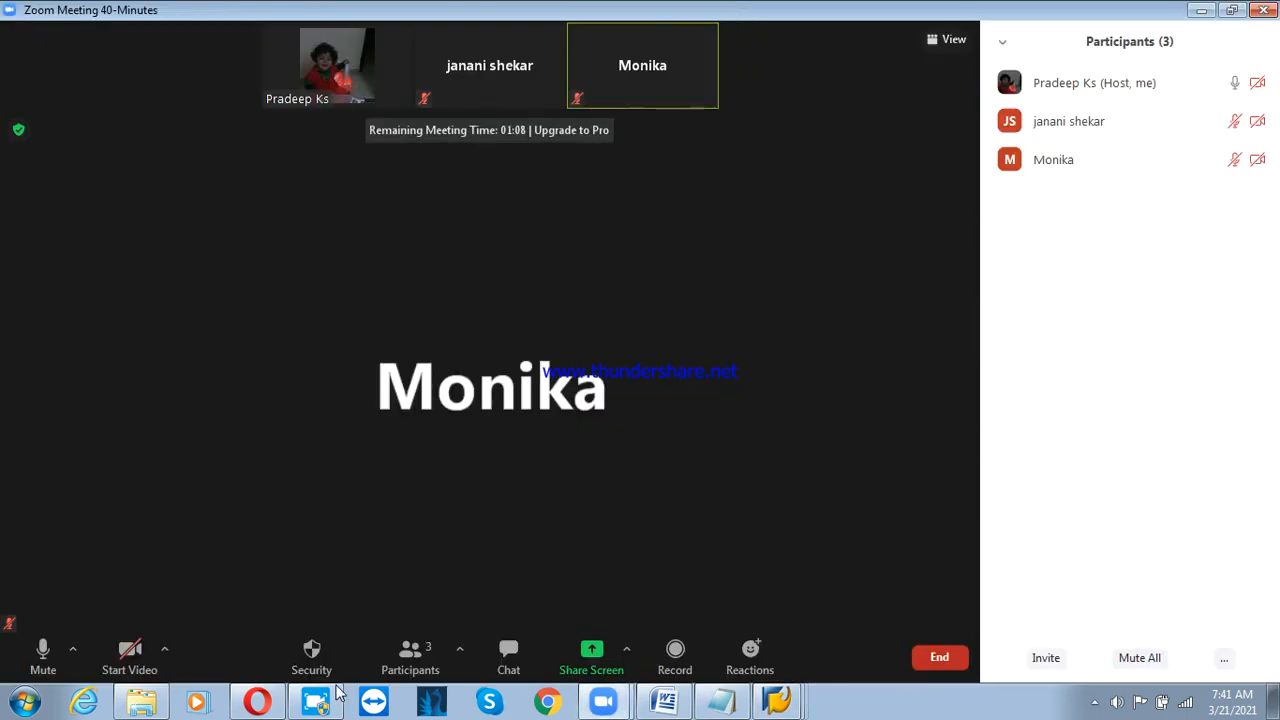
click(320, 704)
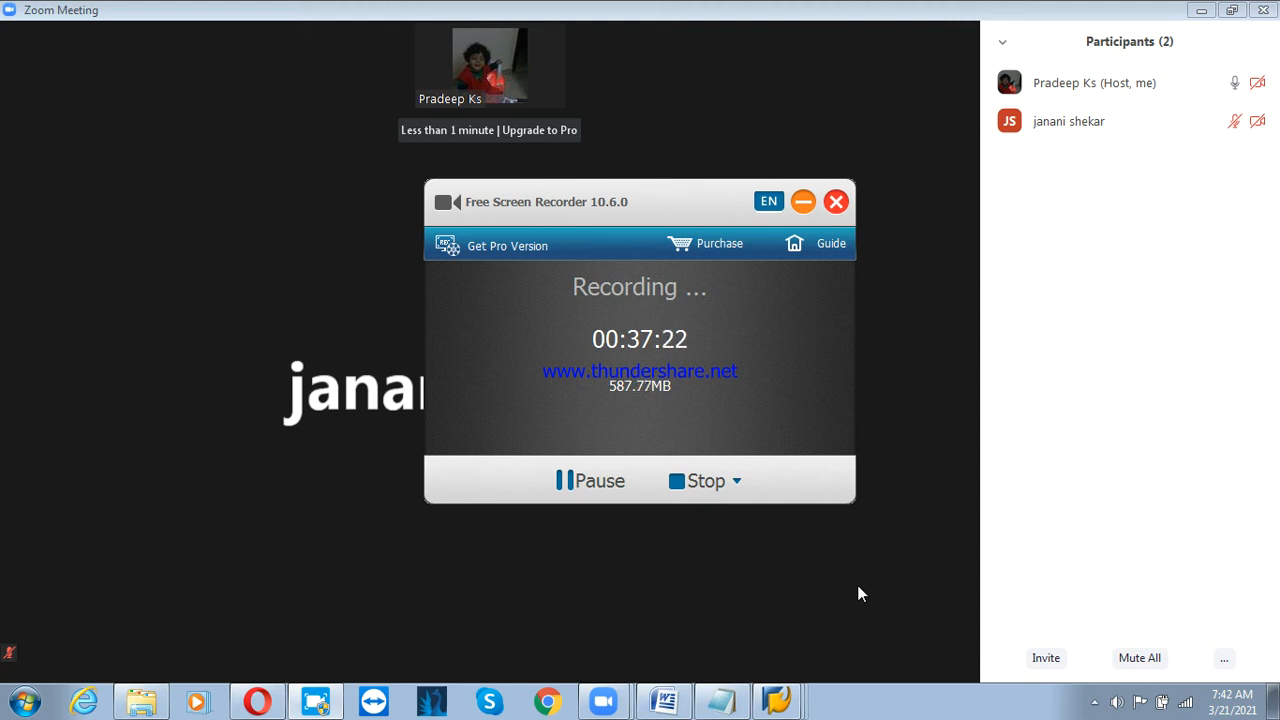
mouse_move(380, 571)
click(301, 546)
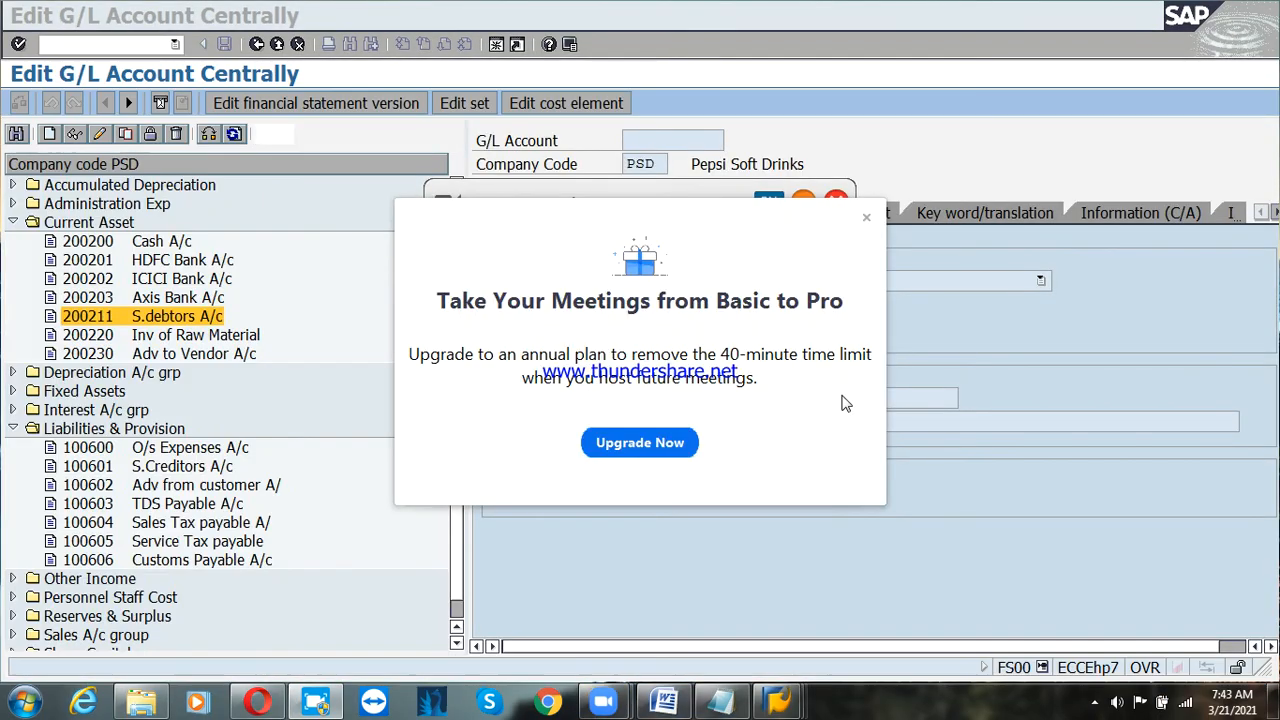
Close the upgrade offer, start the personal Zoom meeting in a maximized window and dismiss the SAP connection error.
click(867, 219)
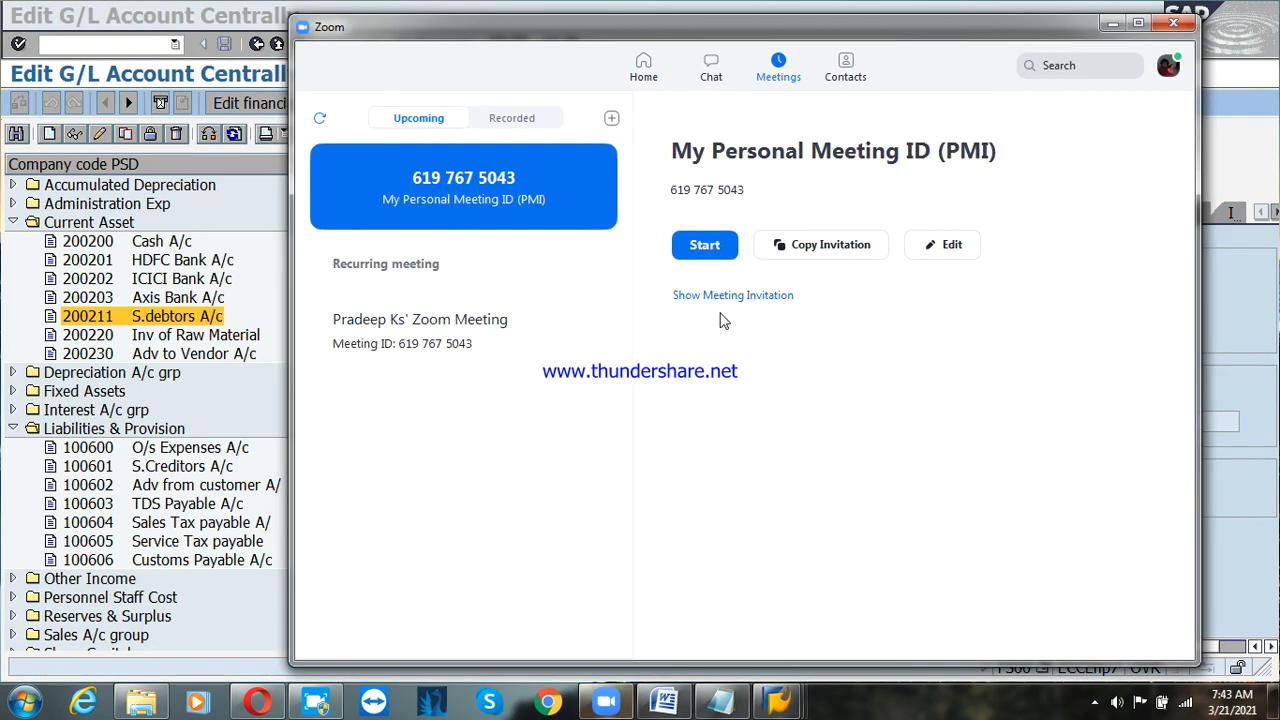
click(705, 245)
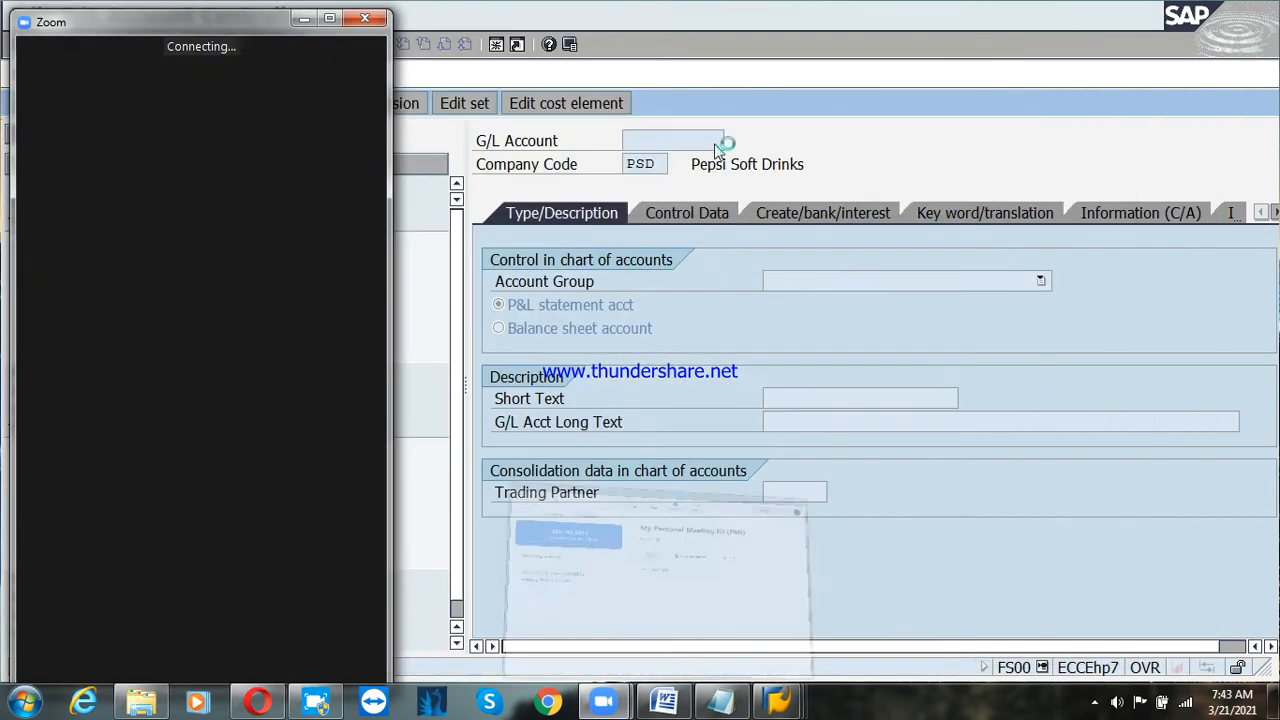
double_click(328, 27)
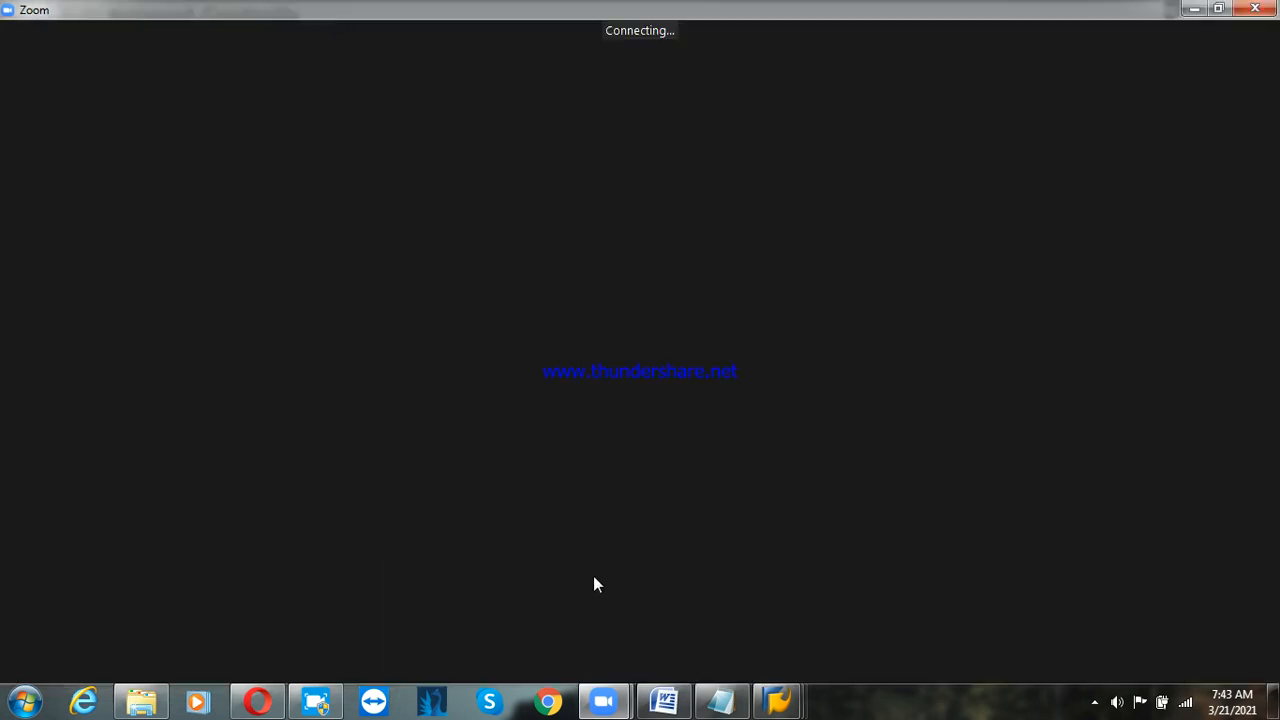
click(616, 306)
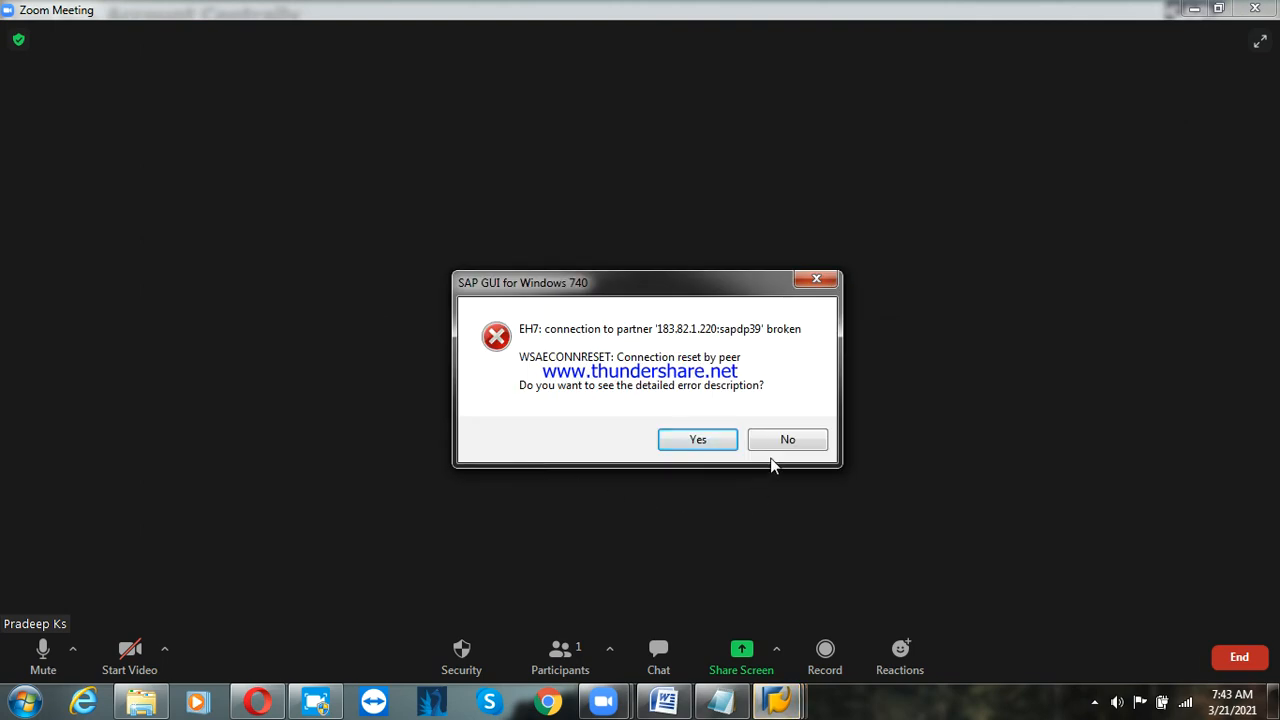
click(725, 444)
click(792, 502)
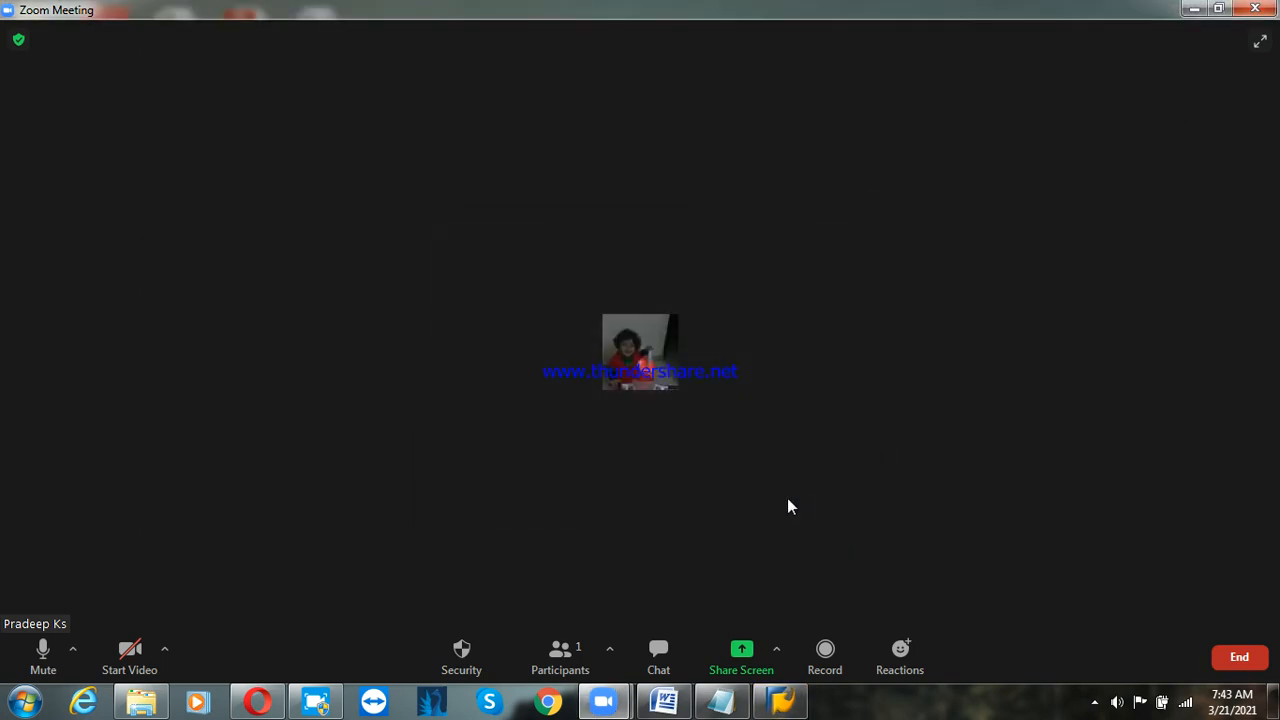
Show the participants list and share the entire screen in the Zoom meeting.
click(575, 660)
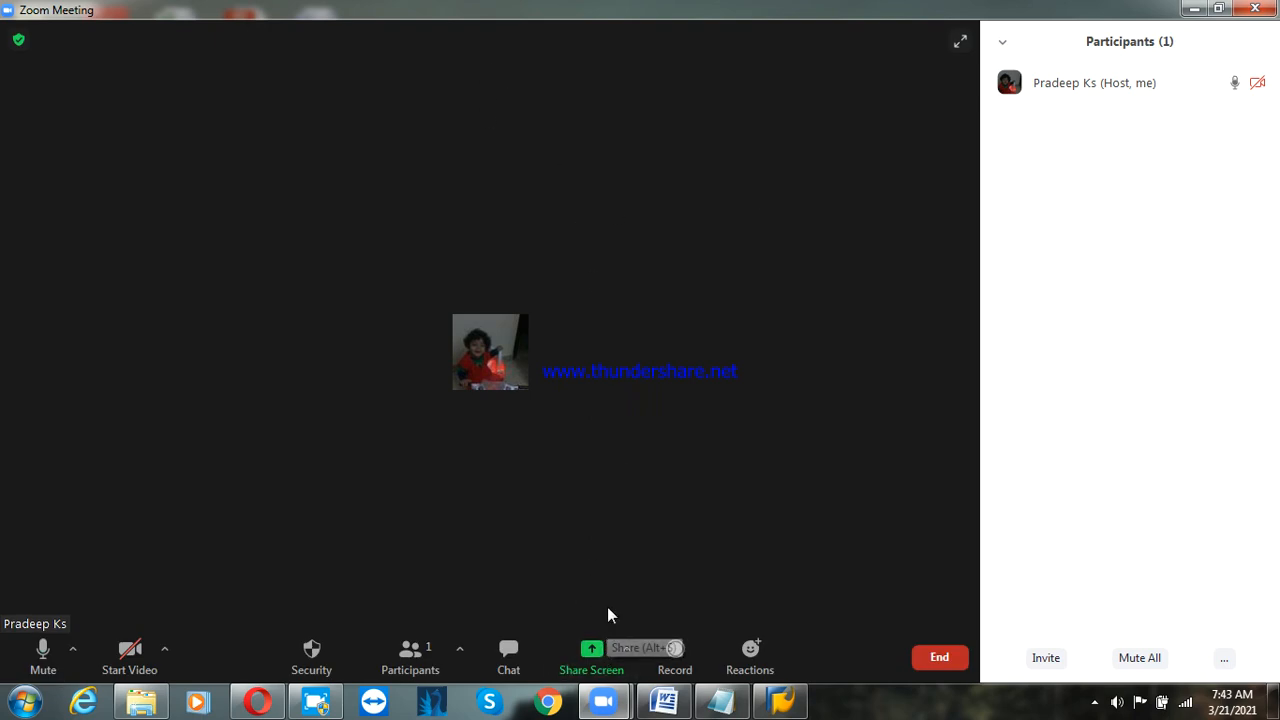
click(592, 660)
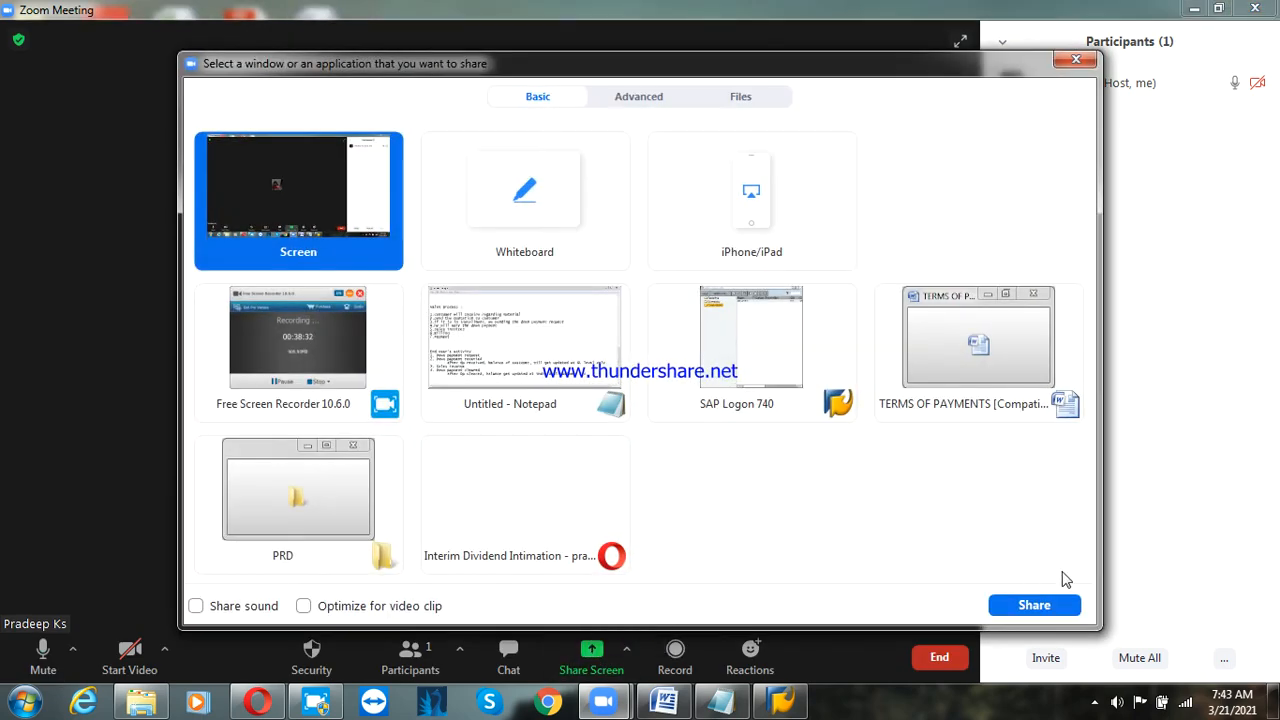
click(1034, 606)
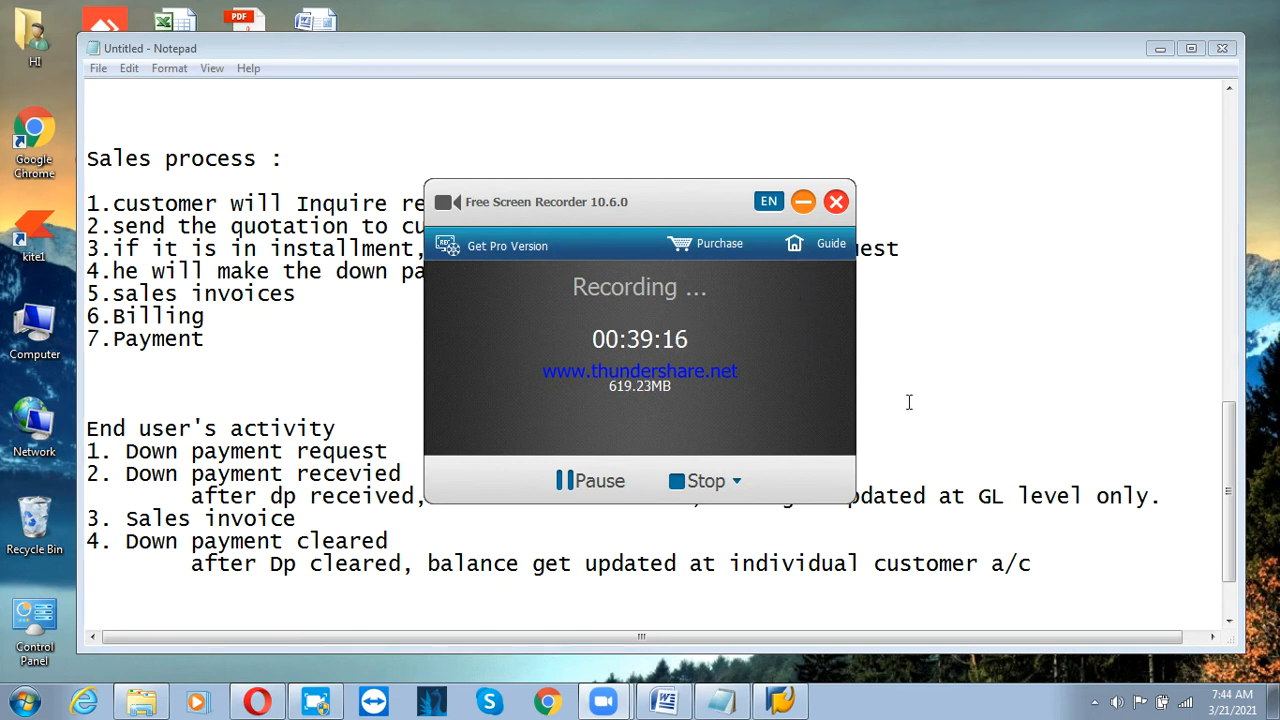
Minimize the Notepad notes and open the SAP ECC connection from SAP Logon.
click(1026, 377)
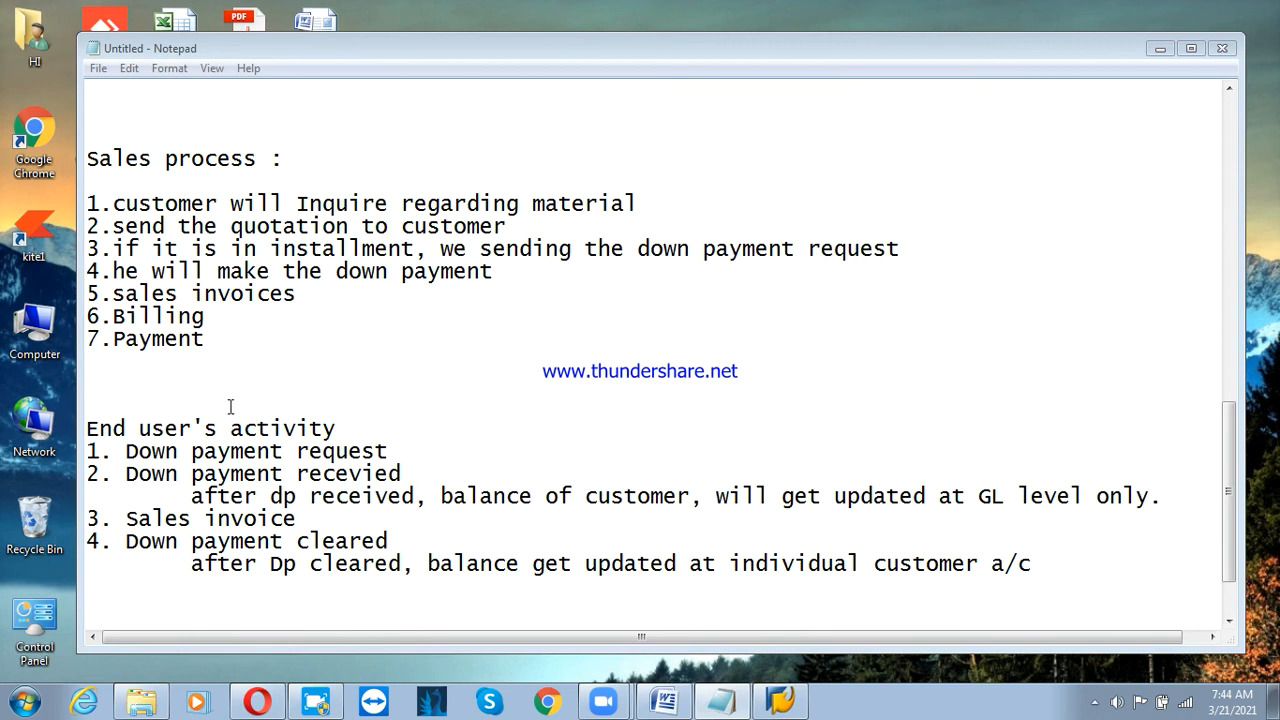
click(1160, 48)
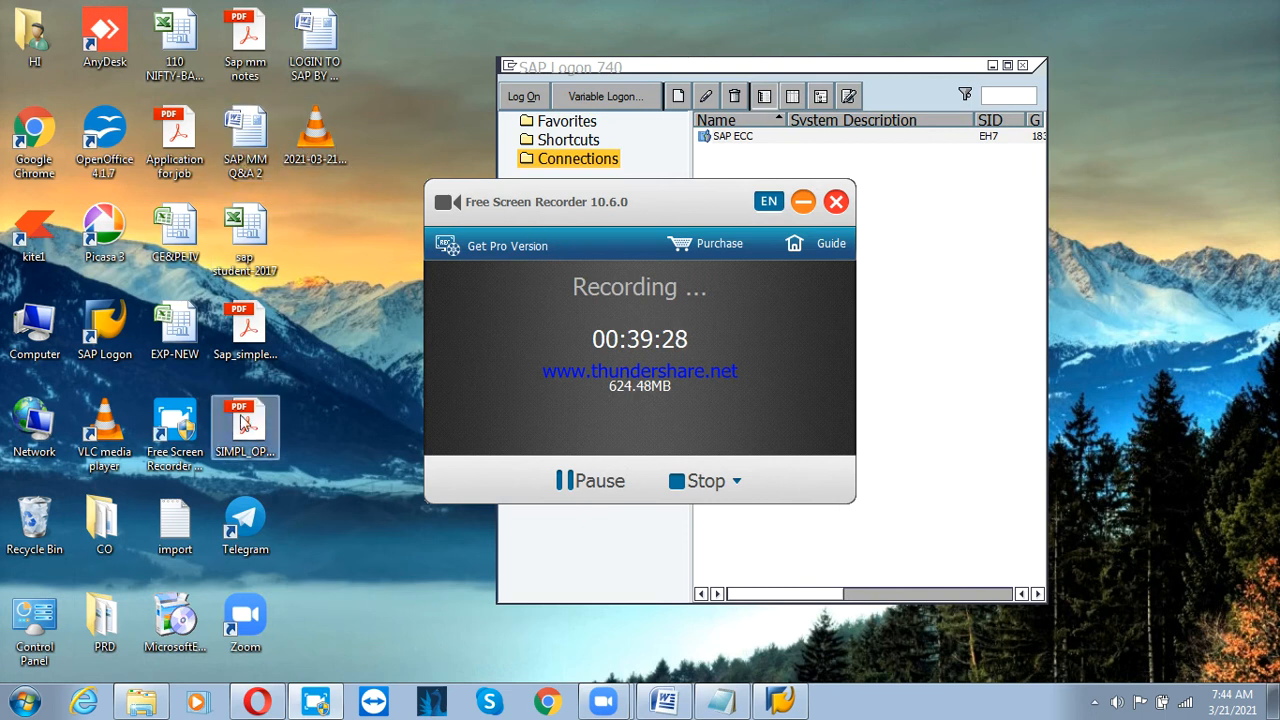
double_click(110, 335)
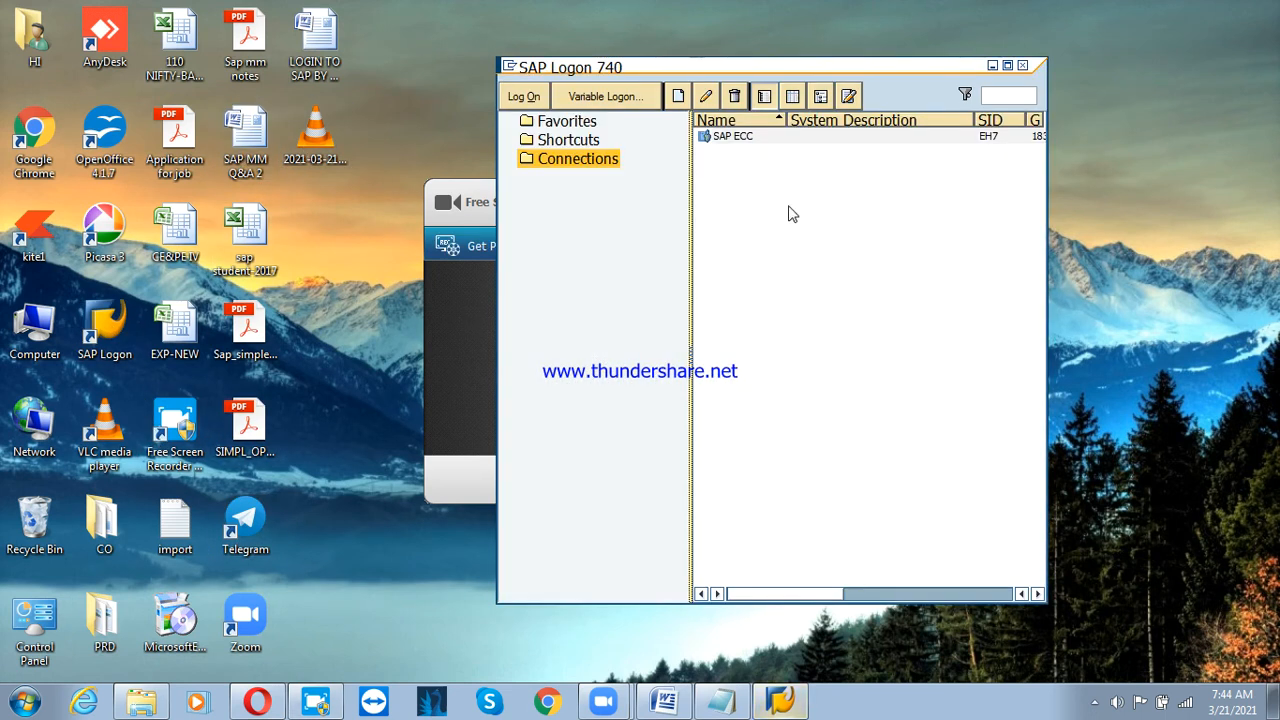
double_click(734, 138)
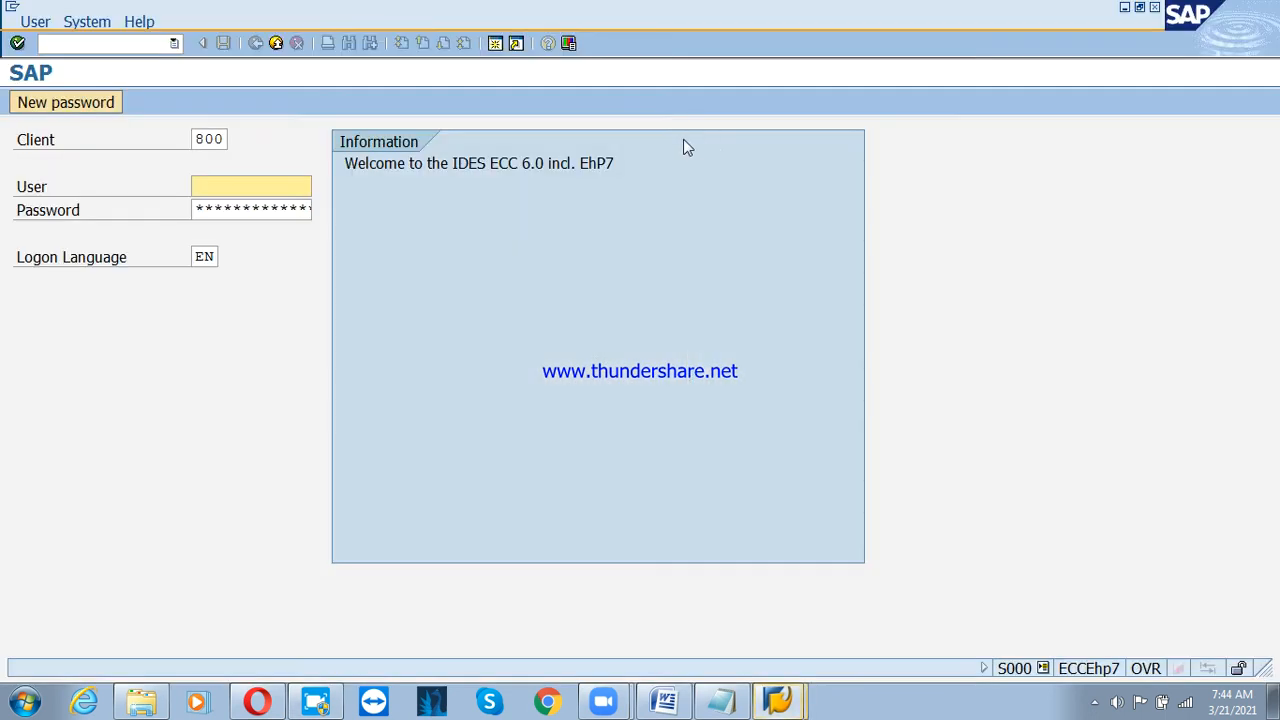
Log on to client 800 as user3 with the account password.
text(user3)
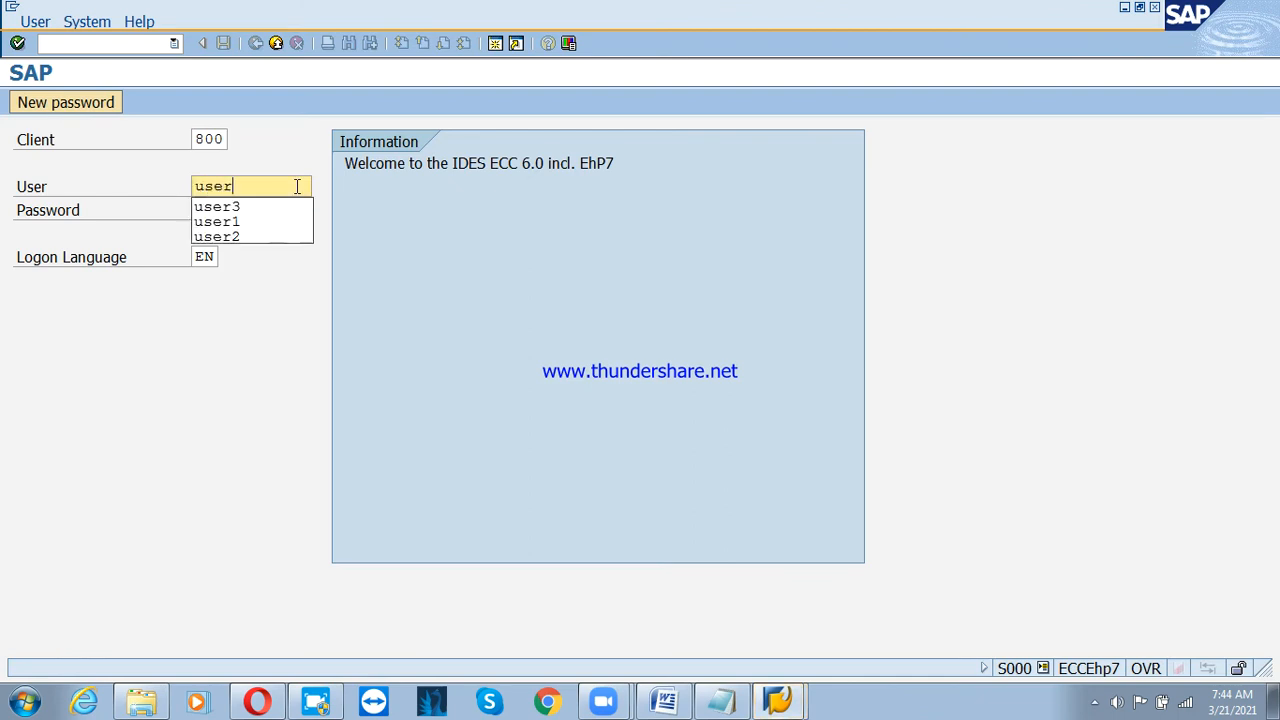
key(Tab)
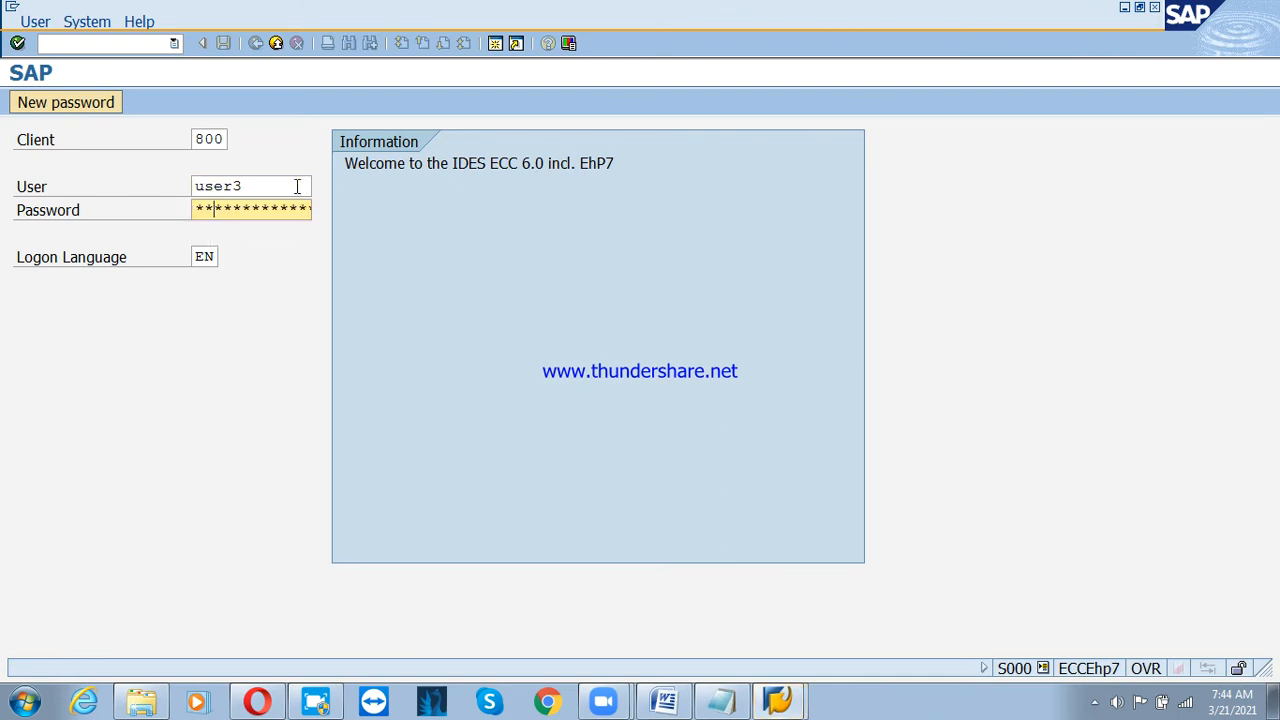
text(*********)
key(Return)
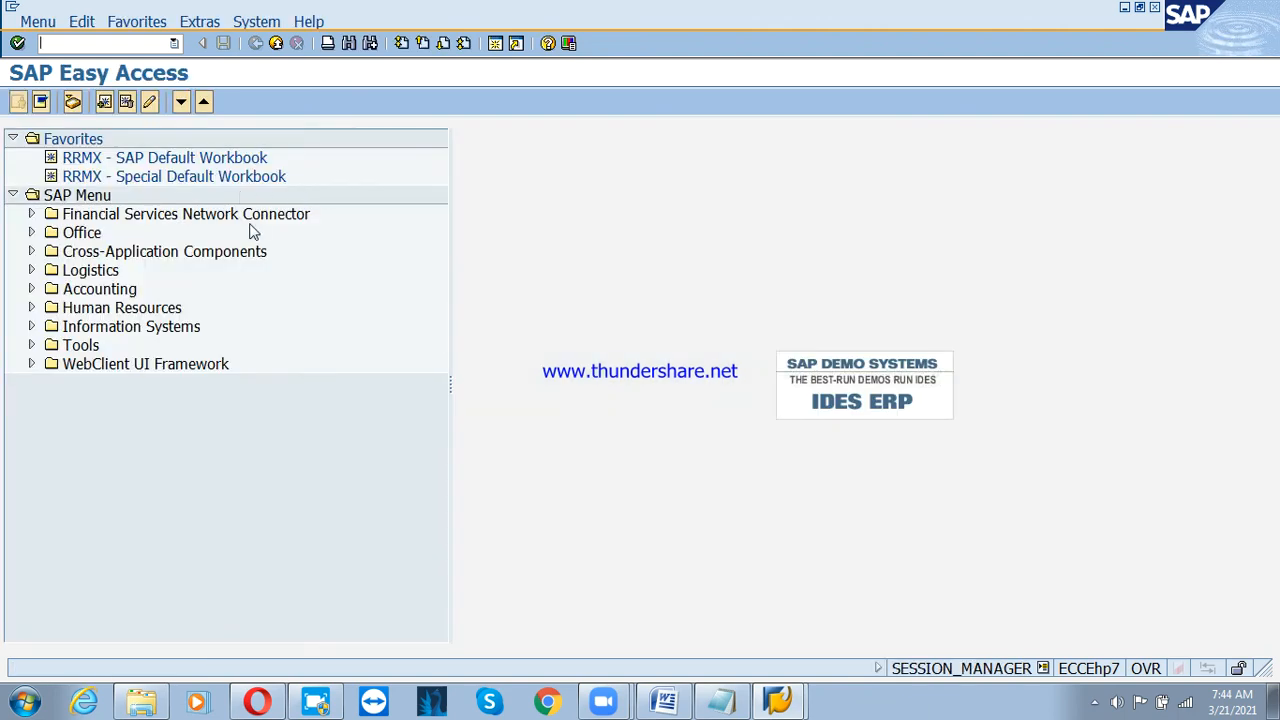
Review the s.debtors and Adv from customer accounts and the special G/L indicators in the Notepad notes, then return to SAP.
click(721, 699)
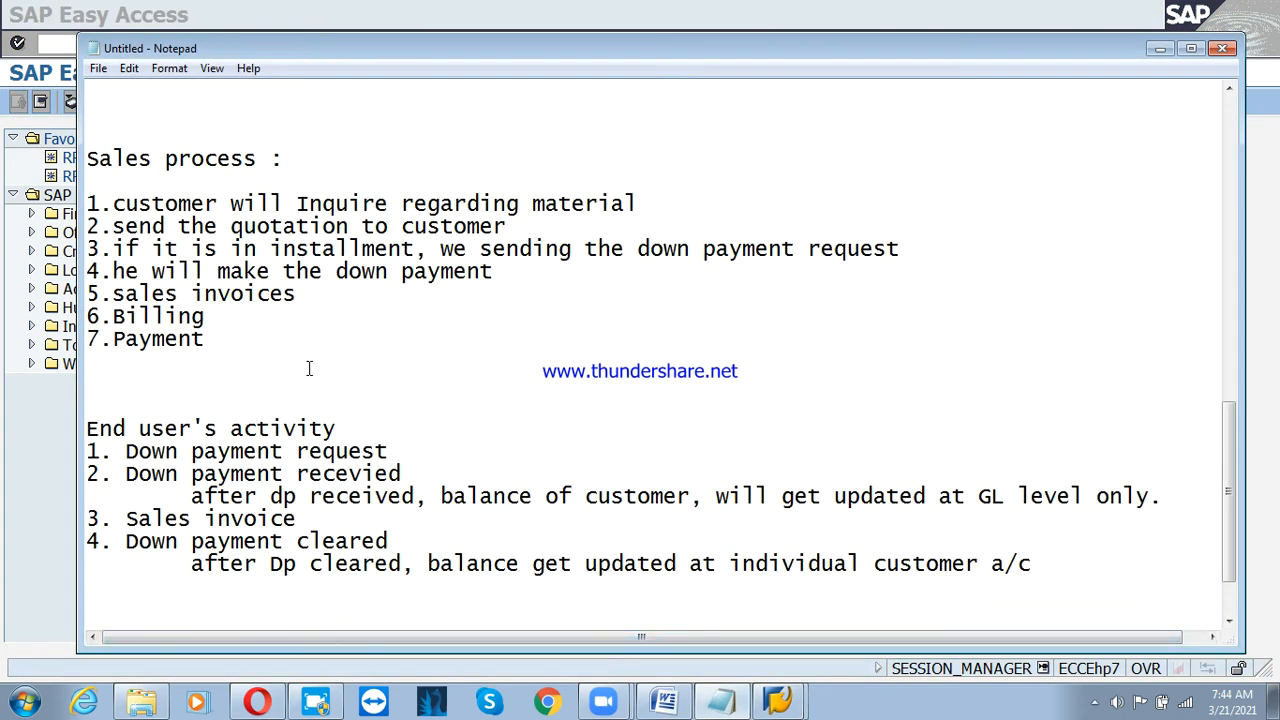
scroll(300, 365, up, 4)
drag(297, 158, 406, 159)
drag(637, 203, 756, 206)
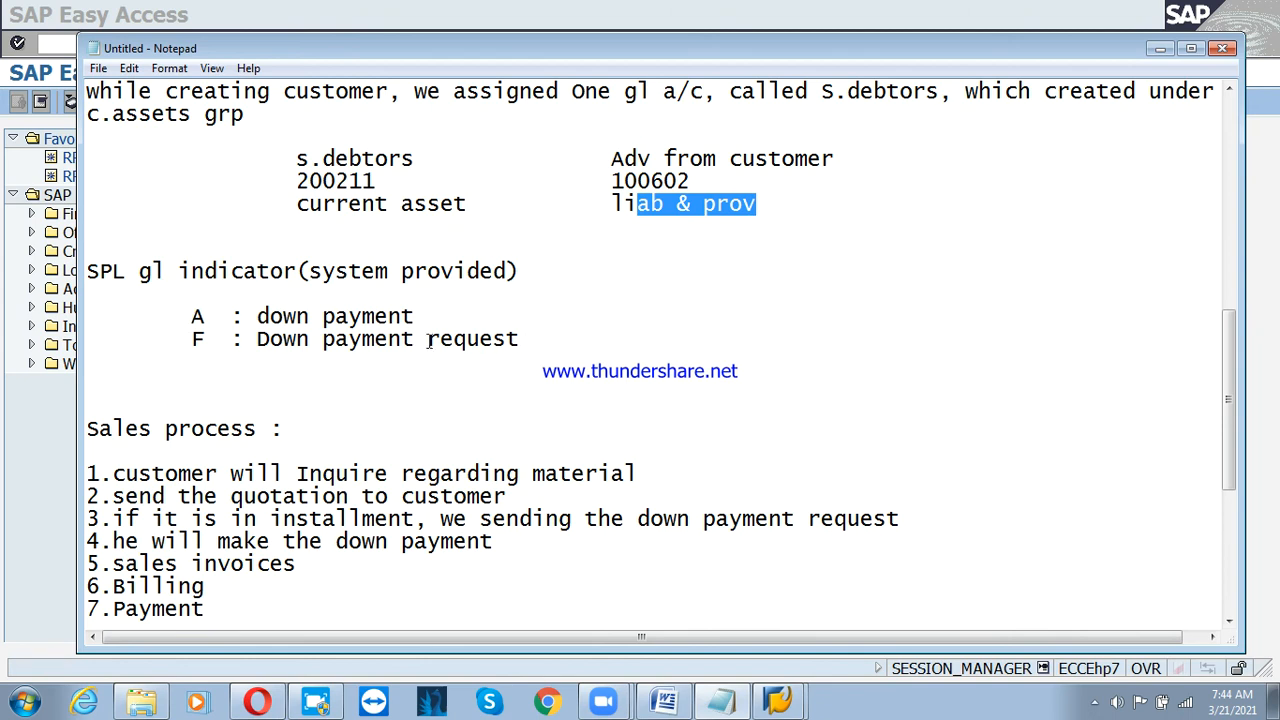
click(18, 467)
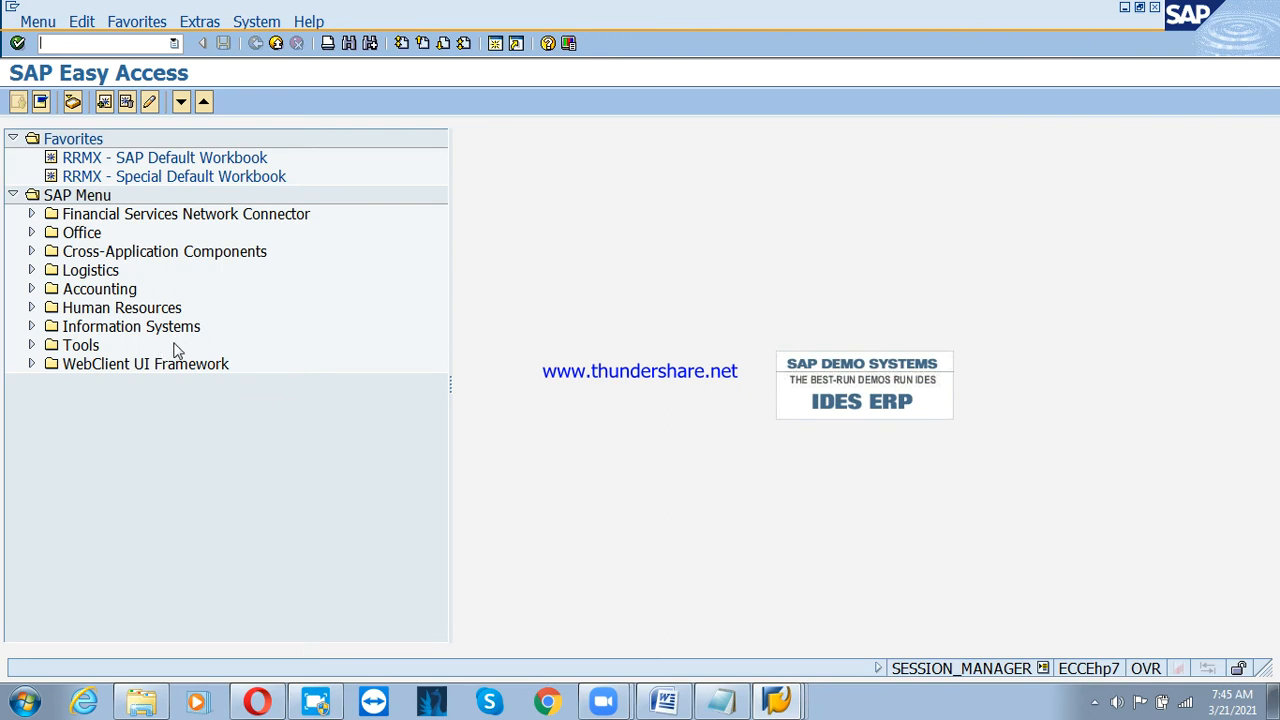
Run transaction spro and open the SAP Reference IMG.
click(100, 43)
text(spro)
key(Return)
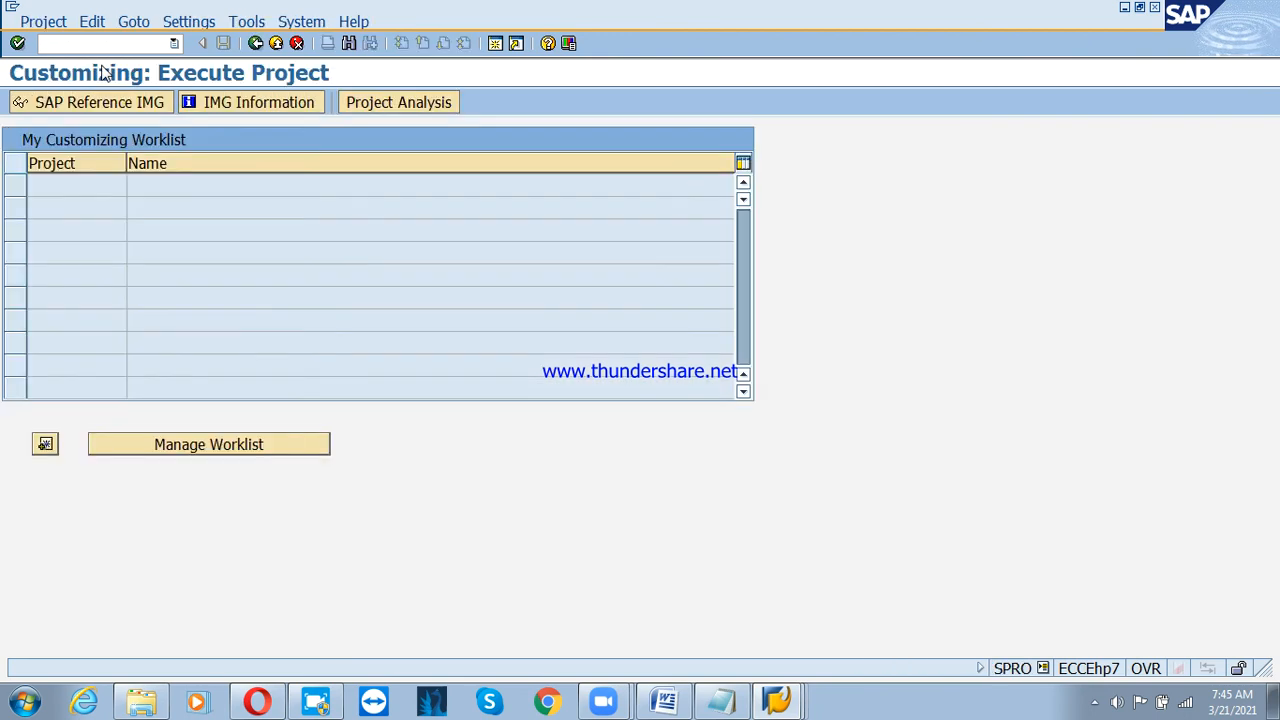
key(F5)
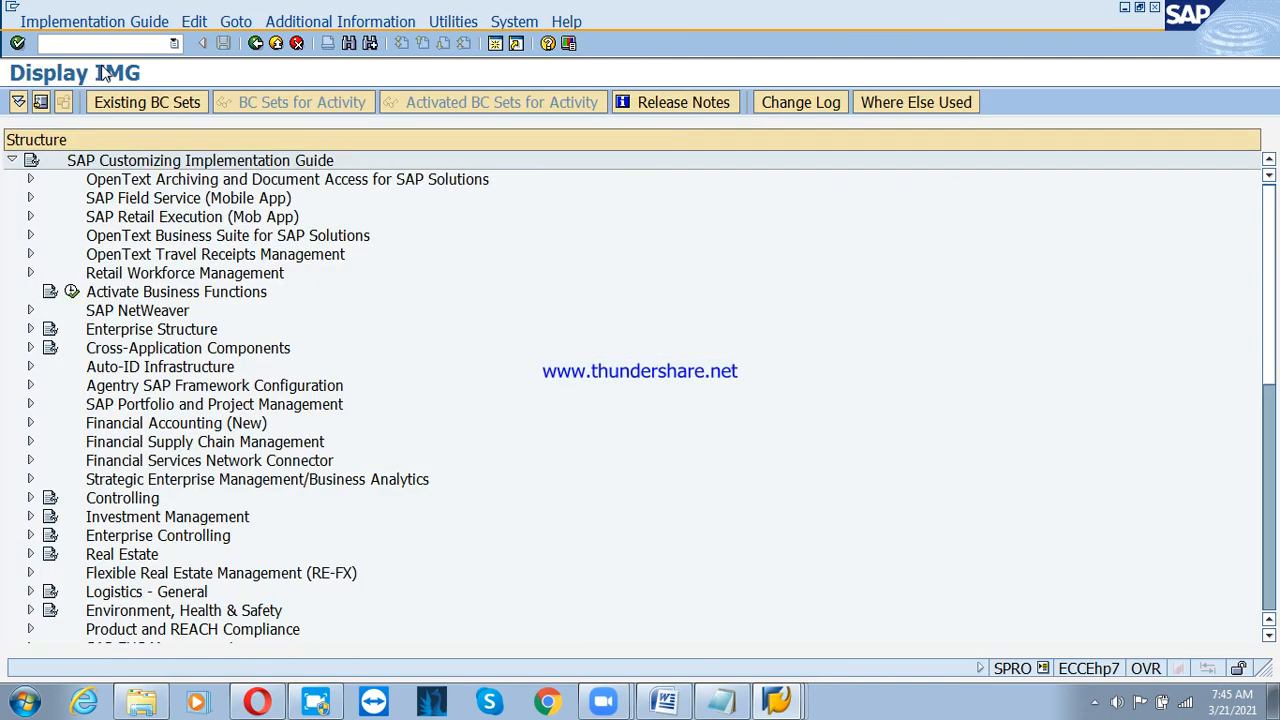
Display the keys as additional information in the IMG structure and widen the Additional information column.
click(297, 22)
mouse_move(318, 41)
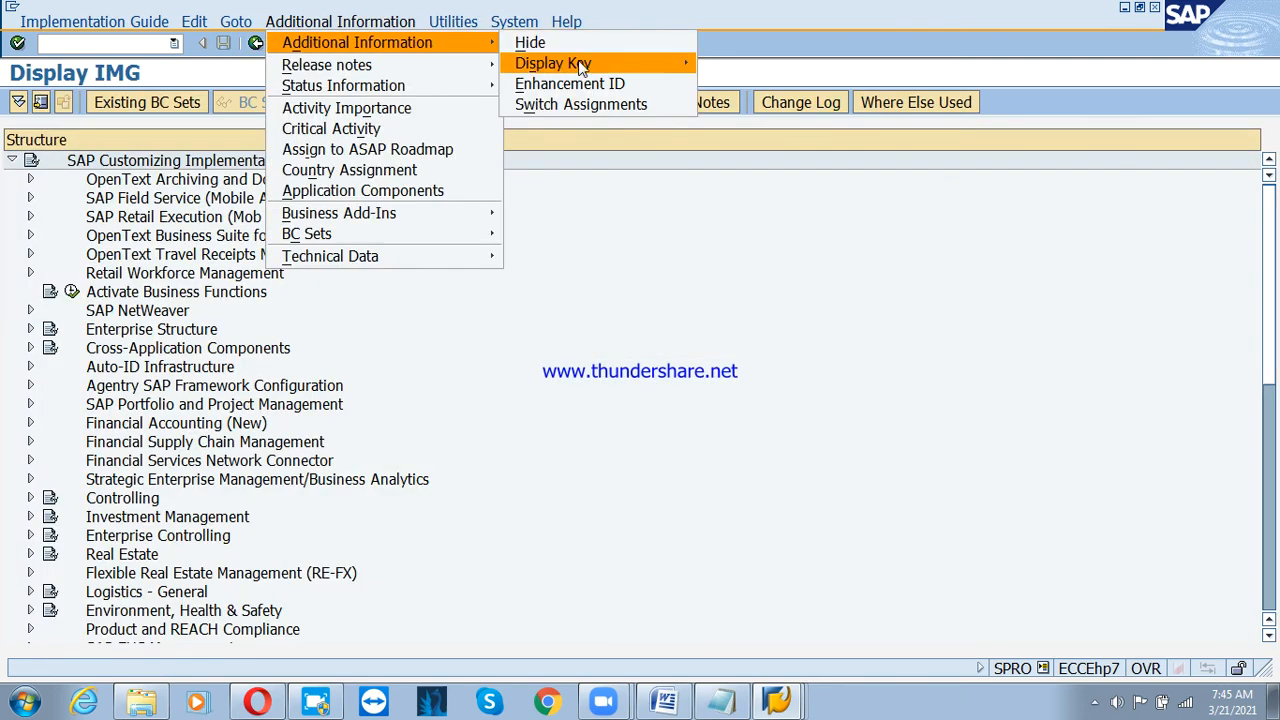
mouse_move(578, 63)
click(749, 86)
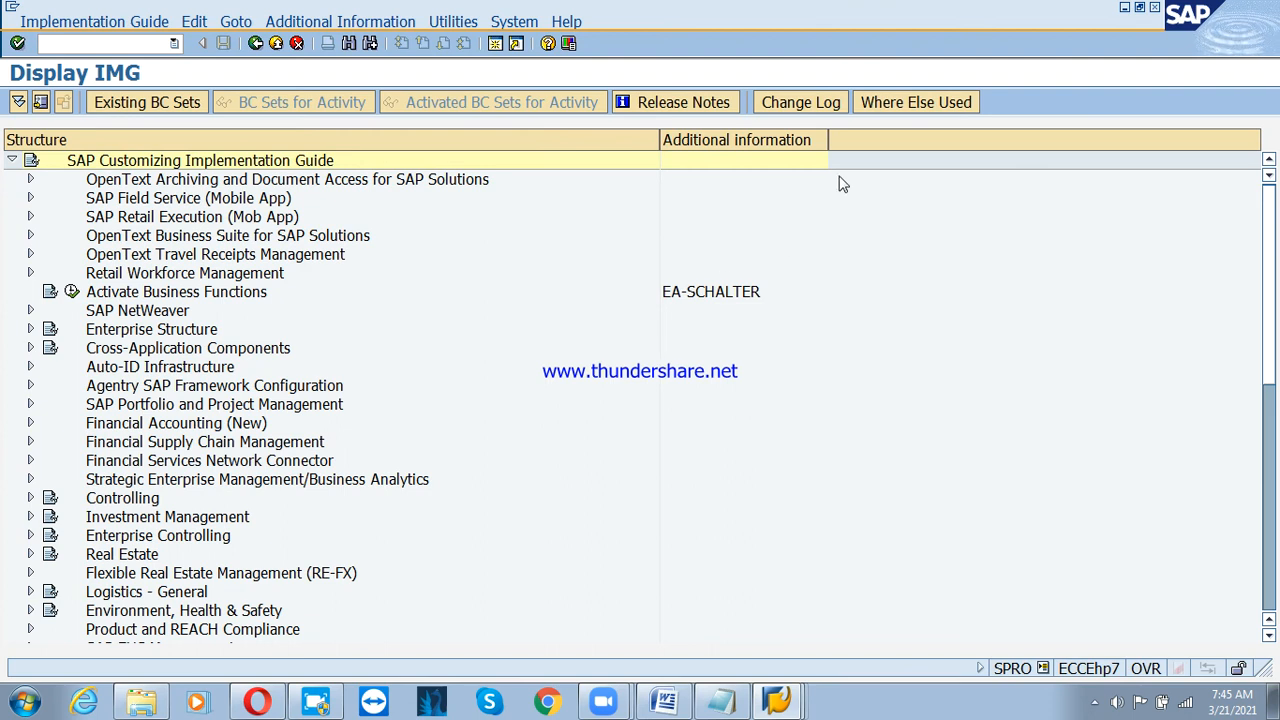
drag(828, 140, 936, 140)
Expand Financial Accounting (New), Accounts Receivable and Accounts Payable, and Business Transactions in the IMG down to the contents of Down Payment Received.
click(210, 425)
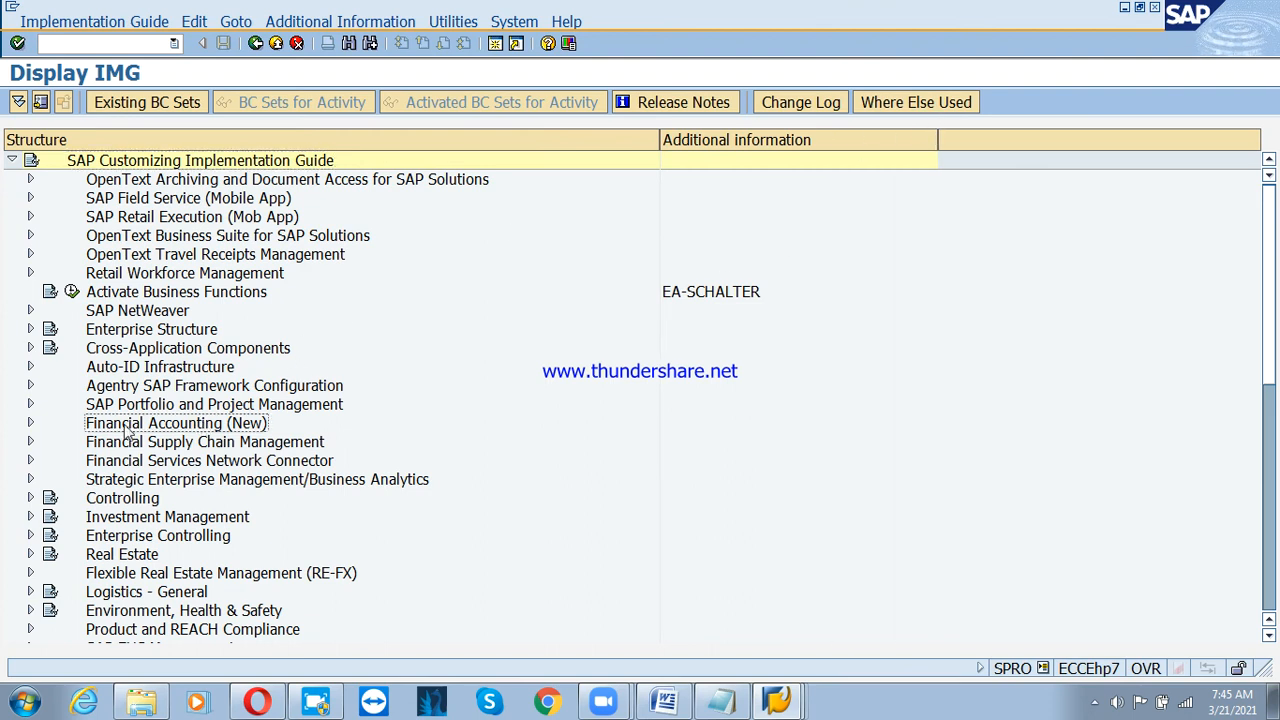
click(31, 423)
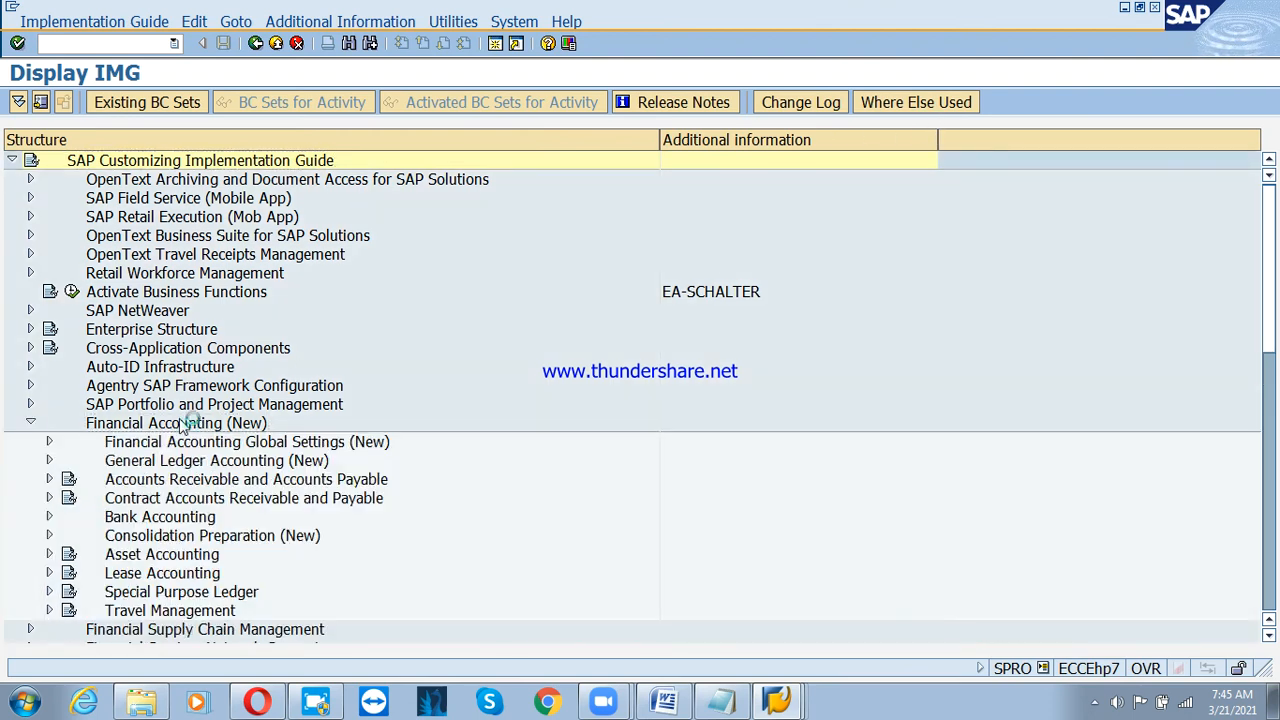
scroll(190, 425, down, 2)
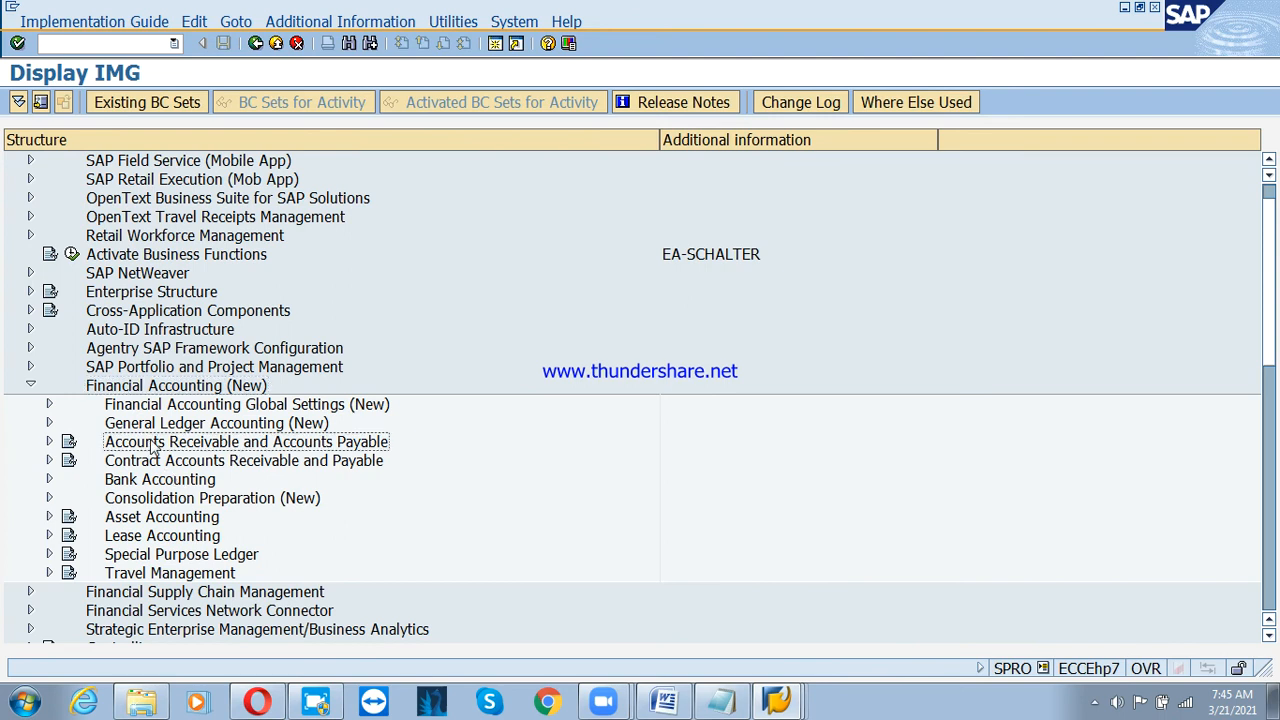
click(49, 441)
scroll(294, 390, down, 2)
click(176, 424)
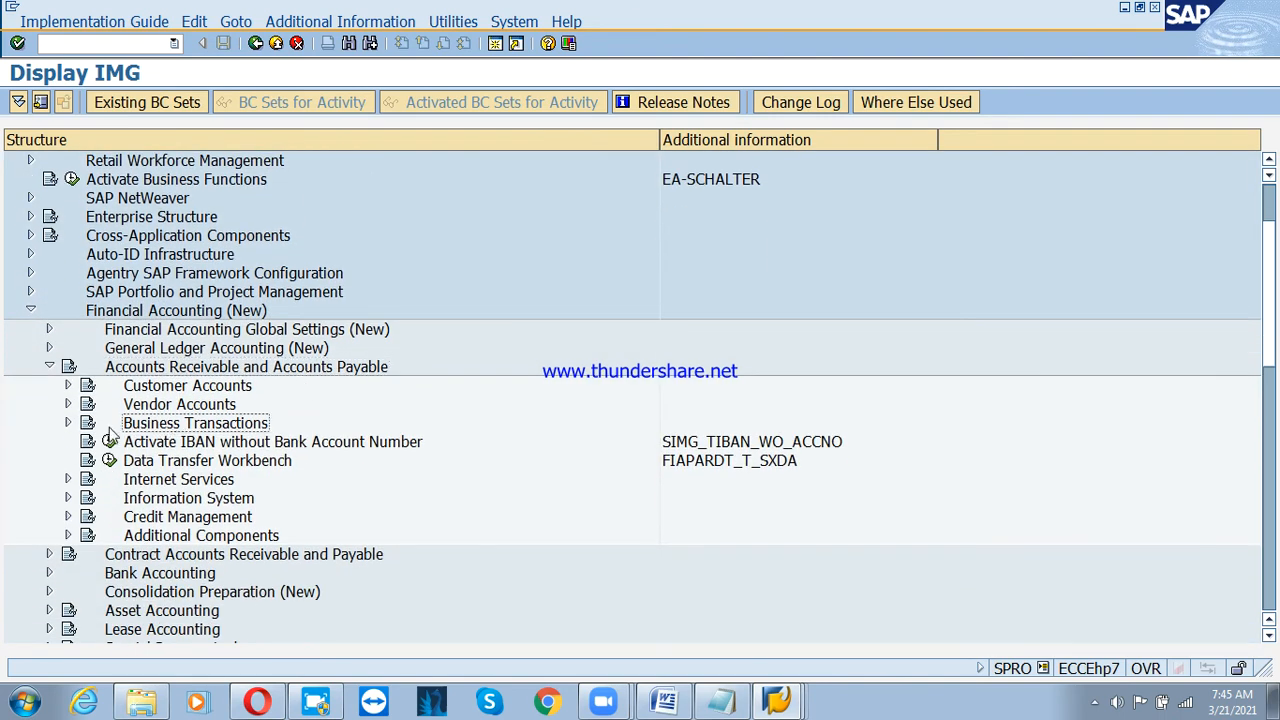
click(68, 423)
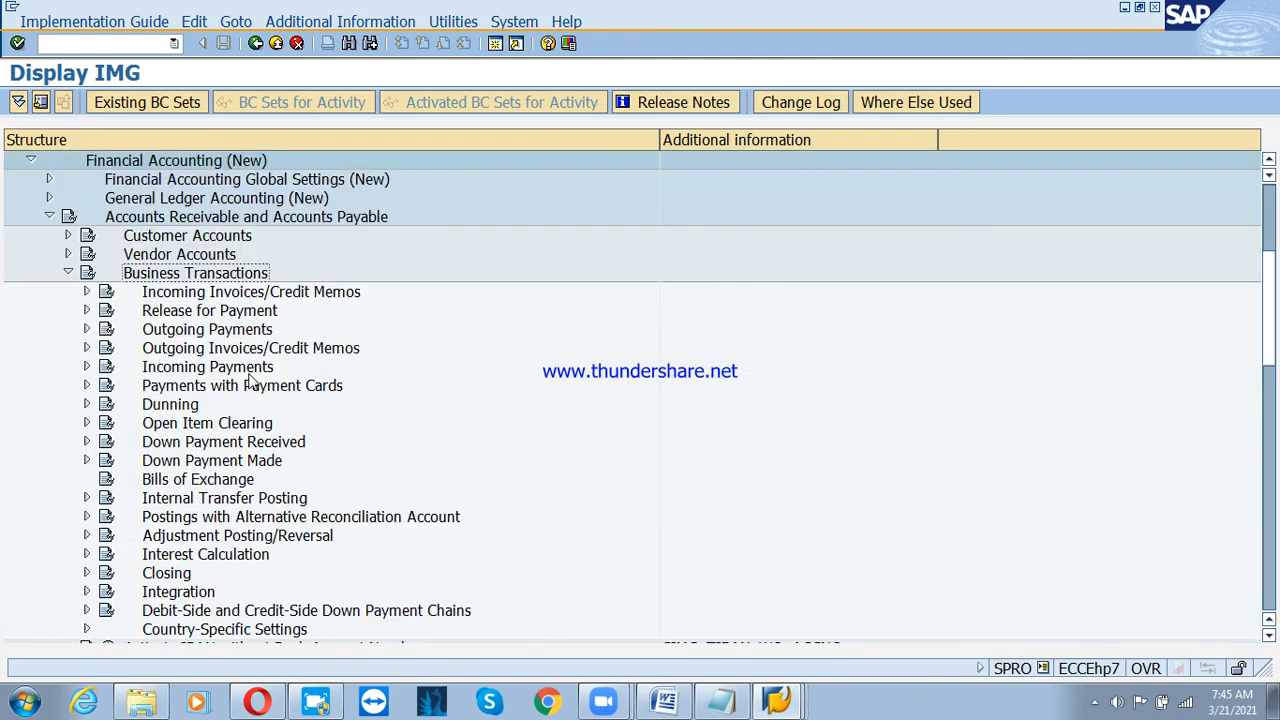
click(252, 334)
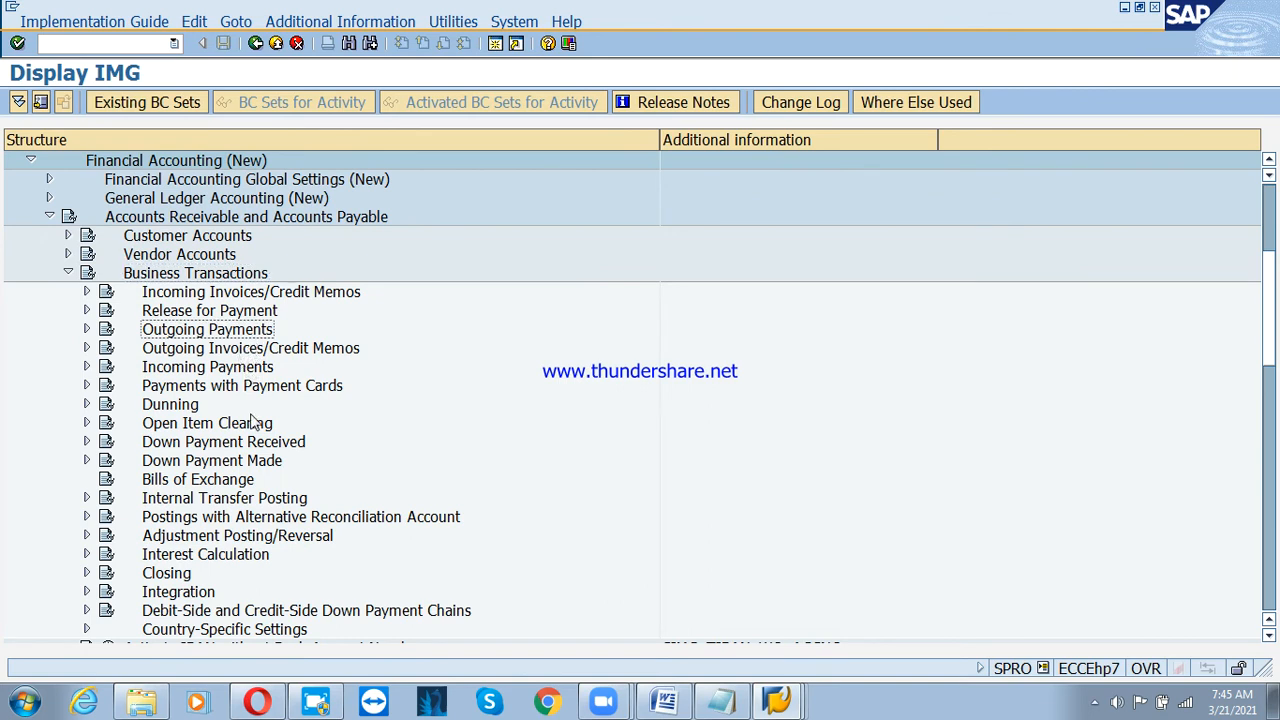
click(250, 446)
click(86, 441)
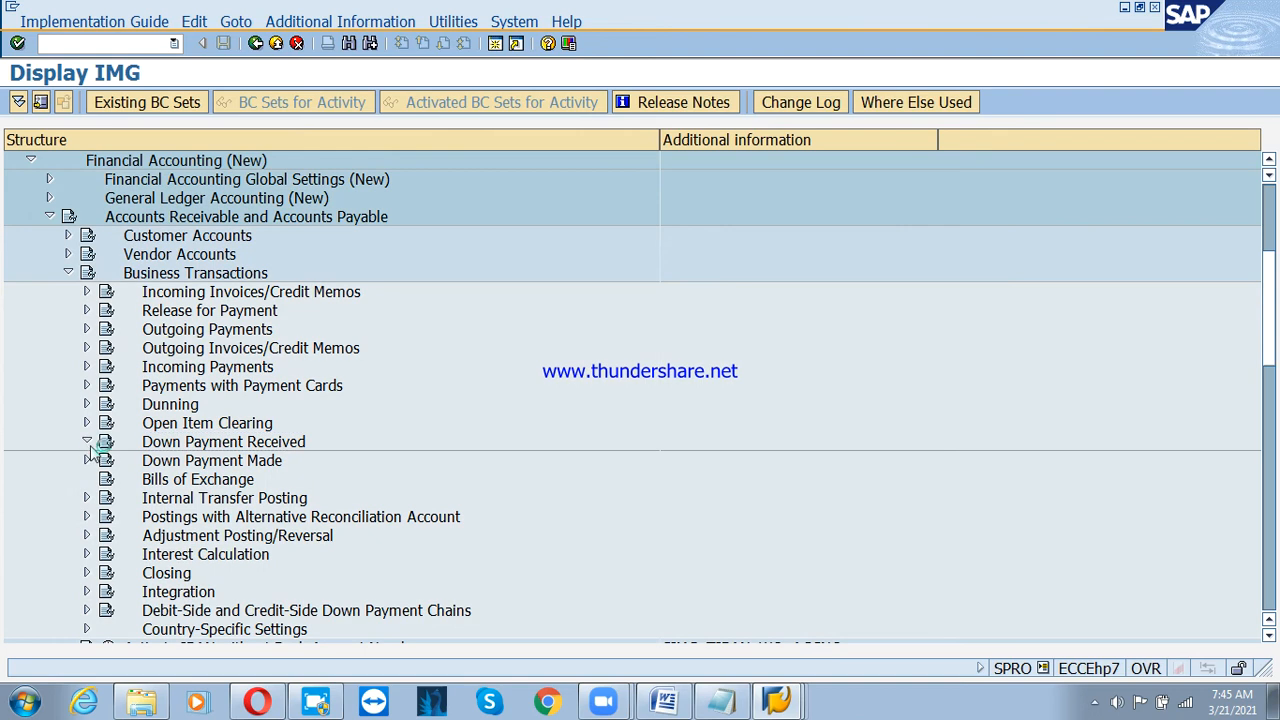
Execute the activity Define Reconciliation Accounts for Customer Down Payments under Down Payment Received.
click(345, 482)
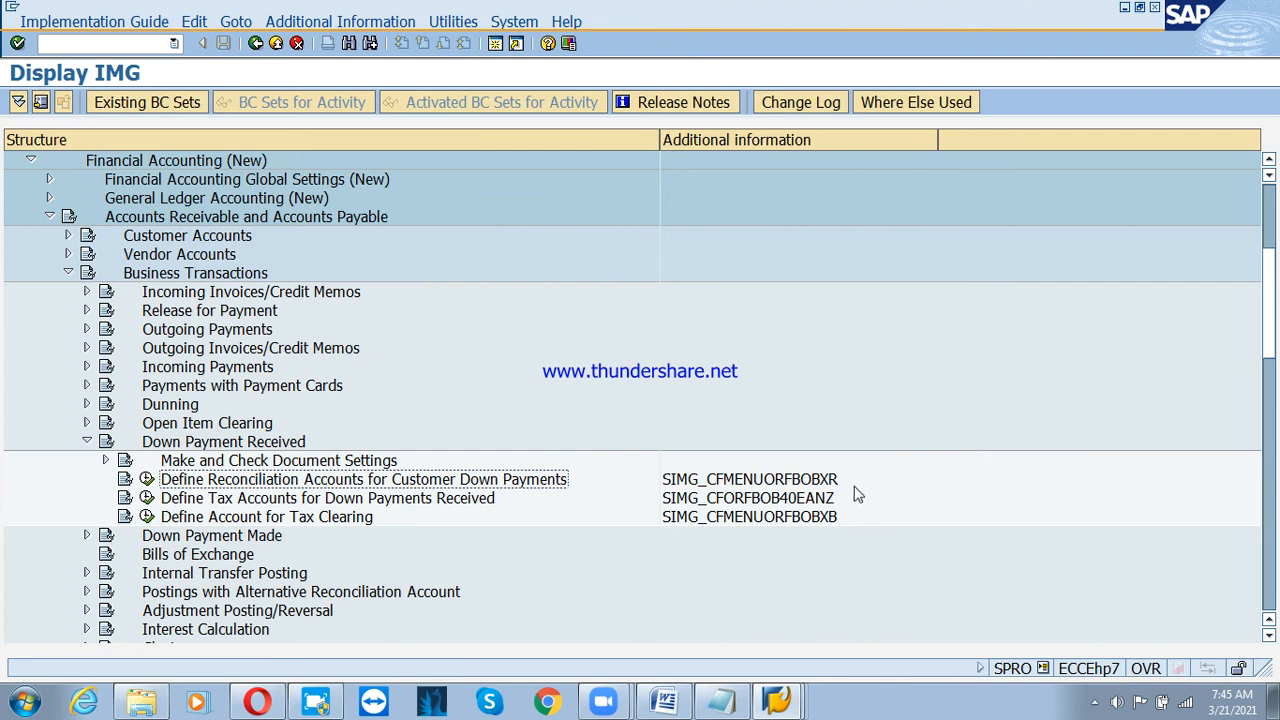
click(815, 482)
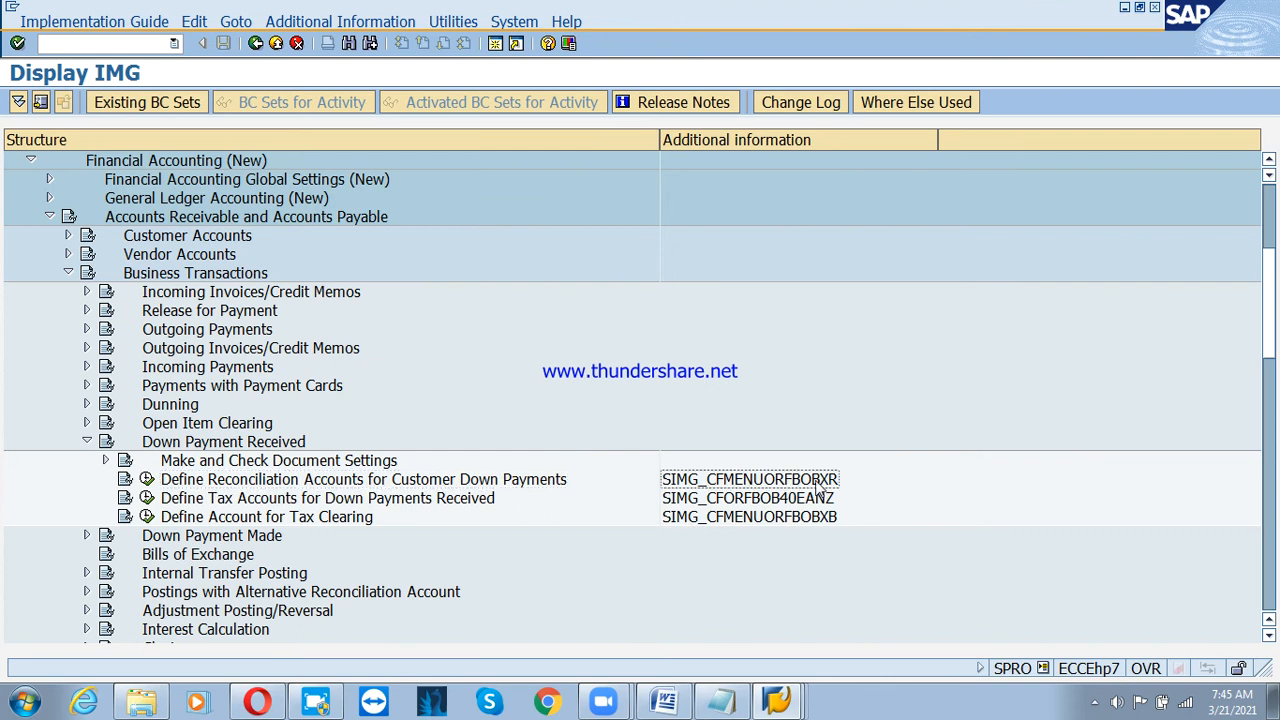
click(147, 480)
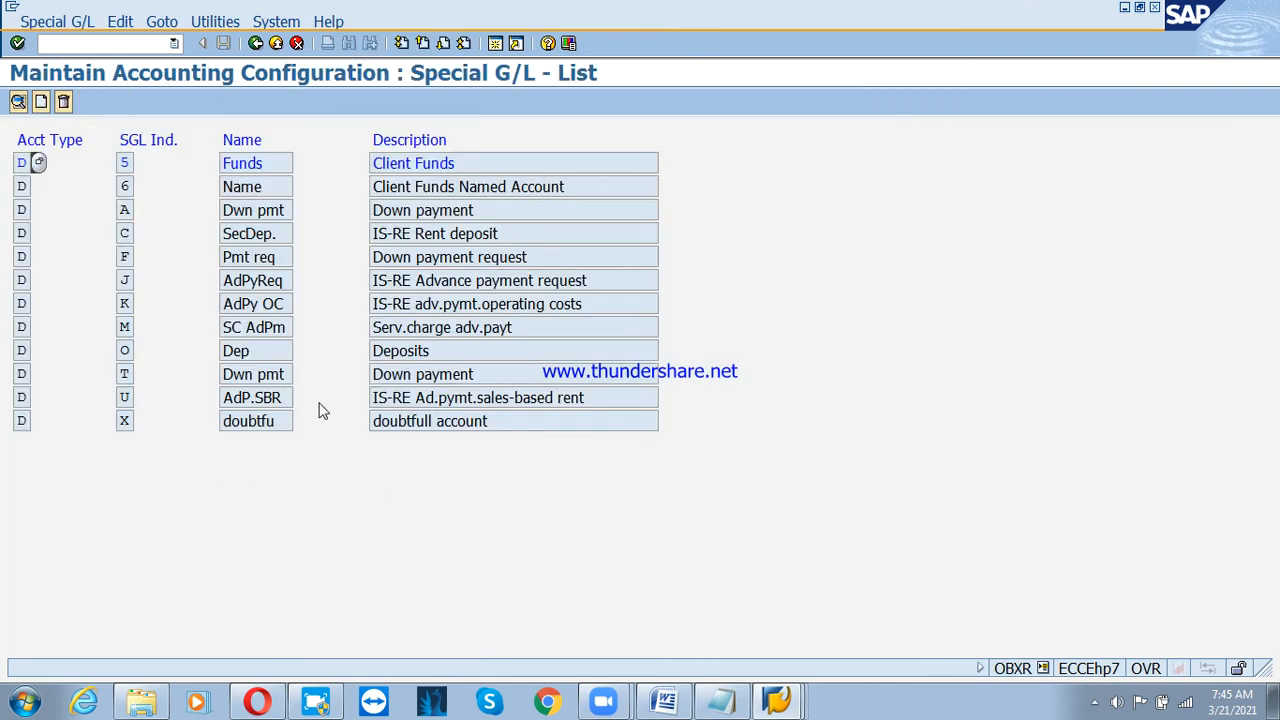
Examine the special G/L entries for down payment (A) and down payment request (F) in the list.
click(130, 211)
double_click(126, 210)
double_click(125, 257)
drag(226, 210, 314, 209)
click(496, 233)
drag(545, 259, 334, 259)
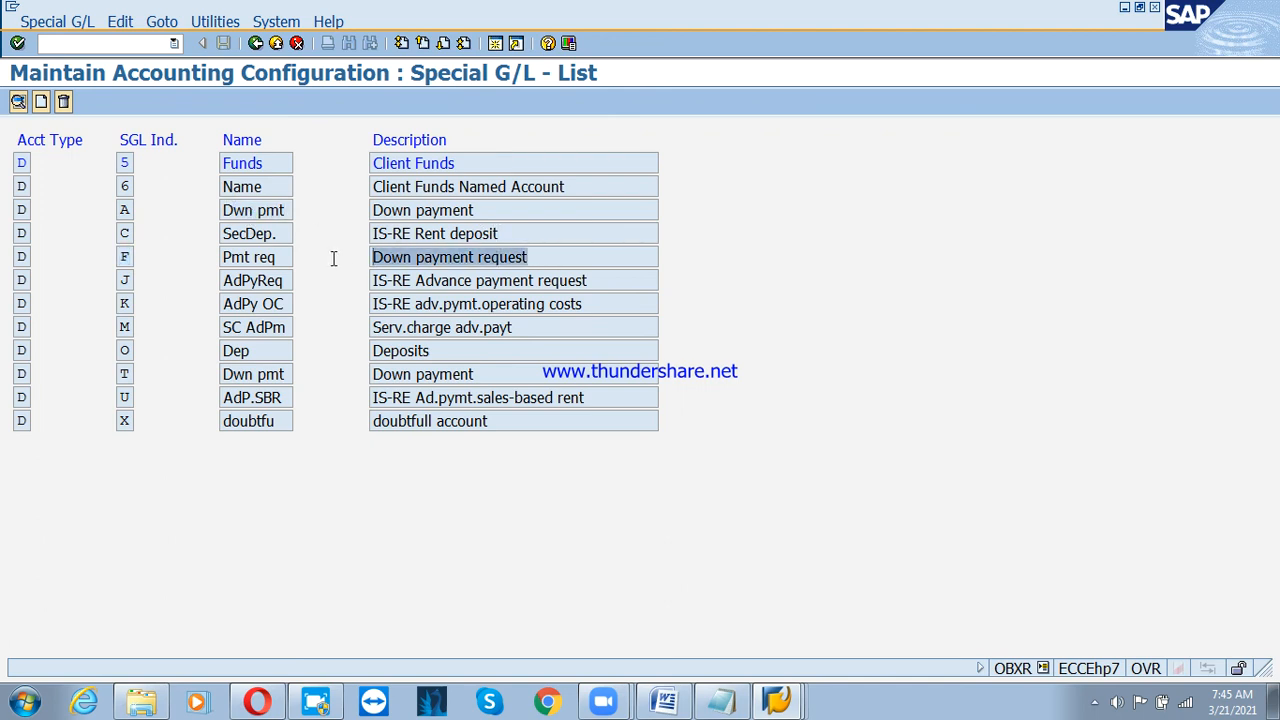
Open the account assignment of special G/L indicator F, Down payment request, for chart of accounts PSCA.
click(124, 257)
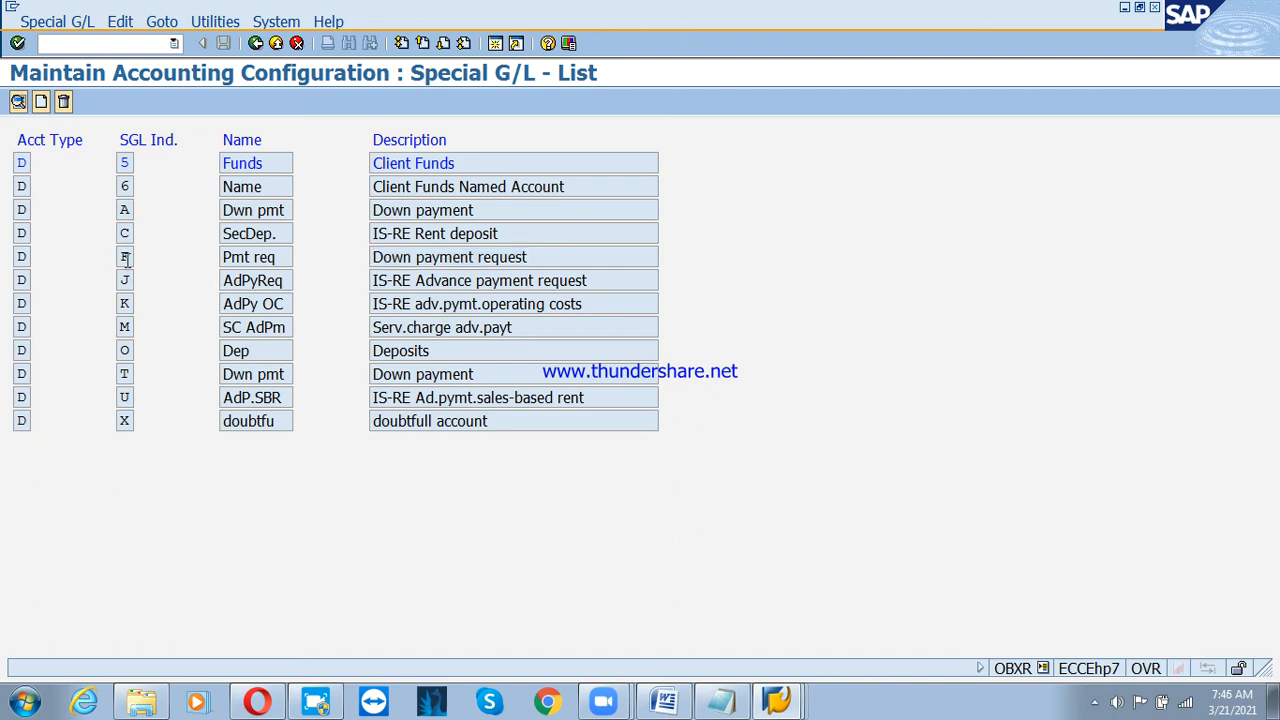
double_click(127, 260)
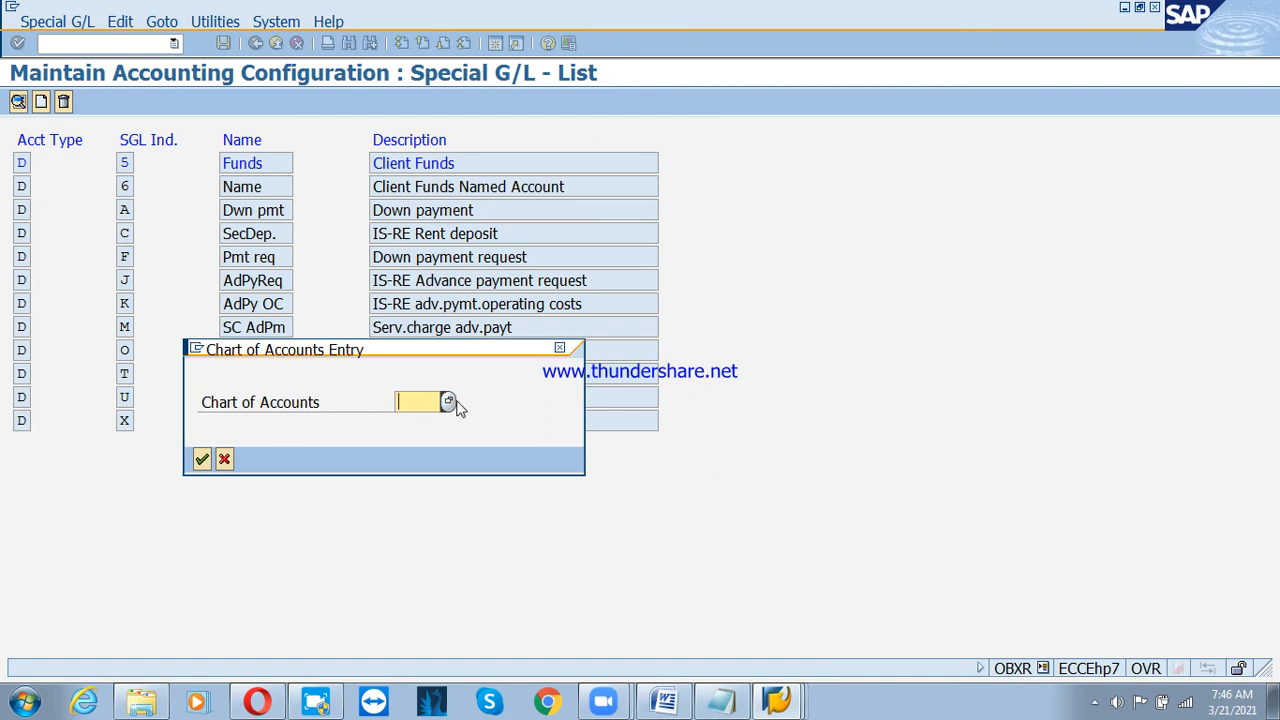
key(Return)
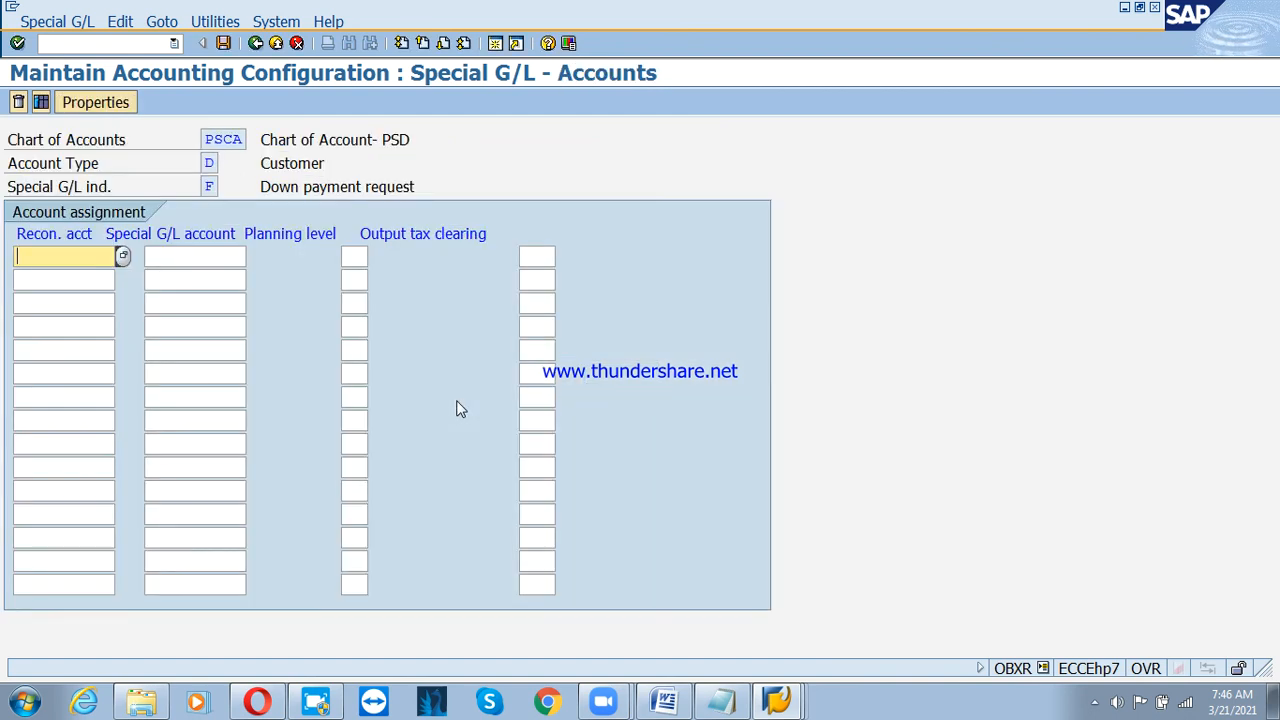
Look up the G/L accounts of company code PSD and assign Sundry debtors 200211 as the reconciliation account.
click(123, 257)
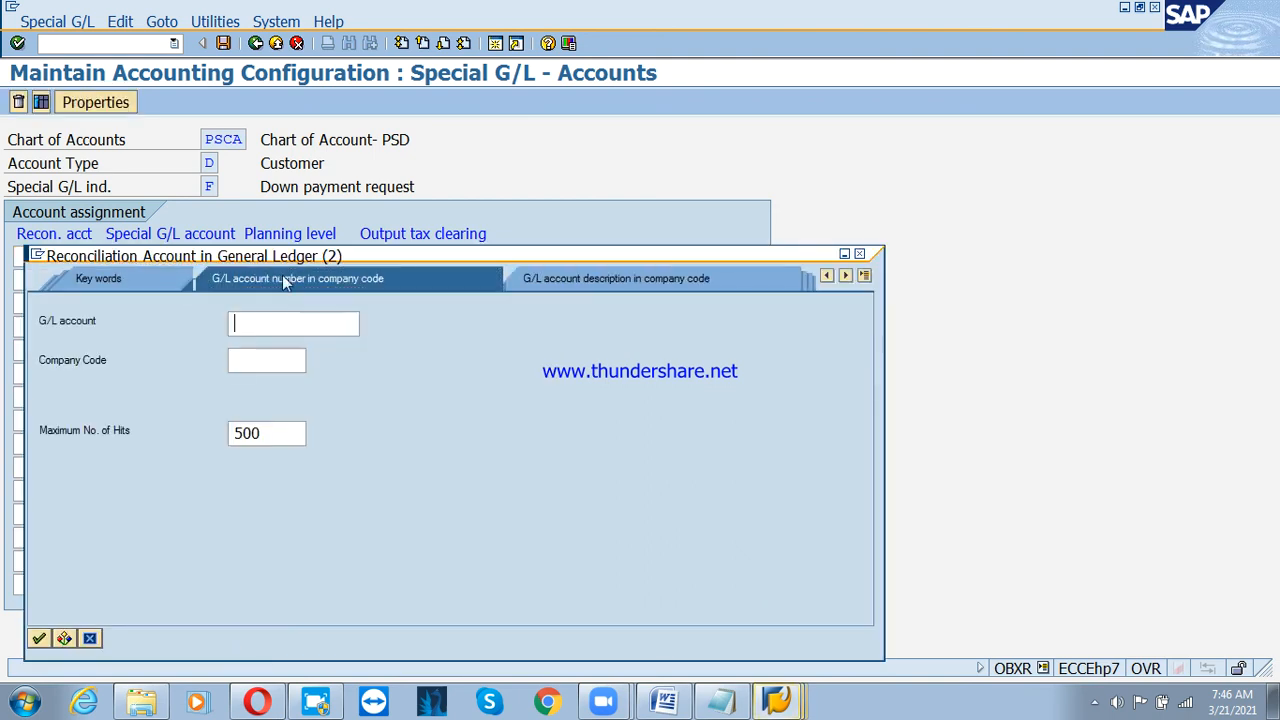
drag(305, 258, 487, 227)
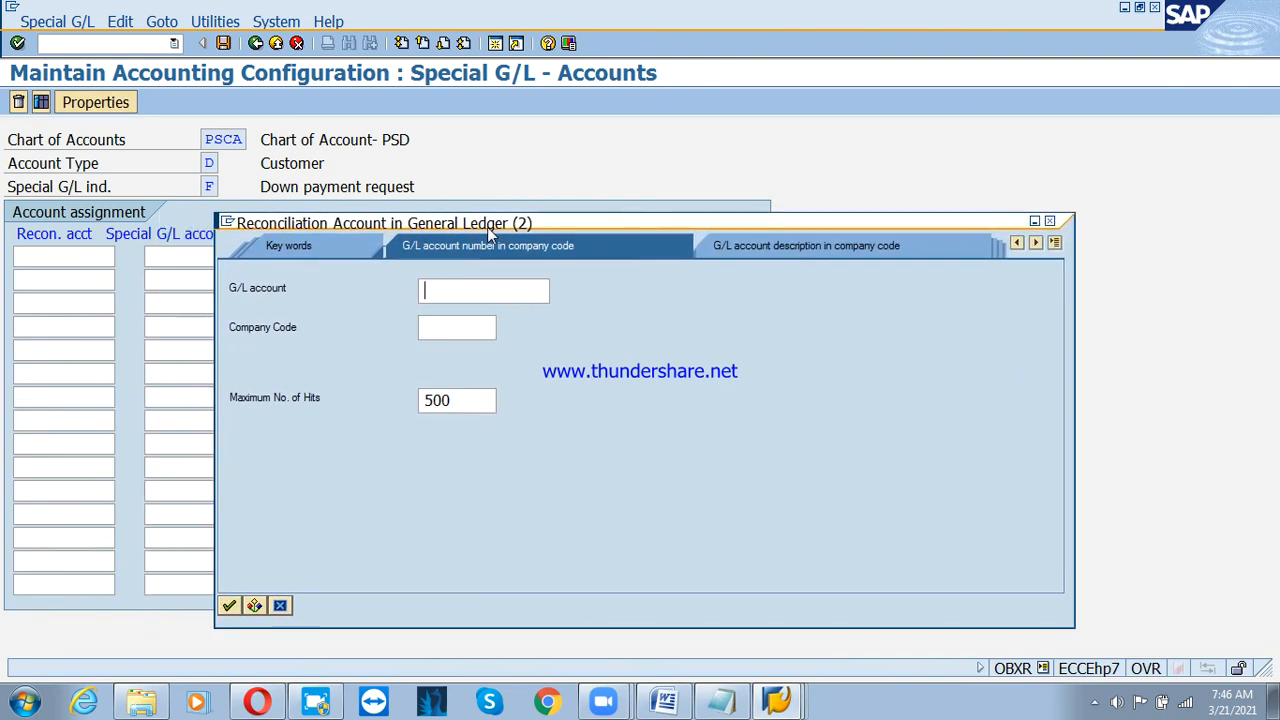
click(463, 328)
text(psd)
key(Return)
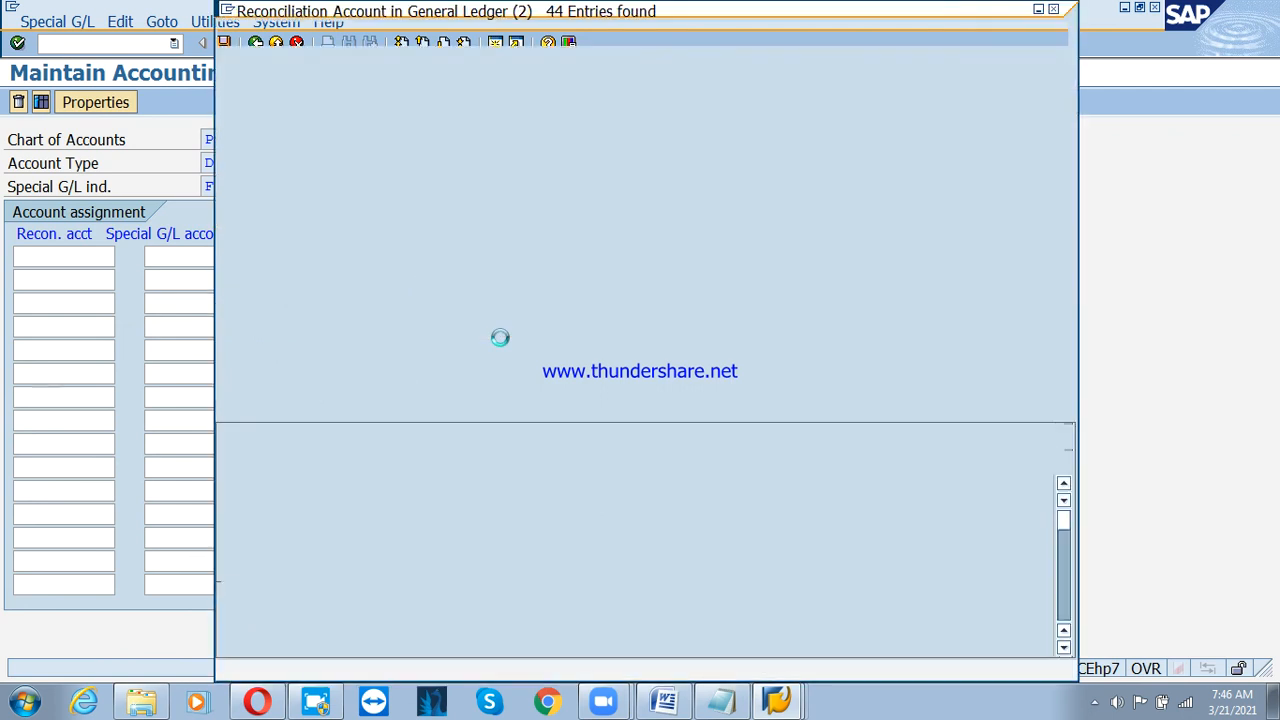
click(352, 375)
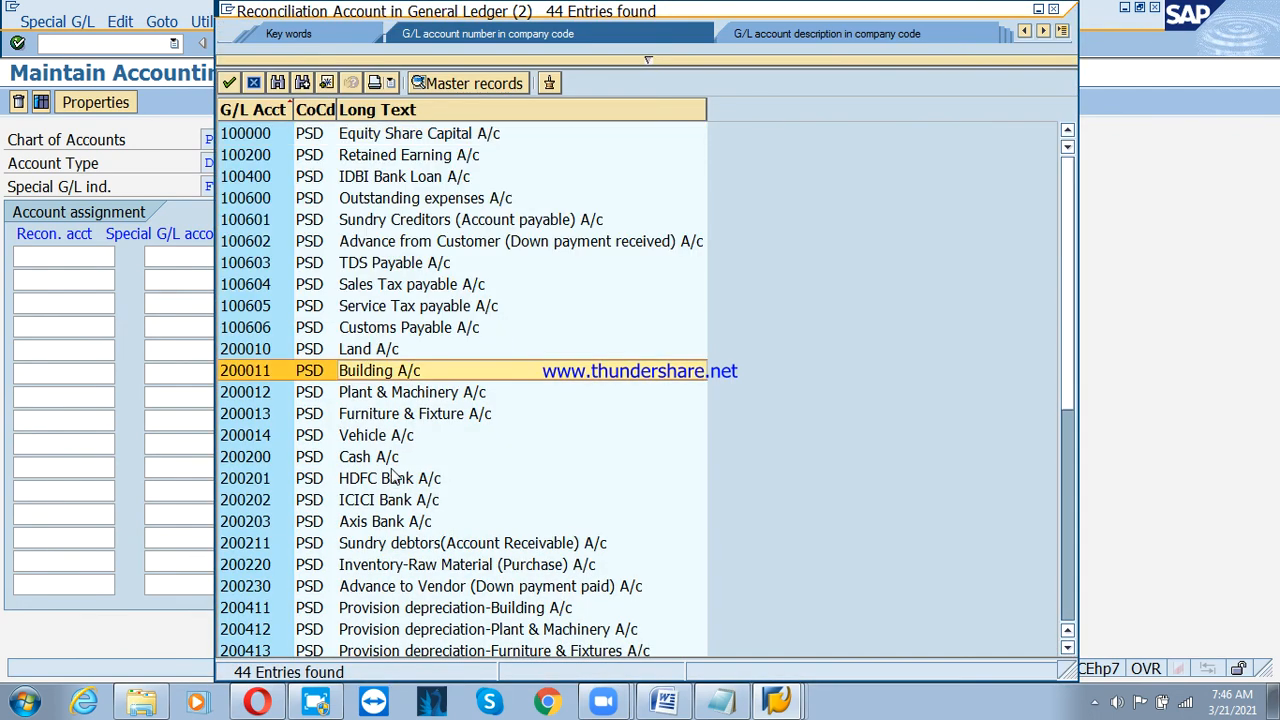
click(398, 548)
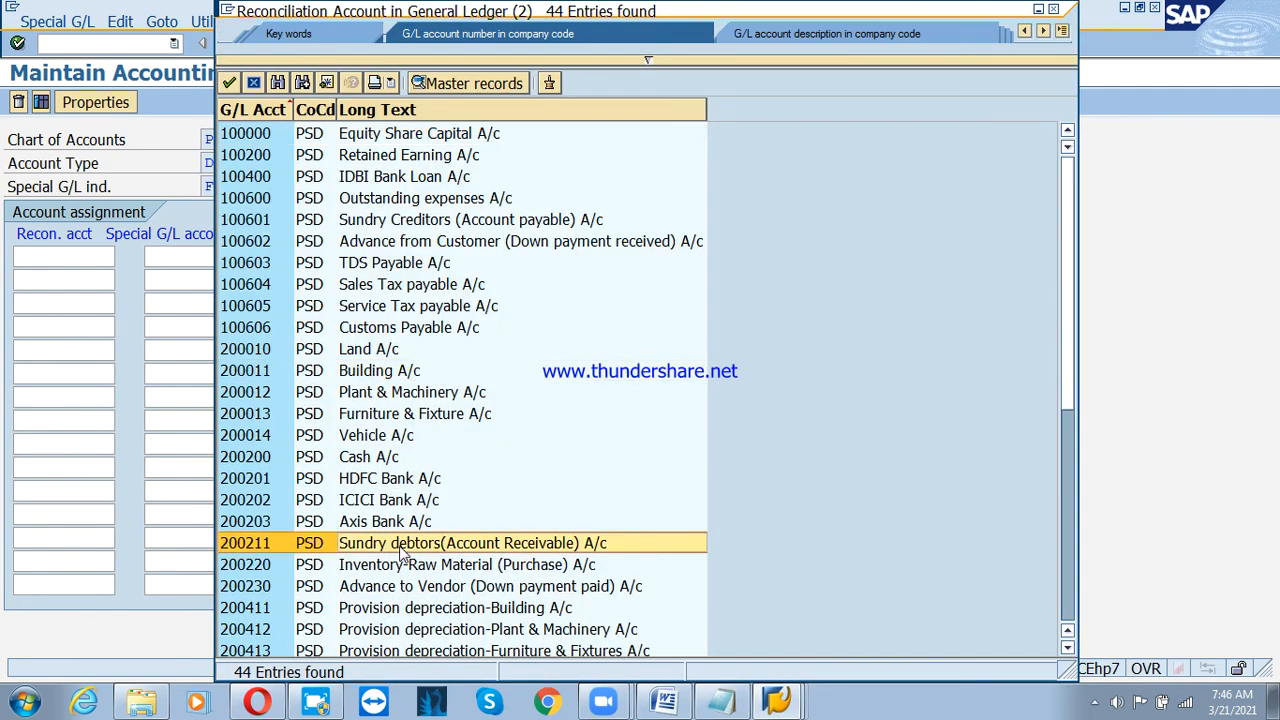
double_click(245, 548)
Look up the PSD accounts again and assign Advance from Customer 100602 as the special G/L account.
click(204, 256)
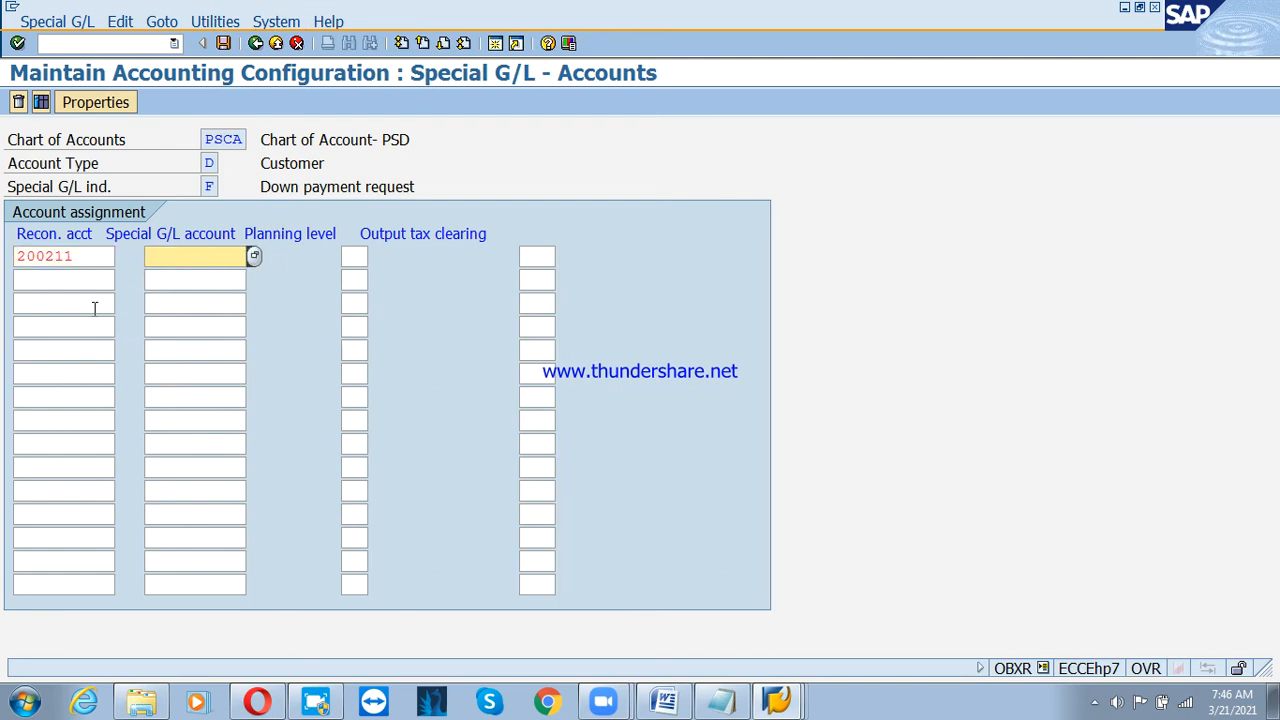
click(254, 257)
click(368, 358)
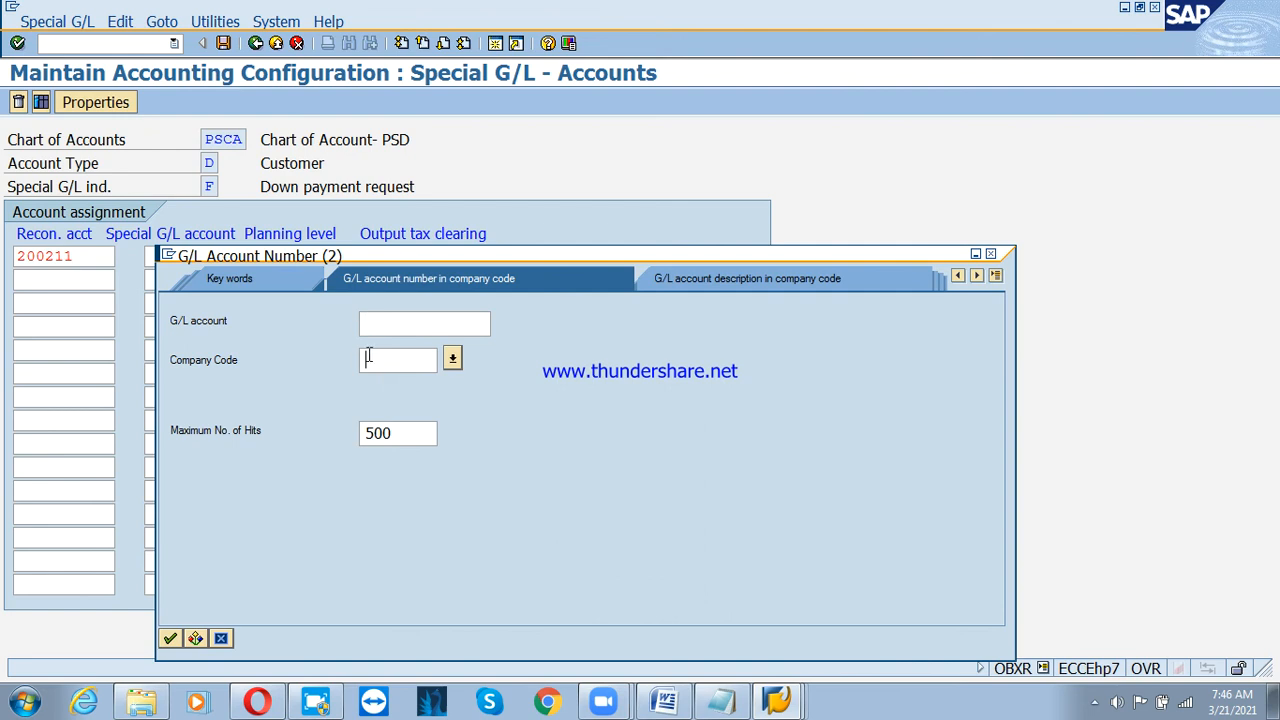
text(psd)
key(Return)
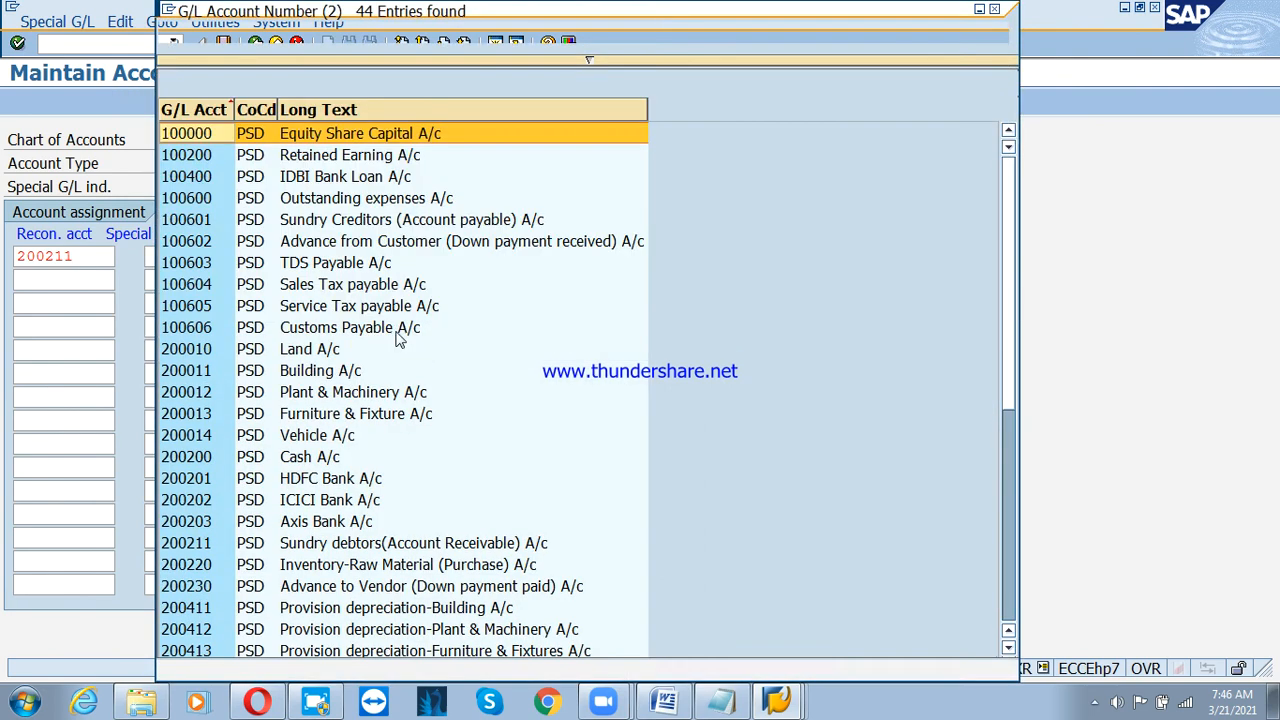
click(367, 241)
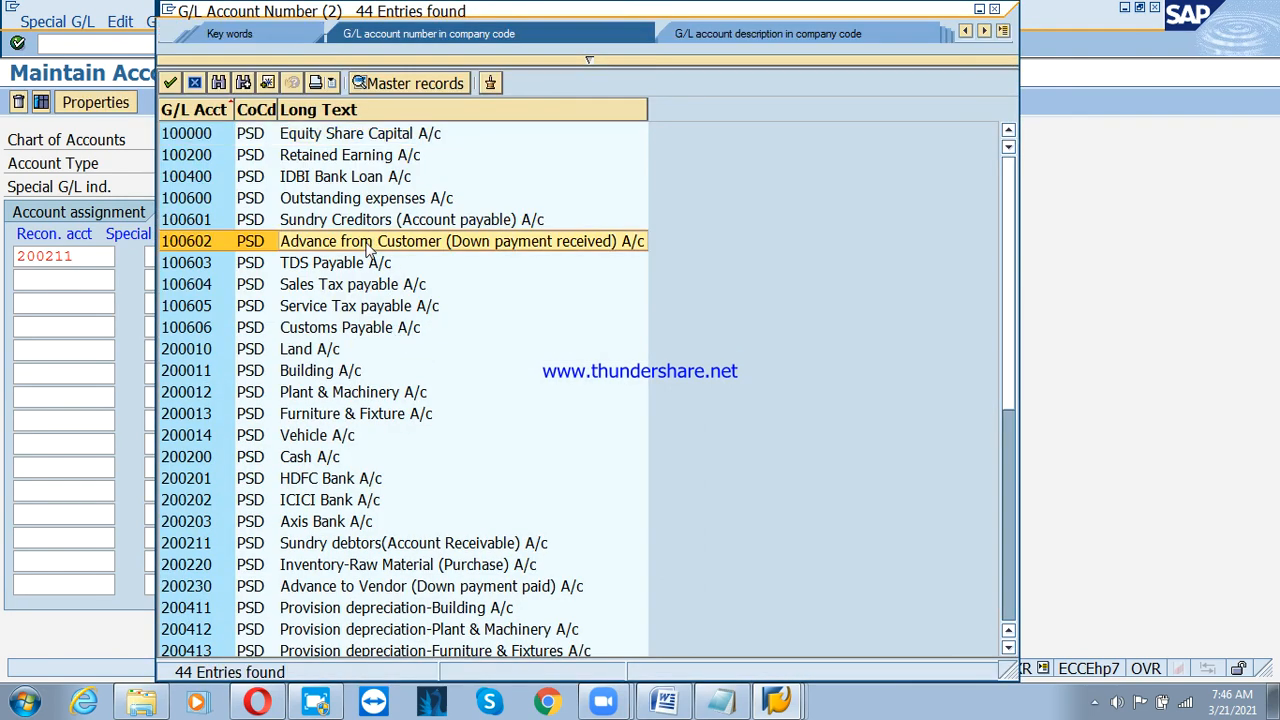
double_click(228, 244)
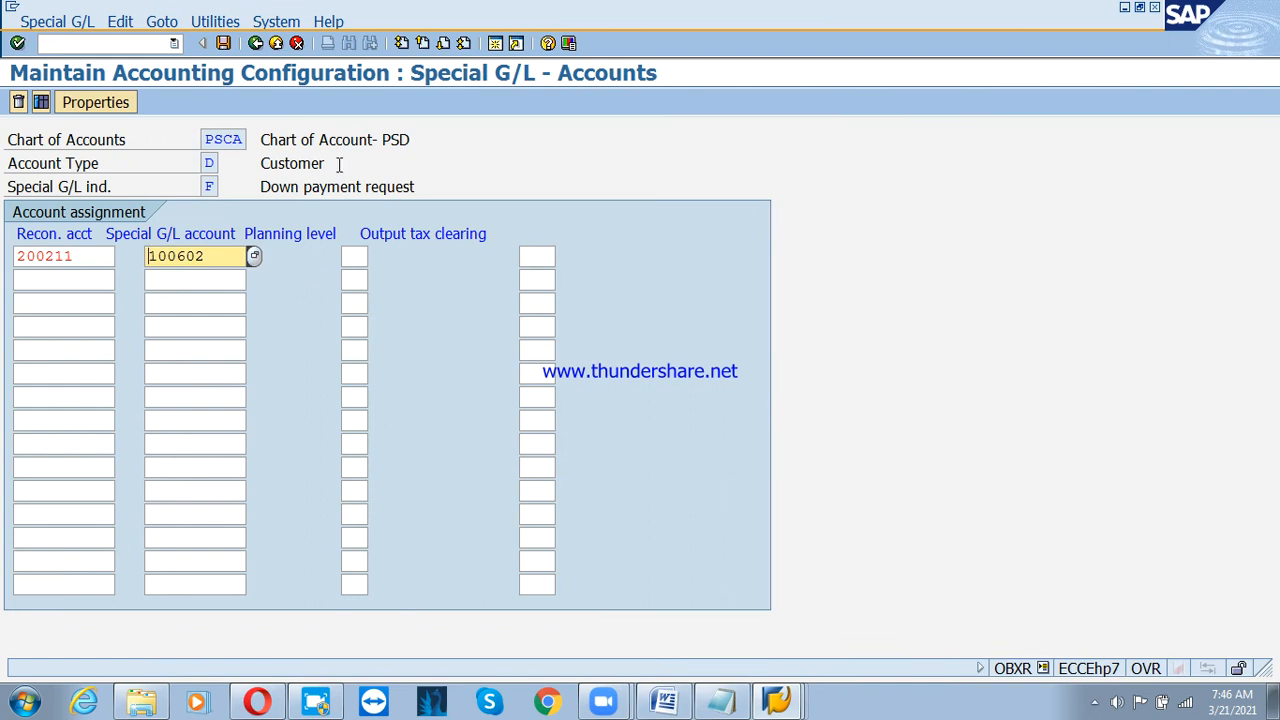
Save the down payment request assignment in customizing request EH7K905355 and return to the special G/L list.
click(223, 43)
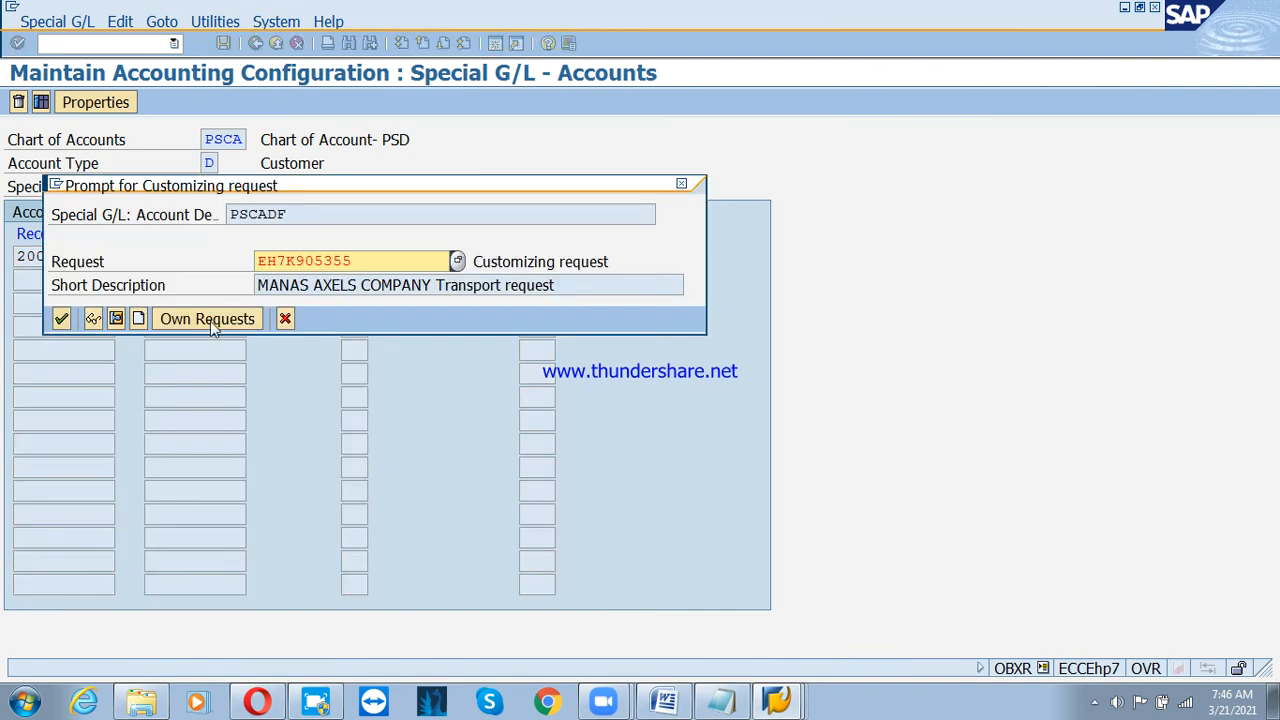
click(59, 322)
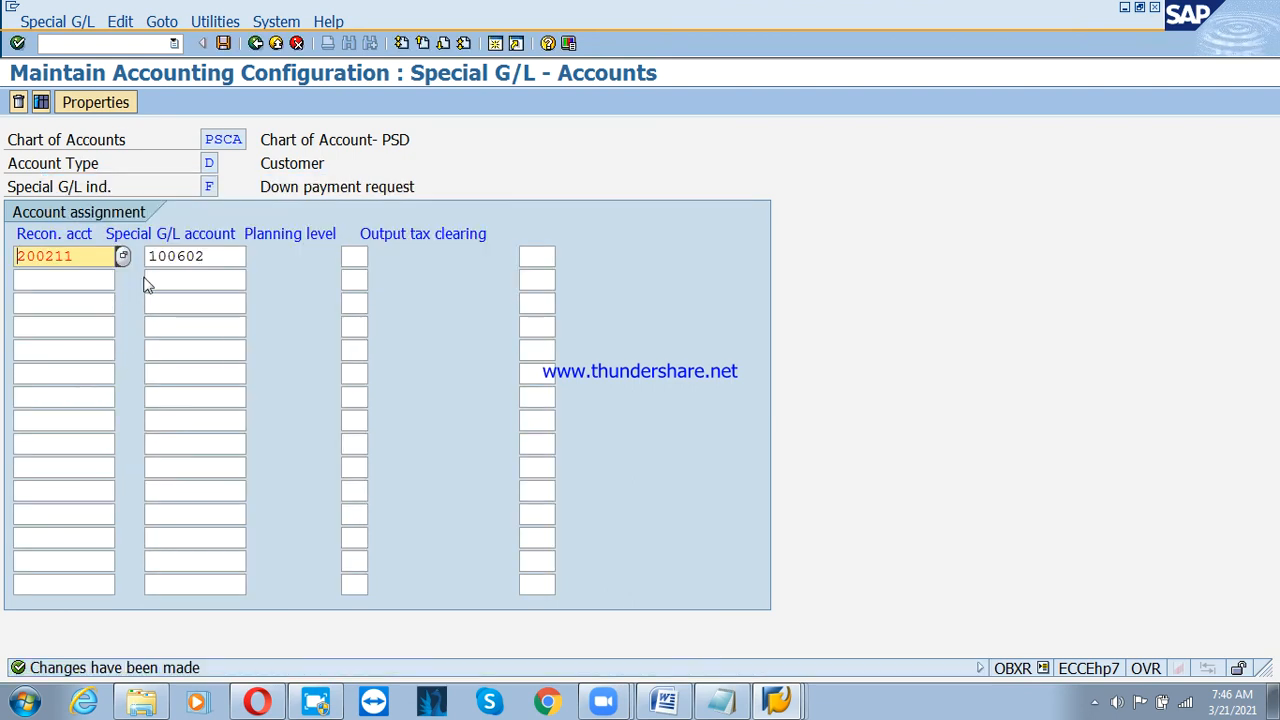
click(255, 43)
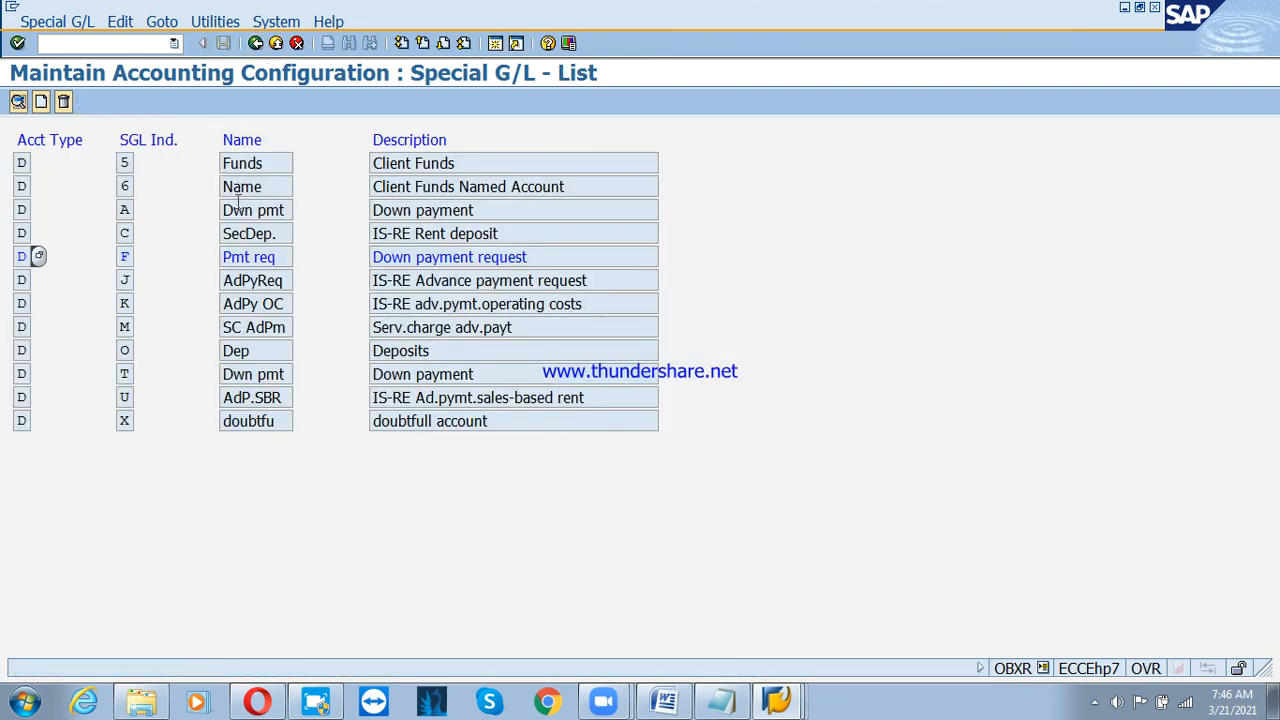
Open special G/L indicator A, Down payment, and assign reconciliation account 200211 with special G/L account 100602.
click(128, 209)
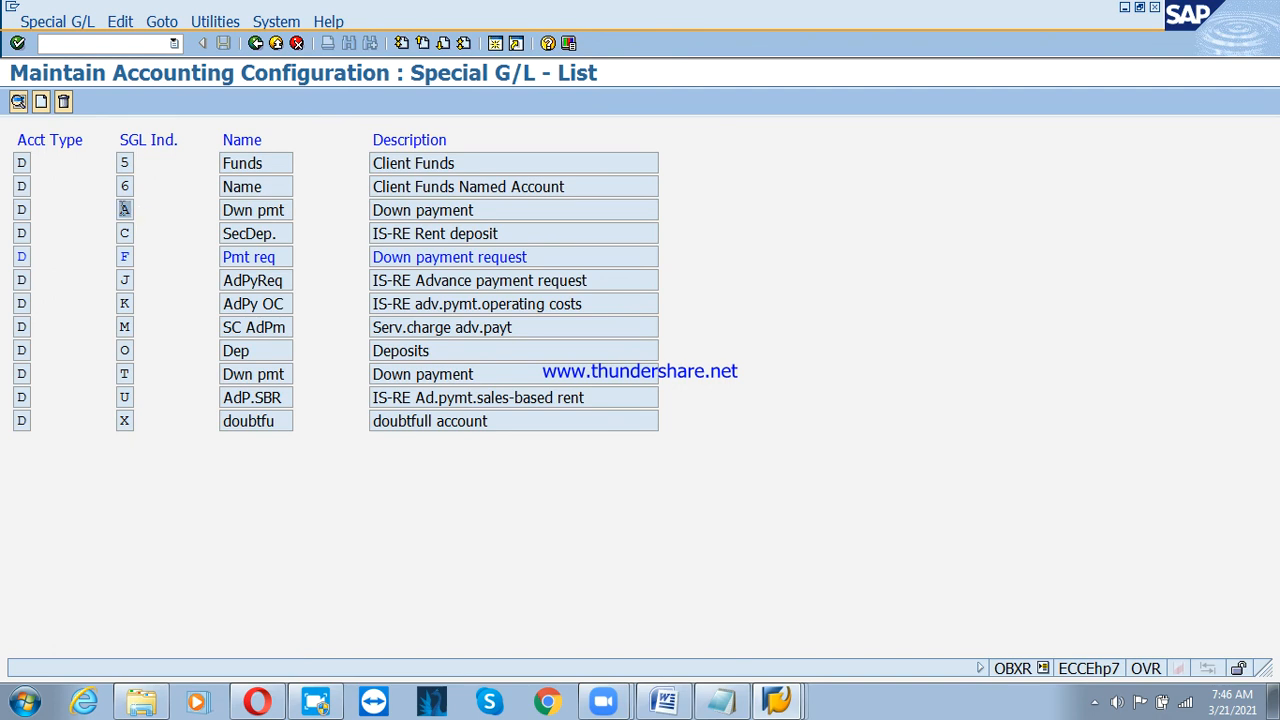
double_click(124, 209)
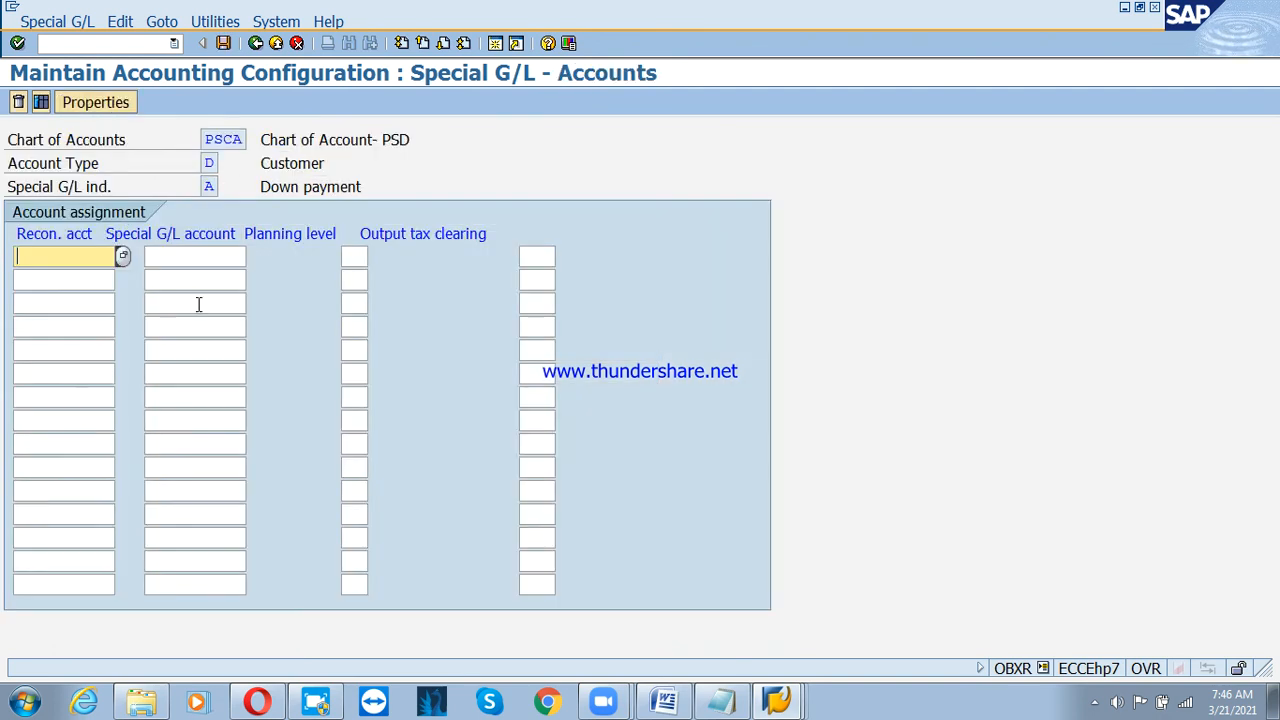
click(62, 257)
click(50, 277)
click(186, 258)
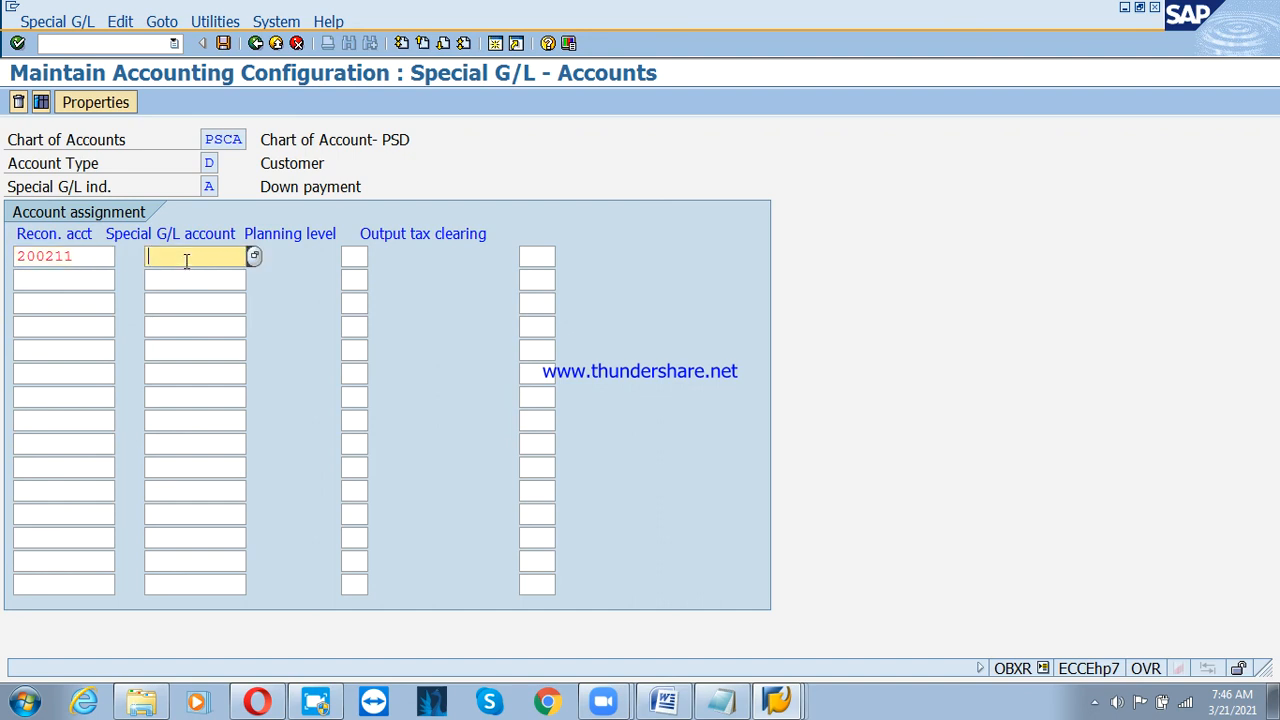
click(194, 281)
Save the down payment assignment in the customizing request and return to the IMG structure.
click(223, 43)
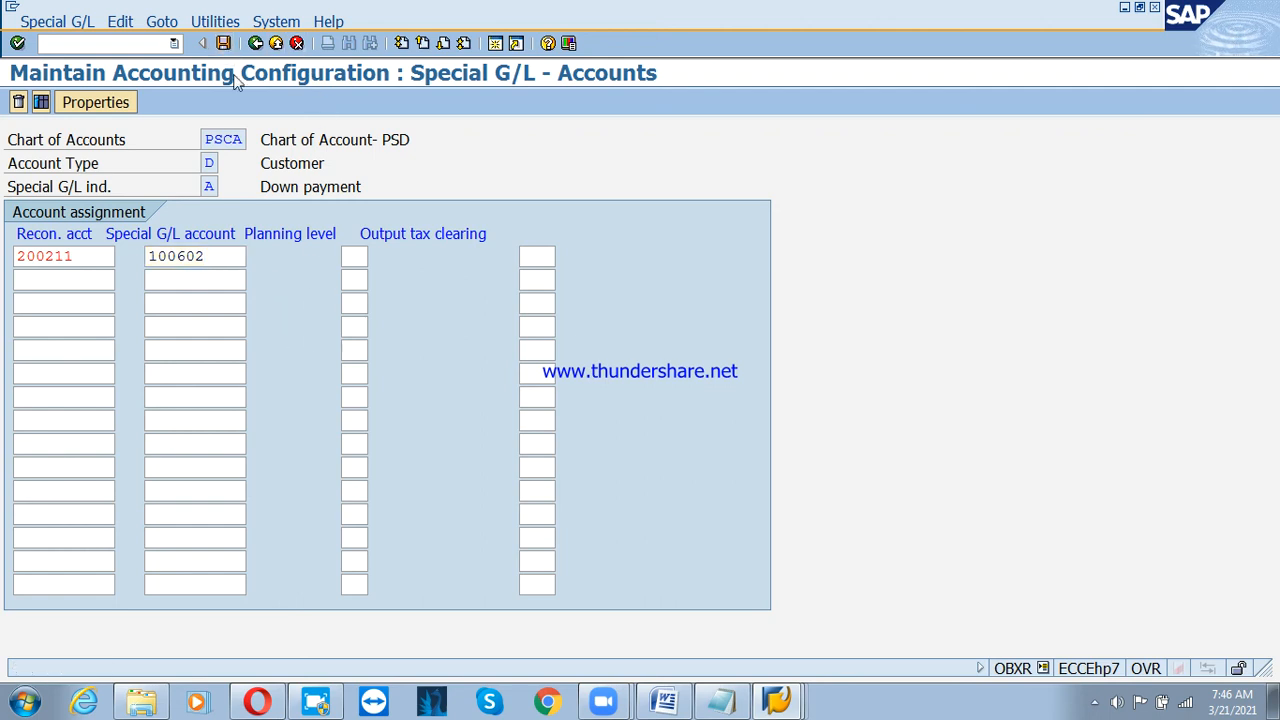
click(62, 318)
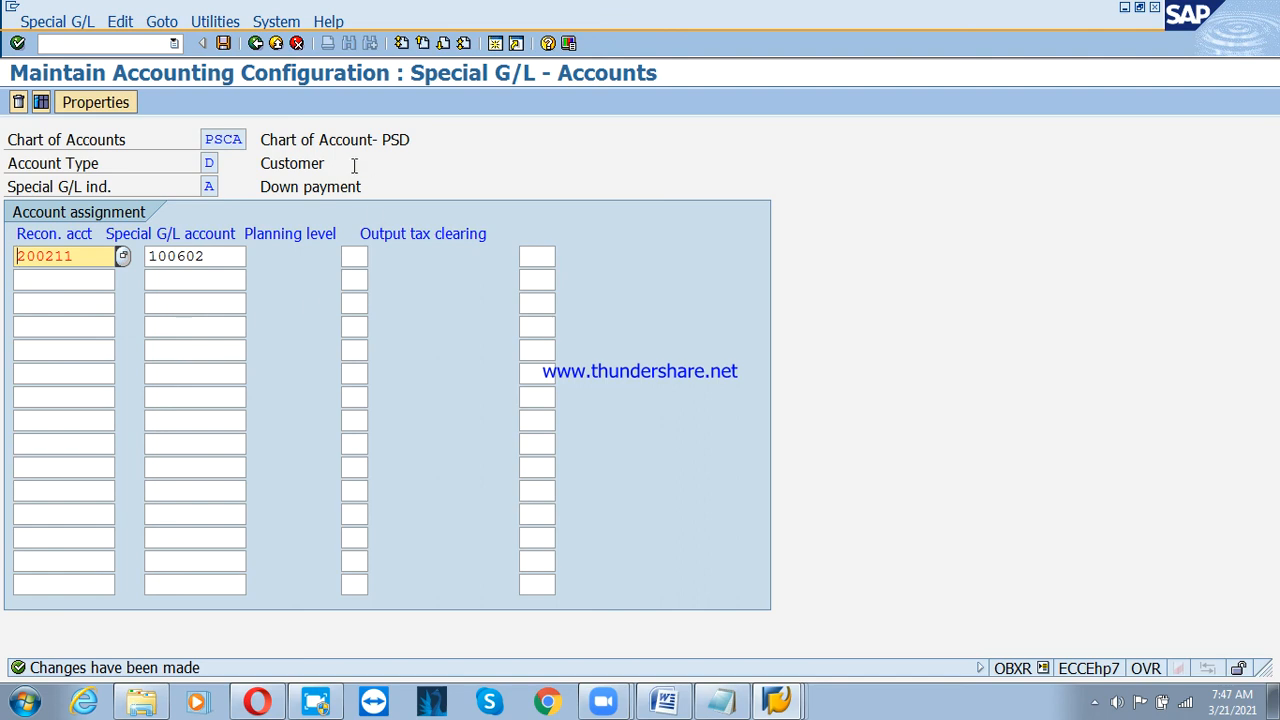
click(256, 43)
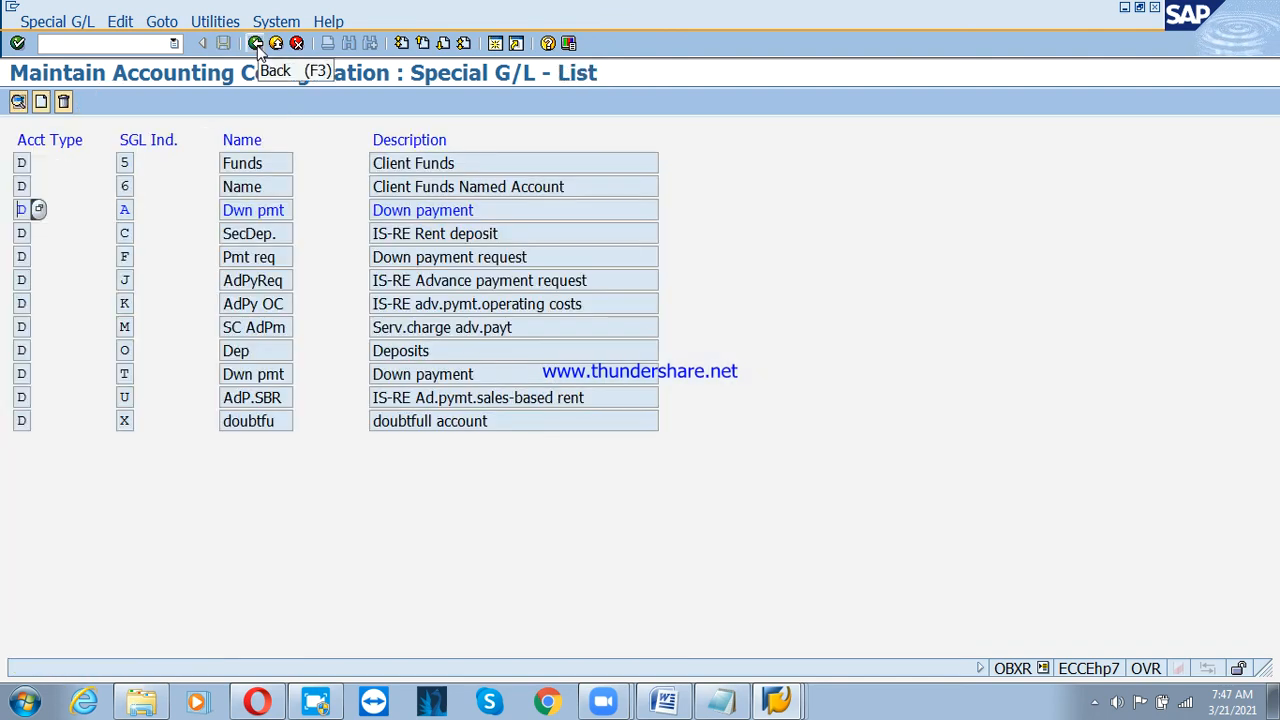
click(256, 43)
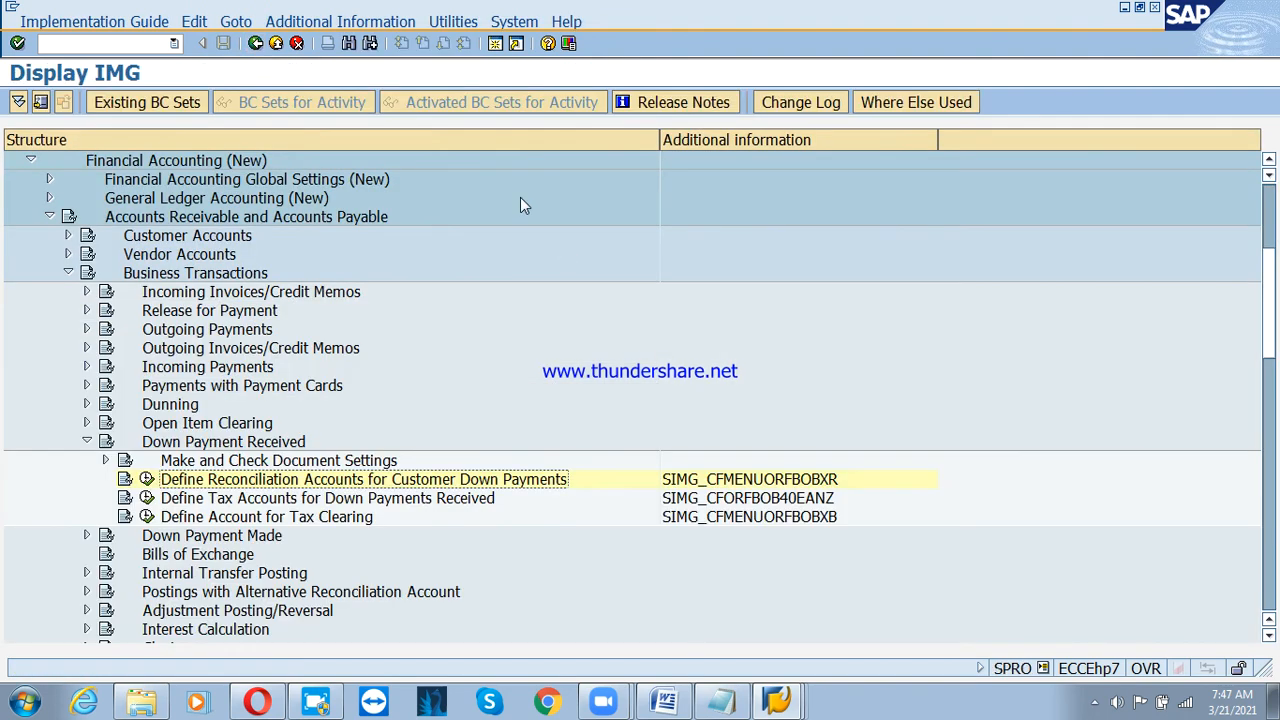
Review the End user's activity list in the Notepad notes, highlighting the down payment request entry.
click(730, 700)
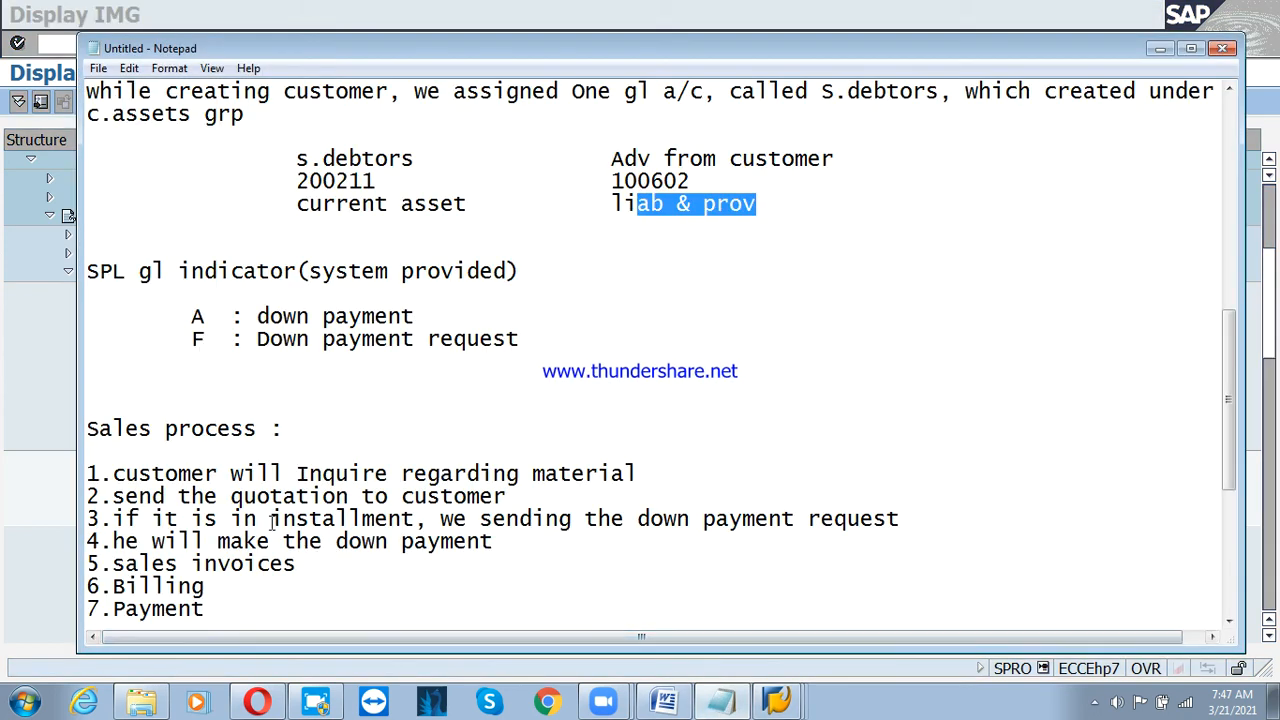
scroll(278, 474, down, 5)
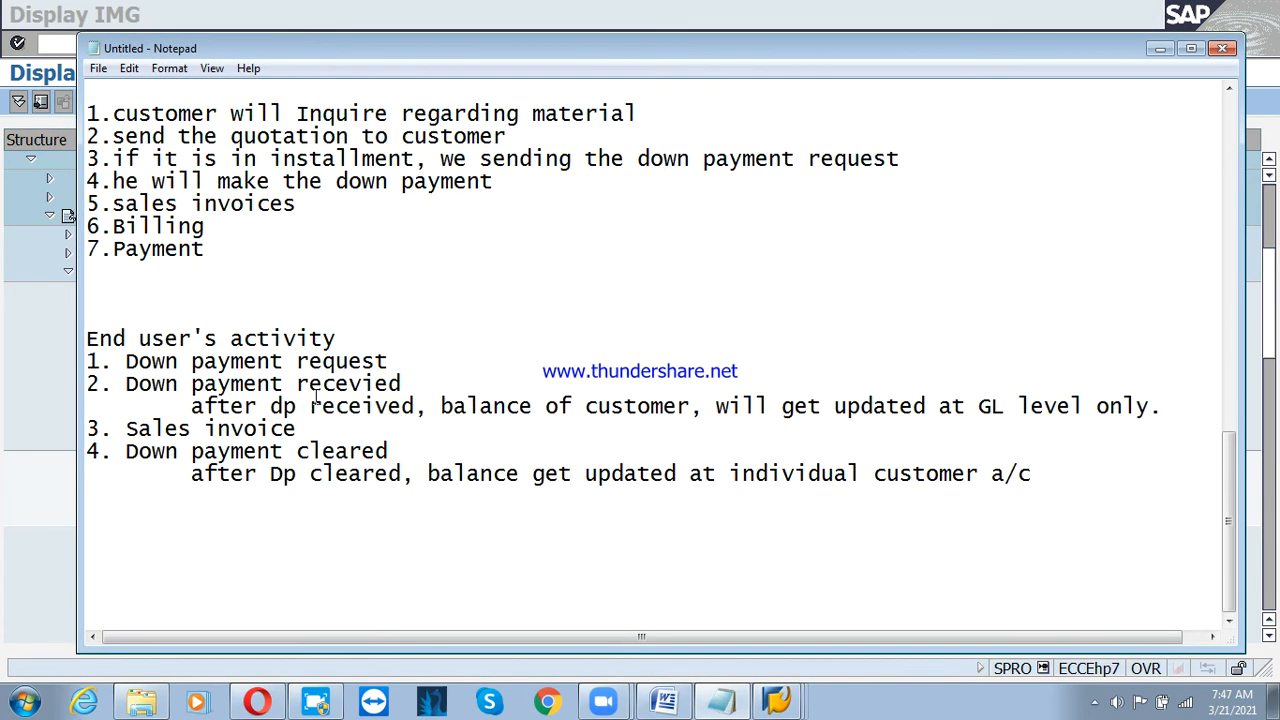
drag(398, 361, 158, 360)
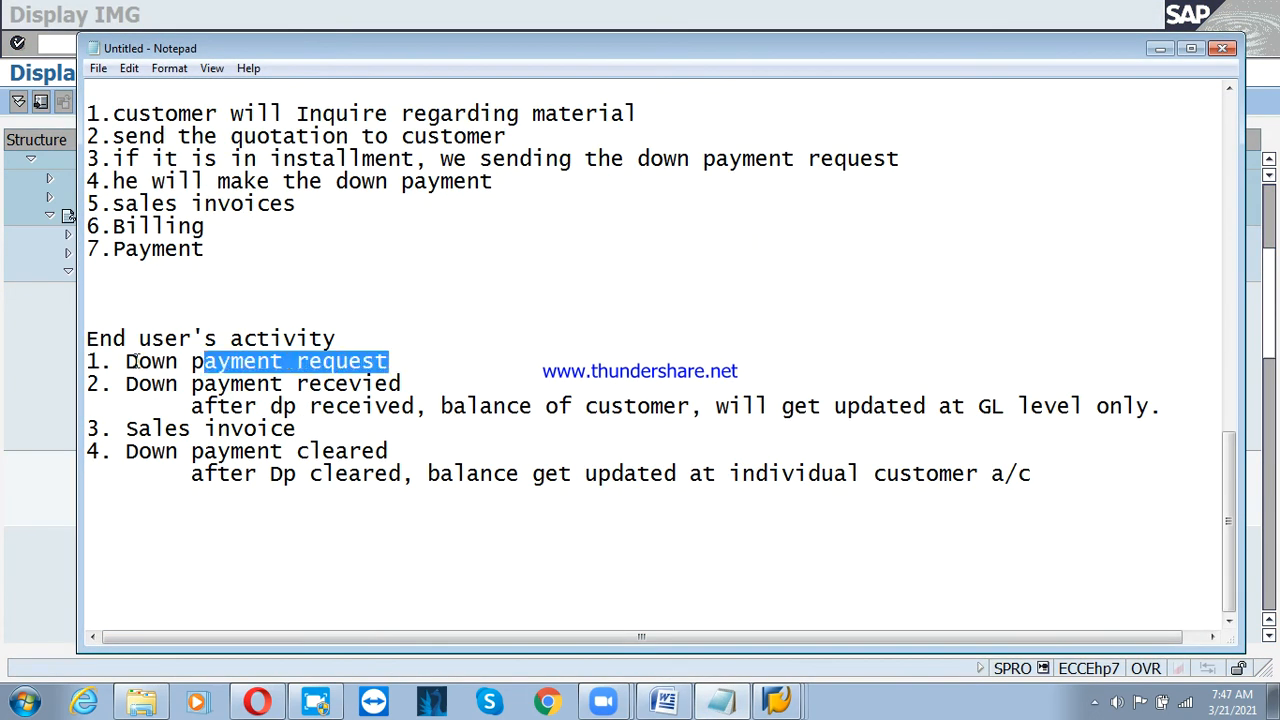
click(332, 527)
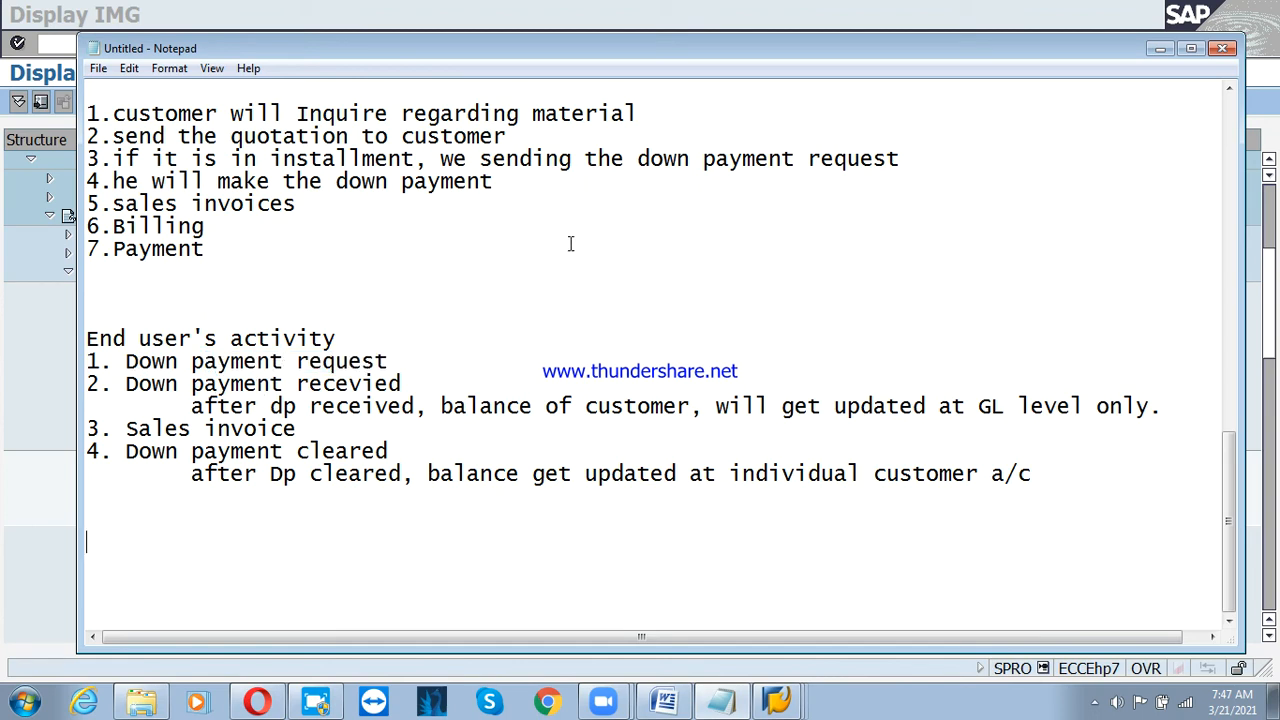
drag(394, 361, 45, 371)
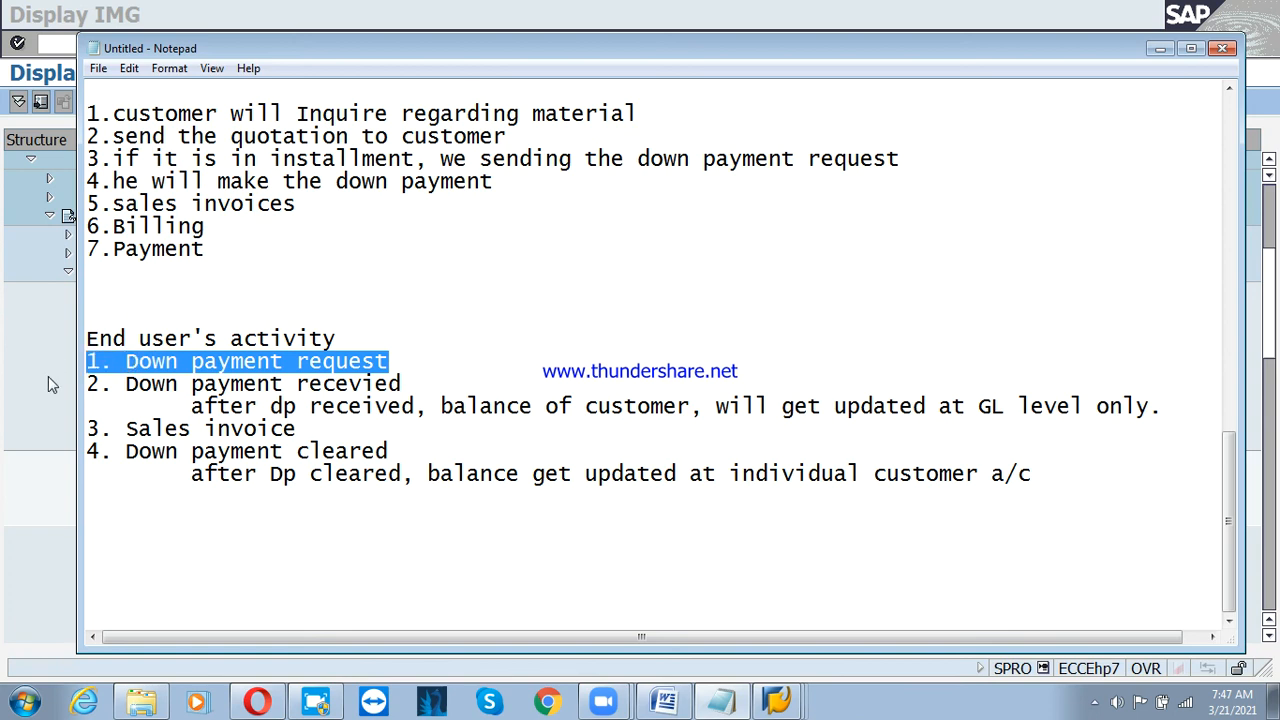
click(48, 379)
Switch to the SAP Easy Access session and expand Accounting, Financial Accounting and Accounts Receivable in the SAP menu.
click(779, 699)
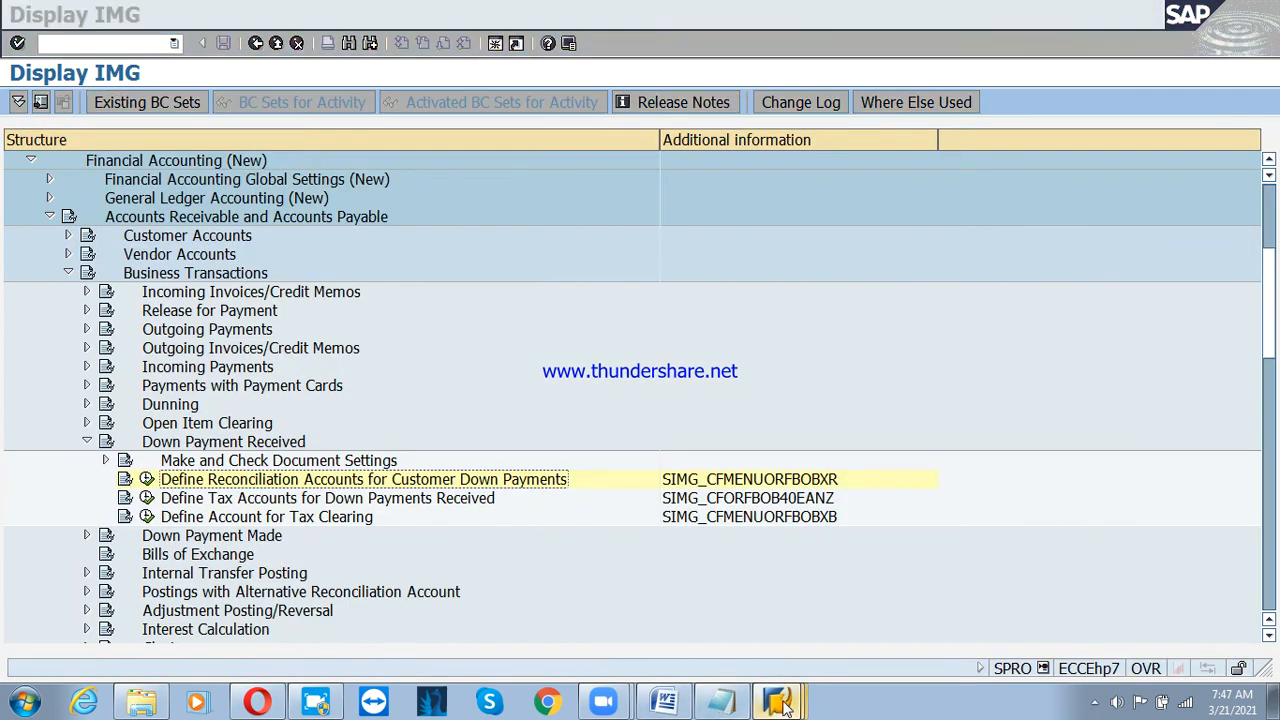
click(772, 642)
click(93, 290)
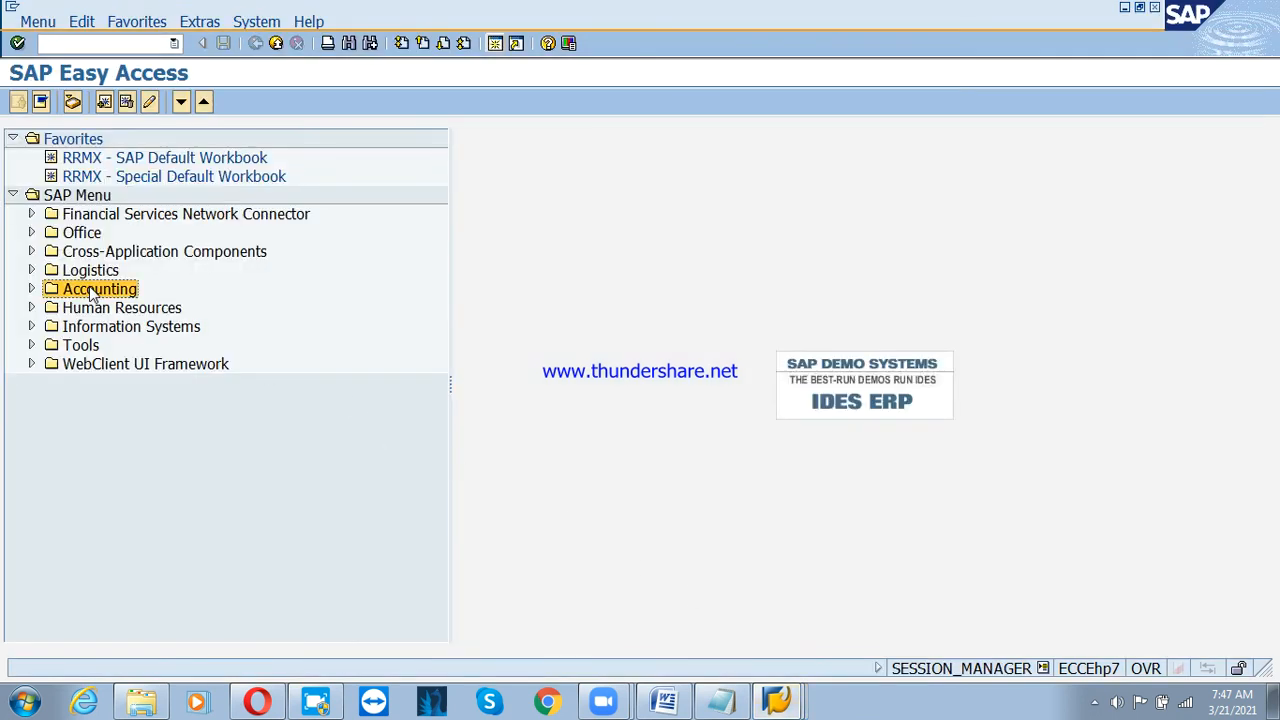
click(31, 289)
click(88, 310)
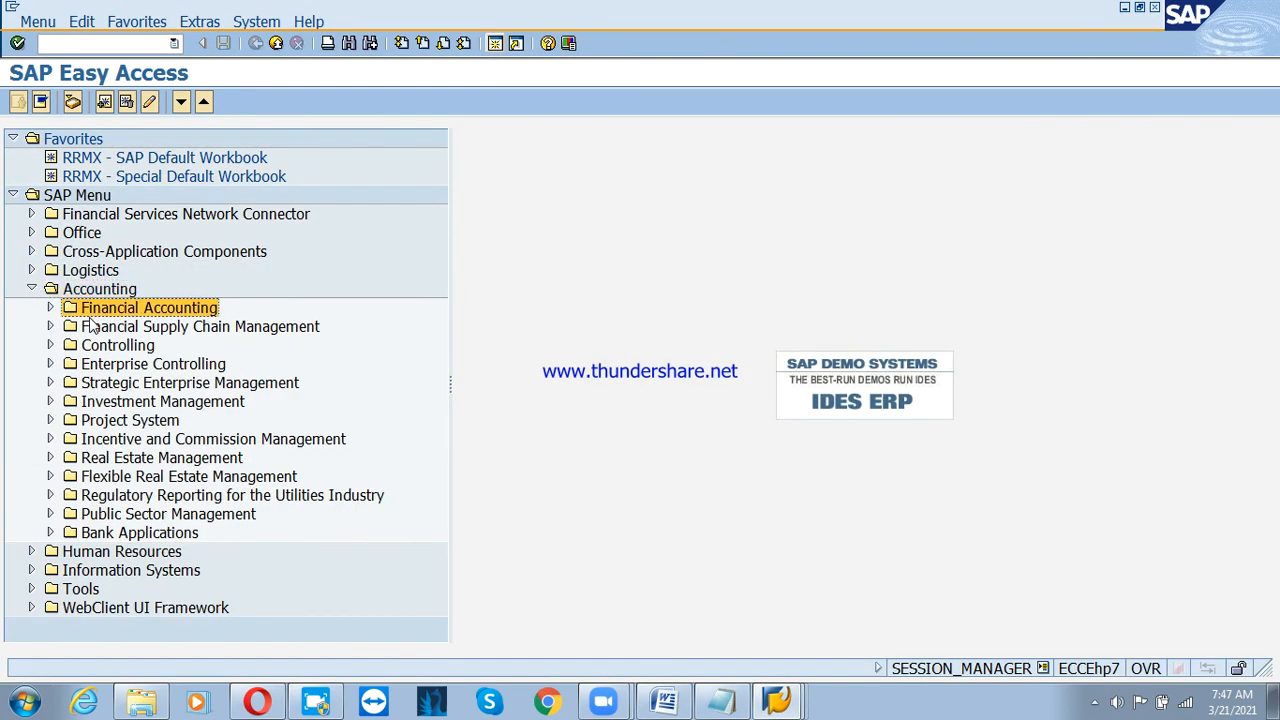
click(51, 309)
click(120, 344)
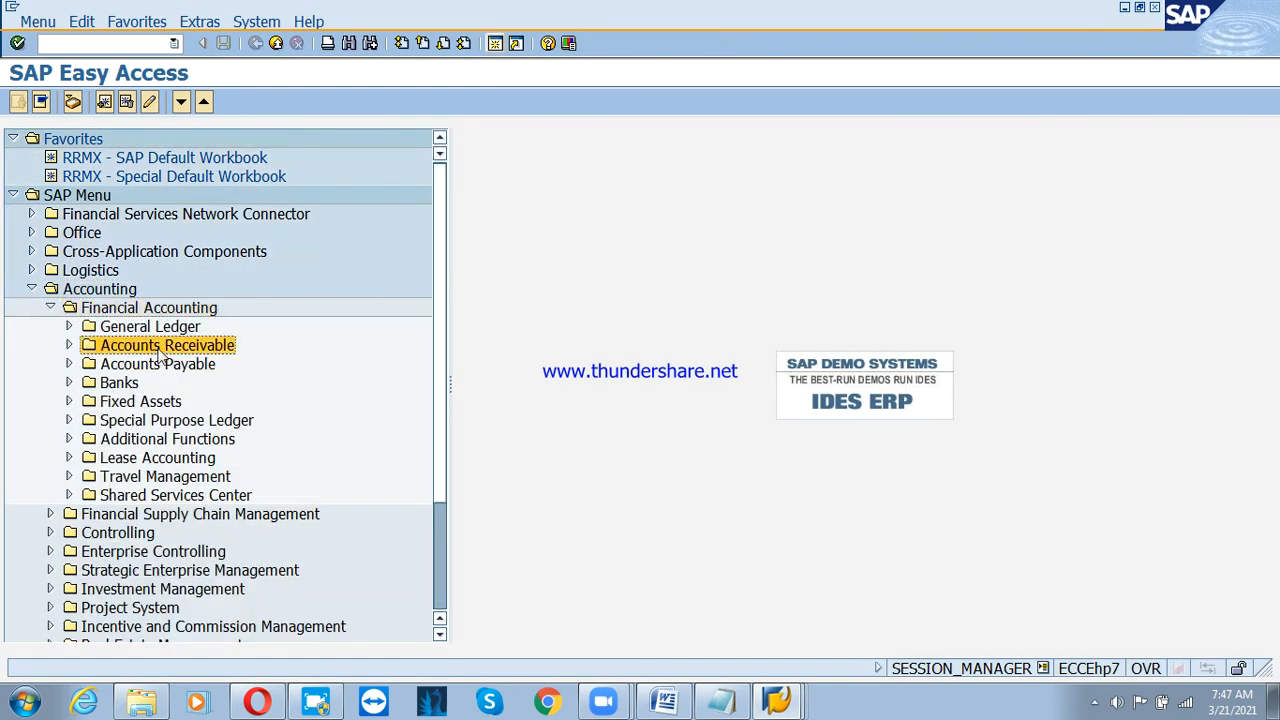
click(97, 289)
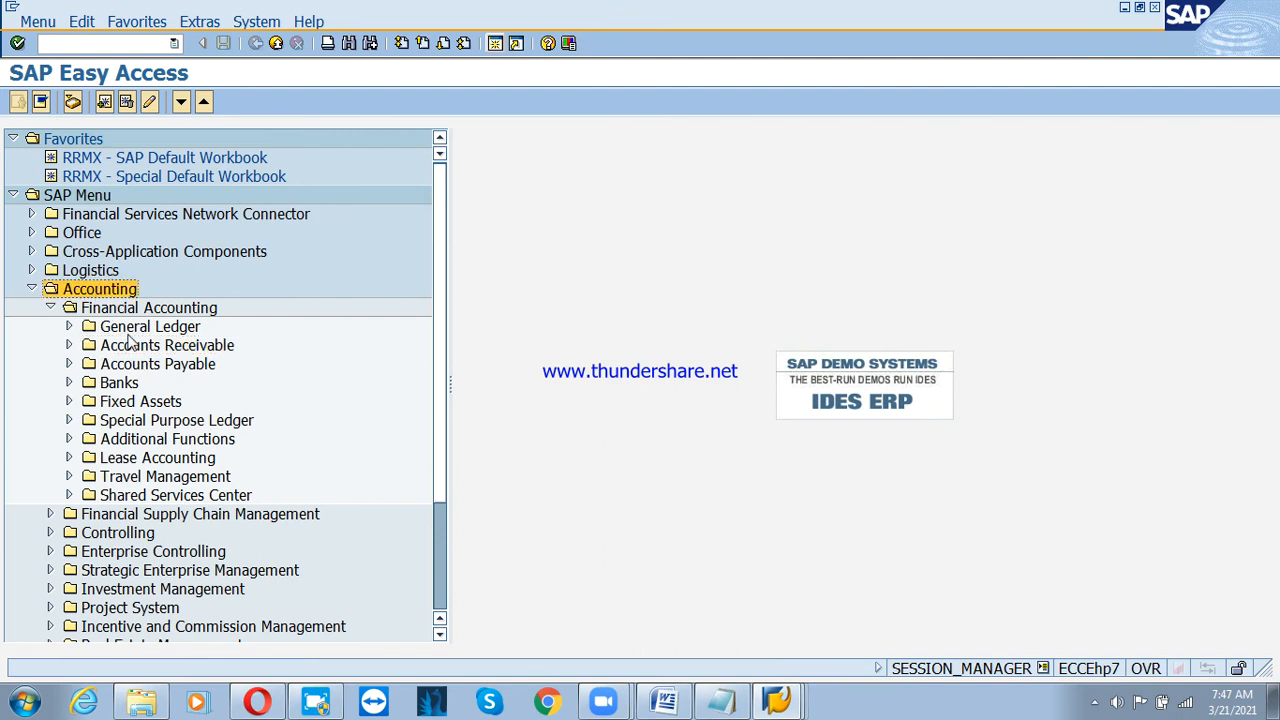
click(129, 310)
click(156, 349)
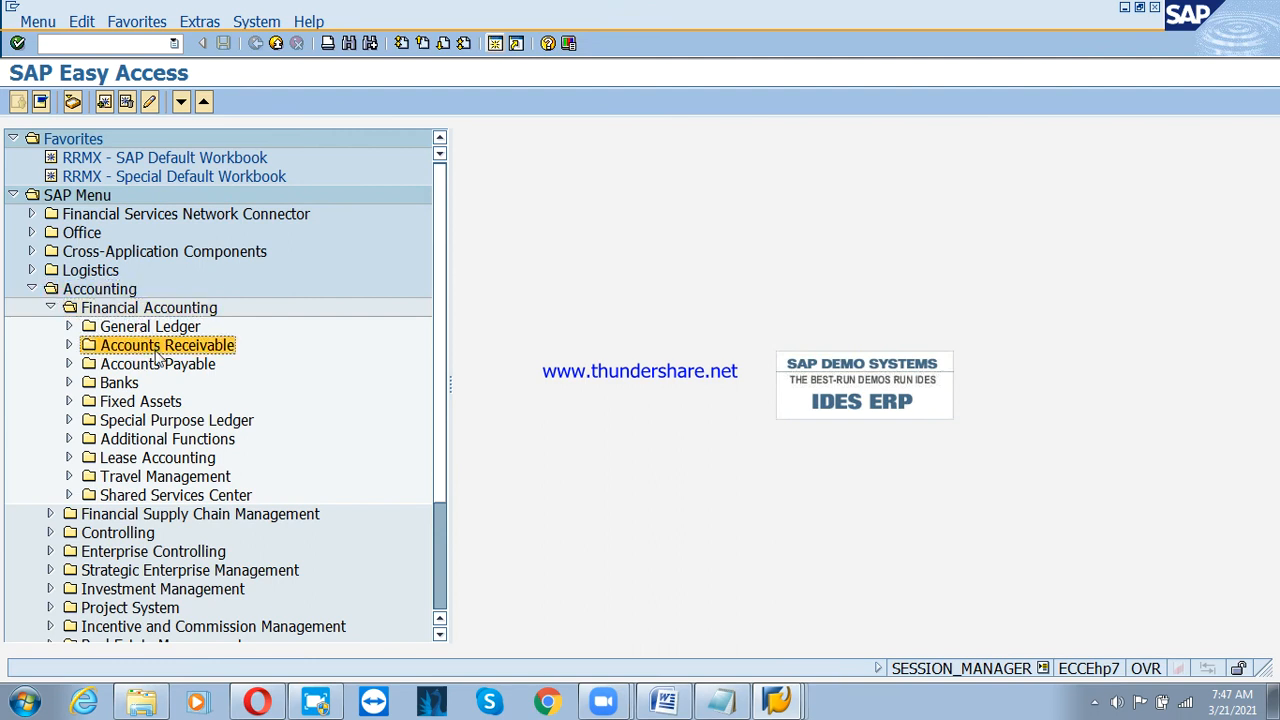
click(70, 346)
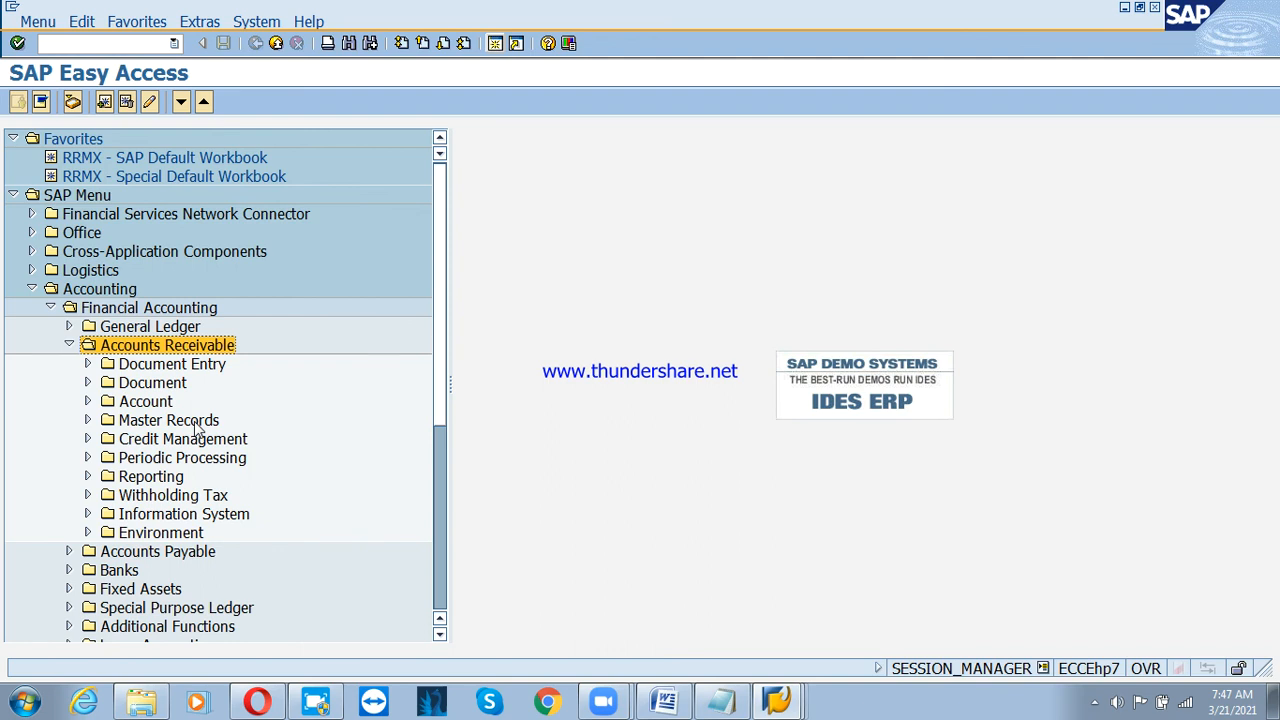
Expand Document Entry and its Down Payment folder, and open transaction F-37, Request.
click(170, 368)
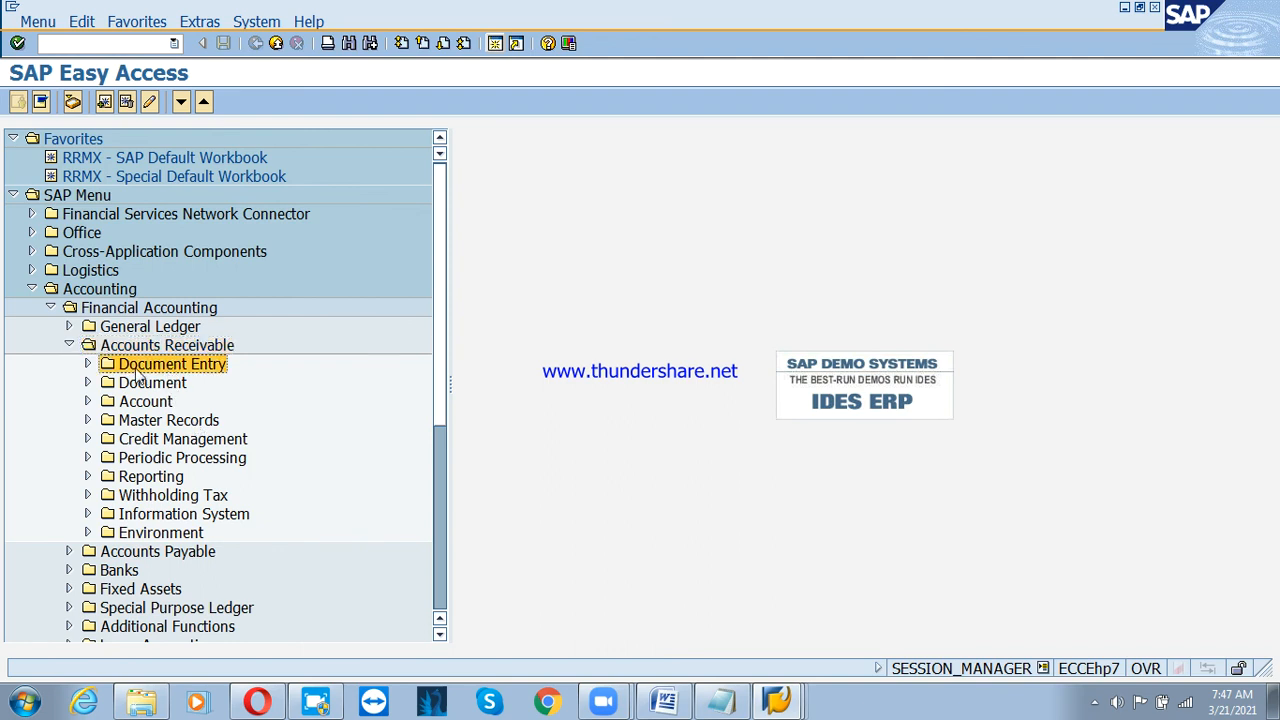
click(88, 365)
click(166, 515)
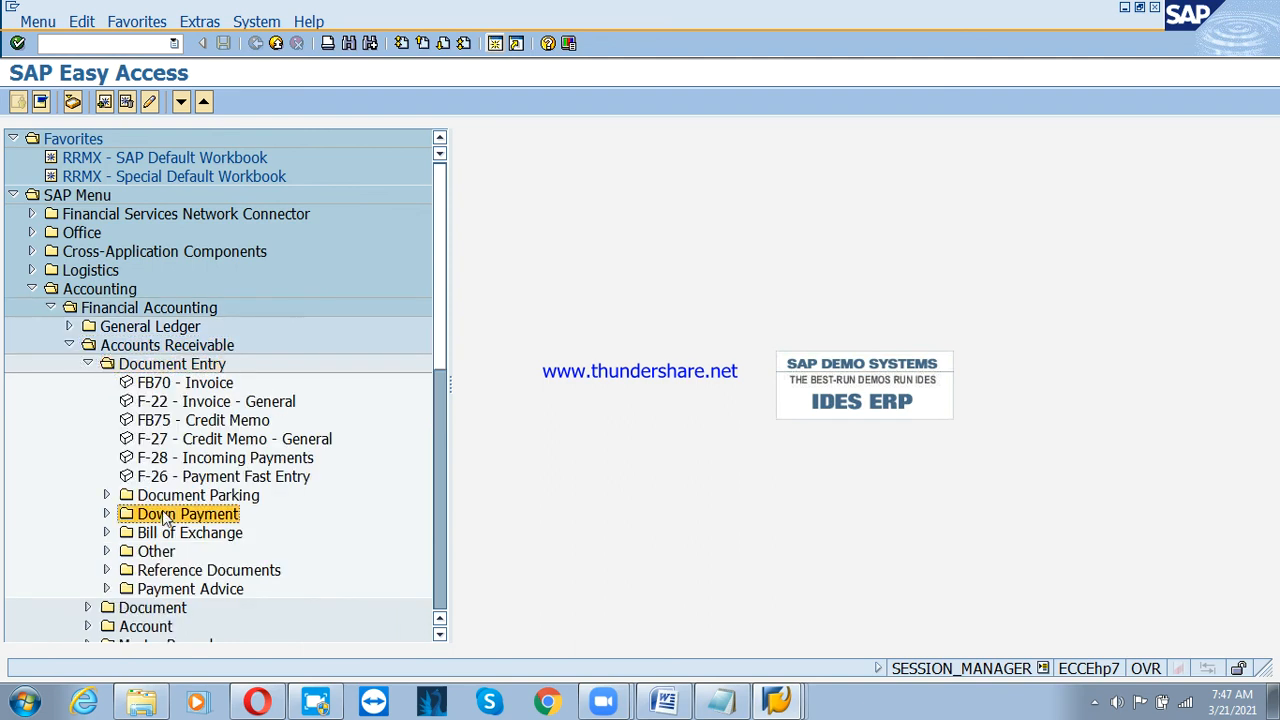
click(106, 514)
click(204, 535)
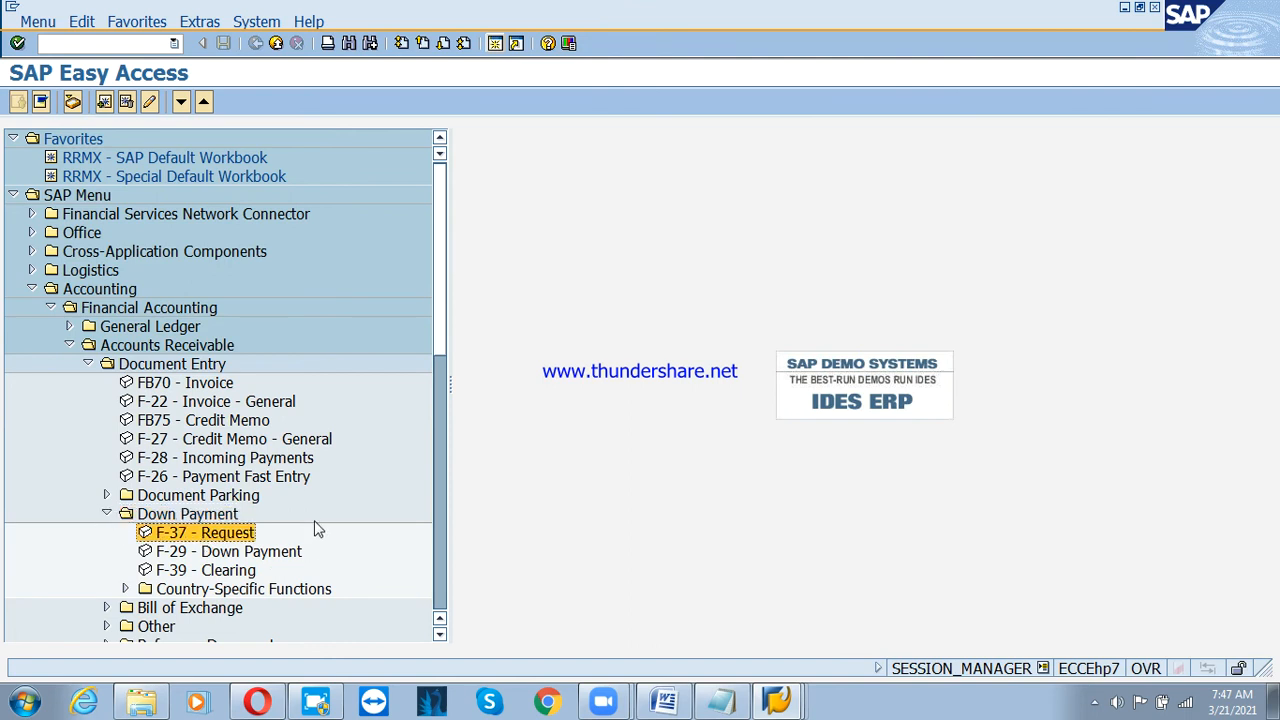
double_click(197, 536)
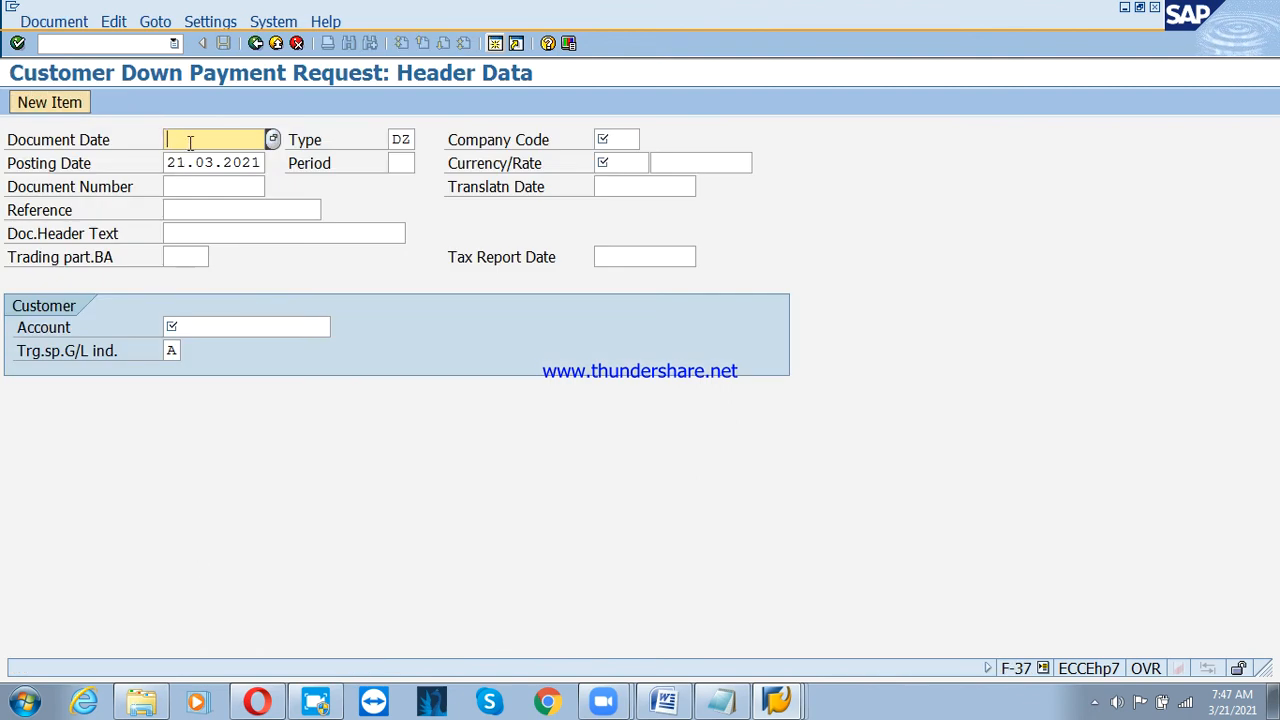
Fill the down payment request header with document date 21.03.2011, company code PSD, period 12 and currency INR.
text(21.03.2011)
key(Tab)
key(Tab)
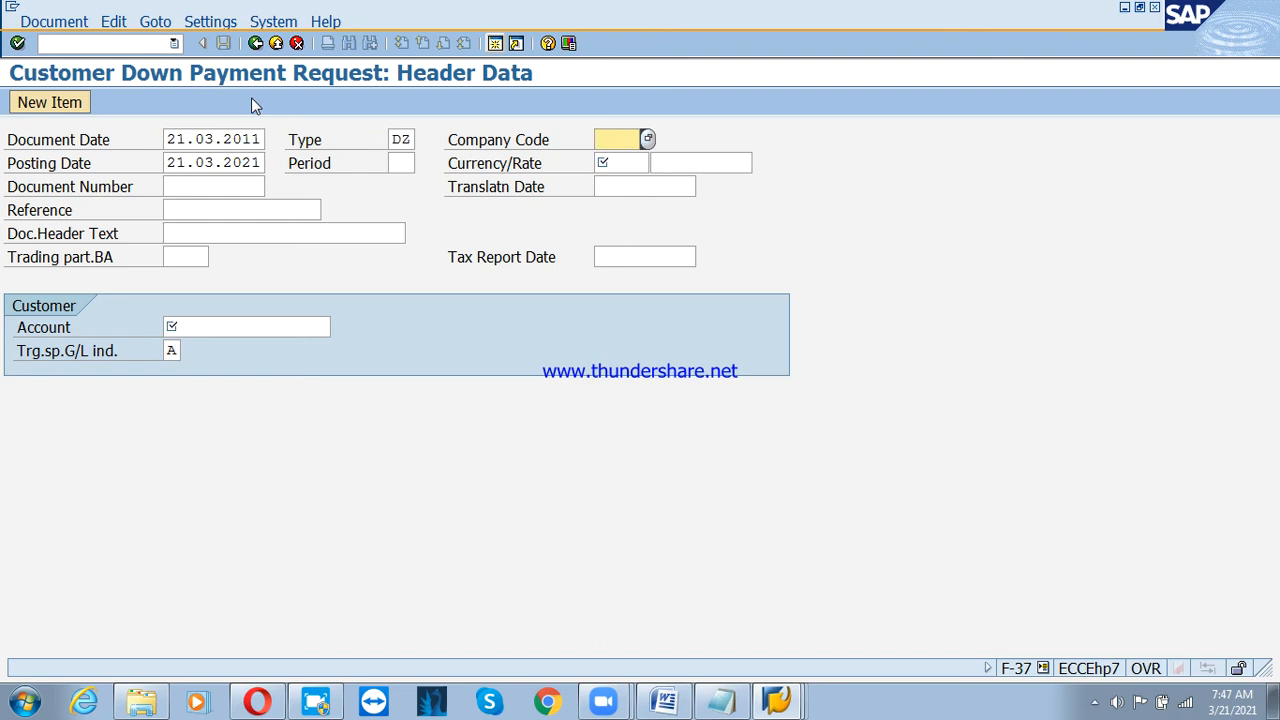
text(psd)
key(Tab)
key(Tab)
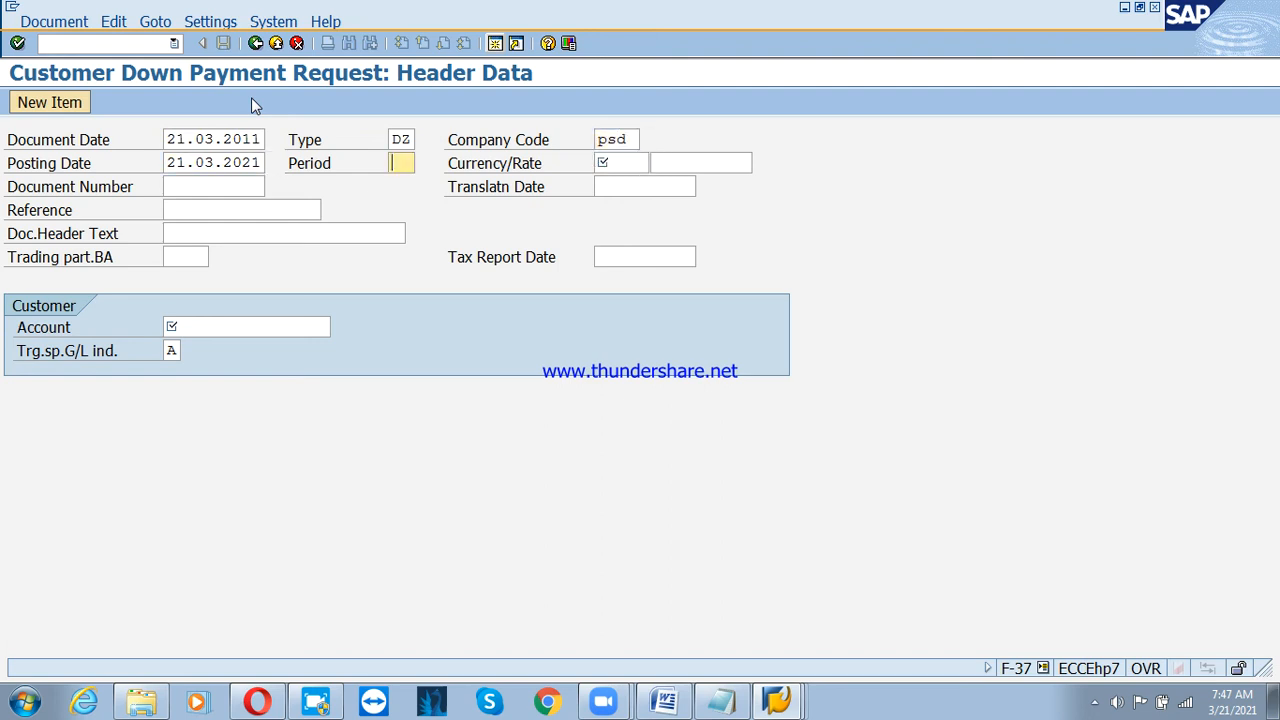
text(12)
key(Tab)
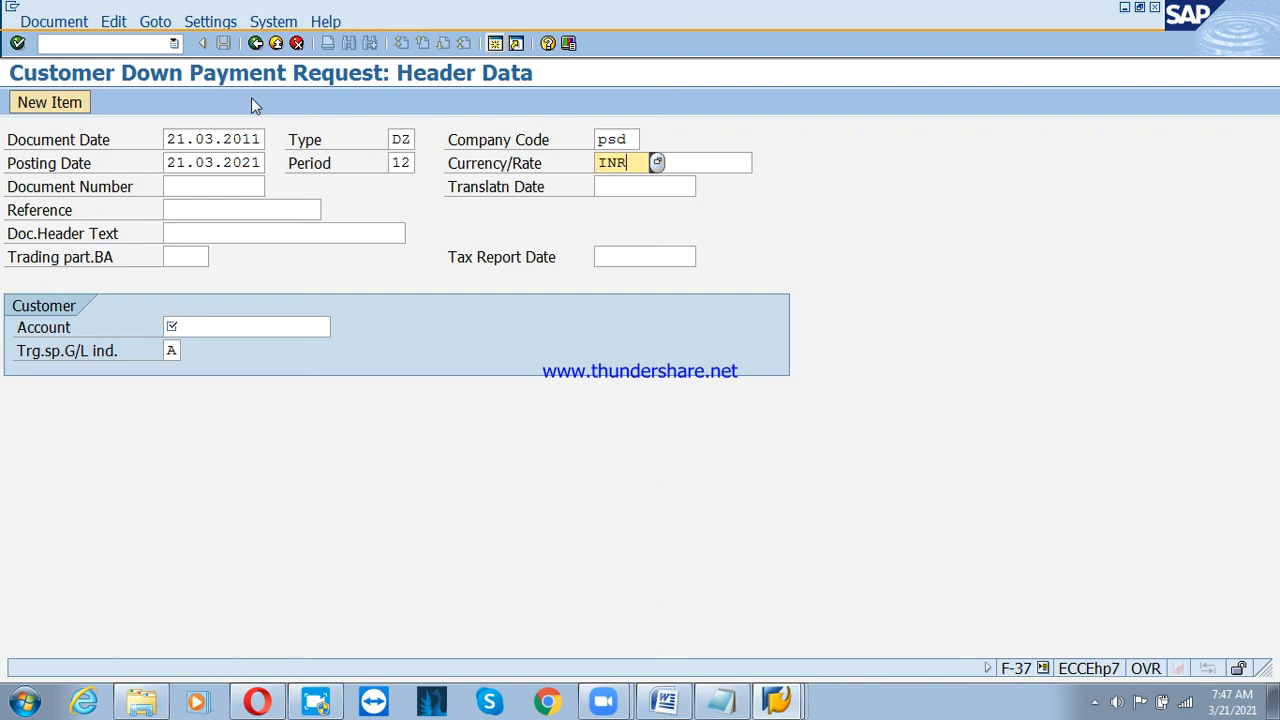
Set the document header text to "down payment request".
key(Tab)
key(Tab)
key(Tab)
key(Tab)
key(Tab)
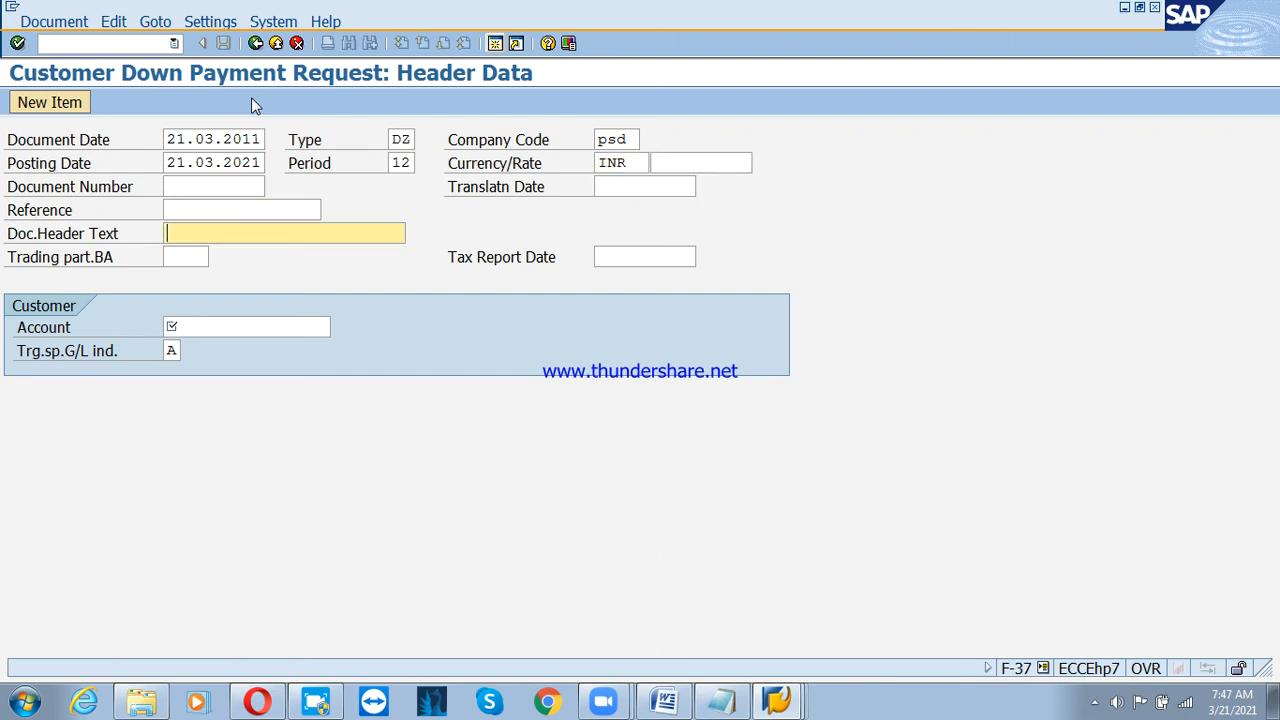
text(down)
key(BackSpace)
text(n payment )
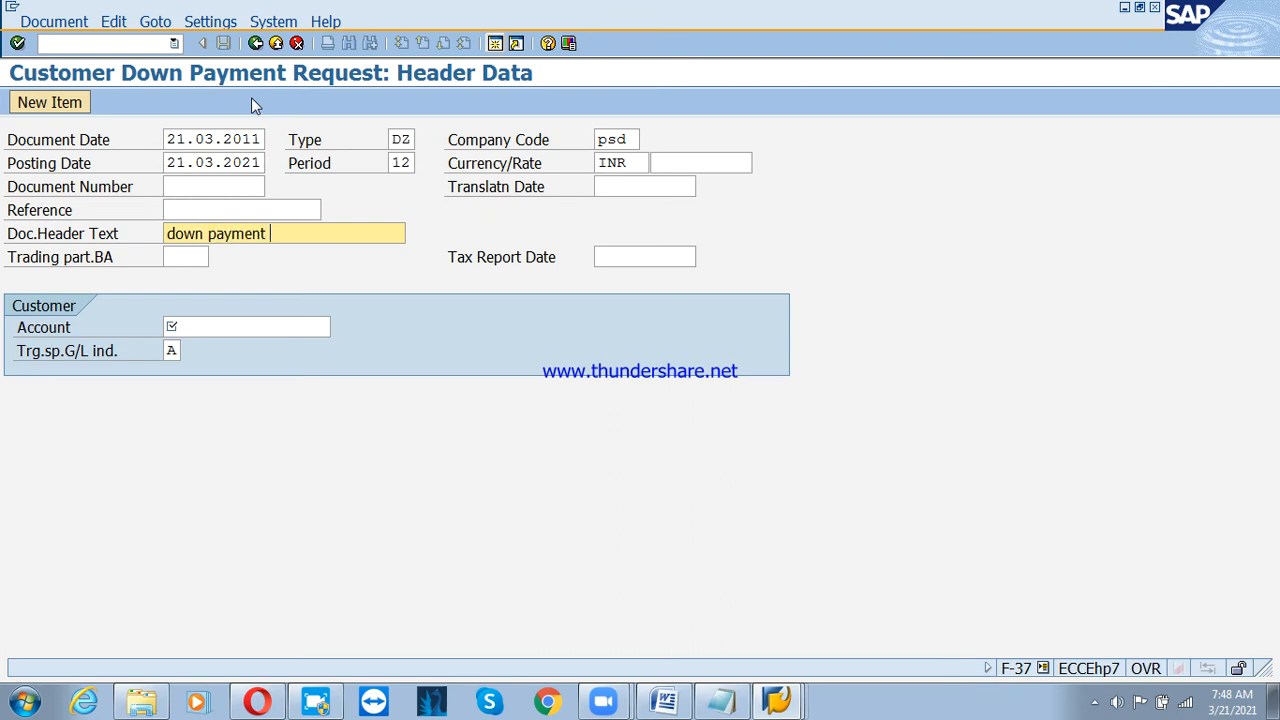
text(request)
key(Tab)
key(Tab)
key(Tab)
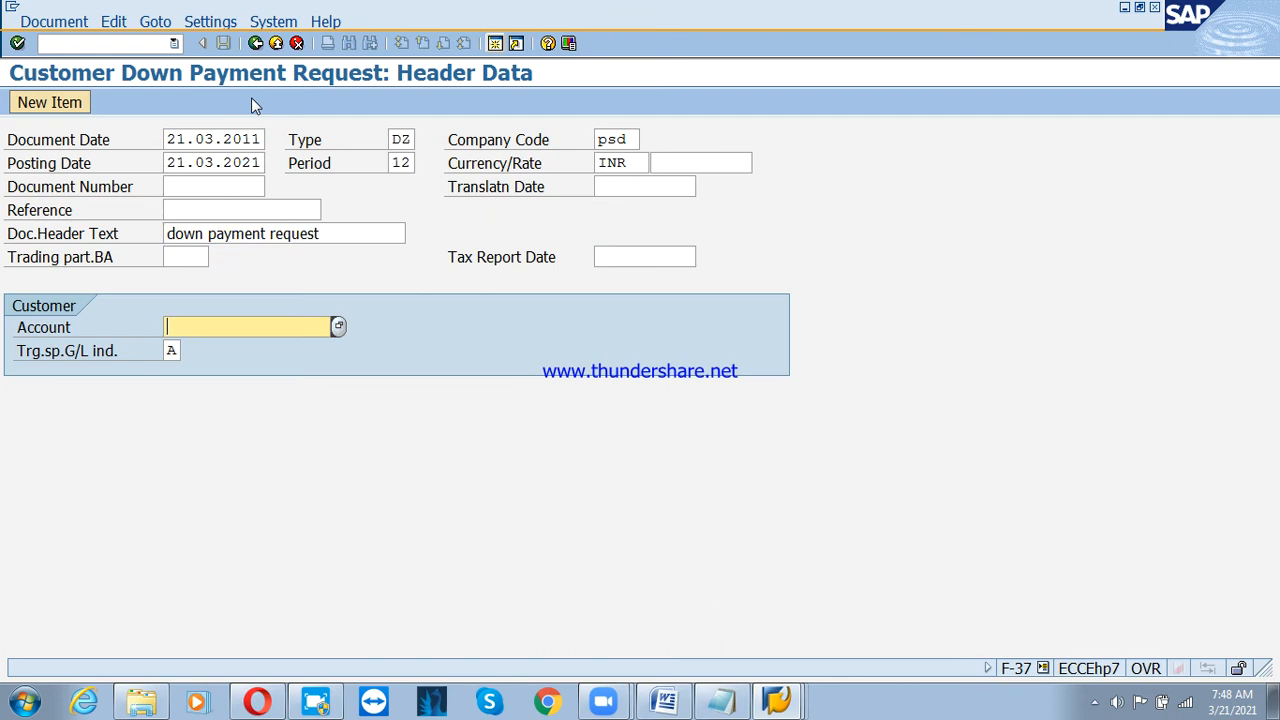
Look up the customers of company code PSD and choose Reliance Industries Ltd as the customer account.
key(F4)
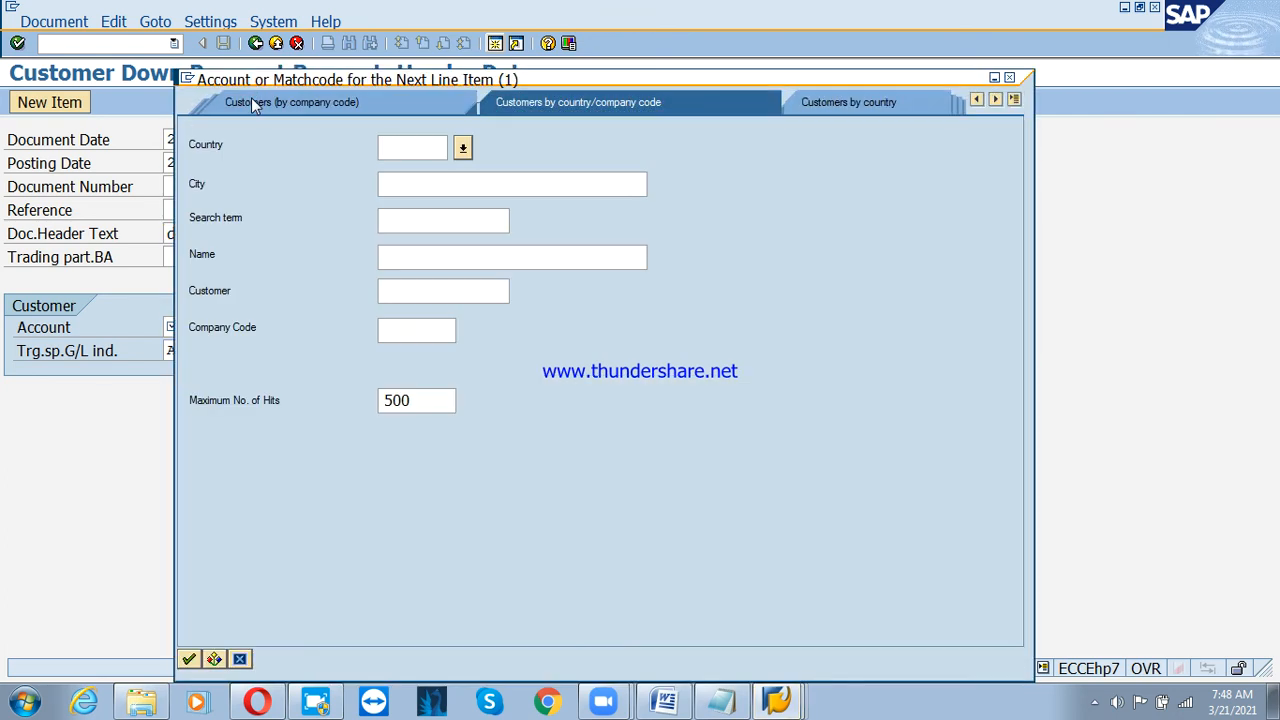
key(Tab)
key(Tab)
key(Tab)
key(Tab)
key(Tab)
text(psd)
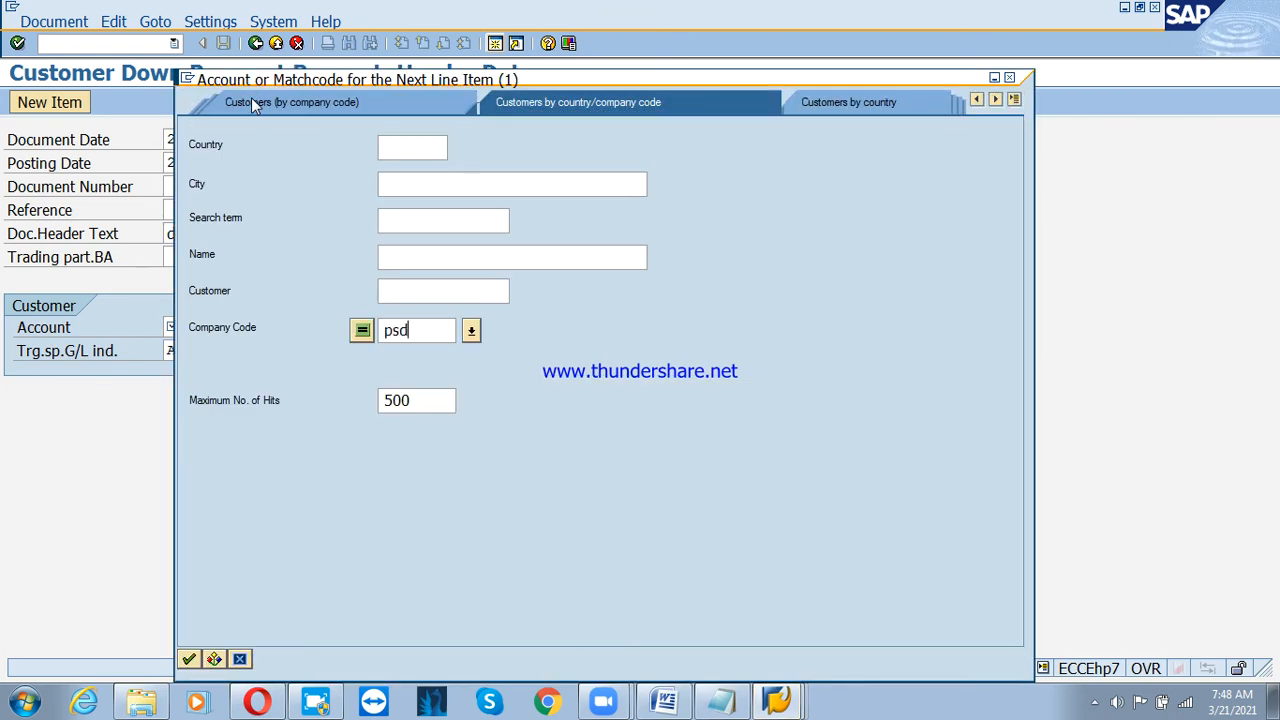
key(Return)
key(Down)
key(Down)
key(Down)
key(Down)
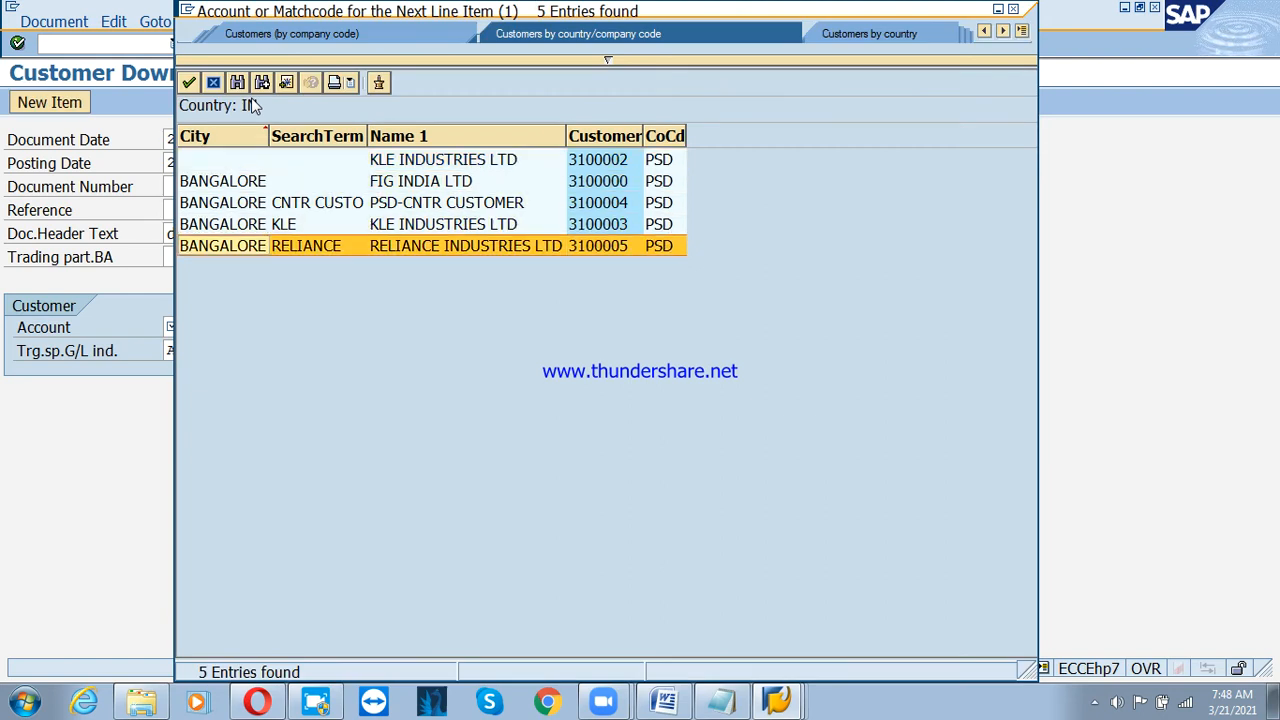
key(Return)
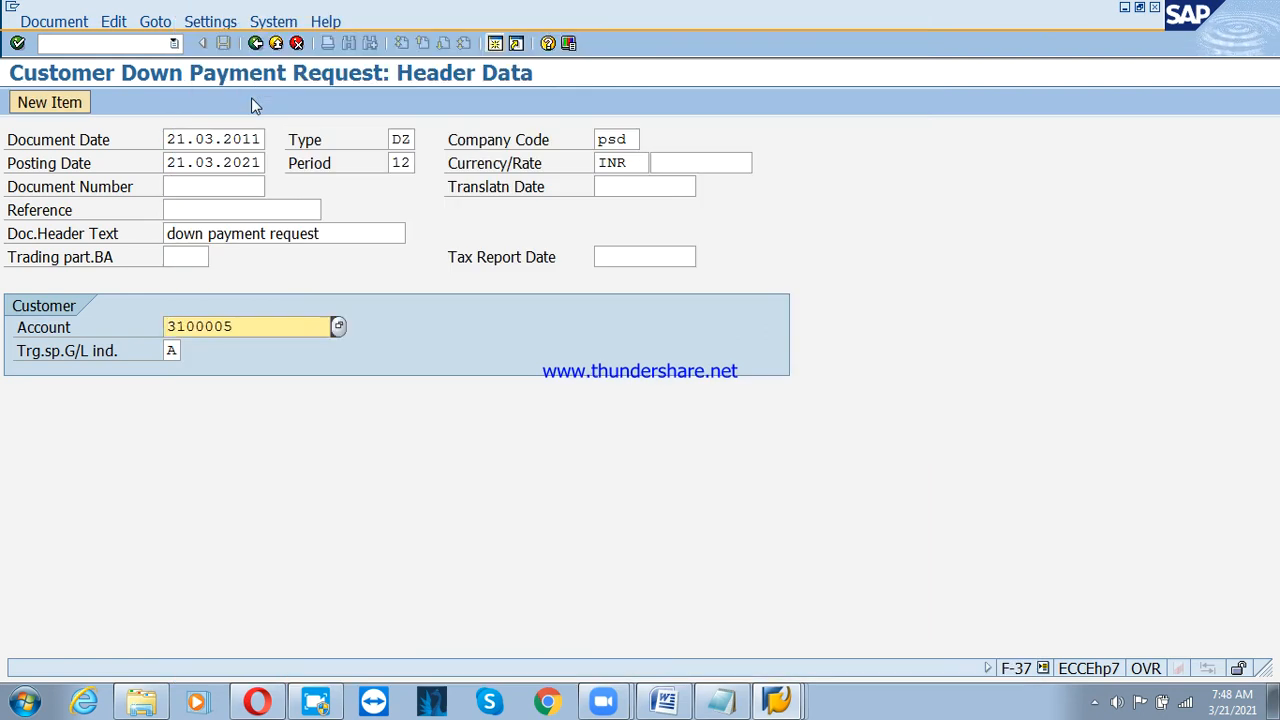
Continue to the customer item of the down payment request, and exit to SAP Easy Access, discarding the entered data.
key(Return)
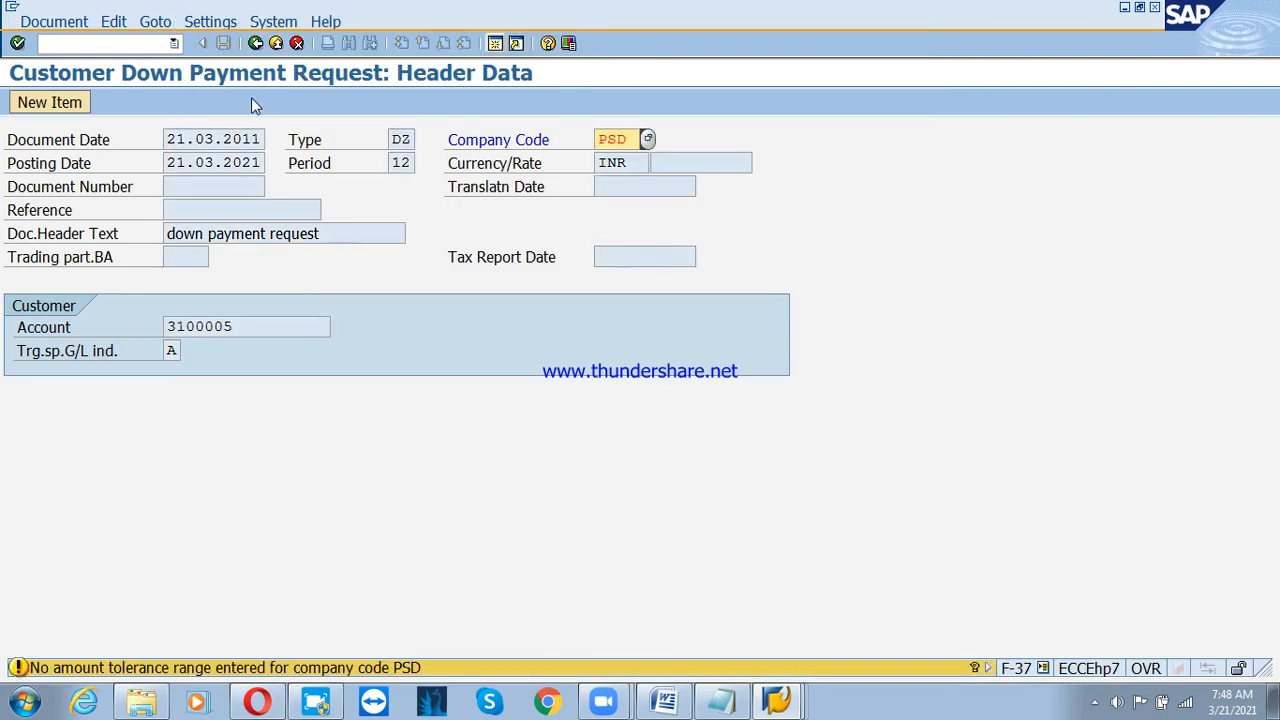
key(Return)
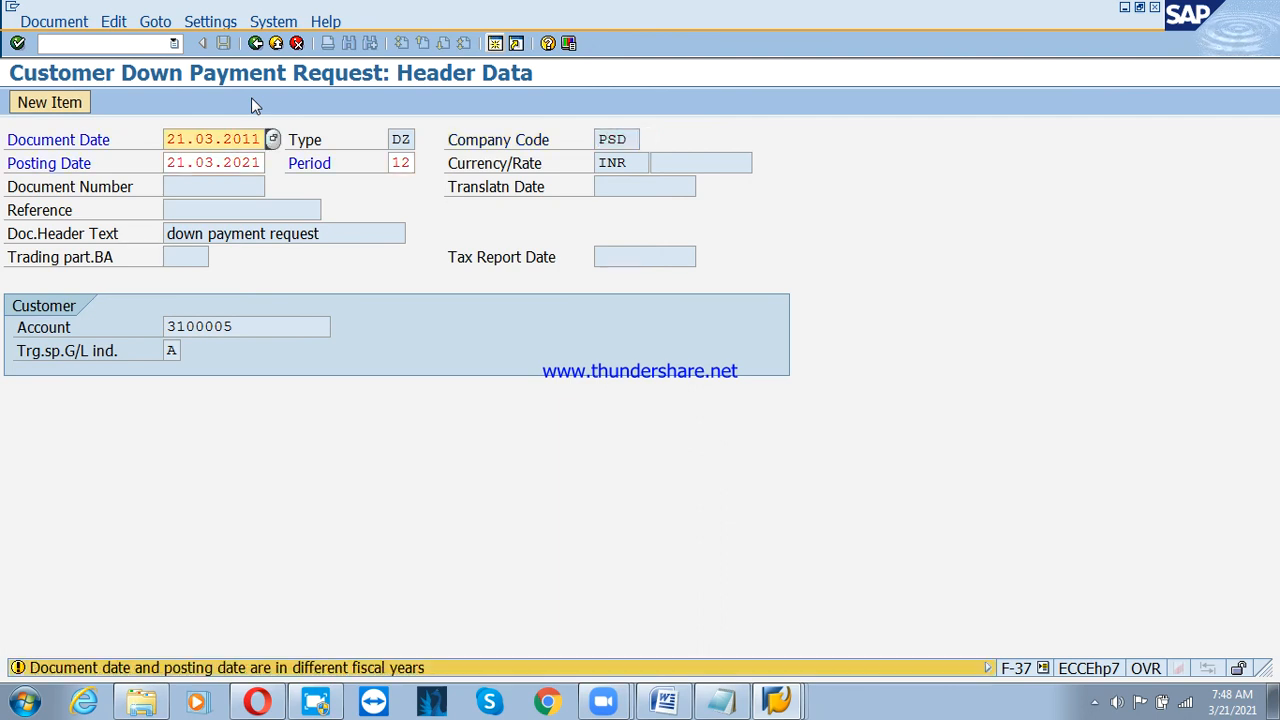
key(Return)
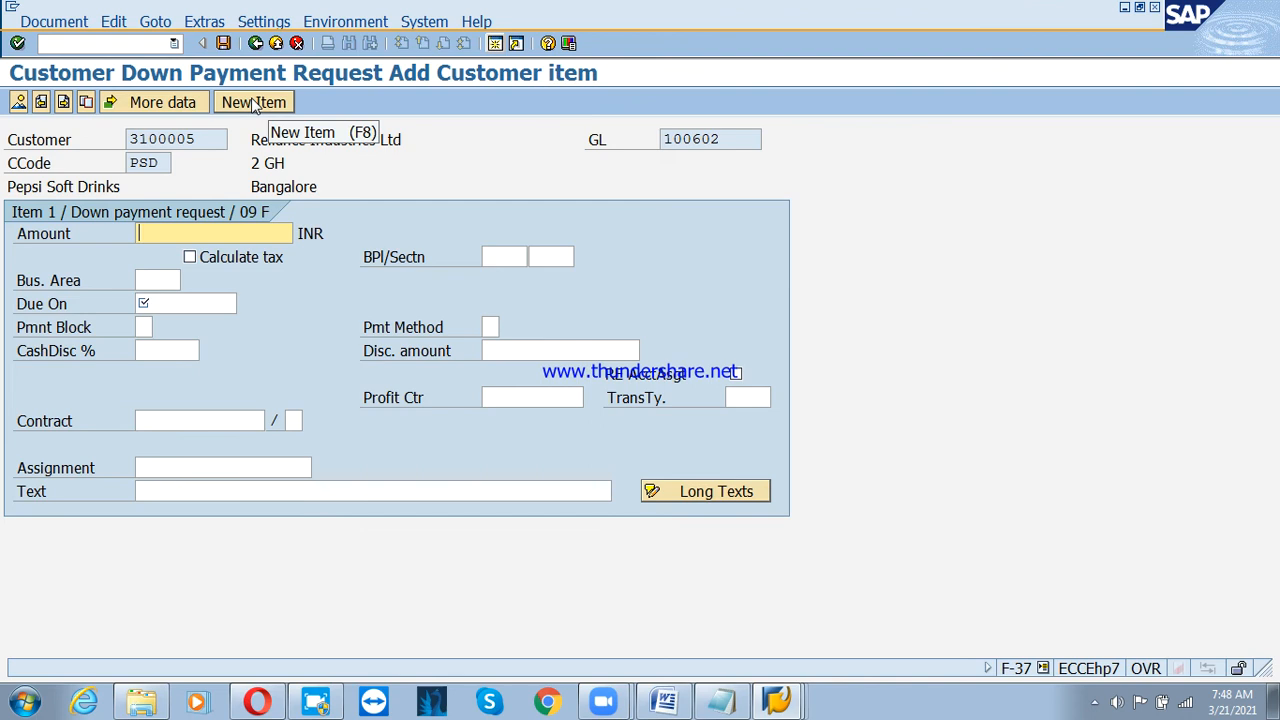
click(277, 44)
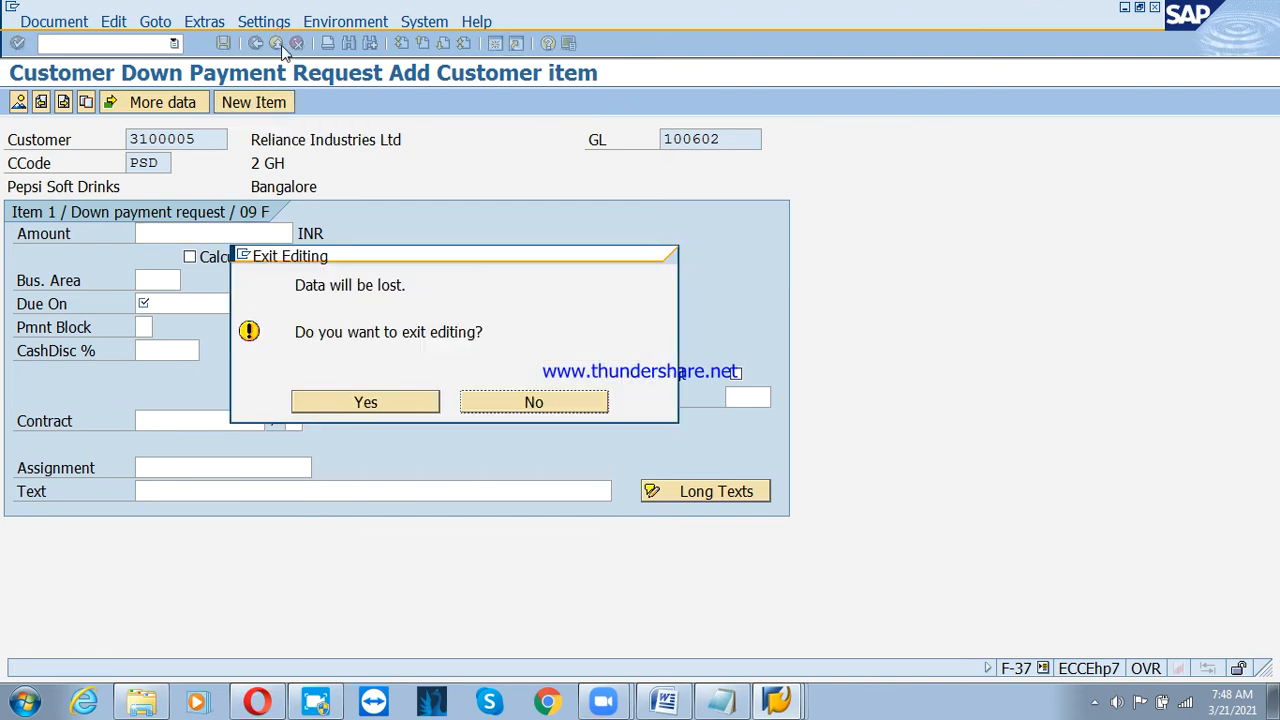
click(356, 400)
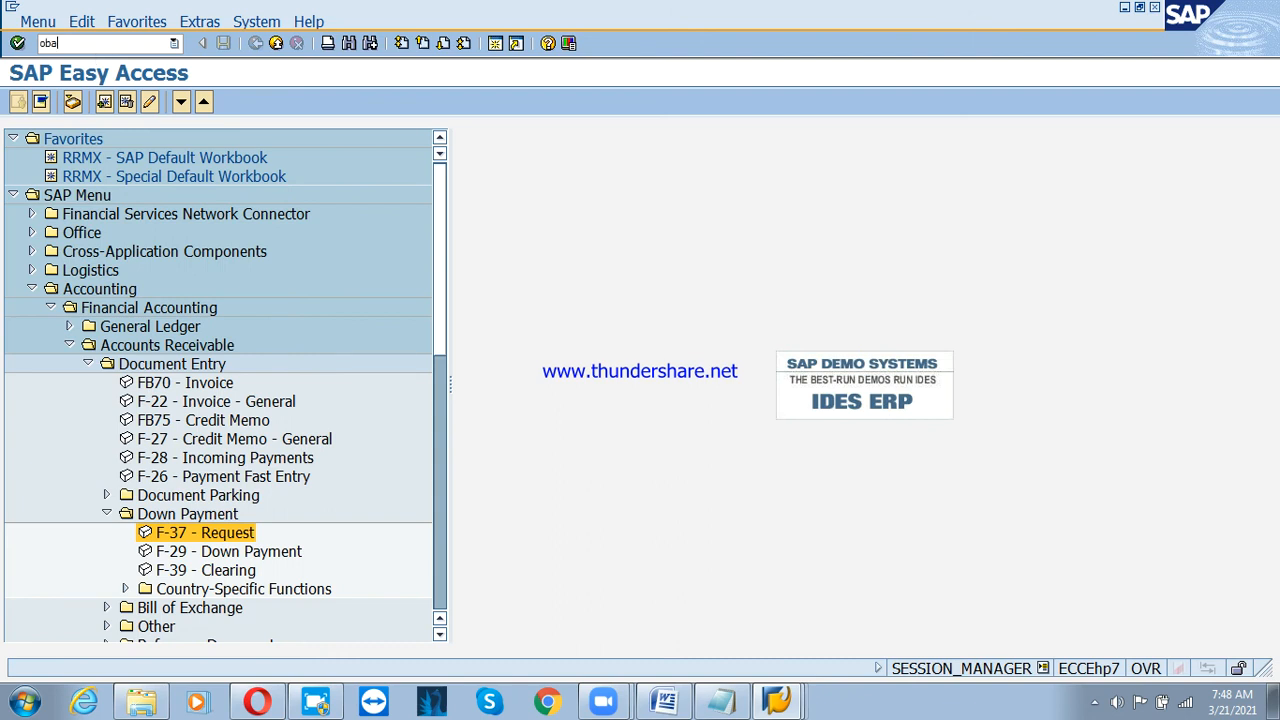
Open the user tolerance group assignments (OB57), find USER3 and delete its entry.
key(Return)
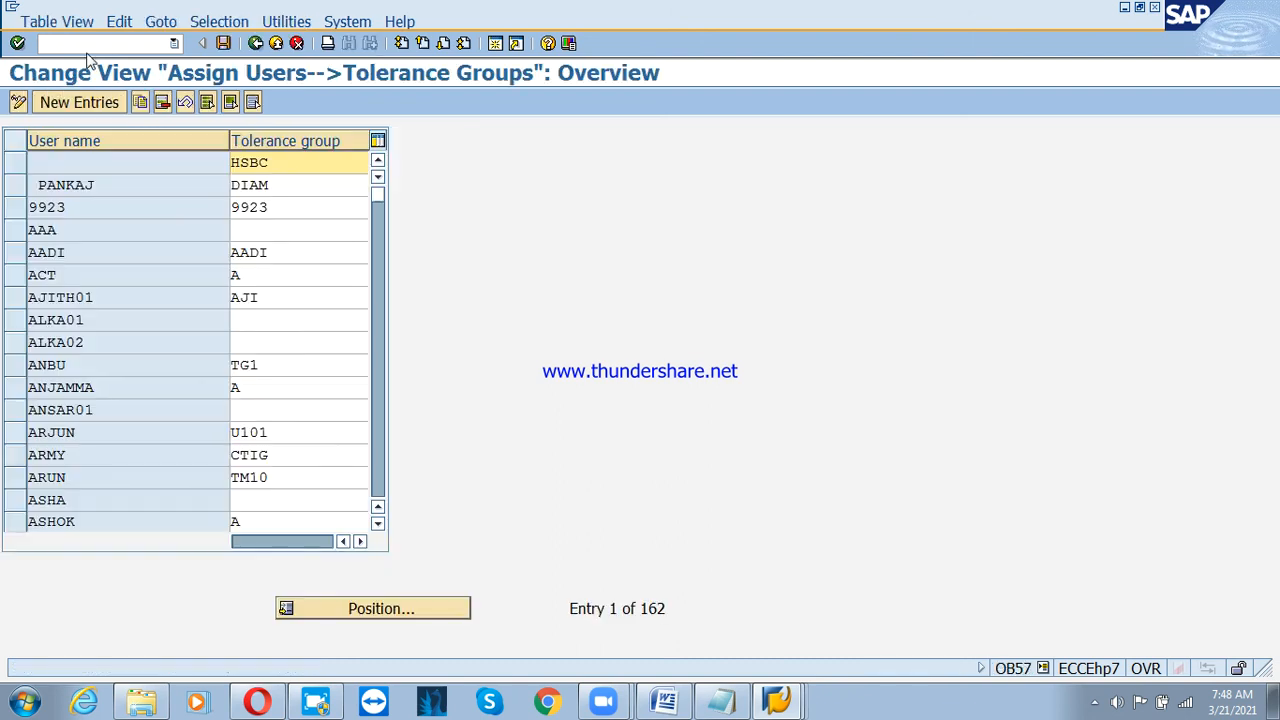
click(385, 609)
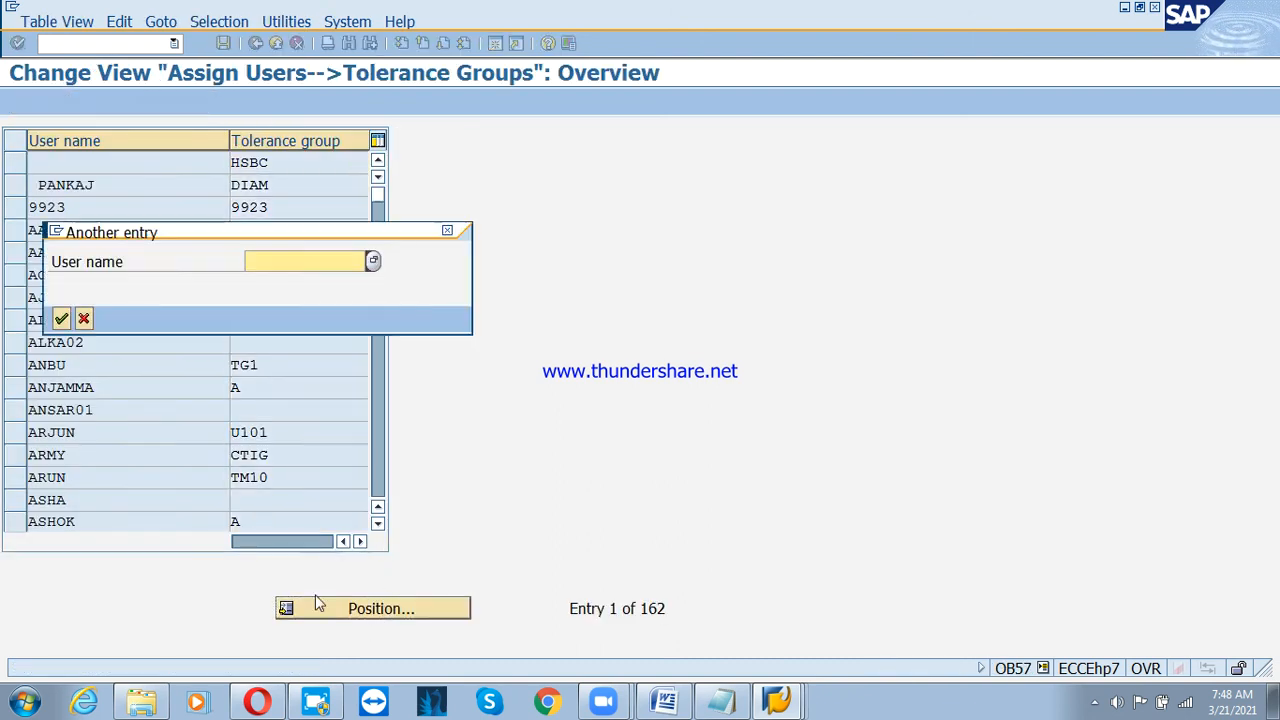
text(user3)
key(Return)
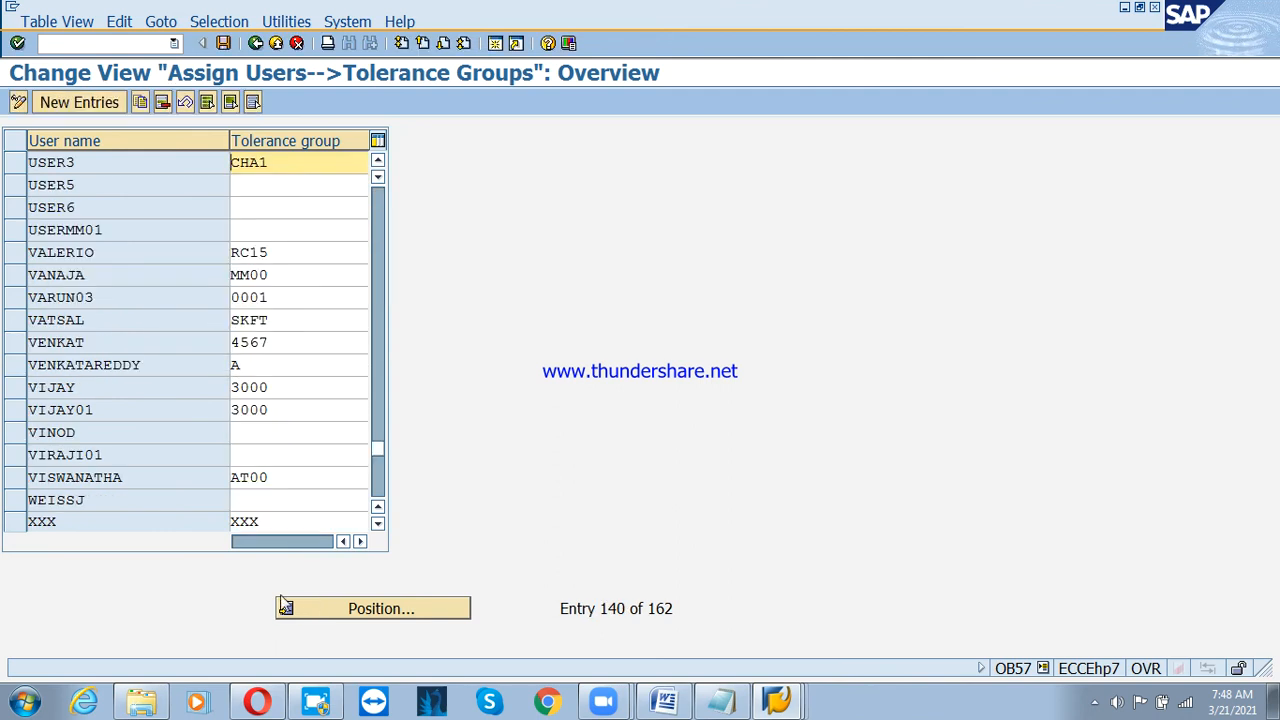
click(14, 163)
click(183, 103)
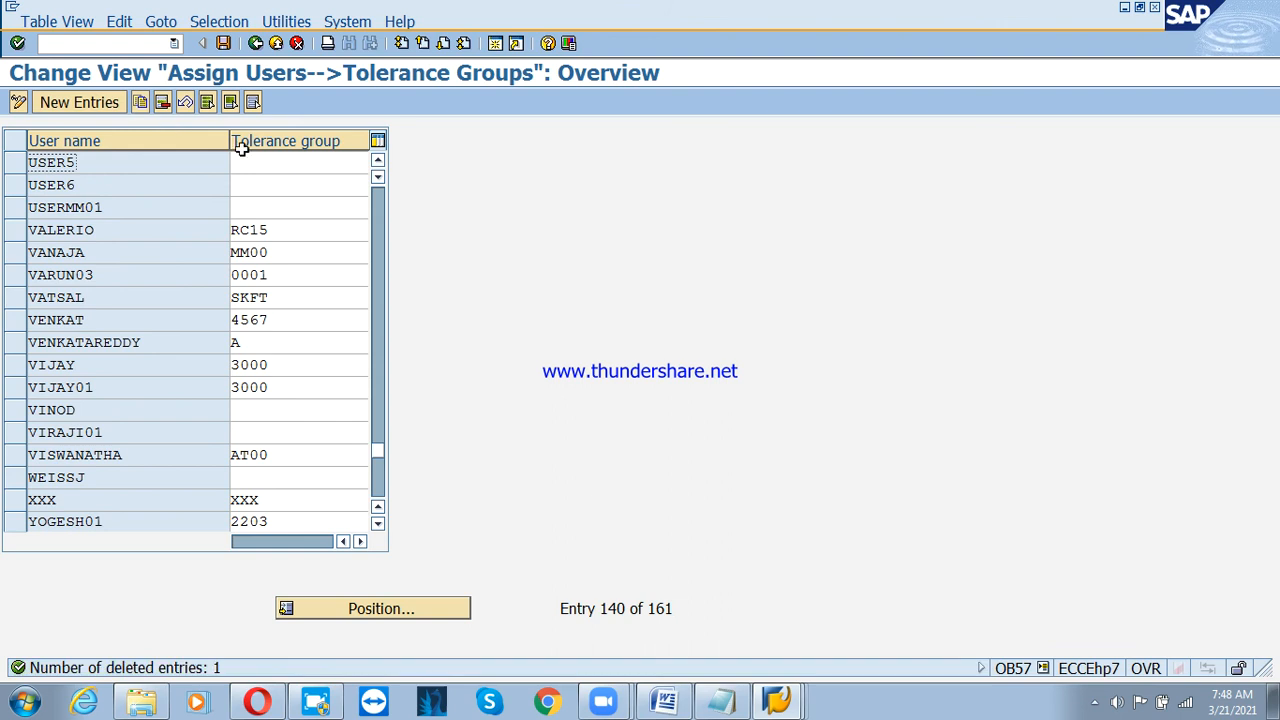
Save the changed user tolerance group assignments and return to SAP Easy Access.
click(224, 43)
click(61, 318)
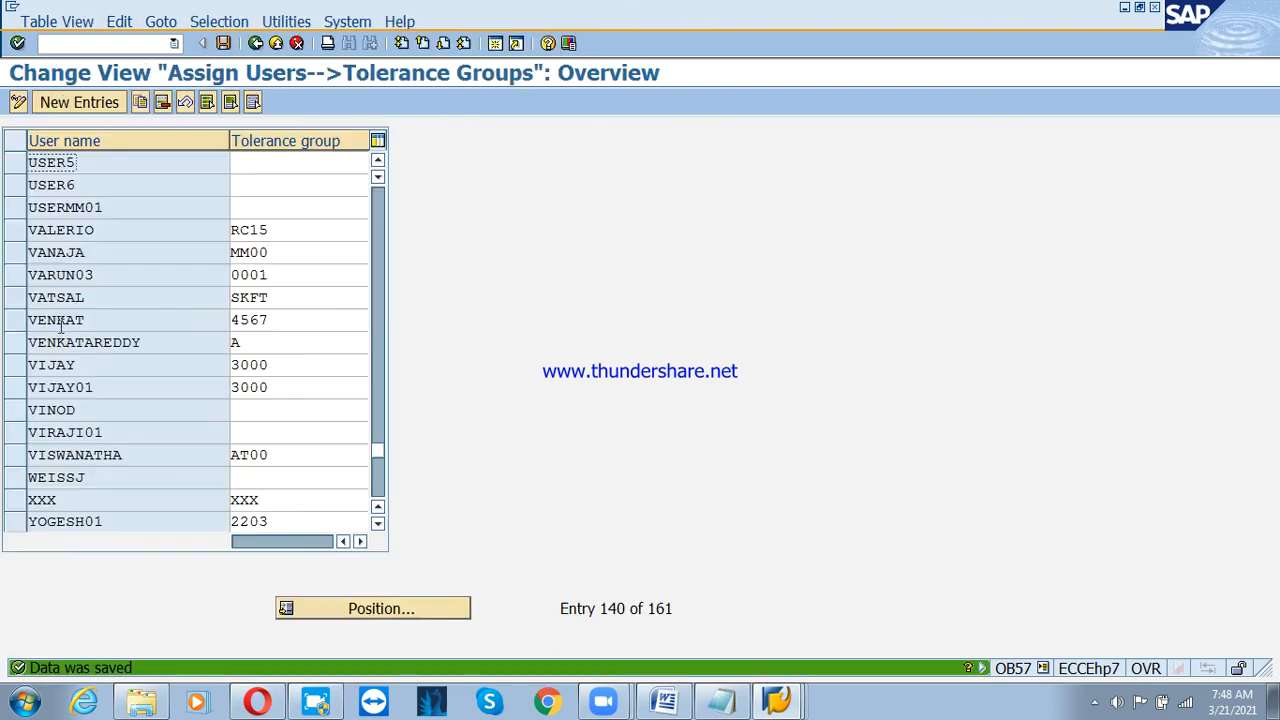
click(272, 42)
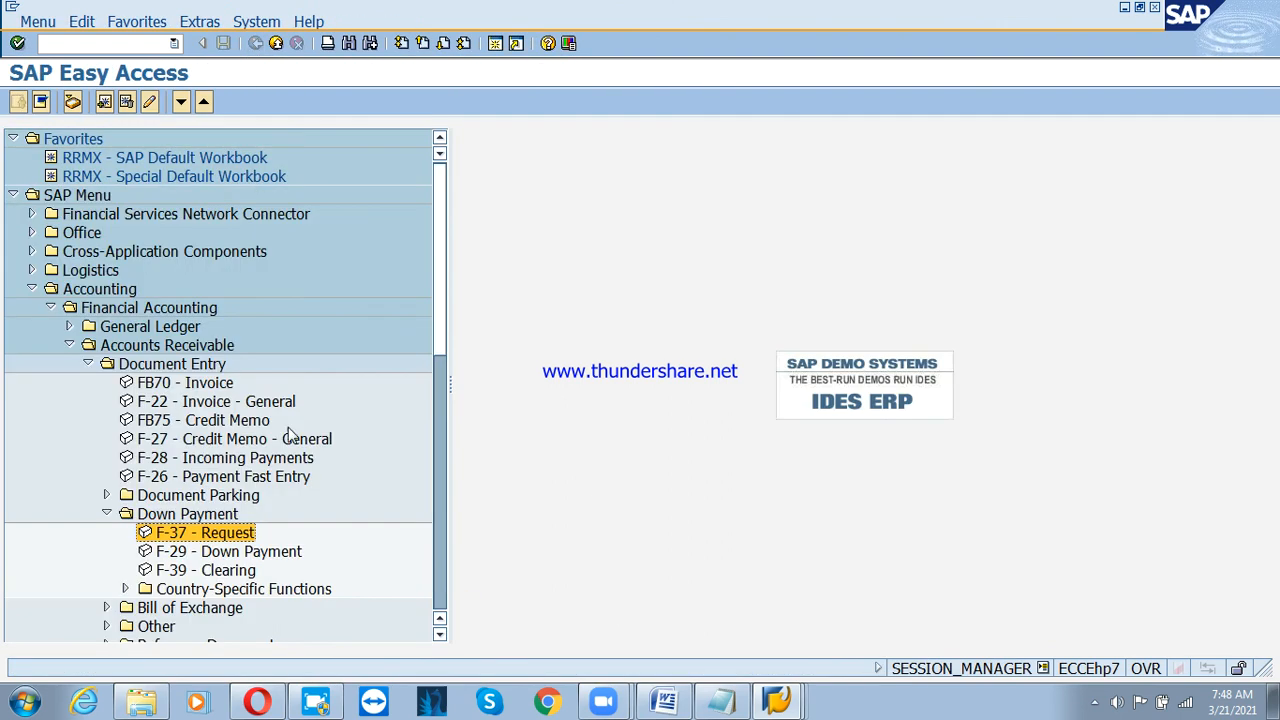
Open the customer down payment request transaction (F-37) and set the document date to 21.03.2011.
double_click(205, 533)
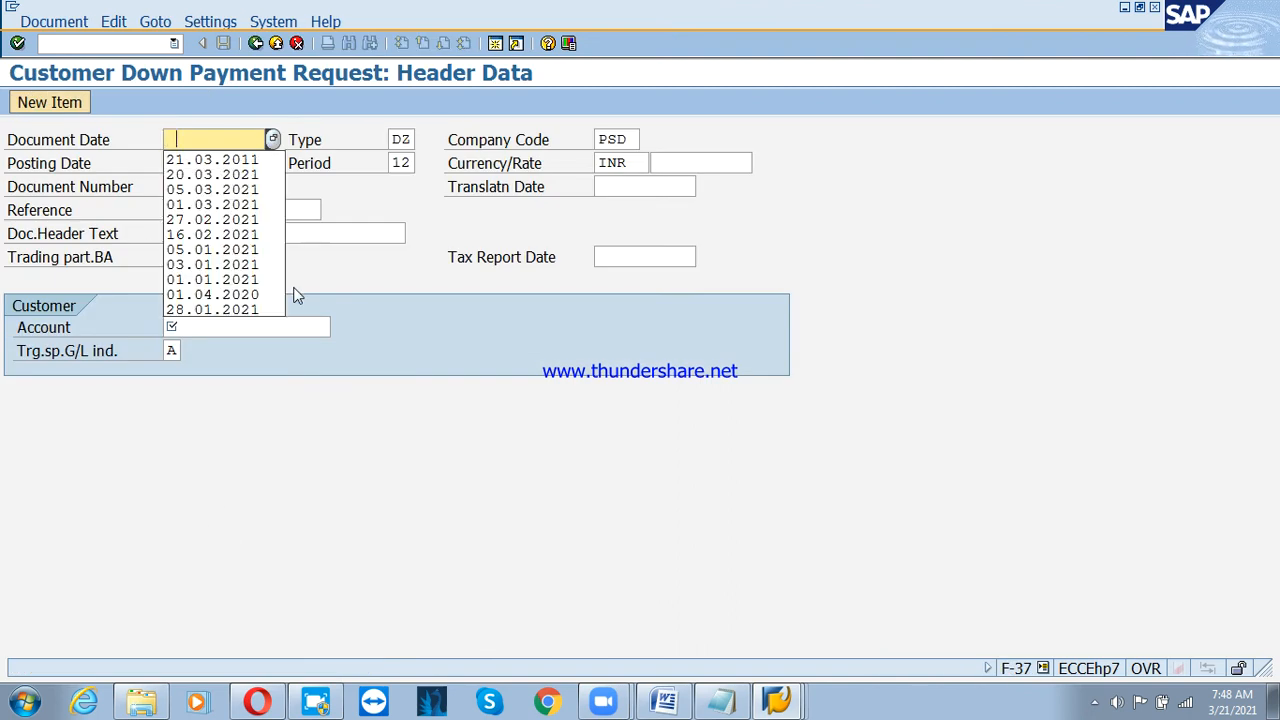
key(Down)
key(Tab)
Choose "down payment request" as the document header text of the down payment request.
key(Tab)
key(Tab)
key(Tab)
key(Tab)
key(Tab)
key(Tab)
key(Tab)
key(Tab)
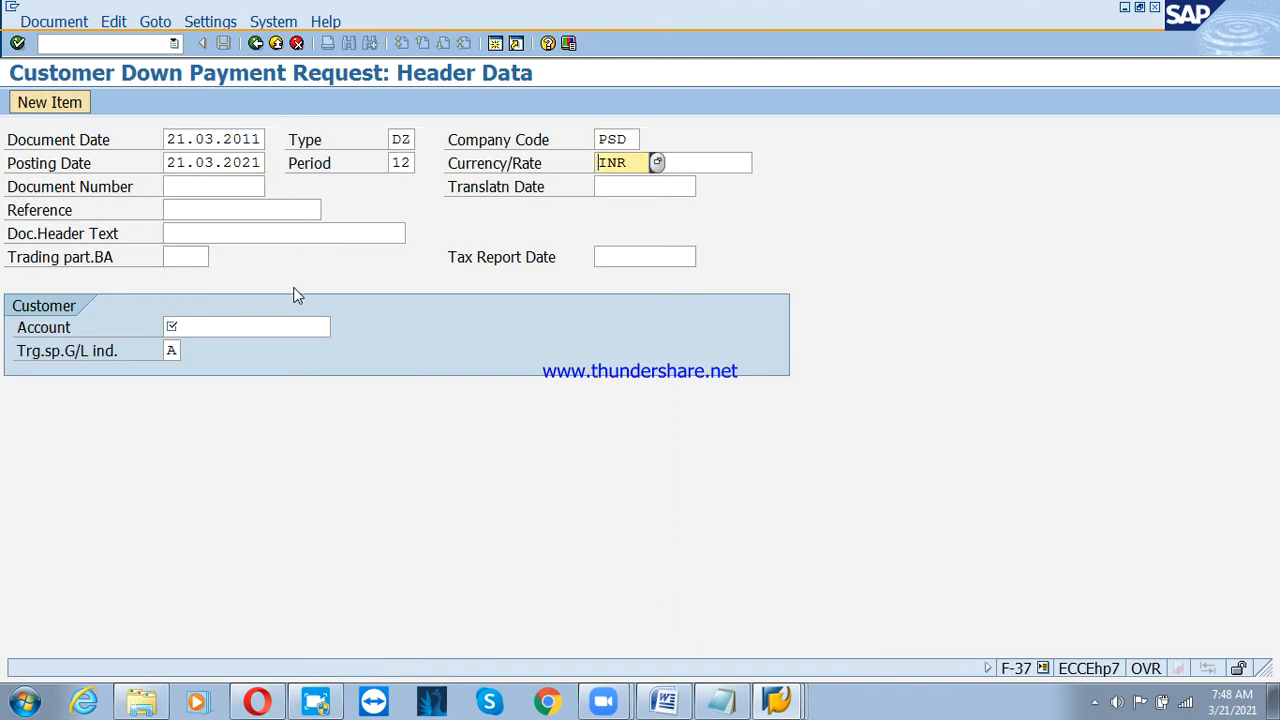
key(Tab)
key(Down)
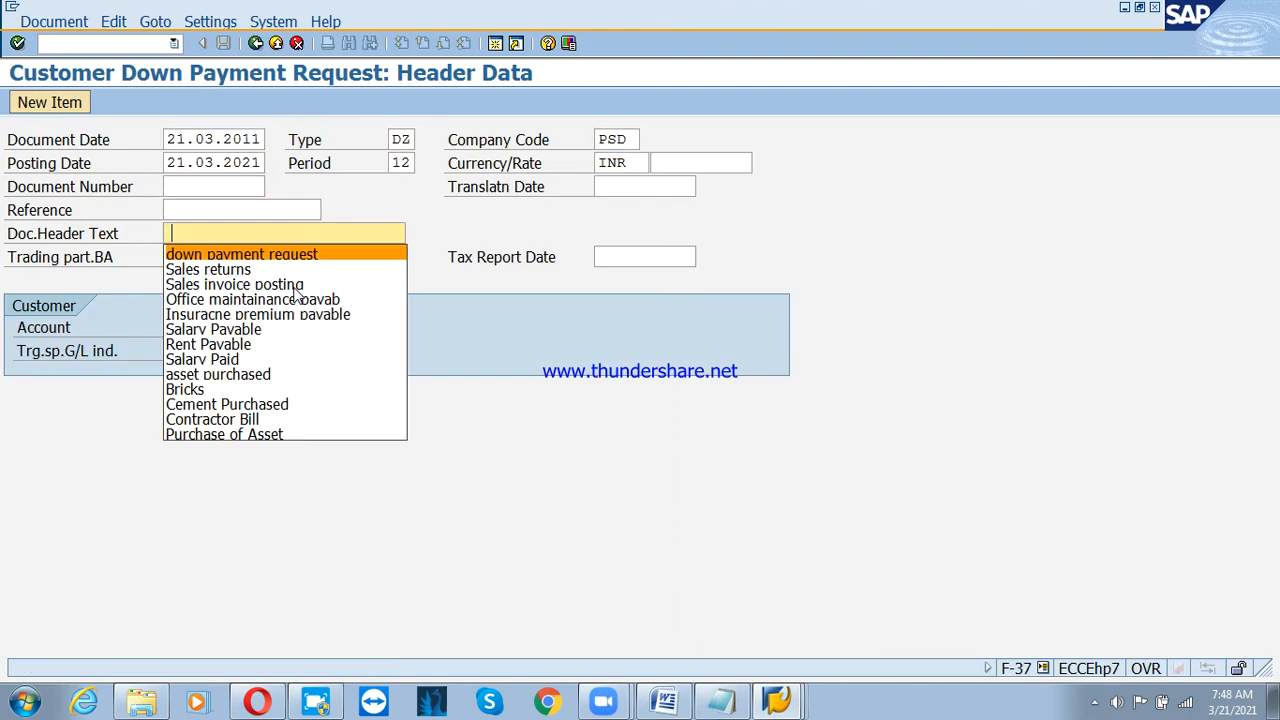
key(Tab)
key(Tab)
key(Tab)
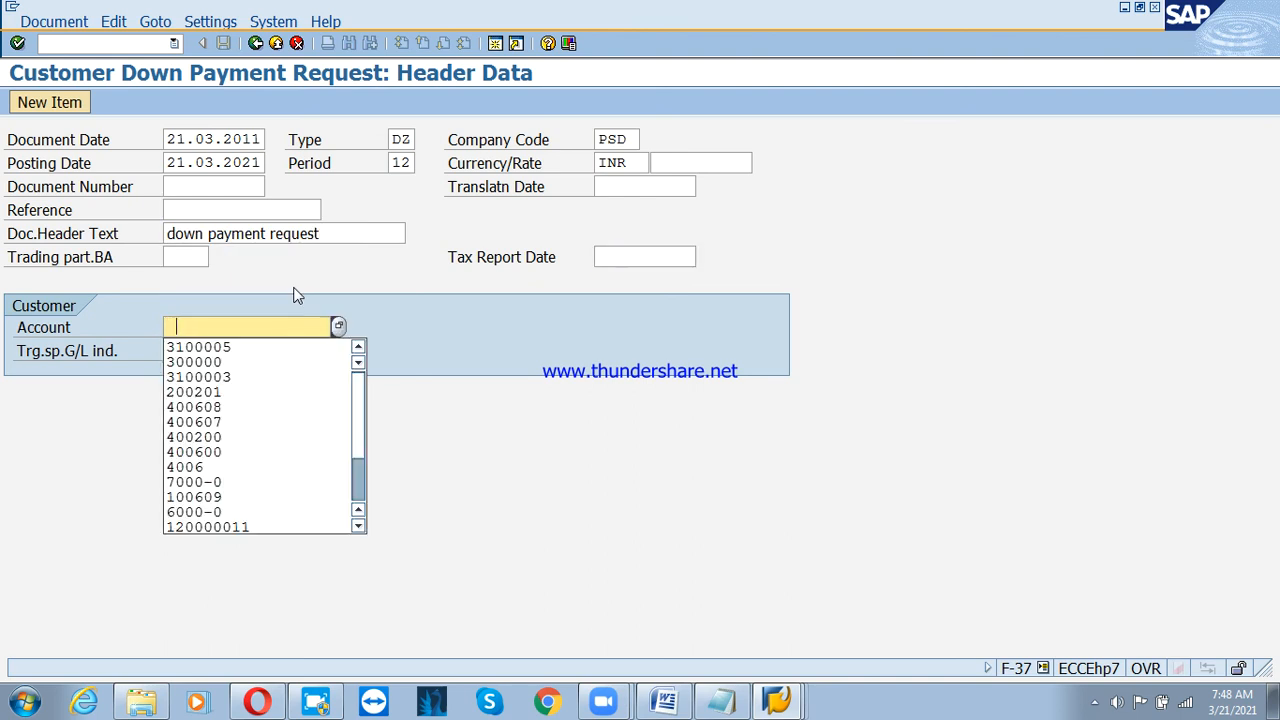
Look up the PSD customers, choose Reliance Industries Ltd as the account, and continue to the customer item.
key(Down)
key(Return)
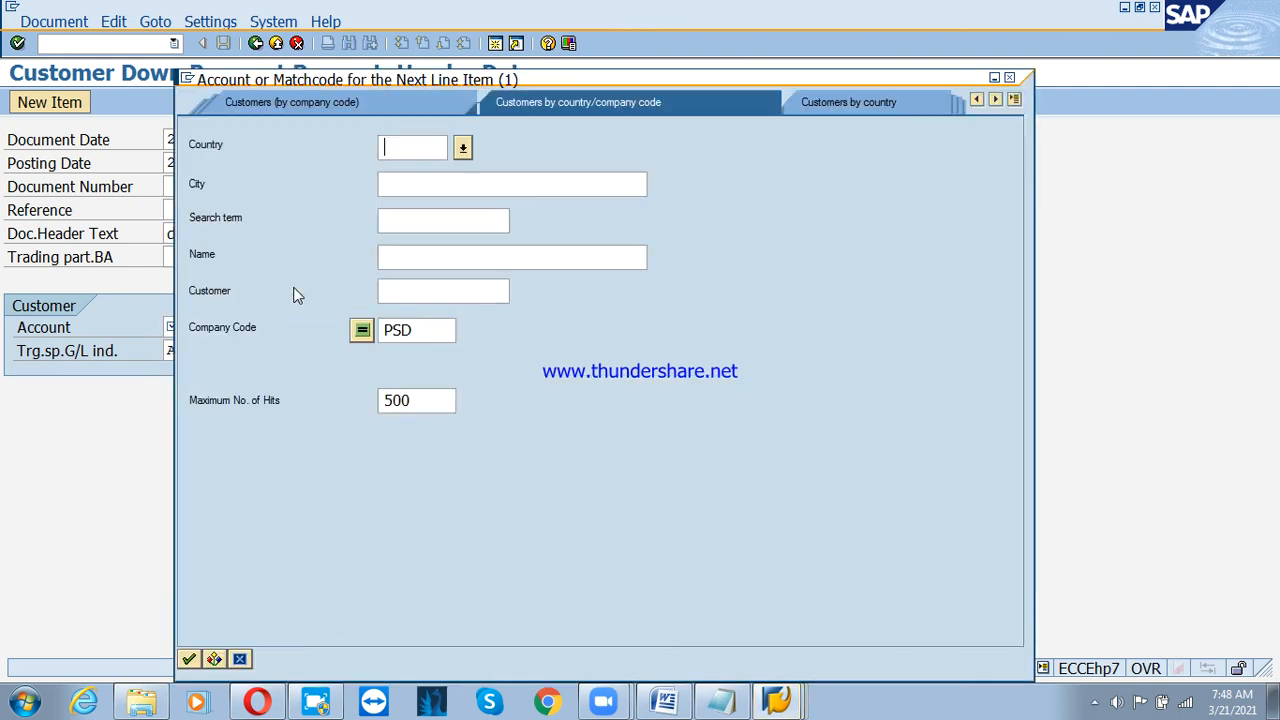
key(Return)
key(Down)
key(Down)
key(Down)
key(Down)
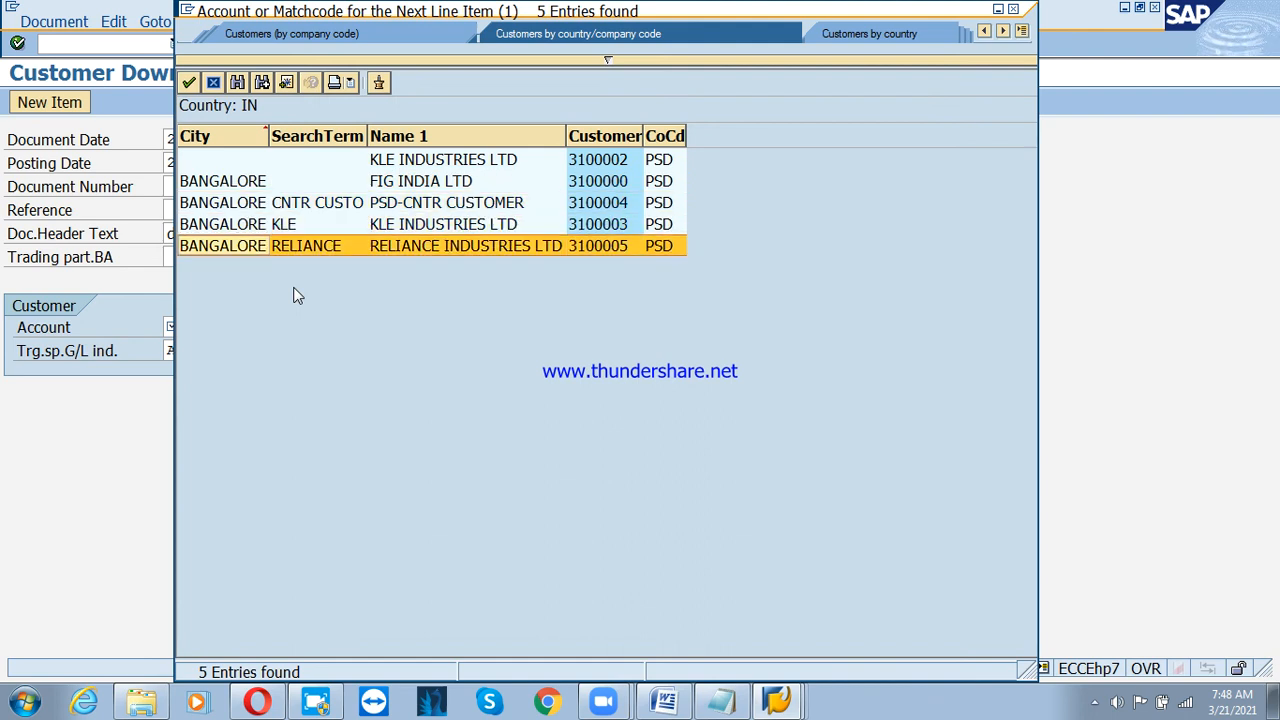
key(Return)
key(Return)
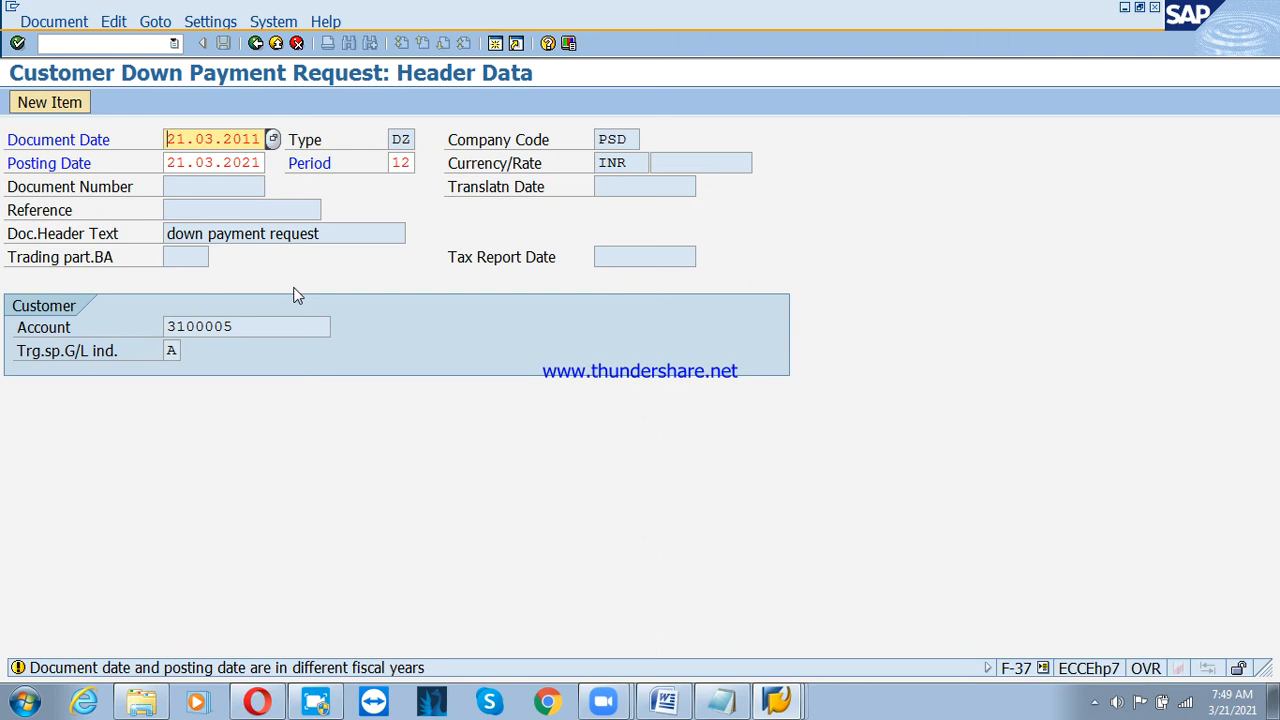
key(Return)
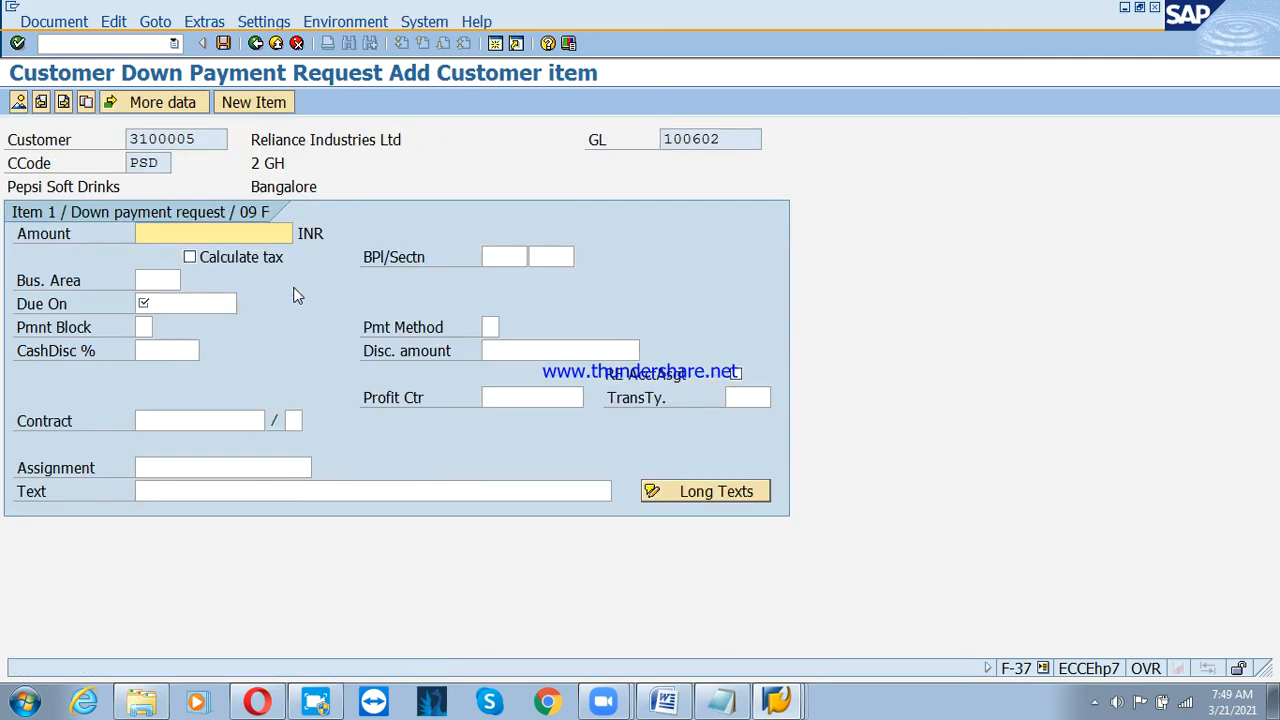
Set the item amount to 25000 INR and the due date to 21.03.2021.
text(1)
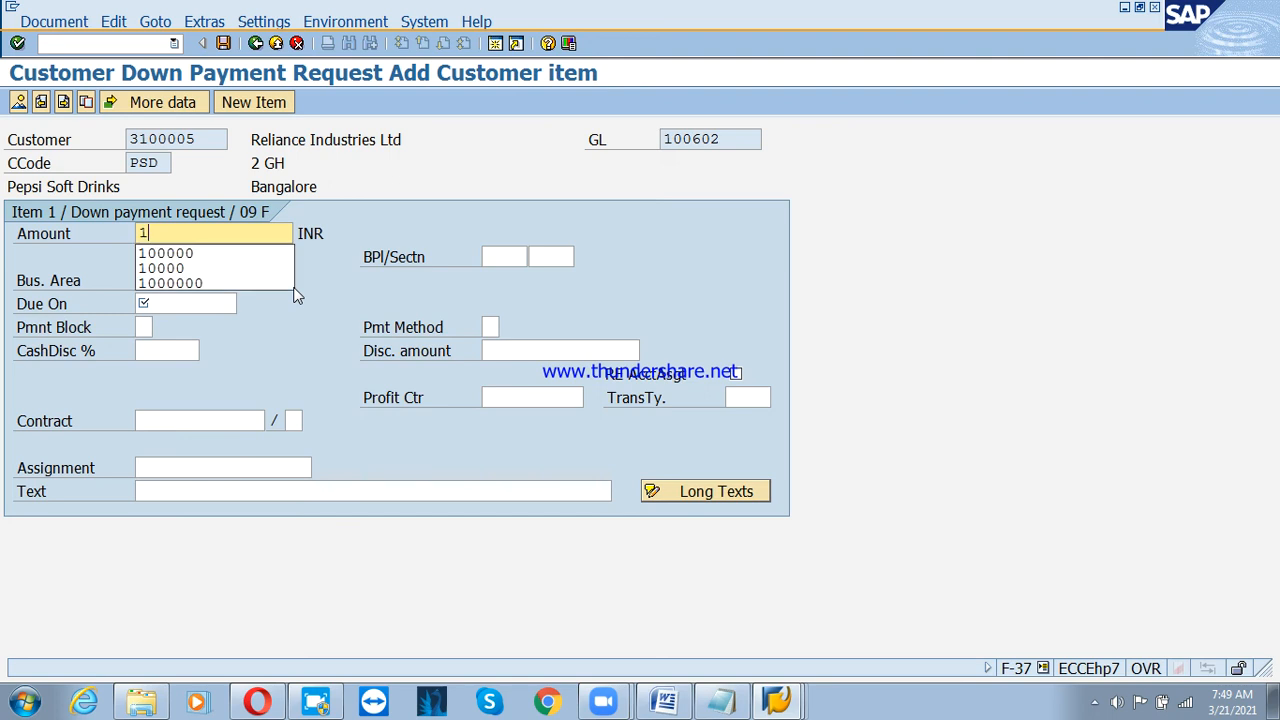
key(BackSpace)
text(25000)
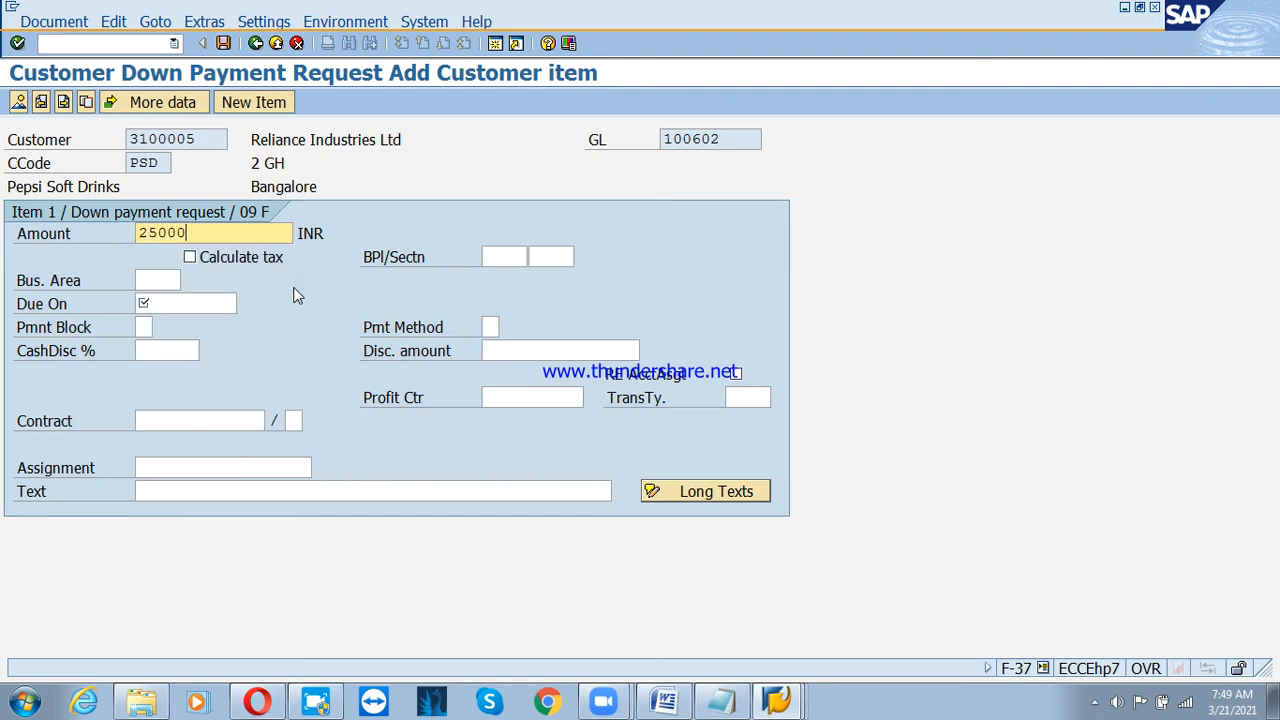
key(Tab)
key(Tab)
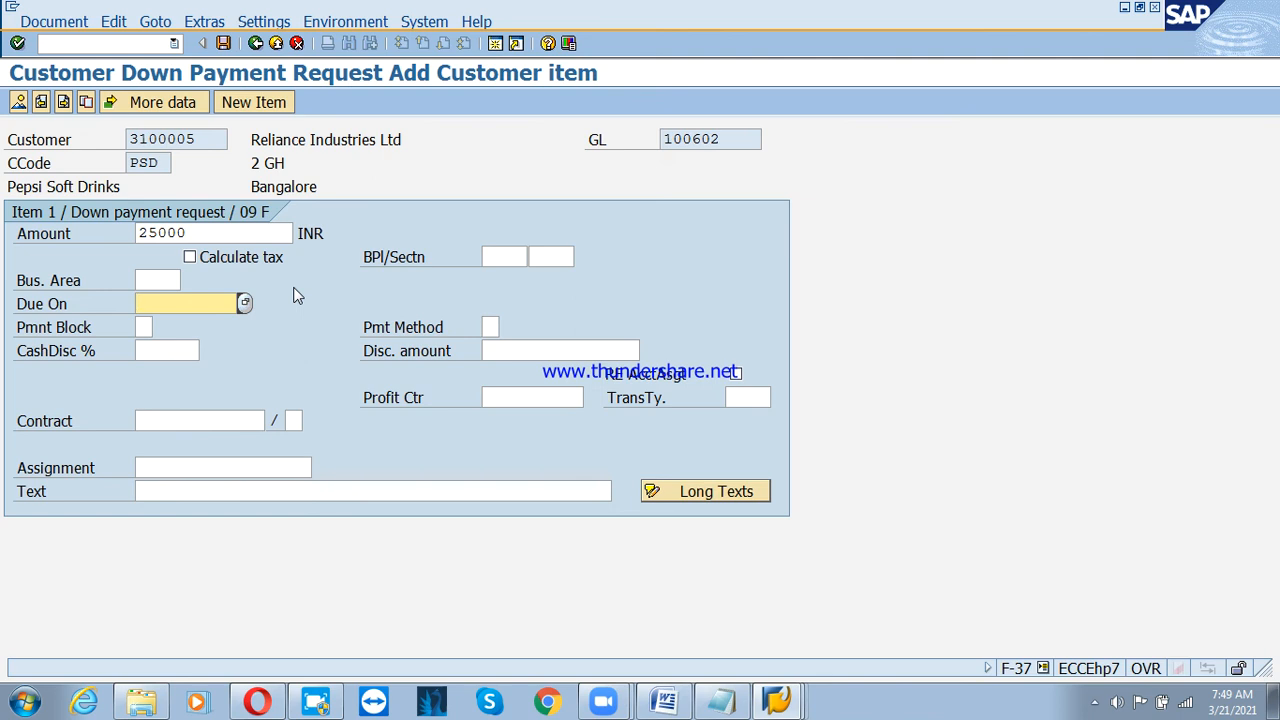
text(3)
text(21.03.2)
text(021)
Enter "down payment request" as the item text and post the down payment request.
key(Tab)
key(Tab)
key(Tab)
key(Tab)
key(Tab)
key(Tab)
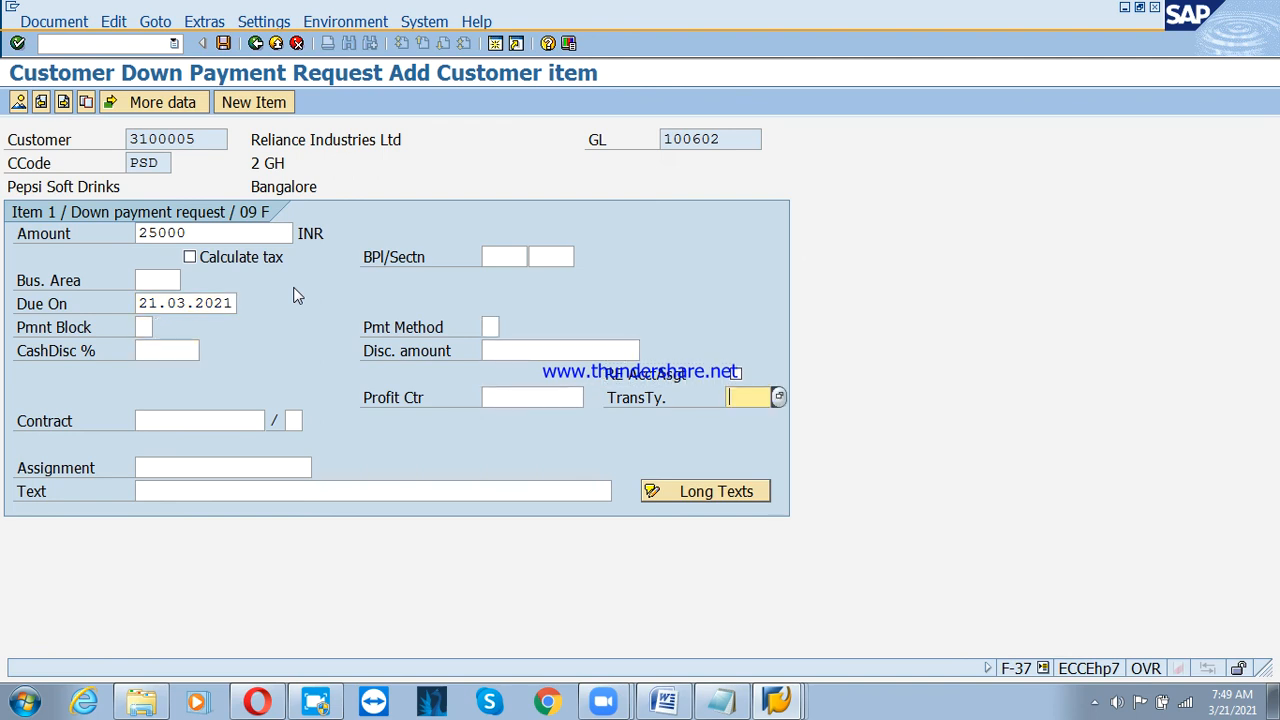
key(Tab)
key(Tab)
key(Tab)
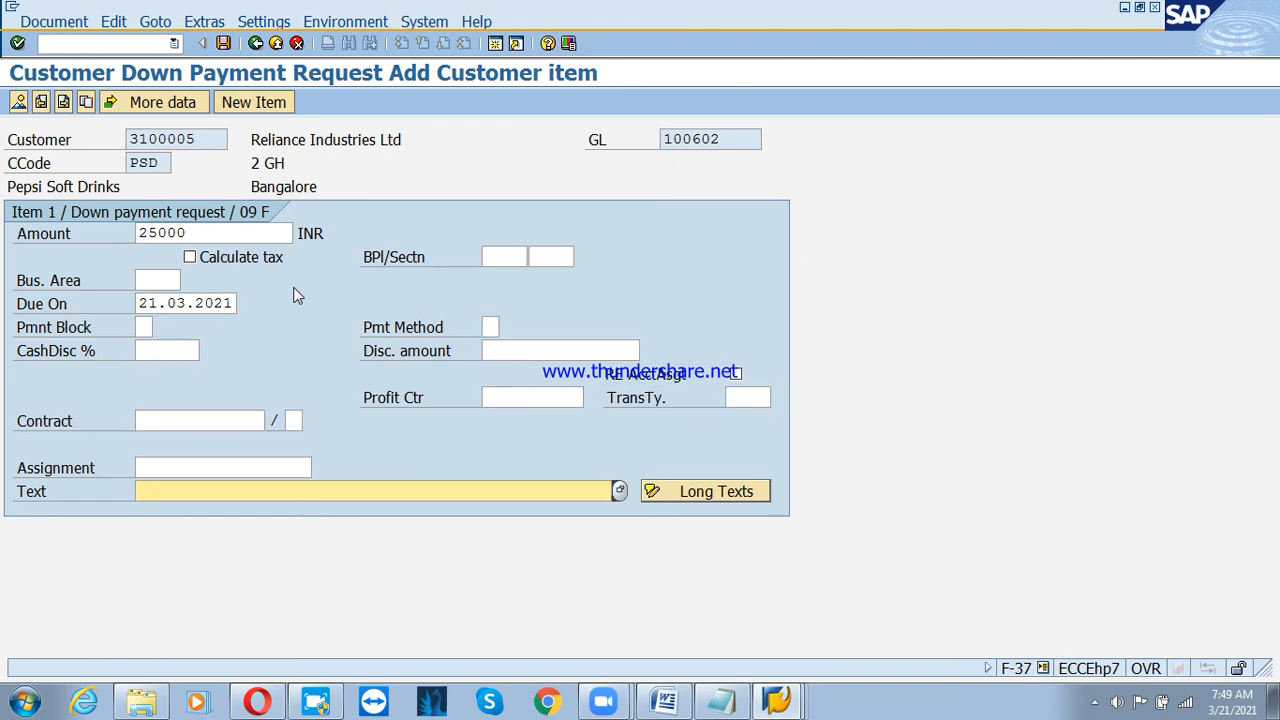
text(down payment request)
key(Return)
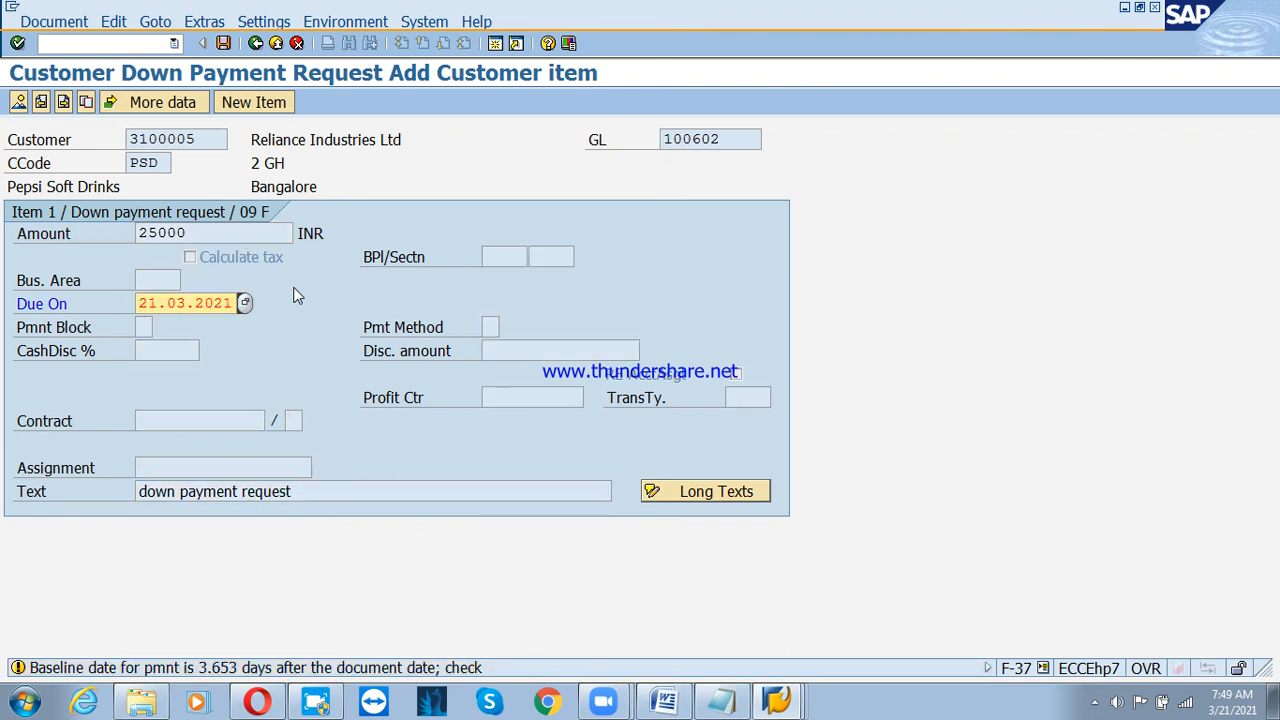
key(Return)
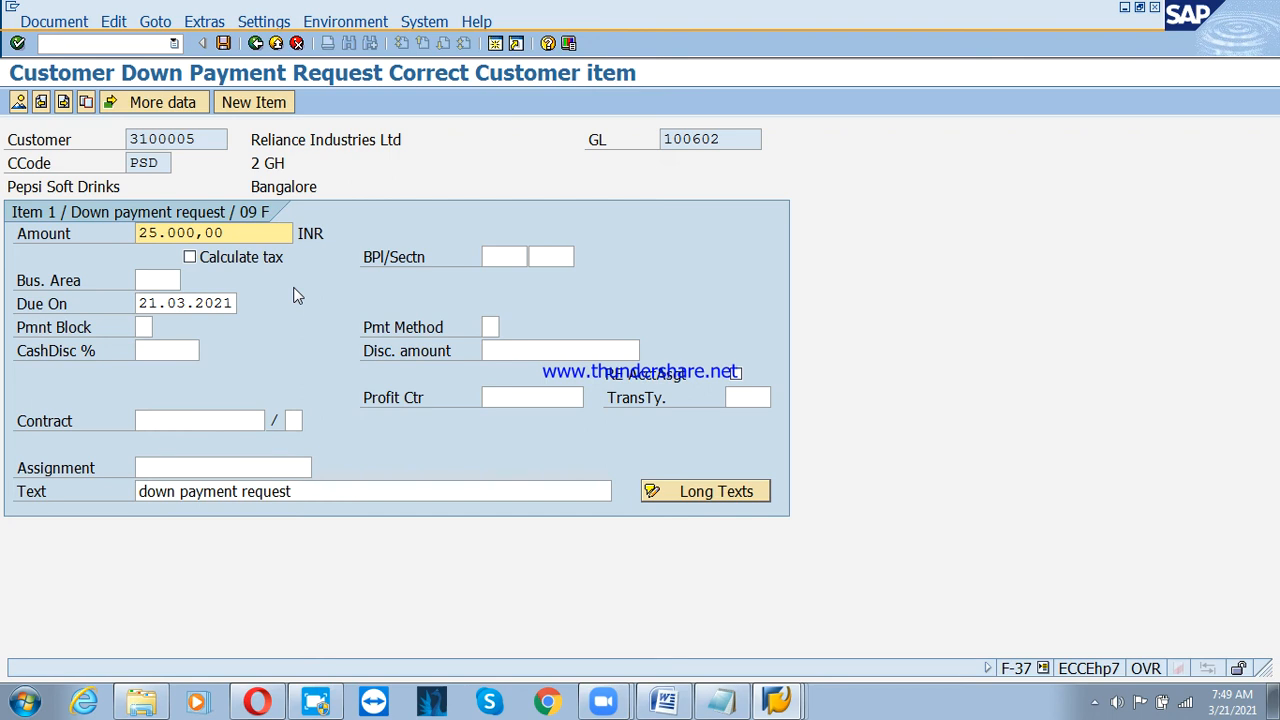
key(Return)
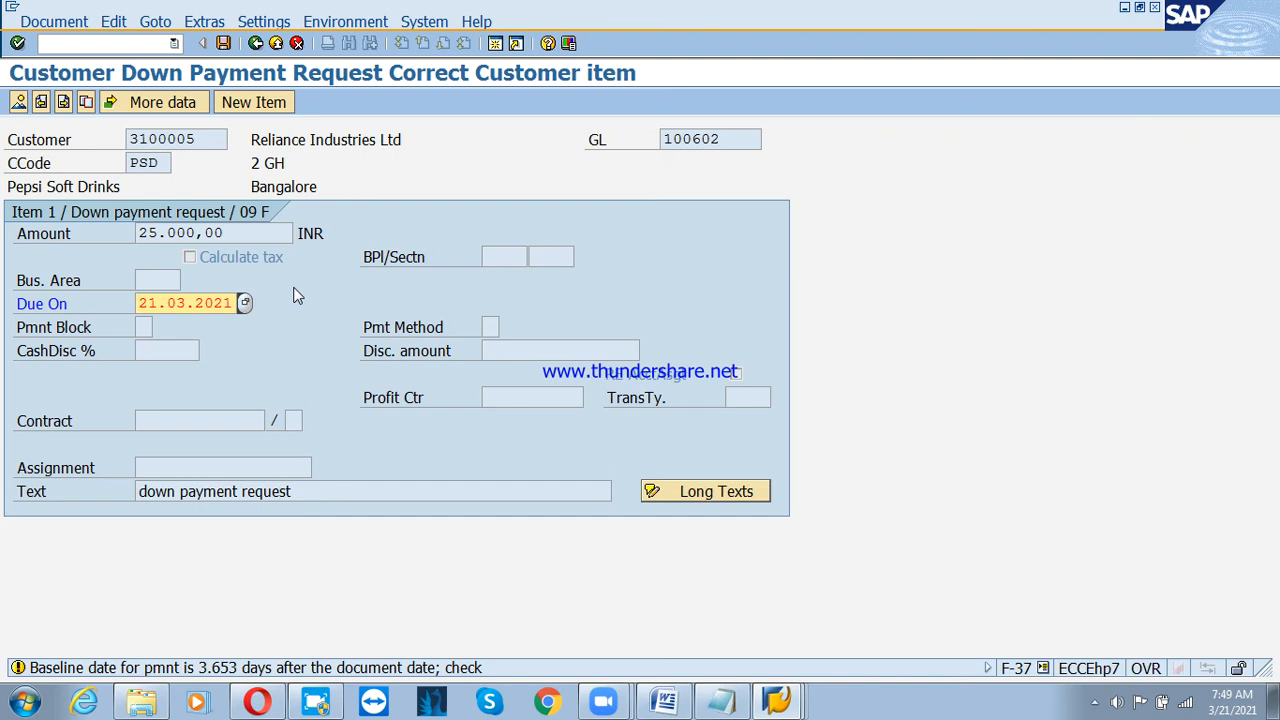
key(ctrl+s)
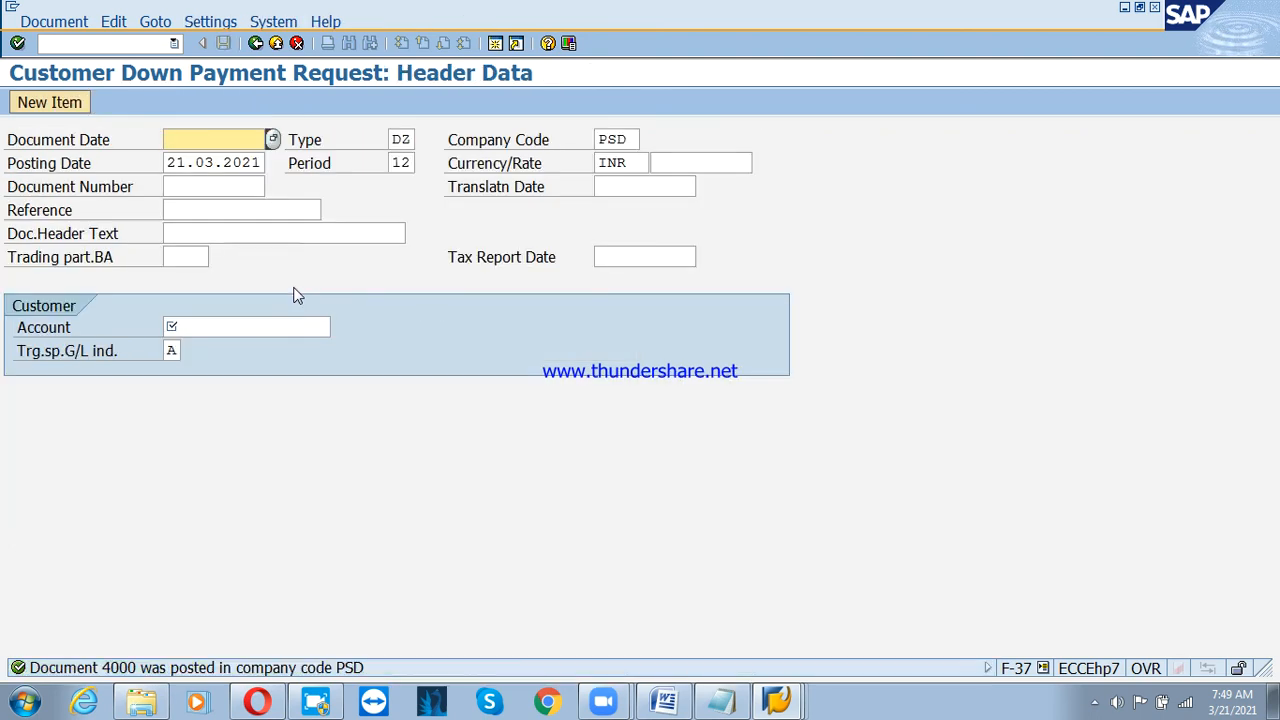
Display the posted document, narrow its Amount and Amount in LC columns to review the line item, and return to the header data.
click(50, 21)
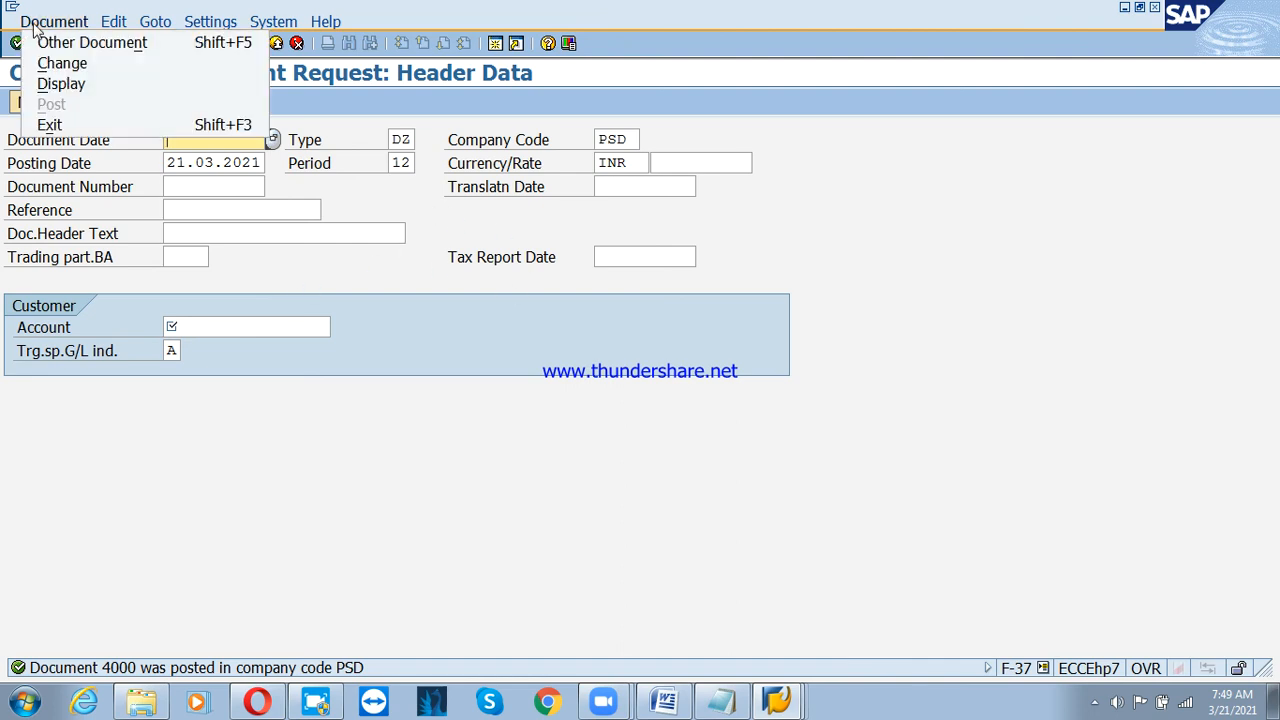
click(62, 84)
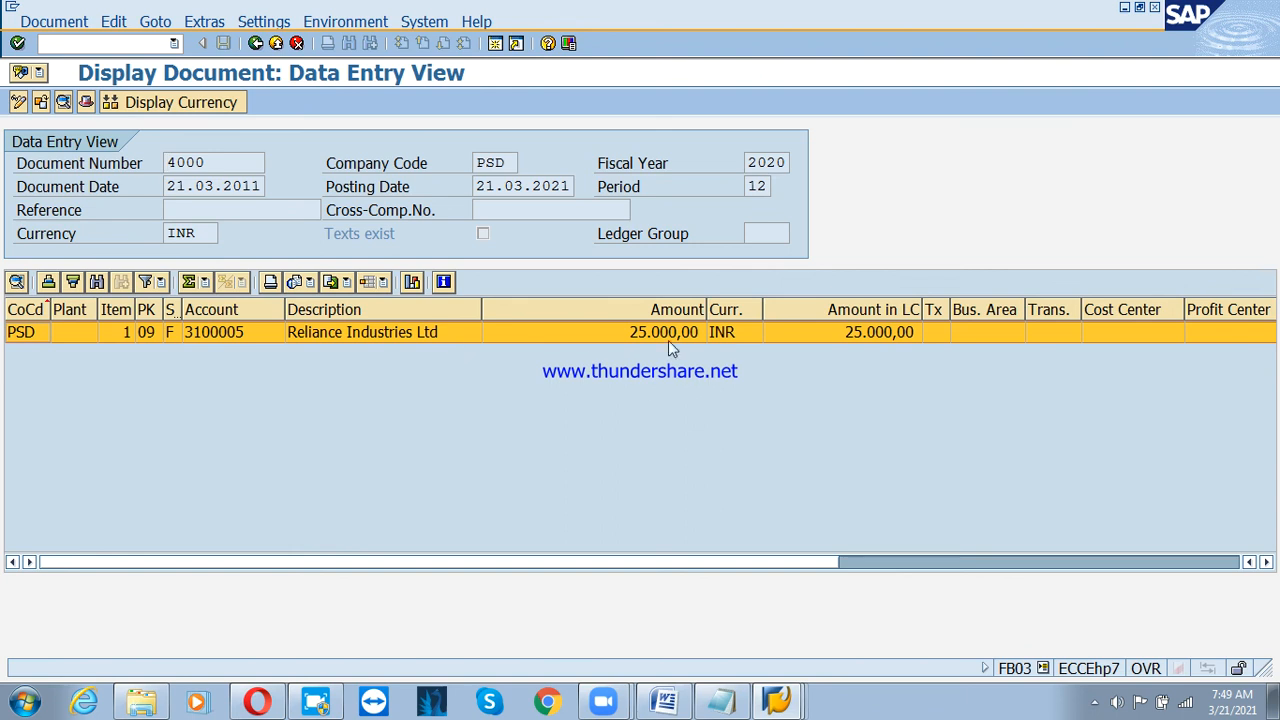
drag(705, 309, 597, 309)
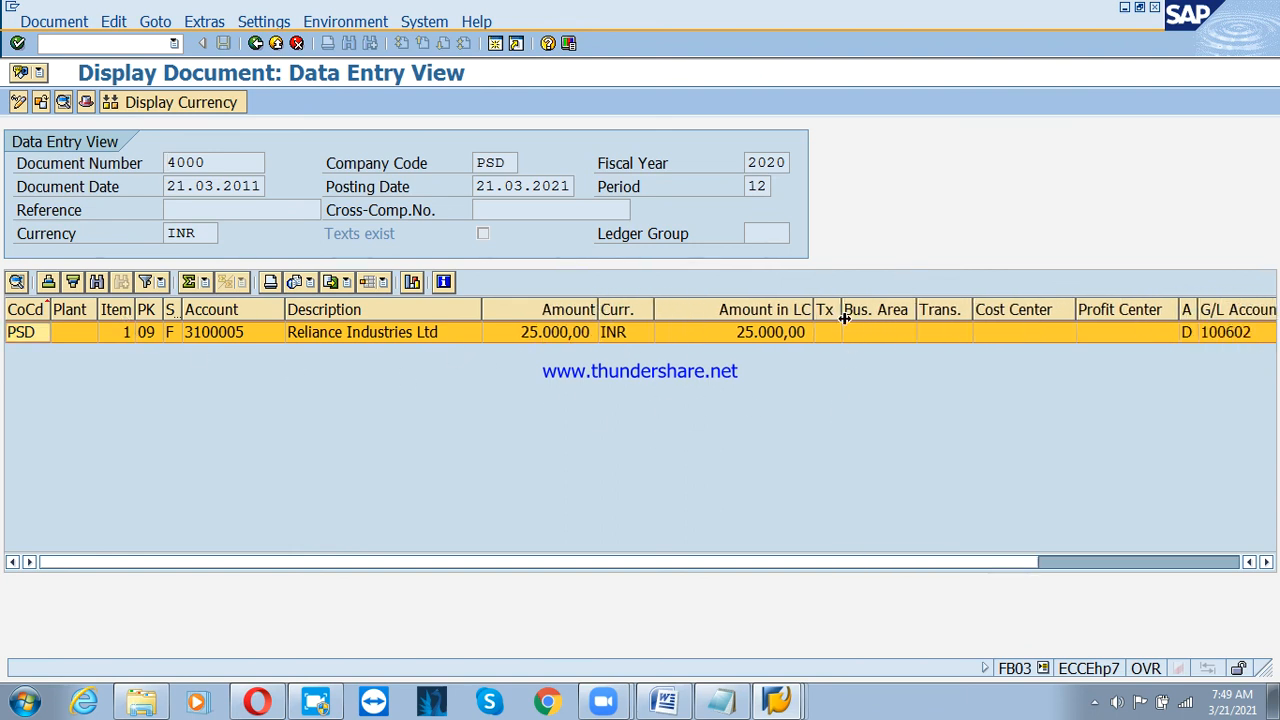
drag(816, 311, 776, 311)
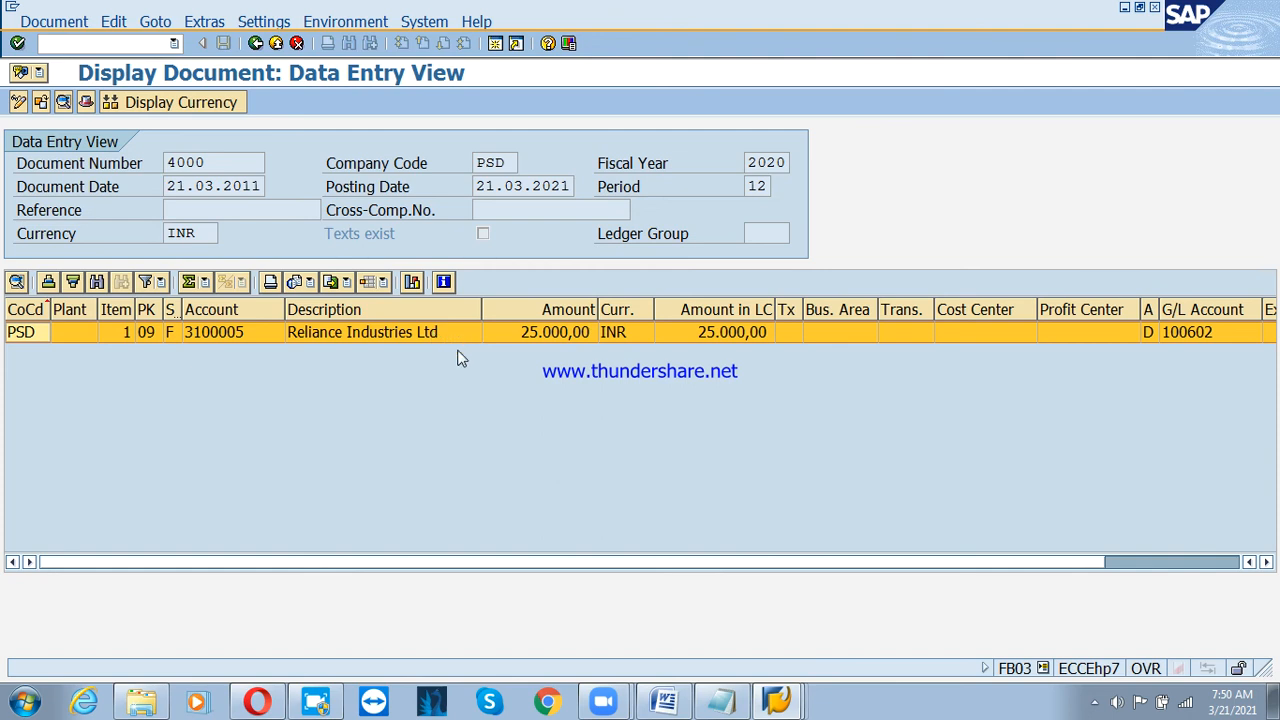
click(256, 43)
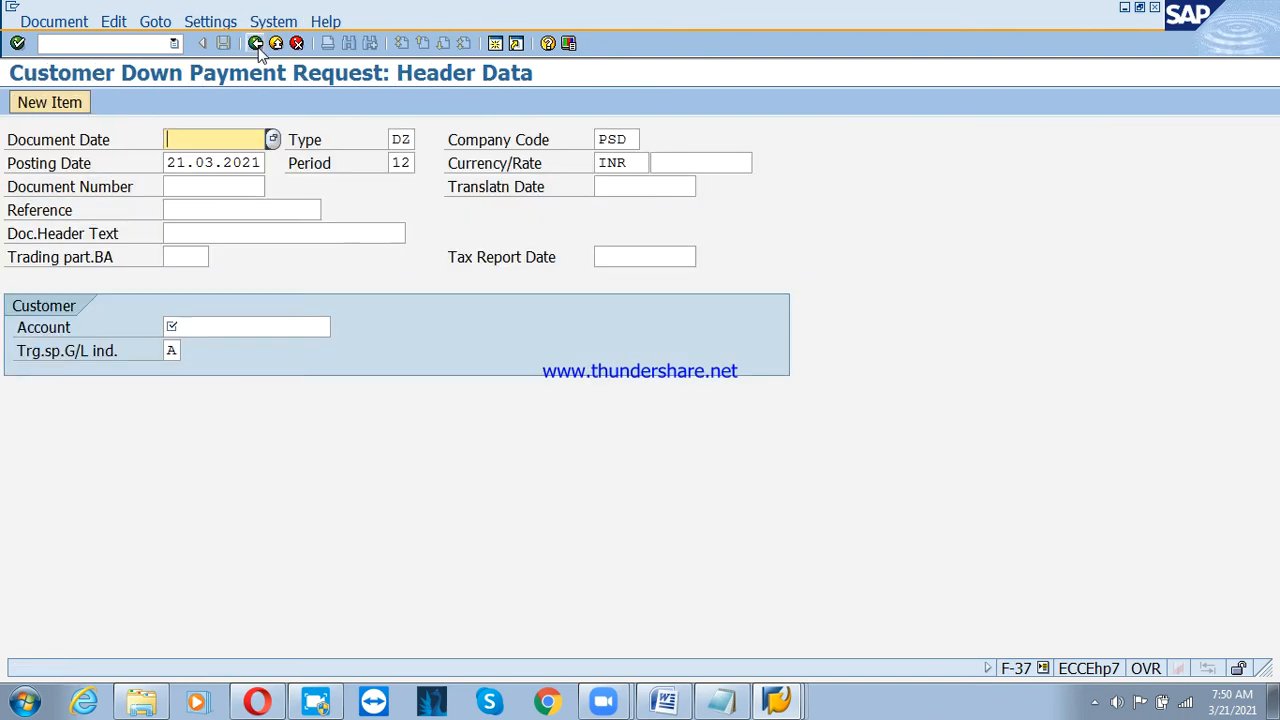
Display the posted document again with a narrower Amount column, and exit to SAP Easy Access.
click(48, 22)
click(57, 83)
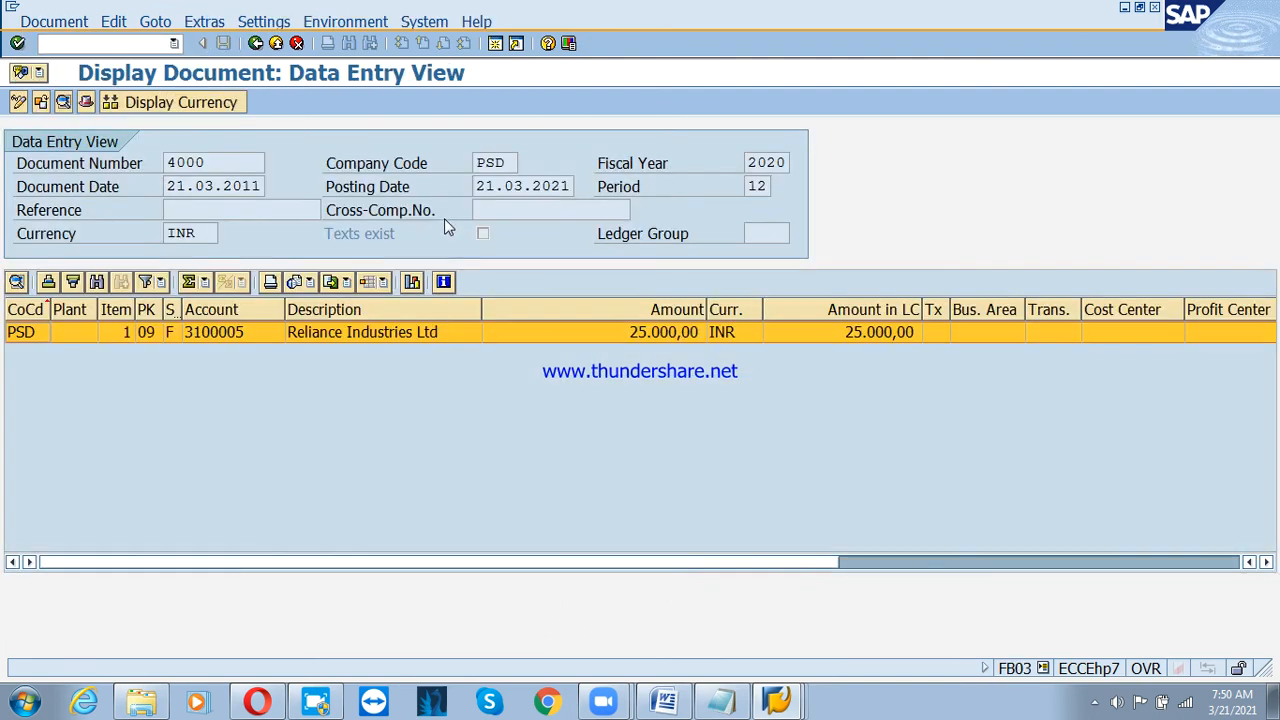
drag(708, 297, 619, 300)
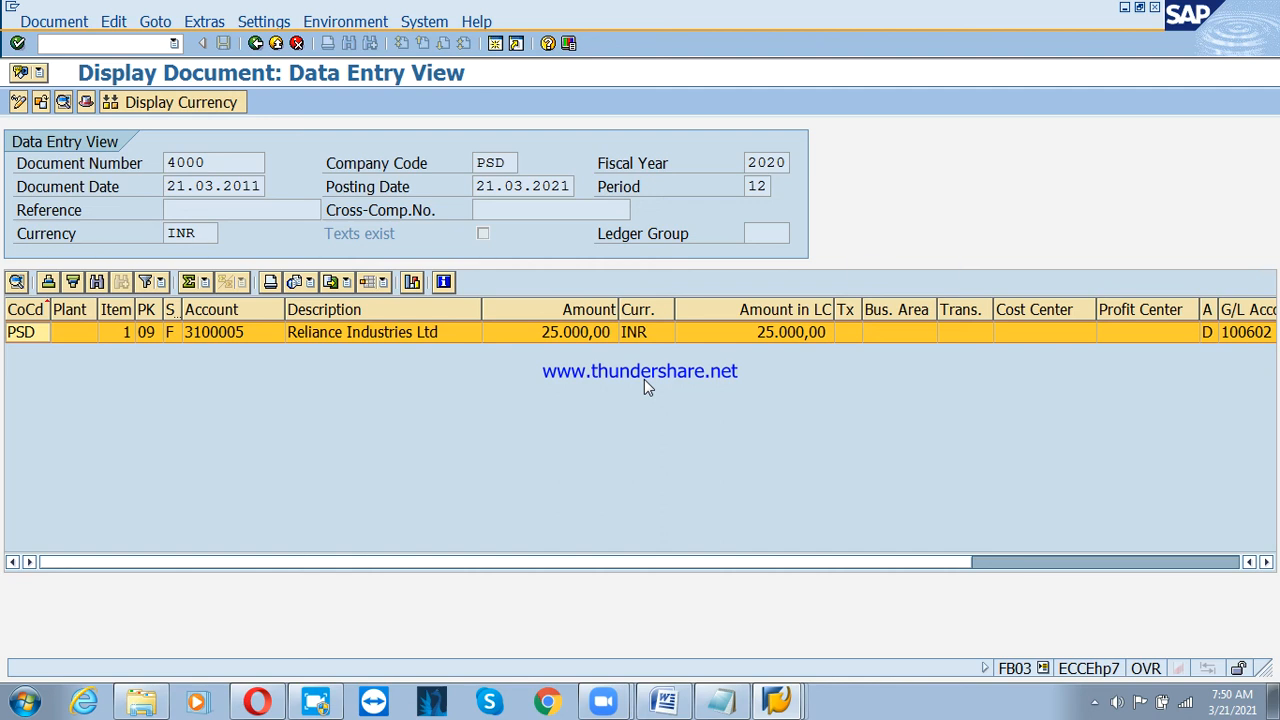
click(274, 44)
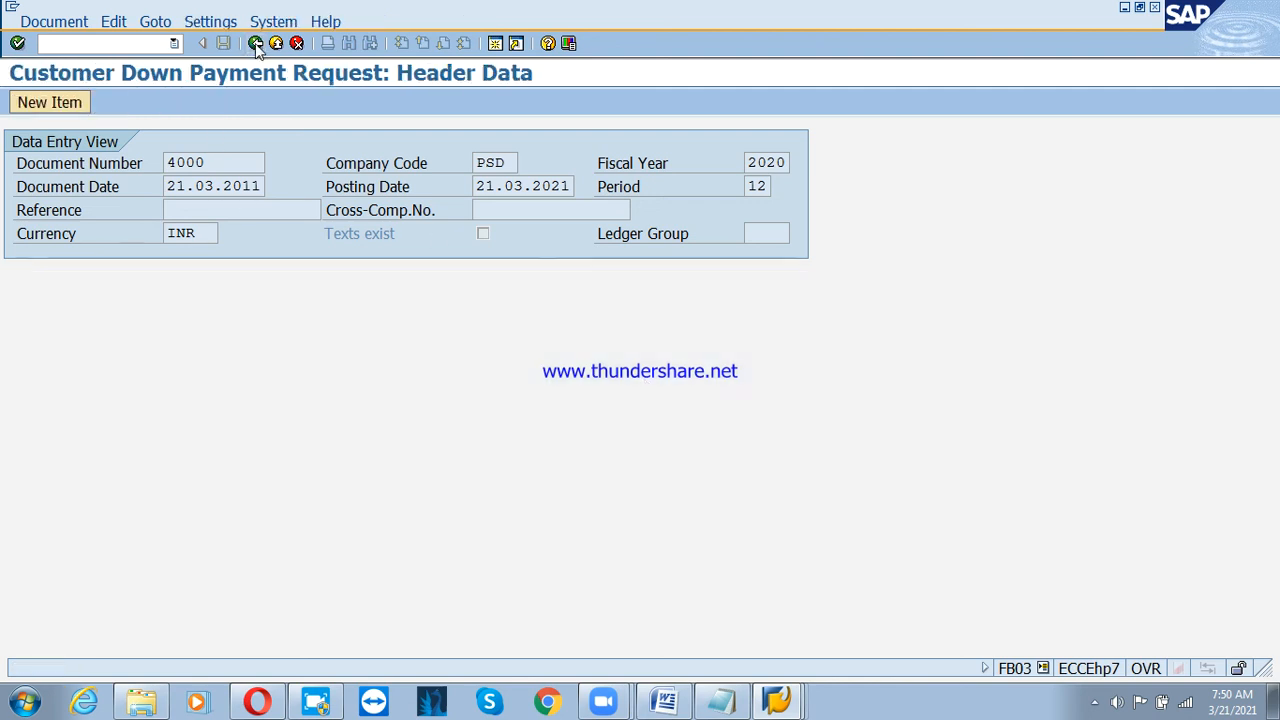
click(274, 44)
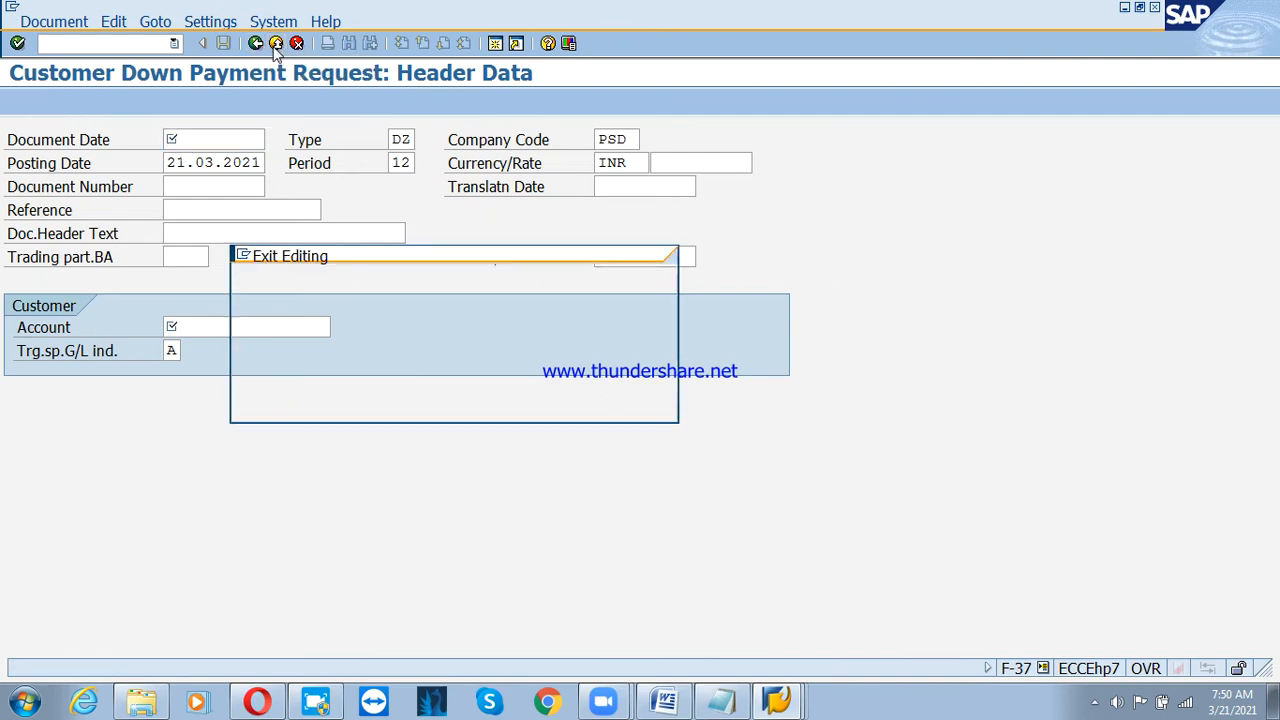
click(366, 403)
Open the customer down payment posting transaction (F-29) and set the document date to 21.03.2021.
click(258, 553)
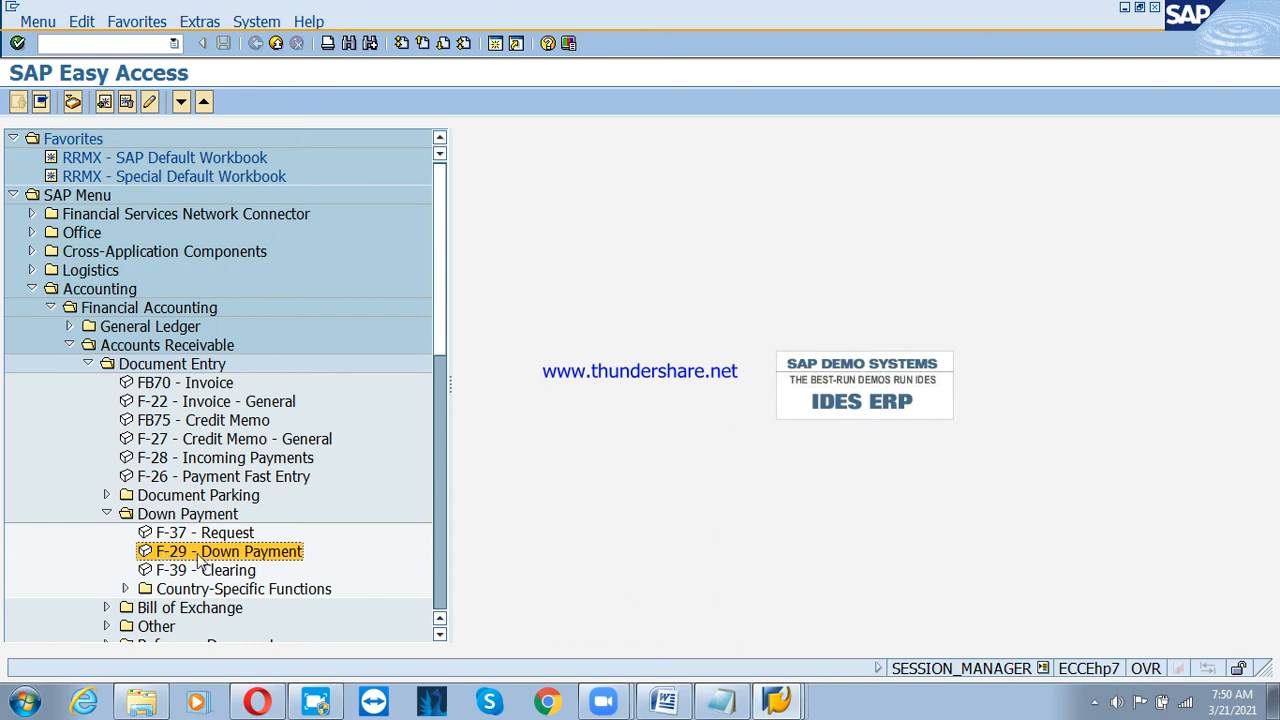
double_click(163, 557)
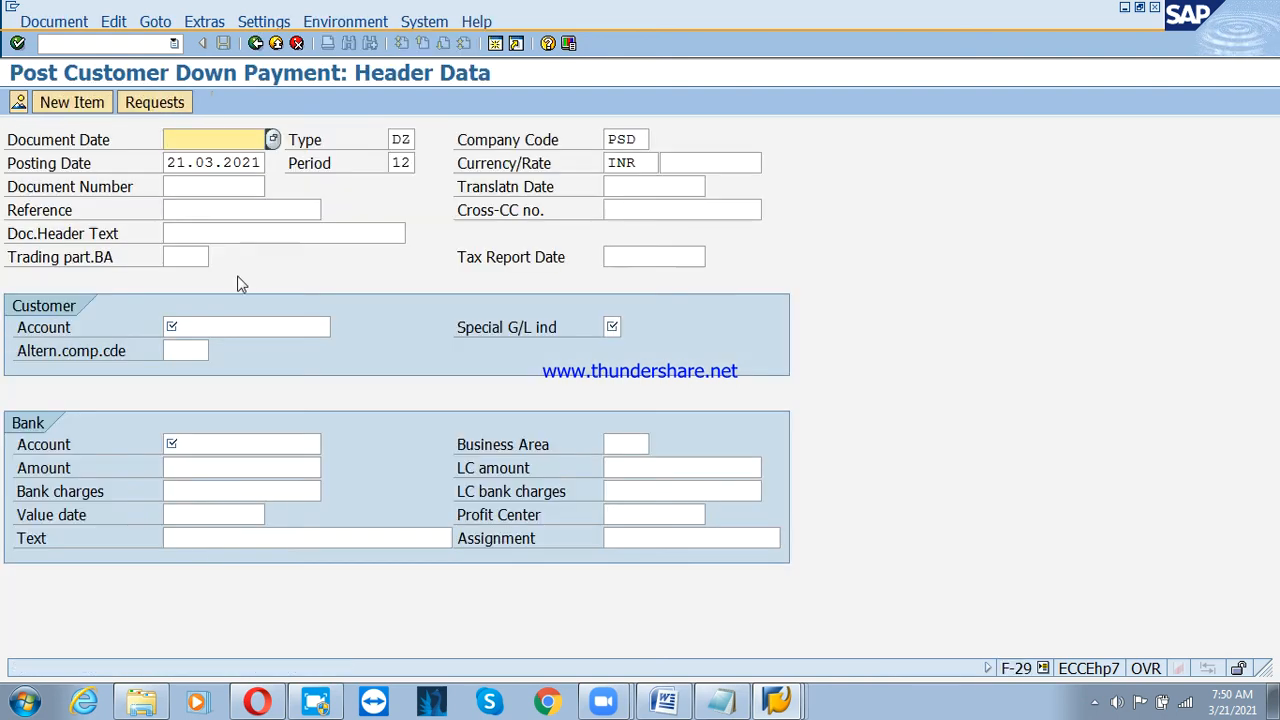
text(21.03.2021)
key(Tab)
Enter "down payment recieved" as the document header text and move on to the customer account.
key(Tab)
key(Tab)
key(Tab)
key(Tab)
key(Tab)
key(Tab)
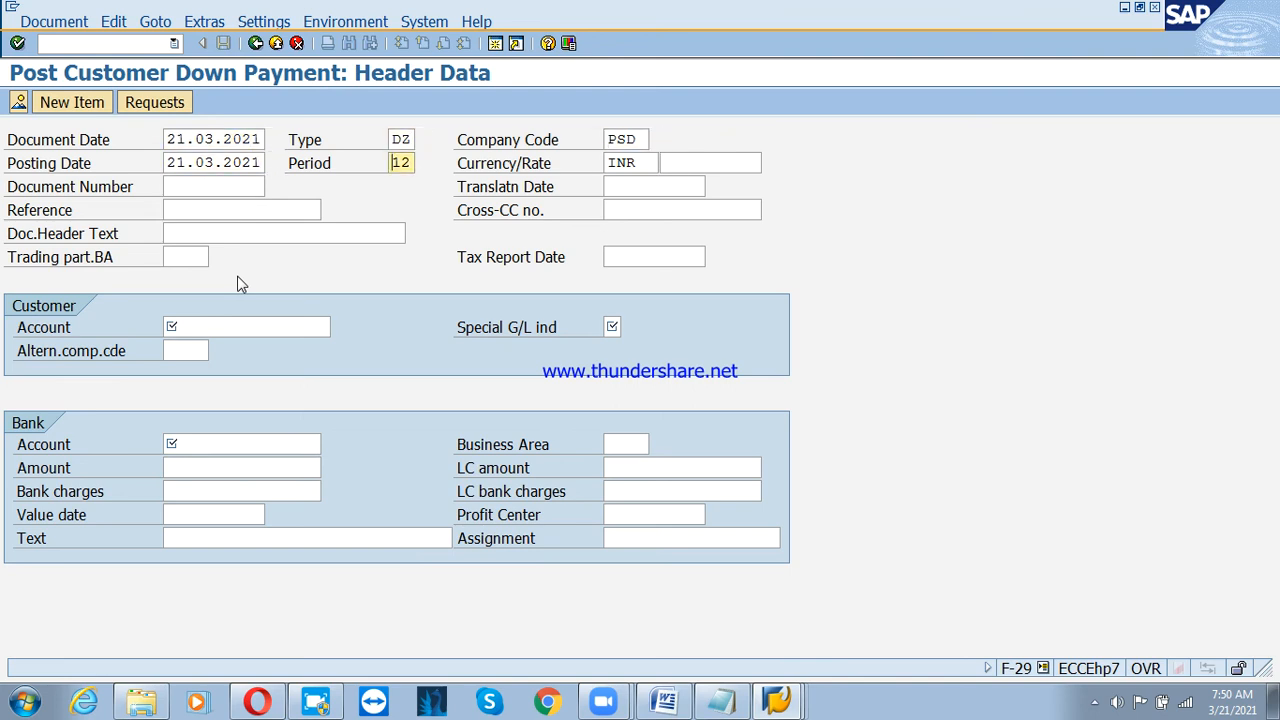
key(Tab)
key(Tab)
key(Tab)
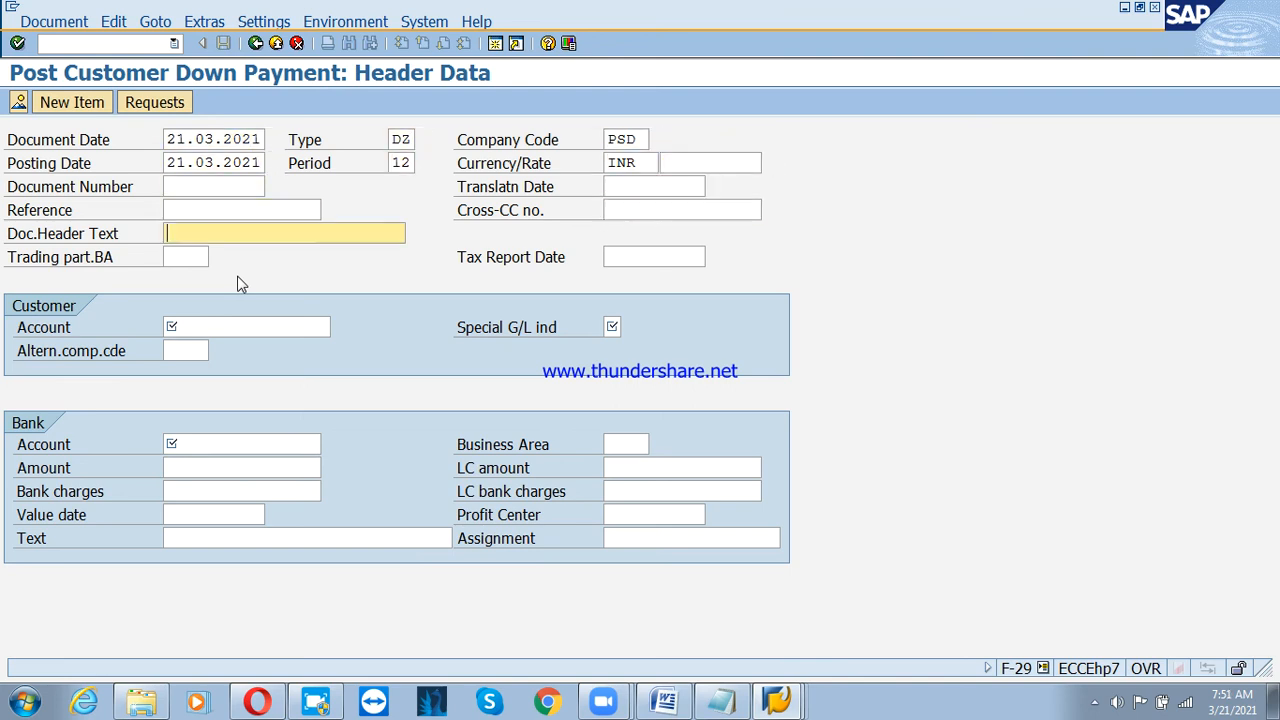
text(down)
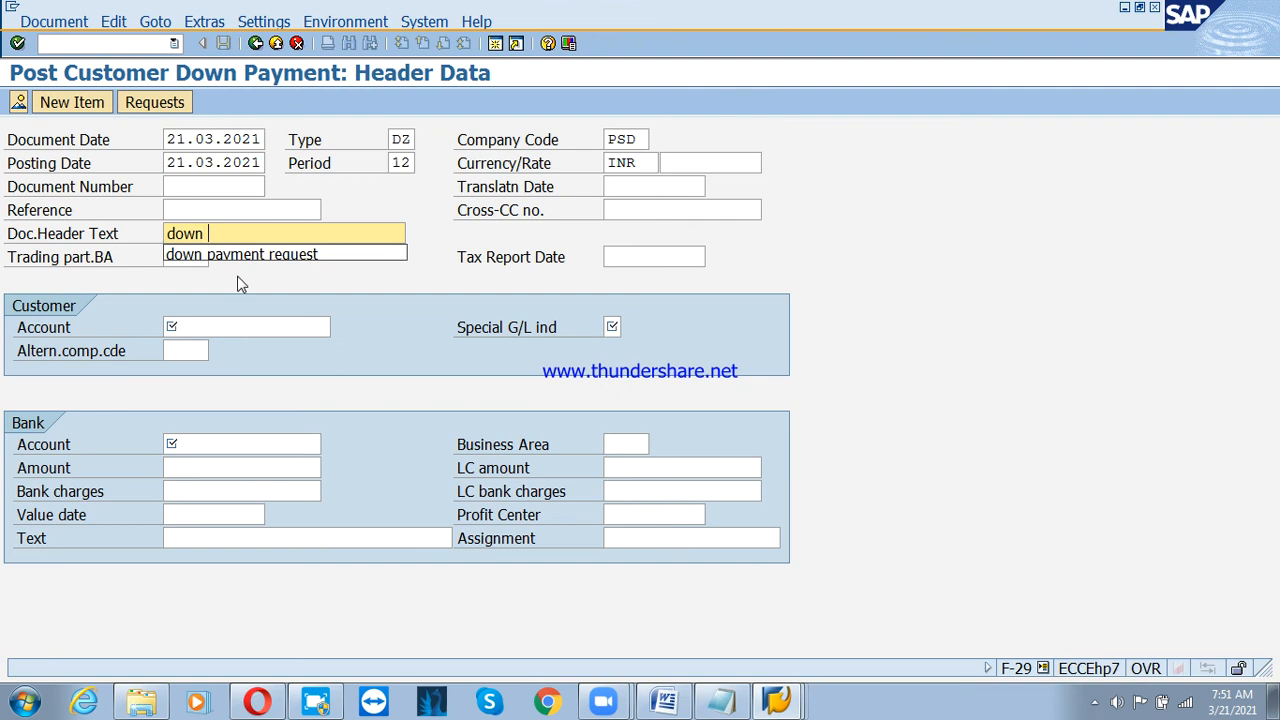
text( payment reciev)
key(BackSpace)
key(BackSpace)
key(BackSpace)
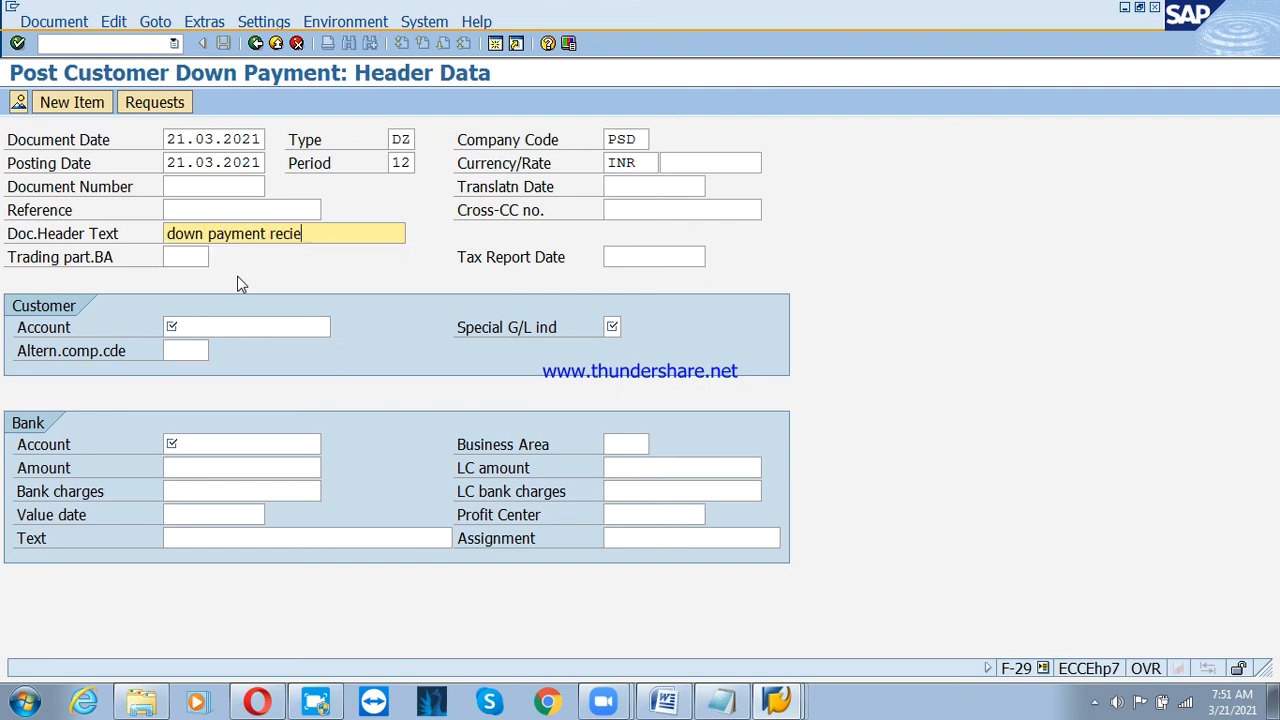
text(ieved)
key(Tab)
key(Tab)
key(Tab)
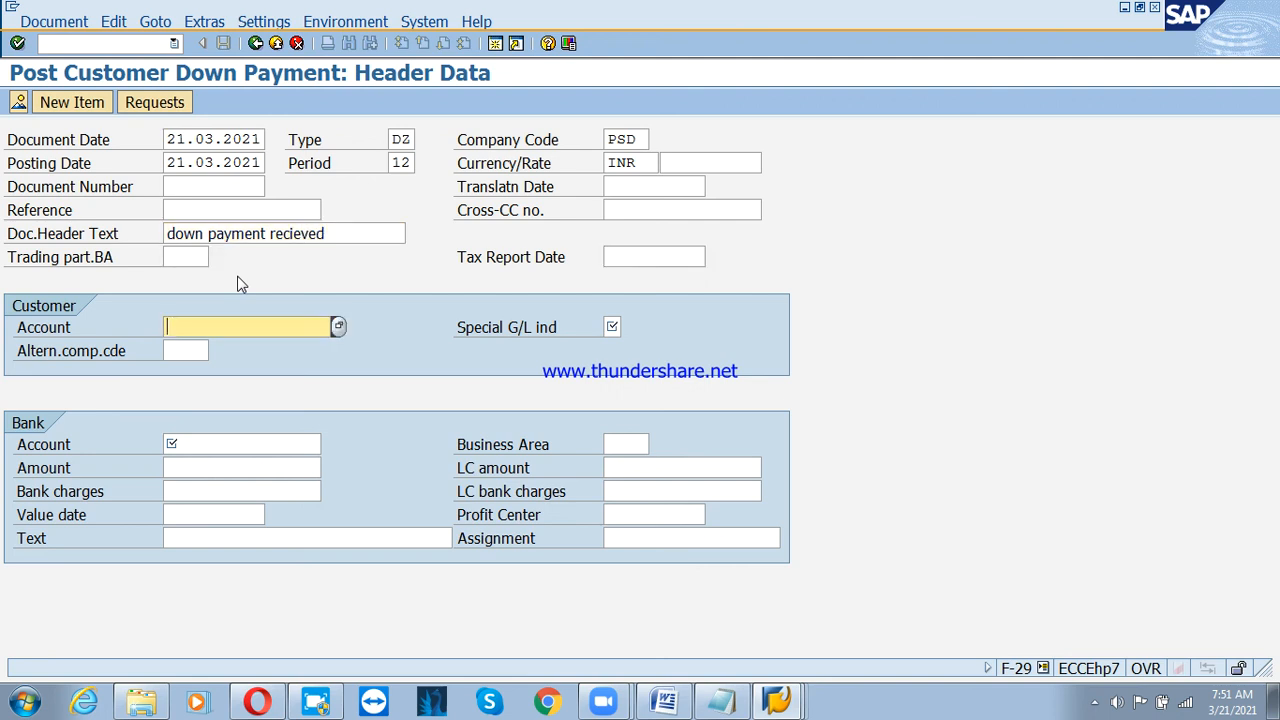
Select Reliance Industries Ltd as the customer account from the PSD customer search and set the special G/L indicator to A.
key(F4)
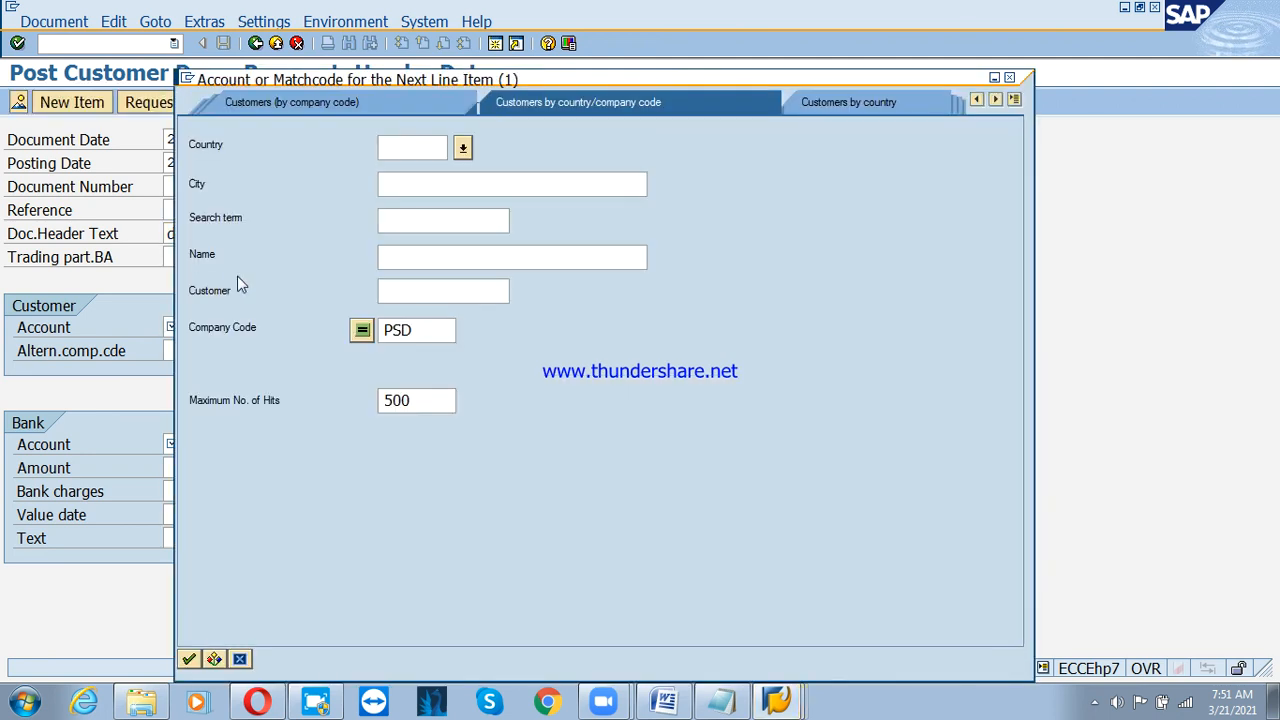
key(Return)
key(Down)
key(Down)
key(Down)
key(Down)
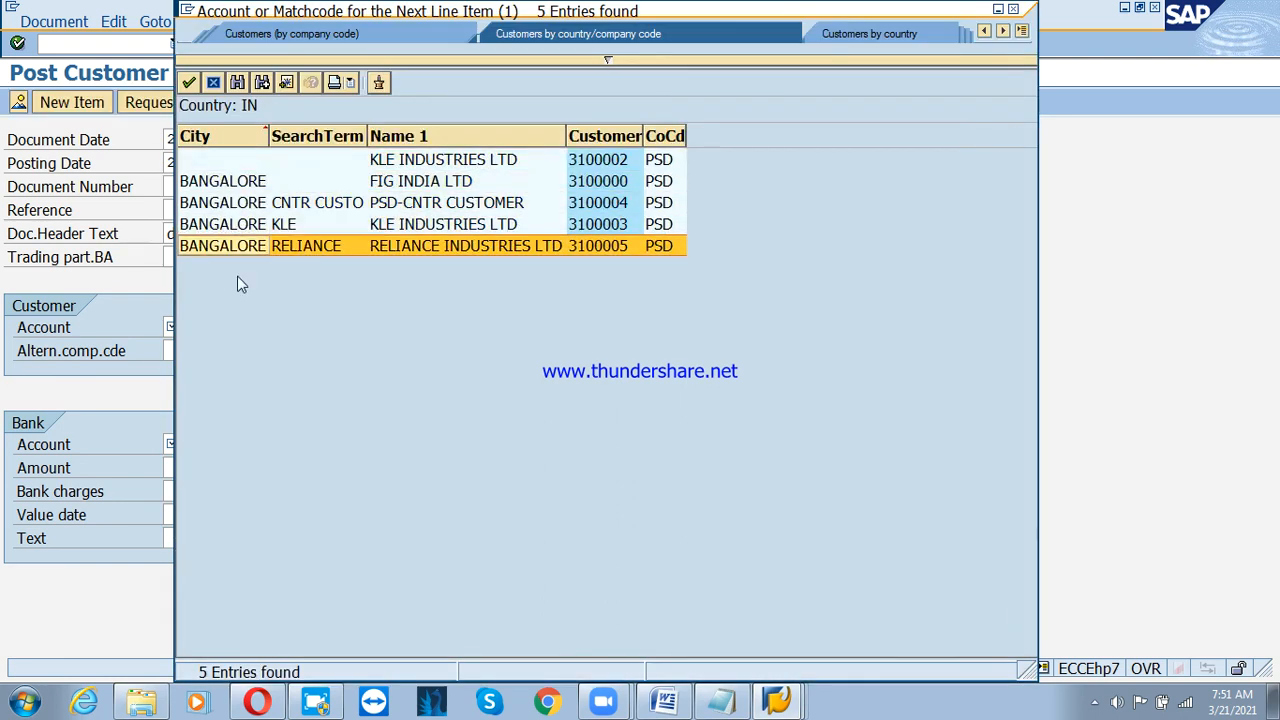
key(Return)
text(A)
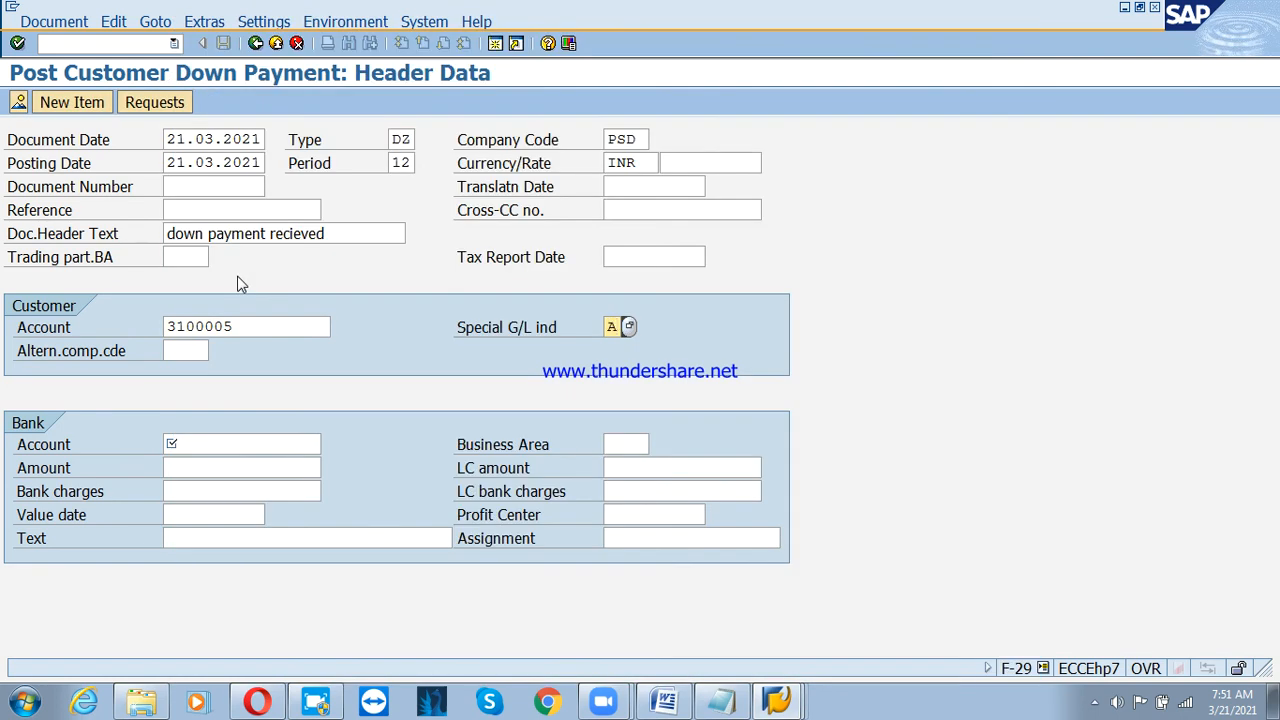
Enter the HDFC bank G/L account and an amount of 25000 in the bank data.
key(Tab)
key(Tab)
text(200201)
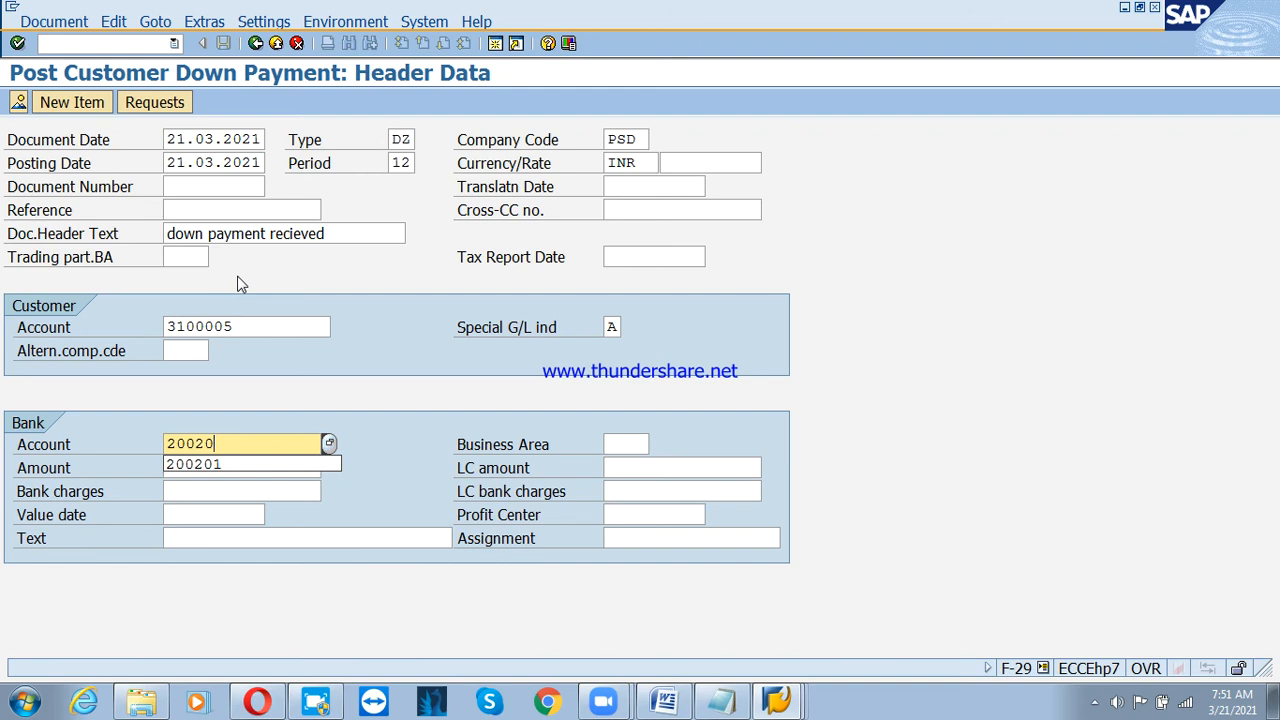
key(Tab)
key(Tab)
key(Down)
key(Down)
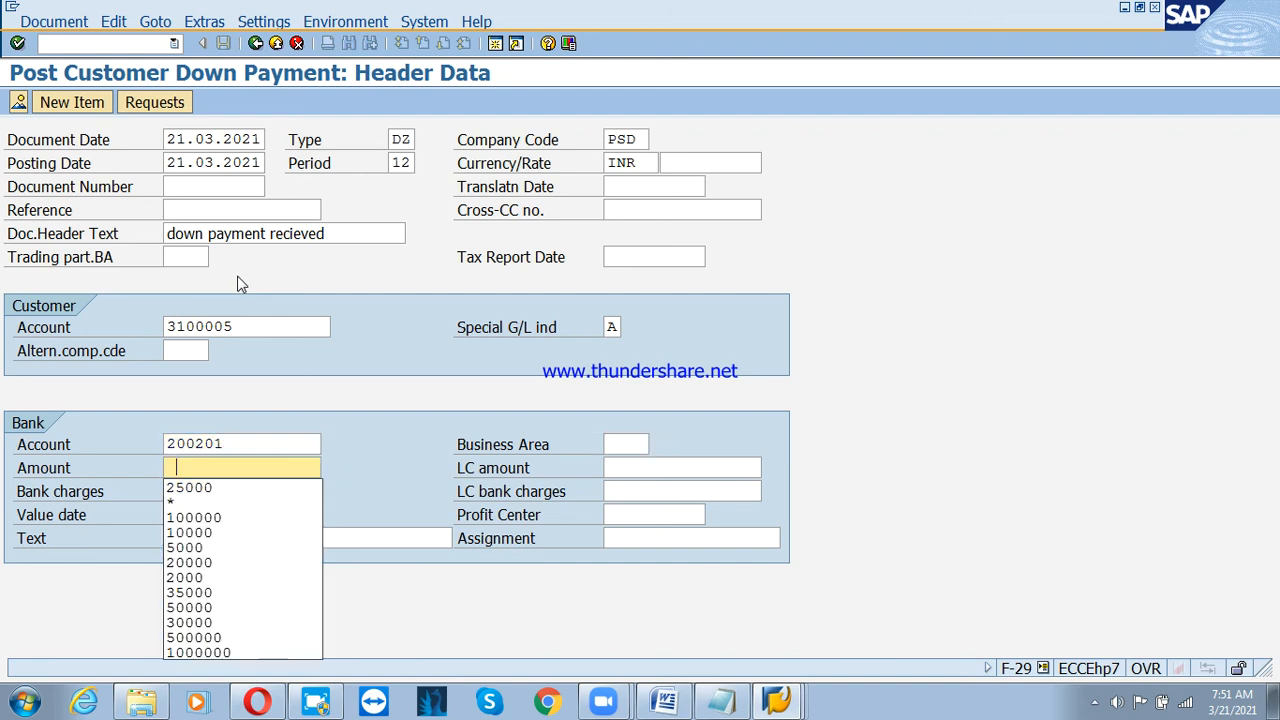
key(Return)
Set the bank value date to 21.03.2021 and the text to "down payment received", and proceed to the customer item.
key(Tab)
key(Tab)
key(Tab)
key(Tab)
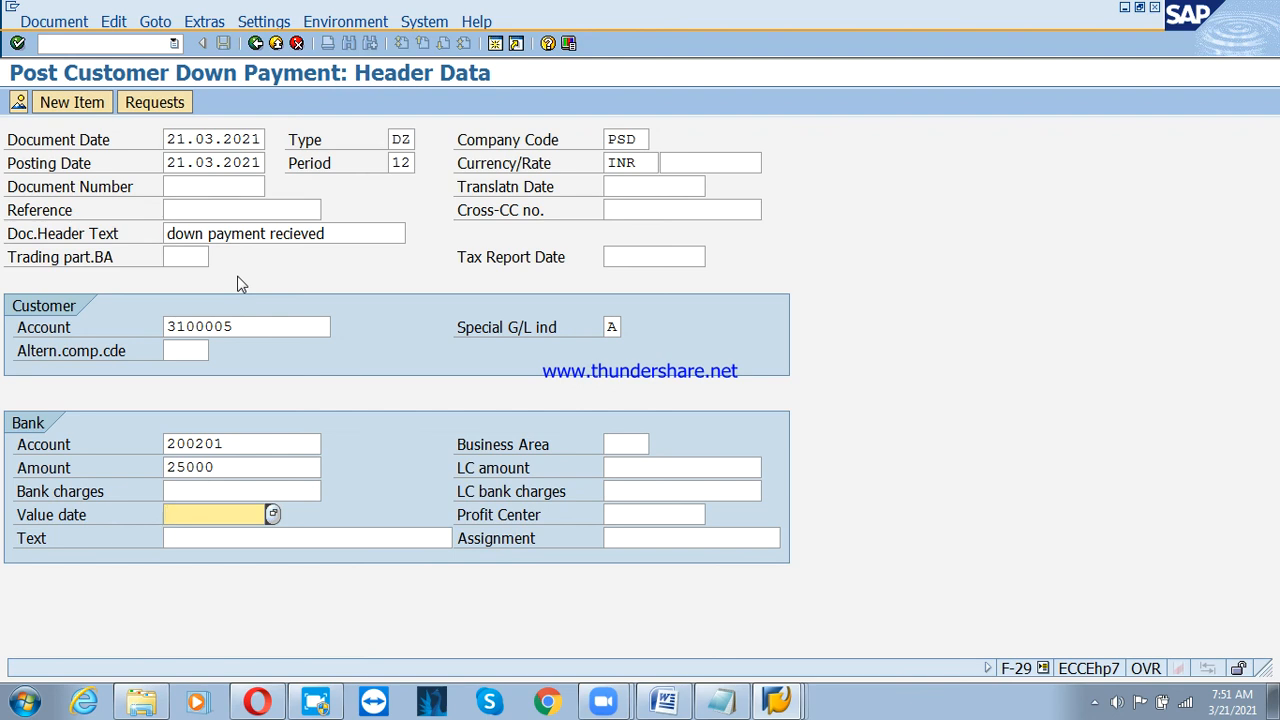
text(21.03.2021)
key(Tab)
key(Tab)
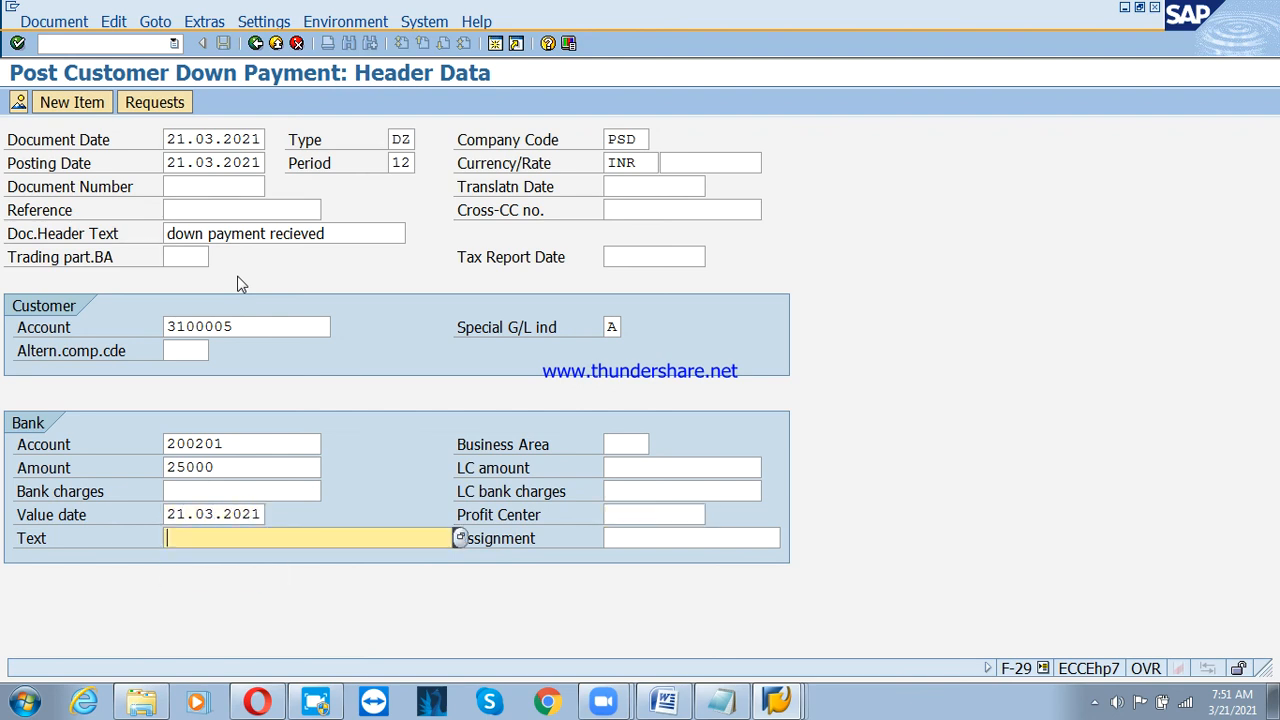
text(down p)
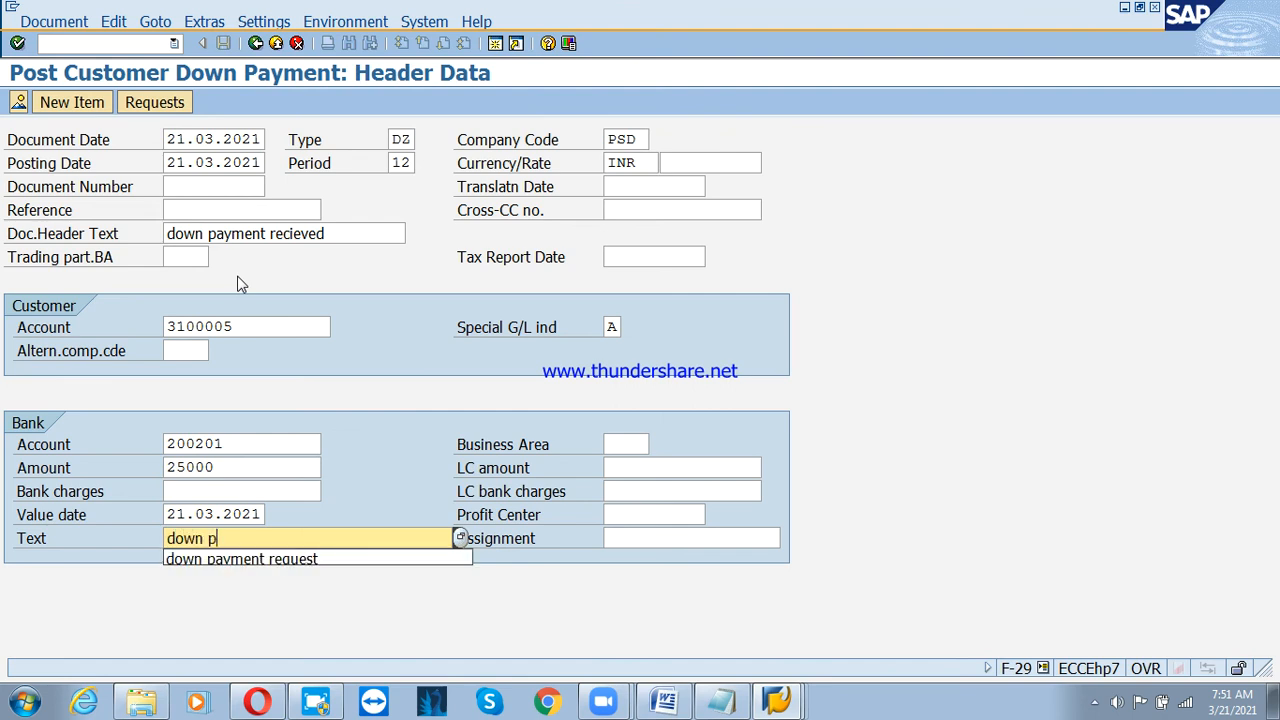
text(ayment received)
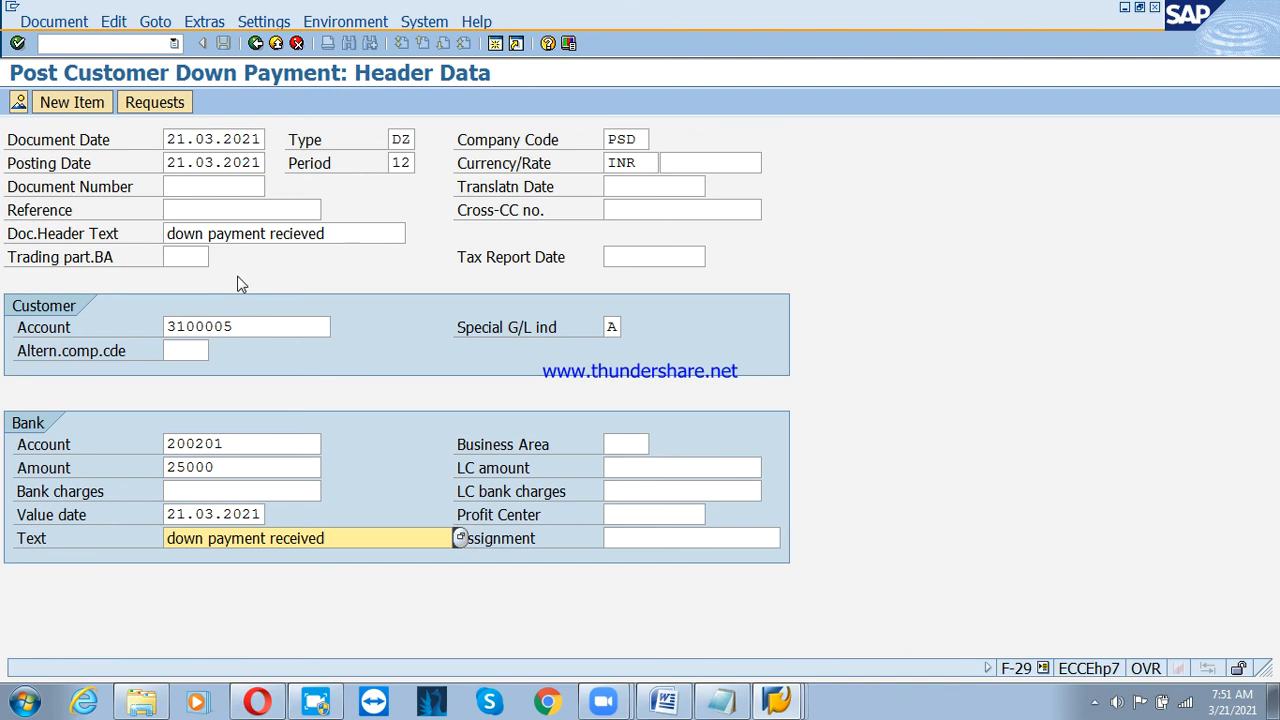
key(Return)
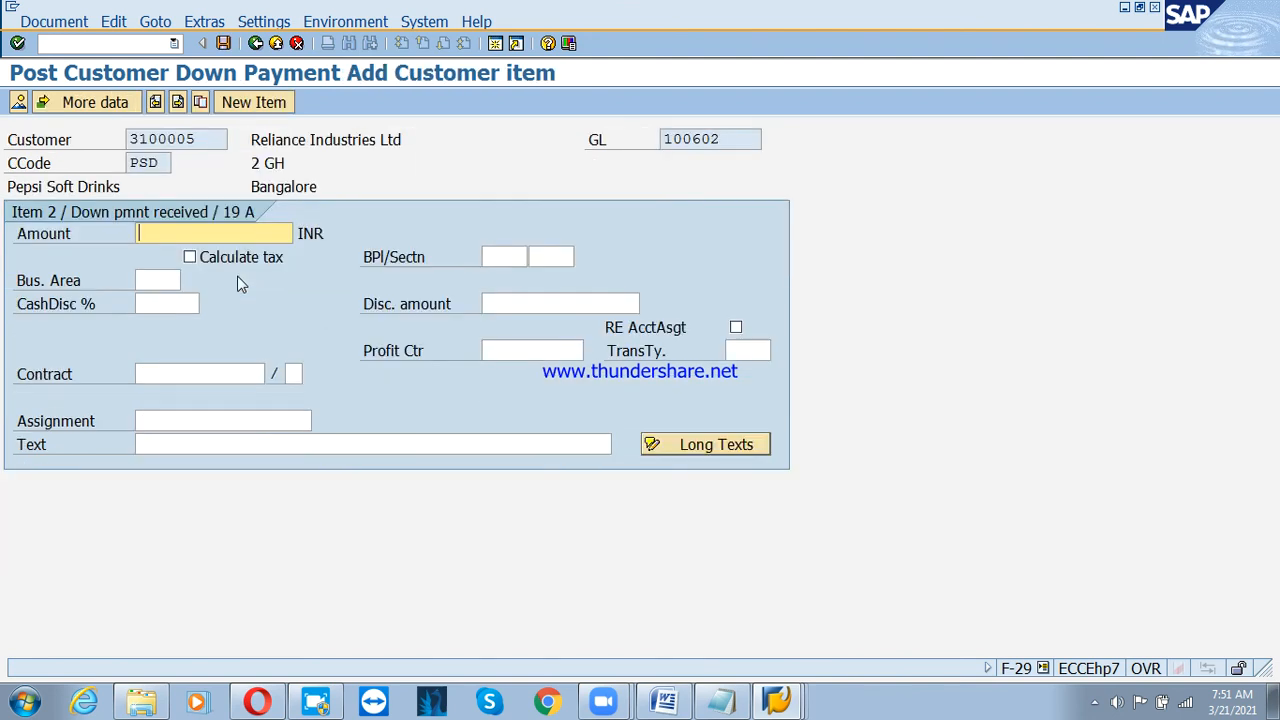
Set the customer item's amount to 25000 and move past its optional fields.
text(25000)
key(Tab)
key(Tab)
key(Tab)
key(Tab)
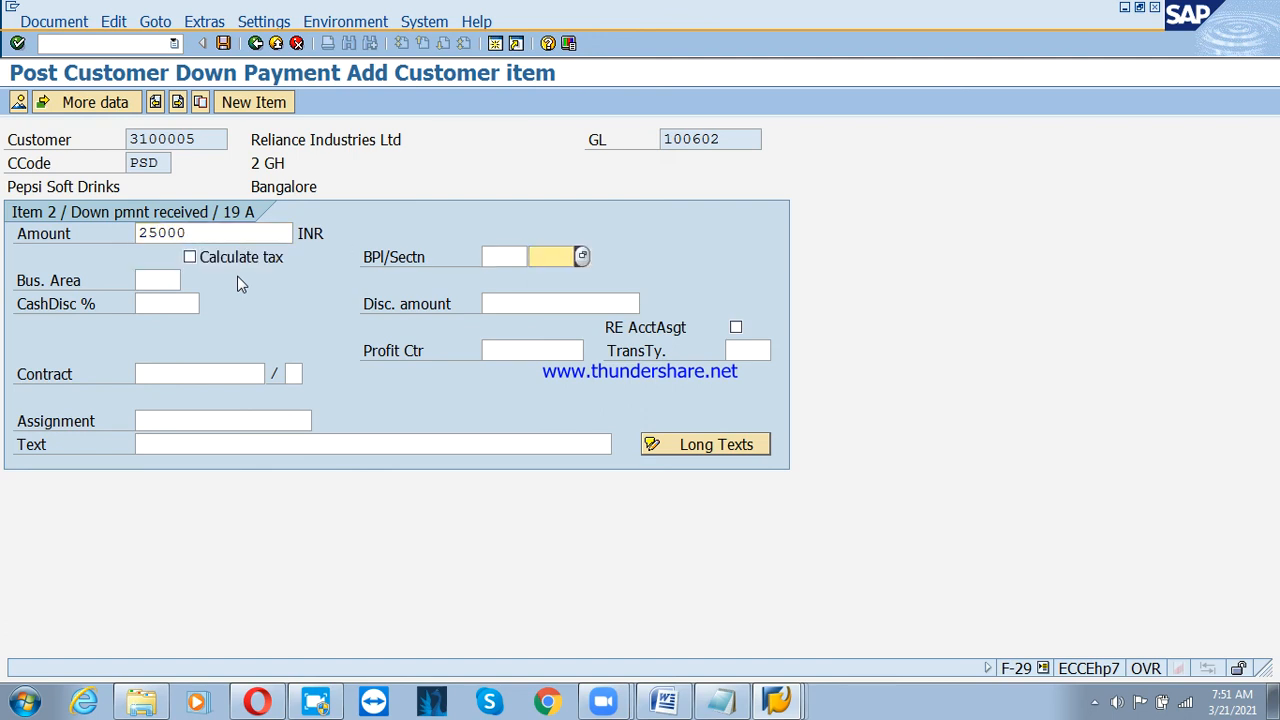
key(Tab)
key(Tab)
key(Tab)
key(Tab)
key(Tab)
key(Tab)
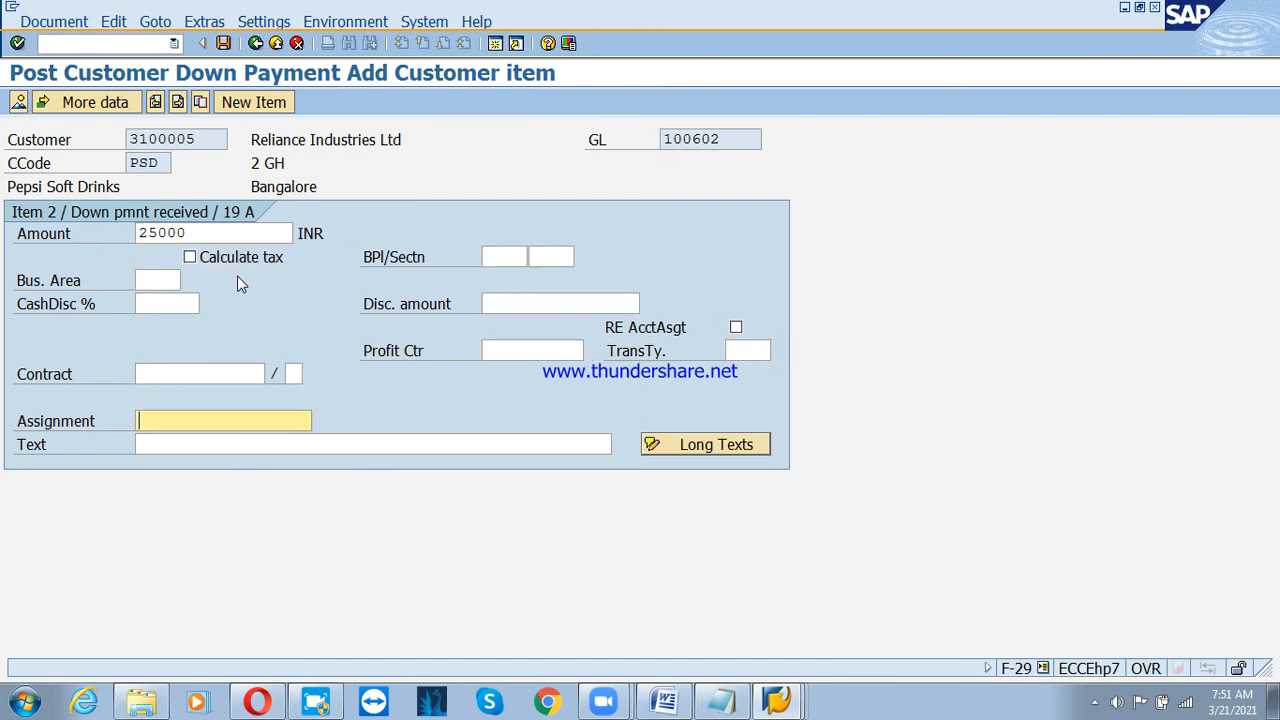
Enter "down payment received" as the customer item's text and post the document.
text(d)
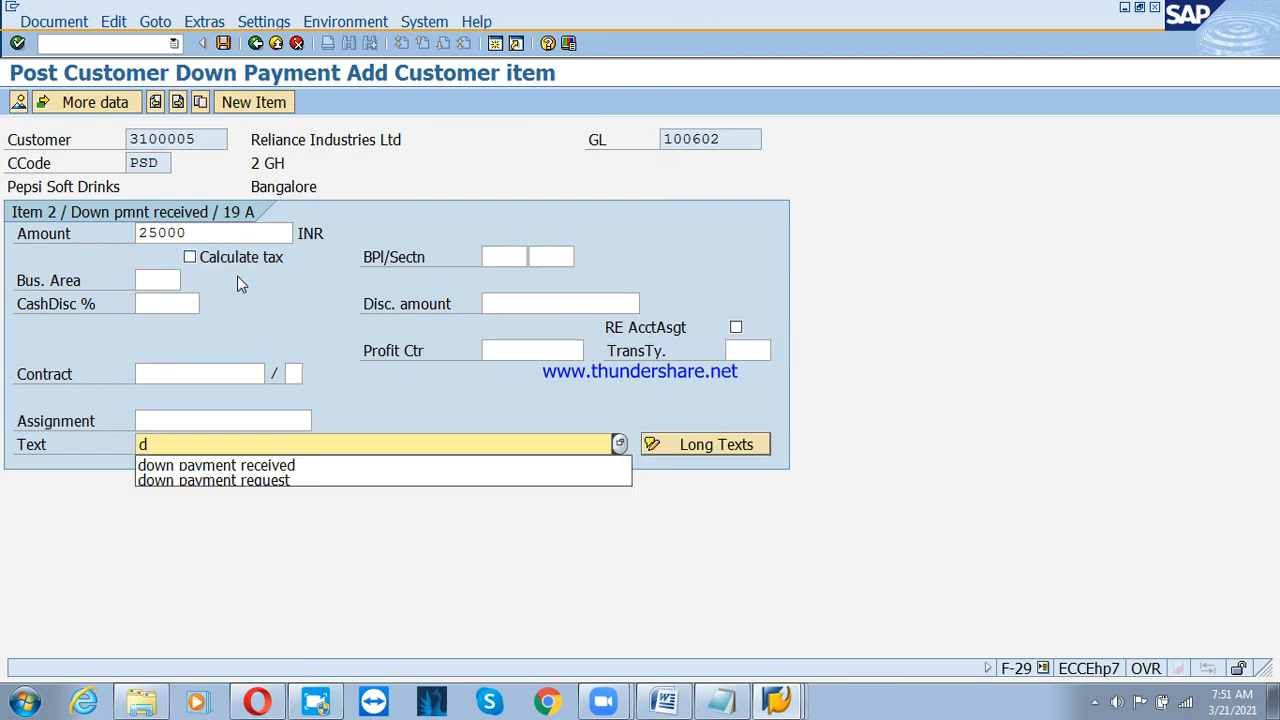
text(own)
key(Down)
key(Return)
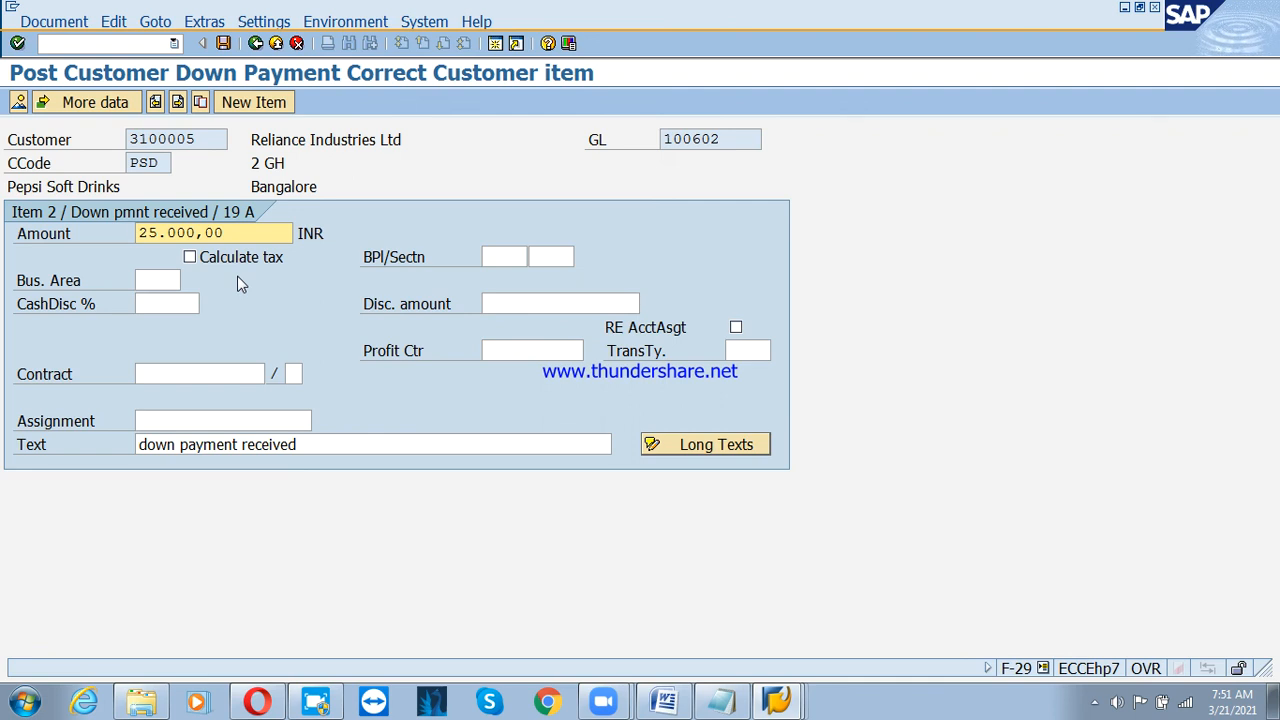
key(ctrl+s)
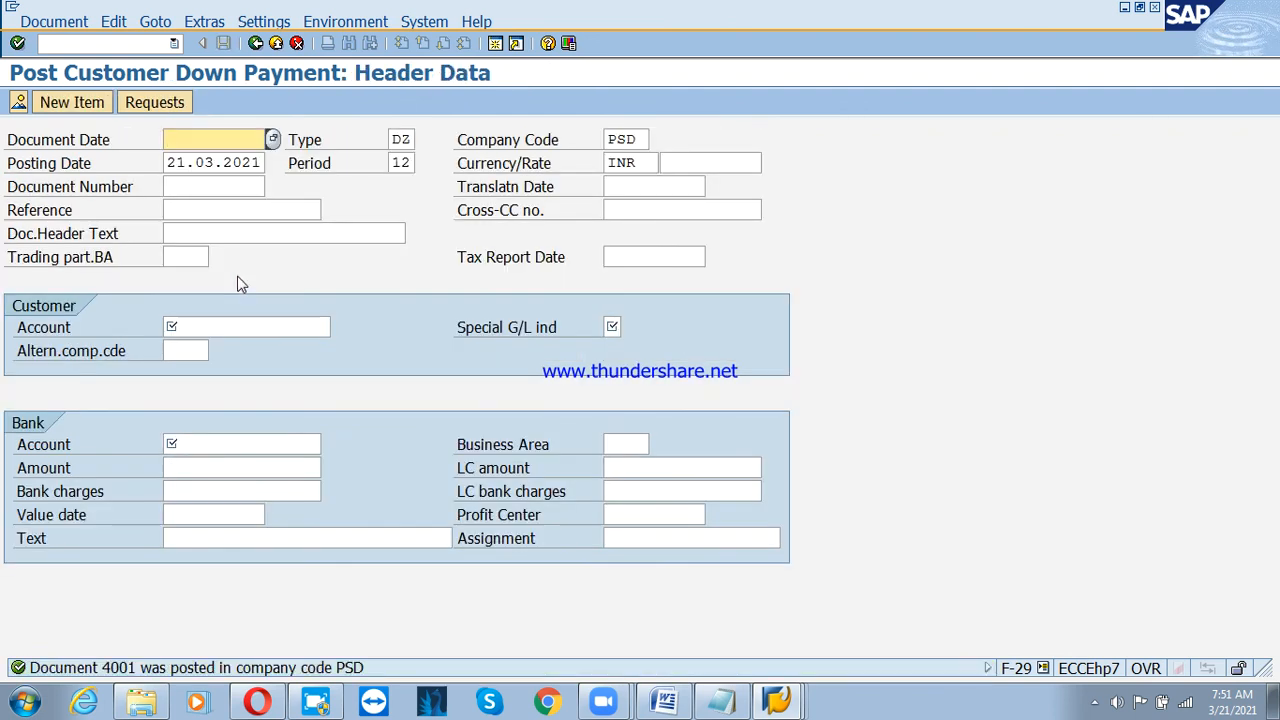
Display the posted down payment document to review its line items, and exit to SAP Easy Access.
click(75, 21)
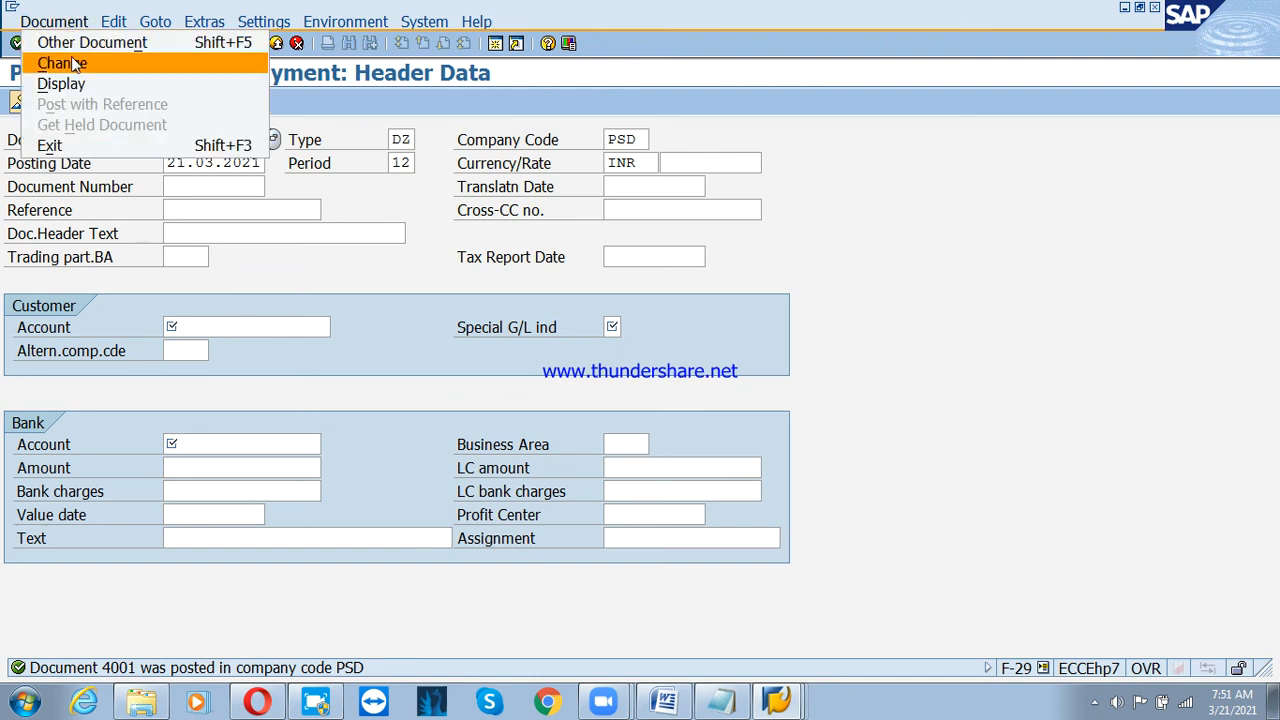
click(70, 84)
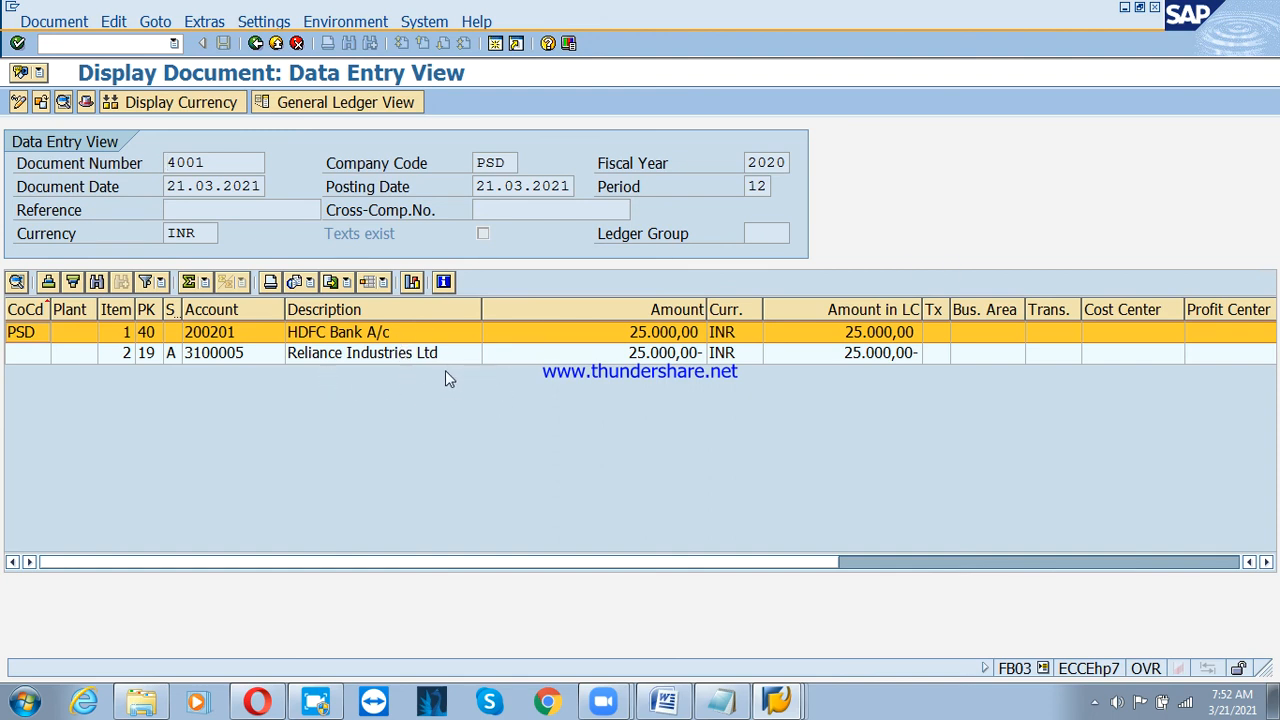
click(285, 45)
click(285, 45)
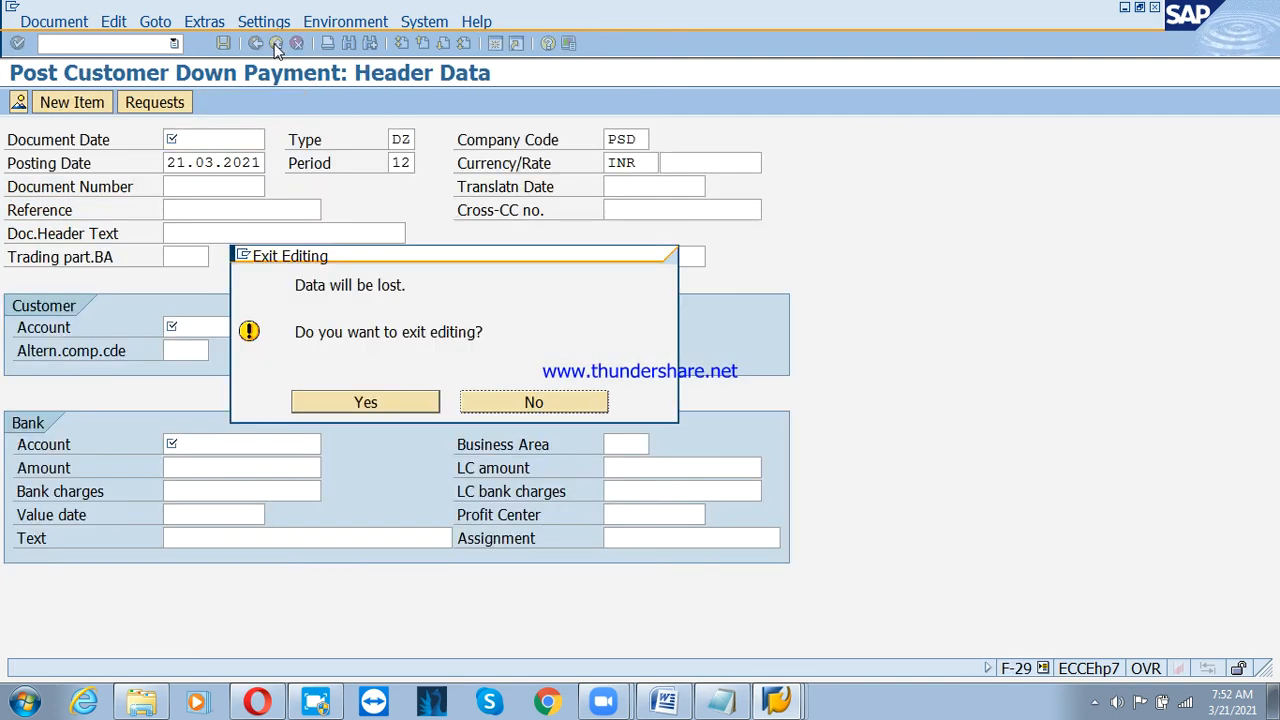
click(411, 406)
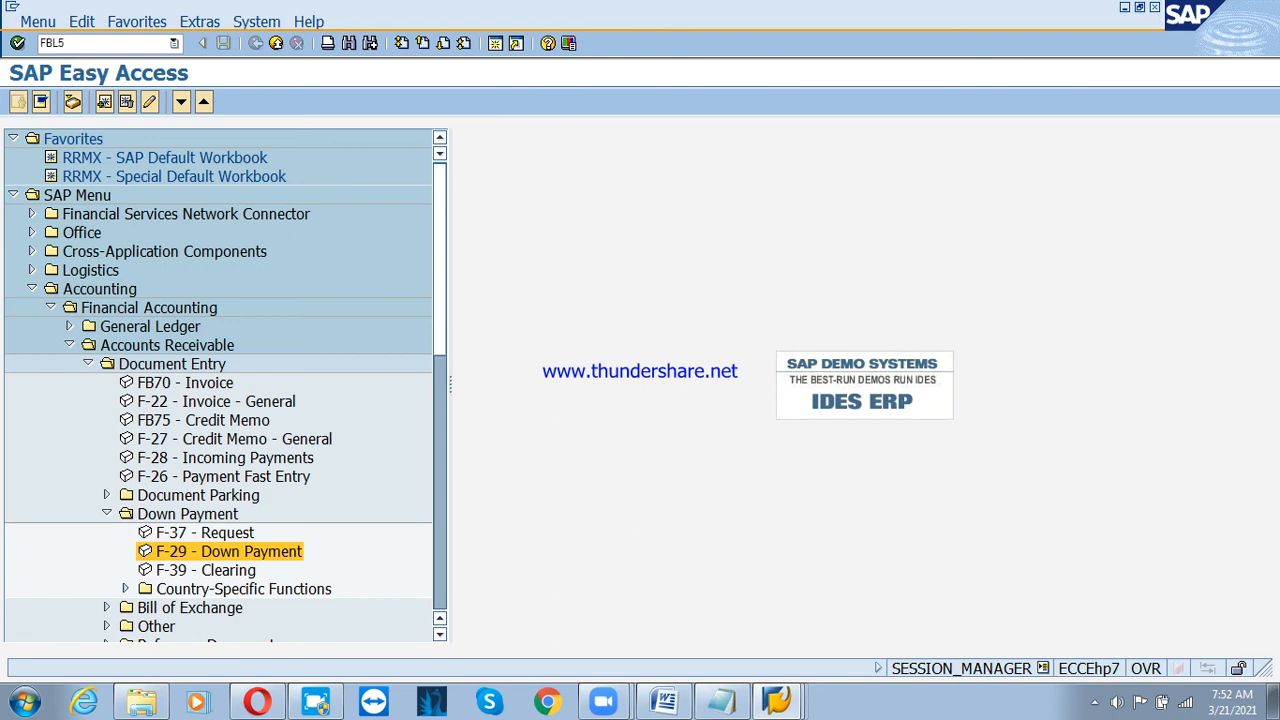
Open Customer Line Item Display (FBL5N) for Reliance Industries Ltd in company code PSD and run it for all items.
key(Return)
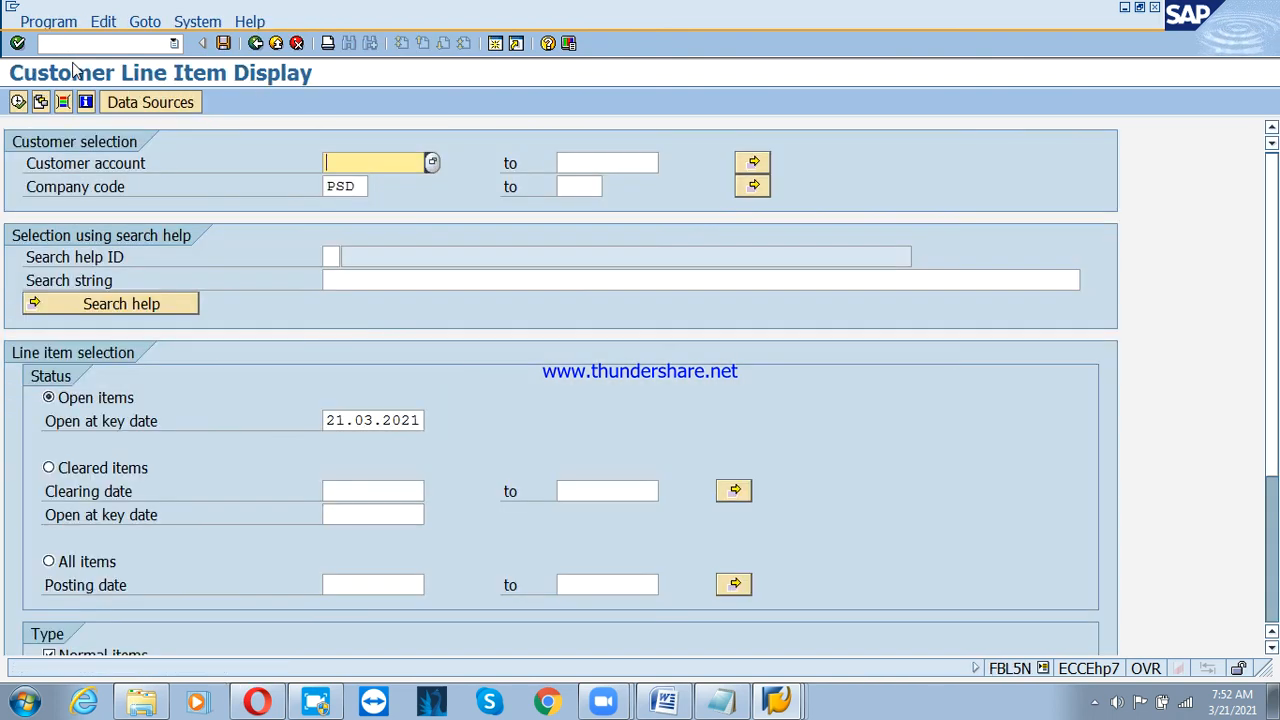
key(F4)
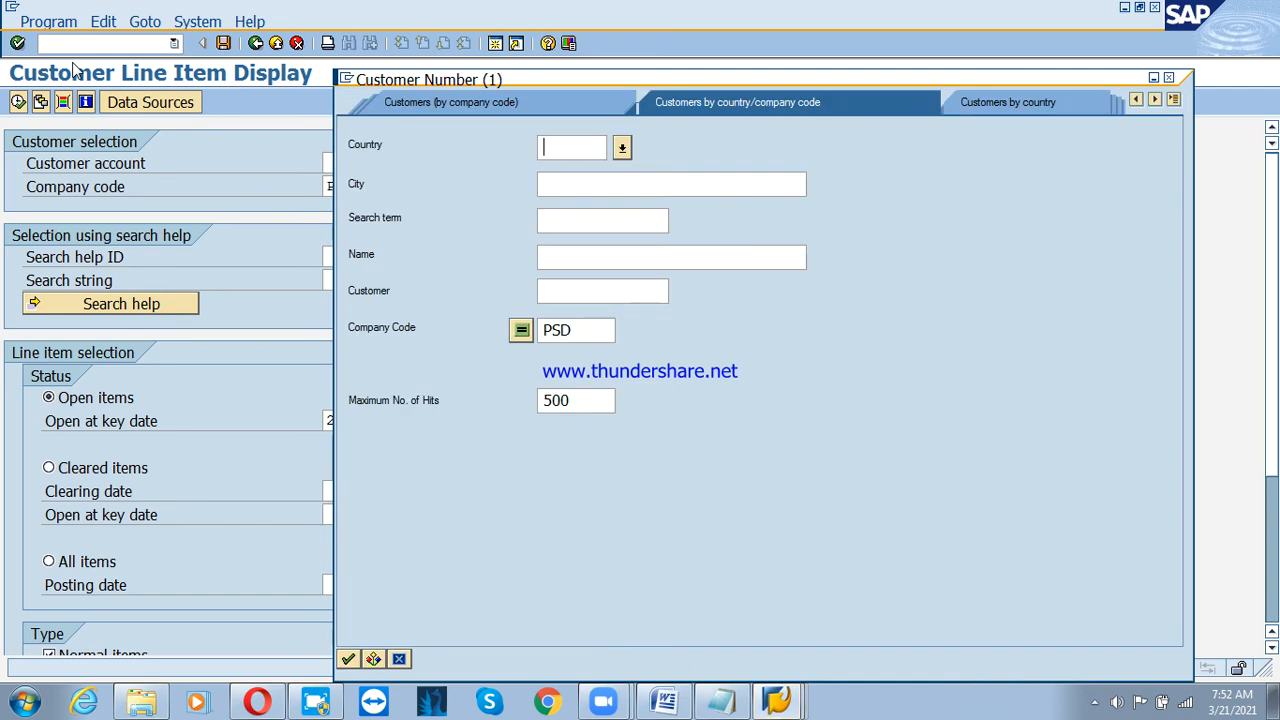
key(Return)
key(Down)
key(Down)
key(Down)
key(Down)
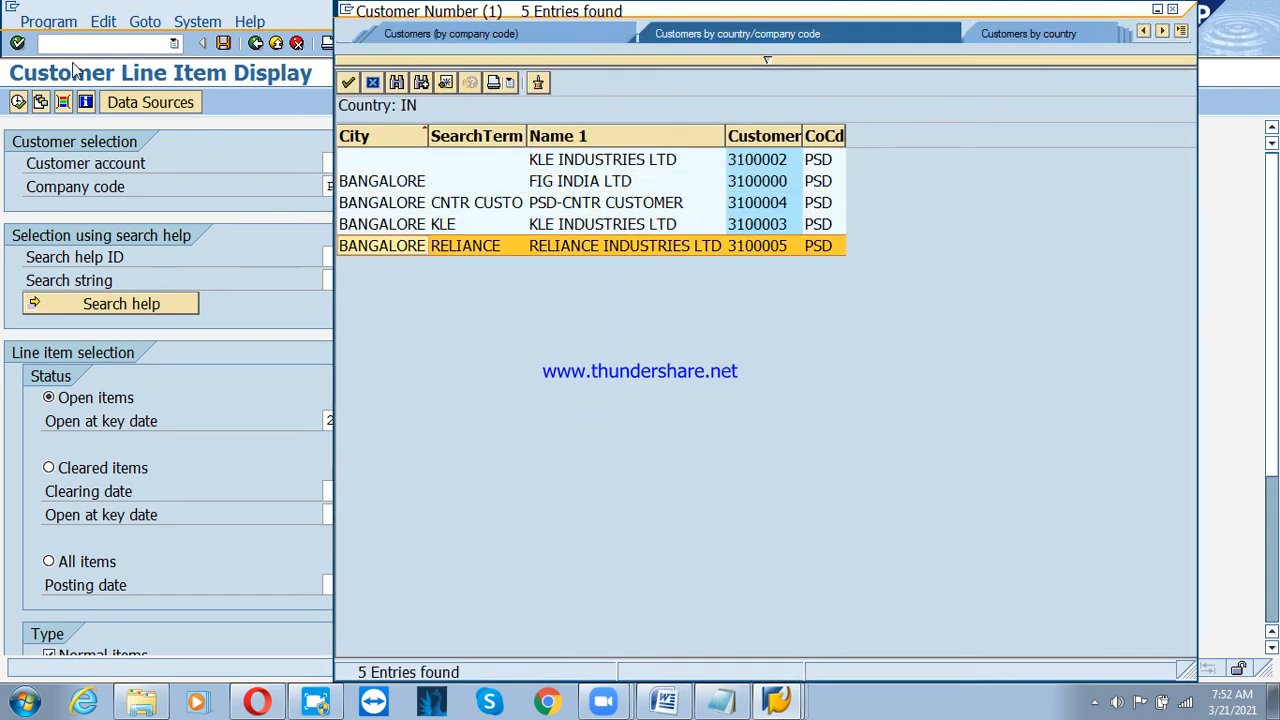
key(Return)
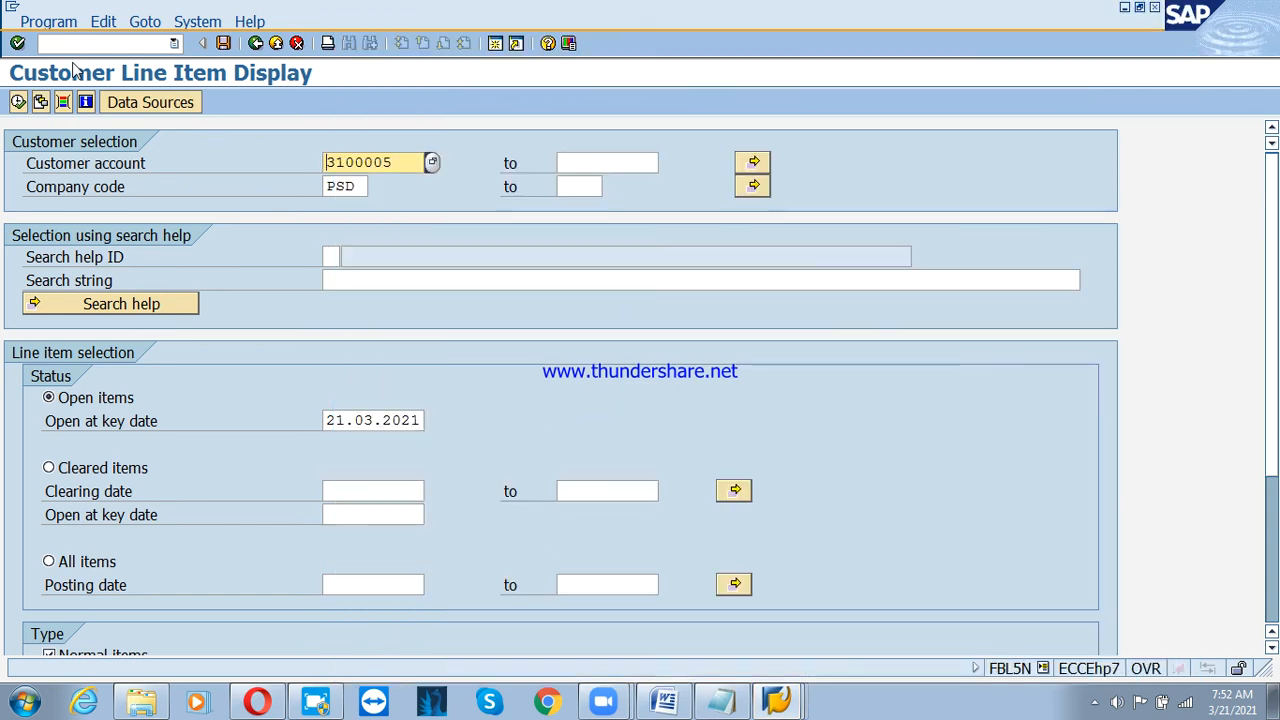
click(82, 561)
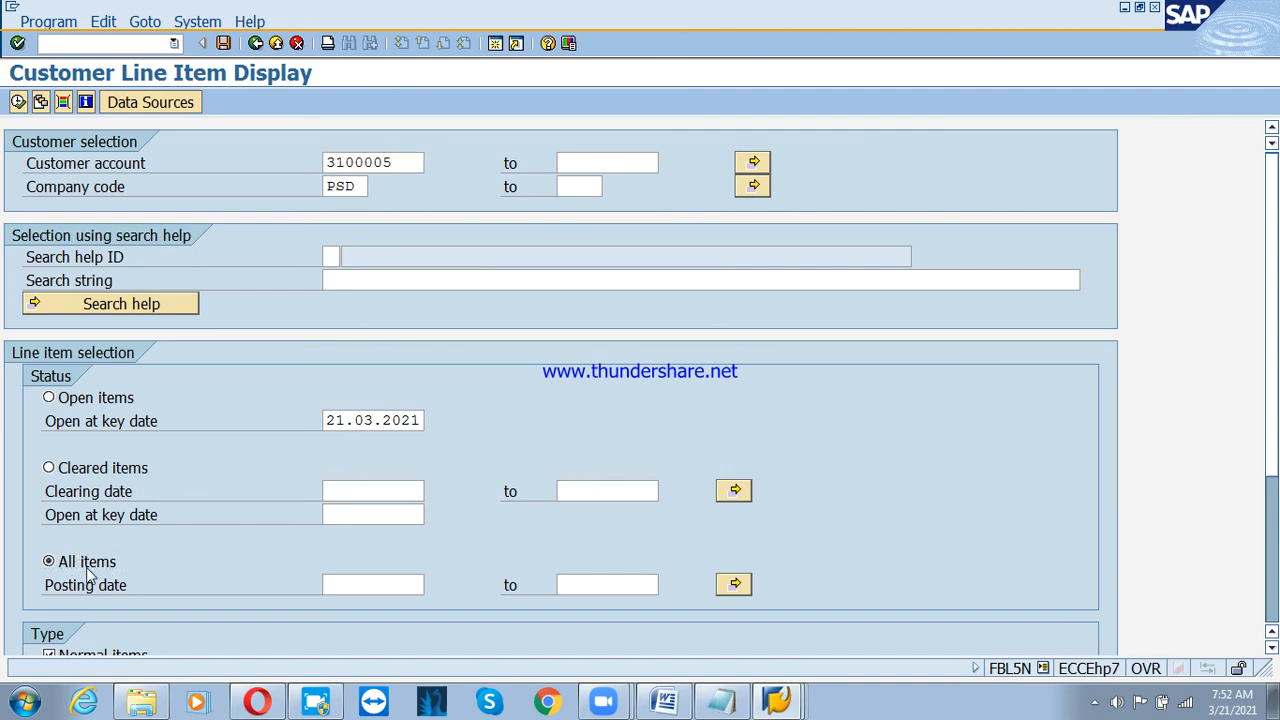
key(F8)
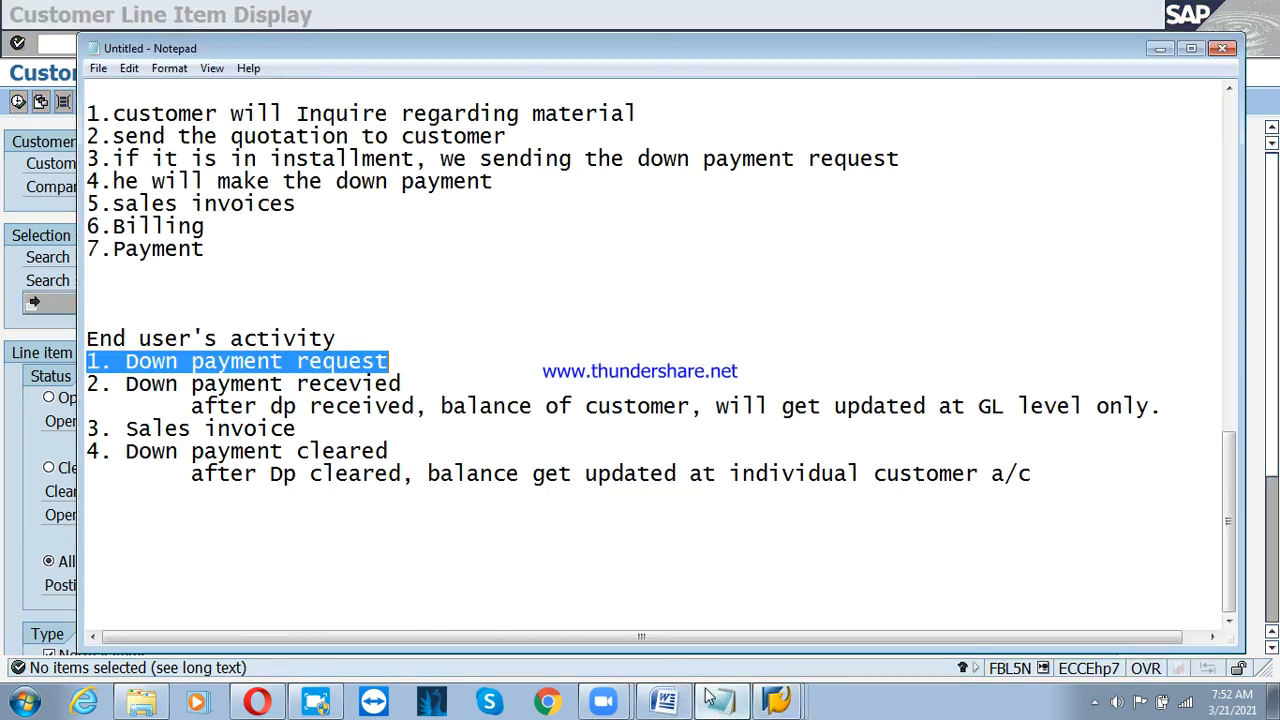
Switch to the Notepad notes to review the "Down payment cleared" activity, and return to SAP.
click(720, 700)
drag(124, 452, 420, 457)
click(471, 458)
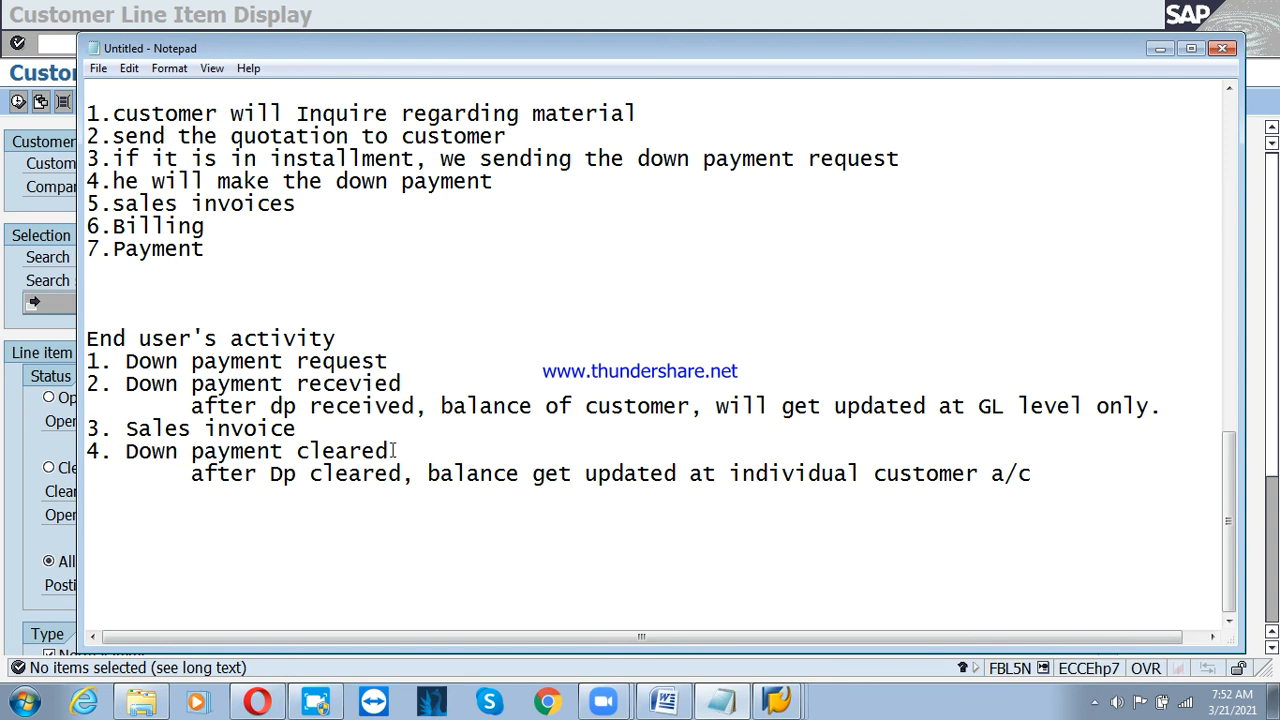
click(178, 22)
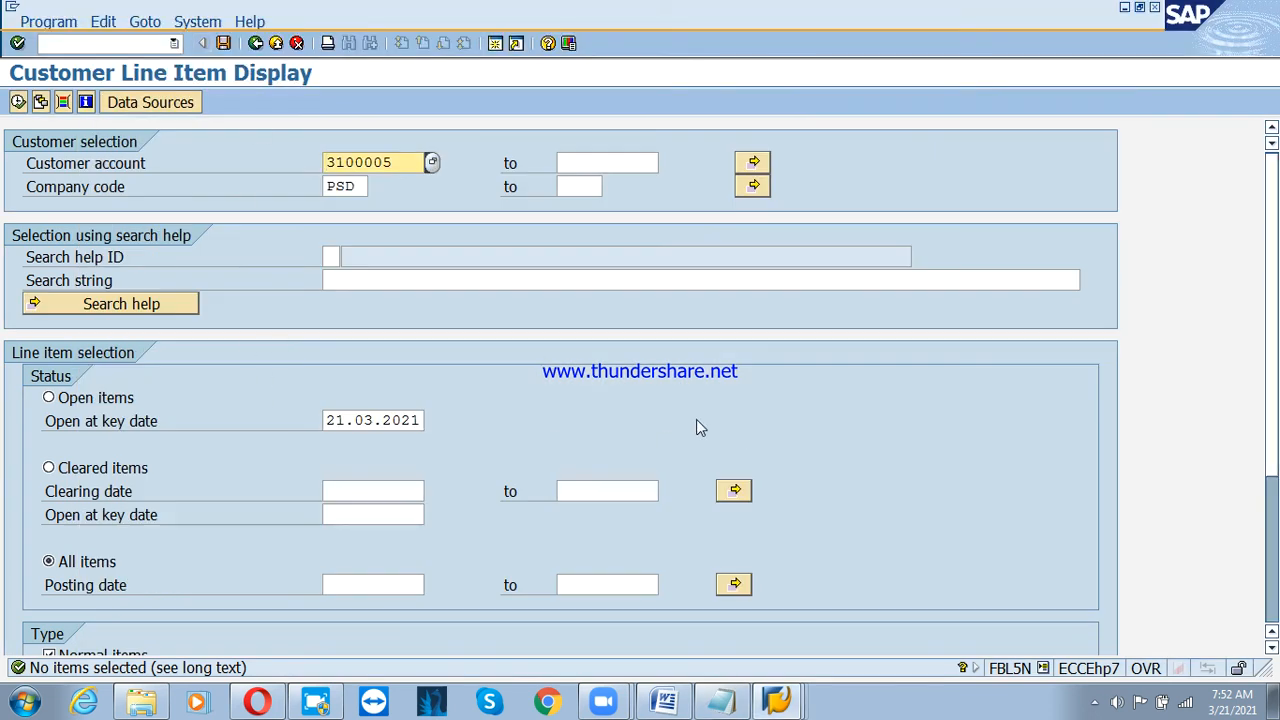
Restrict the line item type to noted items instead of normal items and run the report.
scroll(692, 400, down, 3)
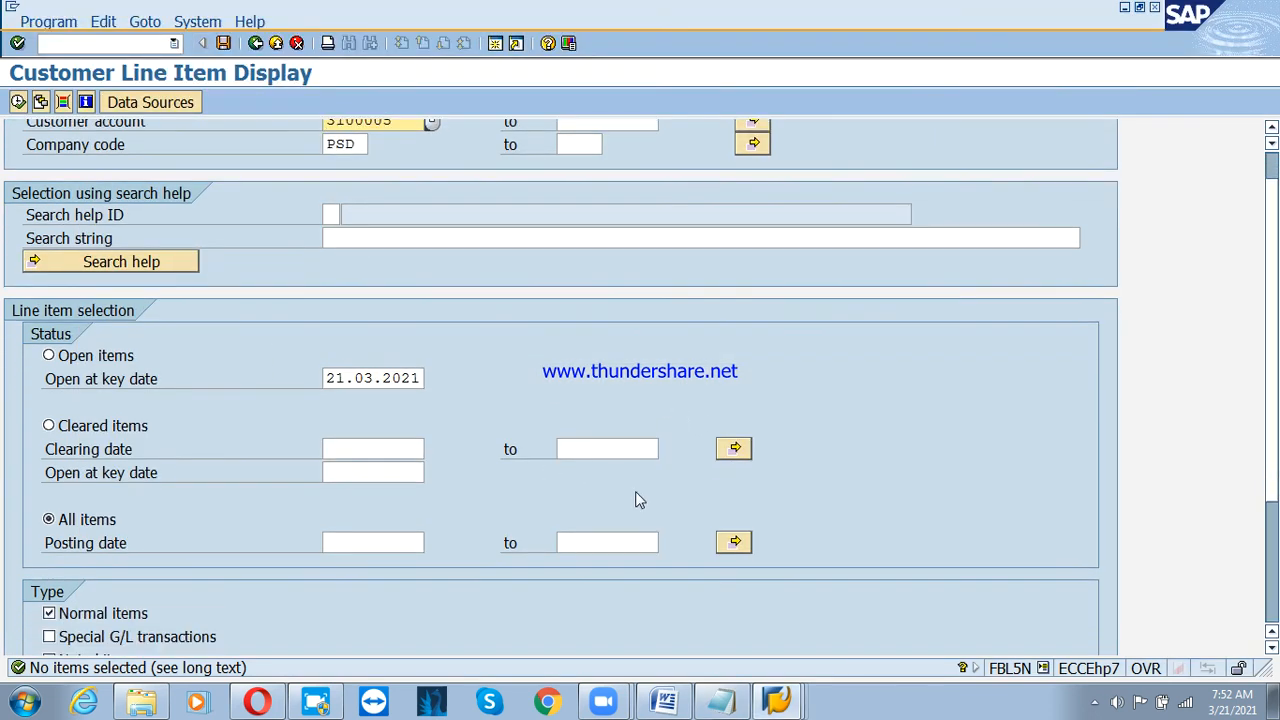
scroll(640, 500, down, 2)
click(100, 587)
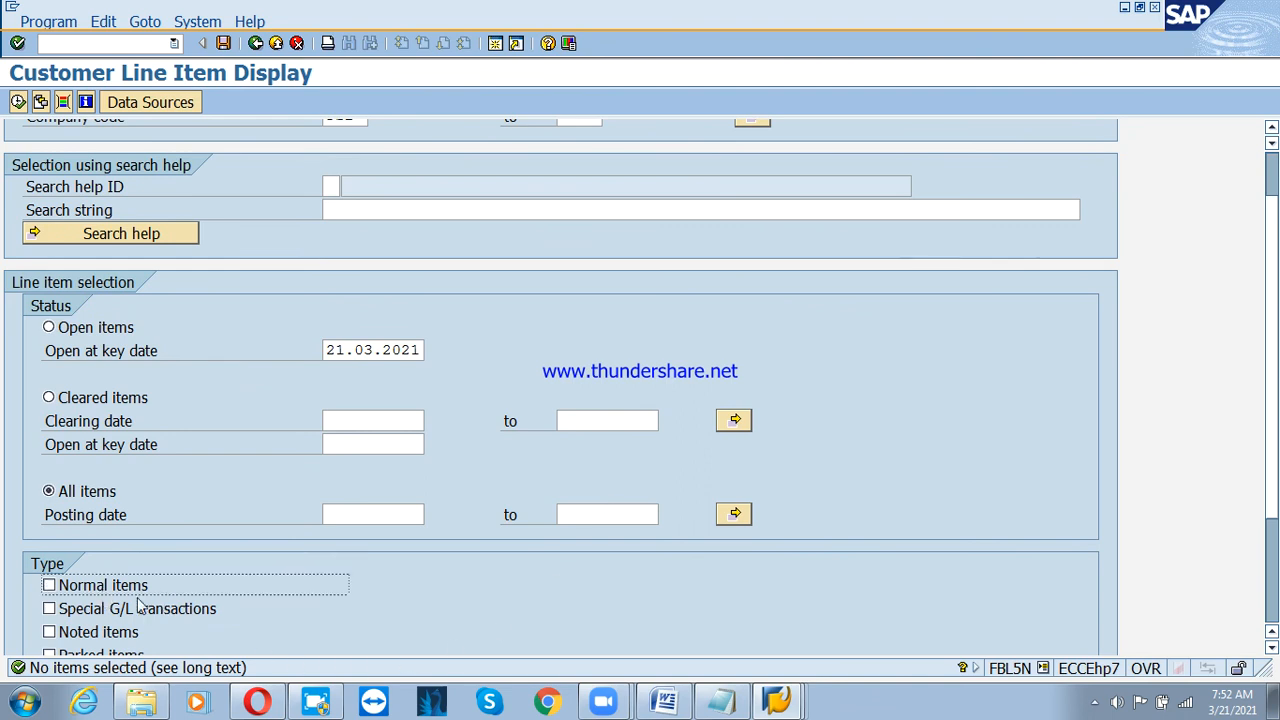
click(130, 632)
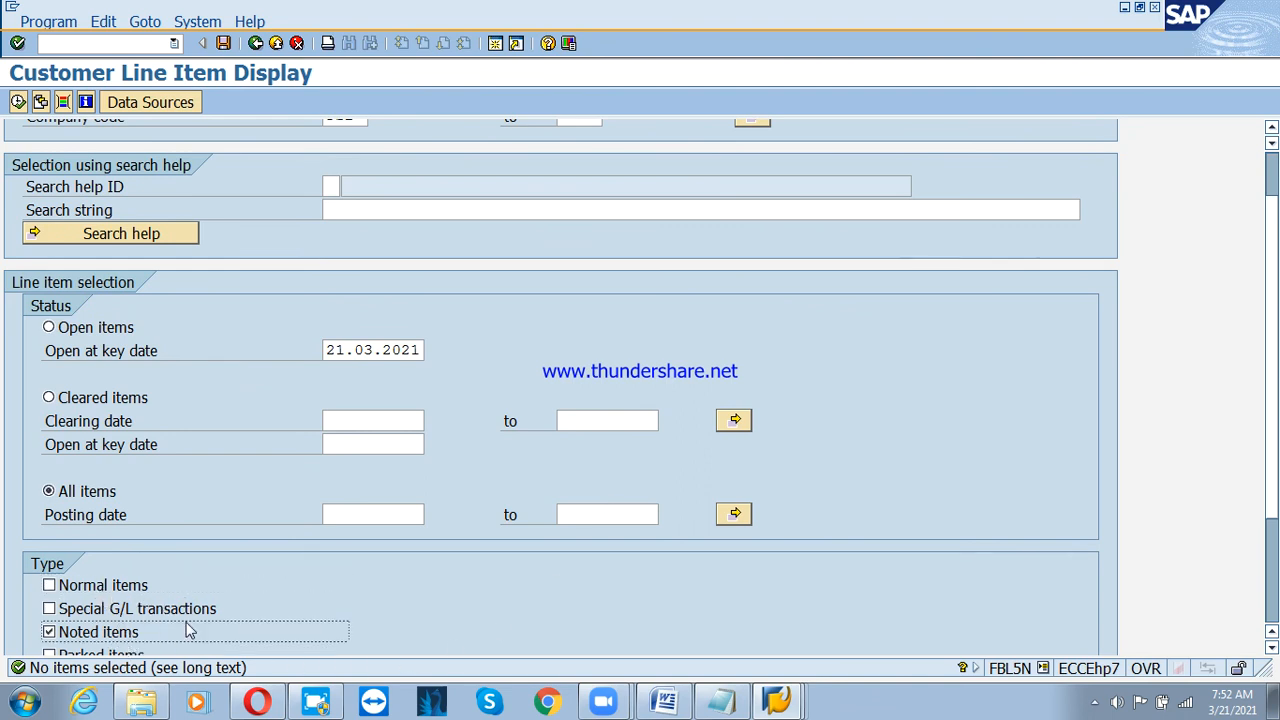
click(18, 102)
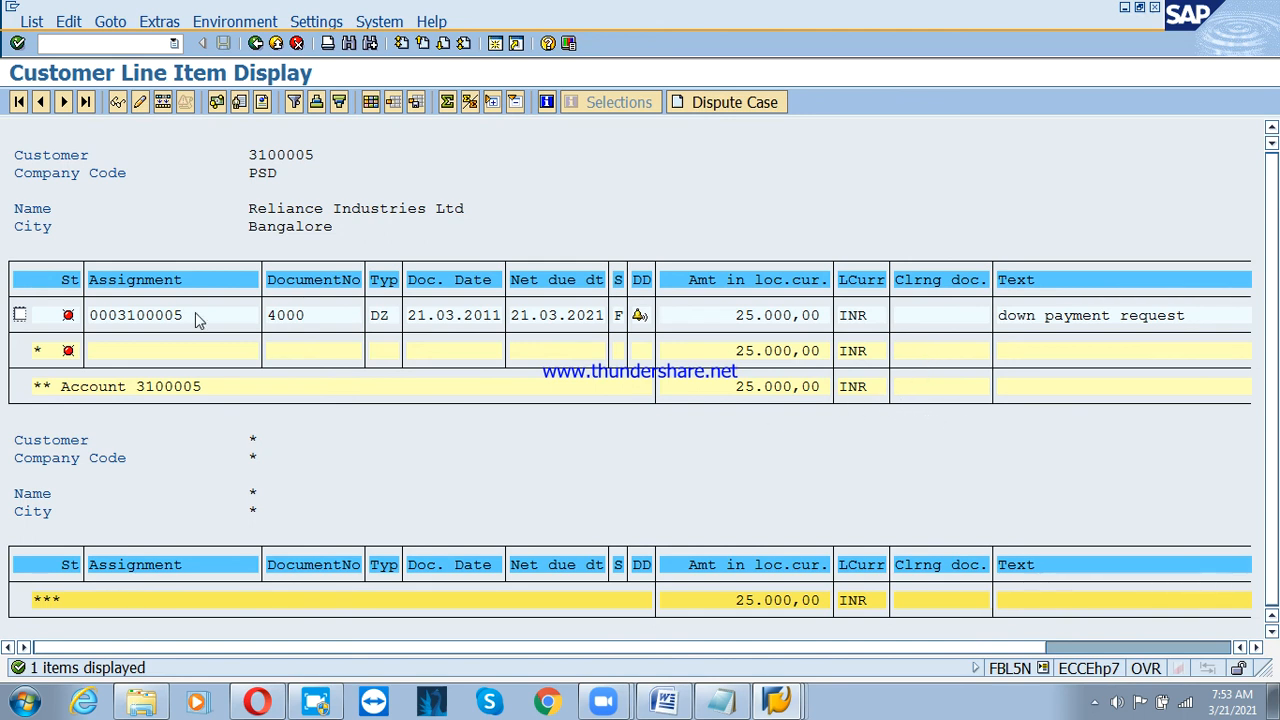
Return to the selection, replace noted items with Special G/L transactions, and run the report to review the received down payment.
click(255, 50)
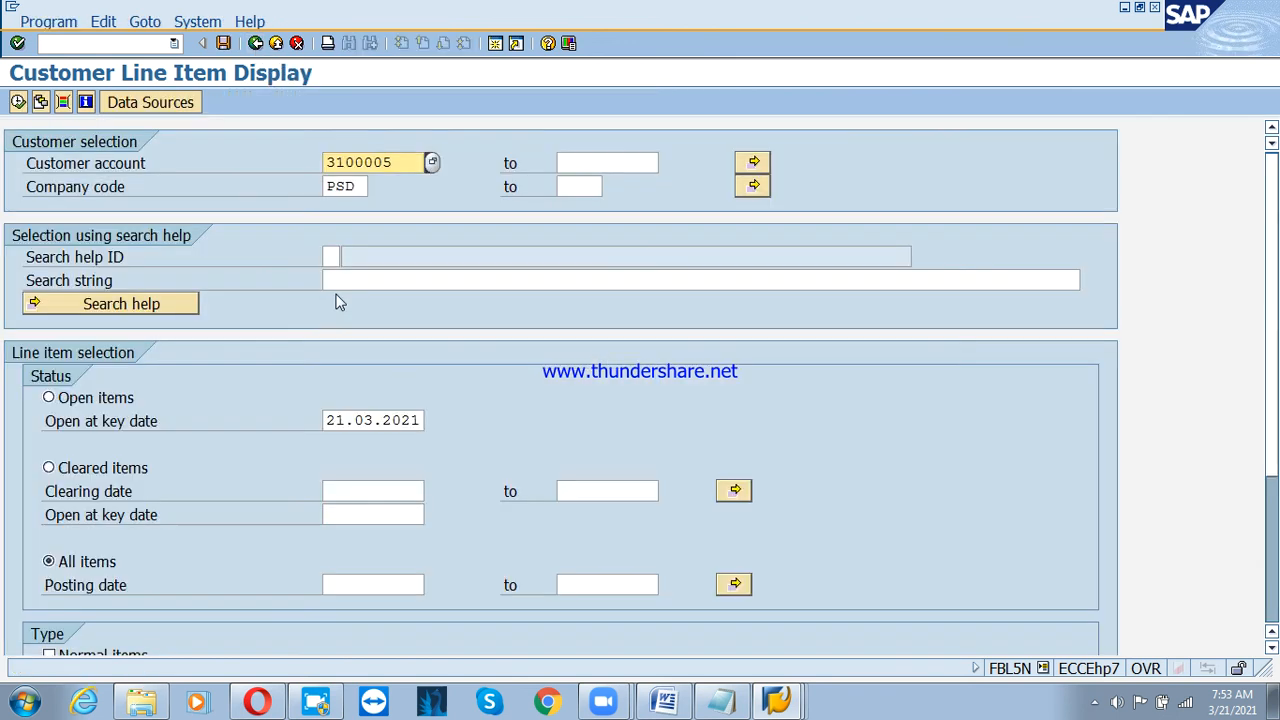
scroll(240, 352, down, 3)
scroll(240, 352, down, 2)
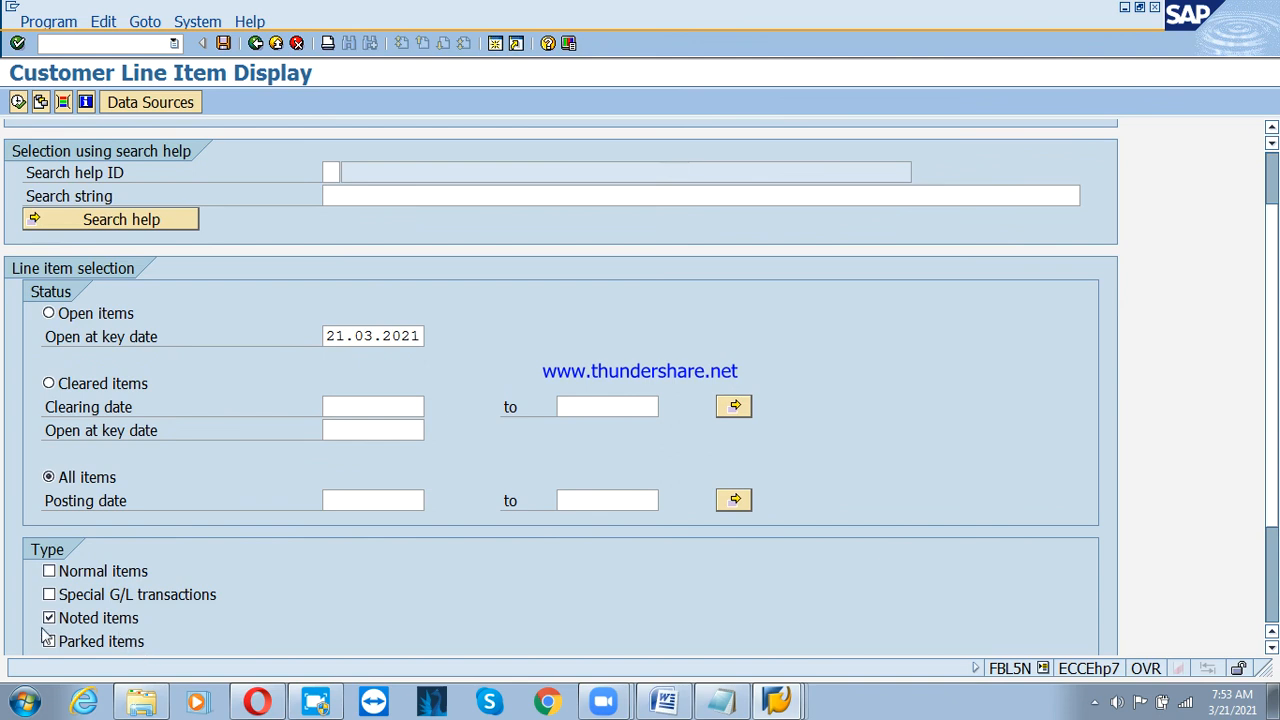
click(70, 625)
click(62, 598)
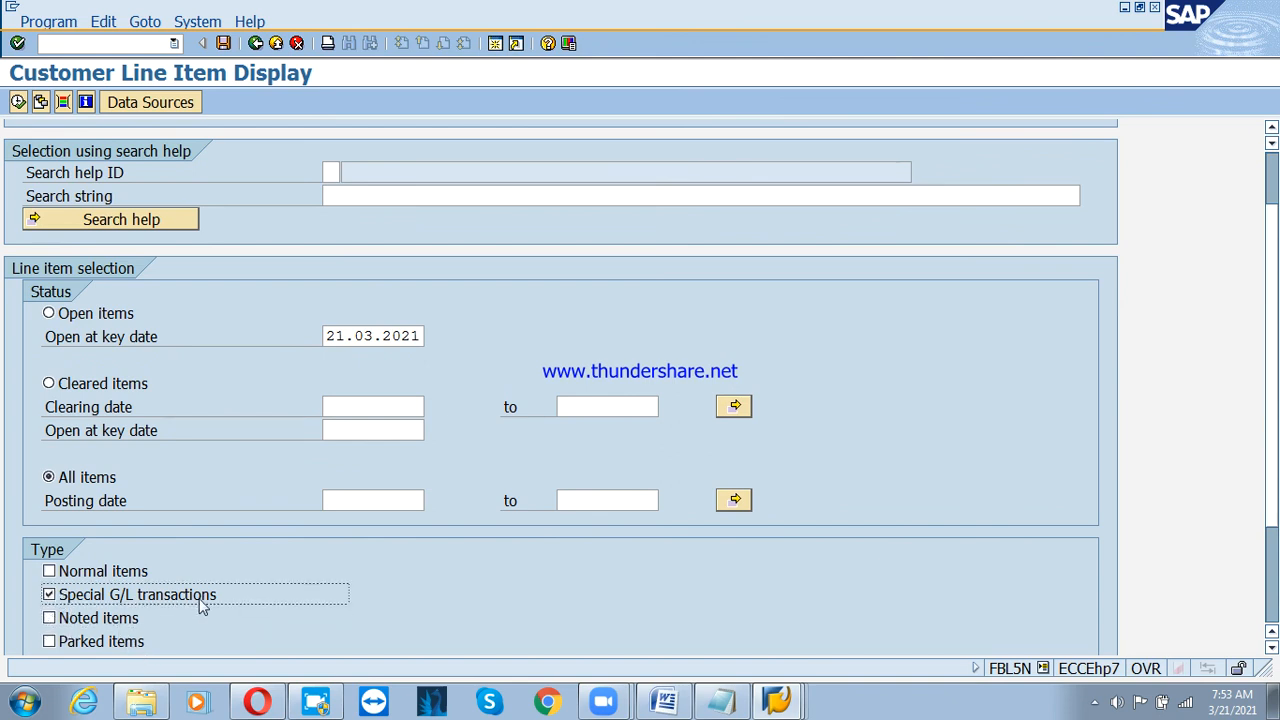
click(18, 102)
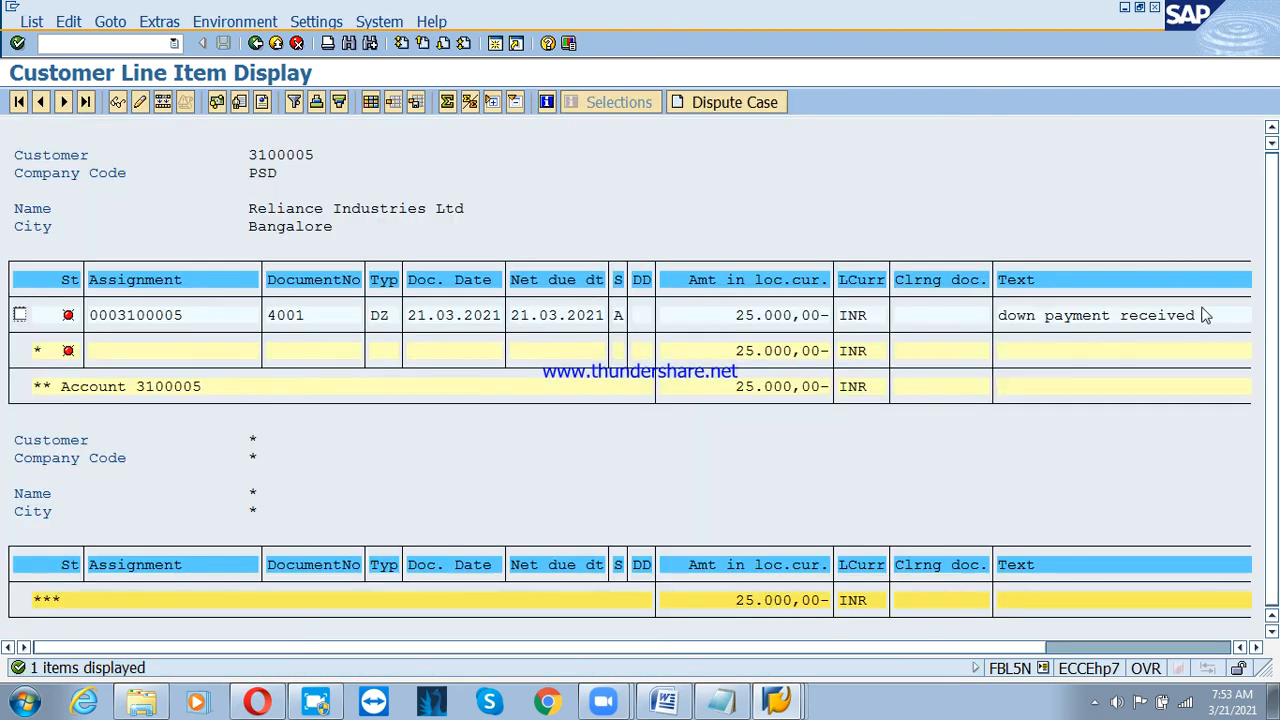
Return to the selection, replace Special G/L transactions with normal items, run the report, and exit to the SAP Easy Access menu.
click(1205, 311)
click(255, 43)
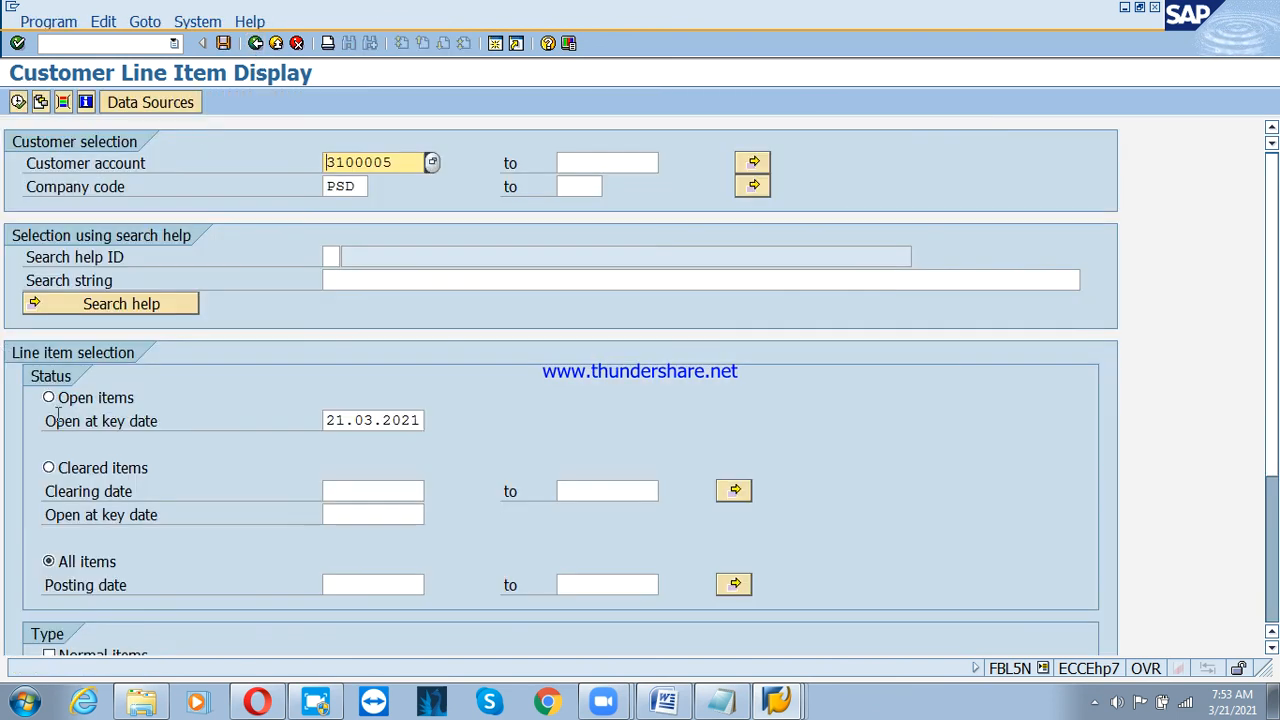
scroll(57, 413, down, 1)
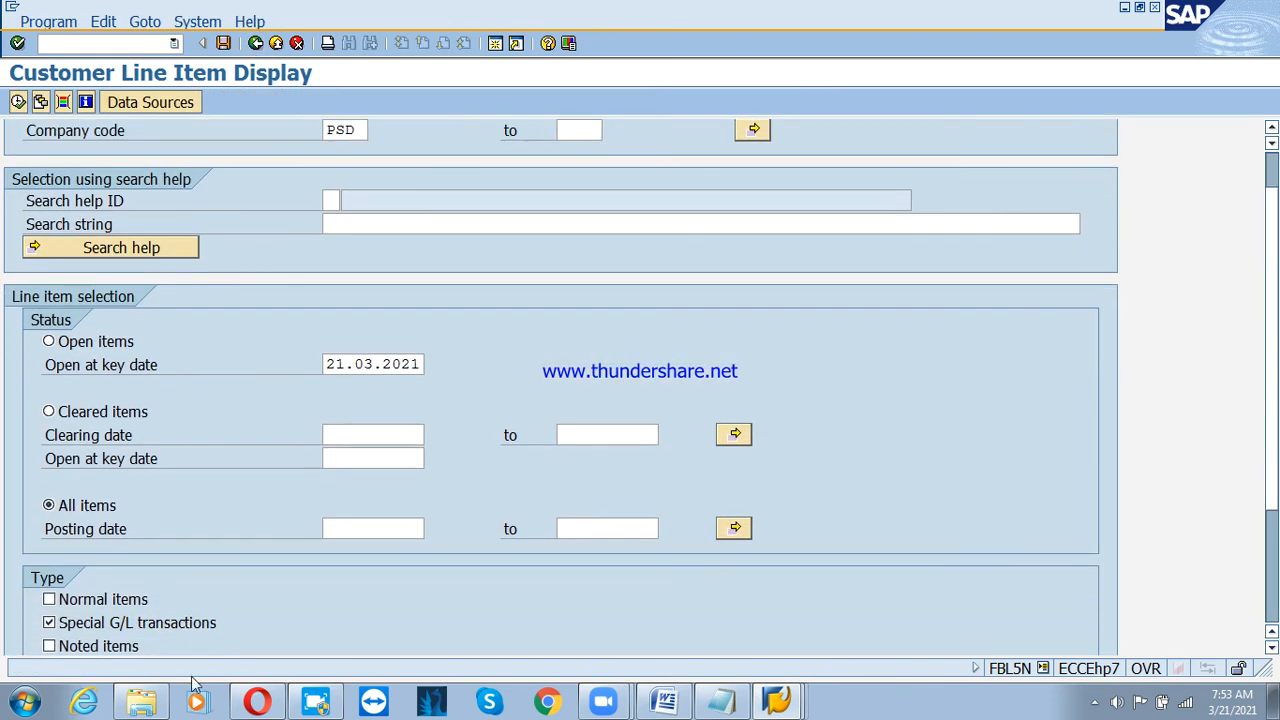
click(66, 630)
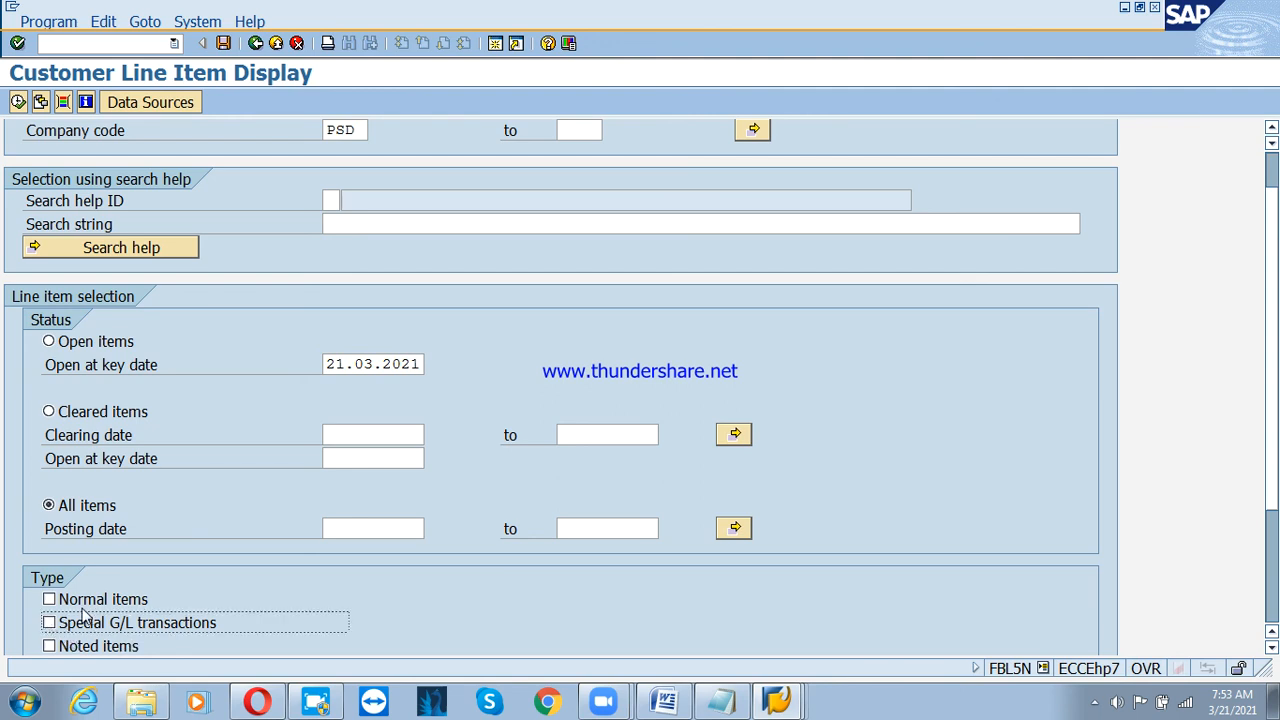
click(72, 601)
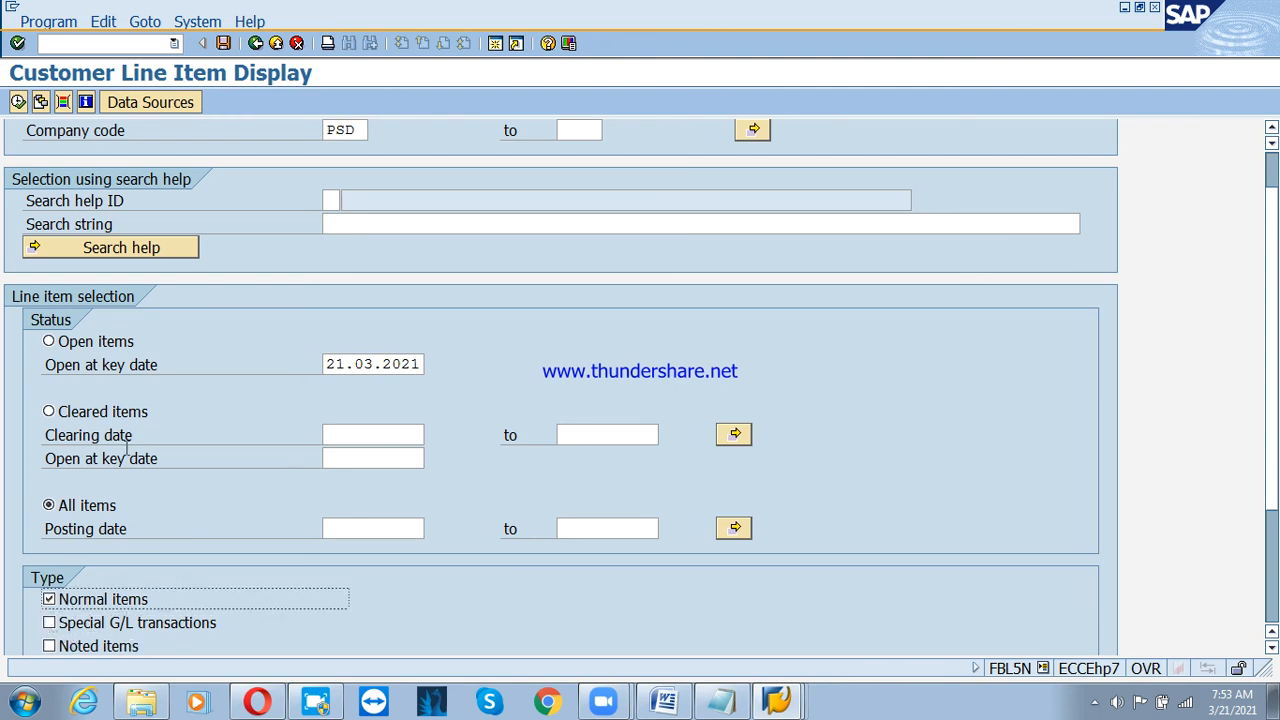
click(18, 102)
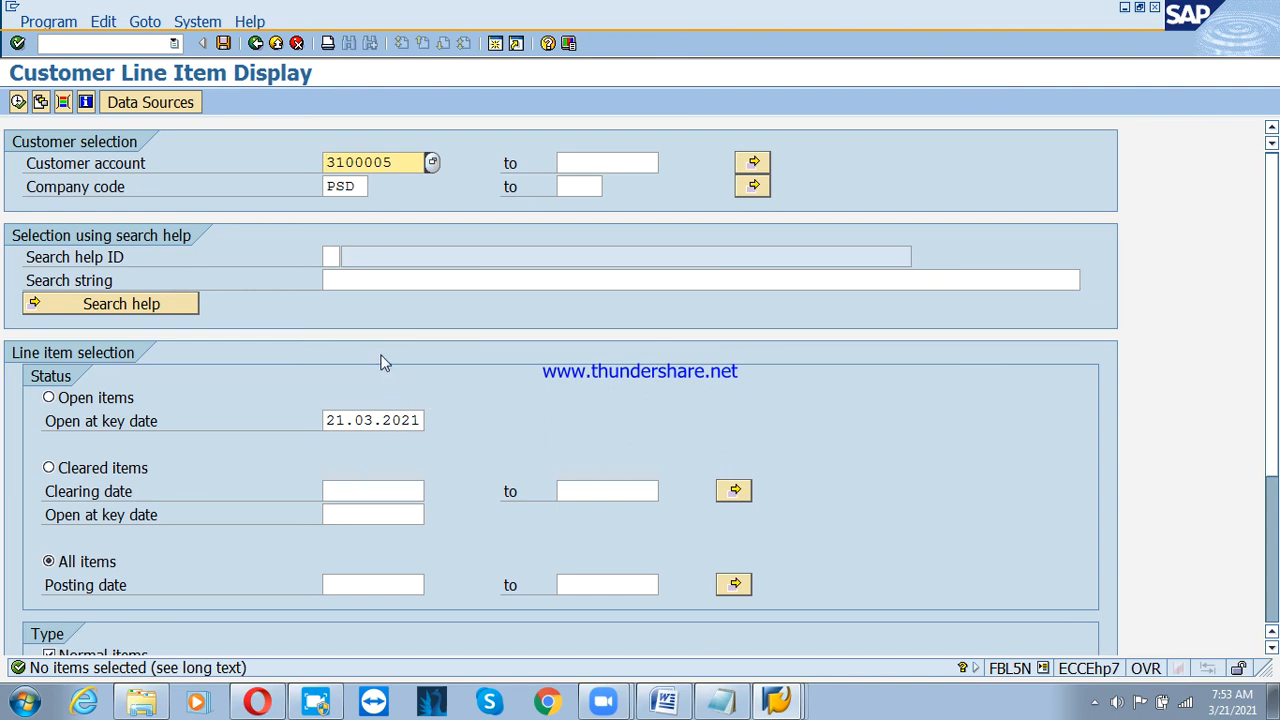
click(276, 43)
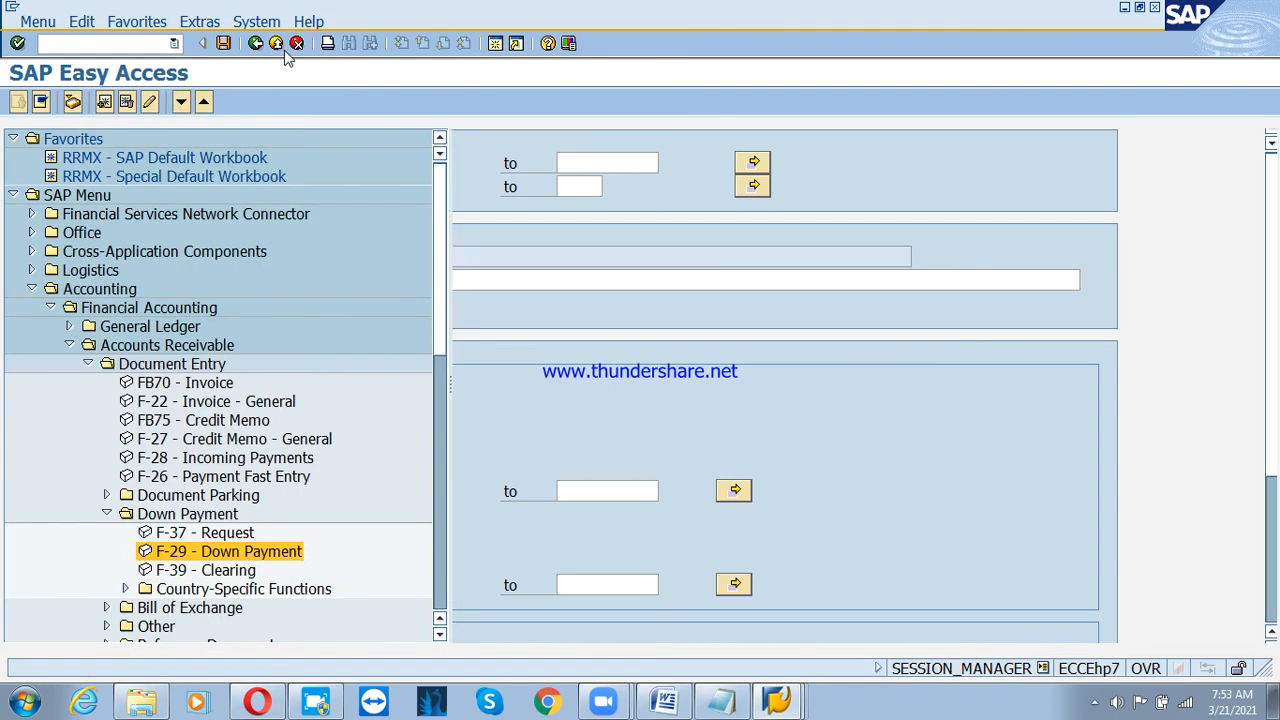
Switch to the Notepad notes, highlight the "Sales invoice" activity, and return to SAP.
click(721, 698)
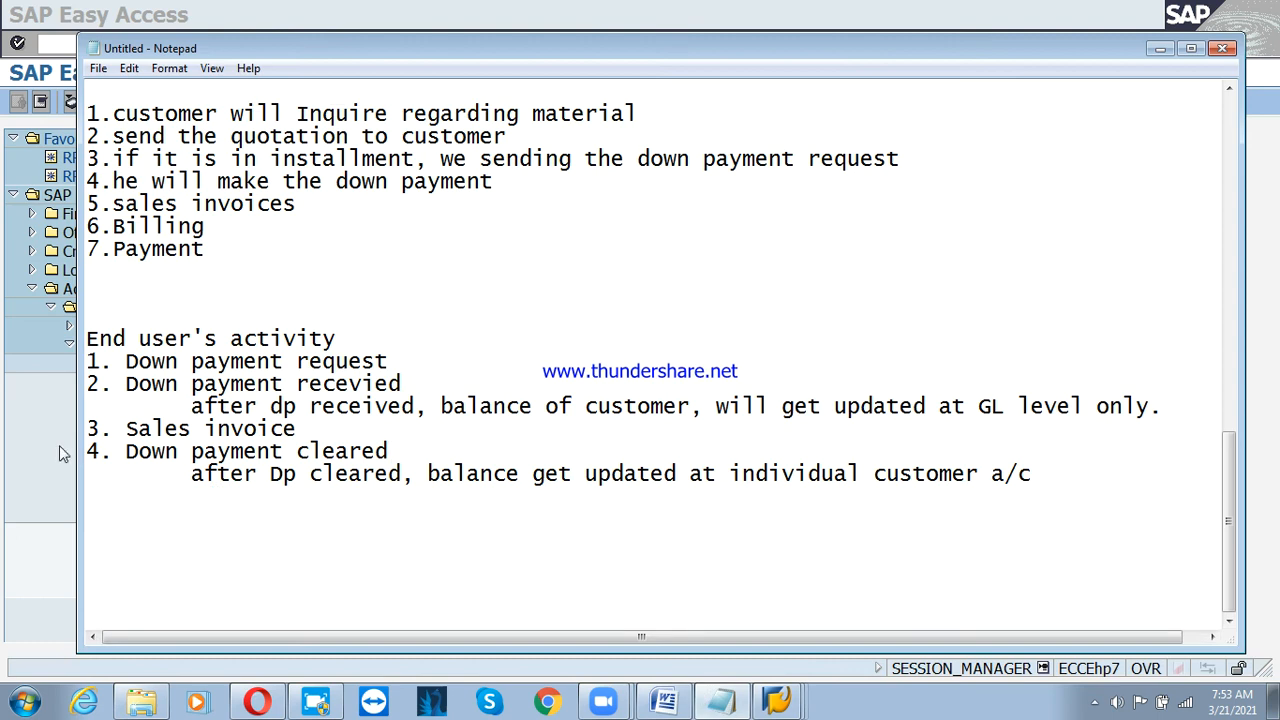
drag(128, 428, 310, 429)
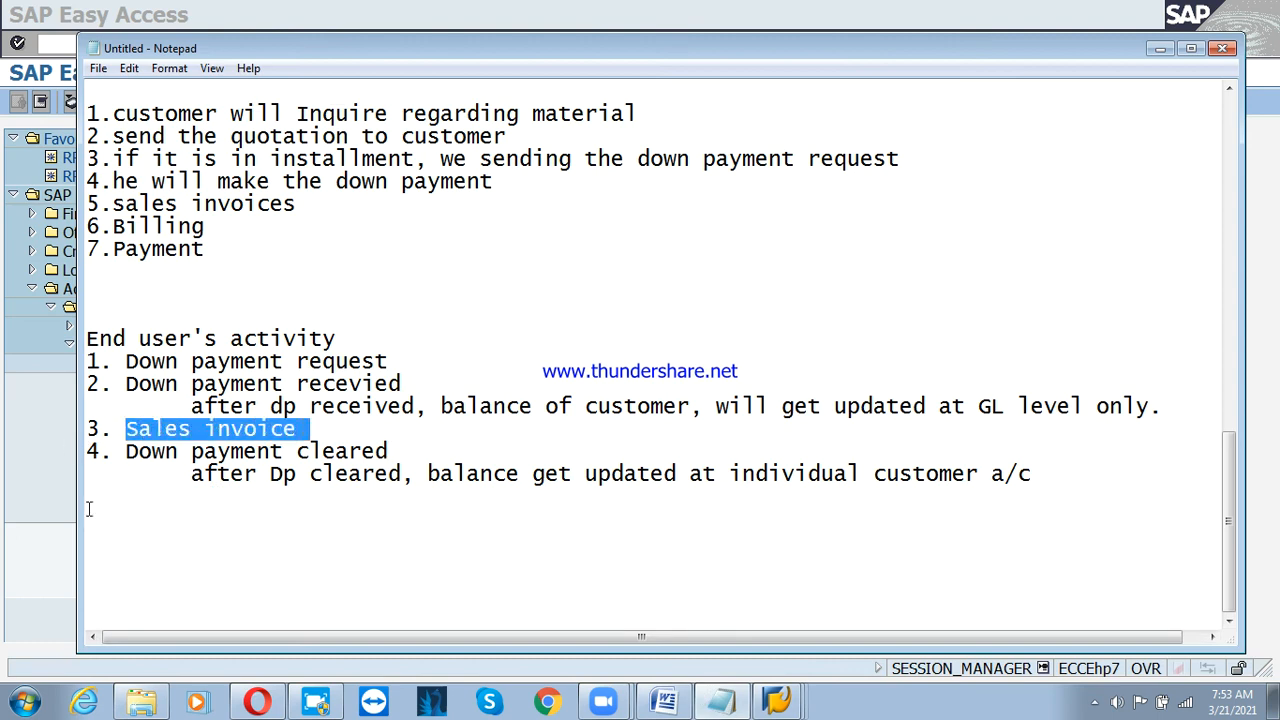
click(41, 509)
Open customer invoice entry (FB70) and pick Reliance Industries Ltd from the PSD customer search as the customer.
click(180, 387)
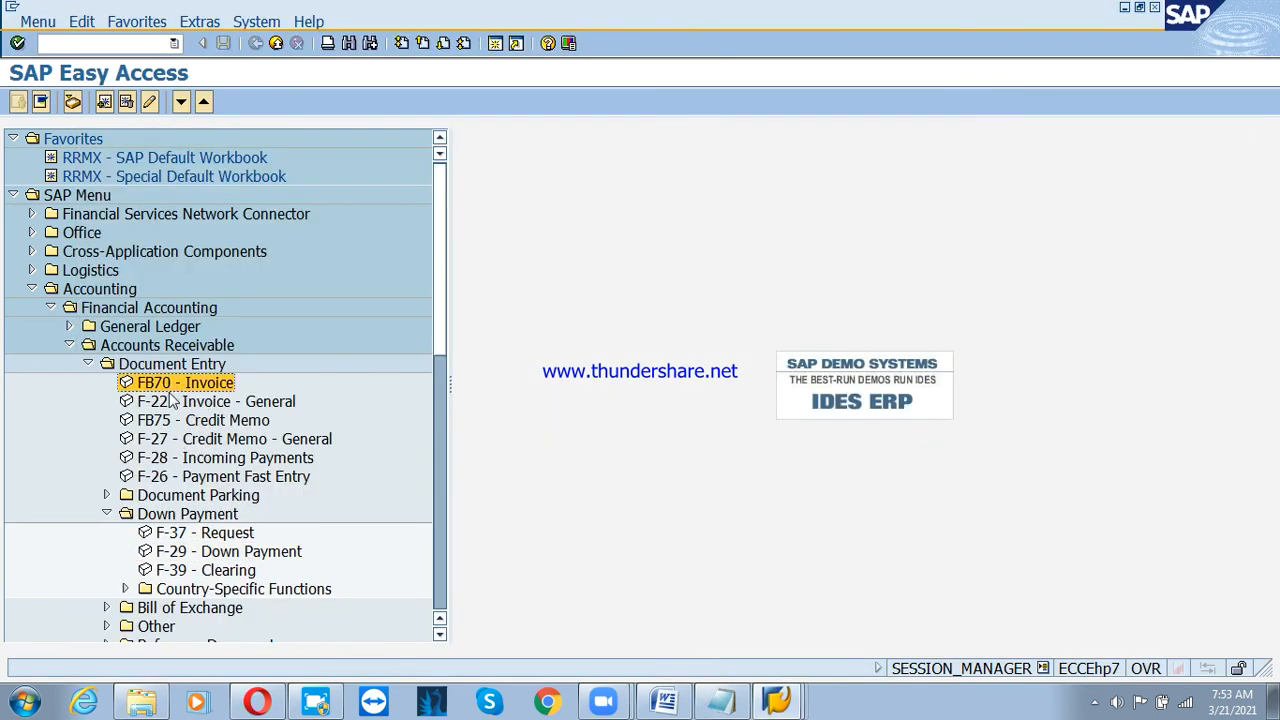
double_click(168, 390)
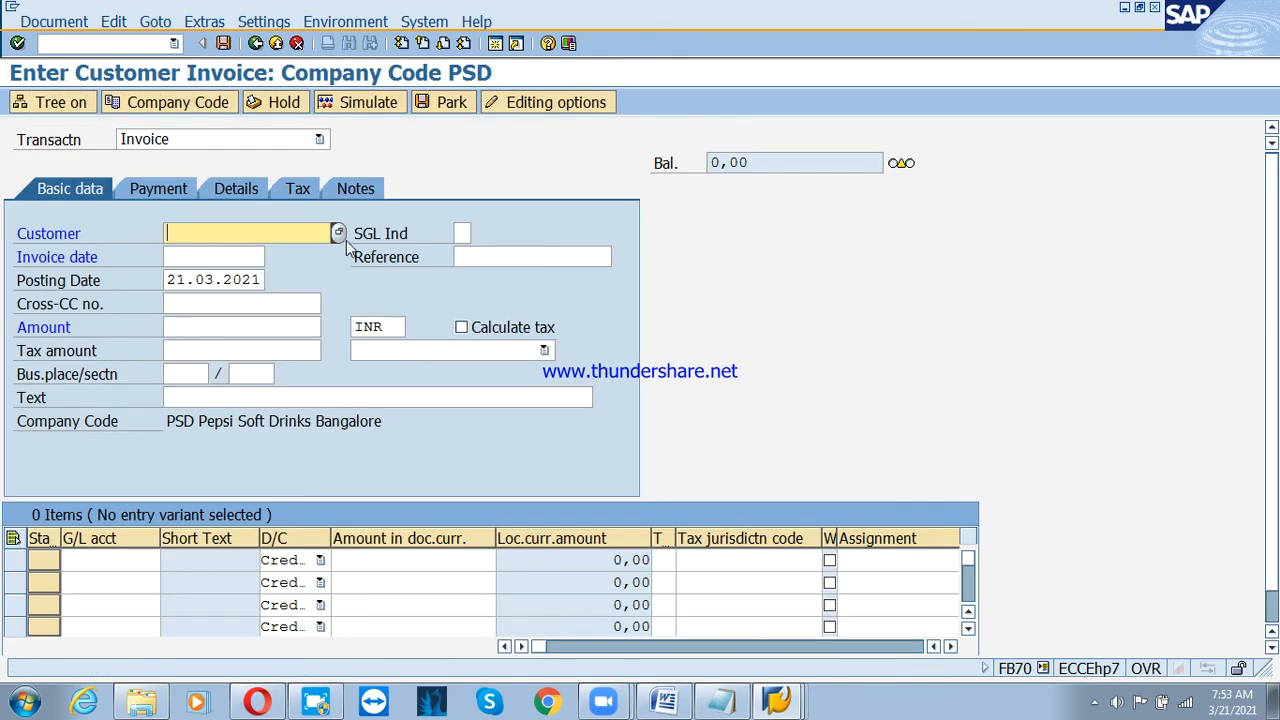
click(345, 239)
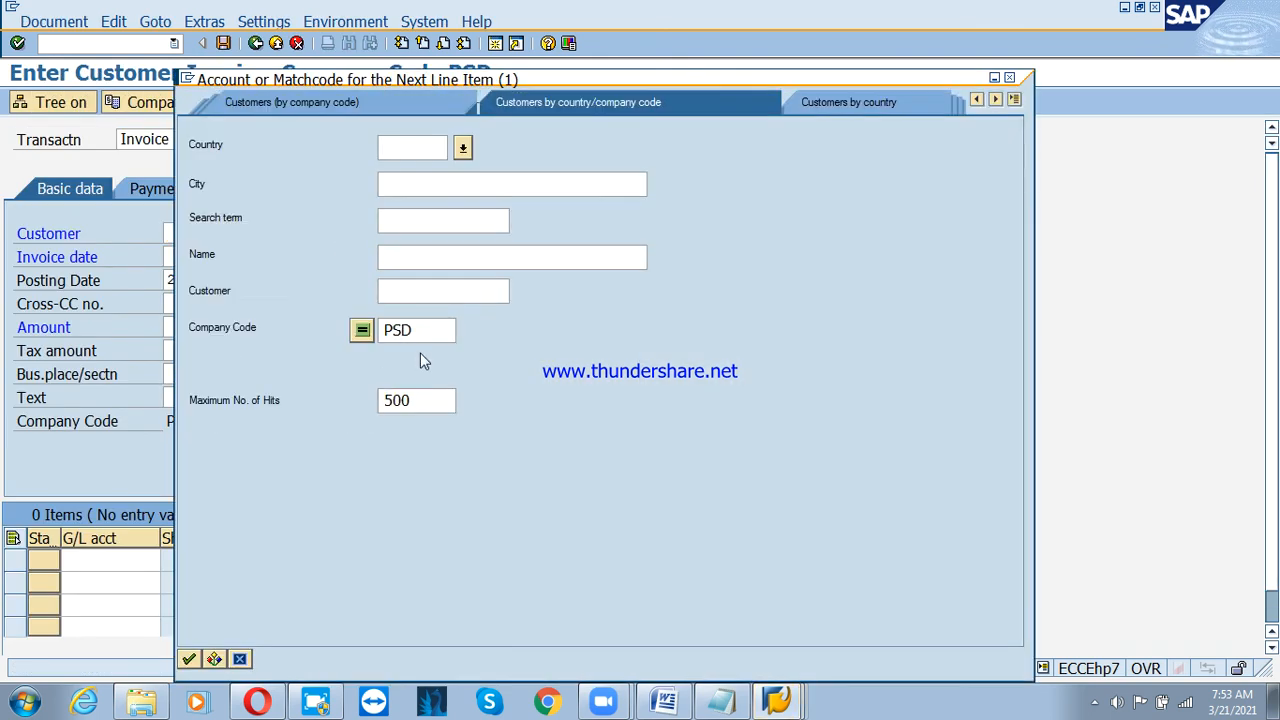
key(Return)
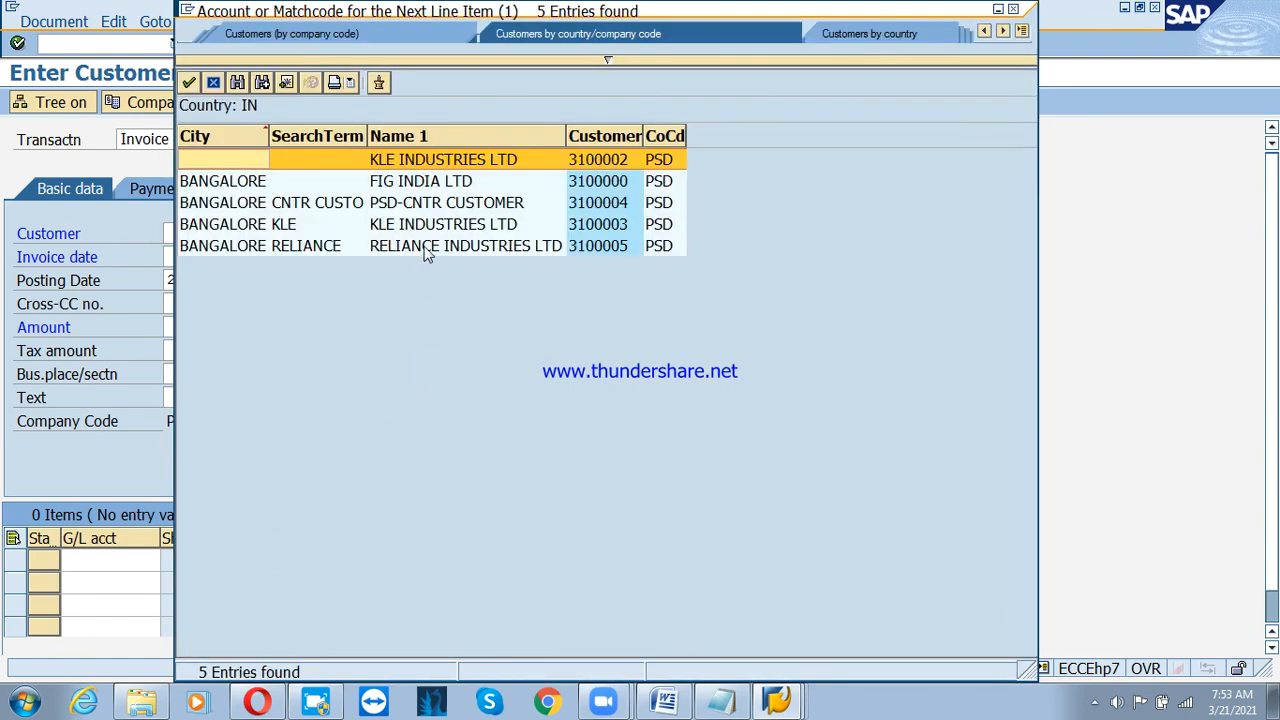
double_click(425, 247)
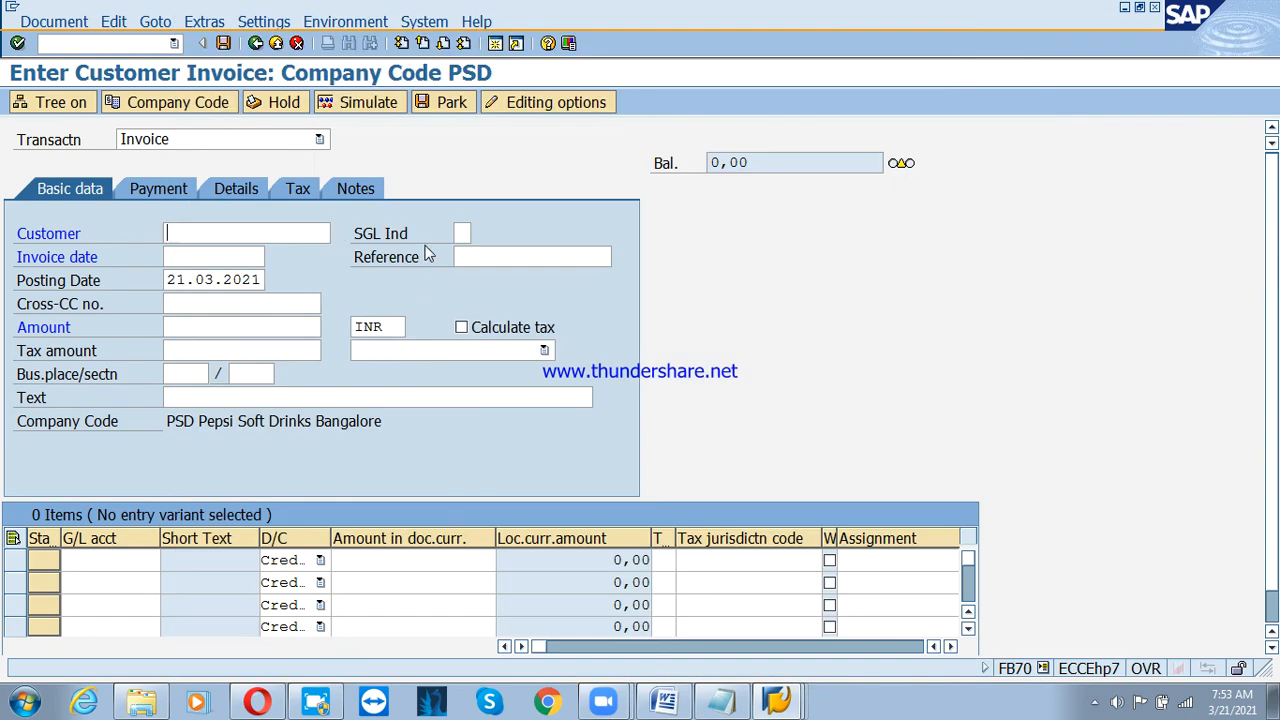
Set the invoice date to 21.03.2021 and the invoice amount to 100000 INR.
click(196, 262)
text(21.03)
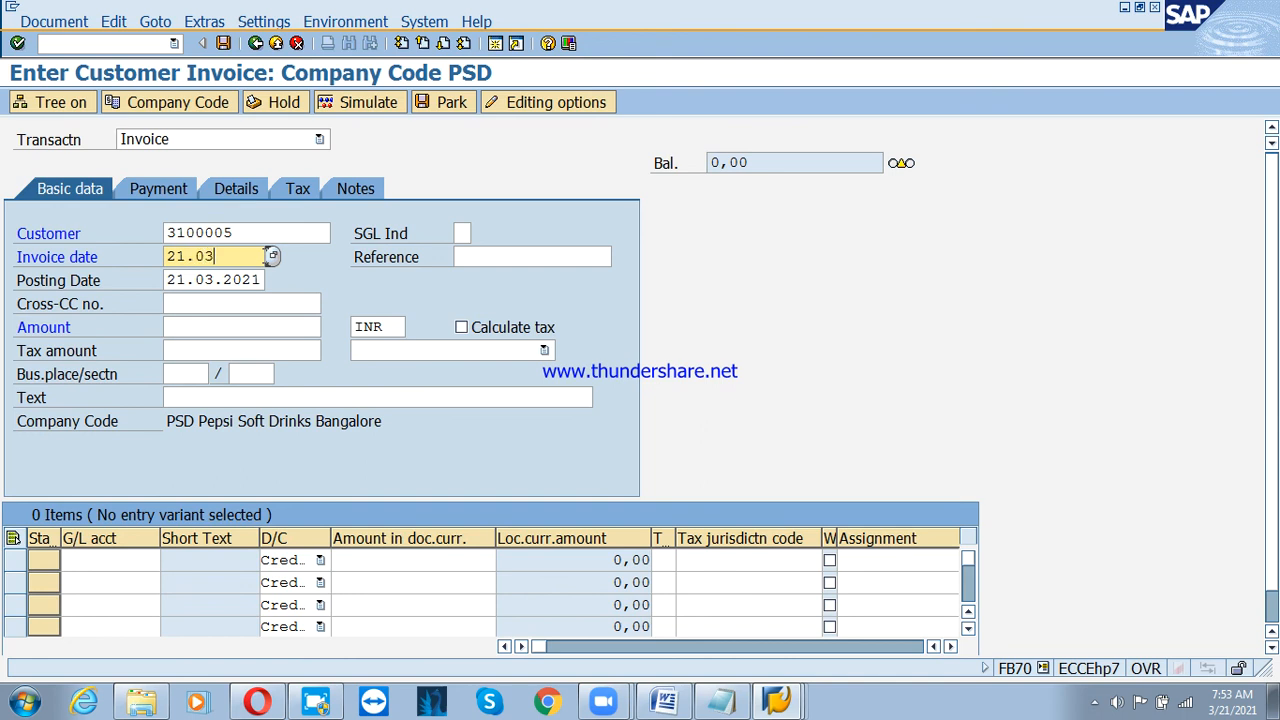
text(.2021)
key(Tab)
key(Tab)
key(Tab)
key(Tab)
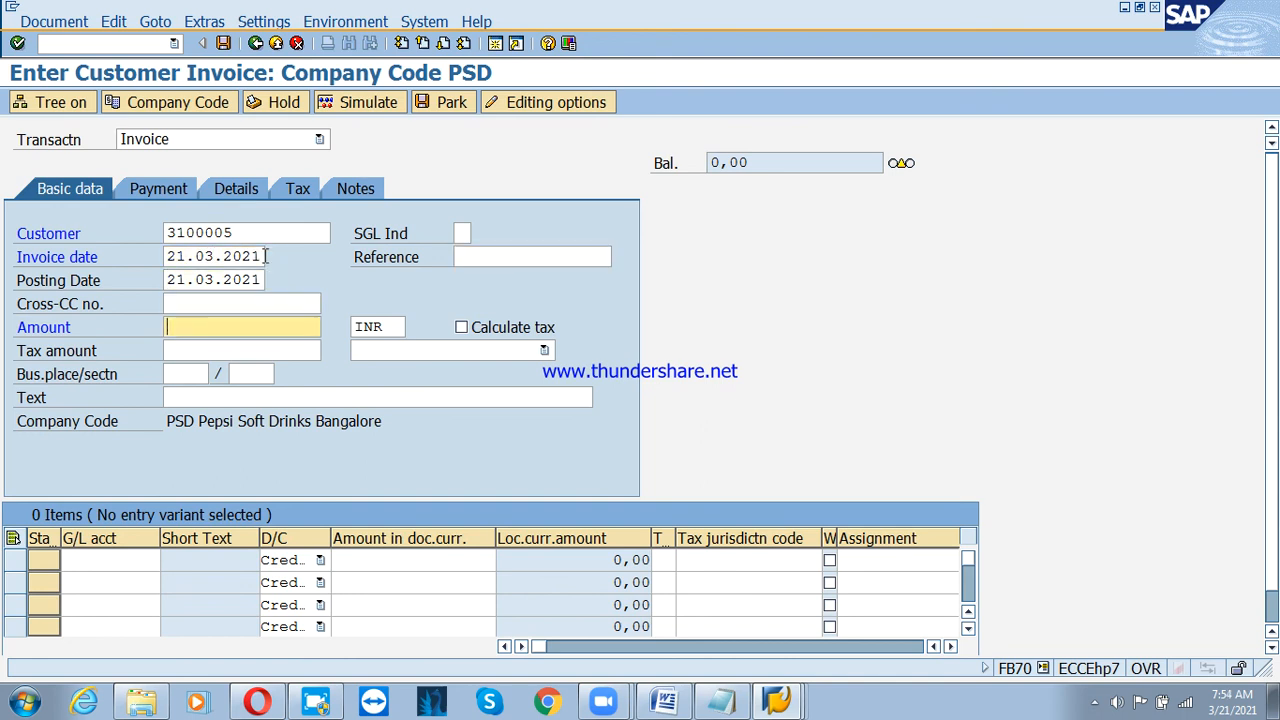
text(10)
key(Down)
key(Tab)
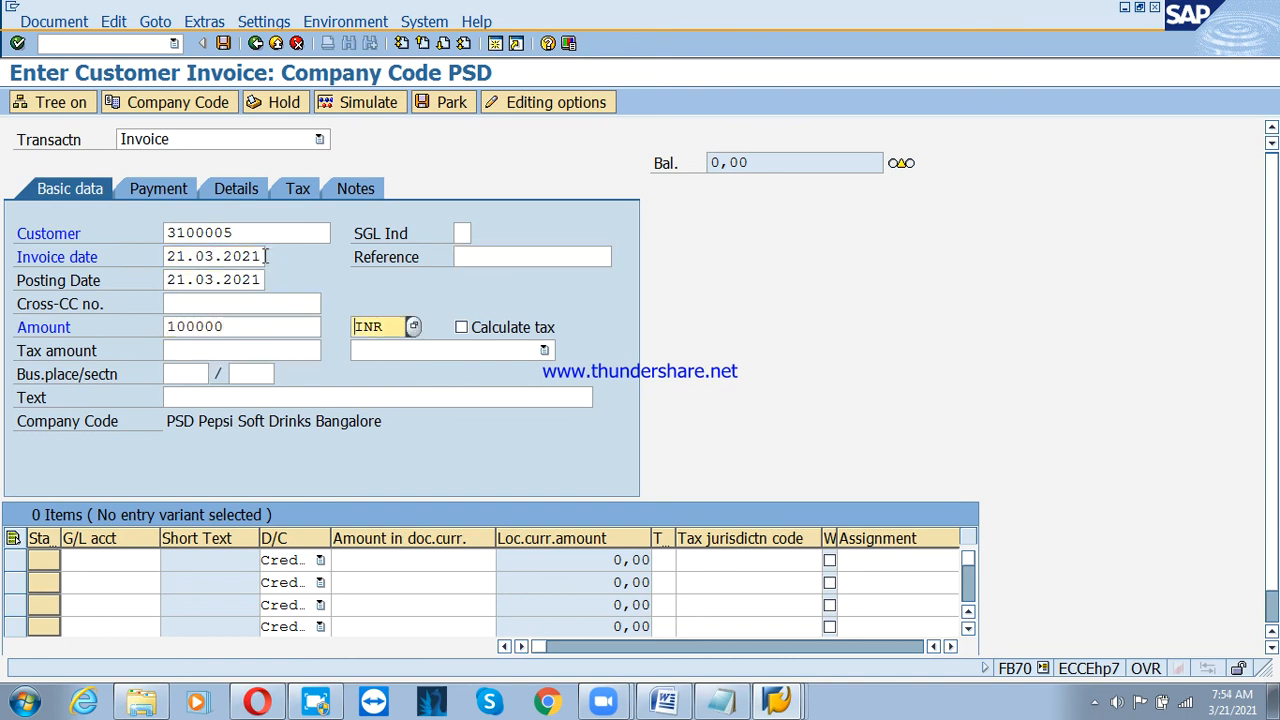
Enter "Sales invoice posting" as the invoice text.
key(Tab)
key(Tab)
key(Tab)
key(Tab)
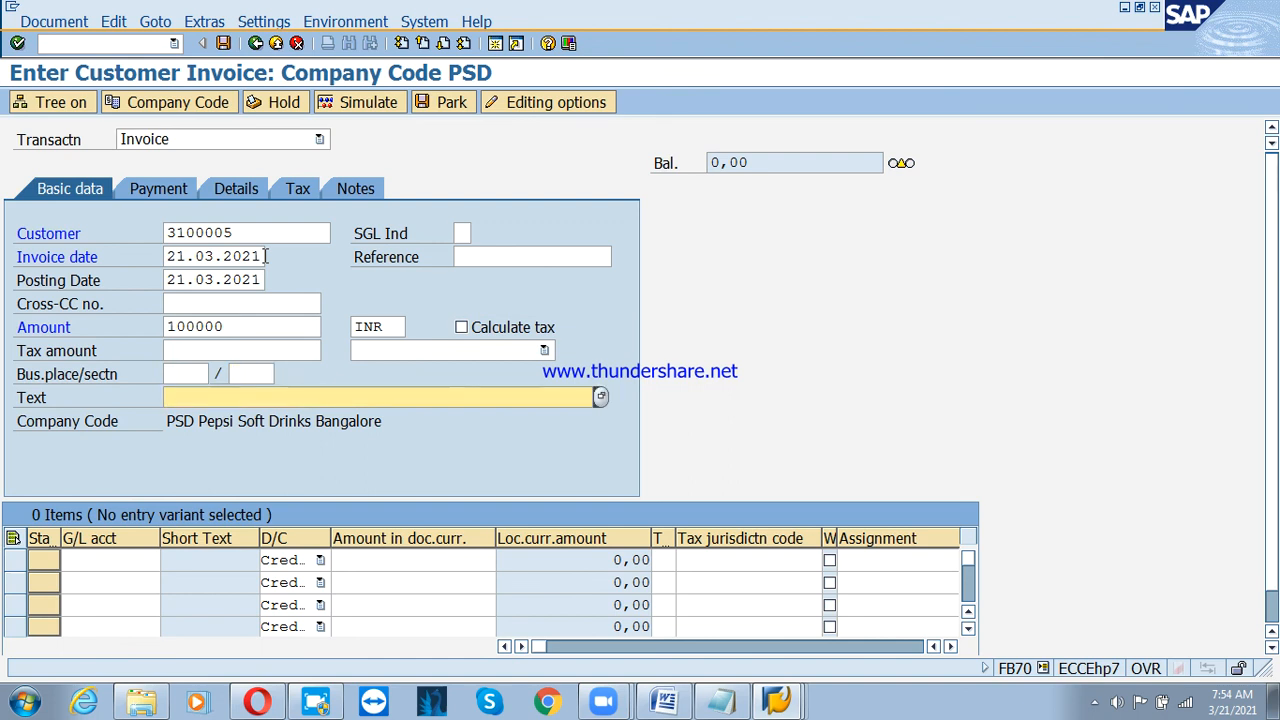
text(Saes)
key(BackSpace)
text(le)
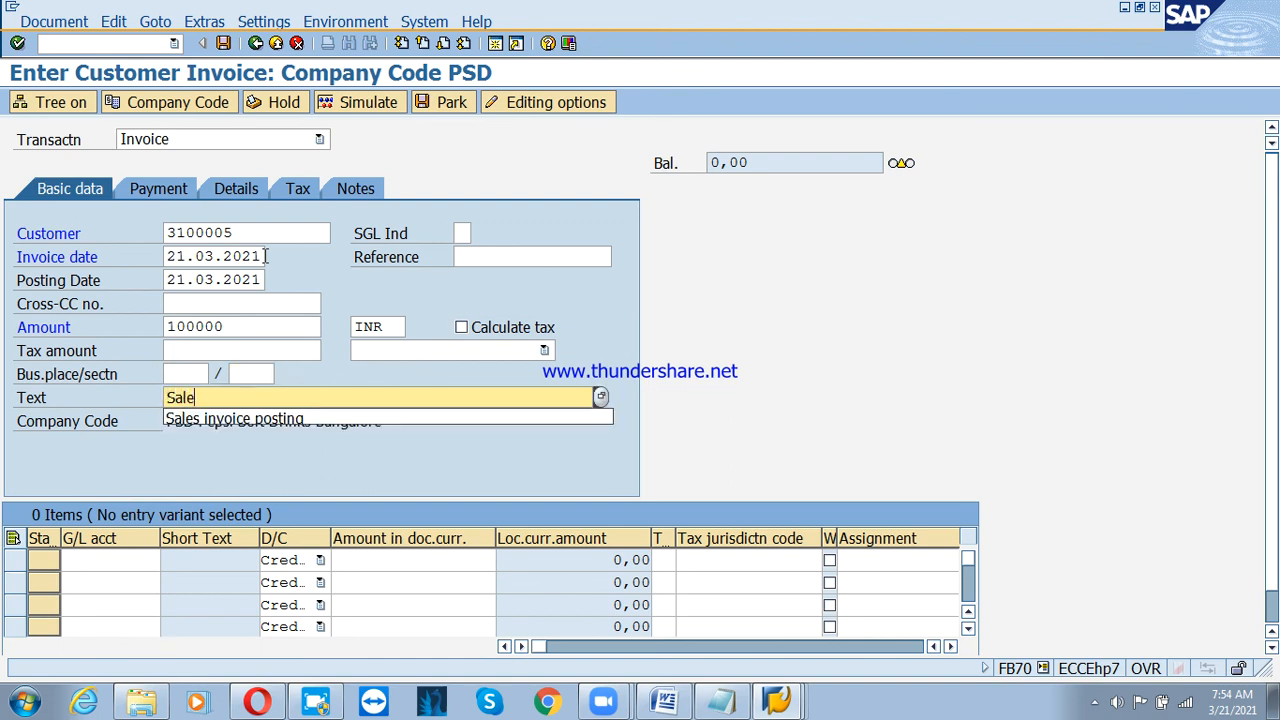
key(Down)
key(Return)
Add a credit line item for G/L account 300000 with amount 100000, and accept the entries.
key(Tab)
key(Tab)
key(Tab)
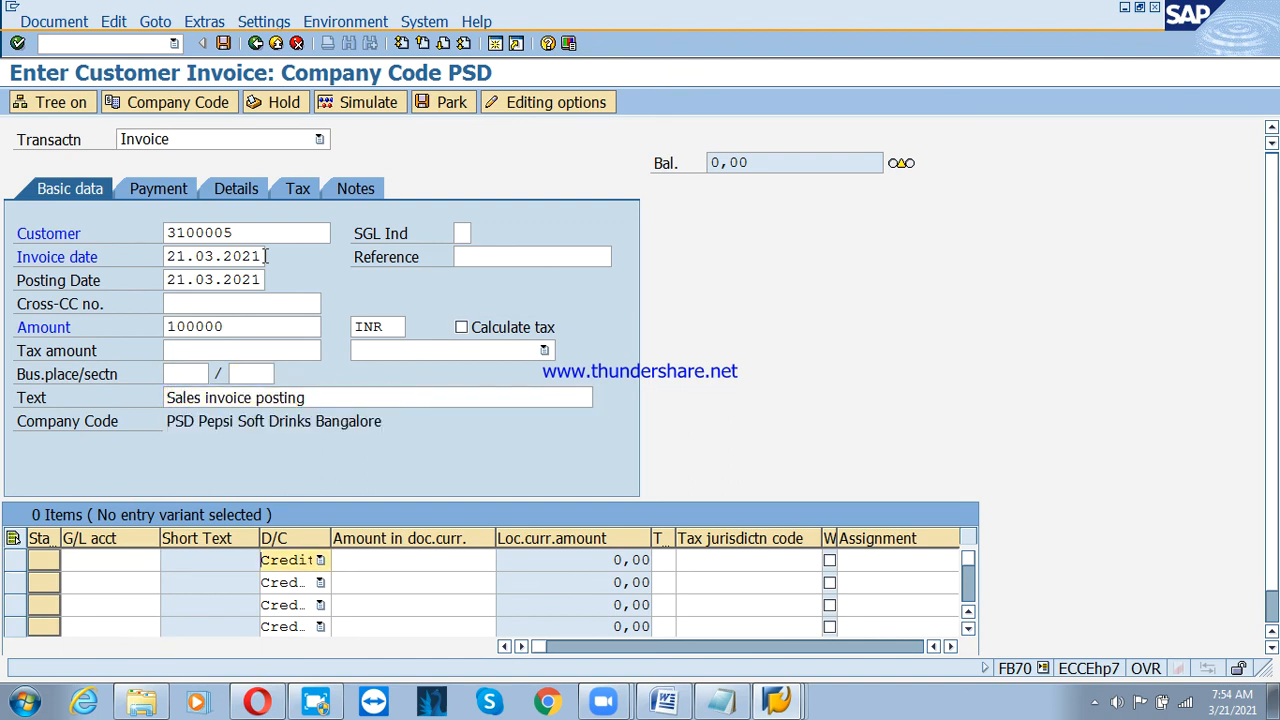
key(shift+Tab)
text(300)
key(Down)
key(Return)
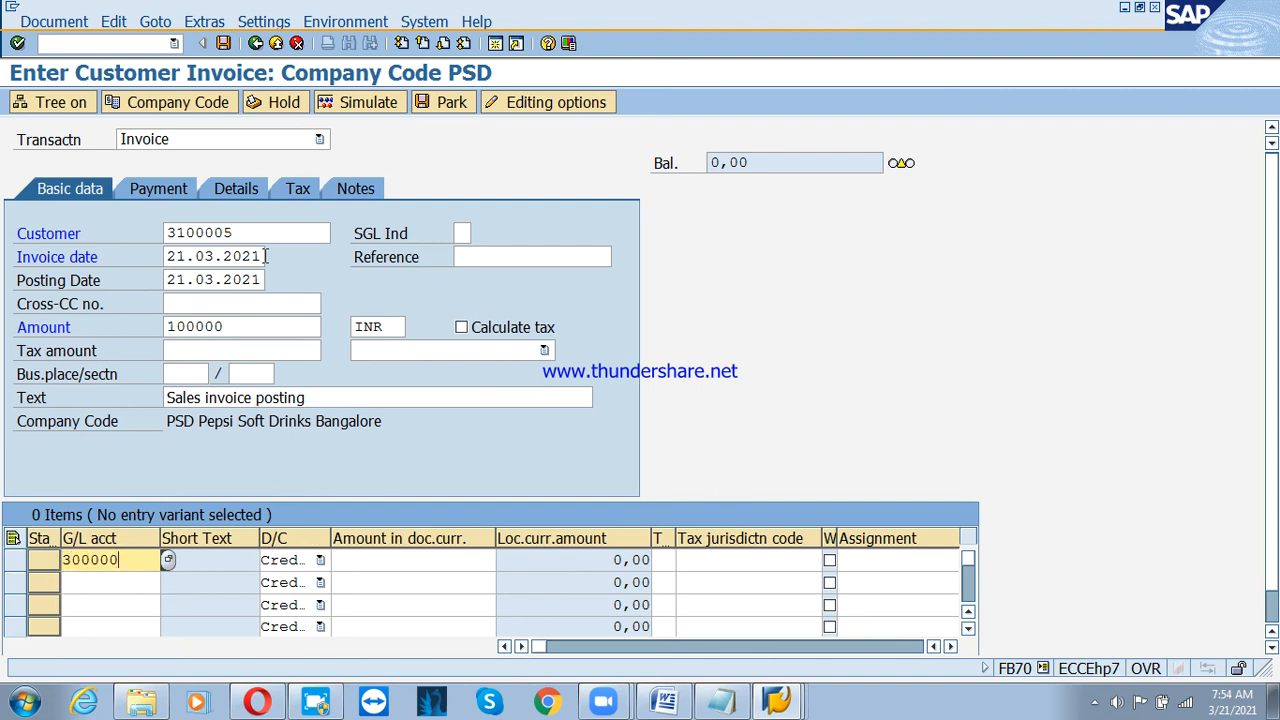
key(Tab)
key(Tab)
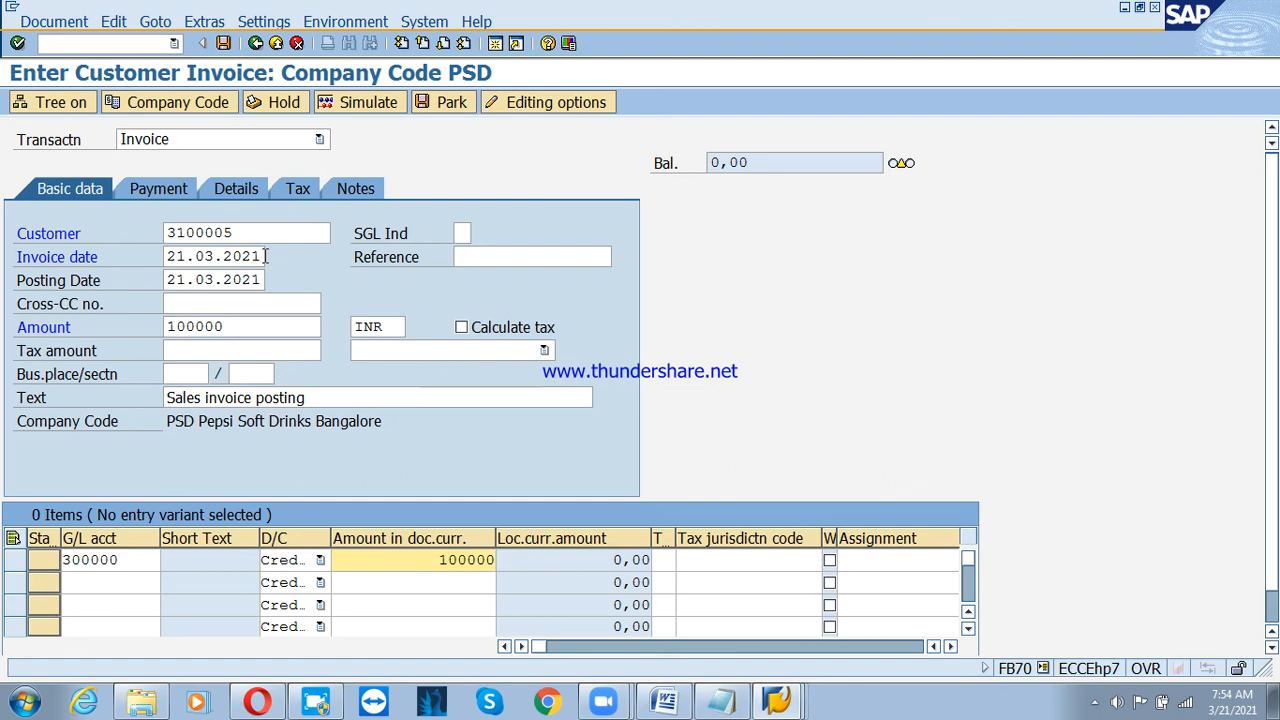
key(Return)
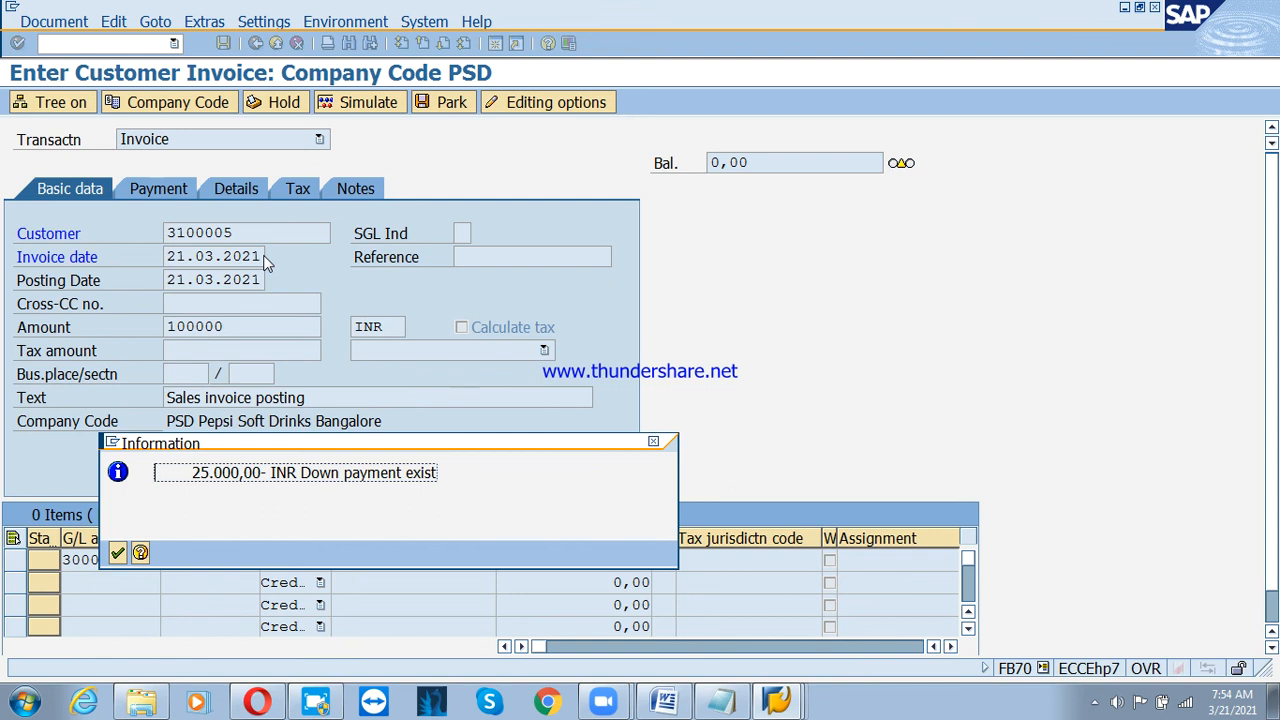
key(Return)
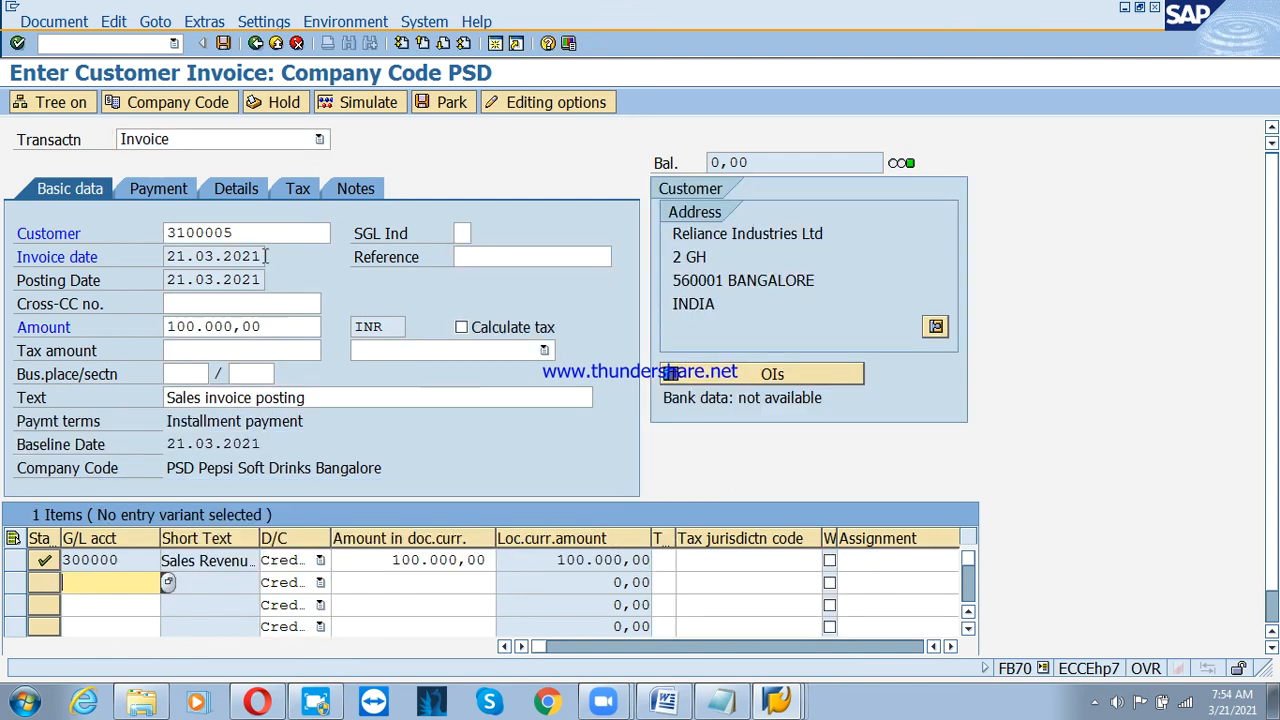
Check the payment terms in the invoice's payment data, and post the customer invoice.
click(166, 190)
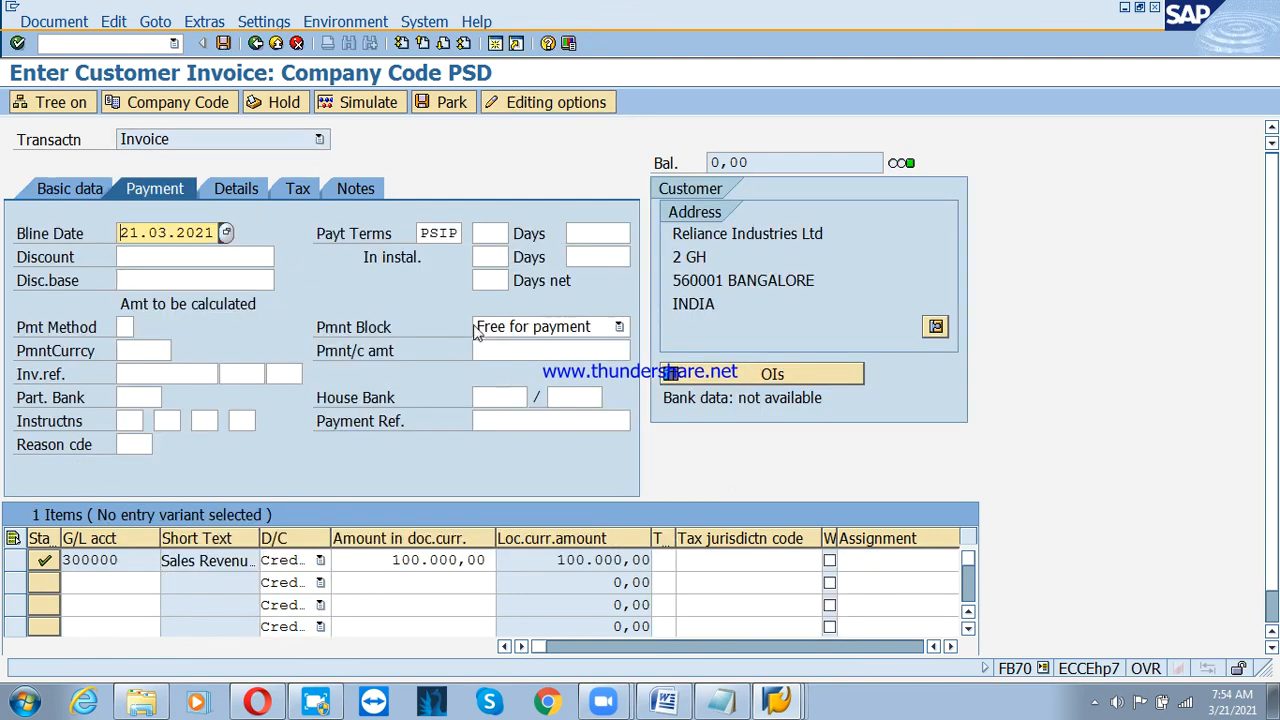
drag(419, 234, 469, 233)
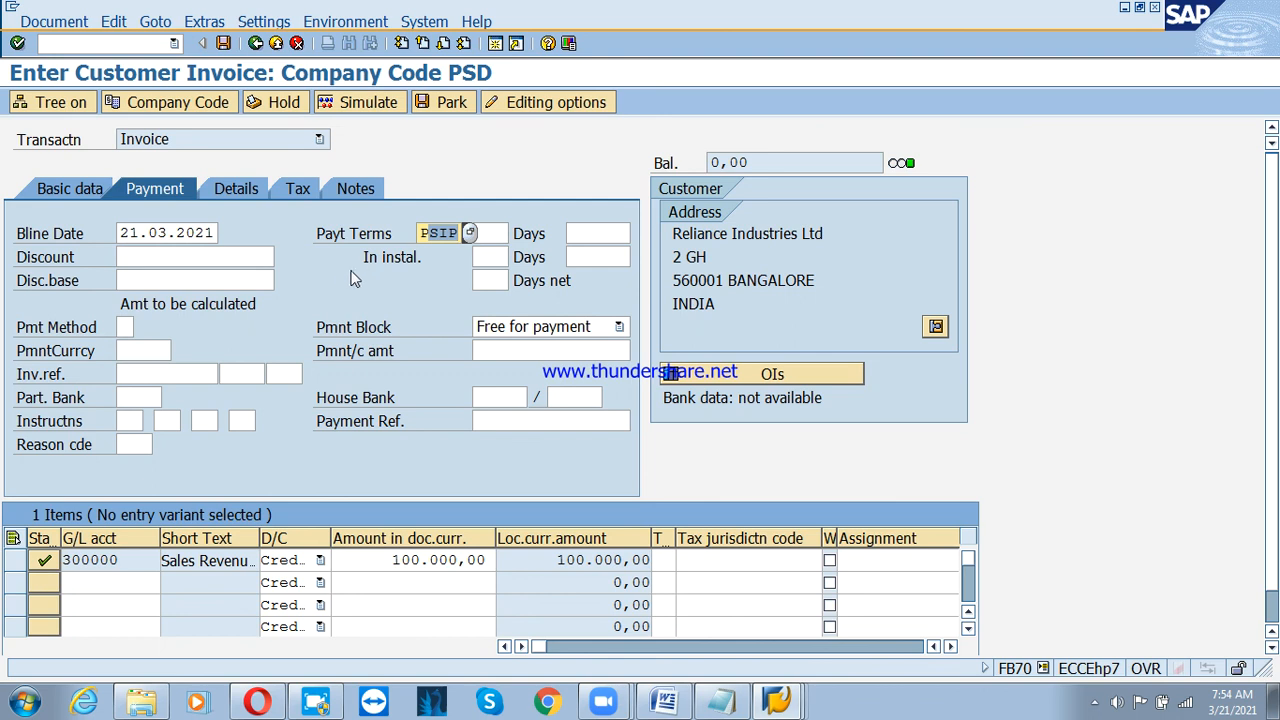
click(72, 193)
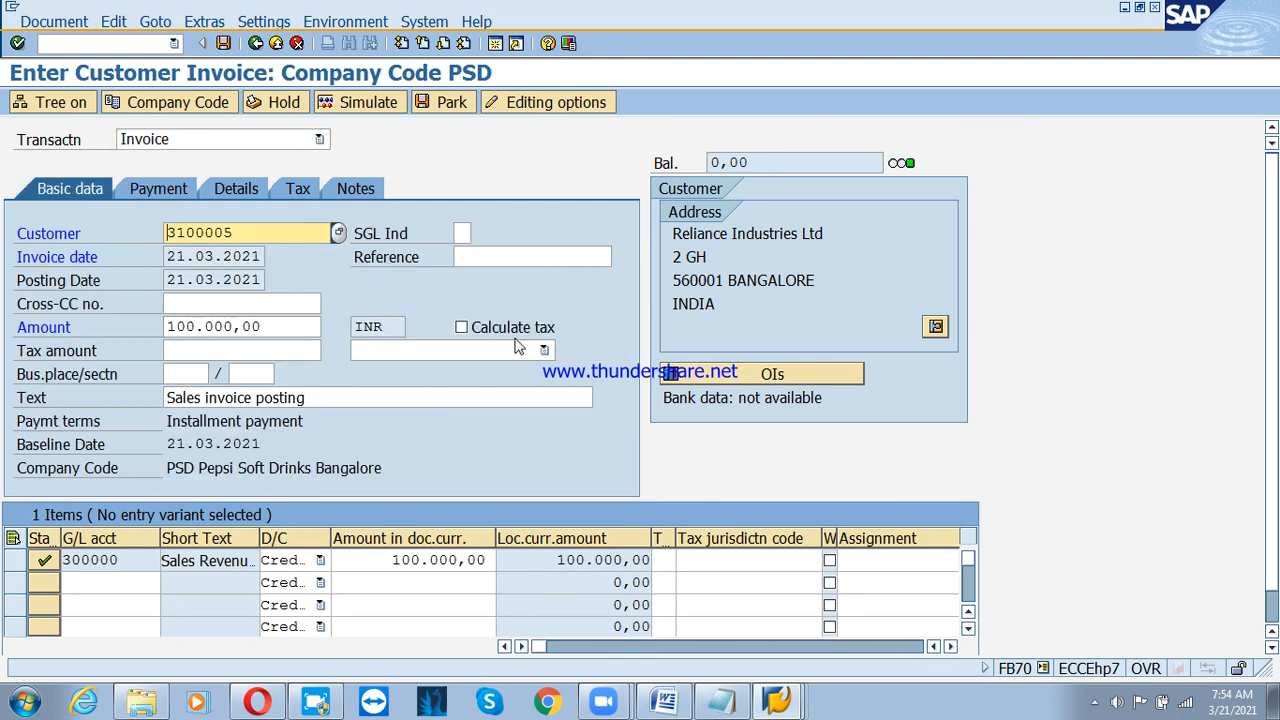
click(224, 44)
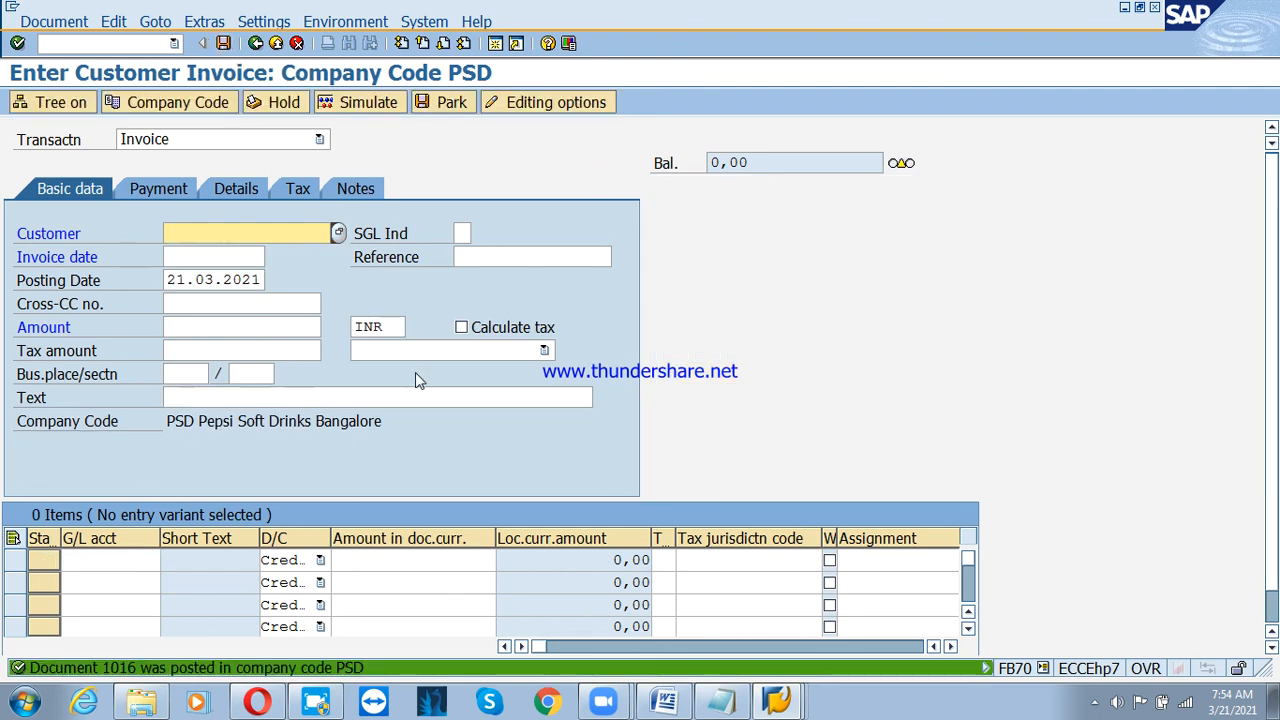
Display the posted invoice document, inspect the details of line item 2, and return to invoice entry.
click(50, 22)
click(73, 66)
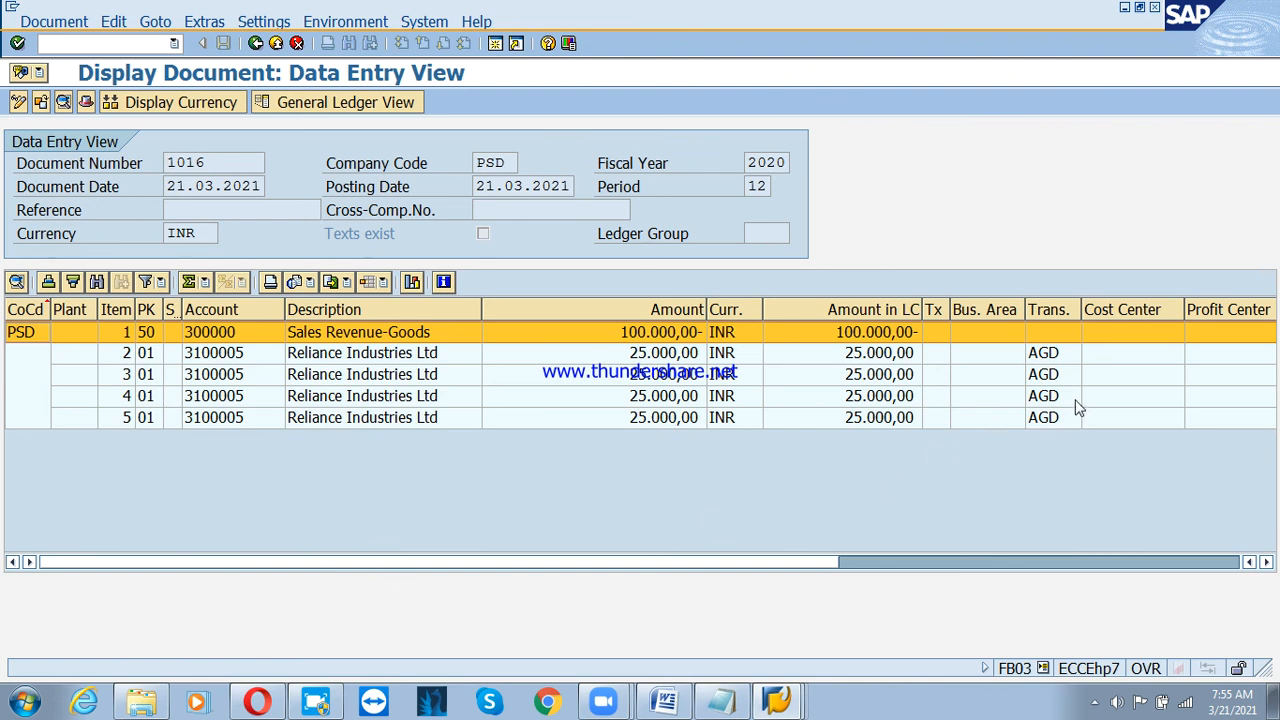
click(1067, 358)
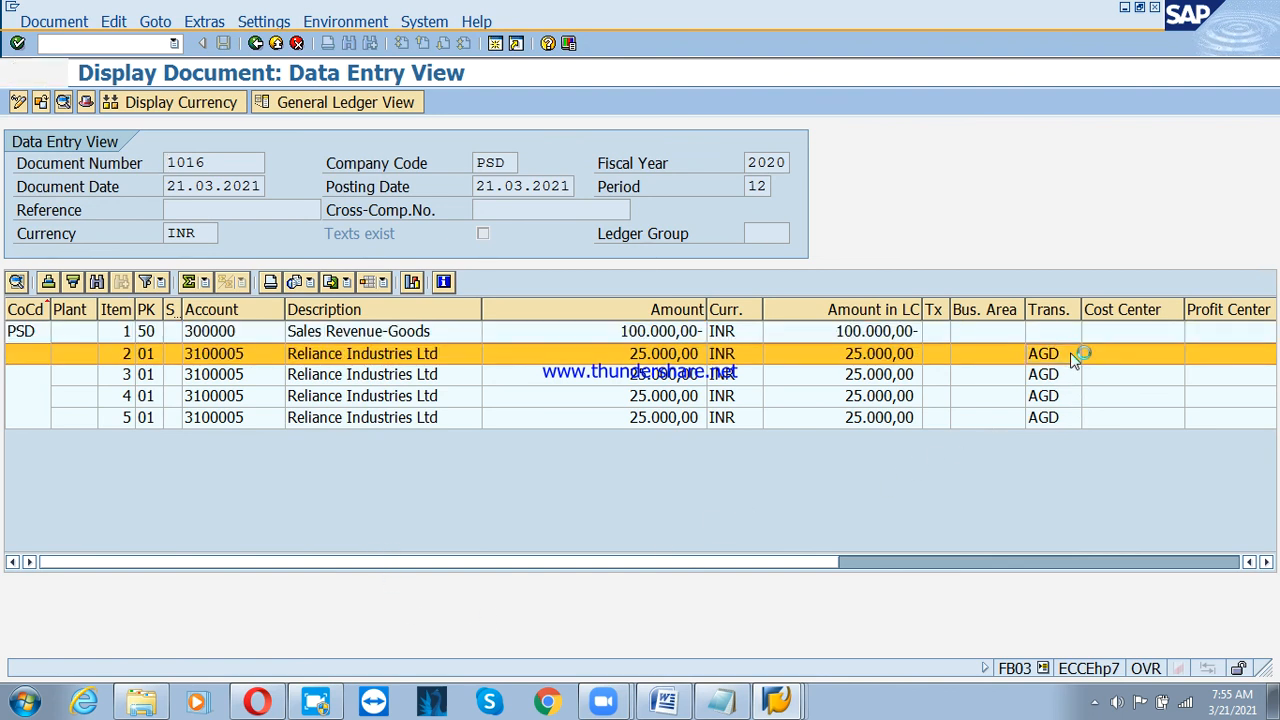
double_click(1072, 354)
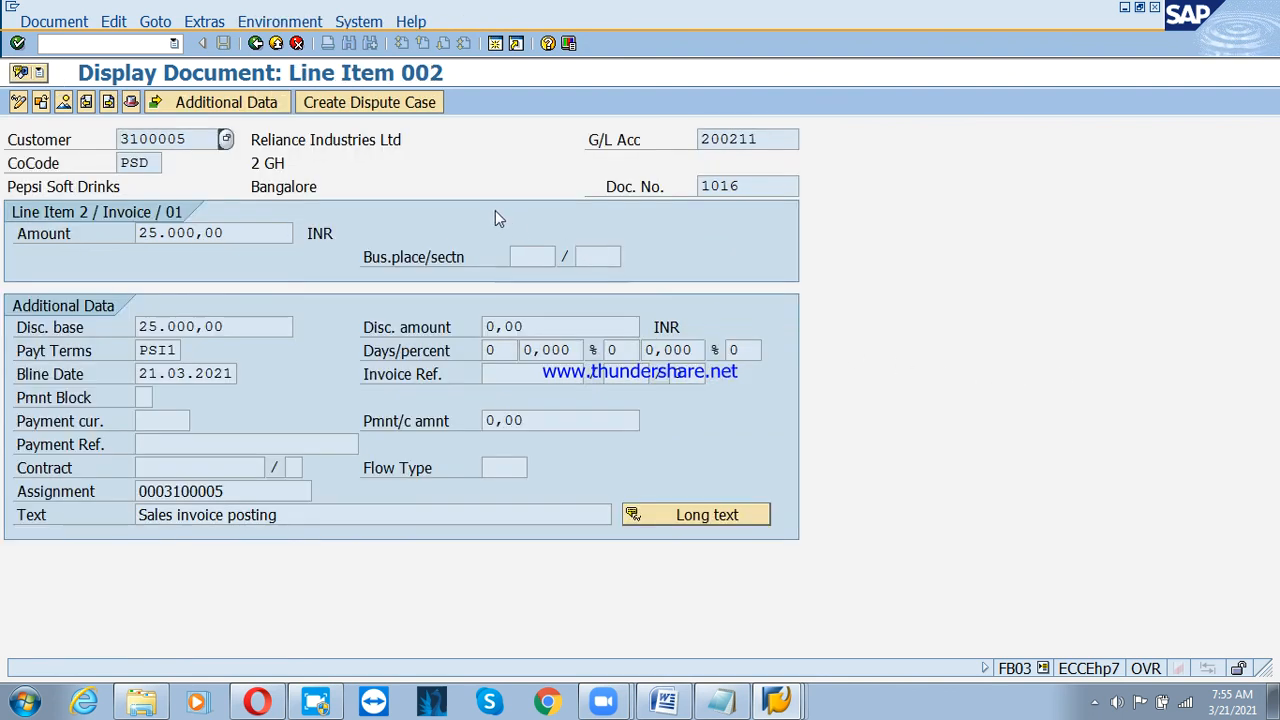
click(255, 43)
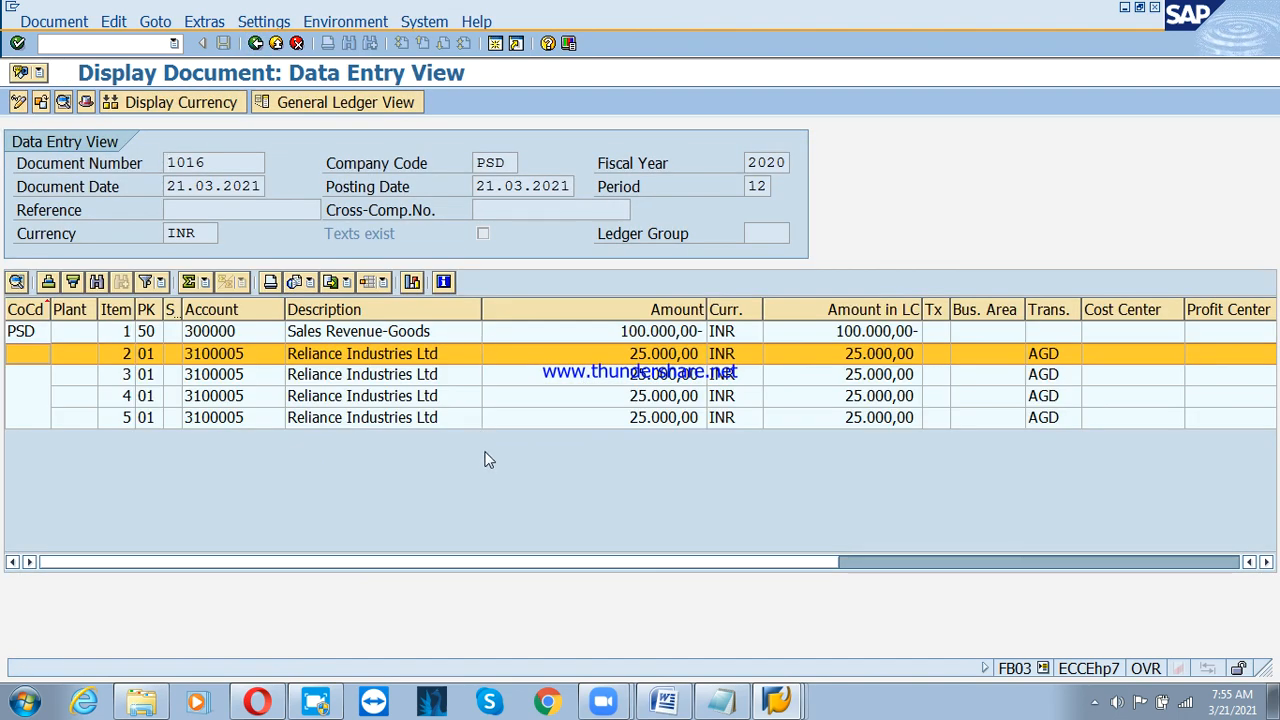
click(255, 43)
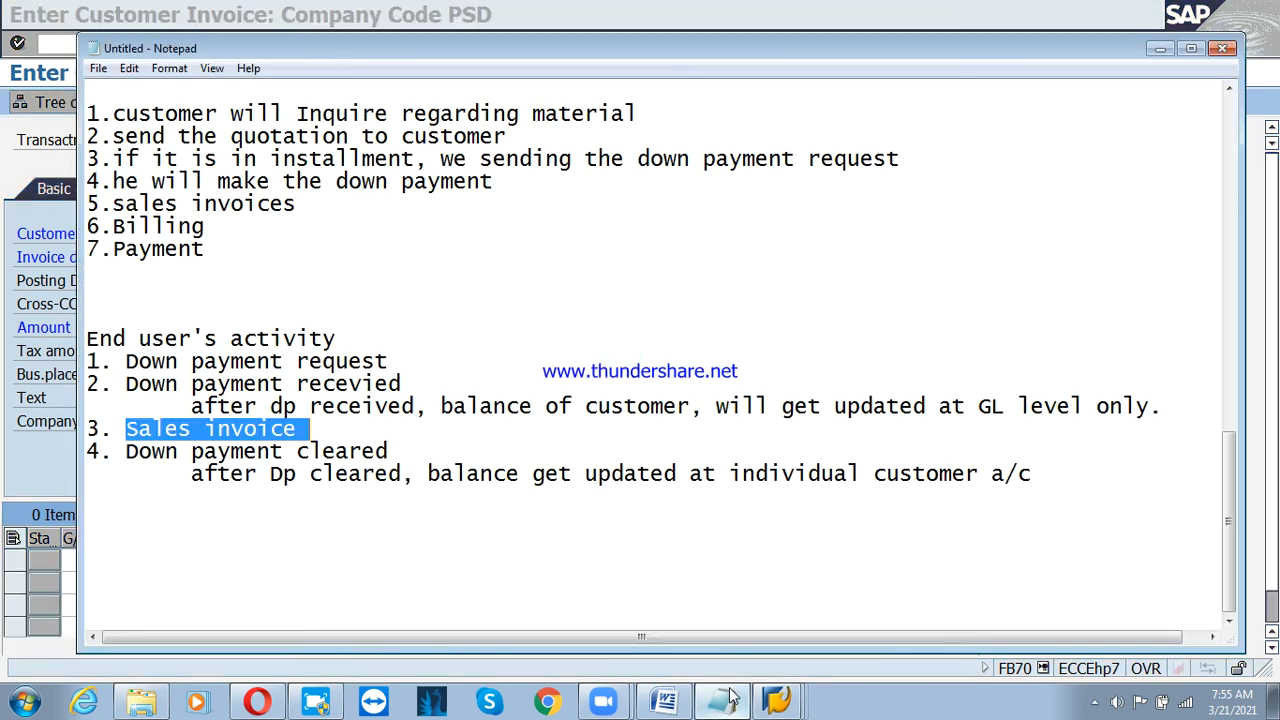
Switch to the Notepad notes, highlight the "Down payment cleared" activity, and return to the SAP invoice entry.
click(720, 700)
drag(136, 456, 405, 453)
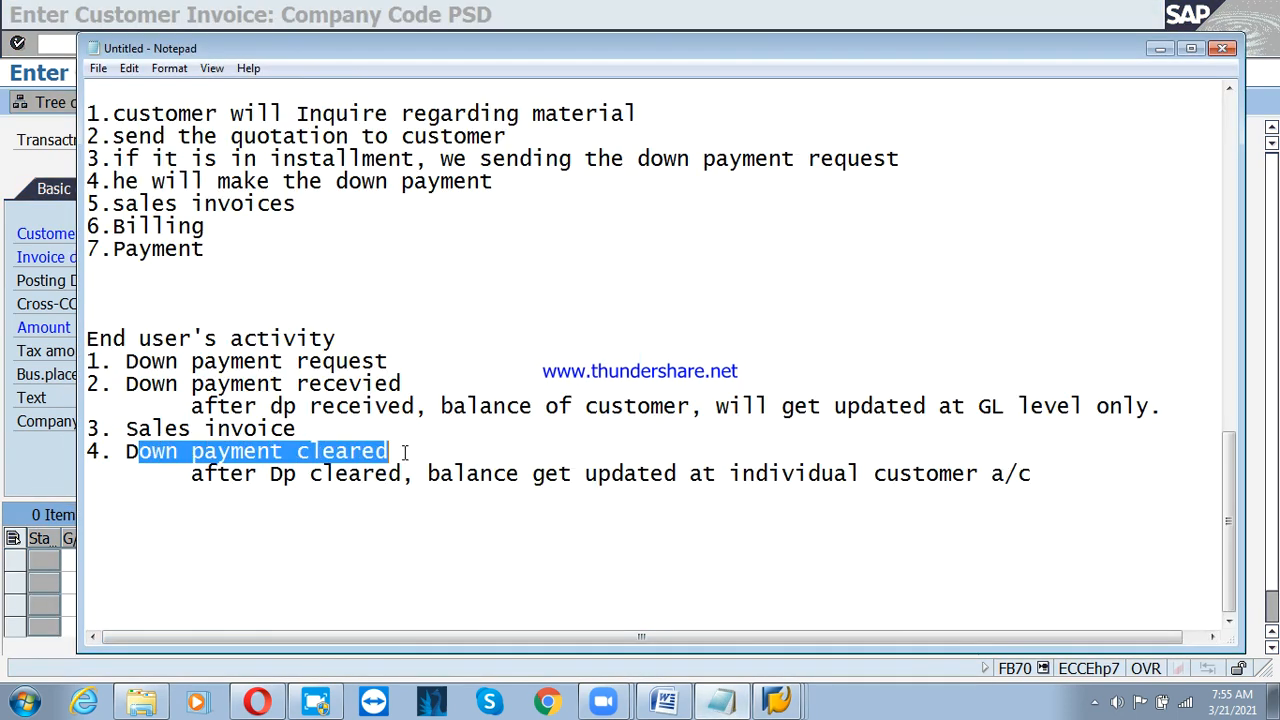
click(74, 396)
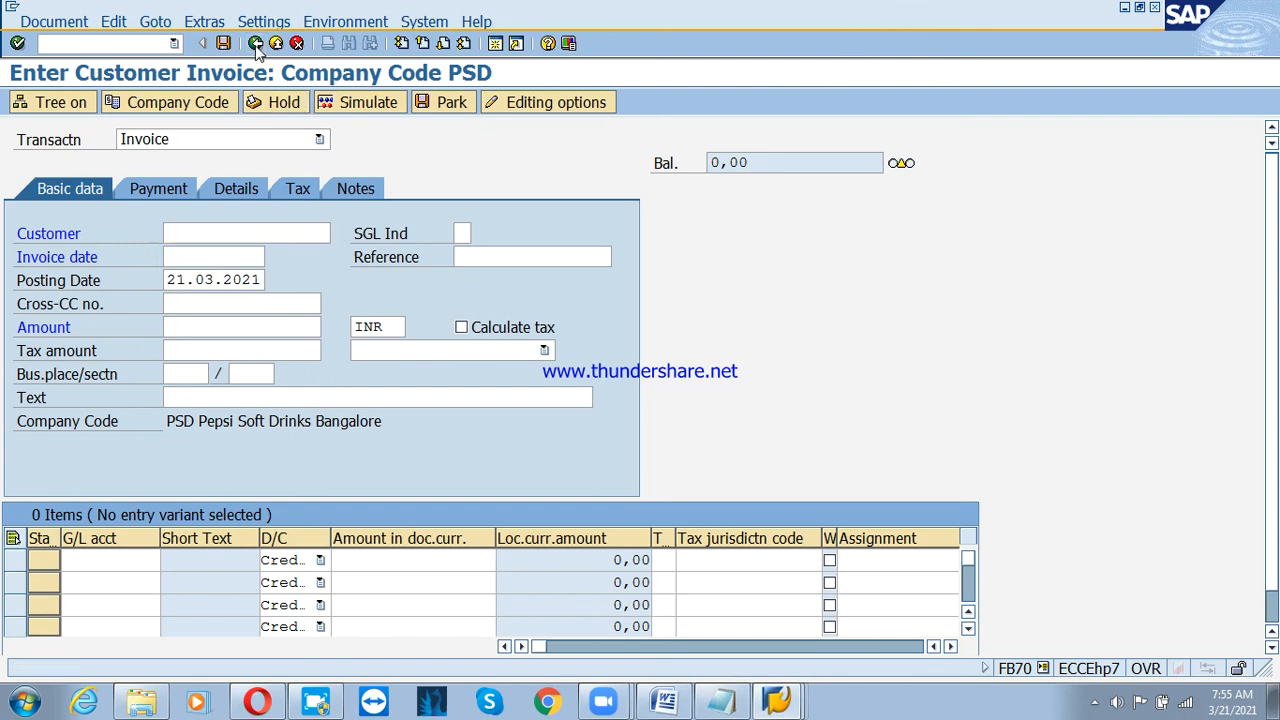
click(205, 112)
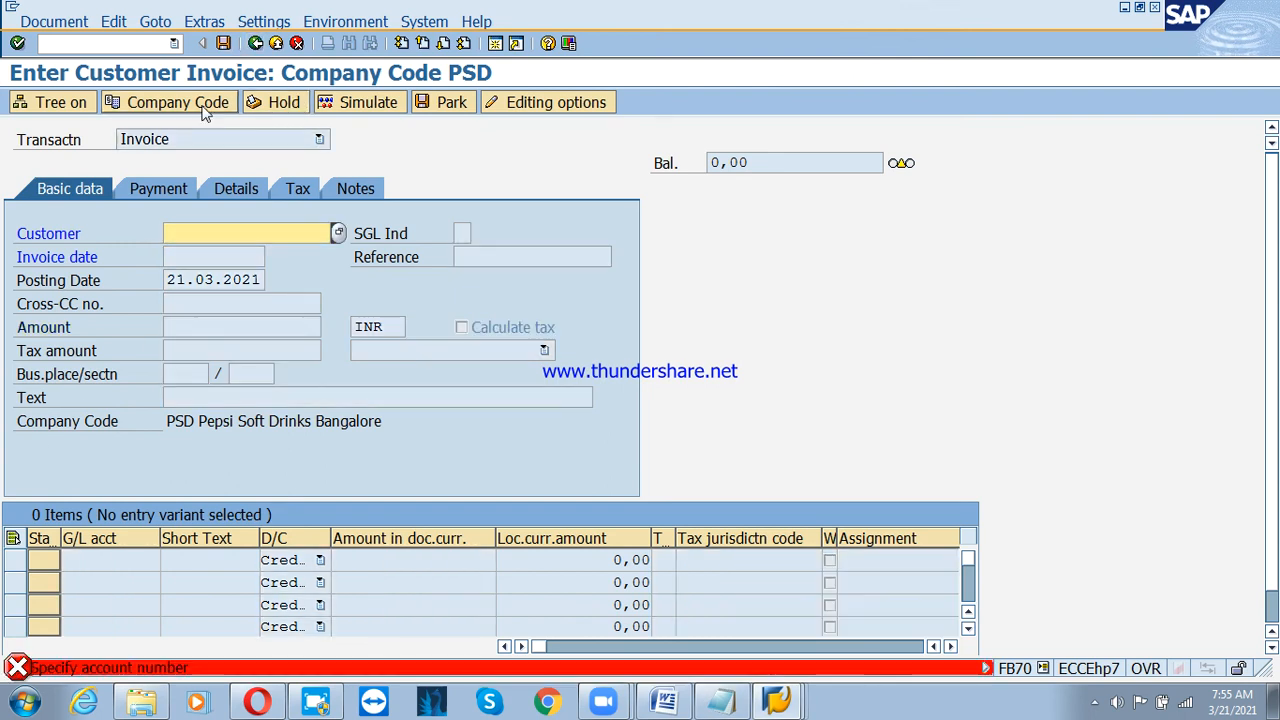
Leave the customer invoice entry and open the customer down payment clearing transaction F-39.
click(276, 43)
click(358, 400)
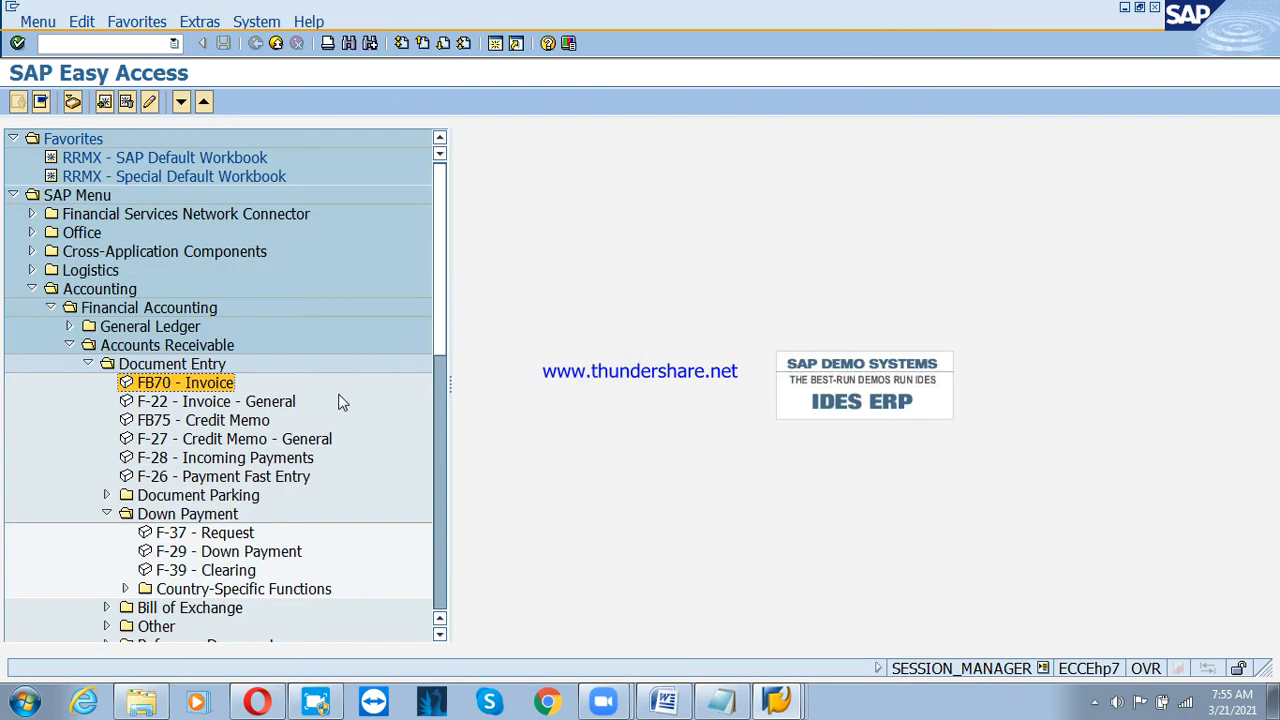
scroll(214, 531, down, 1)
click(196, 533)
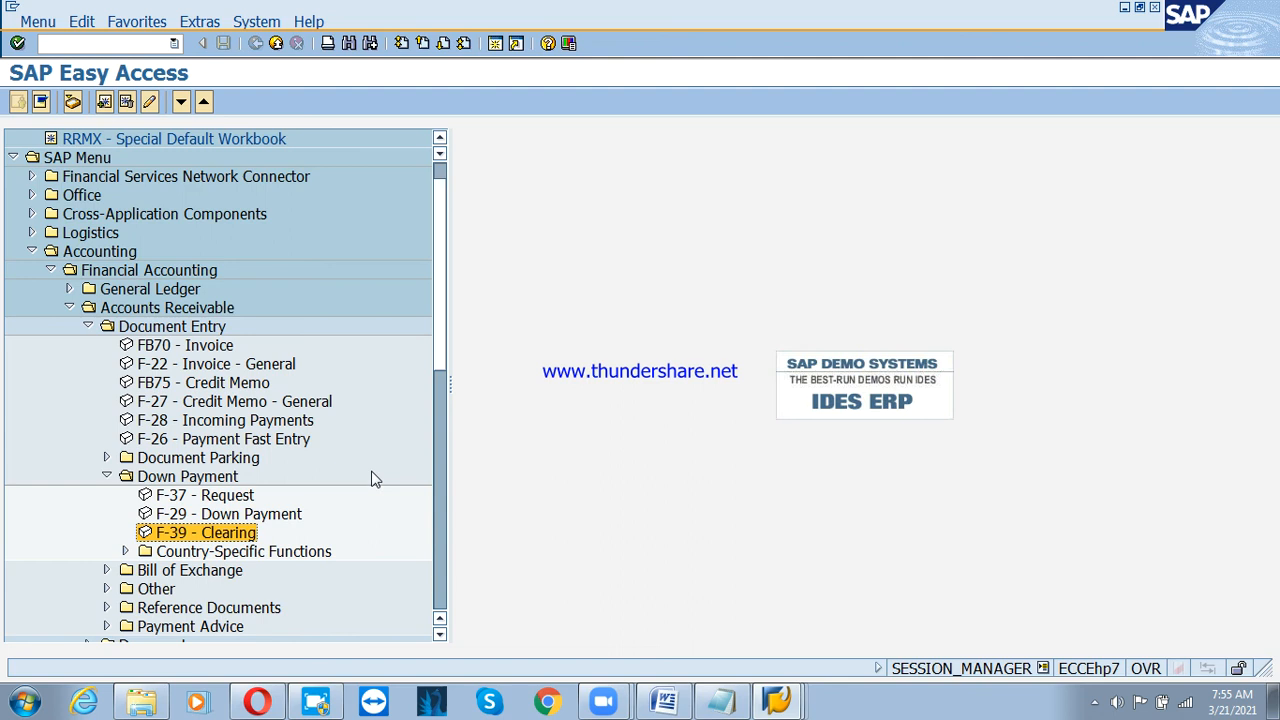
key(Return)
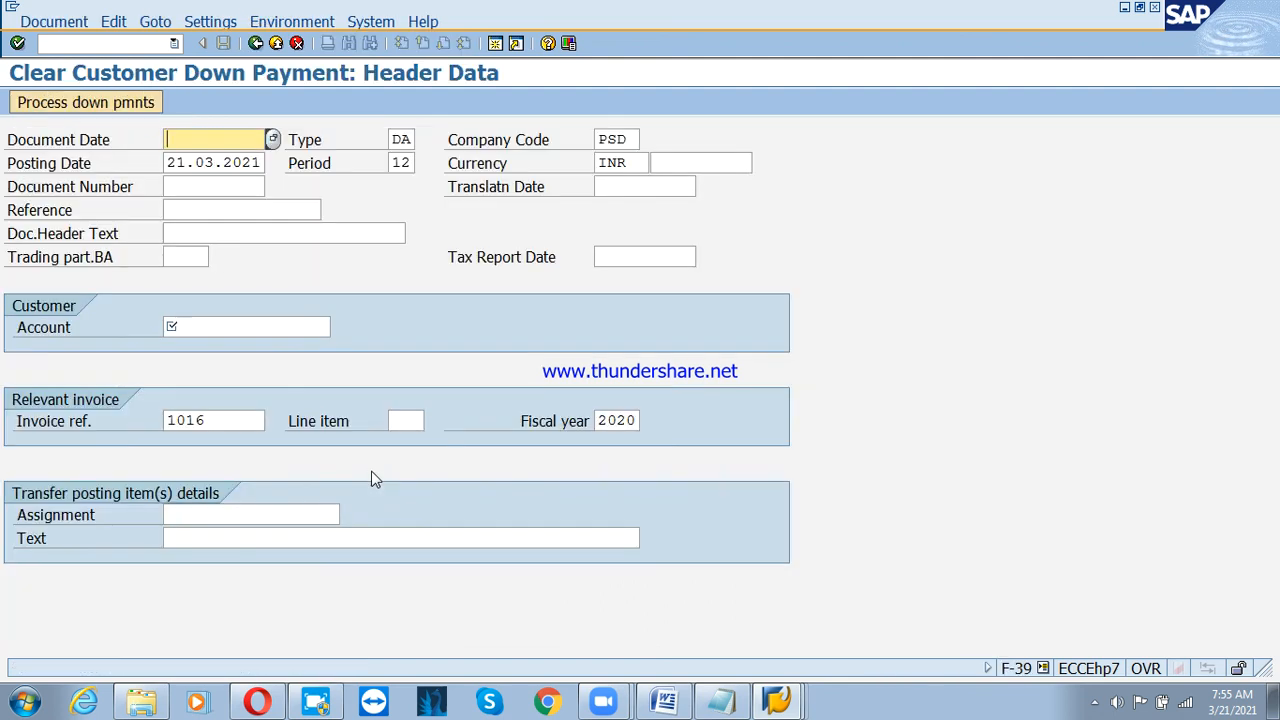
Enter 21.03.2021 as the document date and "down payment cleared" as the document header text.
text(21.03.)
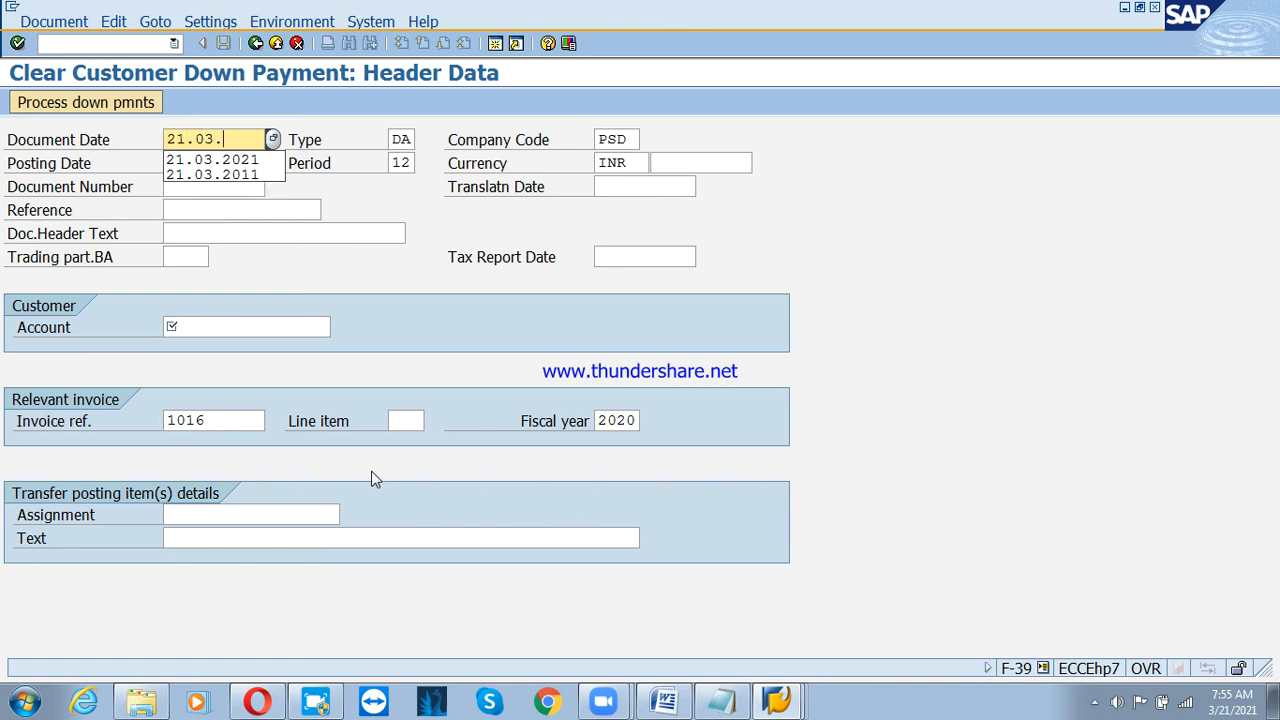
text(2021)
key(Tab)
key(Tab)
key(Tab)
key(Tab)
key(Tab)
key(Tab)
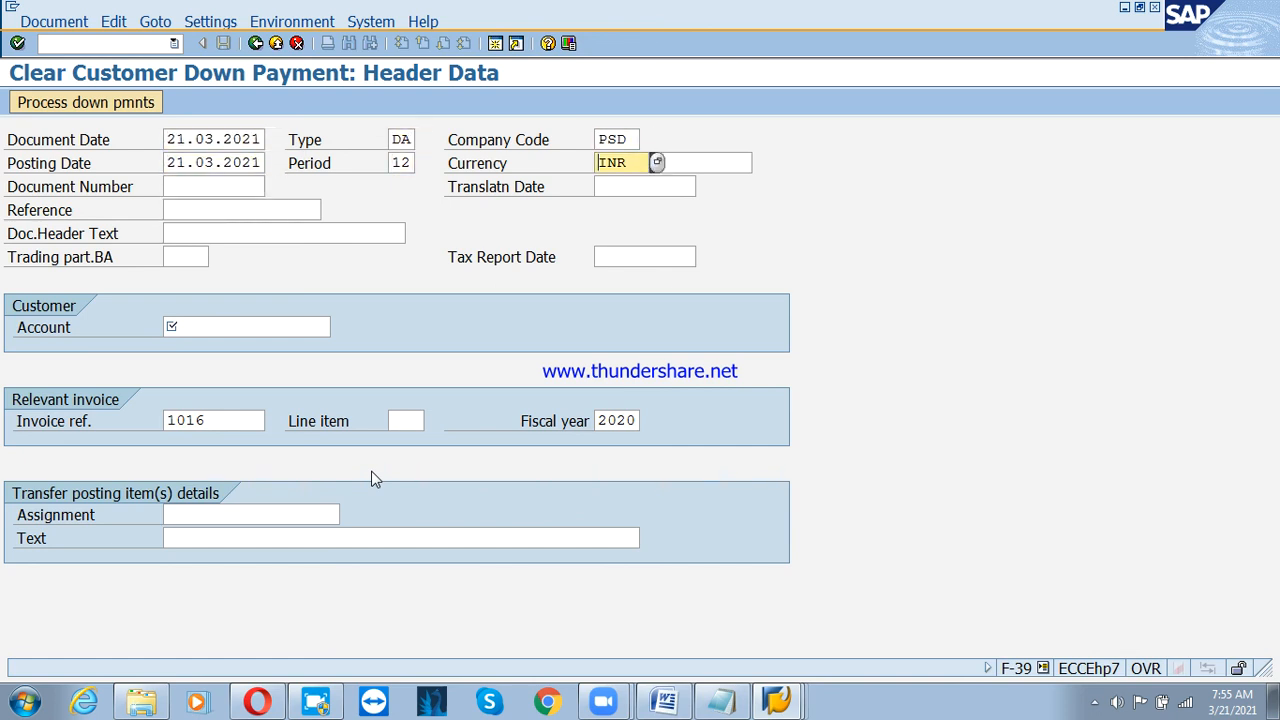
key(Tab)
key(Tab)
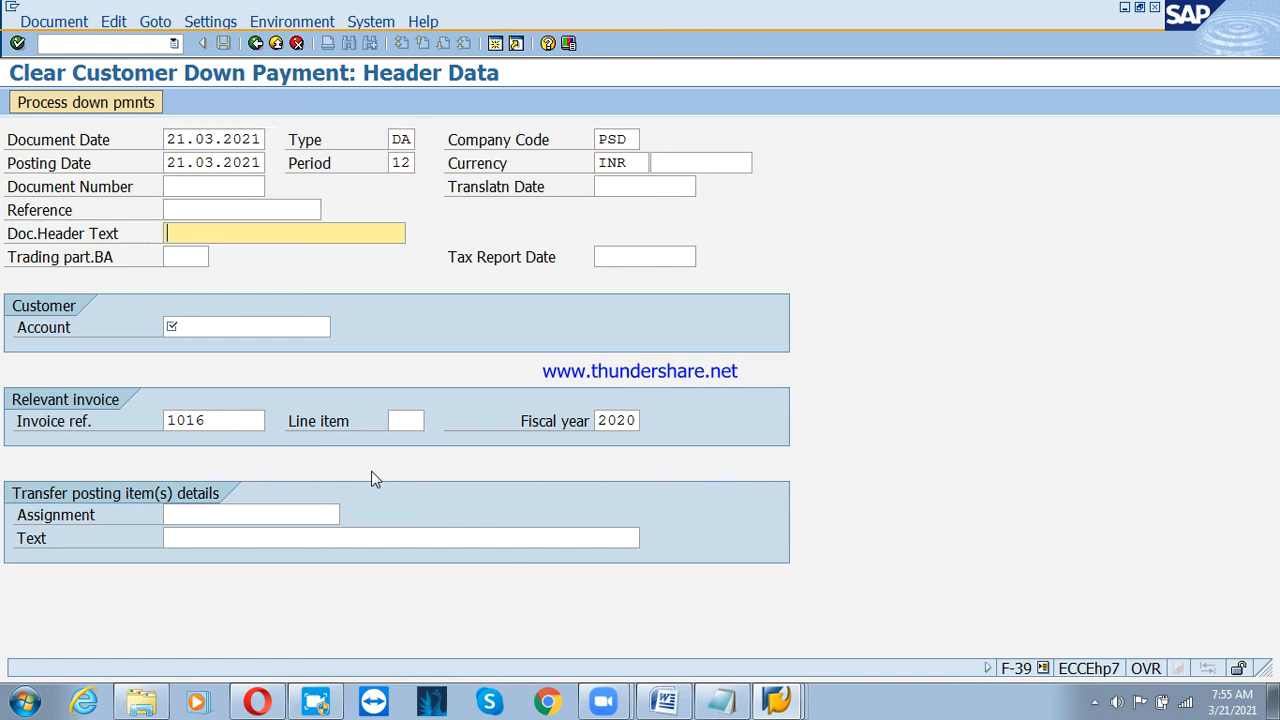
text(do)
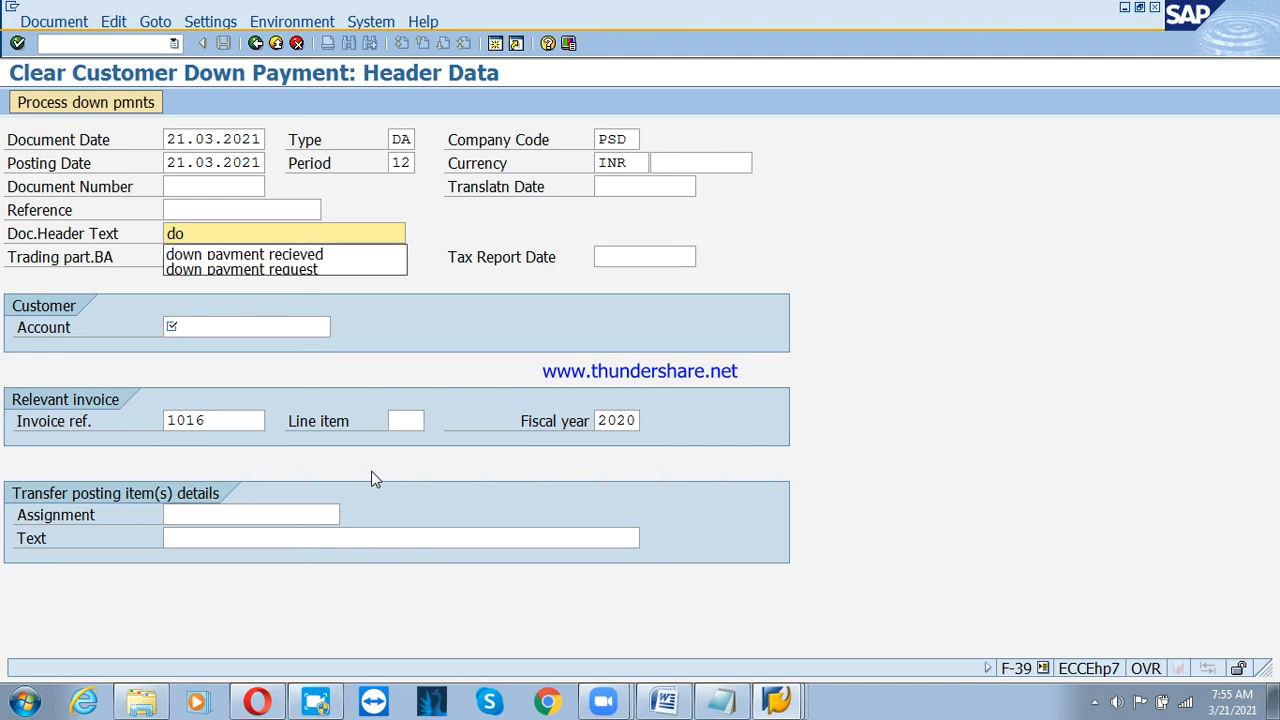
text(n)
key(BackSpace)
text(wn payment clear)
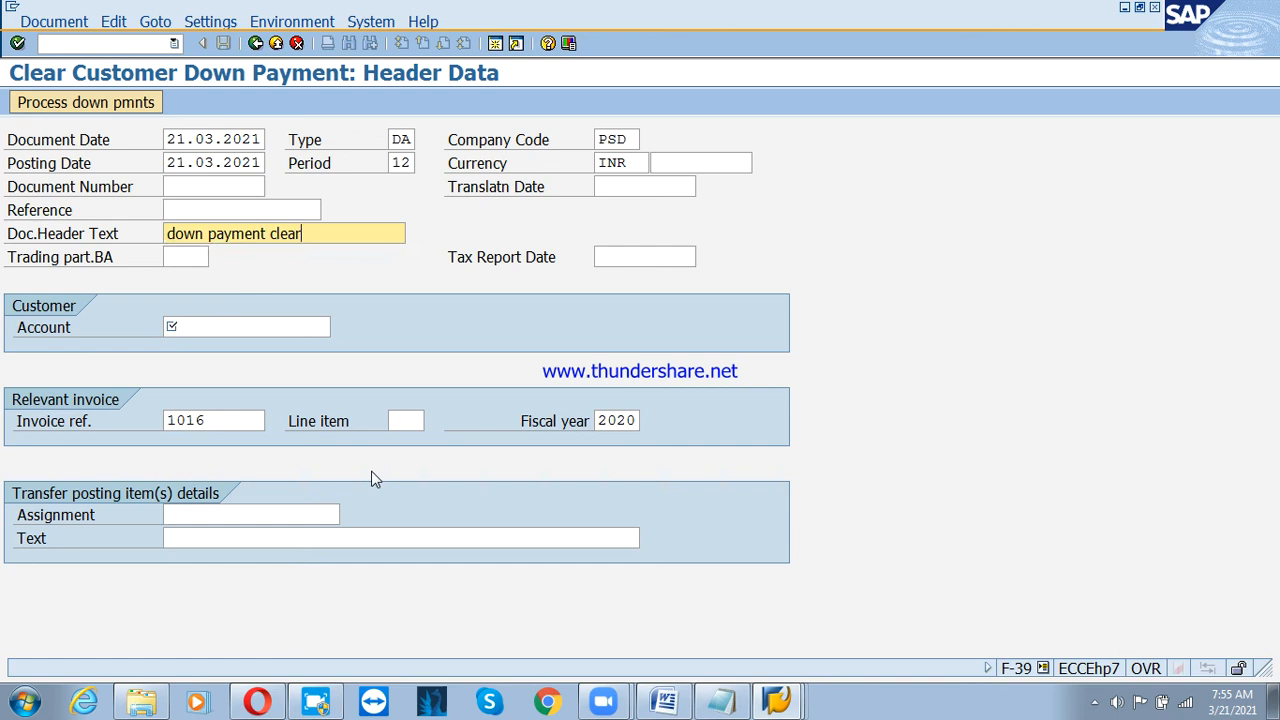
Look up the customer account for the clearing and choose Reliance Industries Ltd in company code PSD.
key(Tab)
key(Tab)
key(F4)
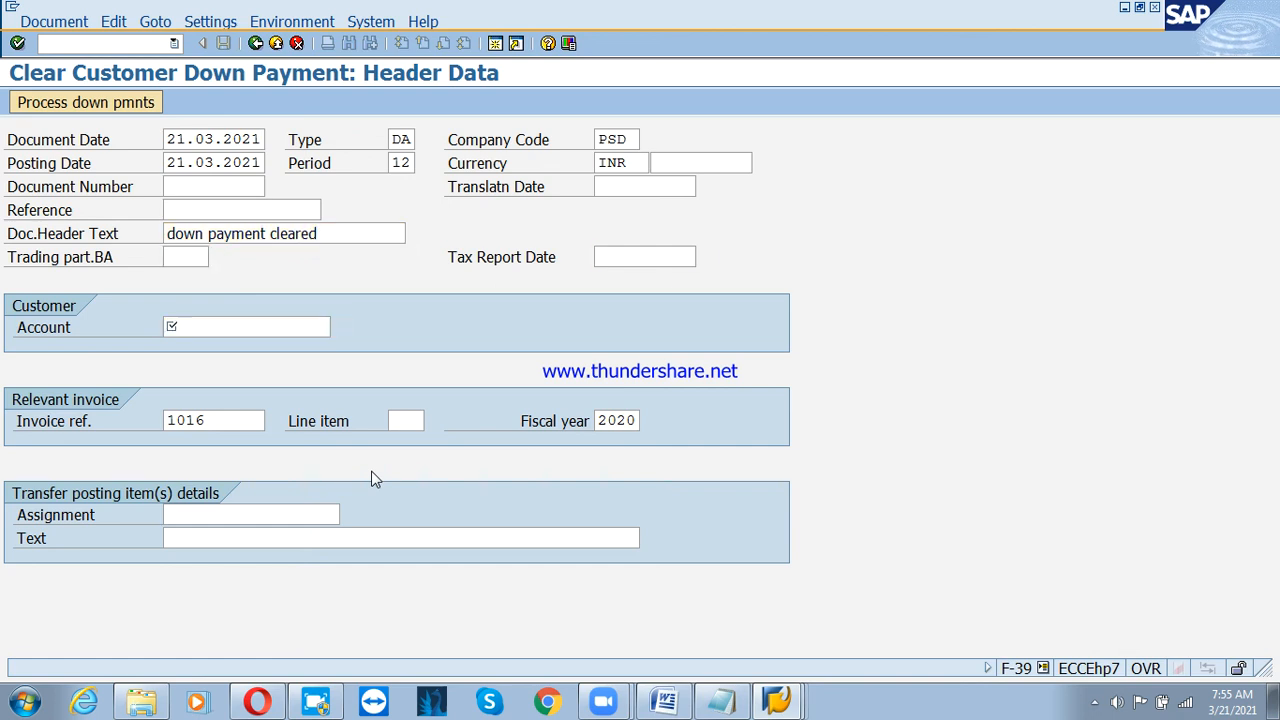
key(Return)
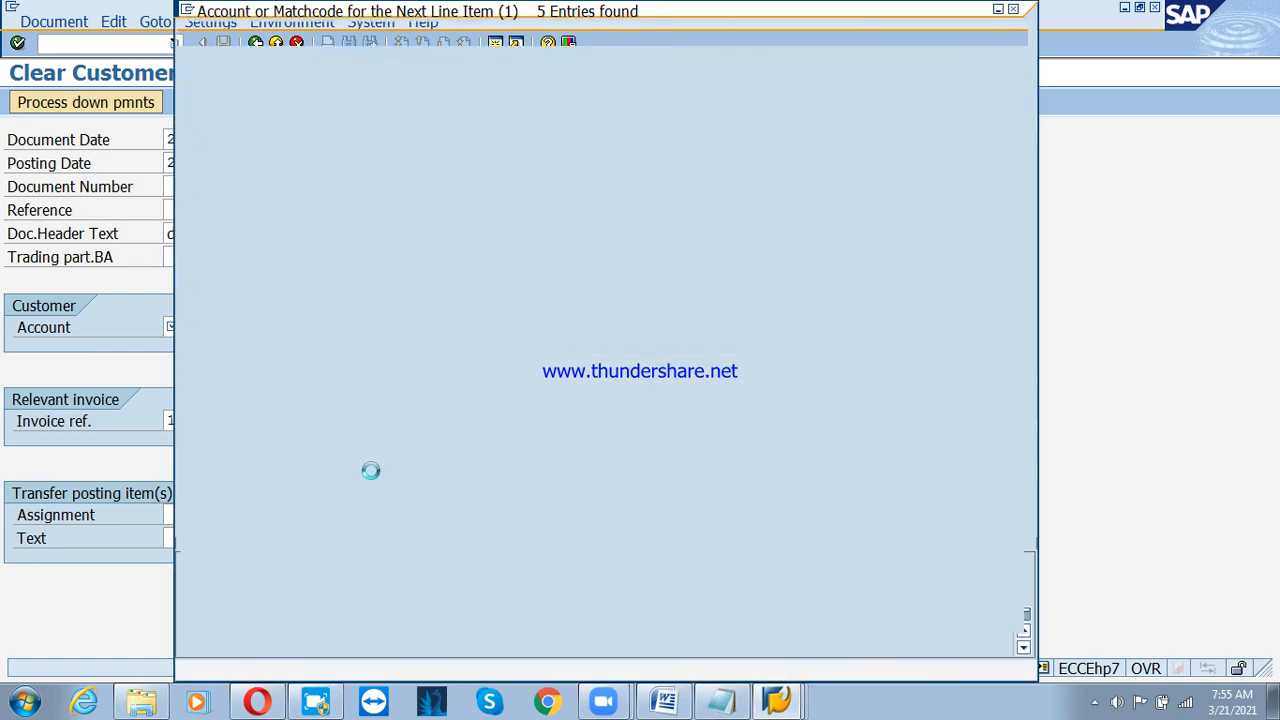
key(Down)
key(Down)
key(Down)
key(Down)
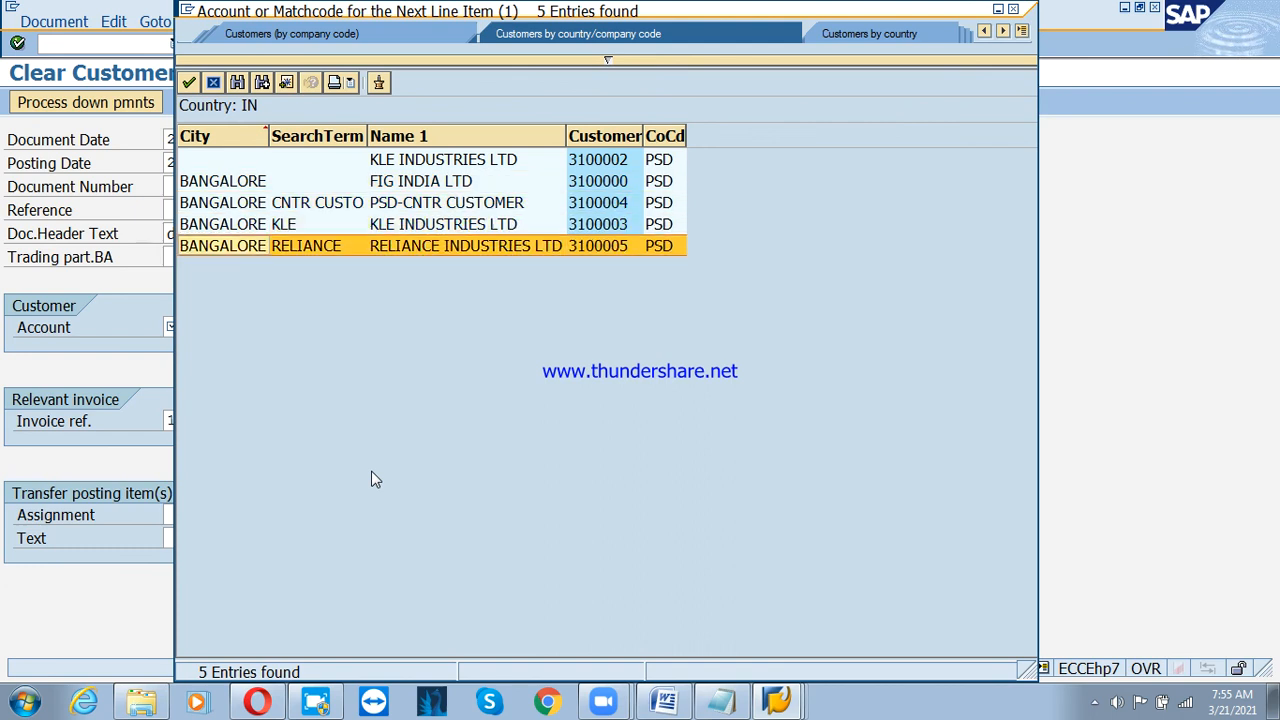
key(Return)
key(Tab)
key(Tab)
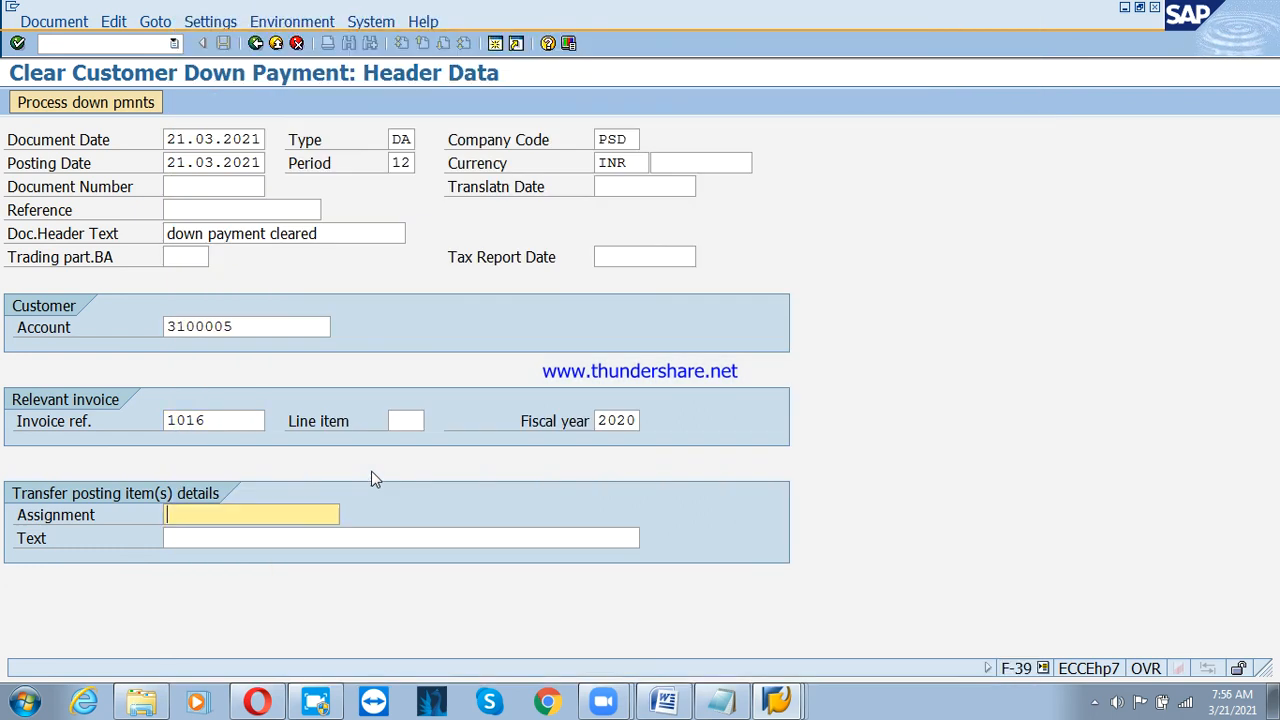
key(Return)
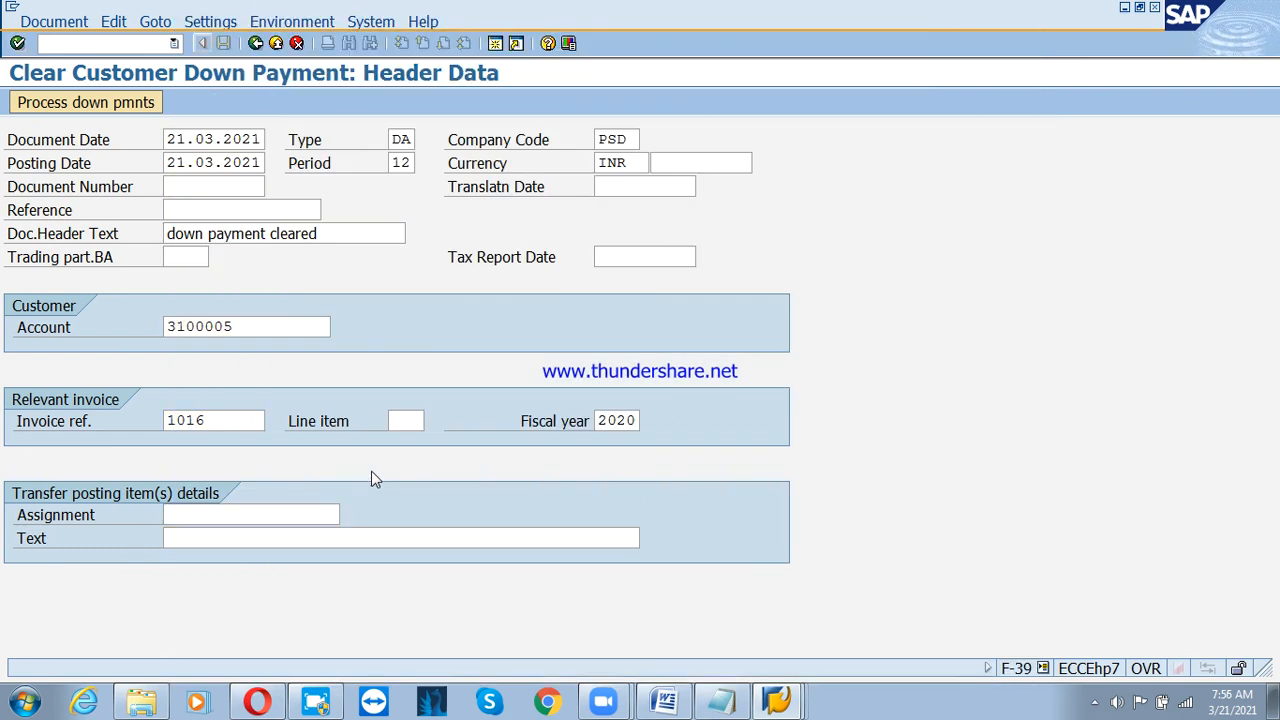
Enter "down payment cleared" as the text for the transfer posting items.
click(327, 541)
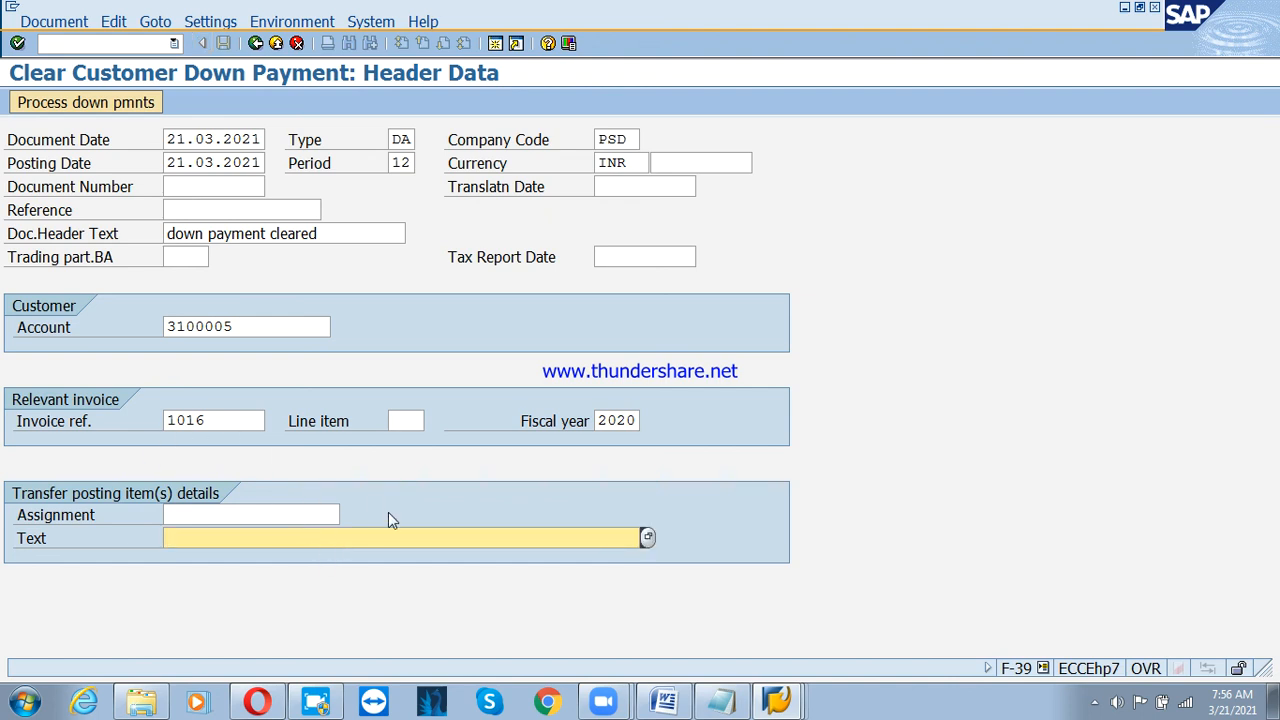
text(down pa)
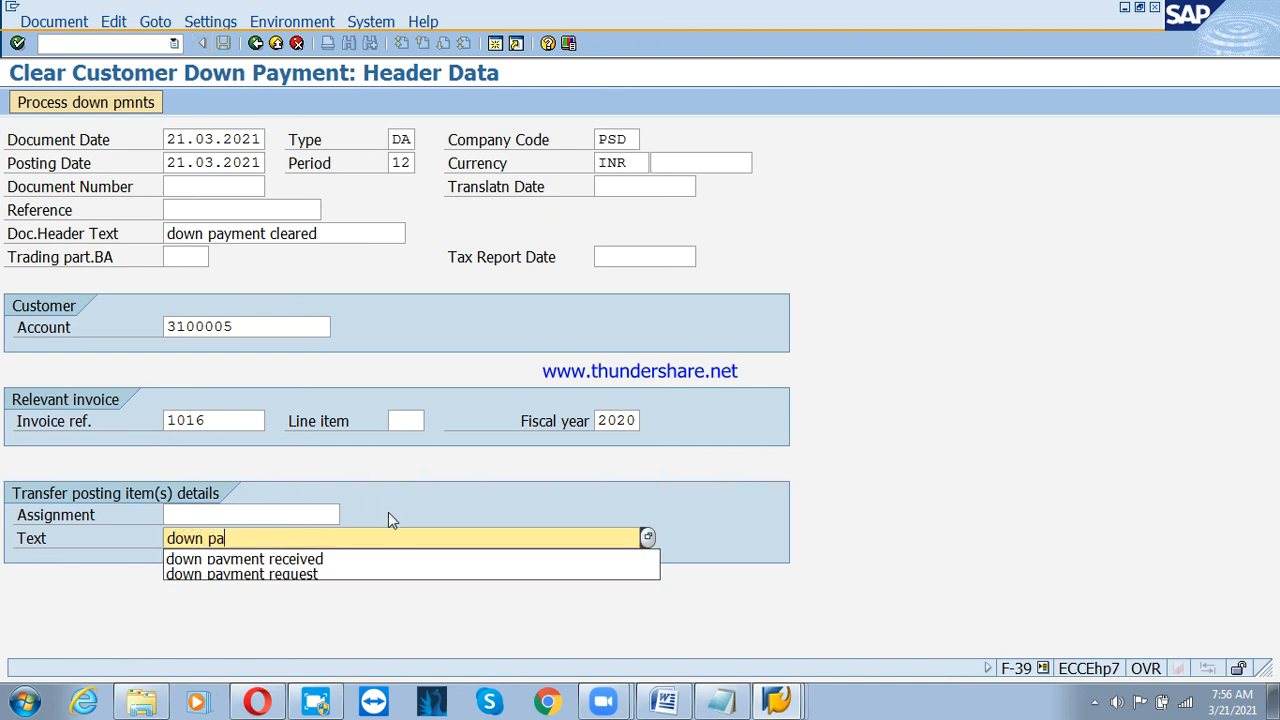
text(yment cleared)
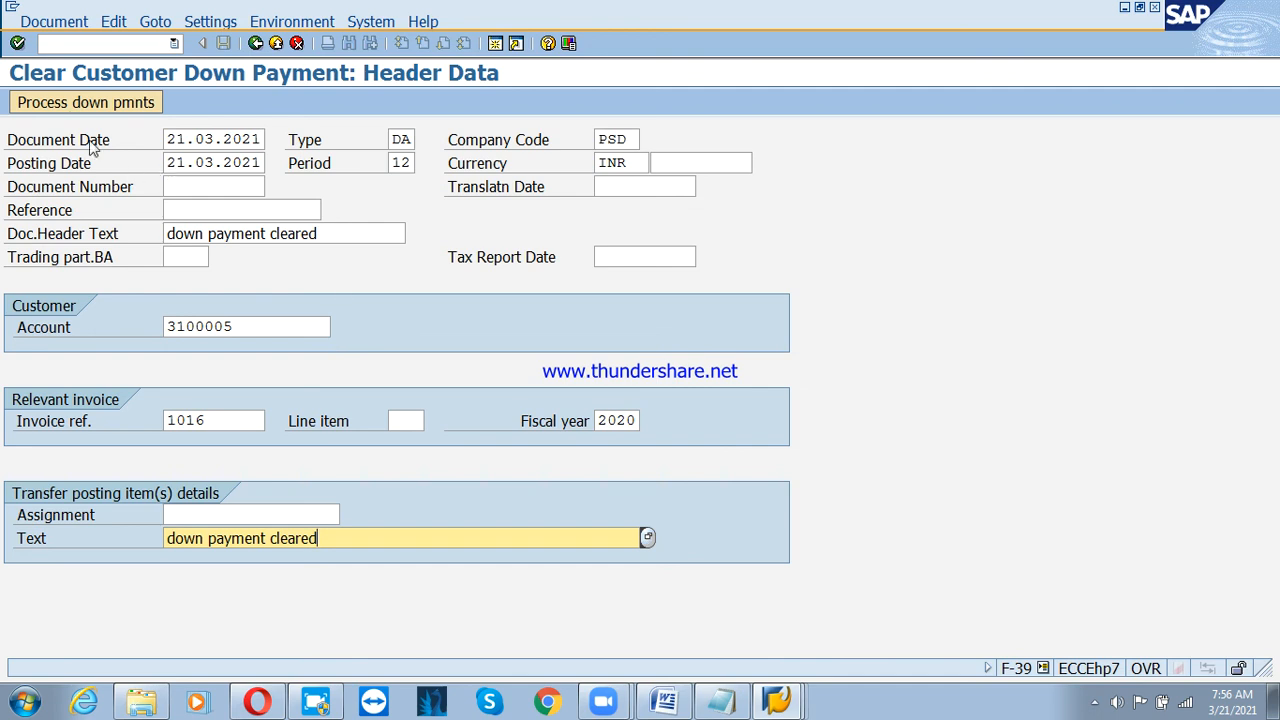
Process the customer's down payments, select the 25.000,00 INR down payment, and post the clearing document.
click(72, 105)
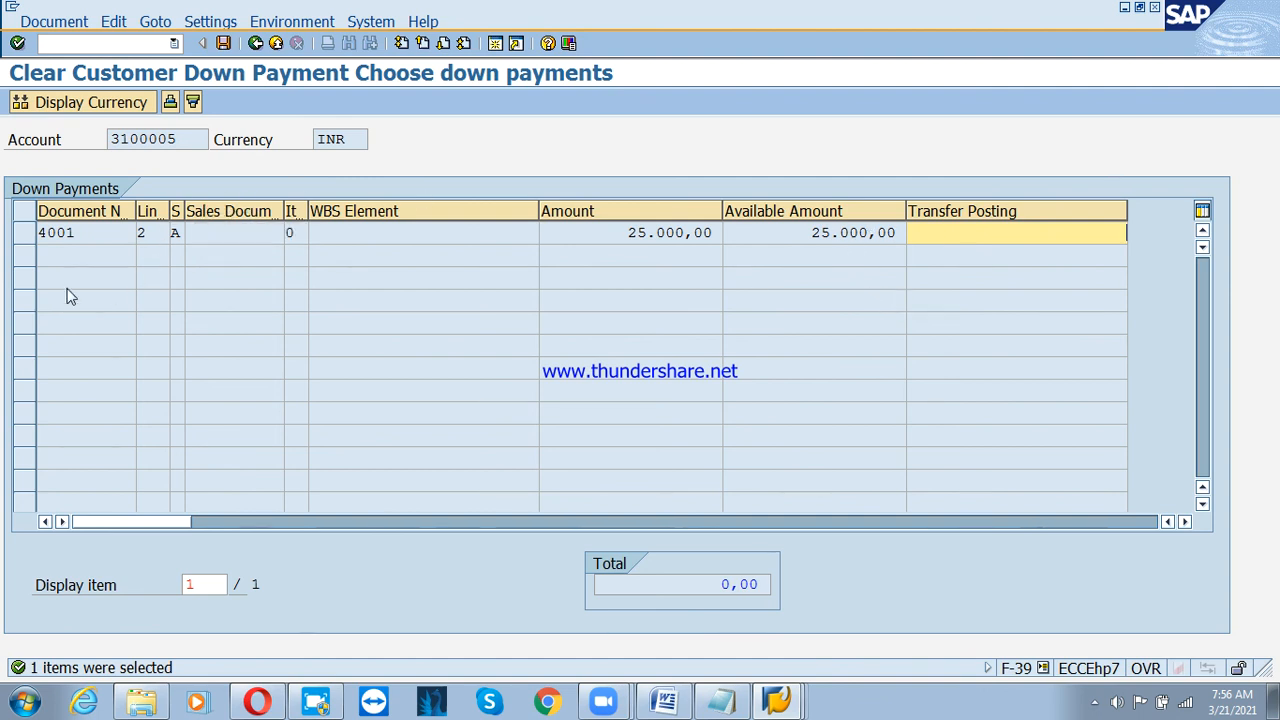
click(22, 234)
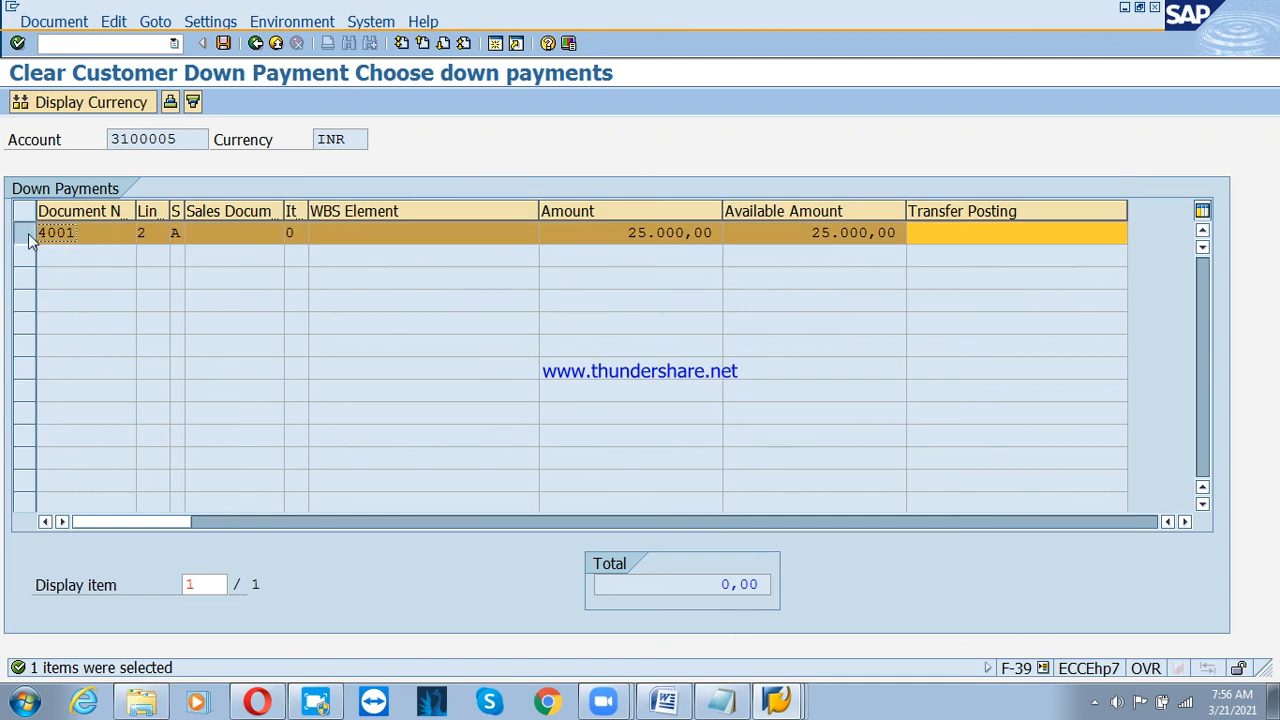
click(224, 44)
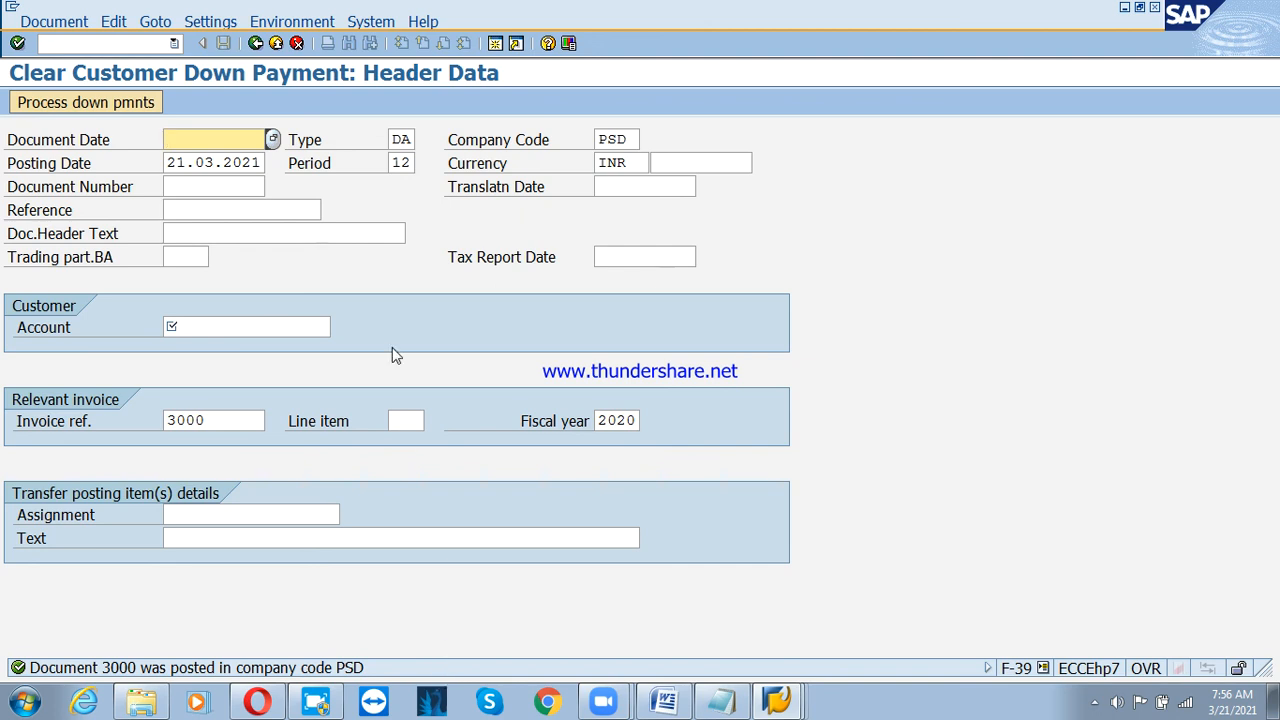
Exit down payment clearing and open the customer line item display with transaction FBL5N.
click(276, 43)
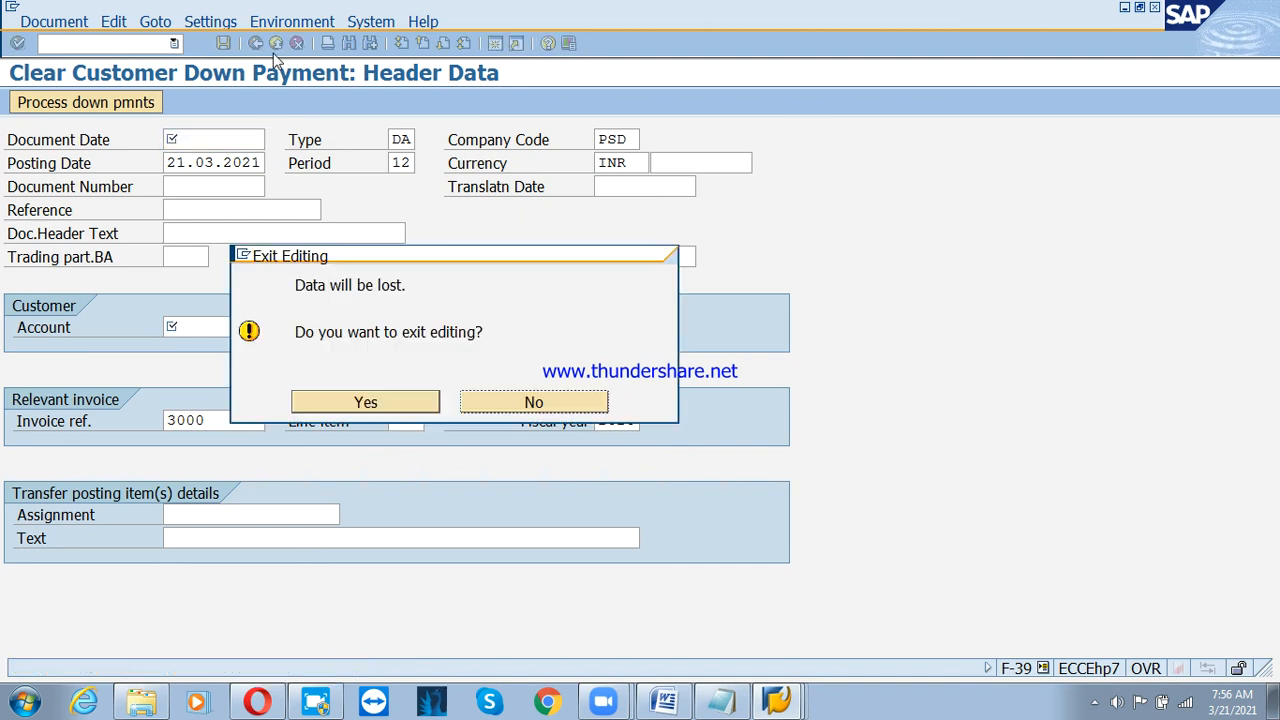
click(404, 402)
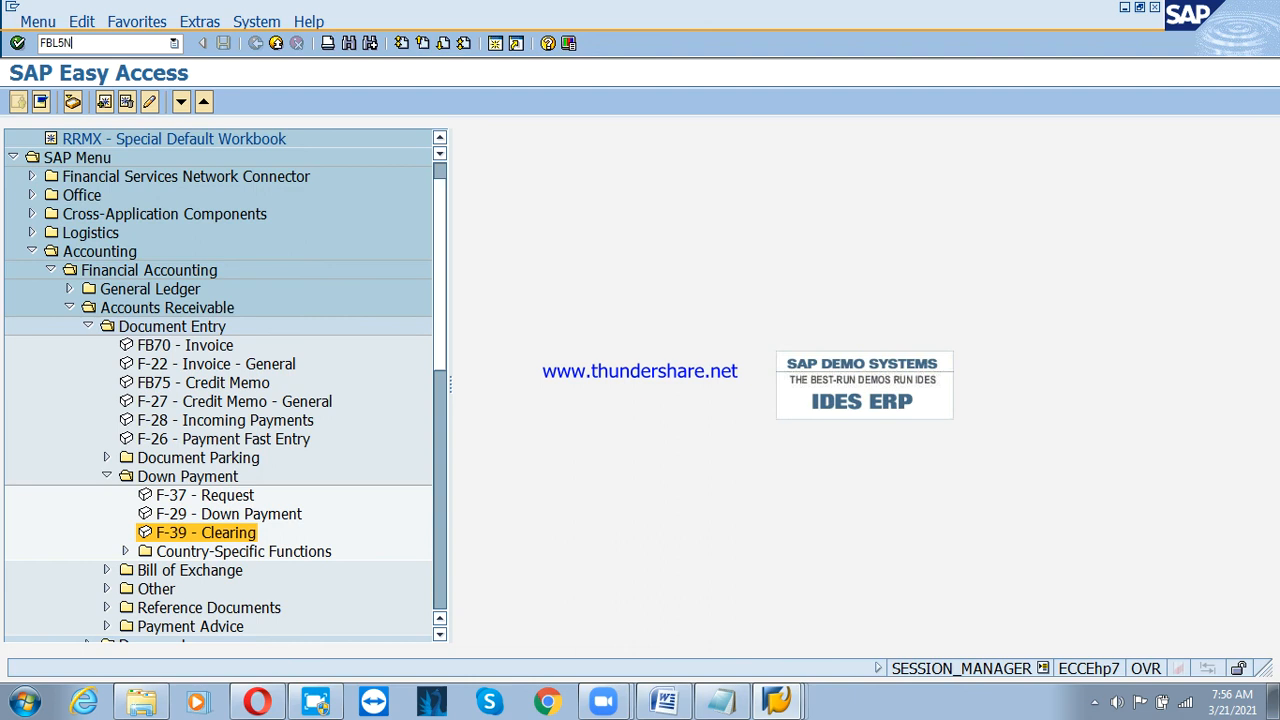
key(Return)
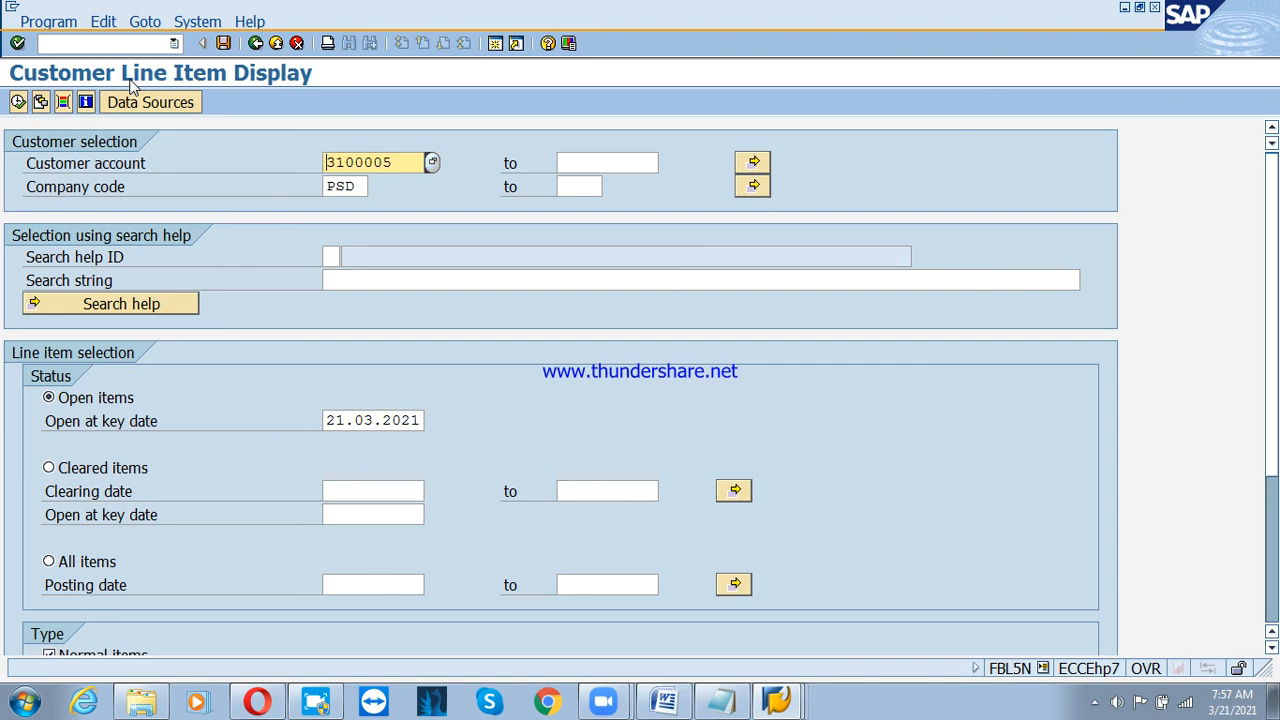
Run the customer line item display for all items, and inspect the amount and document type of the "down payment cleared" line.
scroll(250, 250, down, 1)
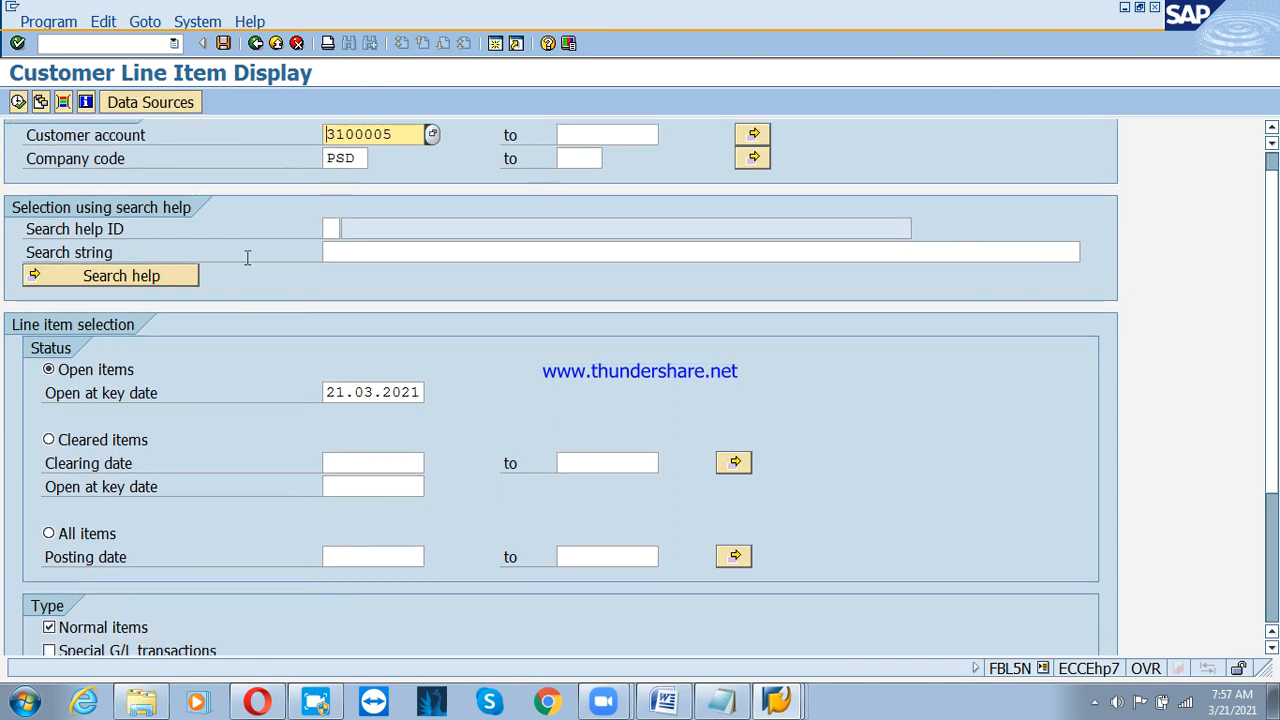
scroll(247, 258, down, 1)
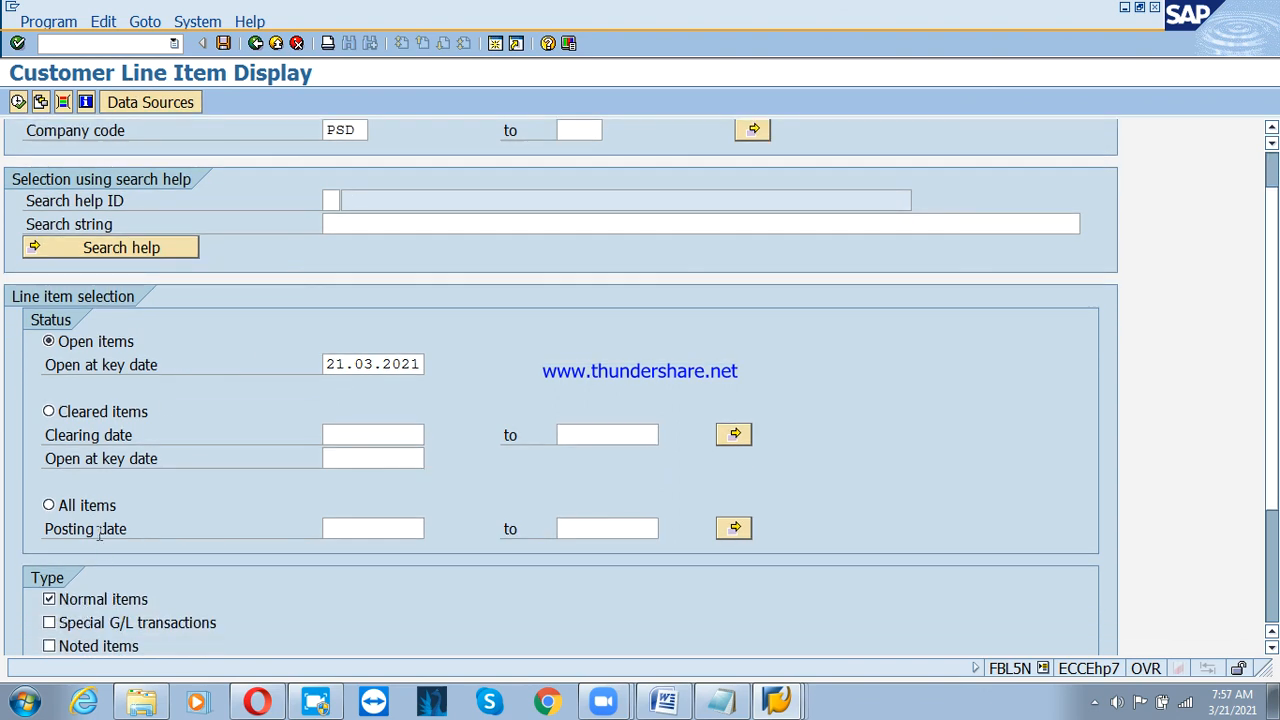
click(84, 508)
click(22, 104)
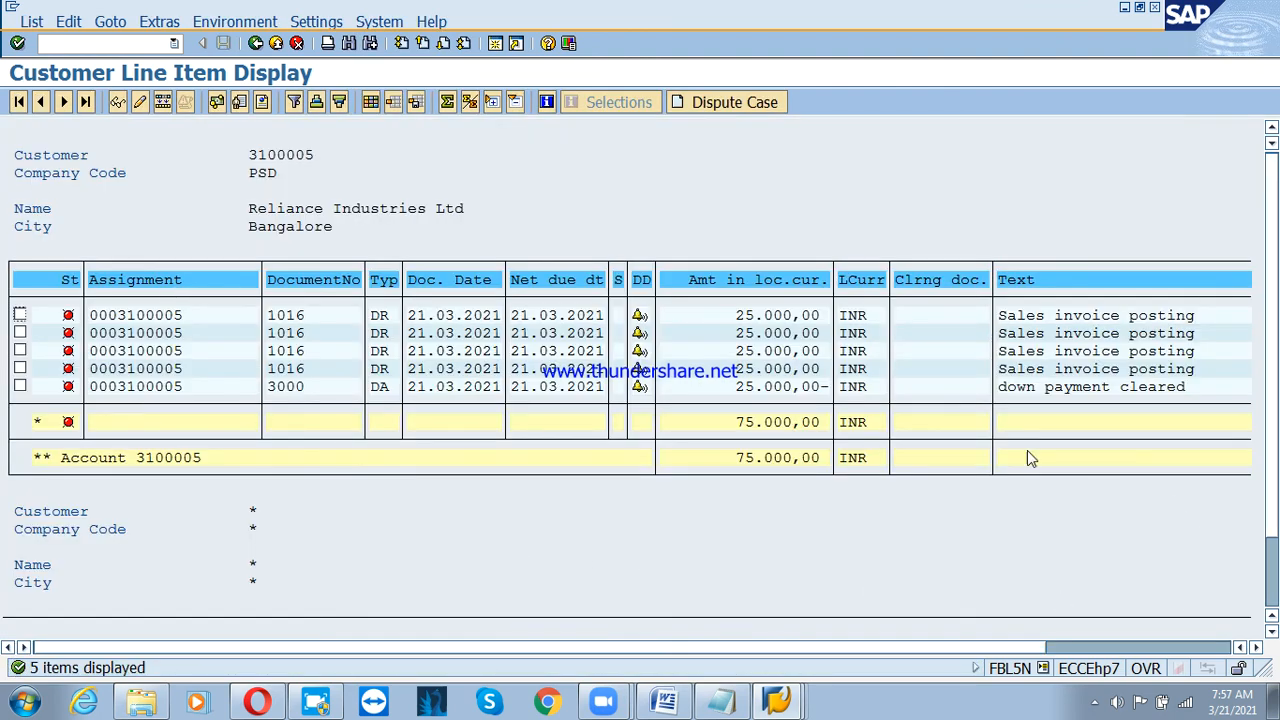
click(758, 390)
click(385, 388)
Search the layout's hidden fields for "tax", add the Tax code column to the line item display, and apply the layout.
click(371, 104)
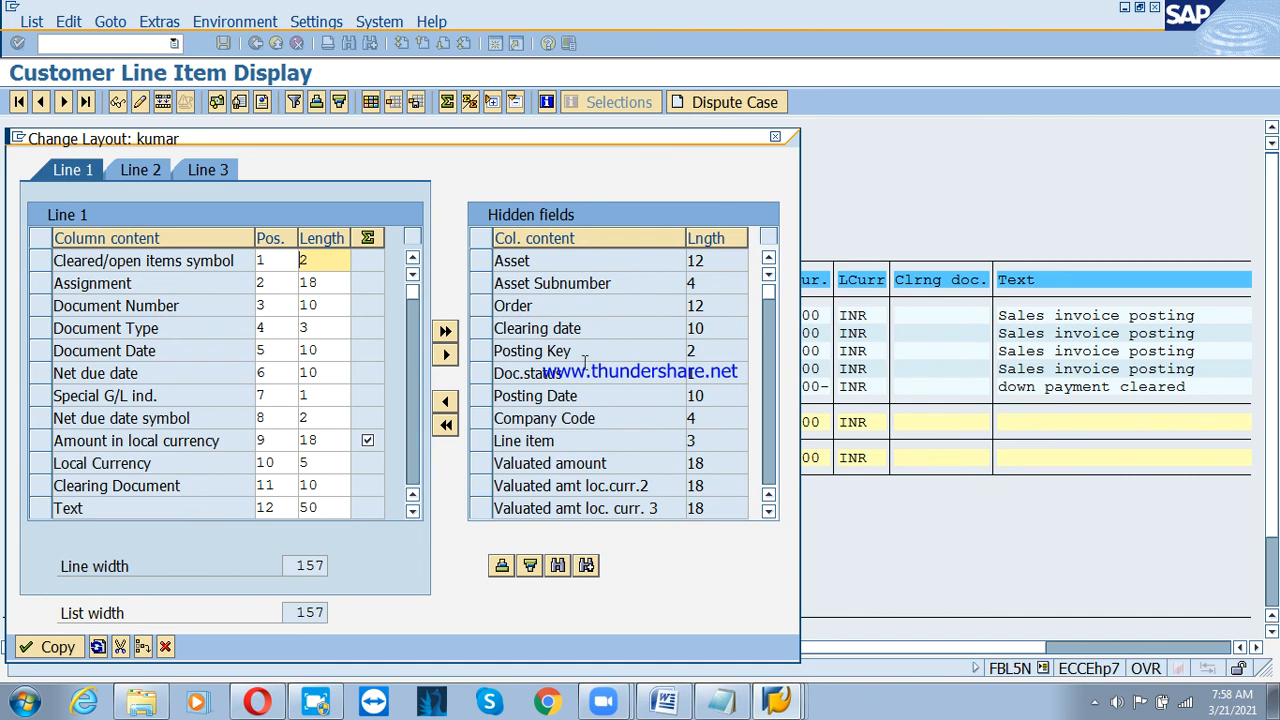
scroll(585, 360, down, 4)
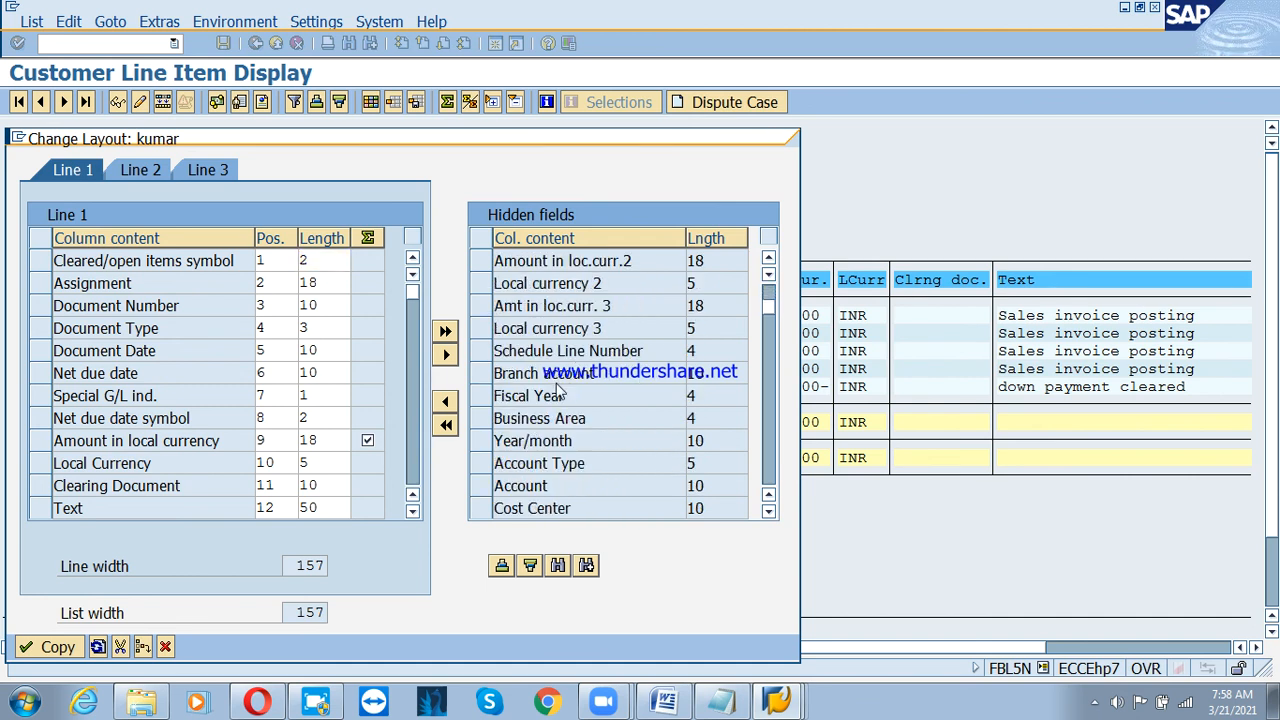
scroll(540, 392, up, 3)
scroll(499, 402, up, 1)
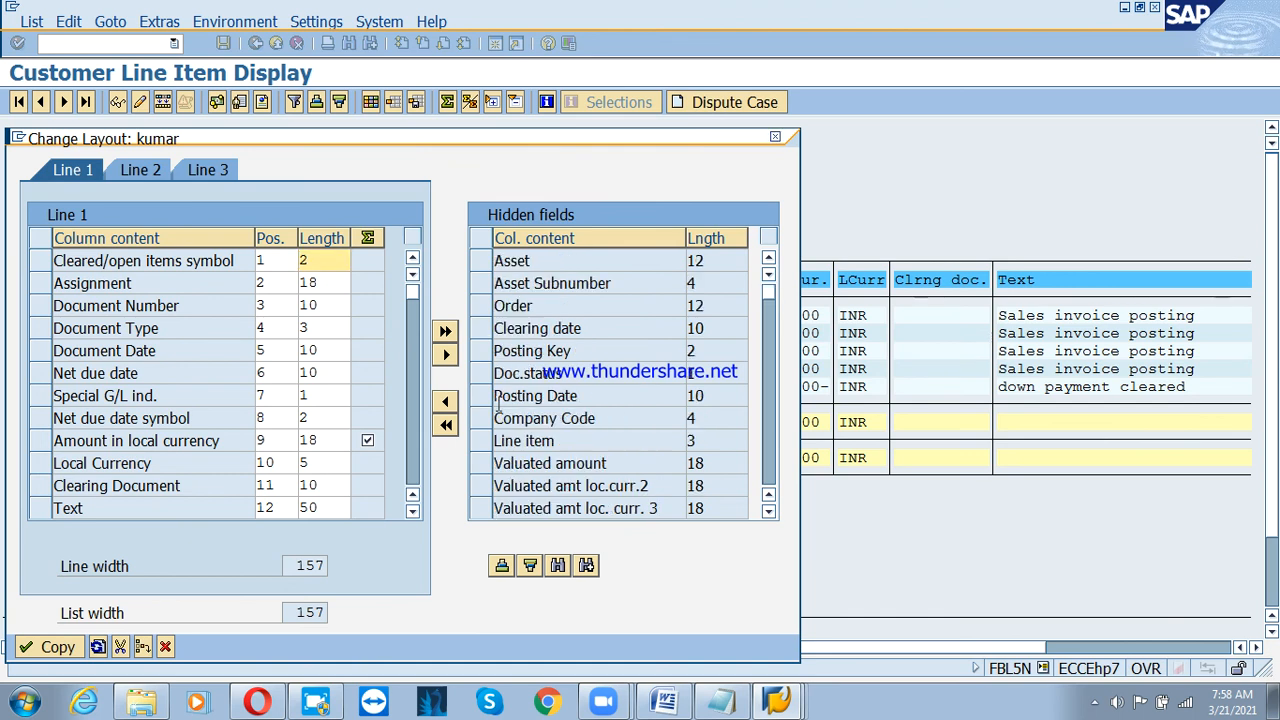
click(557, 565)
text(ta)
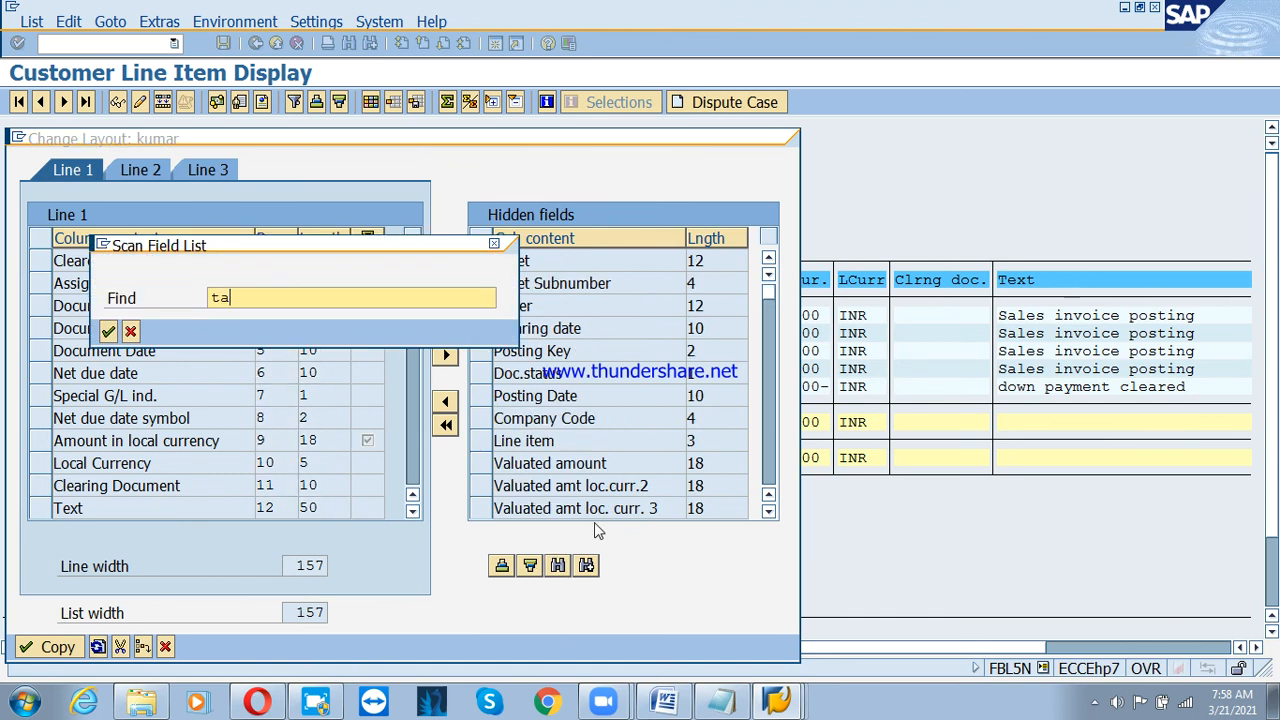
text(x)
key(Return)
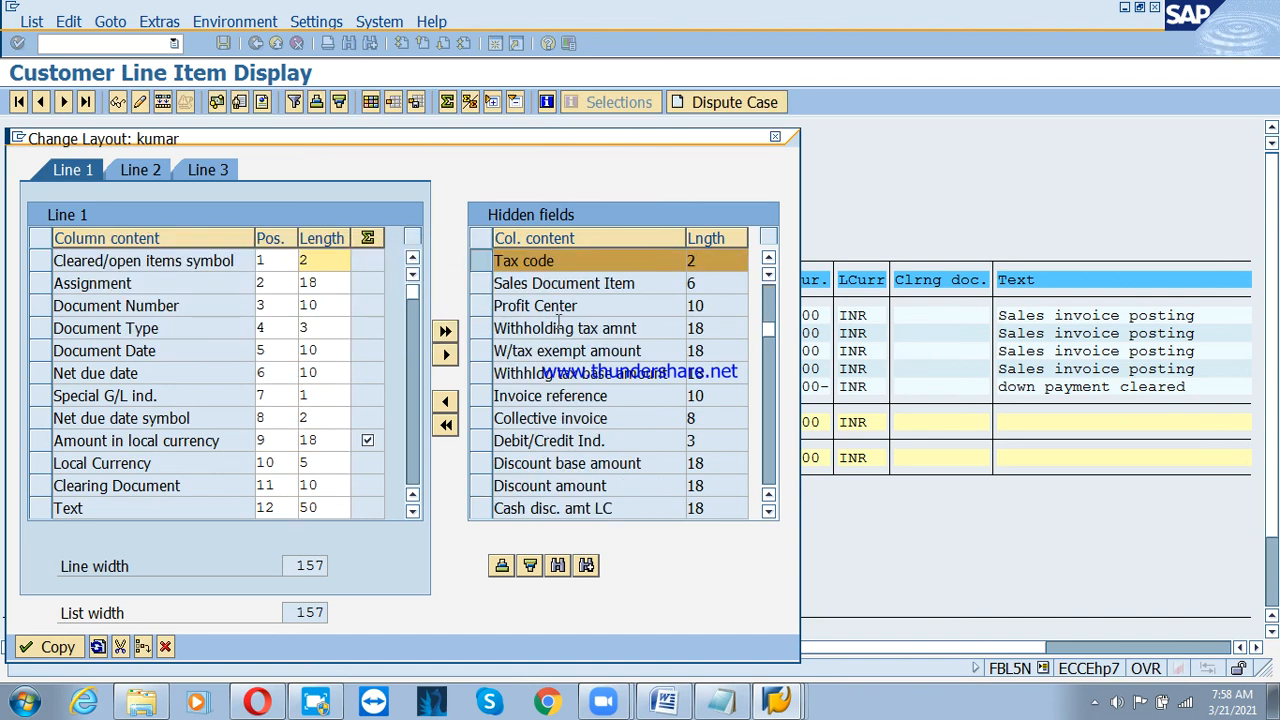
click(442, 406)
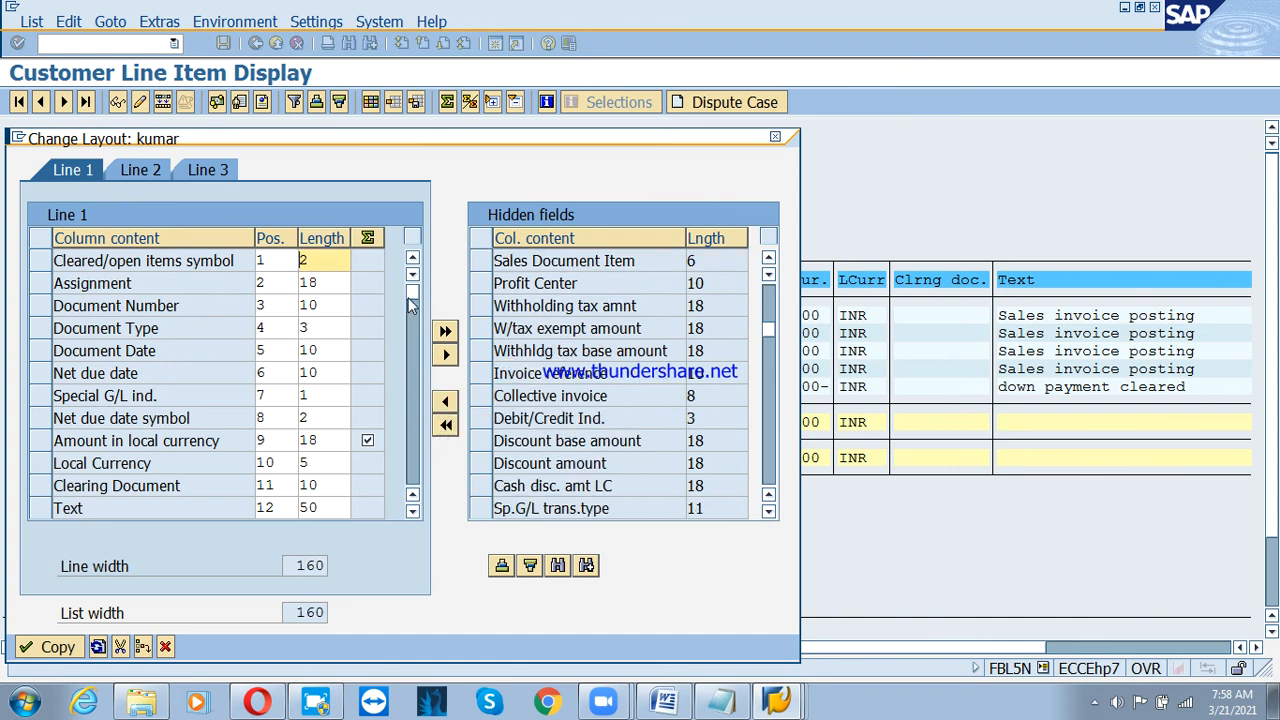
click(408, 297)
scroll(199, 345, up, 4)
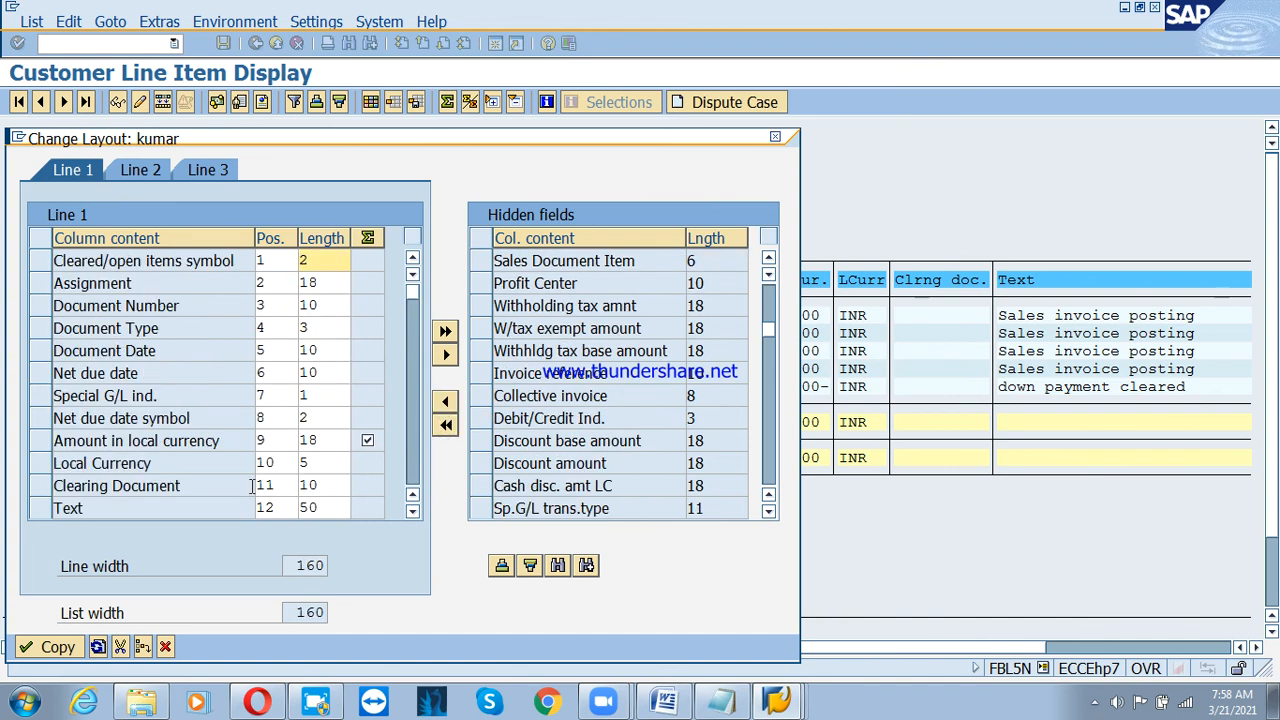
click(56, 647)
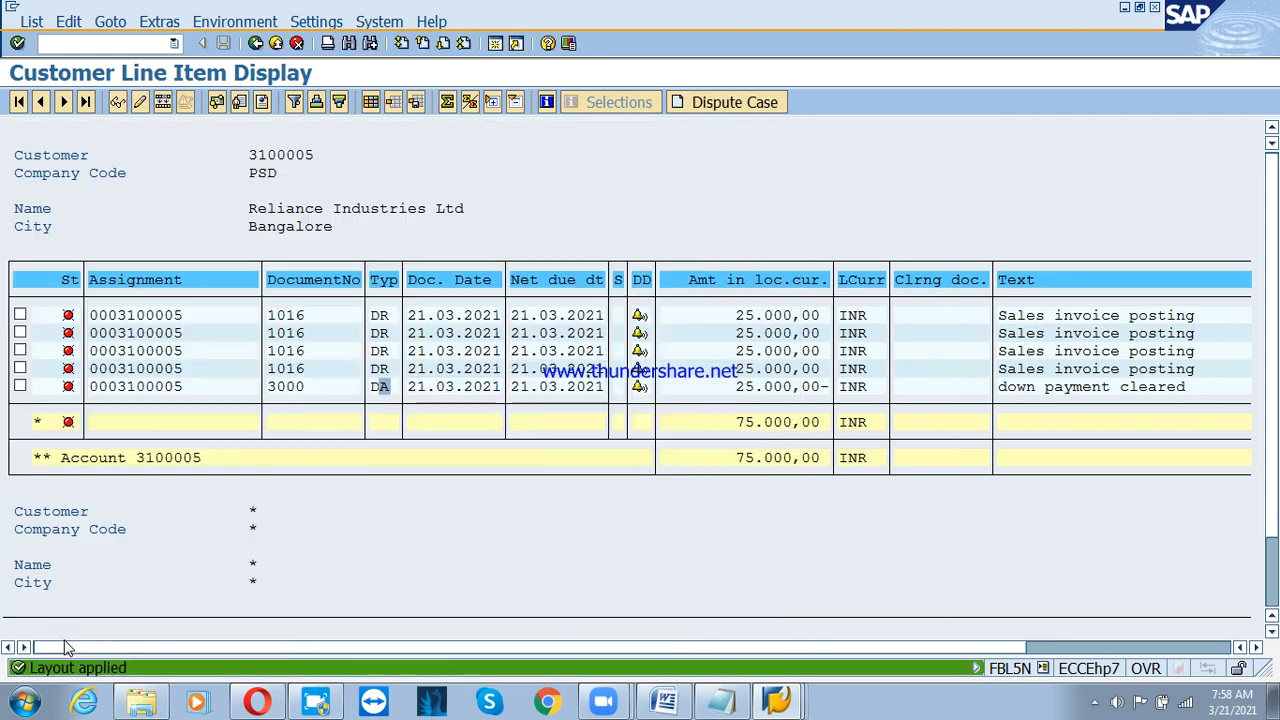
Examine the tax code column at the far end of the customer line item list.
click(1257, 648)
click(1257, 648)
click(1257, 648)
click(1257, 648)
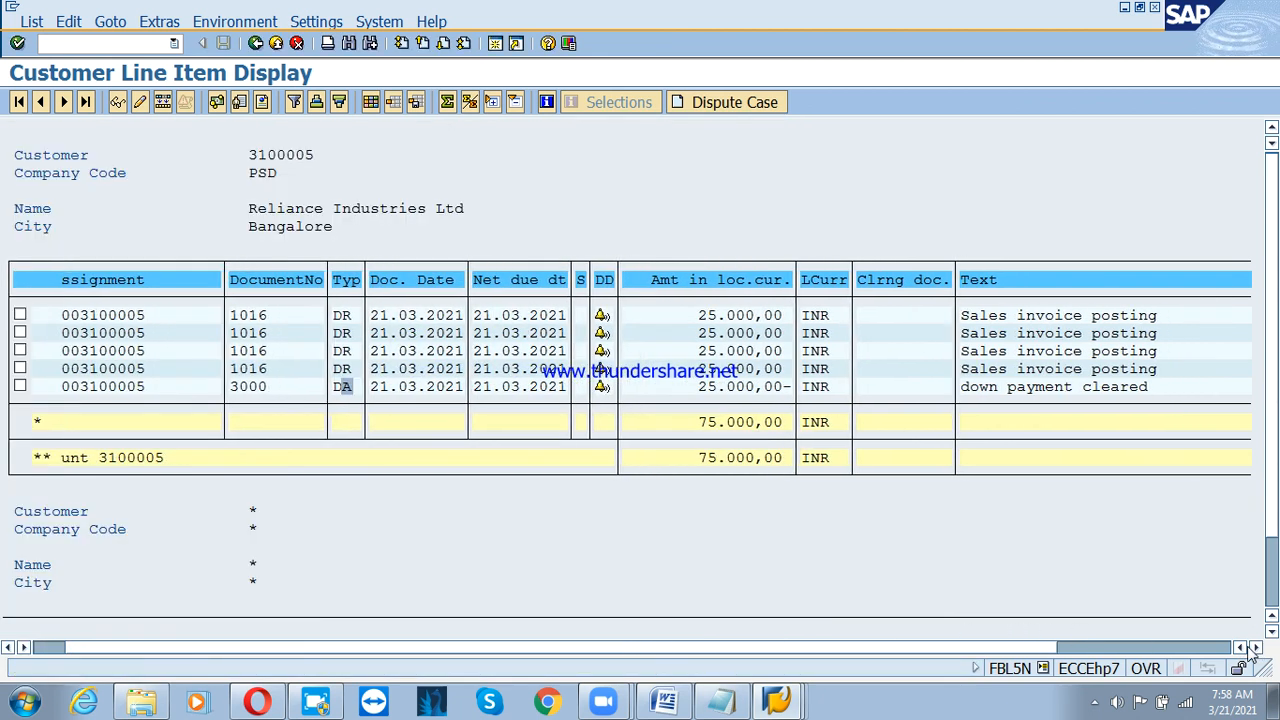
click(1163, 648)
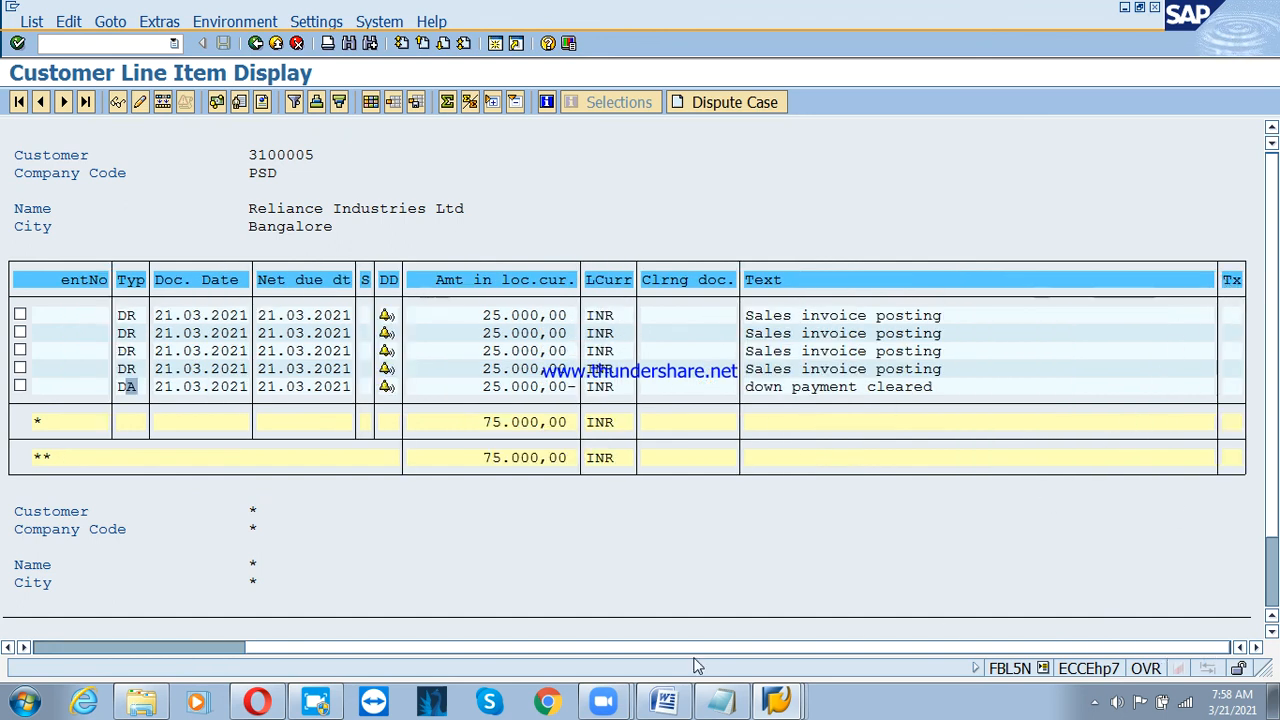
Save the current line item layout, including sort and subtotal criteria, under the name /psd.
click(479, 646)
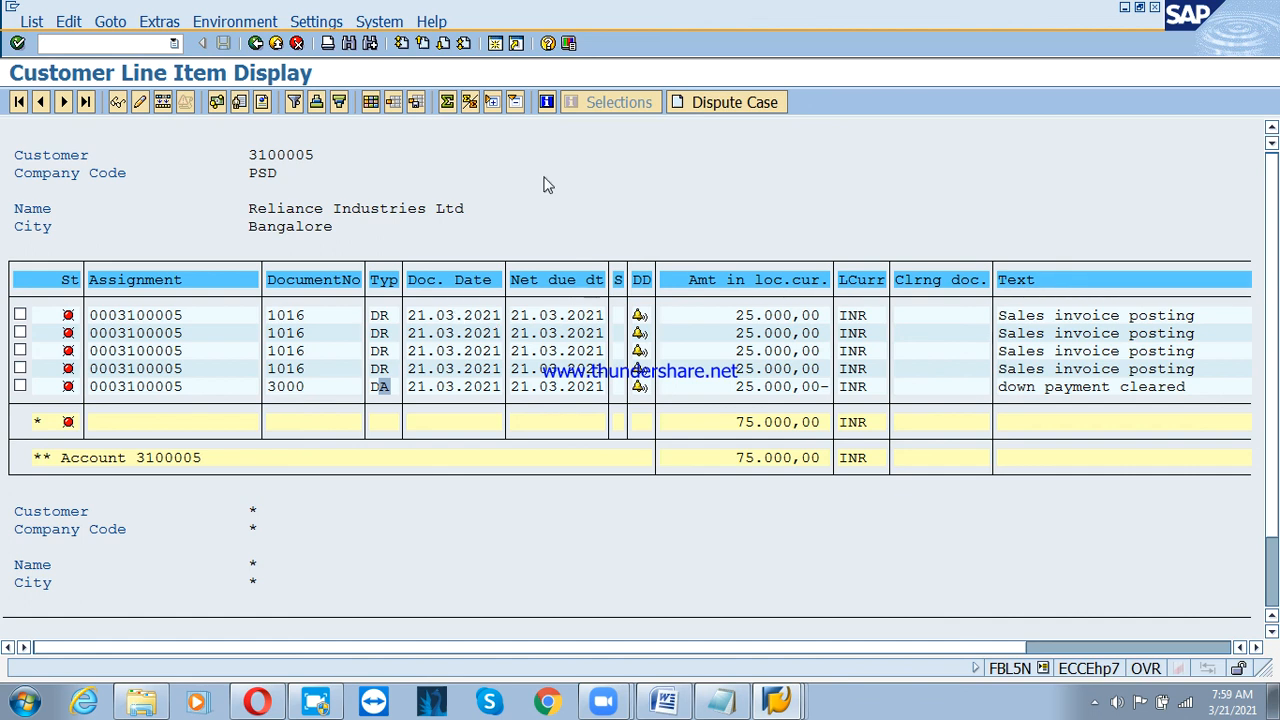
click(416, 102)
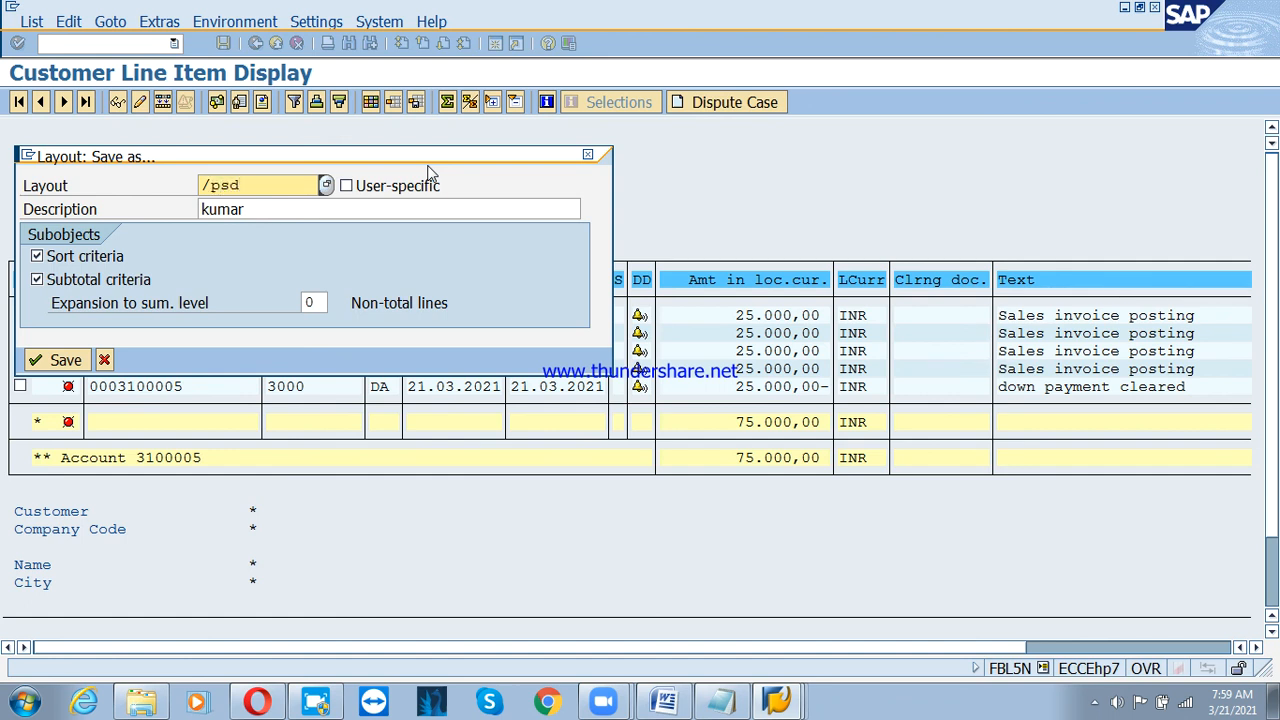
click(57, 360)
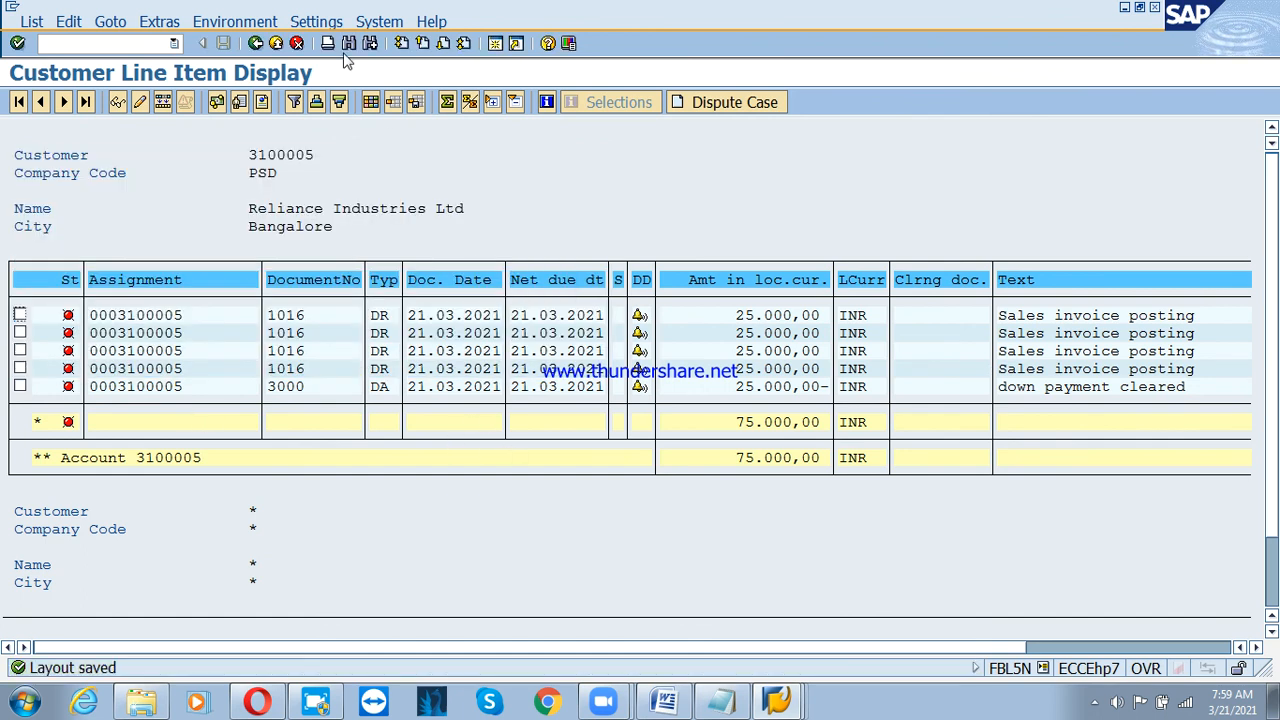
Rerun the customer line item display for all items and check the far end of the list for the tax code column.
click(276, 43)
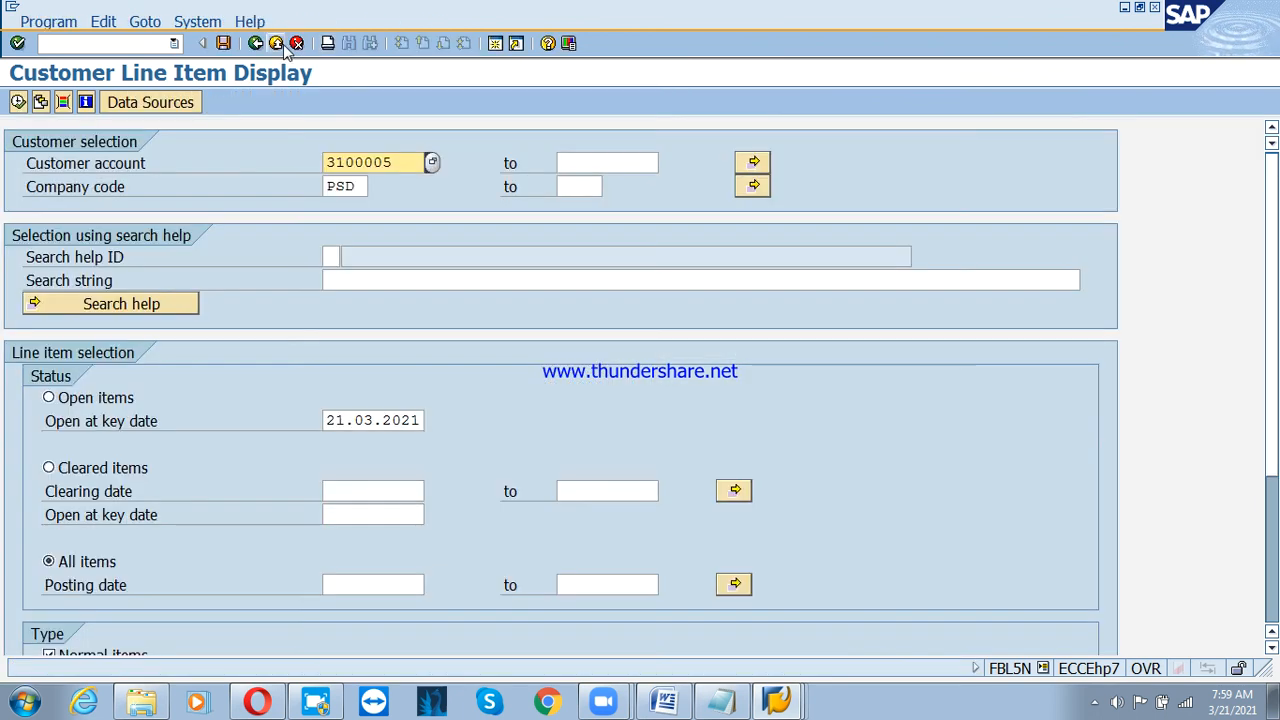
click(18, 102)
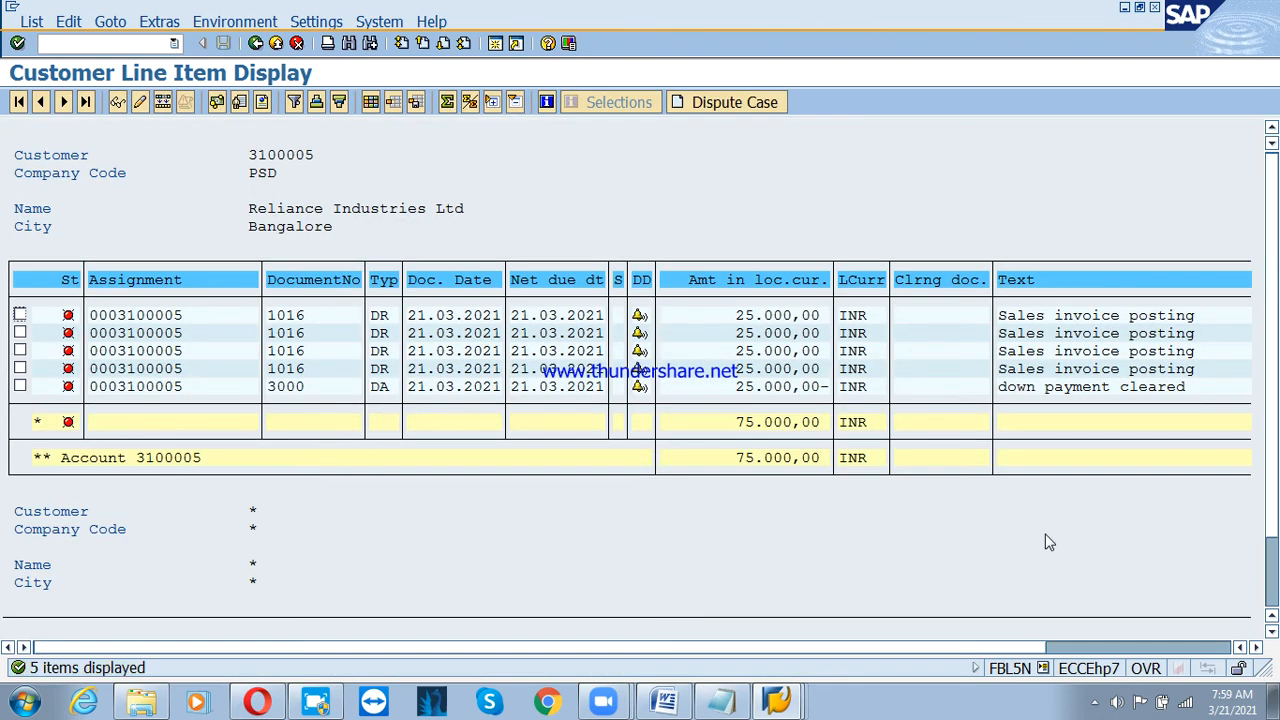
click(1208, 648)
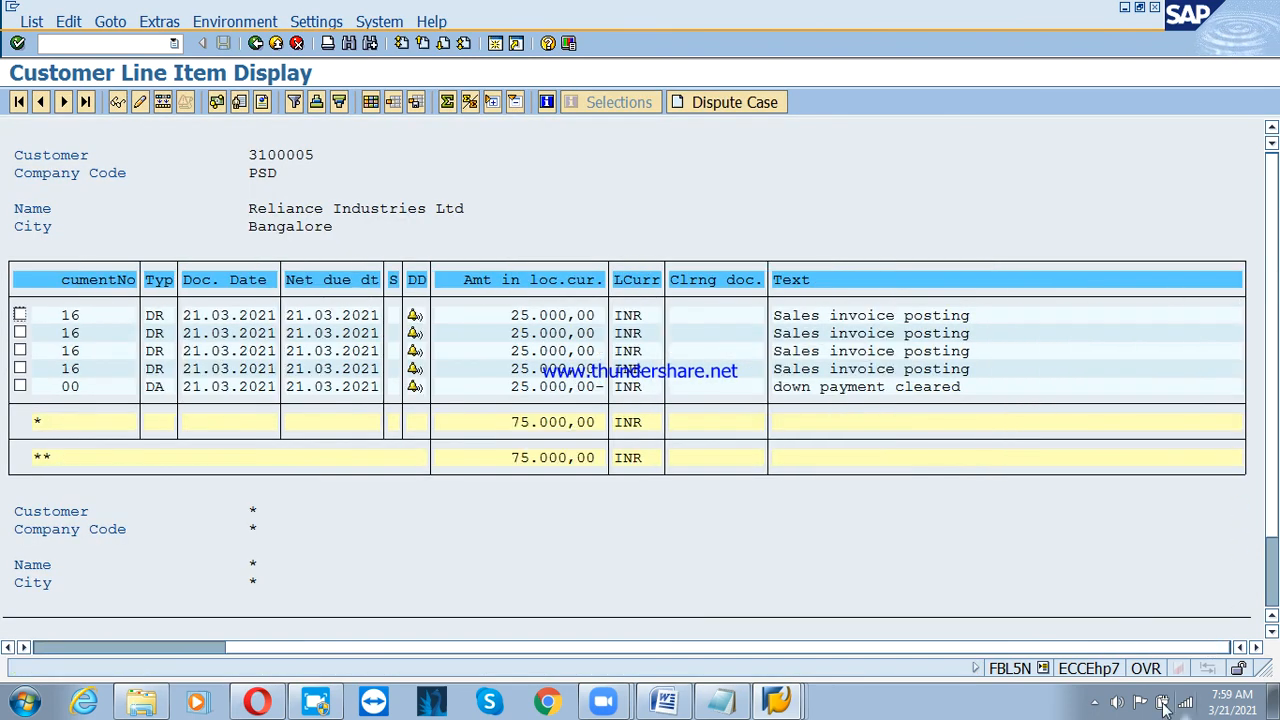
click(1094, 648)
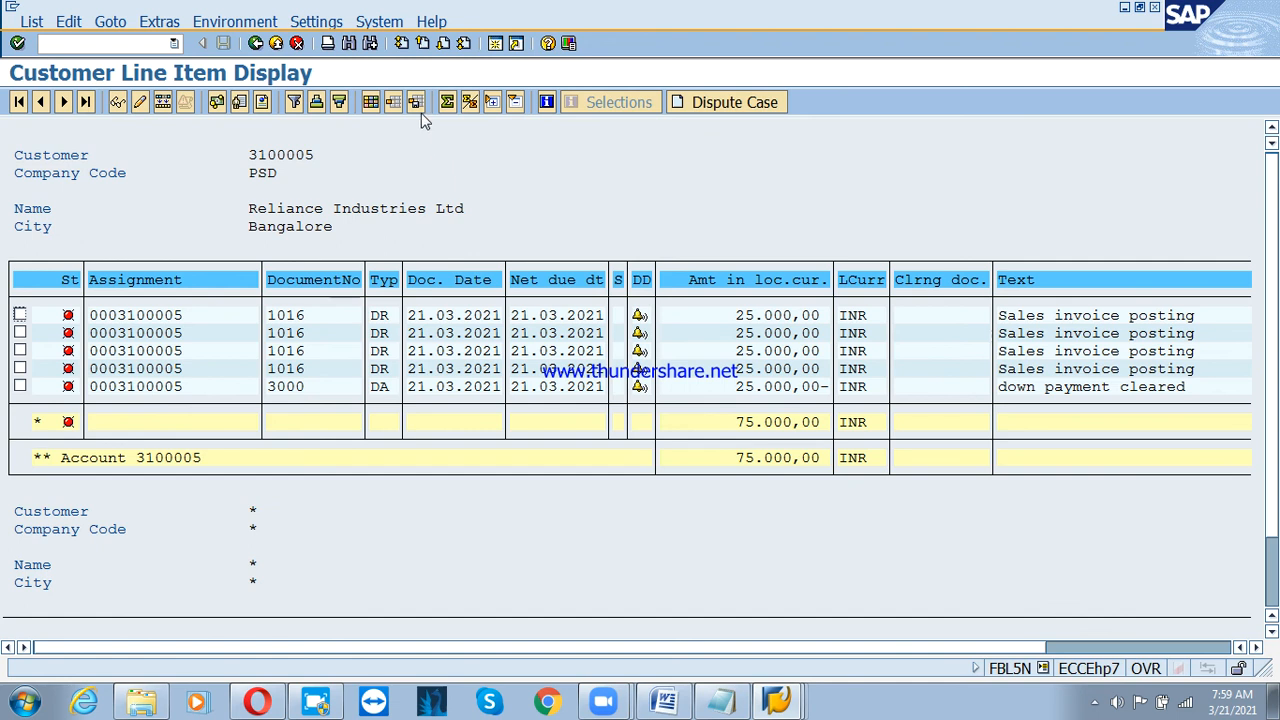
Apply the saved /PSD layout to the line item list and inspect its tax code column.
click(397, 102)
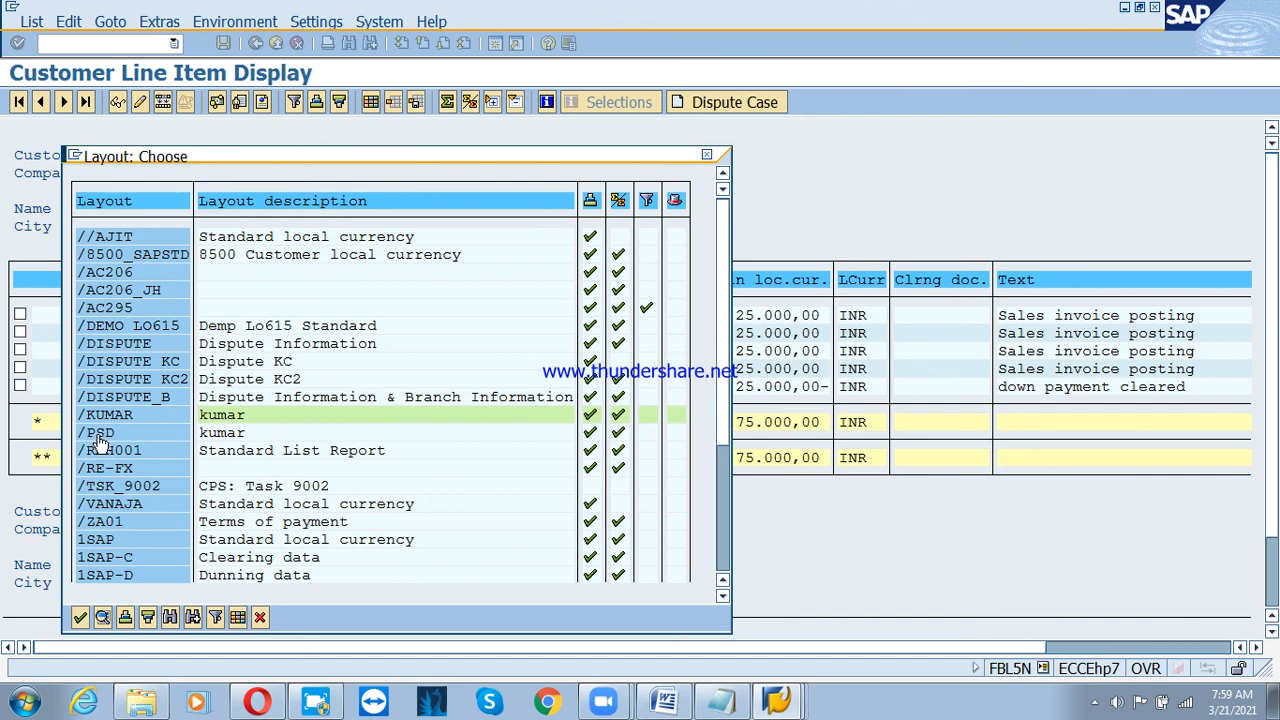
click(99, 436)
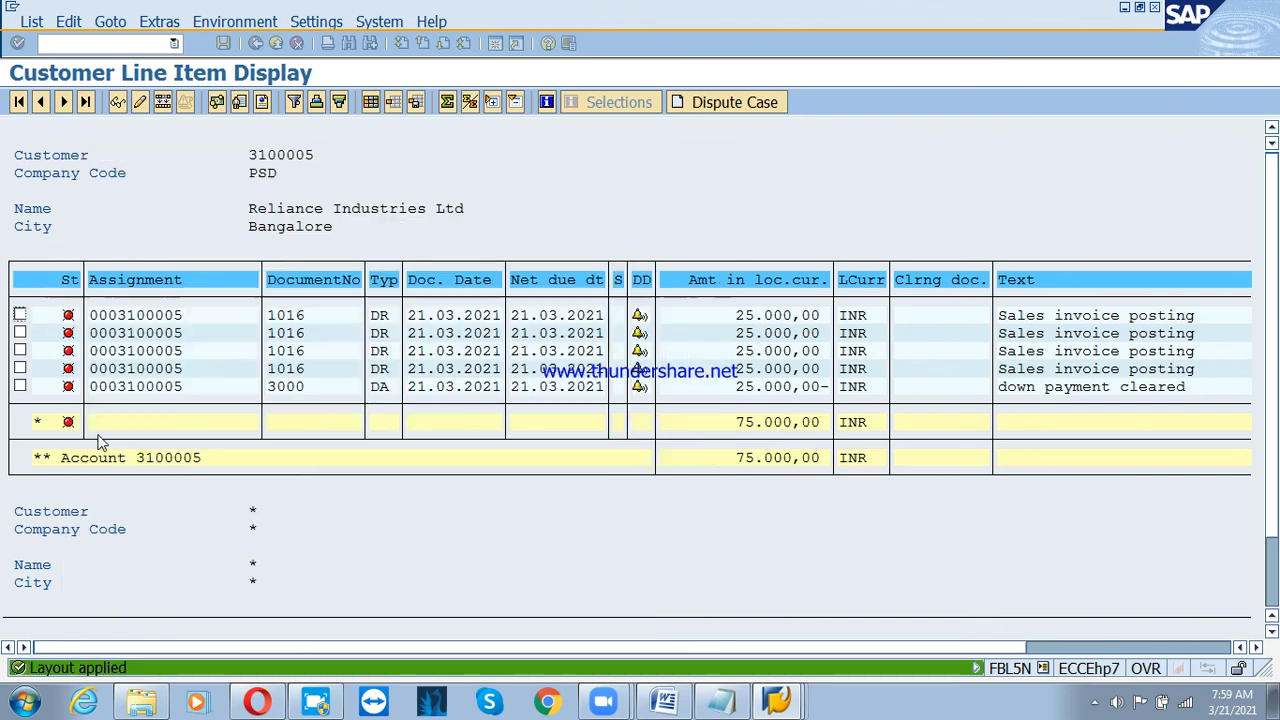
click(1207, 650)
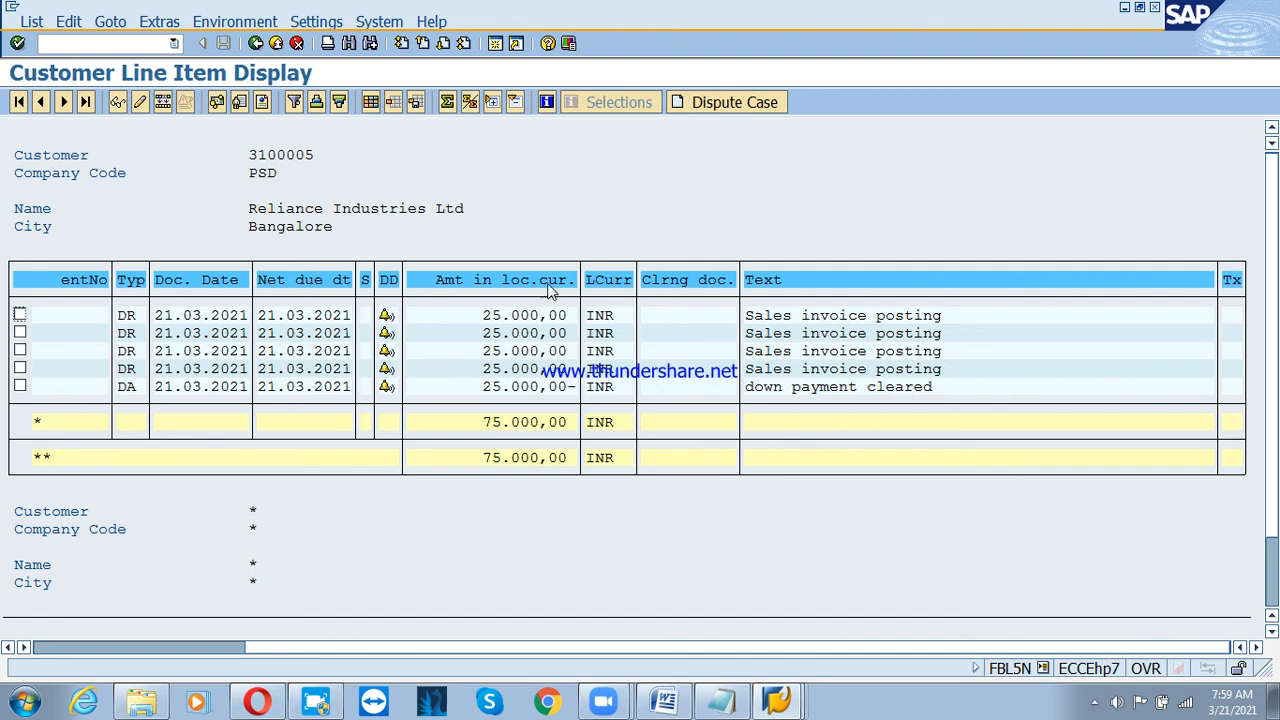
Exit the customer line item display and collapse the Down Payment, Accounts Receivable, Financial Accounting and Accounting folders in the SAP menu.
click(276, 43)
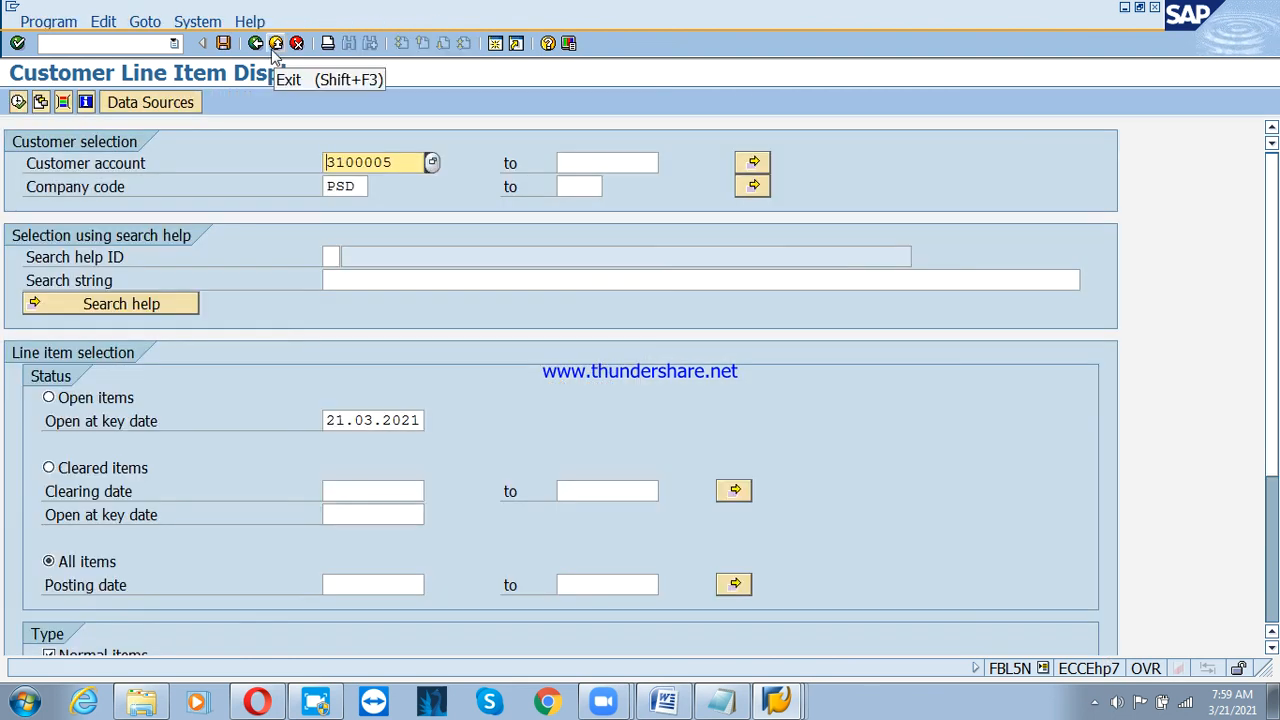
click(276, 43)
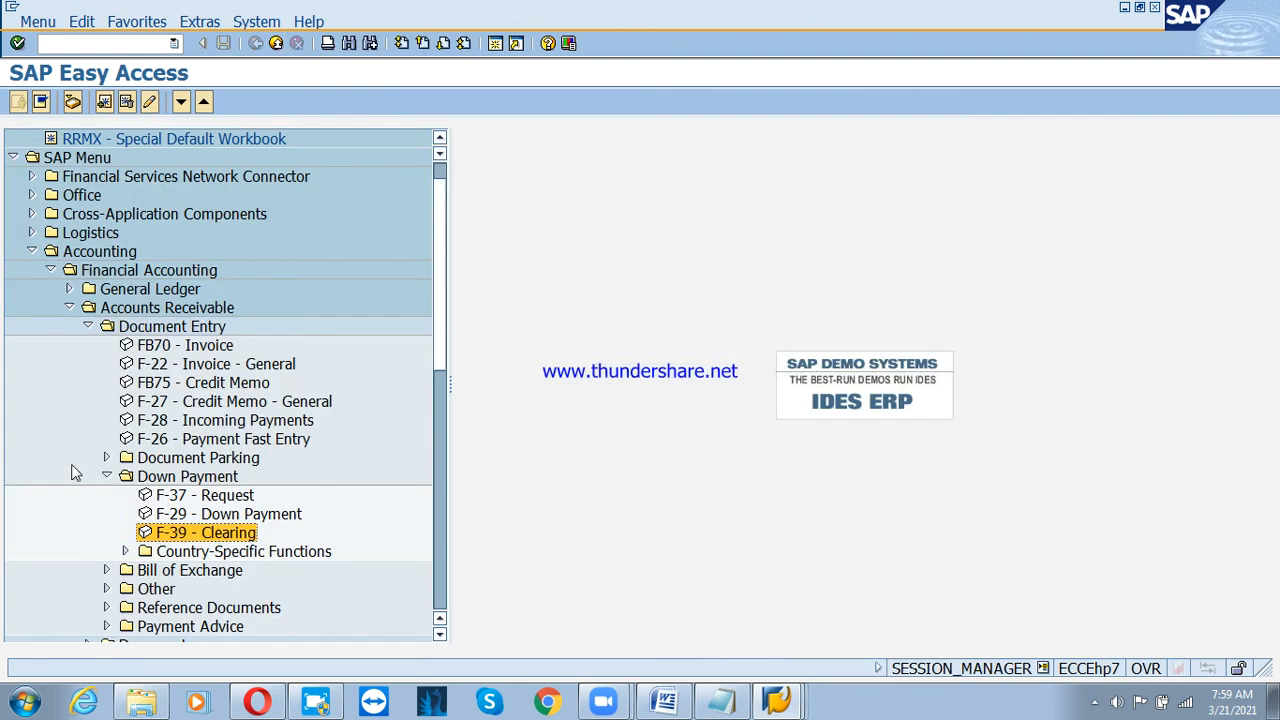
click(107, 477)
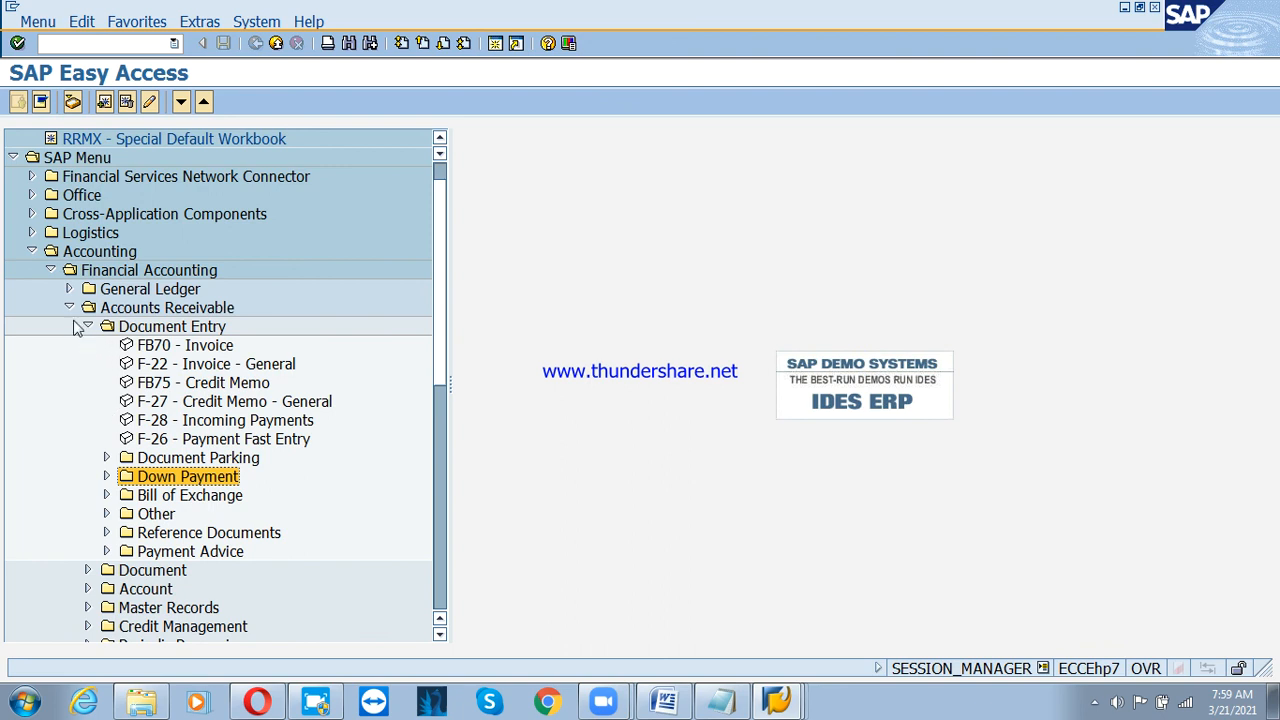
click(69, 308)
click(50, 270)
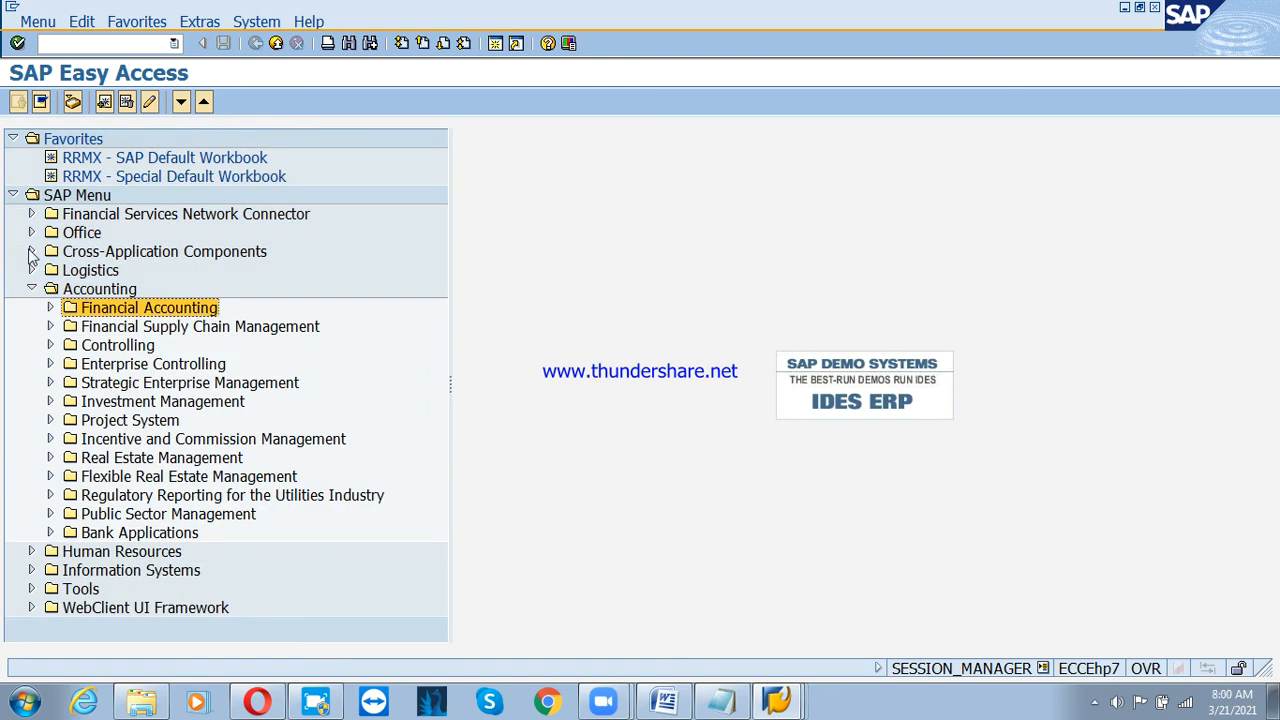
click(32, 290)
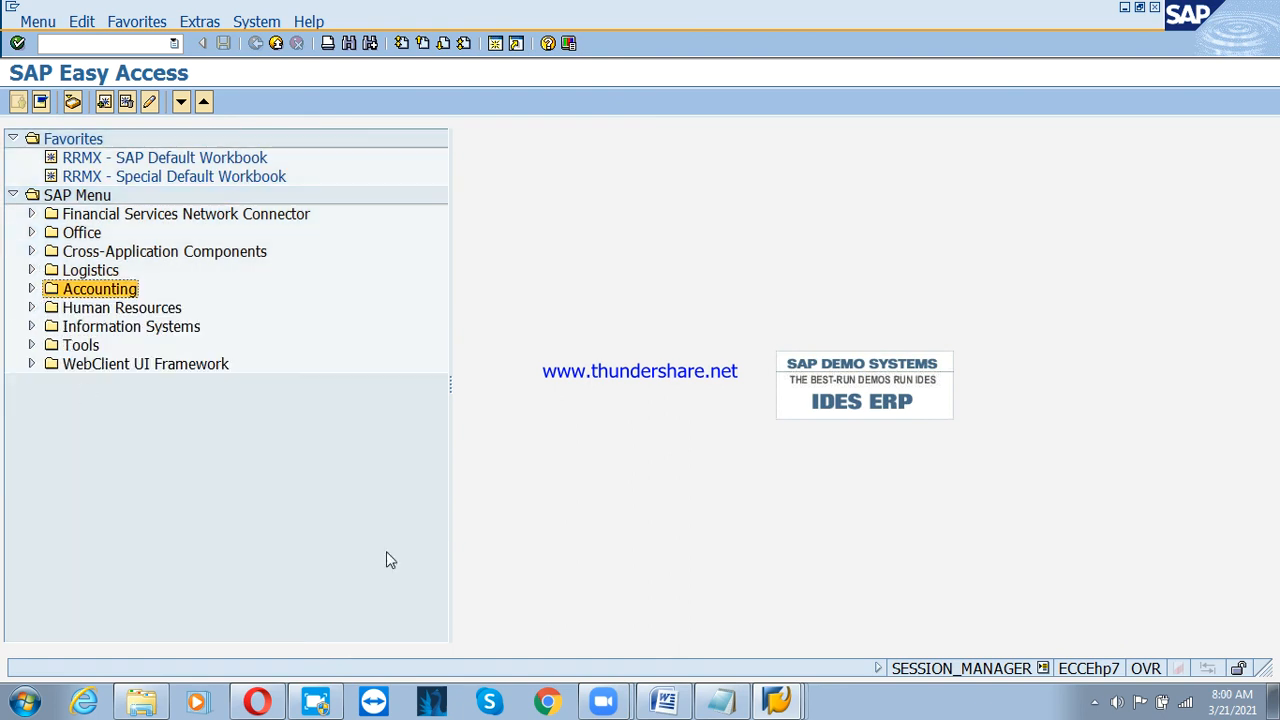
Review the end user's activity notes in Notepad and return to SAP Easy Access.
click(724, 703)
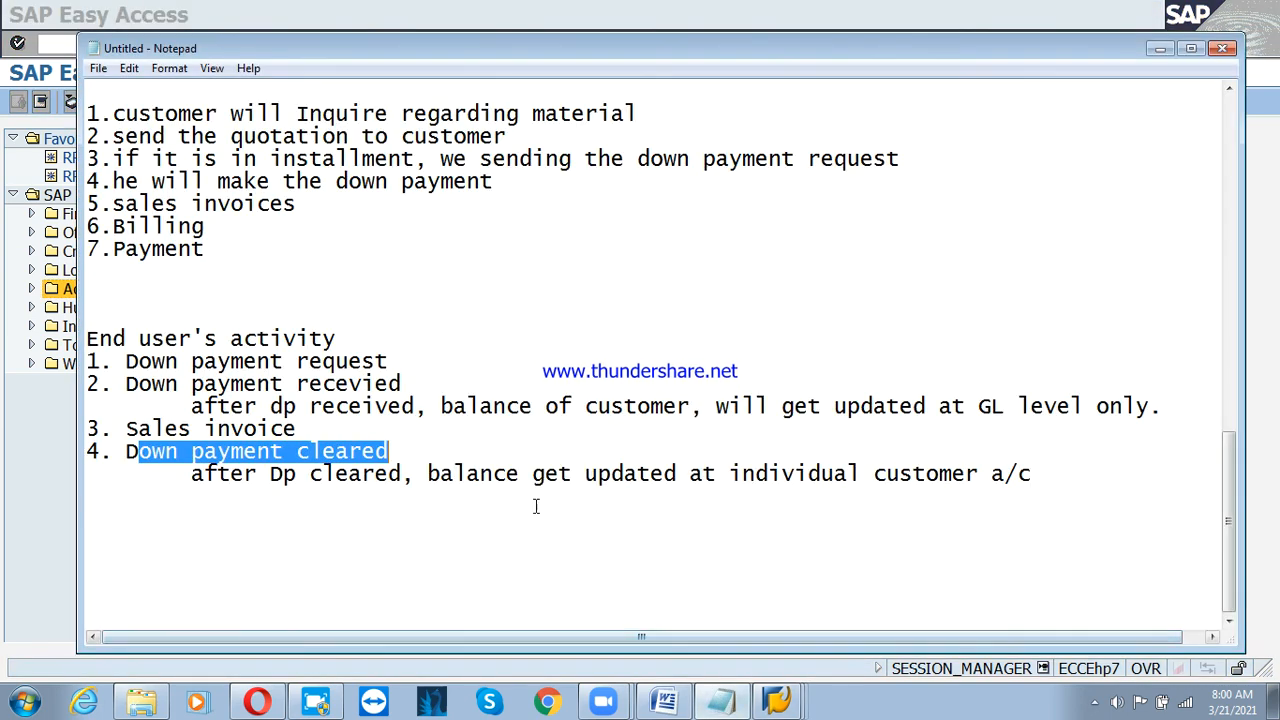
click(10, 517)
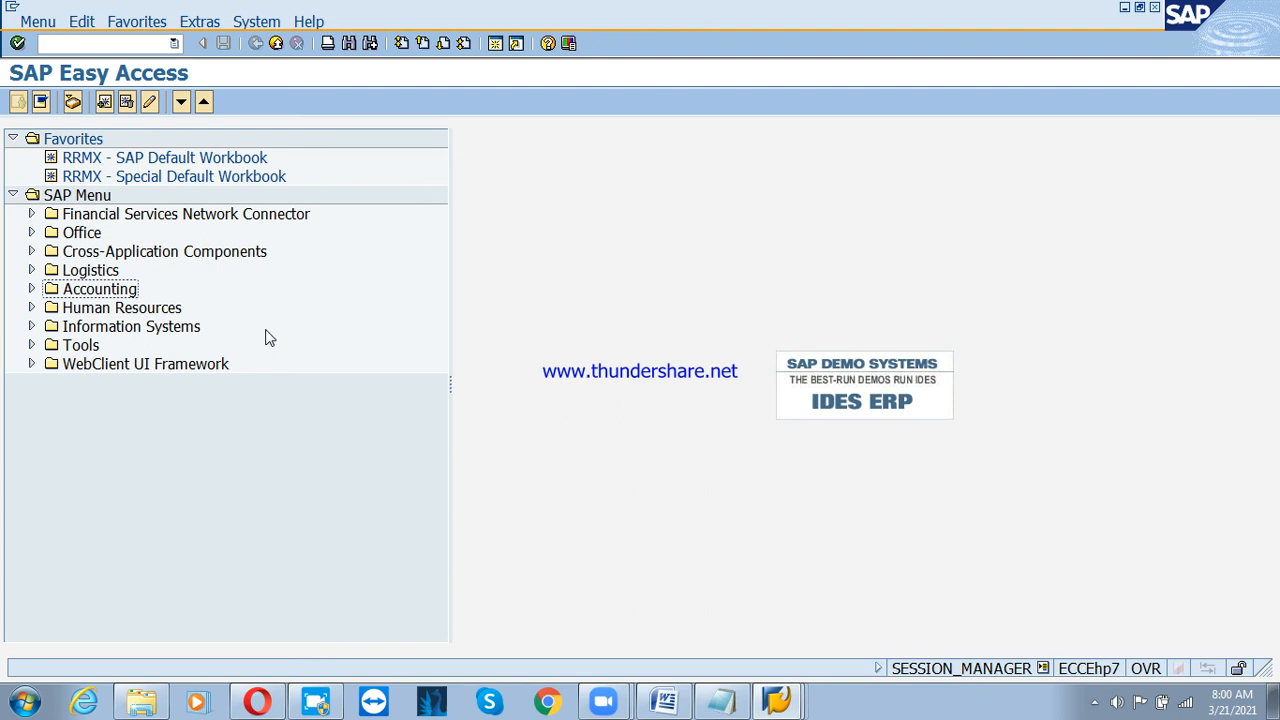
Stop sharing the screen, end the Zoom meeting and put its window away.
click(681, 42)
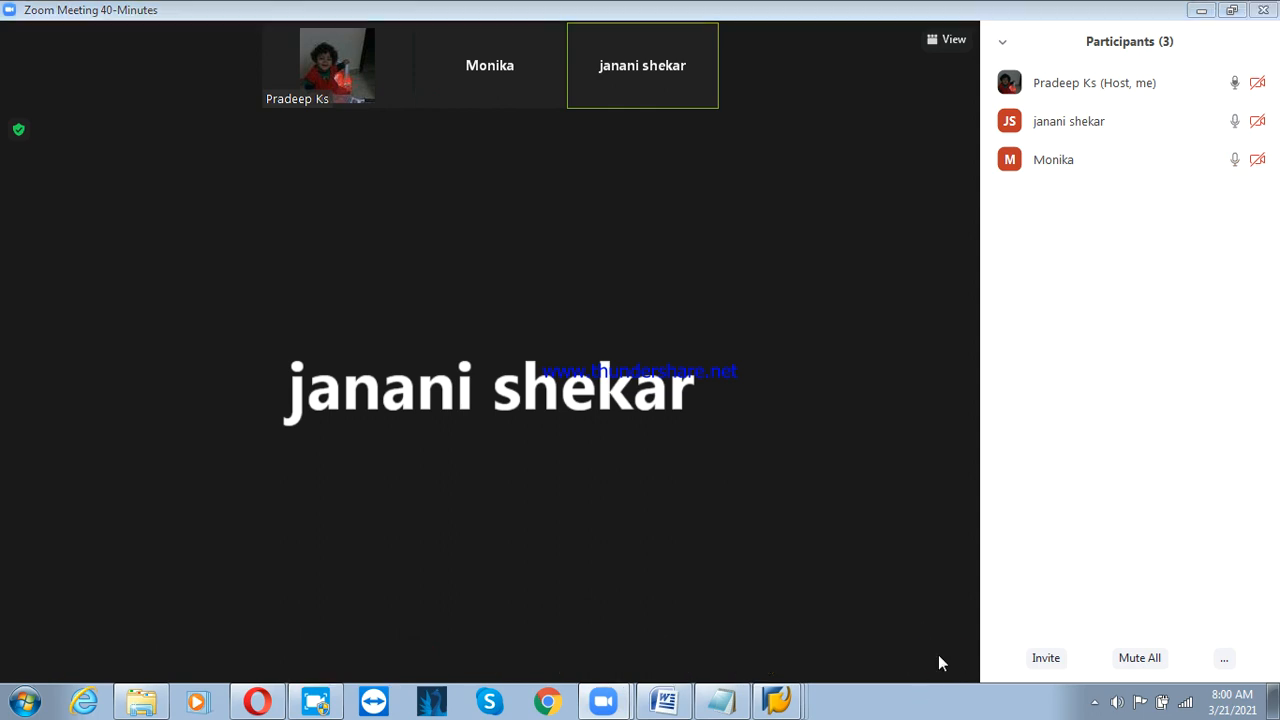
click(887, 567)
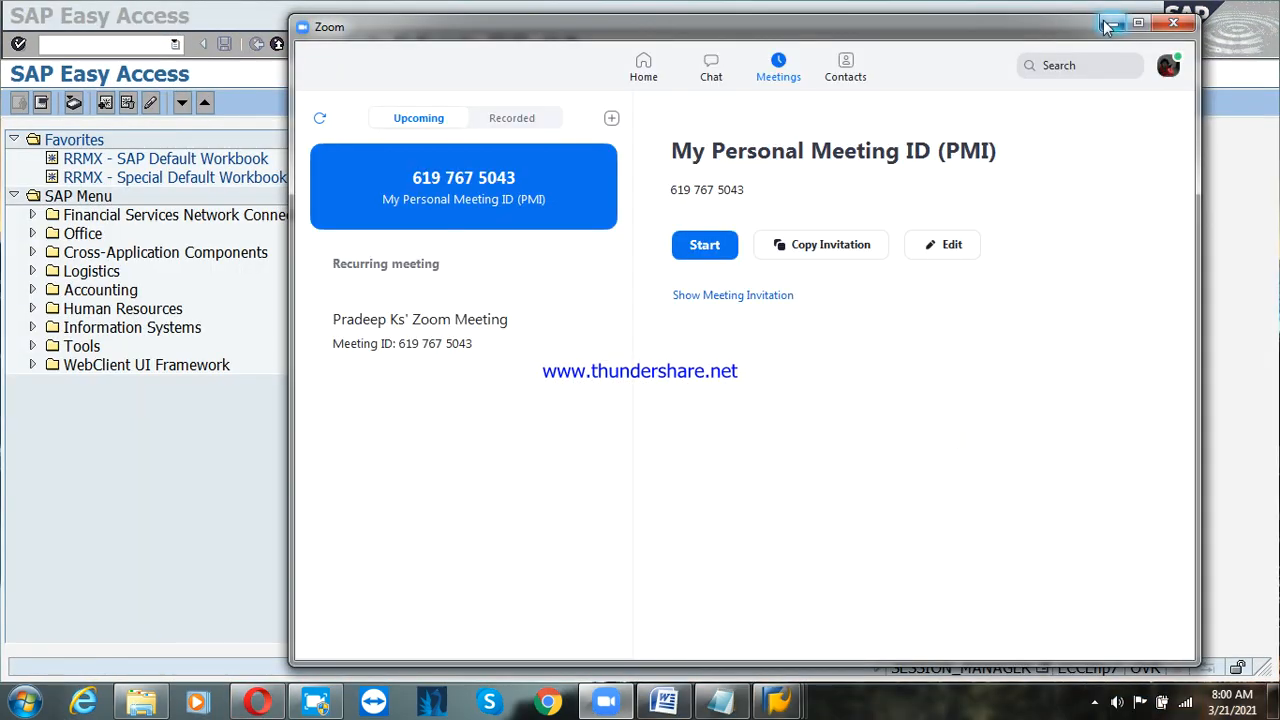
click(283, 58)
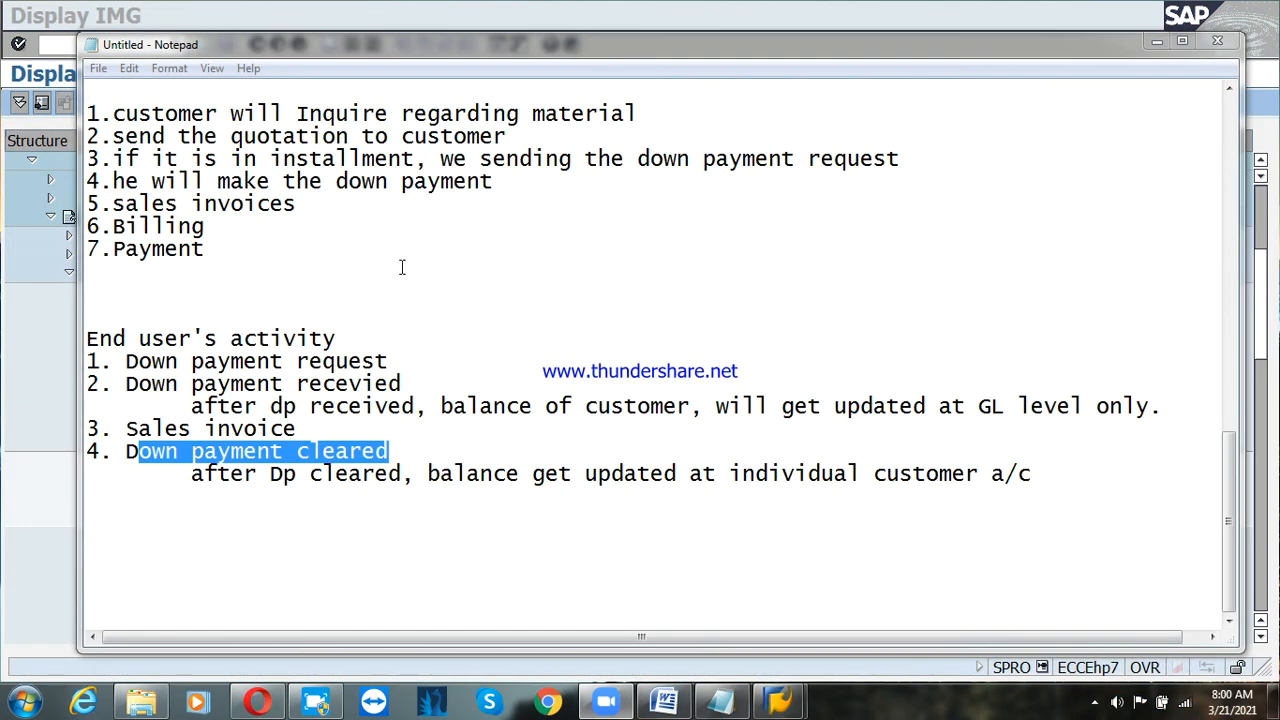
click(317, 702)
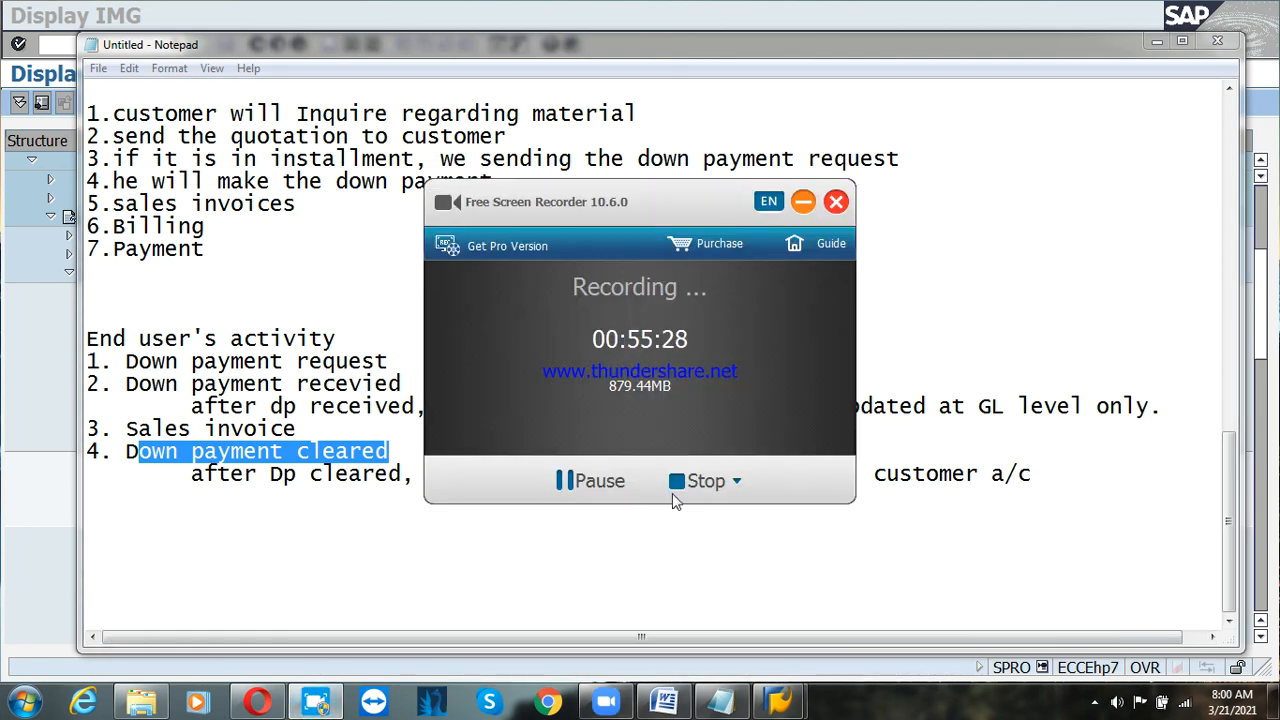